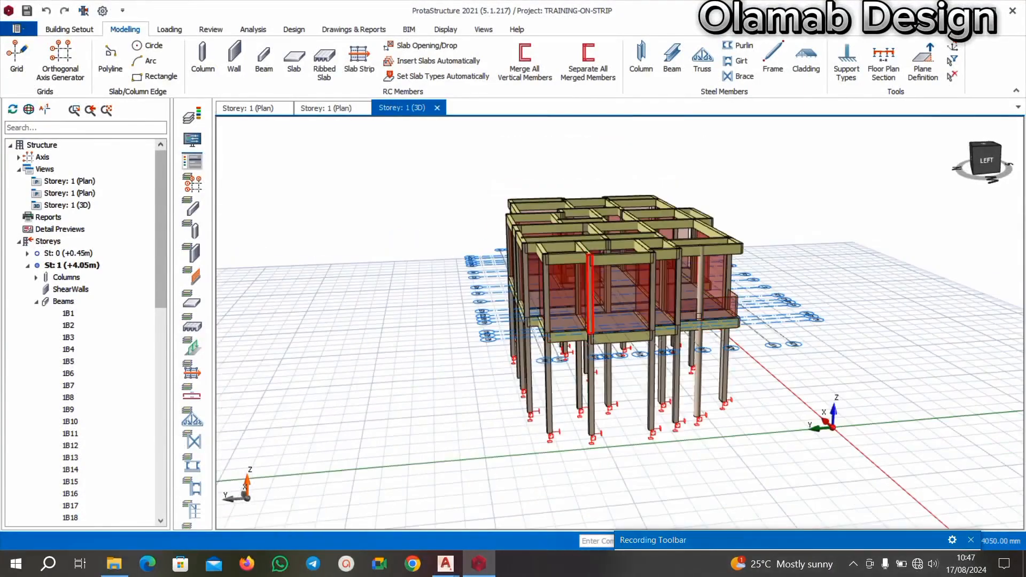
# Tile the Storey 2 plan and the Storey 1 3D view vertically side by side, leaving out the Storey 1 plan.
pyautogui.moveTo(796, 278); pyautogui.dragTo(636, 305, button='middle')
pyautogui.scroll(3, 638, 294)
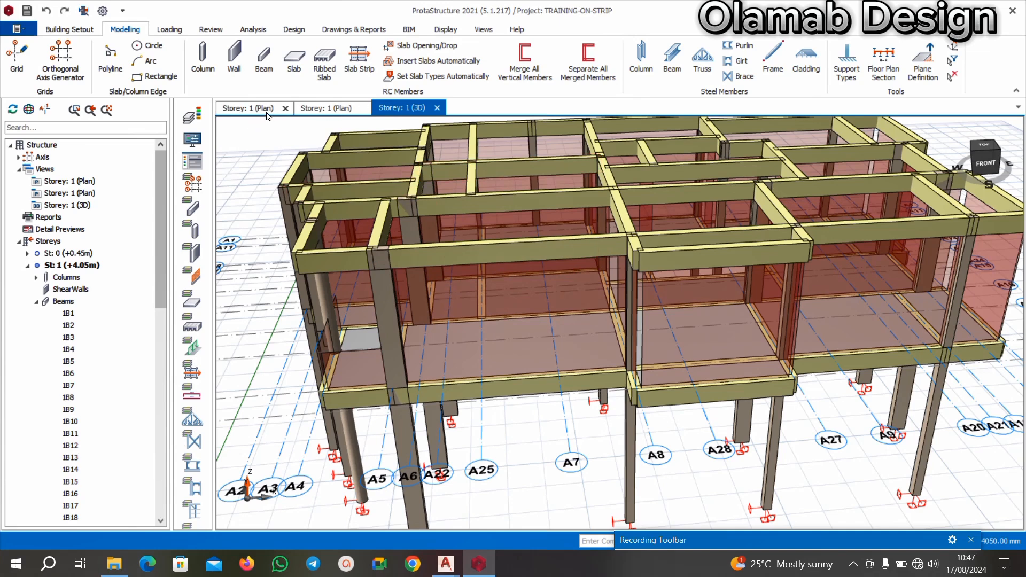
pyautogui.click(251, 109)
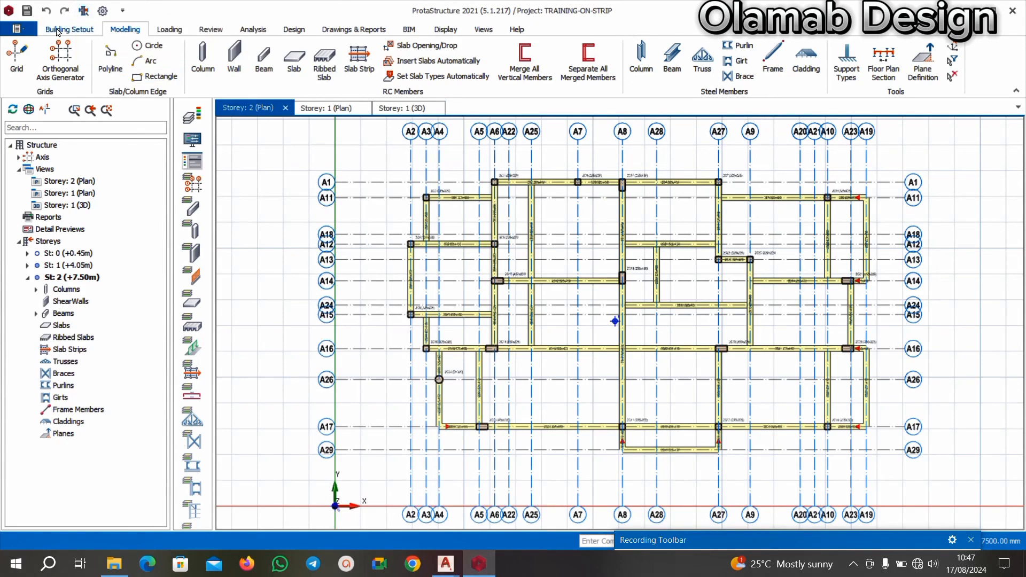
pyautogui.click(478, 35)
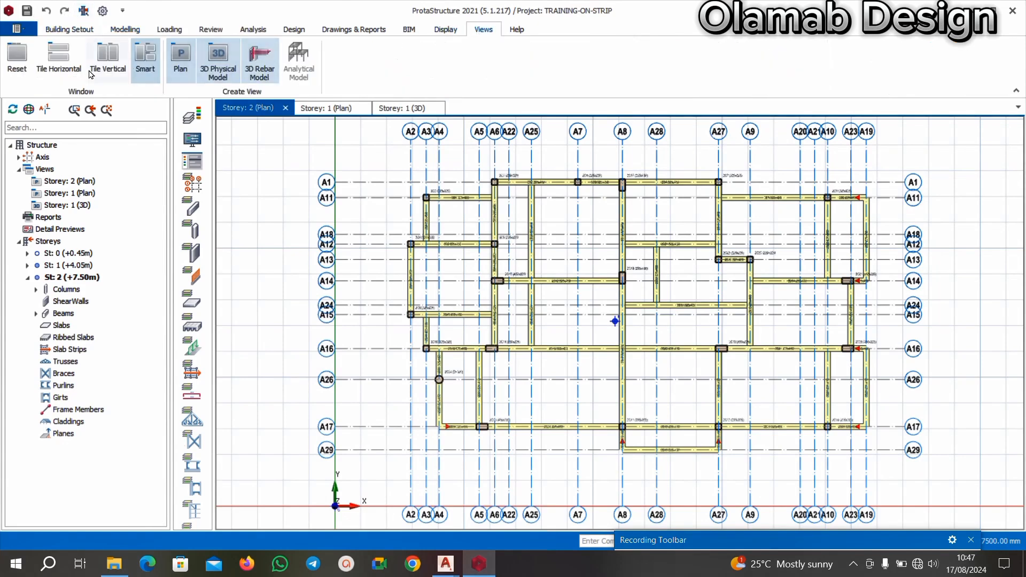
pyautogui.click(18, 59)
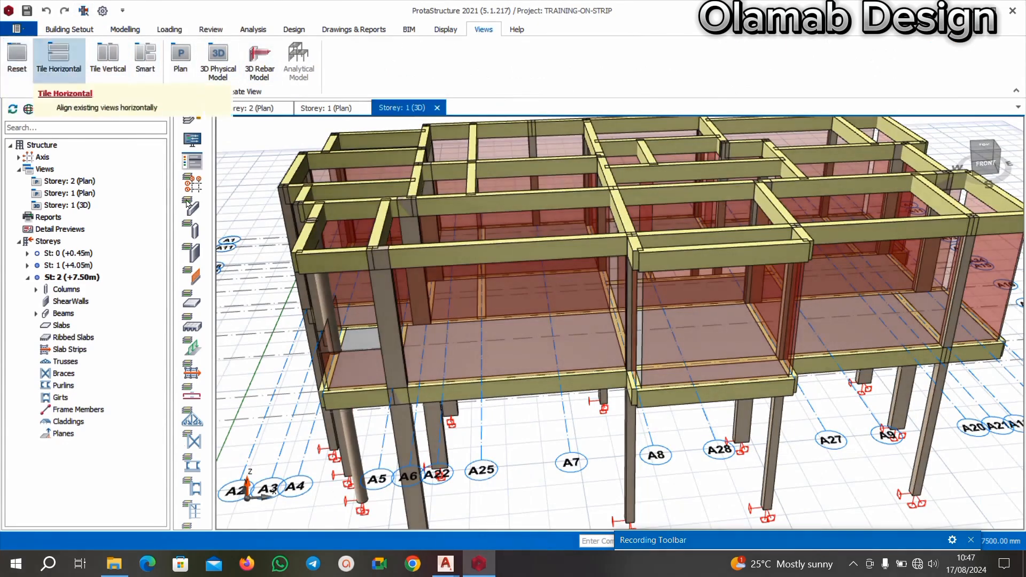
pyautogui.click(326, 108)
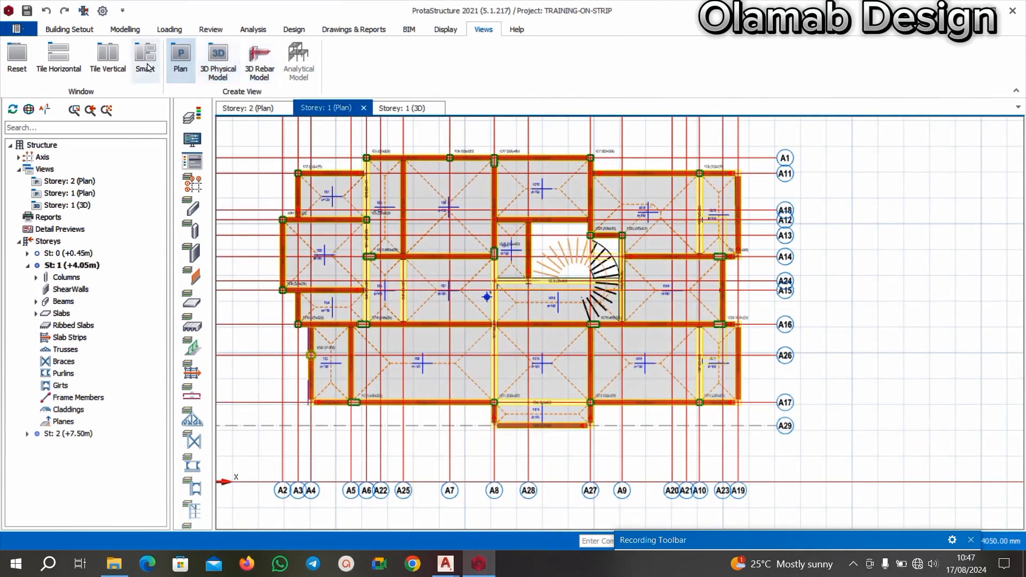
pyautogui.click(120, 67)
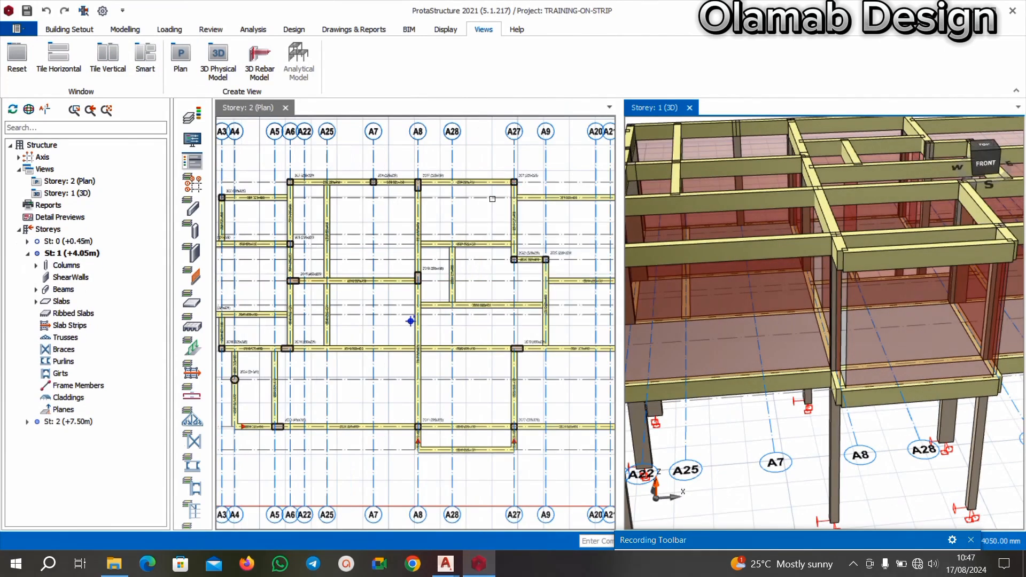
# Examine the Storey 2 beam and column layout in plan alongside the whole building in 3D.
pyautogui.scroll(-4, 488, 272)
pyautogui.scroll(3, 504, 296)
pyautogui.scroll(-6, 730, 243)
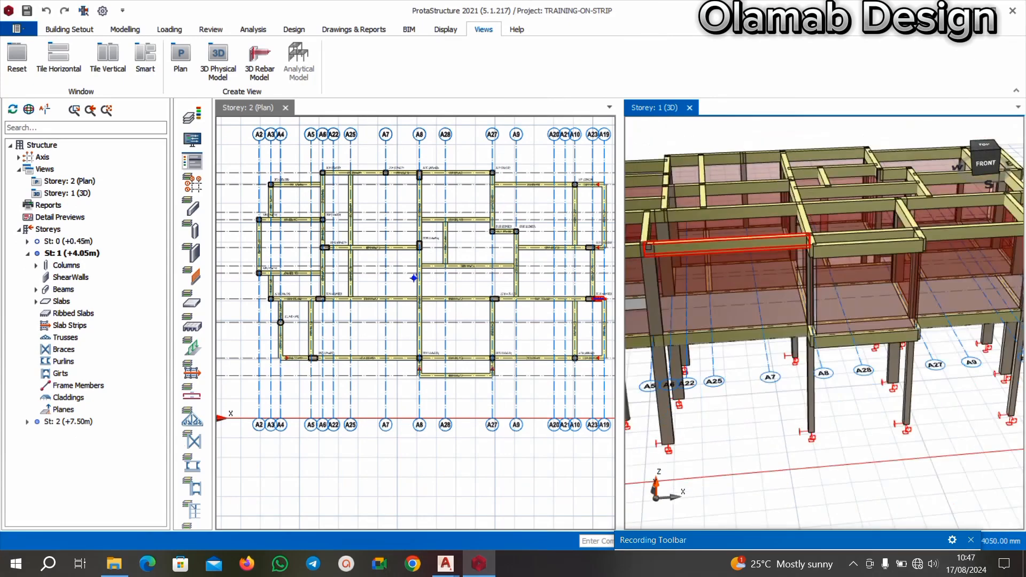
pyautogui.scroll(2, 730, 243)
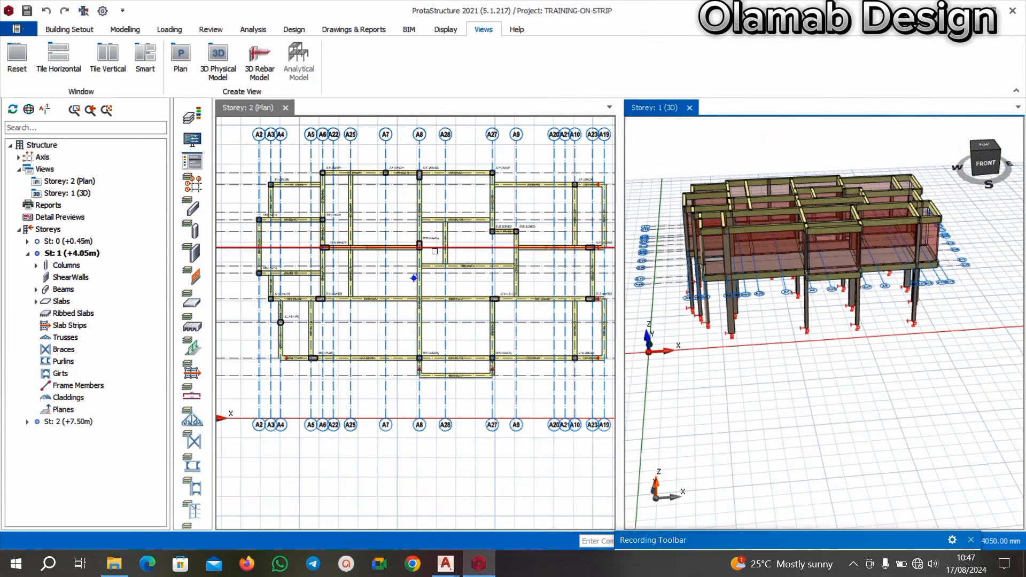
pyautogui.scroll(3, 430, 236)
pyautogui.scroll(-3, 405, 244)
pyautogui.scroll(-2, 404, 244)
pyautogui.scroll(4, 369, 219)
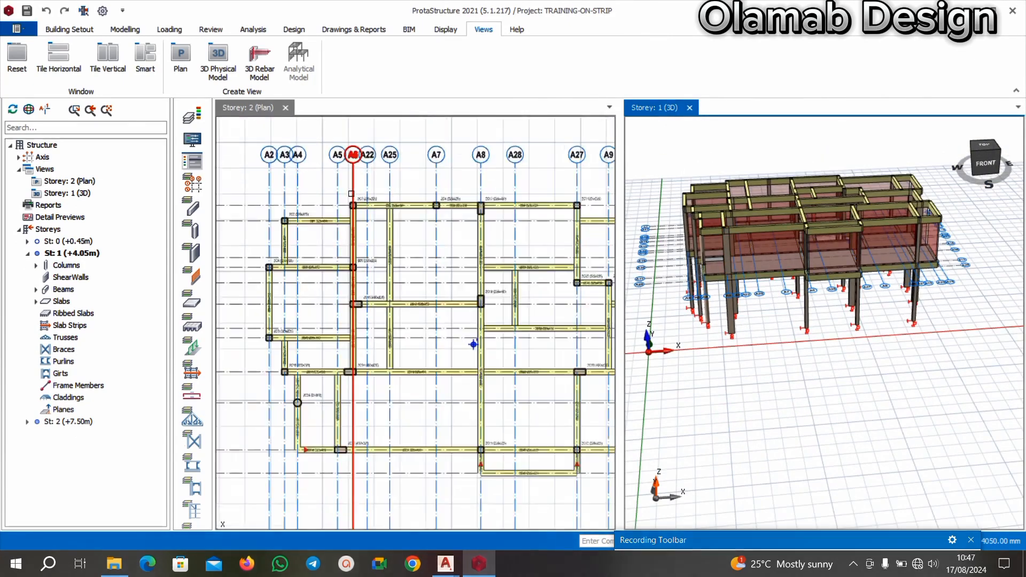
pyautogui.moveTo(359, 198)
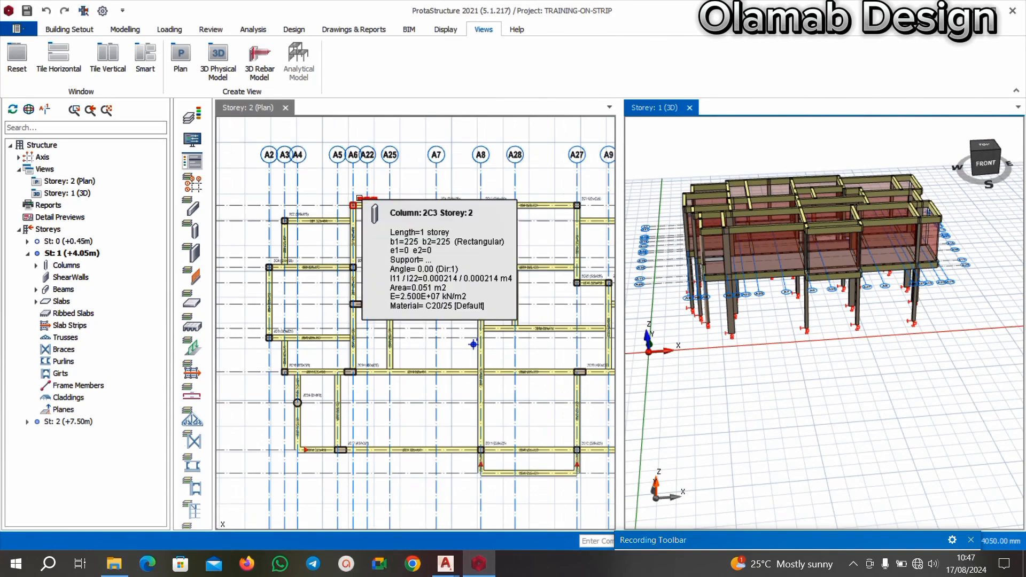
pyautogui.scroll(-2, 484, 444)
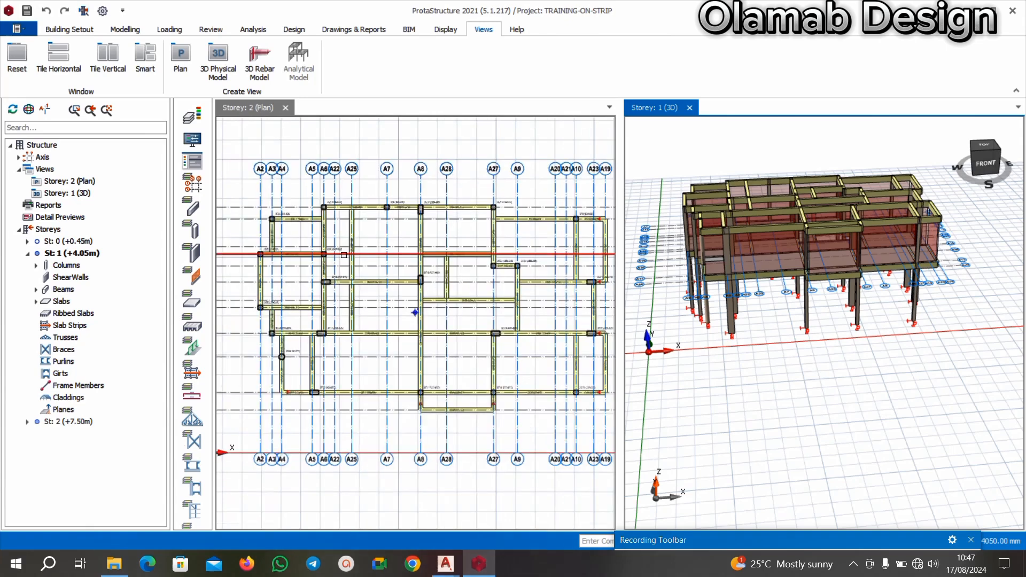
# Switch to the BEAM RAFT FOUNDATION OLAMAB drawing in AutoCAD and examine the floor plan's walls, gridlines and column positions.
pyautogui.click(445, 564)
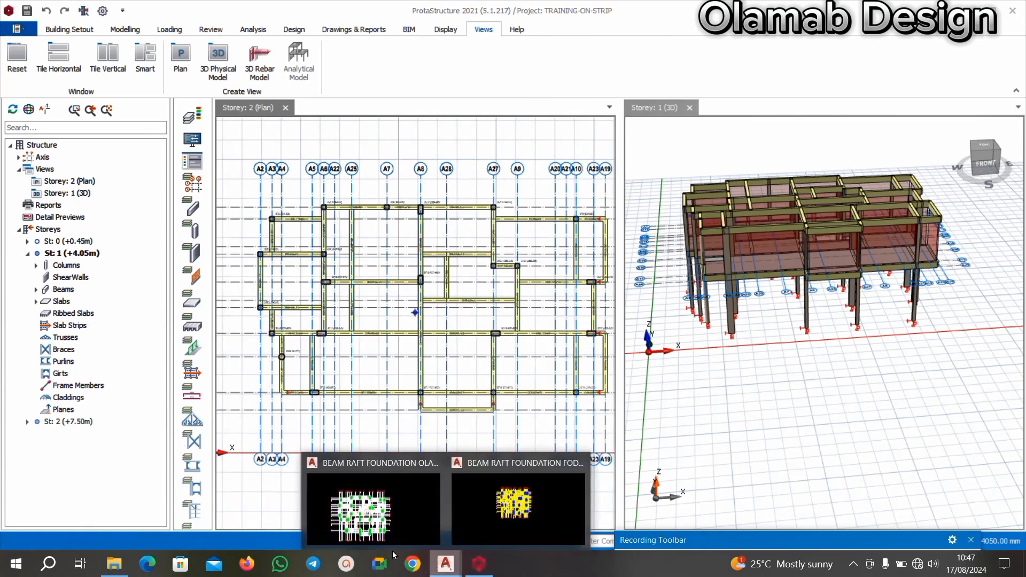
pyautogui.click(401, 527)
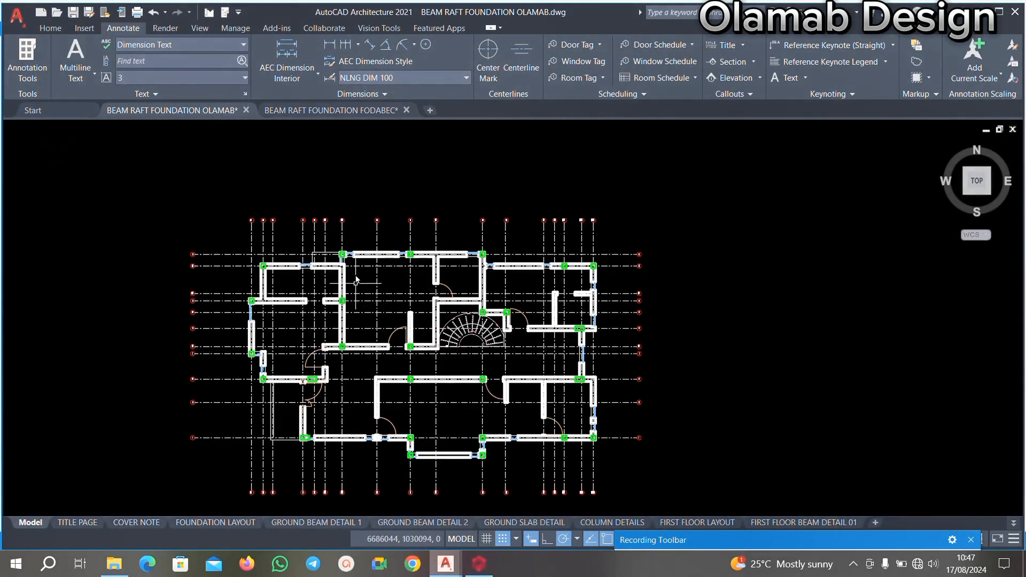
pyautogui.scroll(4, 361, 273)
pyautogui.scroll(-1, 374, 273)
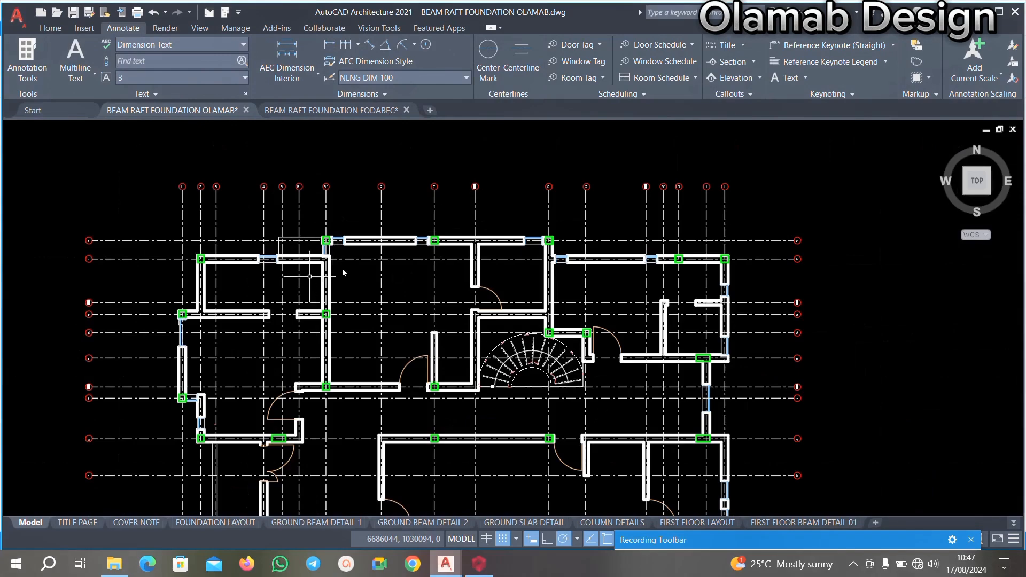
pyautogui.scroll(-2, 512, 221)
pyautogui.scroll(-7, 511, 221)
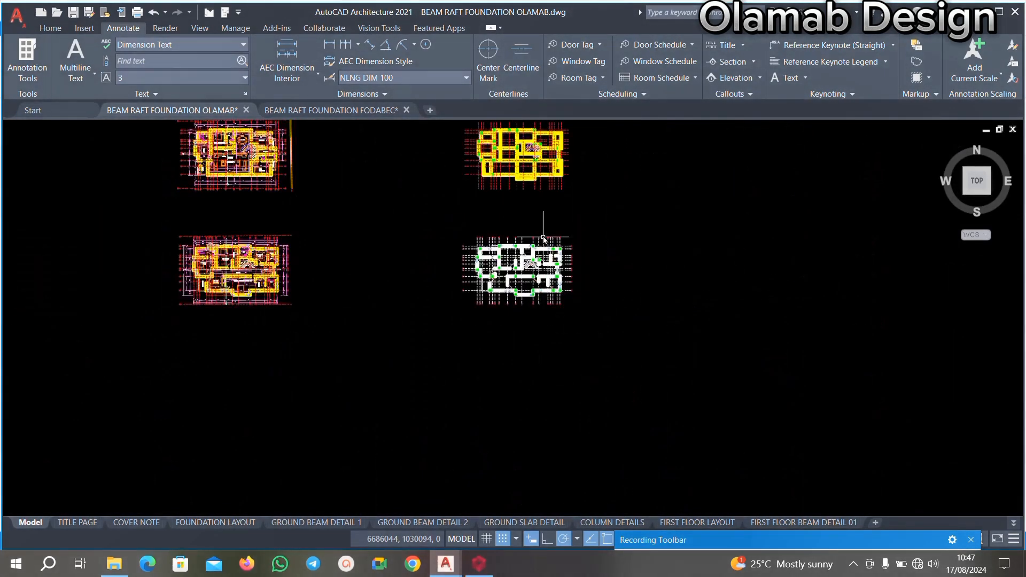
pyautogui.scroll(4, 504, 234)
pyautogui.scroll(-4, 504, 234)
pyautogui.scroll(4, 489, 307)
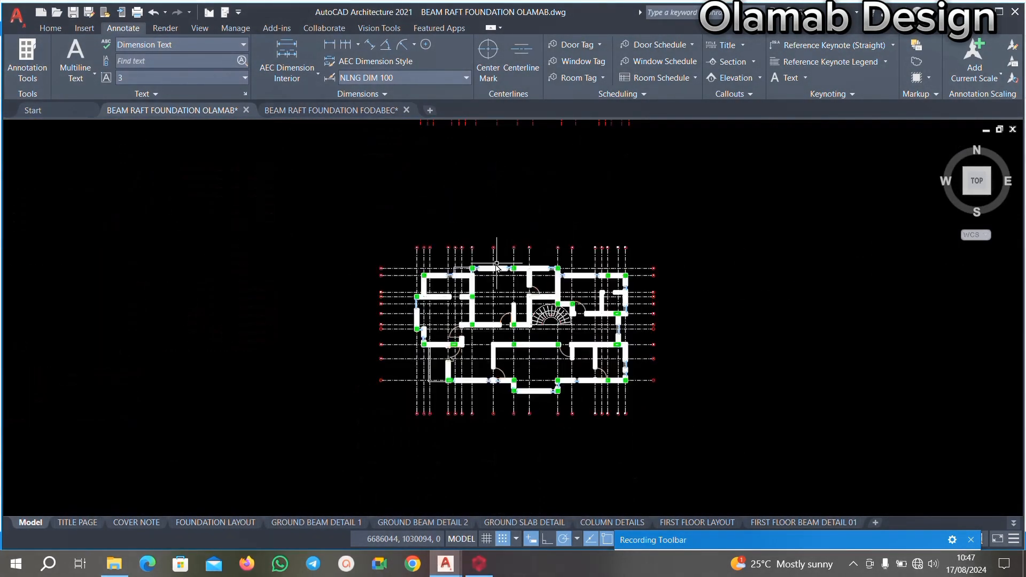
pyautogui.scroll(6, 493, 269)
pyautogui.scroll(-4, 489, 307)
pyautogui.scroll(2, 488, 328)
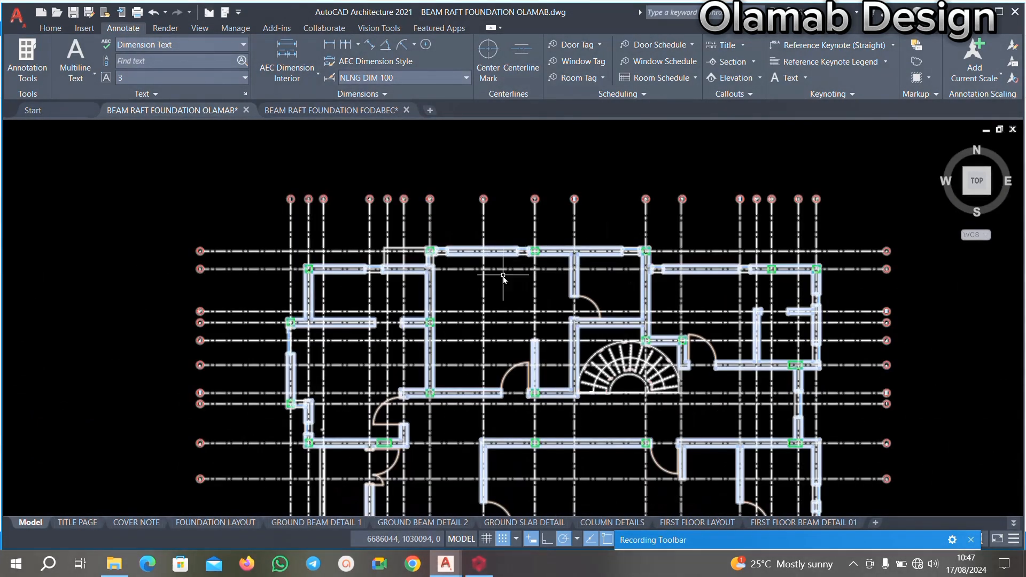
pyautogui.moveTo(515, 273); pyautogui.dragTo(472, 258, button='middle')
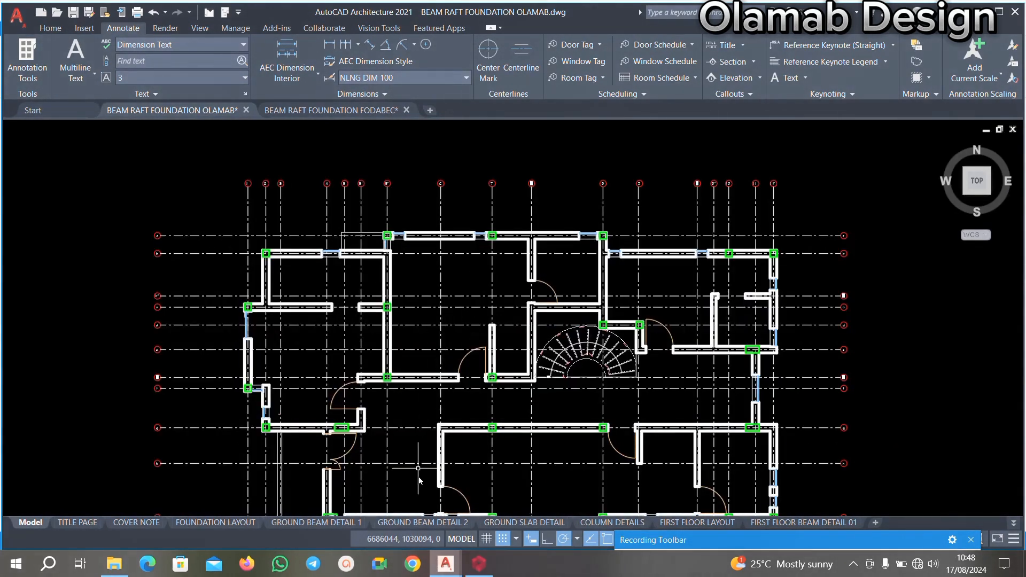
pyautogui.moveTo(470, 343); pyautogui.dragTo(456, 312, button='middle')
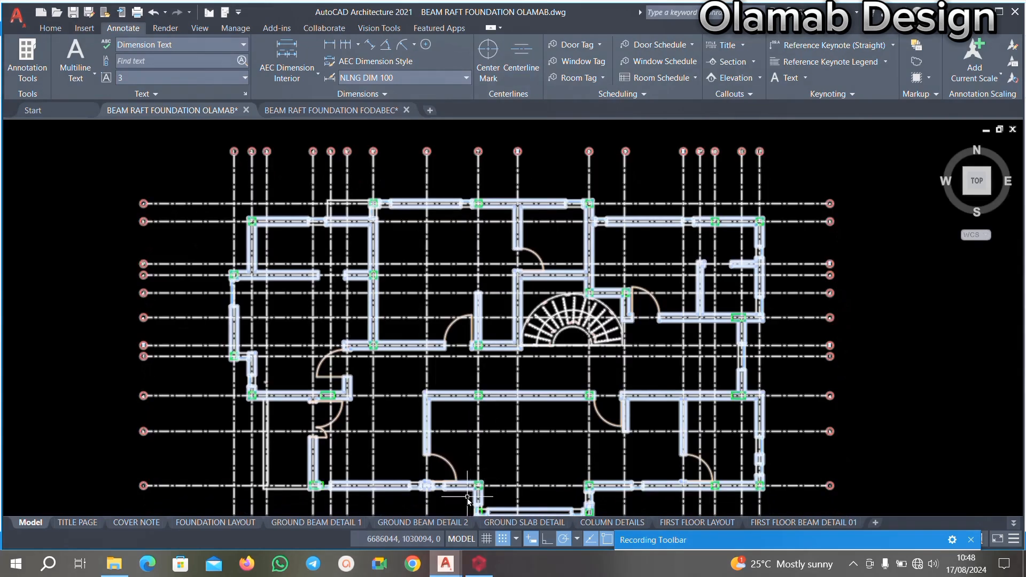
# Return to ProtaStructure and make the Storey 2 plan the active view, fitting its layout in view.
pyautogui.click(479, 563)
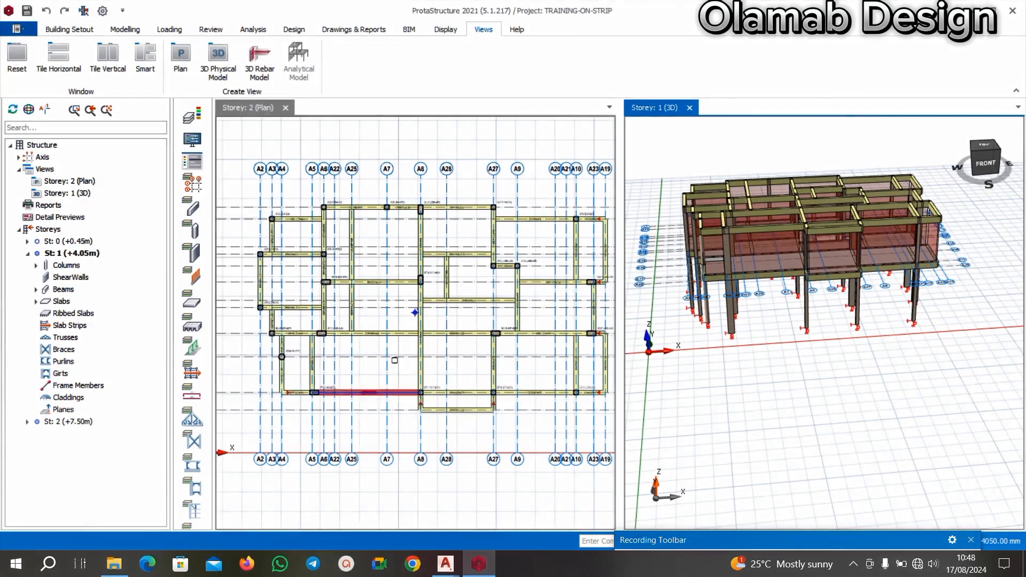
pyautogui.scroll(-3, 349, 244)
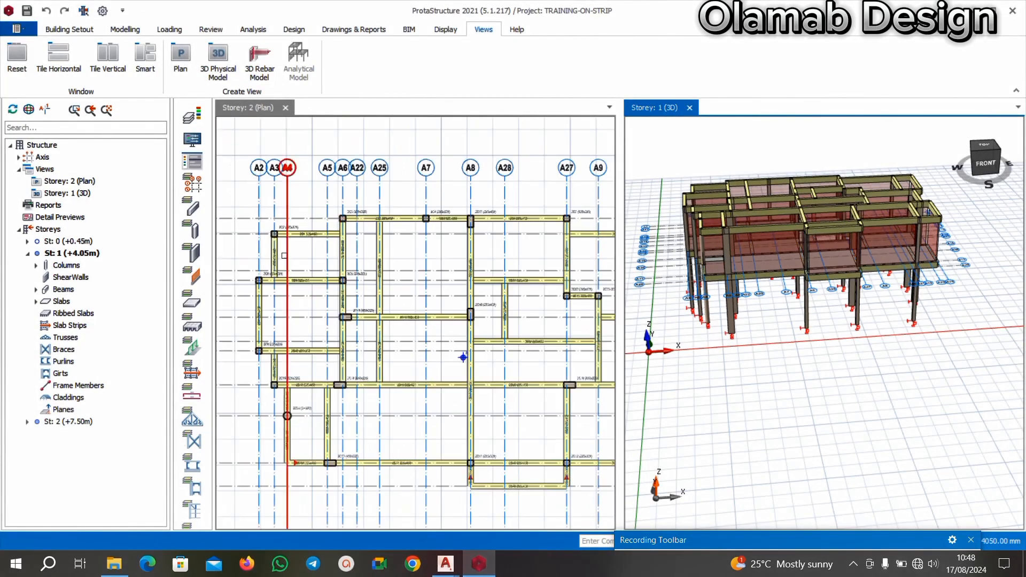
pyautogui.scroll(3, 283, 252)
pyautogui.click(341, 218)
pyautogui.scroll(-4, 345, 227)
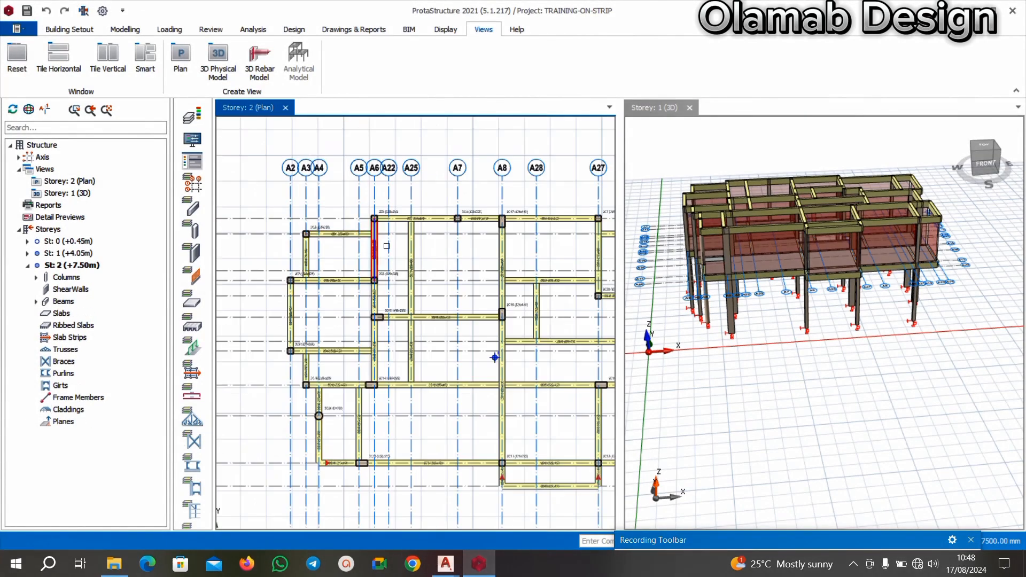
pyautogui.scroll(1, 438, 244)
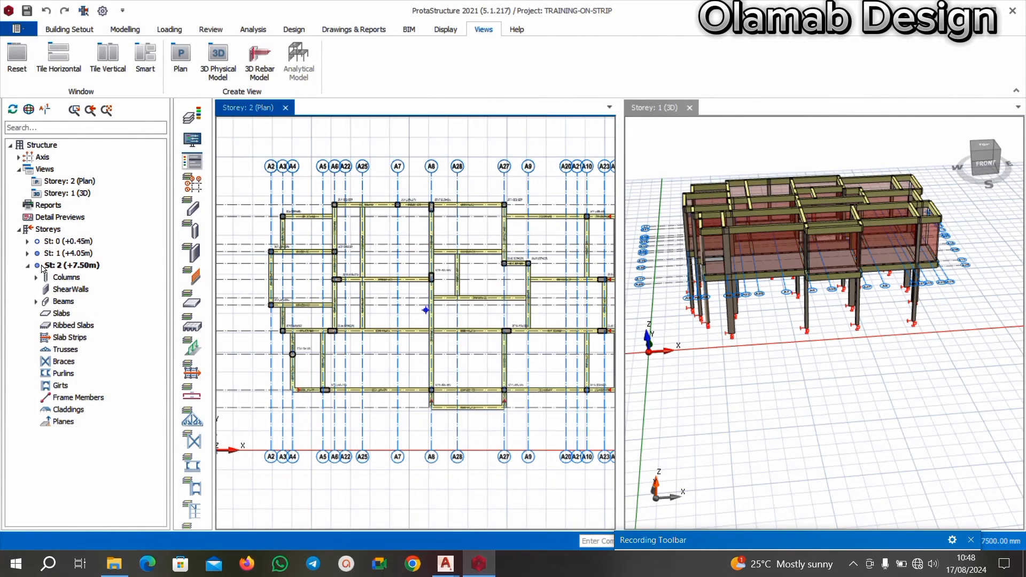
# Select all Storey 2 beams from 2B1 to 2B49 in the structure tree and open their Beam Table.
pyautogui.click(37, 302)
pyautogui.click(68, 316)
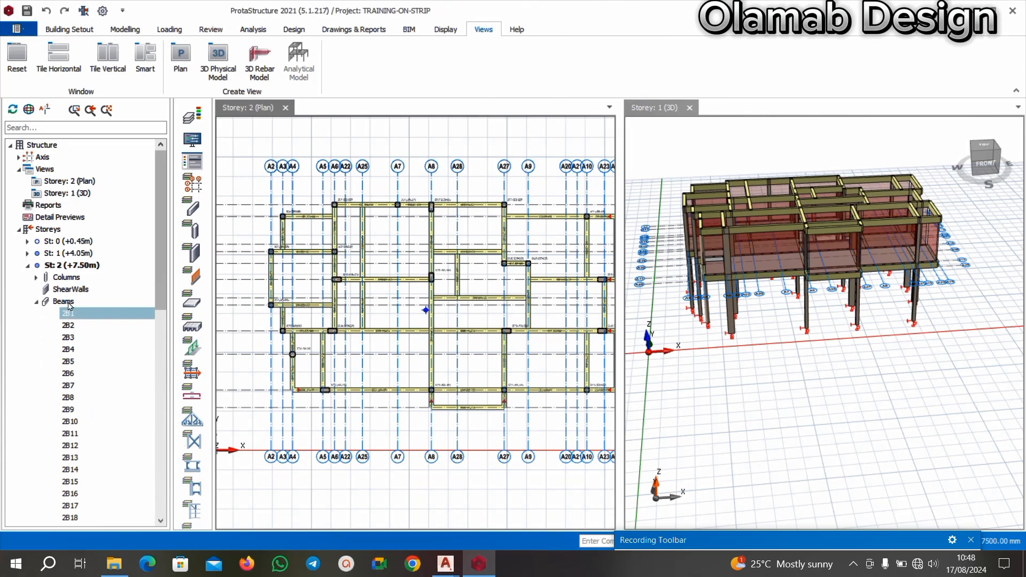
pyautogui.scroll(-10, 80, 342)
pyautogui.scroll(10, 78, 295)
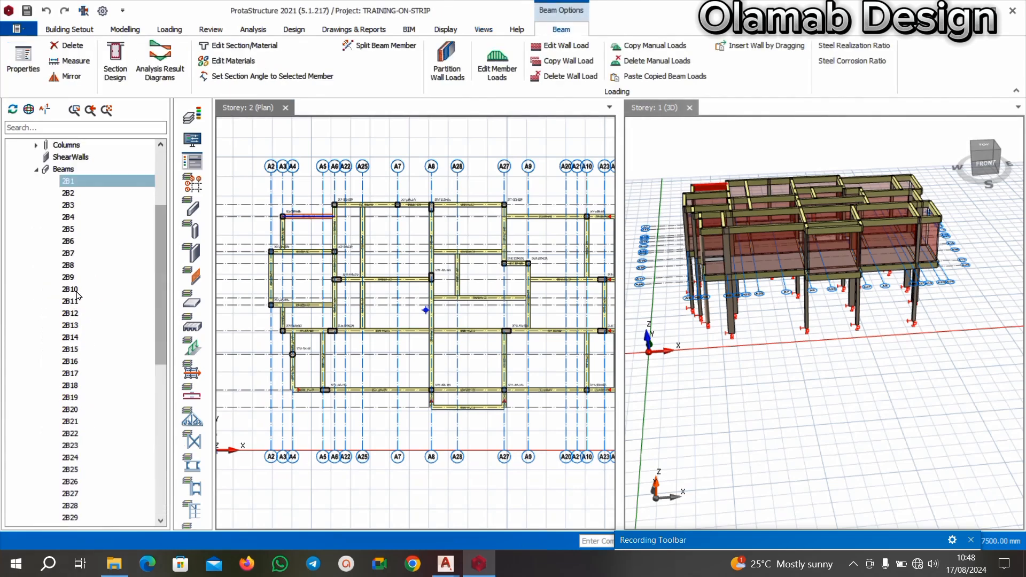
pyautogui.scroll(-10, 75, 321)
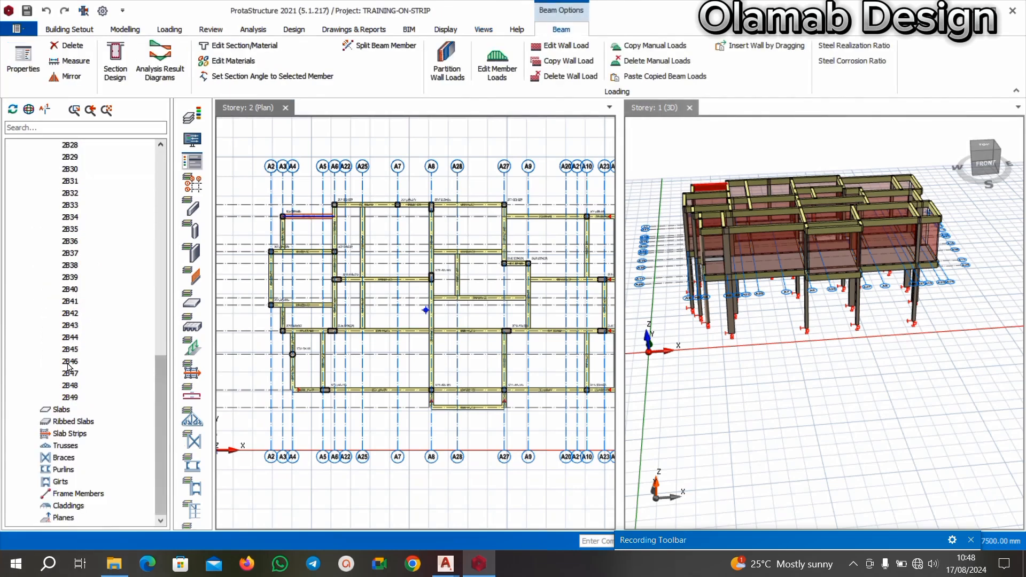
pyautogui.keyDown('shift'); pyautogui.click(71, 398); pyautogui.keyUp('shift')
pyautogui.rightClick(102, 262)
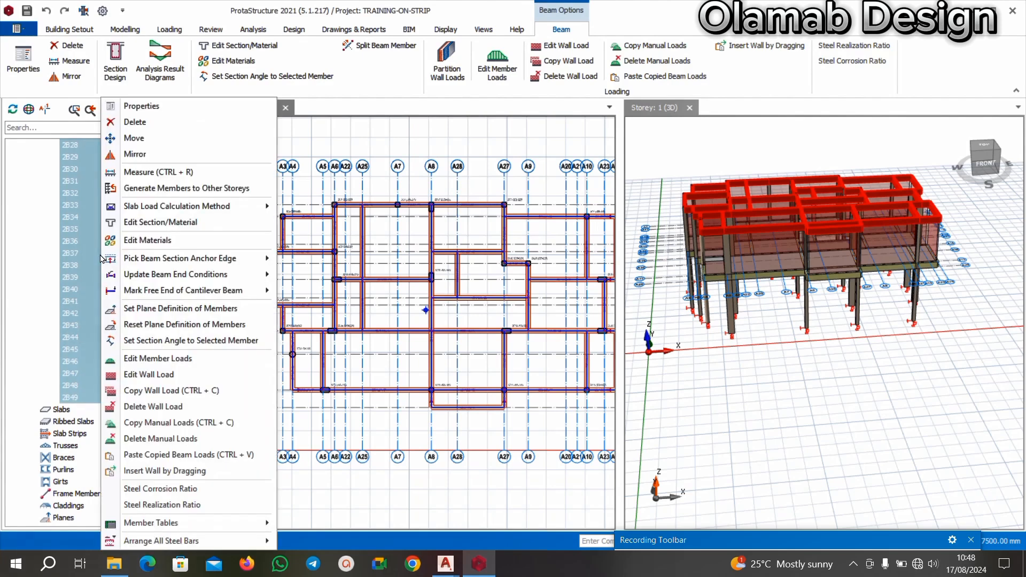
pyautogui.moveTo(216, 526)
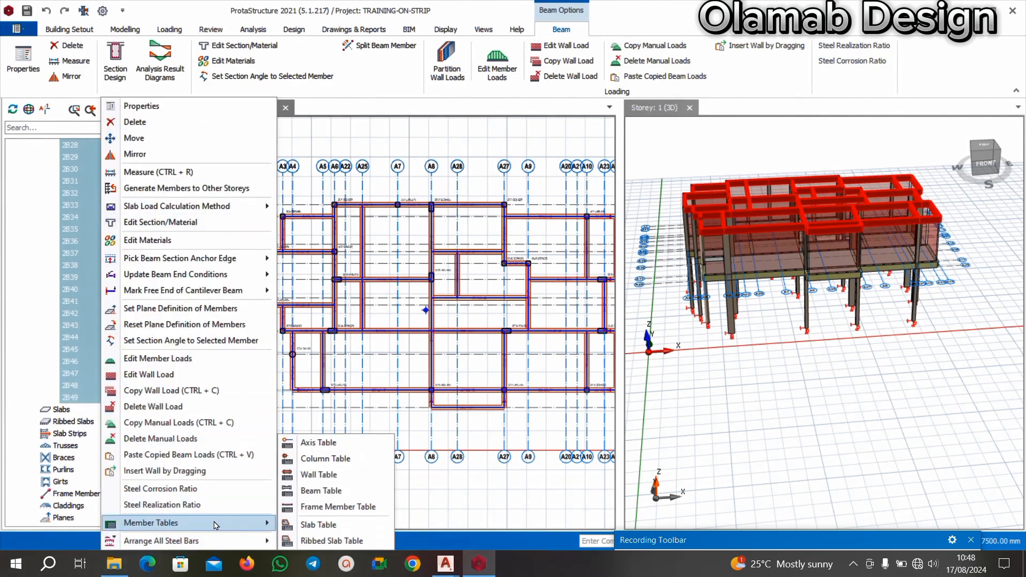
pyautogui.click(321, 492)
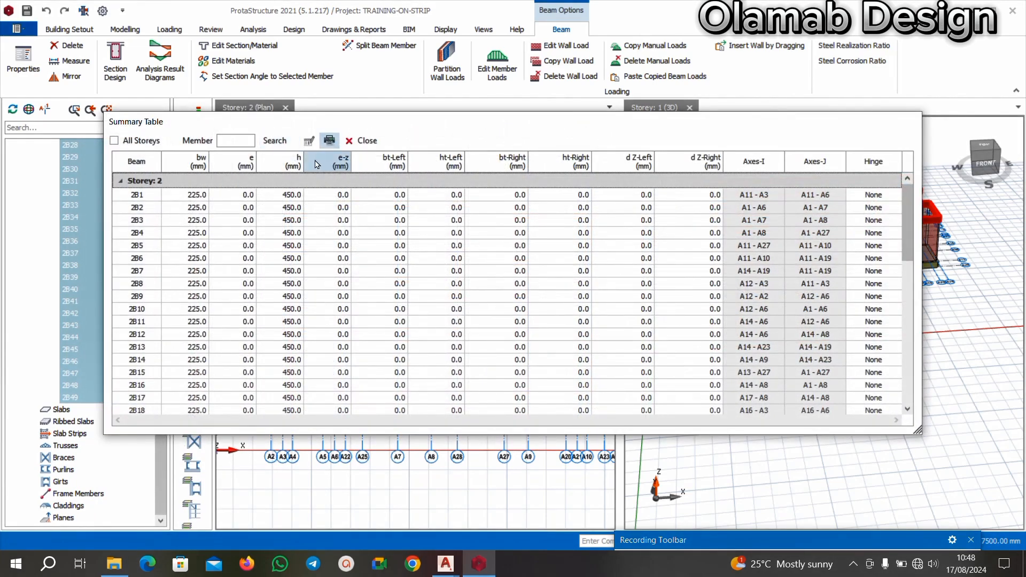
# Set the depth h of all Storey 2 beams to 300 mm and check the member sizes on the plan.
pyautogui.click(297, 161)
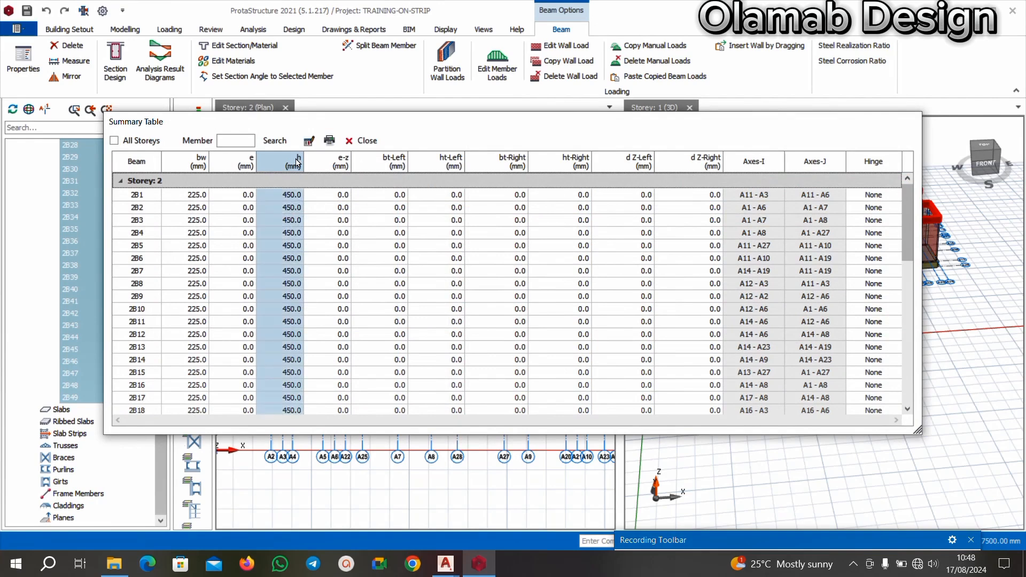
pyautogui.click(308, 142)
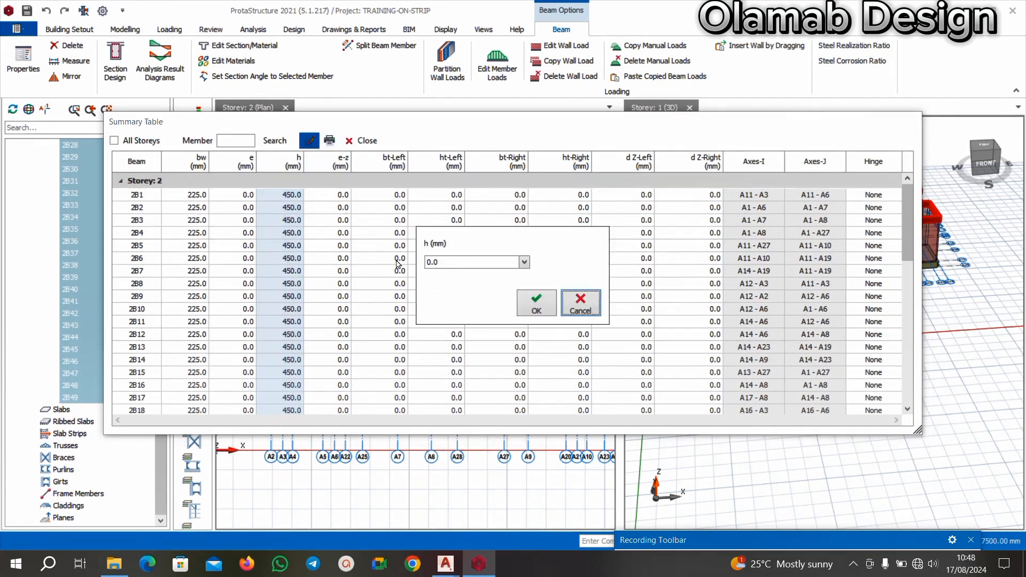
pyautogui.doubleClick(450, 266)
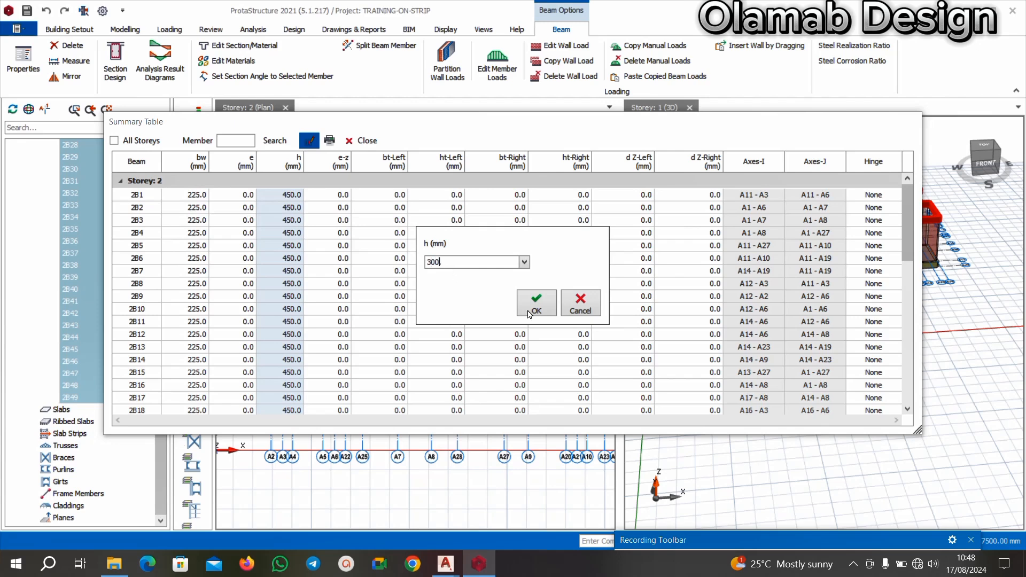
pyautogui.click(544, 310)
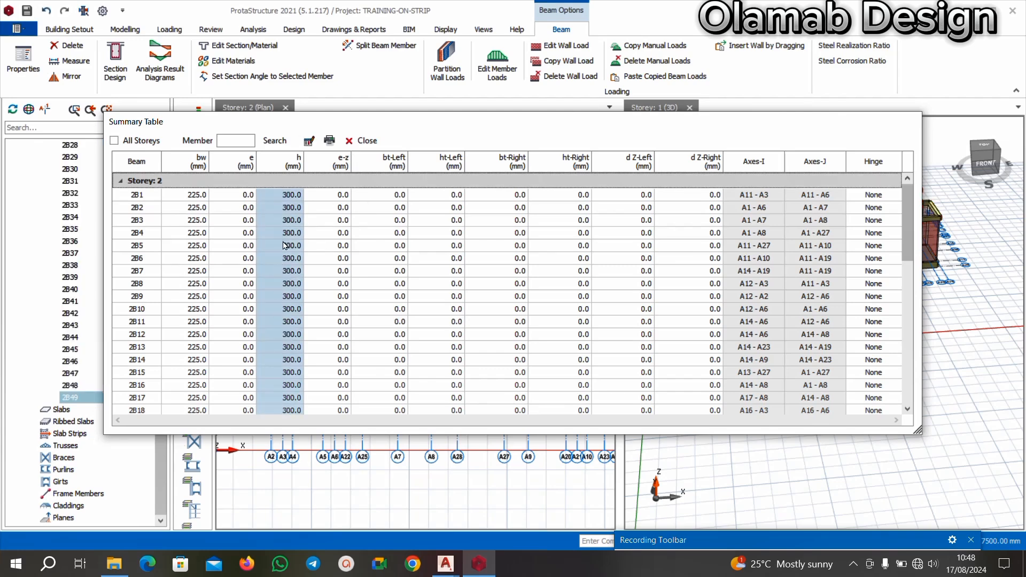
pyautogui.scroll(-7, 291, 260)
pyautogui.scroll(7, 293, 298)
pyautogui.click(361, 140)
pyautogui.scroll(4, 296, 362)
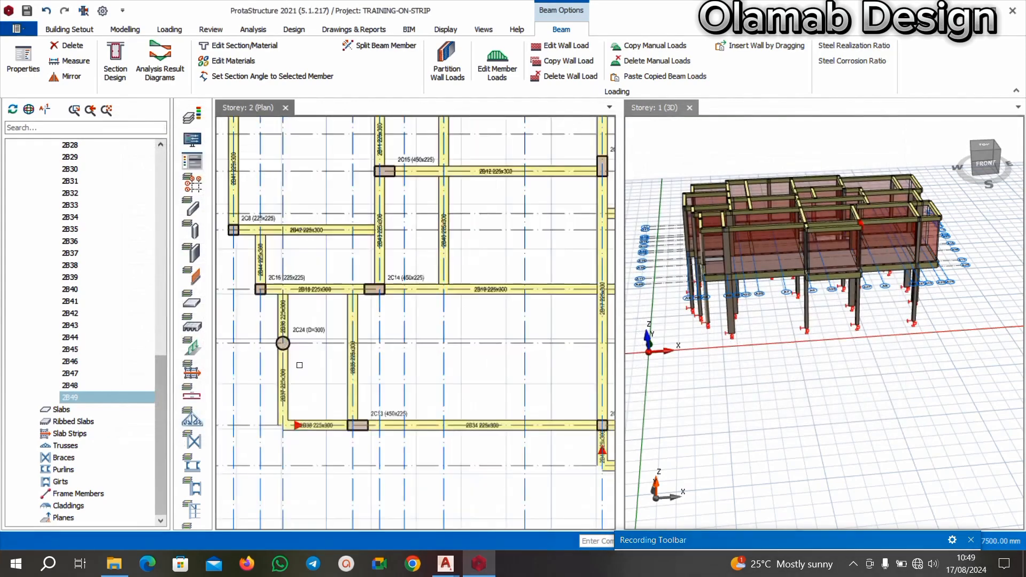
pyautogui.scroll(3, 292, 342)
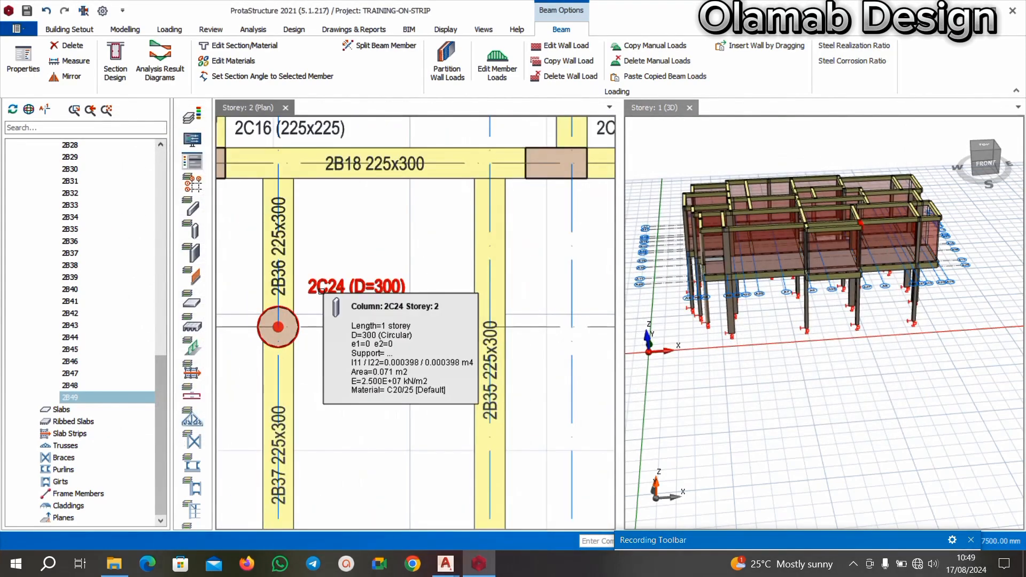
# Delete the 300 mm circular column 2C24 from the Storey 2 plan.
pyautogui.click(321, 289)
pyautogui.press('Delete')
pyautogui.scroll(-3, 341, 289)
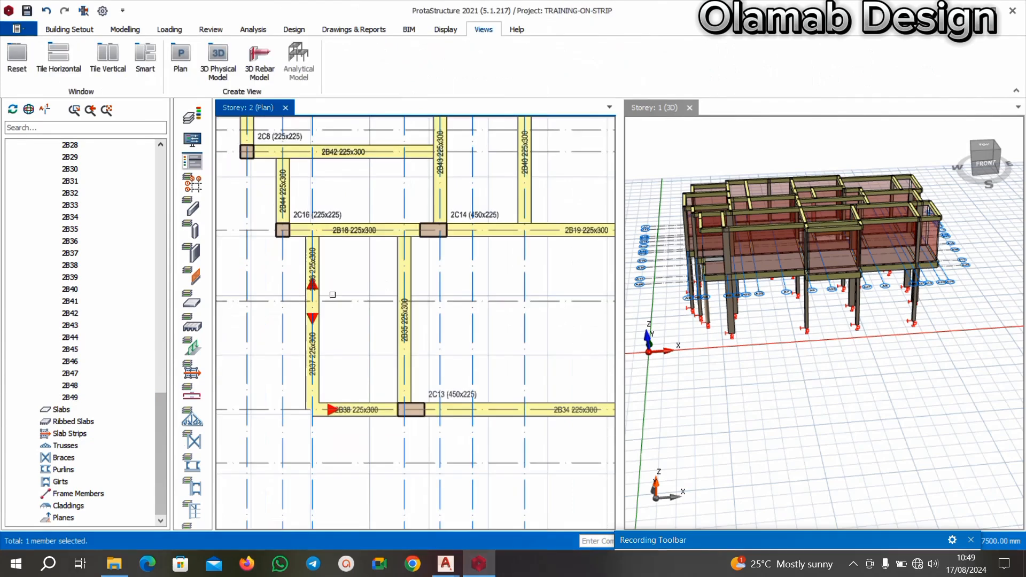
# Delete beams 2B37 and 2B36 along axis A4 on the Storey 2 plan.
pyautogui.scroll(2, 324, 311)
pyautogui.click(314, 260)
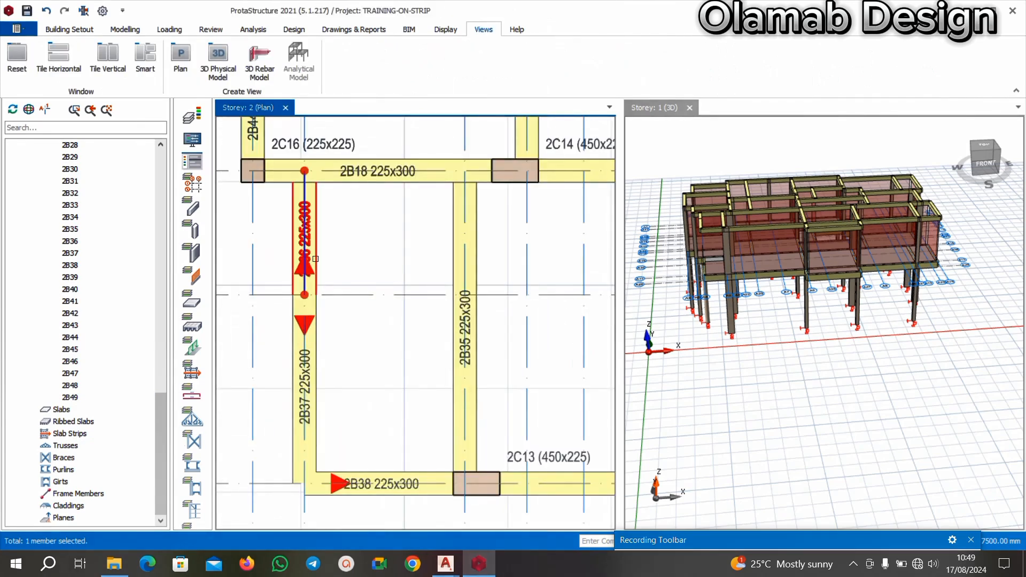
pyautogui.click(312, 376)
pyautogui.press('Delete')
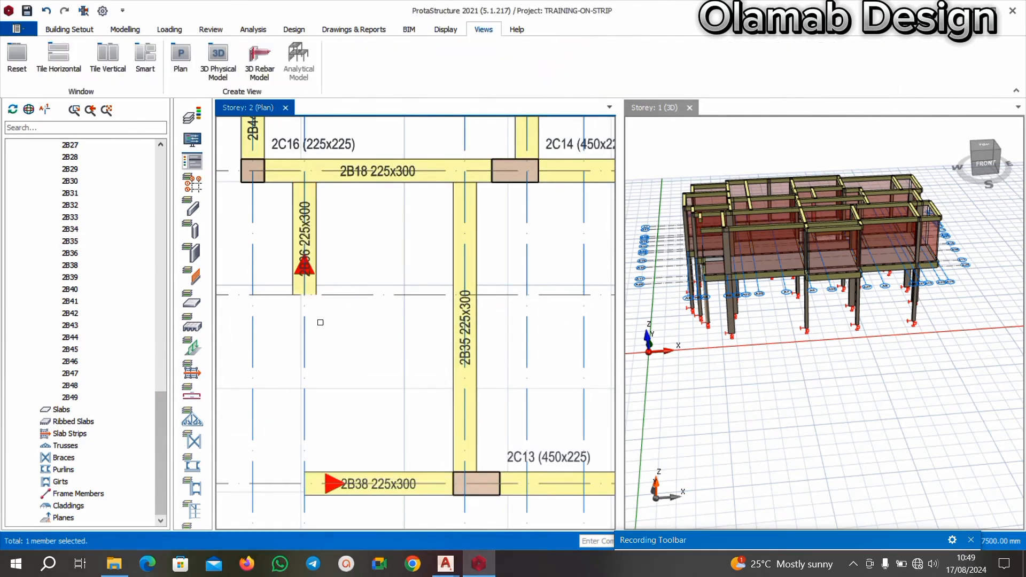
pyautogui.scroll(-2, 315, 321)
pyautogui.click(316, 275)
pyautogui.press('Delete')
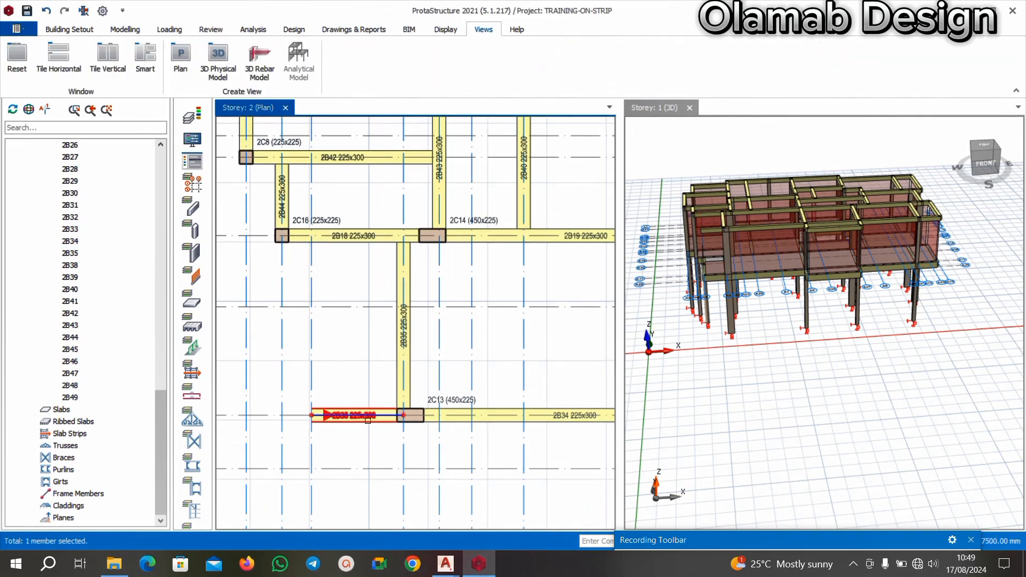
# Insert a beam 225 mm wide and 450 mm deep along axis A4 between axes A16 and A17, using beam 2B38's properties.
pyautogui.click(367, 420)
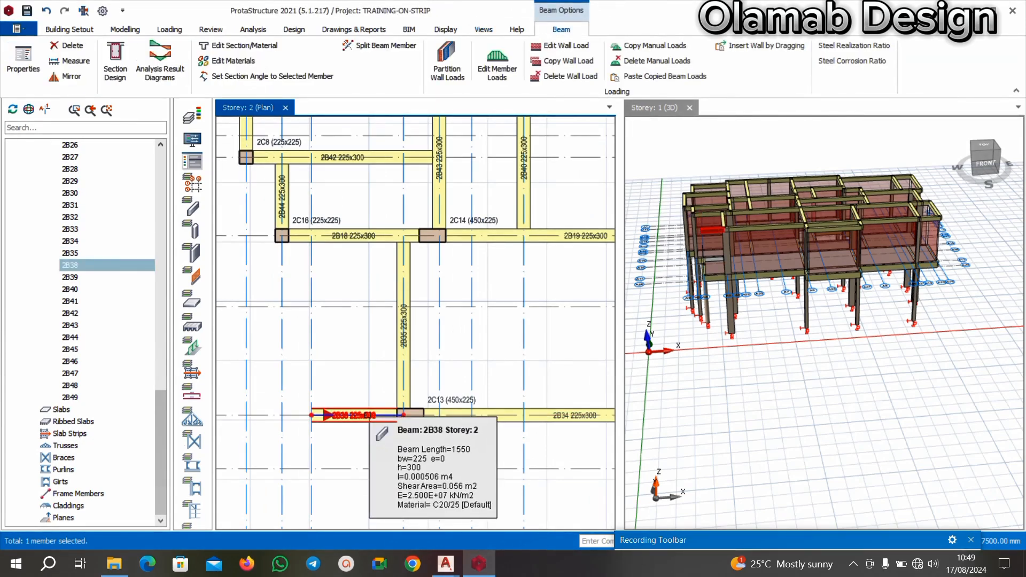
pyautogui.rightClick(368, 420)
pyautogui.click(406, 9)
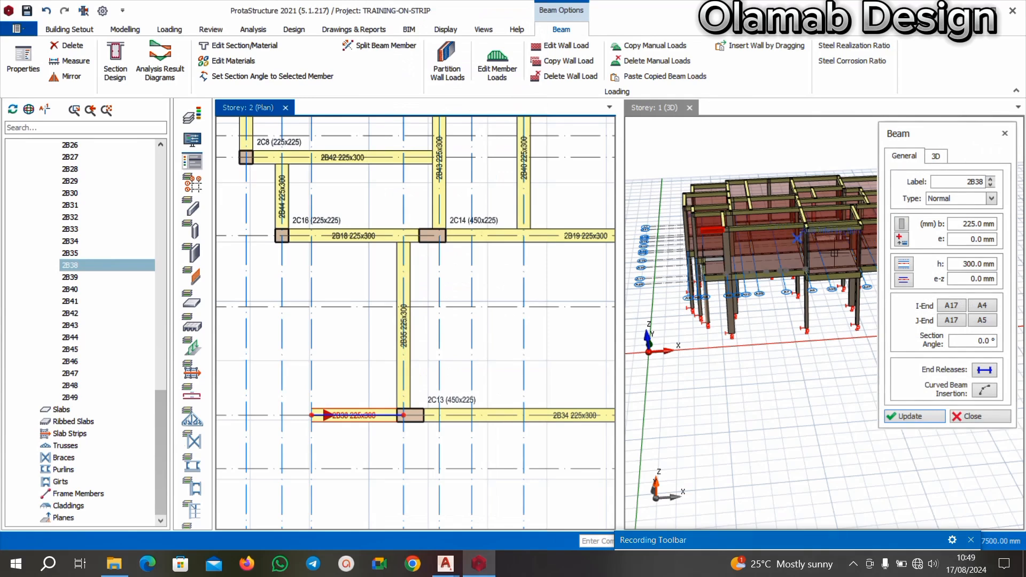
pyautogui.click(976, 265)
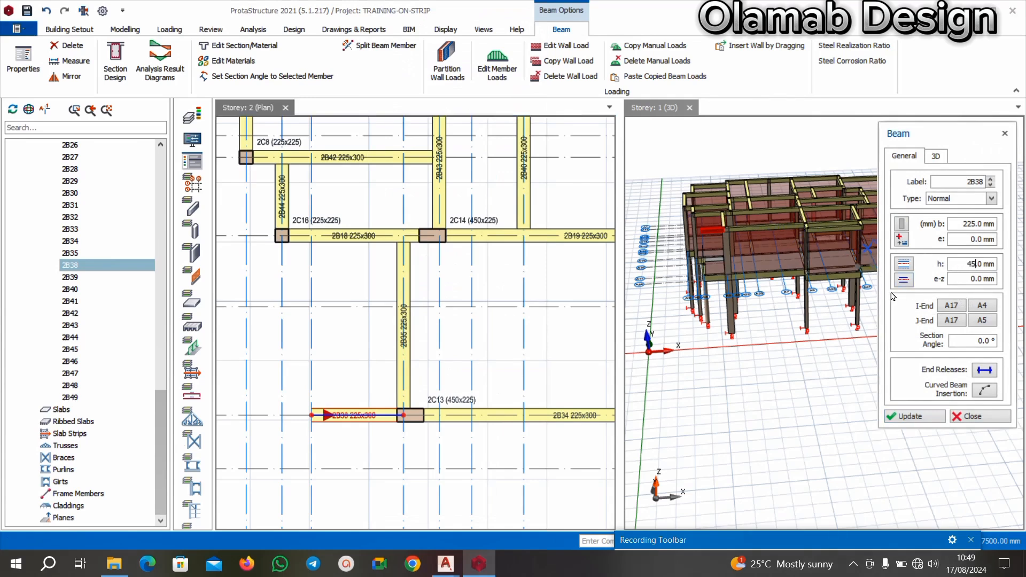
pyautogui.scroll(3, 292, 238)
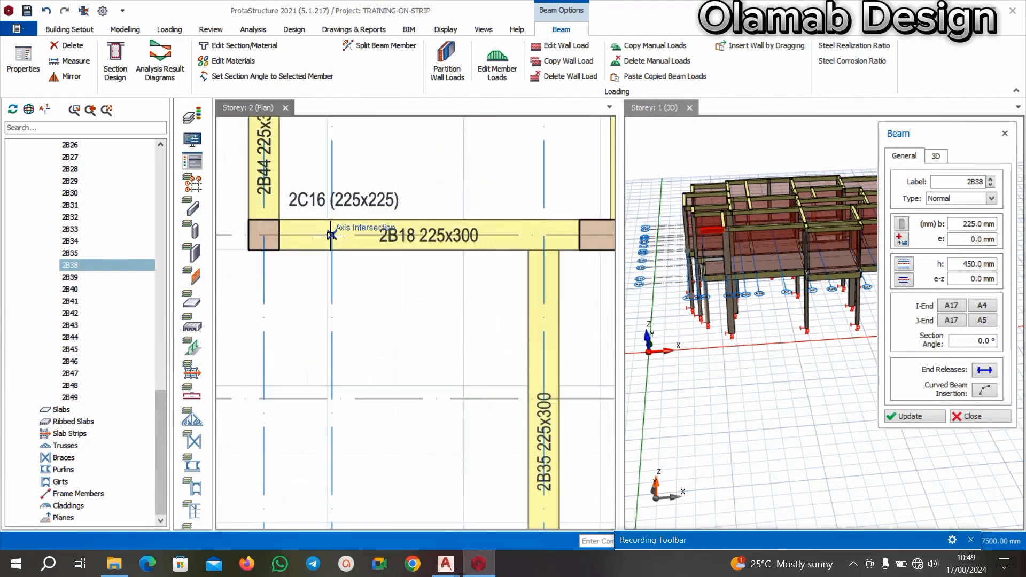
pyautogui.scroll(-4, 331, 235)
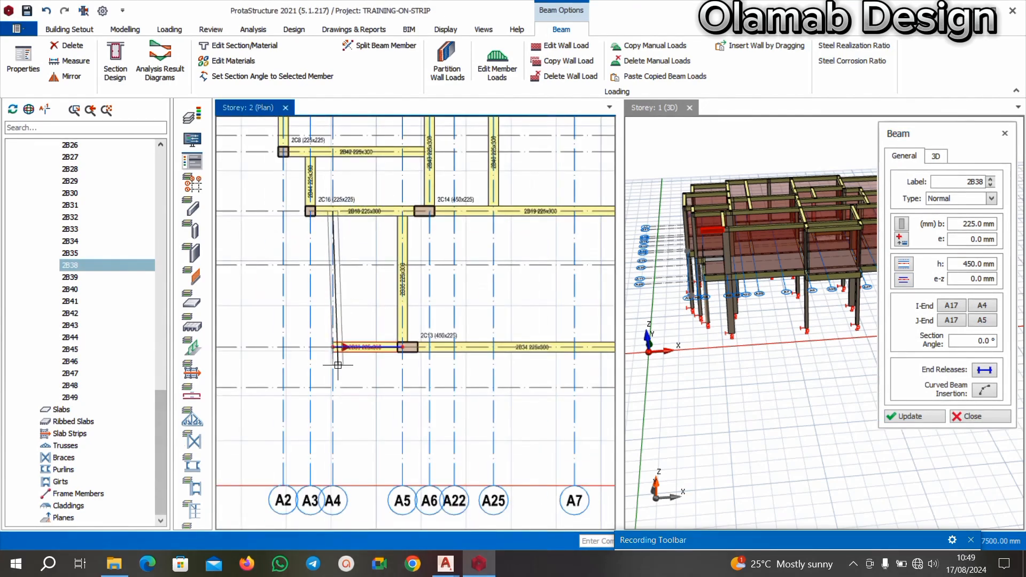
pyautogui.scroll(4, 337, 365)
pyautogui.click(321, 313)
pyautogui.scroll(-1, 321, 314)
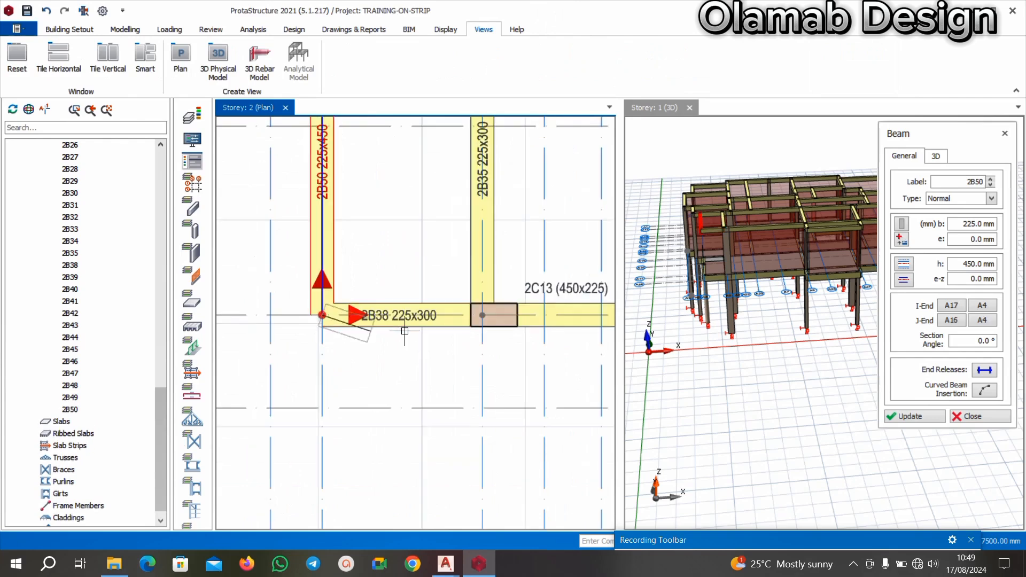
pyautogui.press('Escape')
# Delete beam 2B38 between axis A4 and column 2C13.
pyautogui.scroll(3, 432, 332)
pyautogui.click(426, 321)
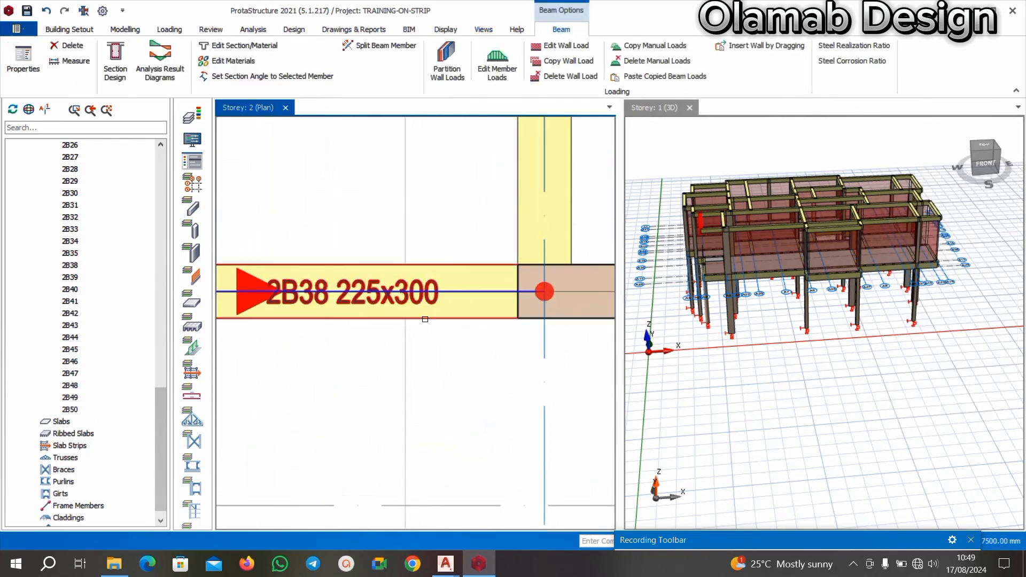
pyautogui.press('Delete')
# Insert a 225x450 mm beam along axis A17 from axis A4 to column 2C13, using beam 2B50's properties.
pyautogui.scroll(-4, 423, 340)
pyautogui.scroll(3, 397, 236)
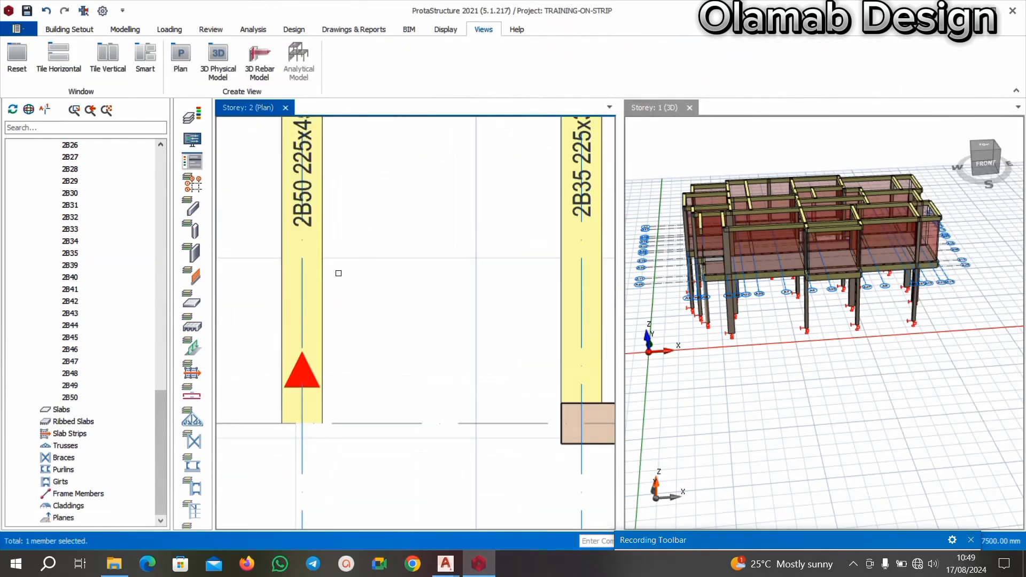
pyautogui.rightClick(317, 254)
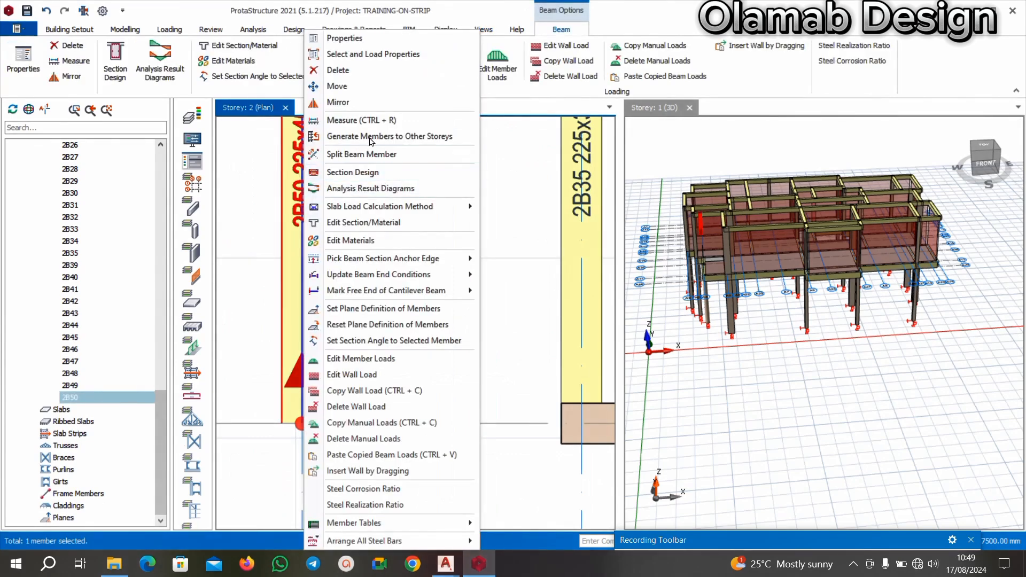
pyautogui.click(344, 38)
pyautogui.scroll(-3, 398, 278)
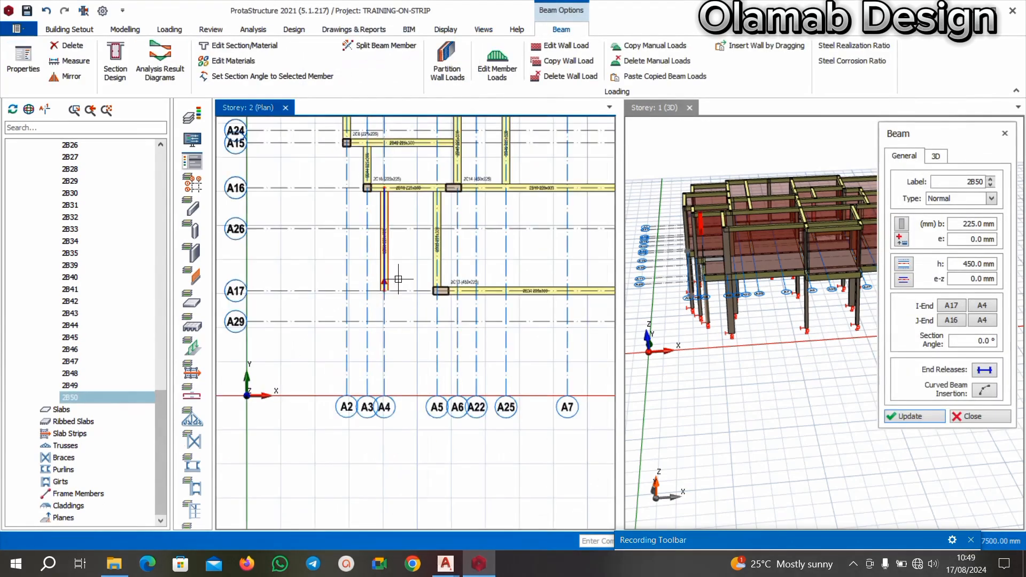
pyautogui.scroll(3, 390, 270)
pyautogui.click(377, 320)
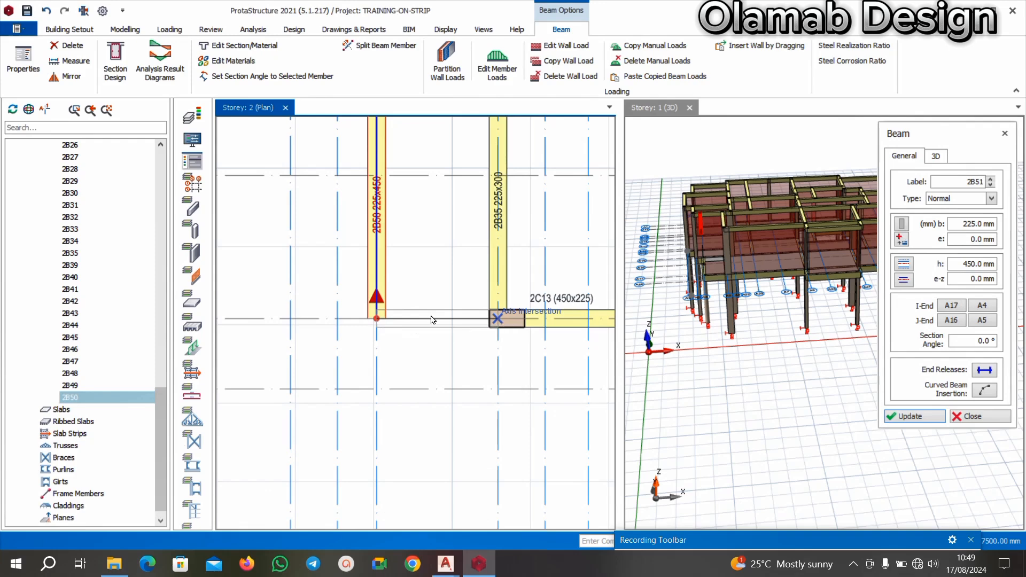
pyautogui.click(498, 318)
pyautogui.scroll(-4, 366, 333)
pyautogui.press('Escape')
# Examine the Storey 2 plan around beams 2B50 and 2B51 and the neighbouring columns 2C13, 2C14 and 2C16.
pyautogui.scroll(3, 430, 213)
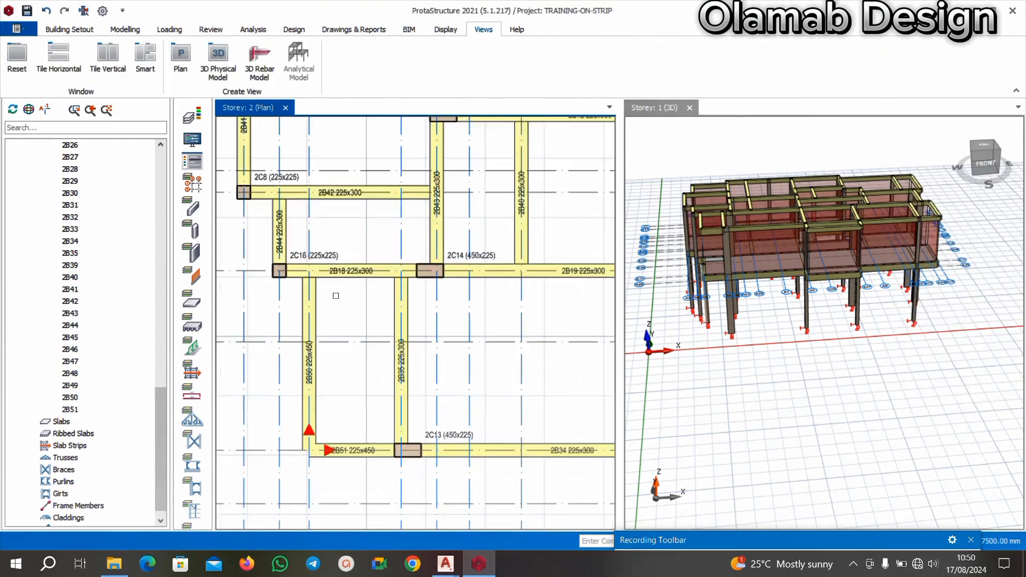
pyautogui.scroll(2, 336, 295)
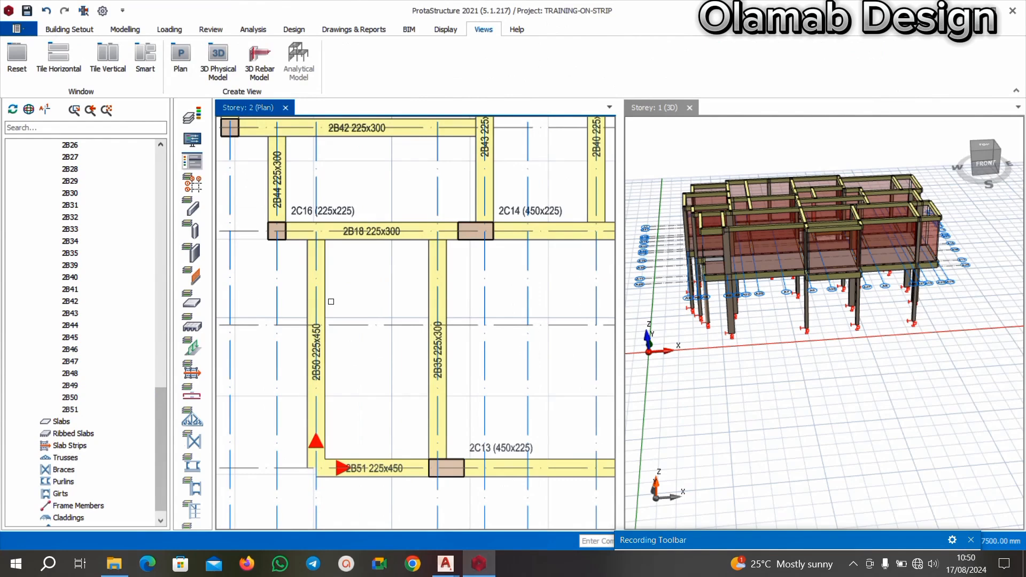
pyautogui.scroll(-3, 372, 299)
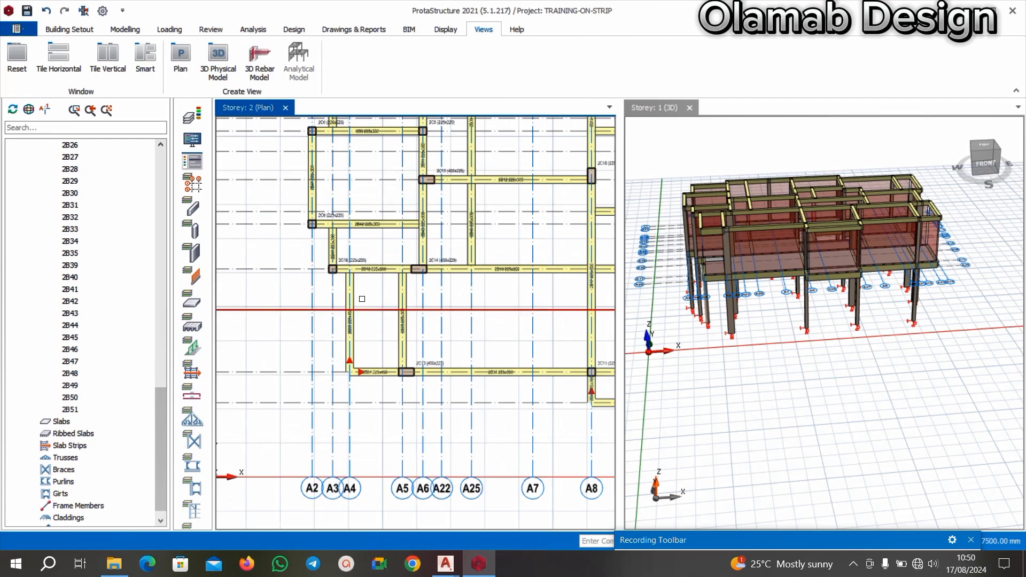
pyautogui.scroll(2, 358, 298)
pyautogui.scroll(-2, 374, 294)
pyautogui.scroll(2, 411, 293)
pyautogui.scroll(-2, 367, 350)
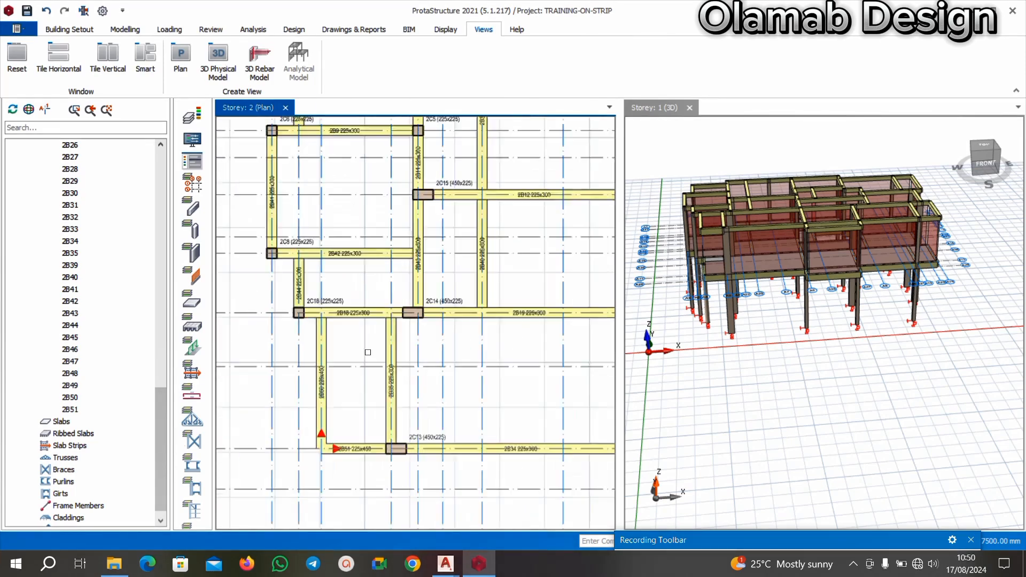
pyautogui.scroll(2, 347, 340)
pyautogui.scroll(-2, 359, 329)
pyautogui.scroll(2, 354, 325)
pyautogui.scroll(-2, 315, 381)
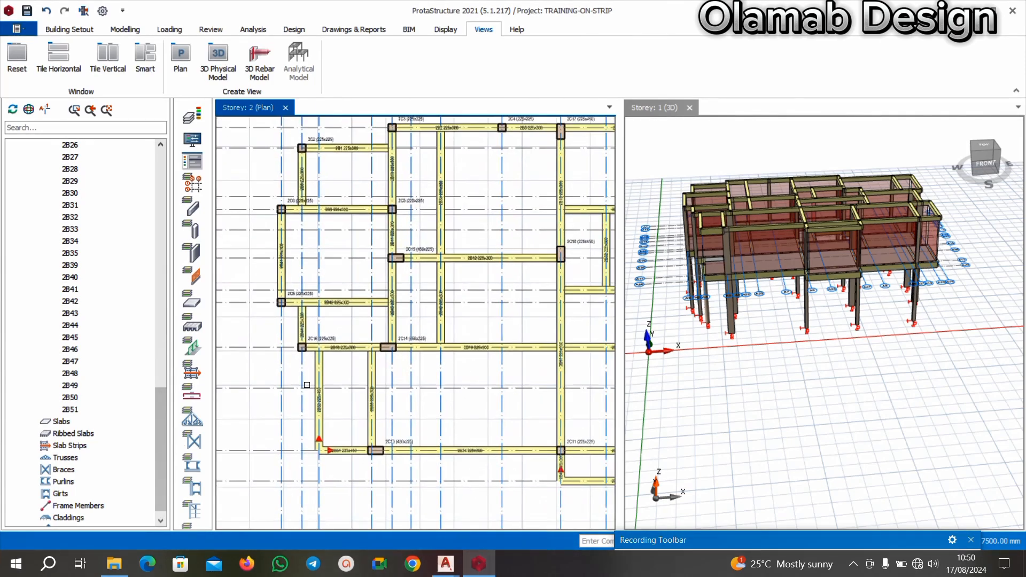
pyautogui.scroll(2, 311, 381)
pyautogui.scroll(2, 350, 351)
pyautogui.scroll(-2, 369, 344)
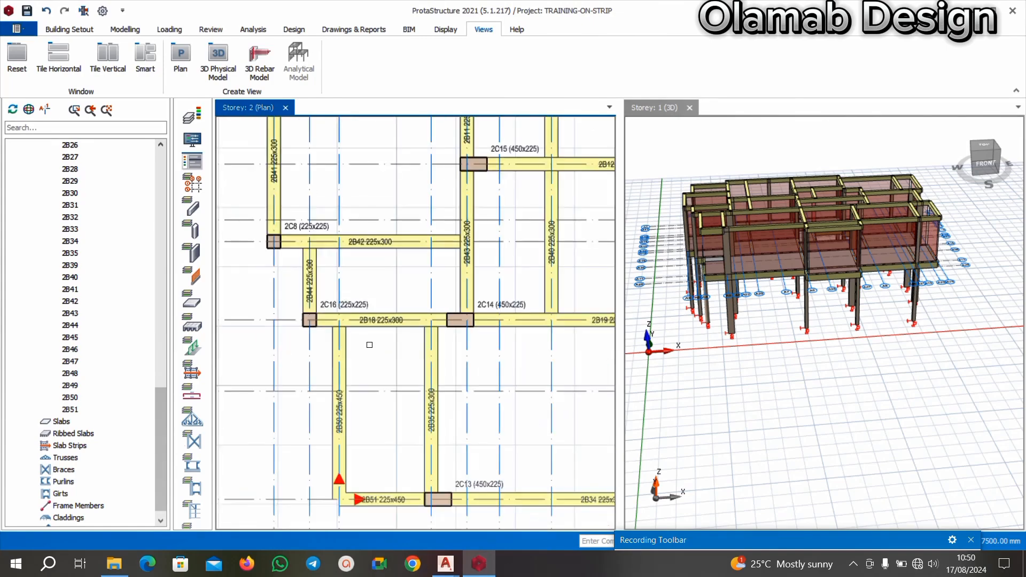
pyautogui.scroll(2, 350, 322)
pyautogui.scroll(-4, 351, 322)
# Examine the Storey 2 beams and columns between axes A2 and A8 near axes A1 and A11, including beams 2B1 and 2B2.
pyautogui.moveTo(405, 364); pyautogui.dragTo(376, 385, button='middle')
pyautogui.moveTo(378, 278); pyautogui.dragTo(358, 364, button='middle')
pyautogui.scroll(-1, 357, 361)
pyautogui.scroll(2, 319, 241)
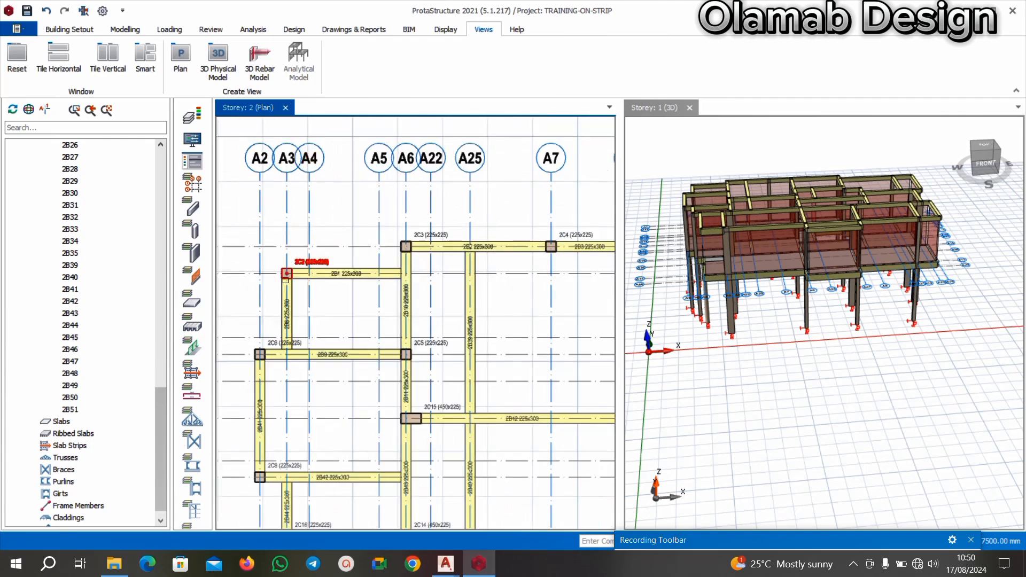
pyautogui.moveTo(410, 233); pyautogui.dragTo(380, 240, button='middle')
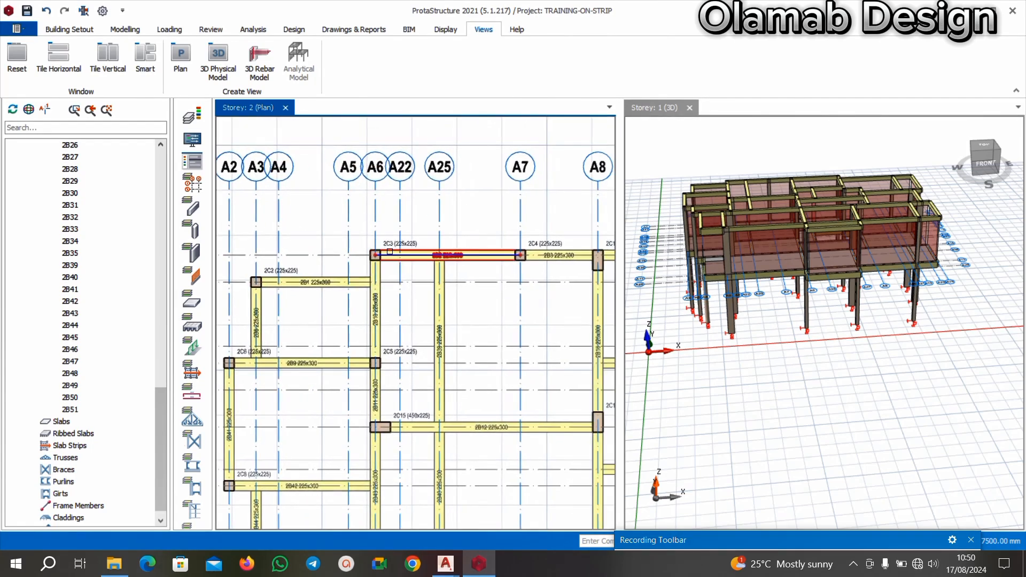
pyautogui.scroll(-1, 396, 254)
pyautogui.scroll(2, 403, 257)
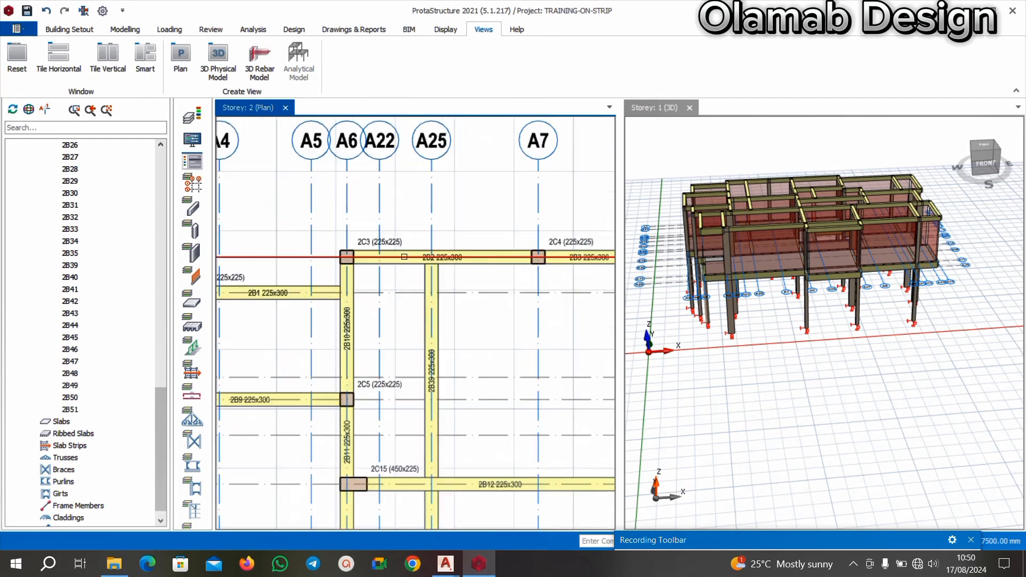
pyautogui.moveTo(378, 278)
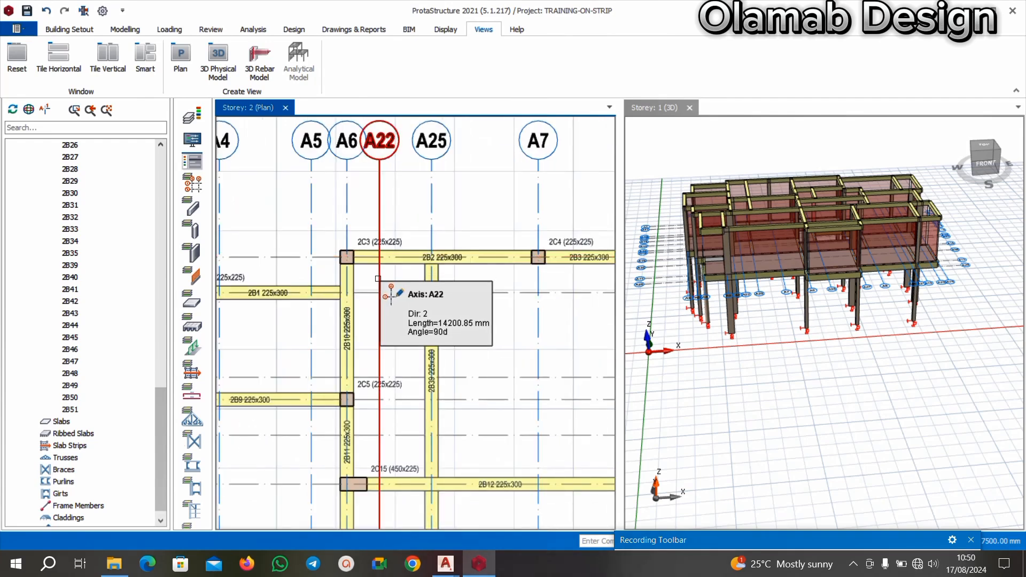
pyautogui.scroll(-3, 378, 278)
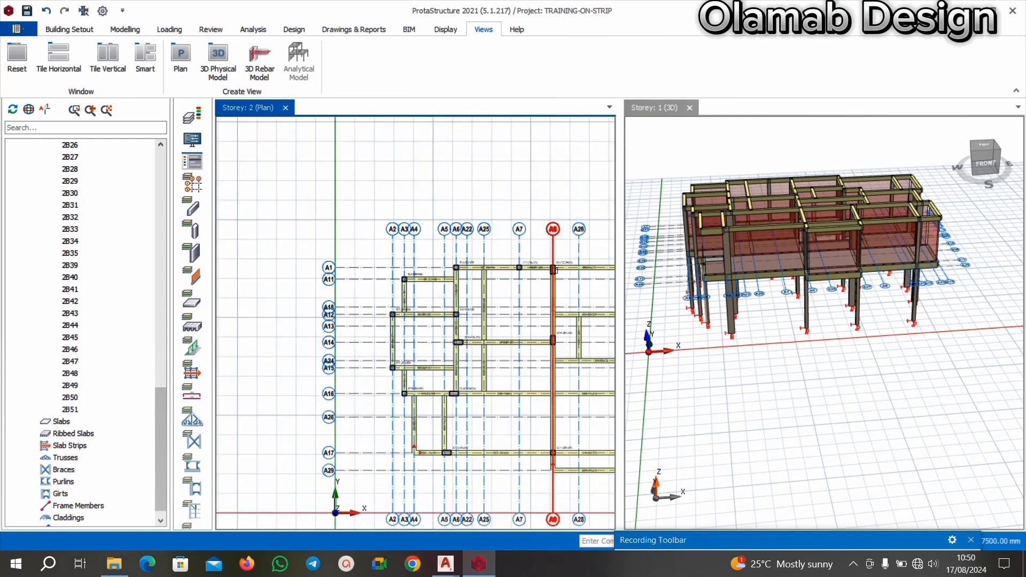
pyautogui.scroll(2, 467, 275)
pyautogui.scroll(2, 353, 278)
pyautogui.moveTo(325, 282)
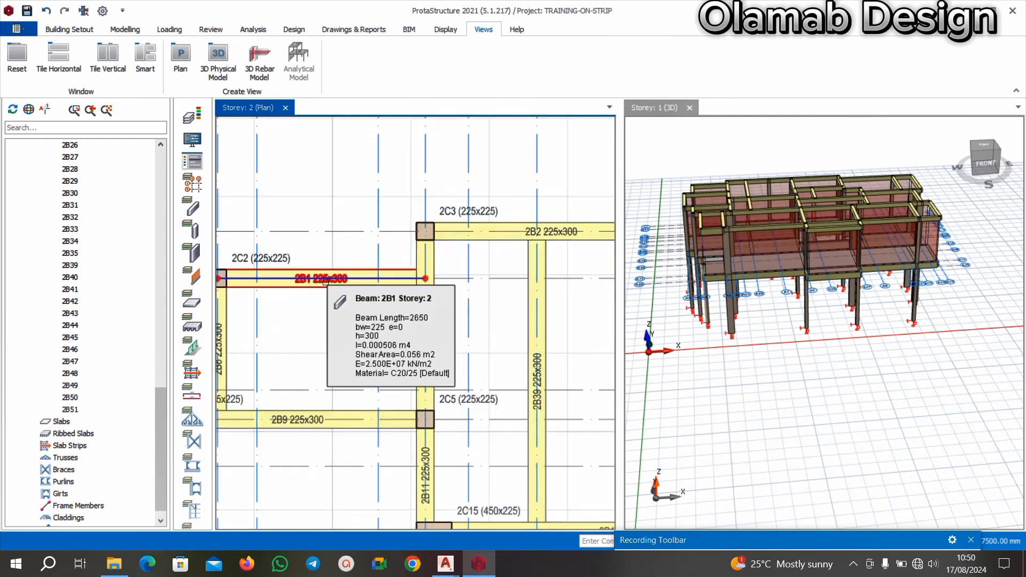
pyautogui.scroll(-3, 325, 282)
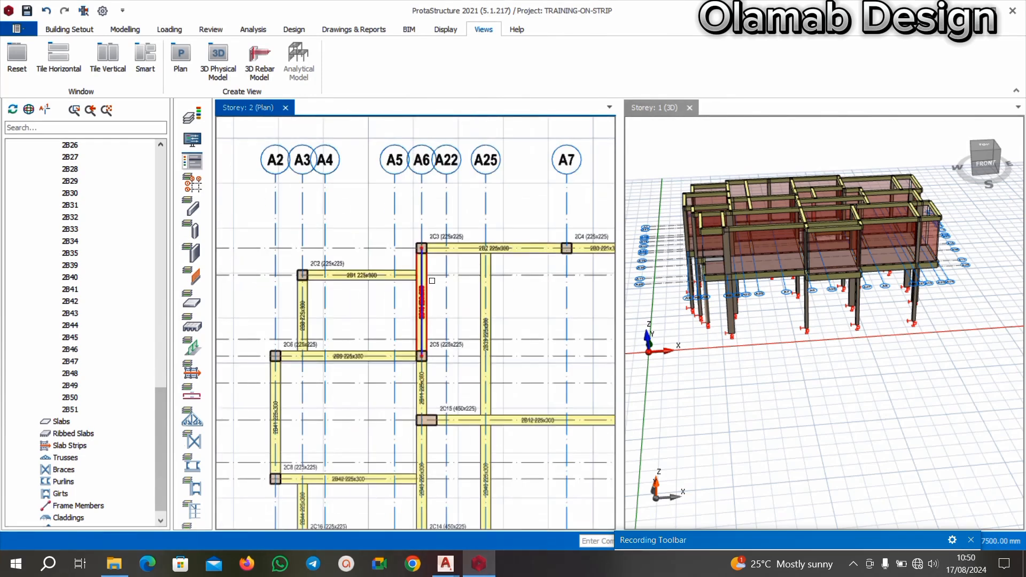
# Delete beam 2B1, which runs along axis A11 from column 2C2 to axis A6.
pyautogui.scroll(3, 374, 292)
pyautogui.click(375, 290)
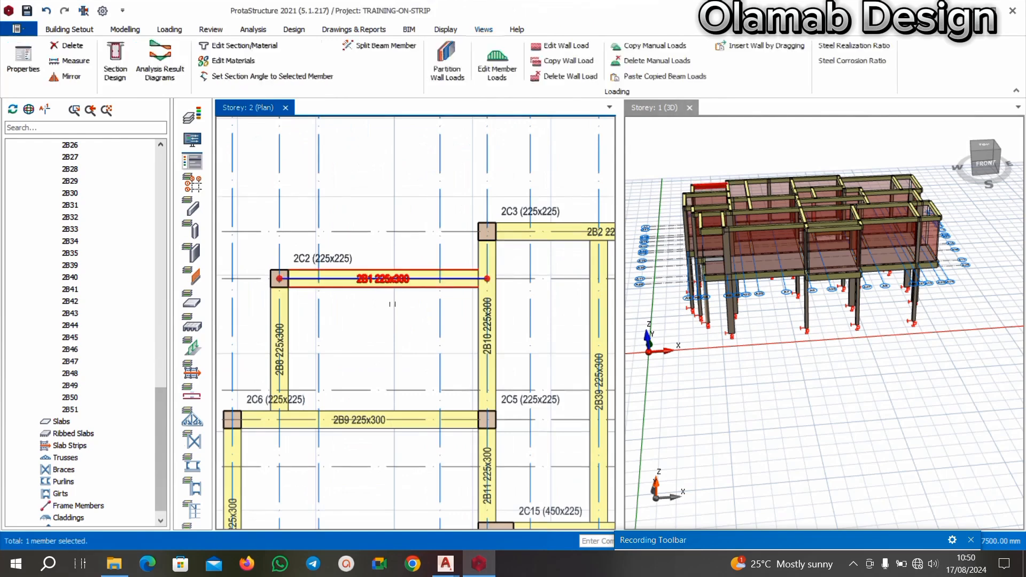
pyautogui.scroll(-2, 399, 309)
pyautogui.press('Delete')
pyautogui.scroll(-3, 408, 300)
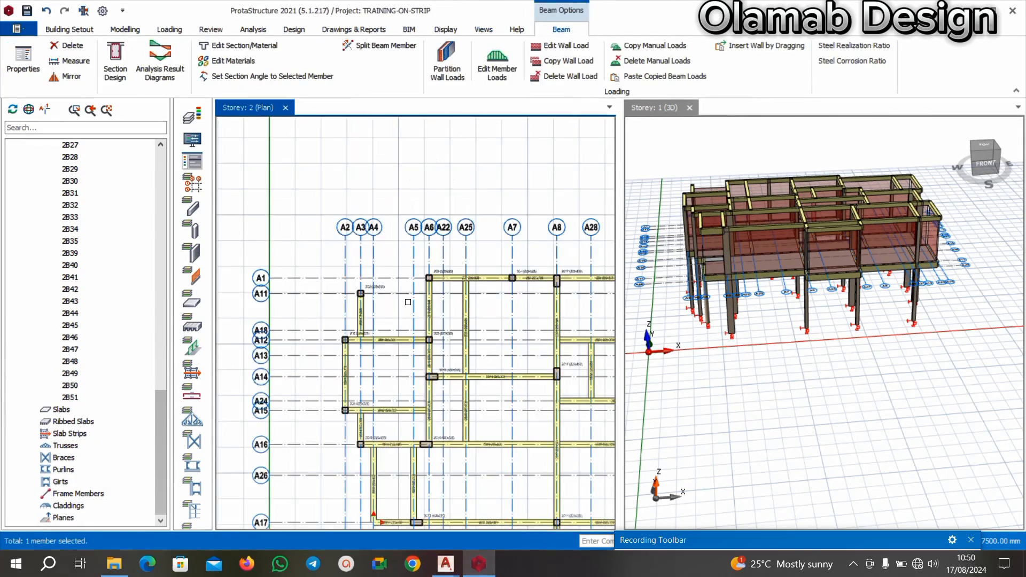
pyautogui.scroll(3, 421, 306)
# Switch to the BEAM RAFT FOUNDATION OLAMAB drawing in AutoCAD and examine the floor plan's gridlines and dimensions around the T/B room.
pyautogui.click(447, 565)
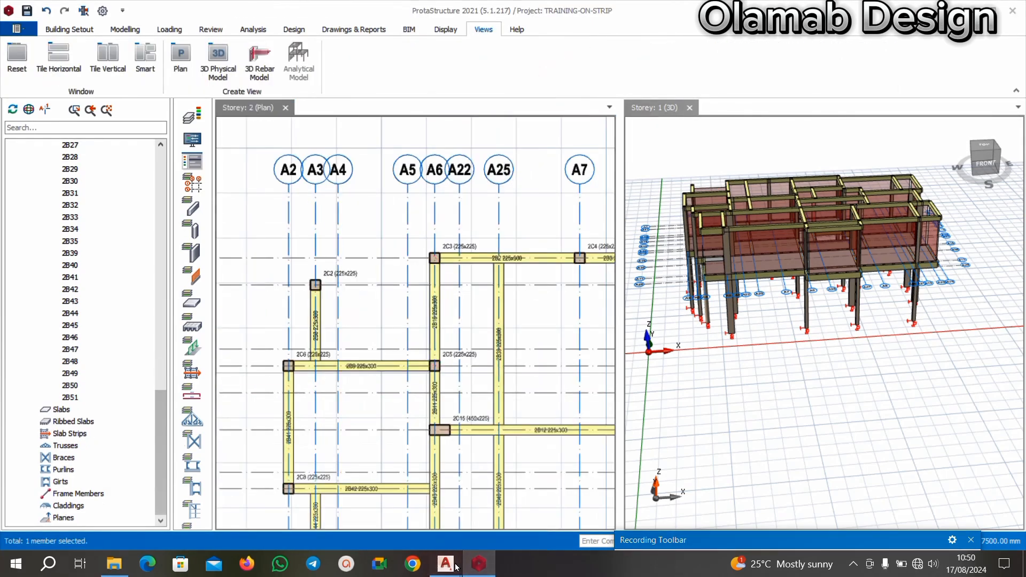
pyautogui.click(370, 507)
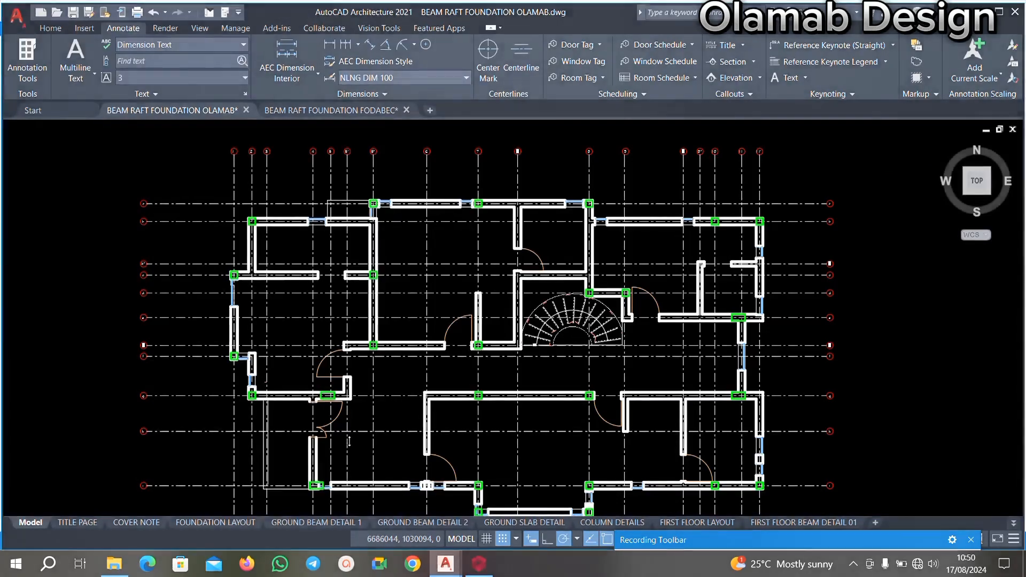
pyautogui.scroll(-5, 355, 279)
pyautogui.scroll(5, 243, 235)
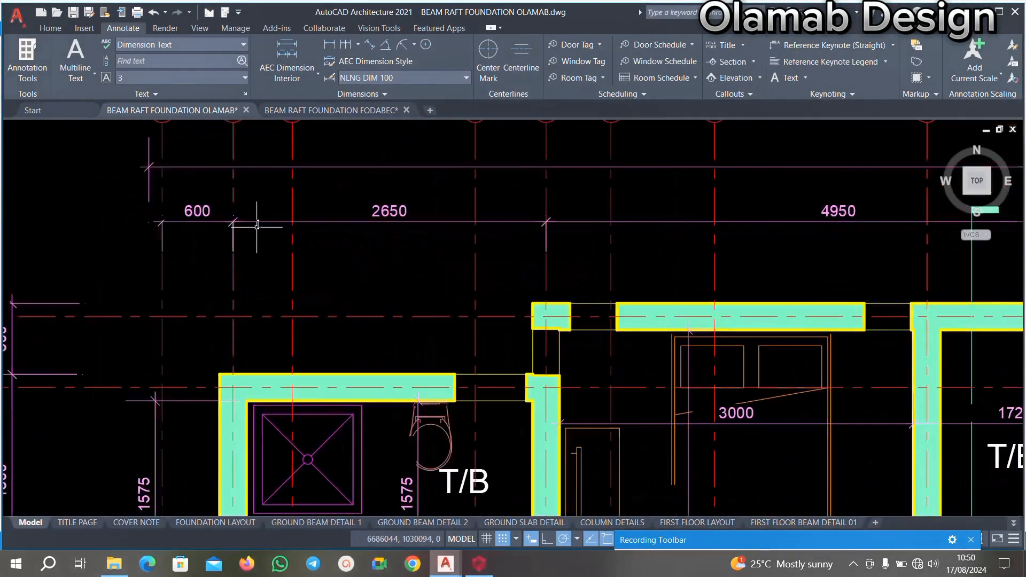
pyautogui.scroll(-4, 320, 230)
pyautogui.scroll(4, 325, 229)
pyautogui.scroll(-6, 324, 228)
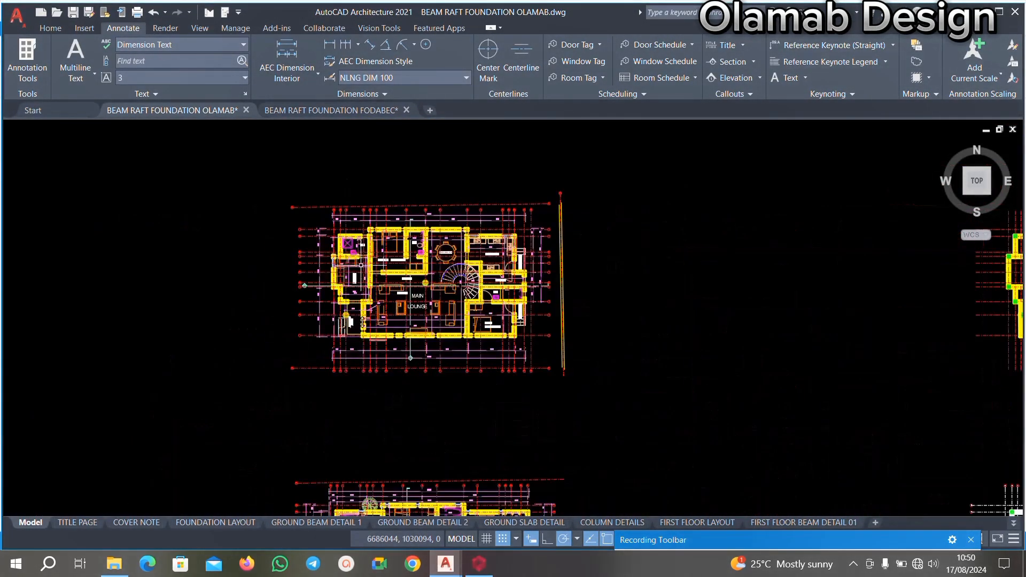
pyautogui.scroll(7, 299, 356)
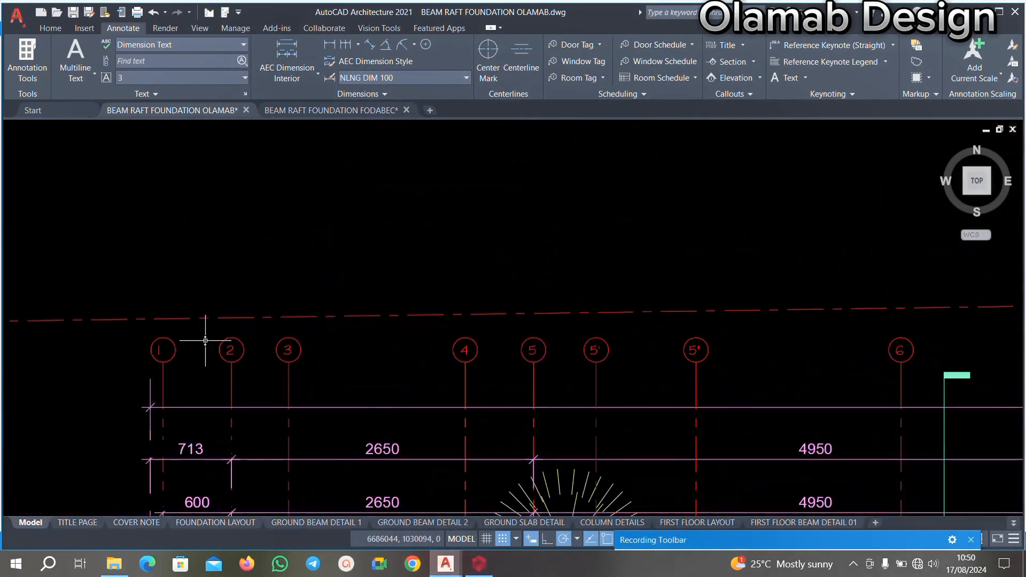
# Check the numbered gridlines on the AutoCAD floor plan, then switch to ProtaStructure and relabel vertical axis A2 as 1.
pyautogui.scroll(-3, 206, 343)
pyautogui.scroll(3, 204, 345)
pyautogui.scroll(-3, 203, 344)
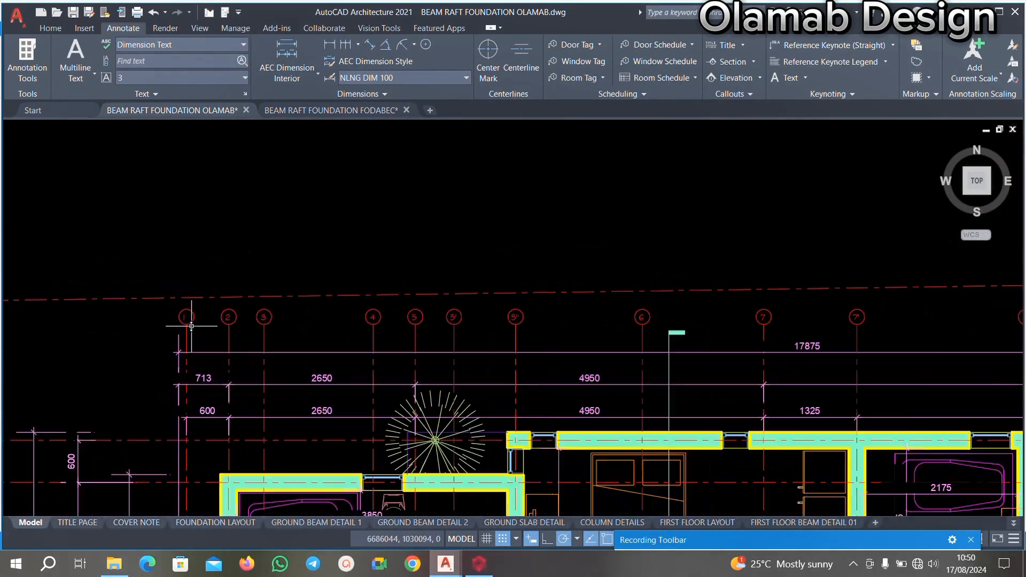
pyautogui.scroll(3, 200, 348)
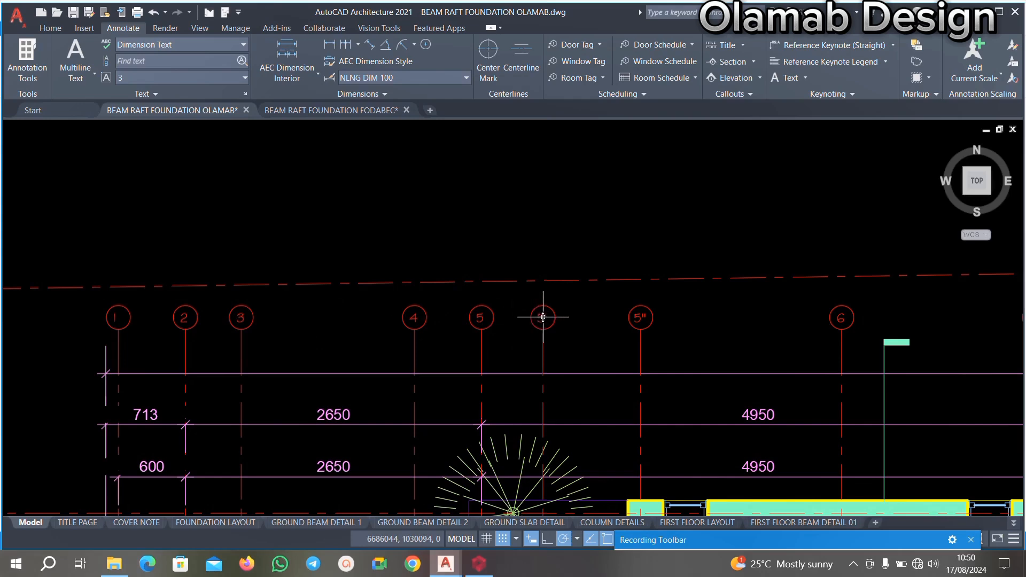
pyautogui.click(475, 563)
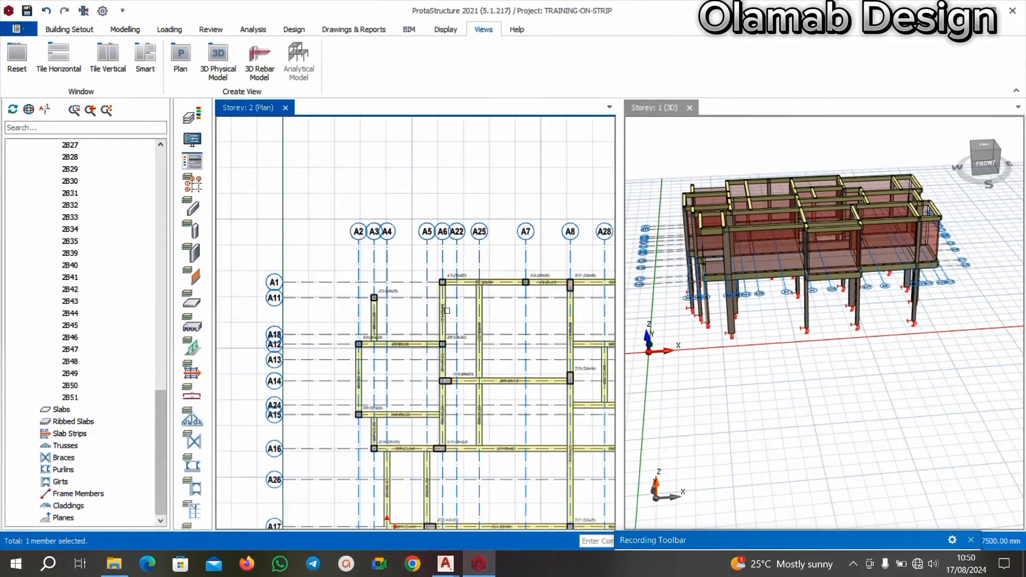
pyautogui.scroll(3, 401, 223)
pyautogui.rightClick(301, 248)
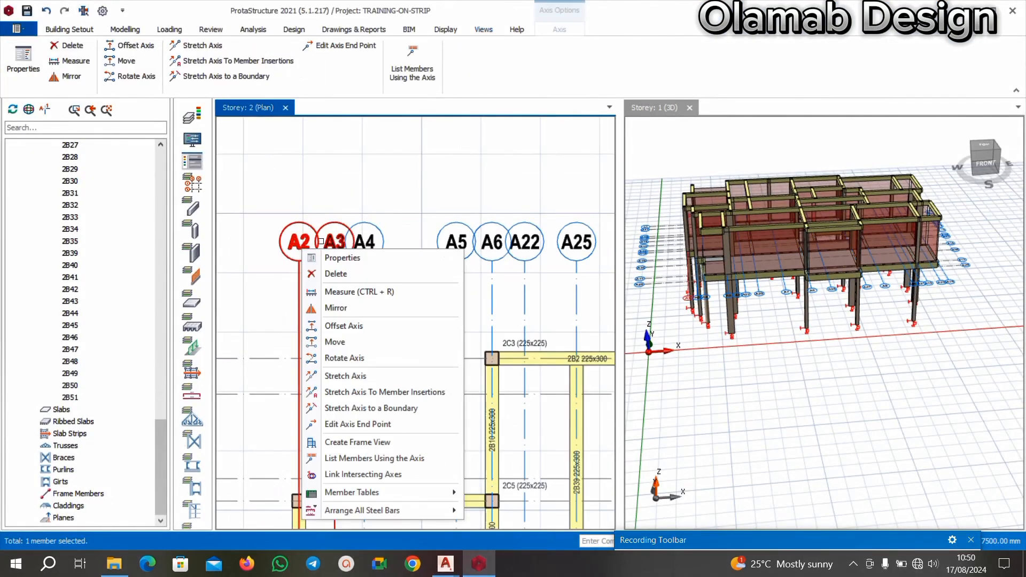
pyautogui.click(379, 259)
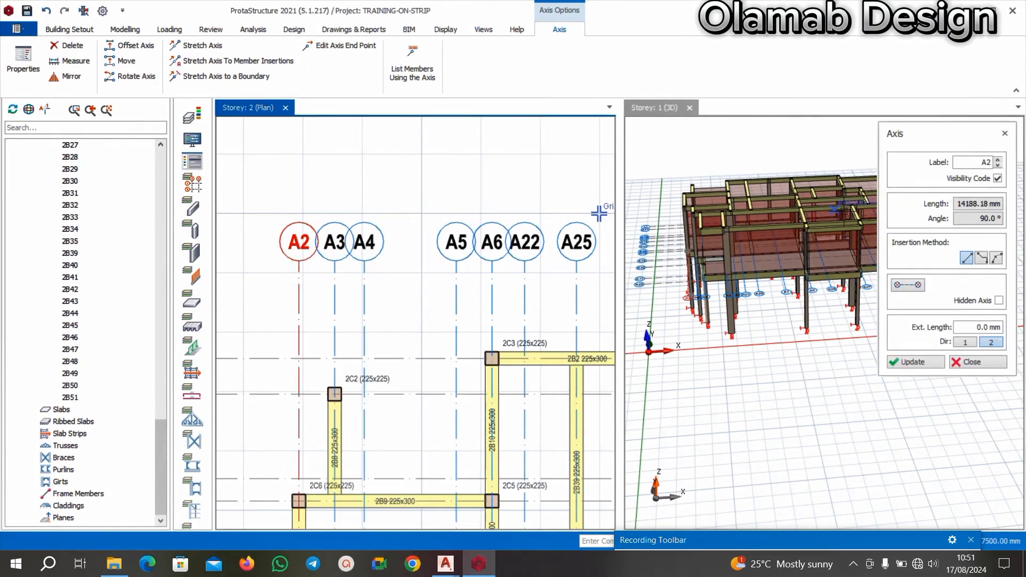
pyautogui.click(985, 163)
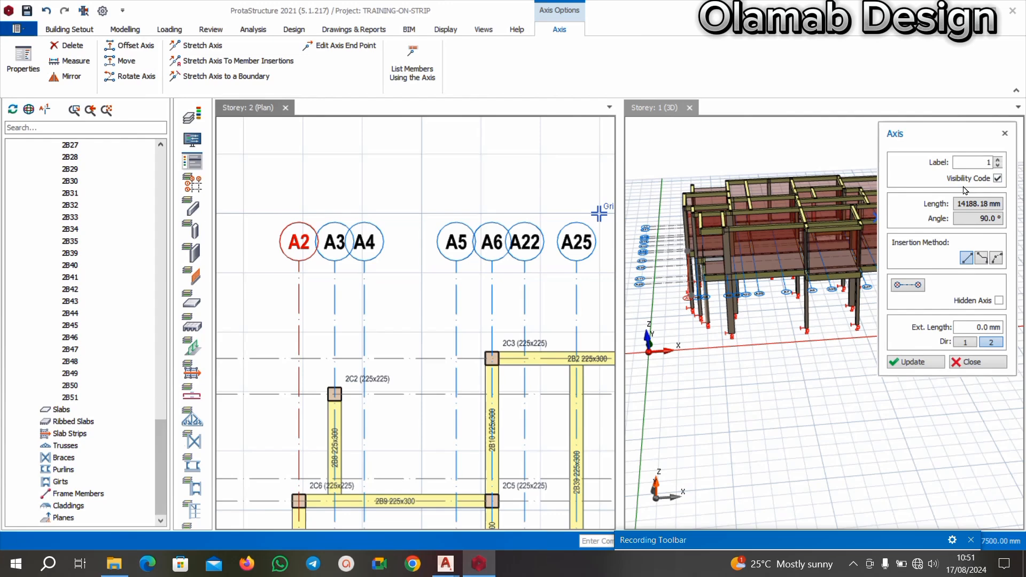
pyautogui.click(930, 364)
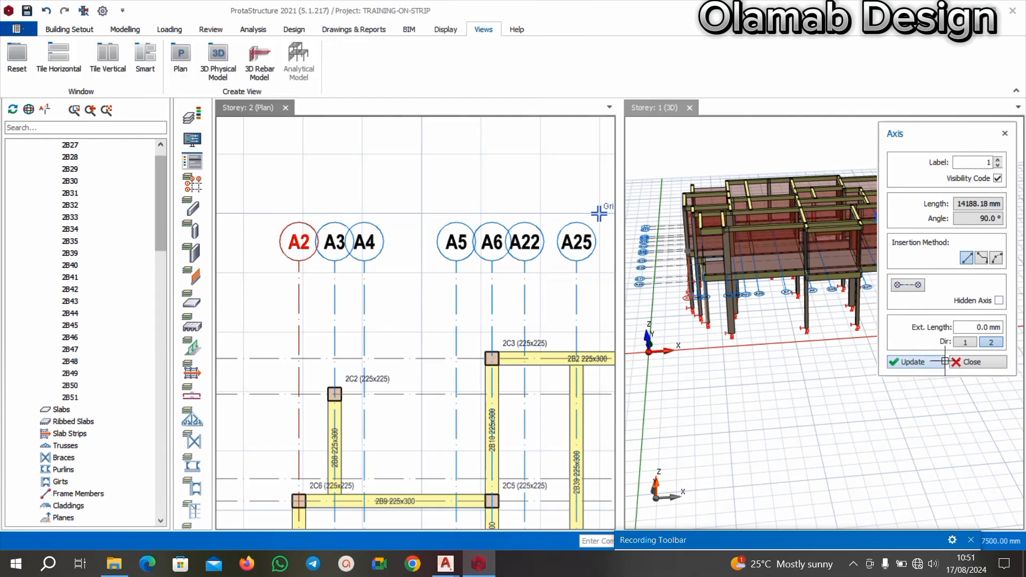
pyautogui.click(962, 363)
# Relabel vertical axis A3, which runs through column 2C2 on the Storey 2 plan, as 2.
pyautogui.scroll(3, 362, 238)
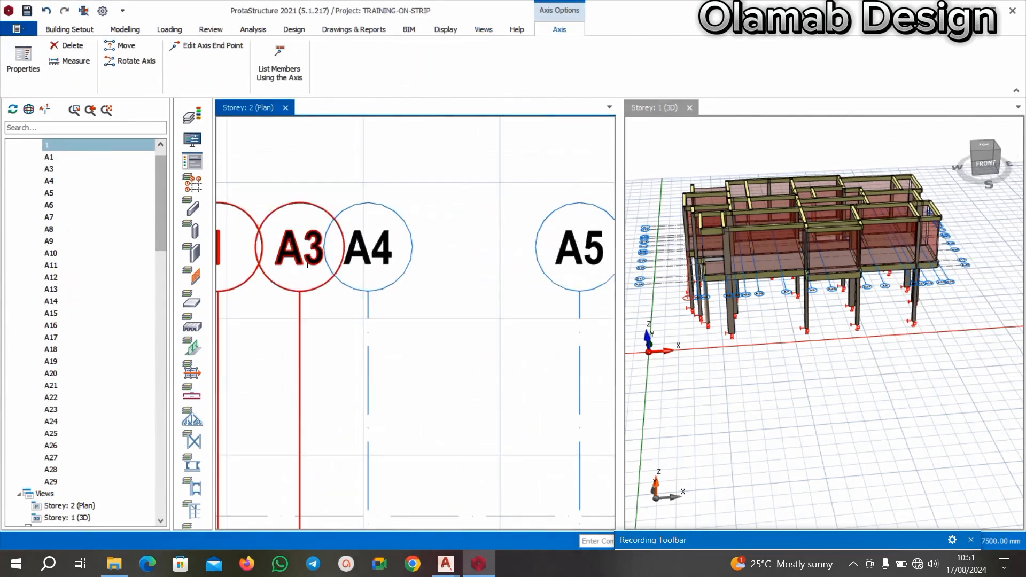
pyautogui.rightClick(315, 290)
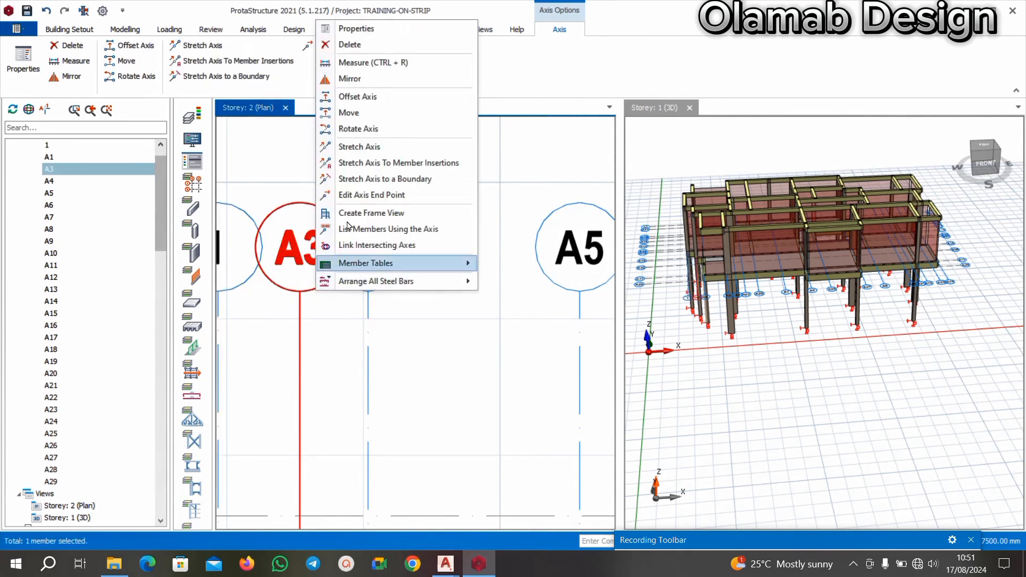
pyautogui.click(358, 30)
pyautogui.click(978, 160)
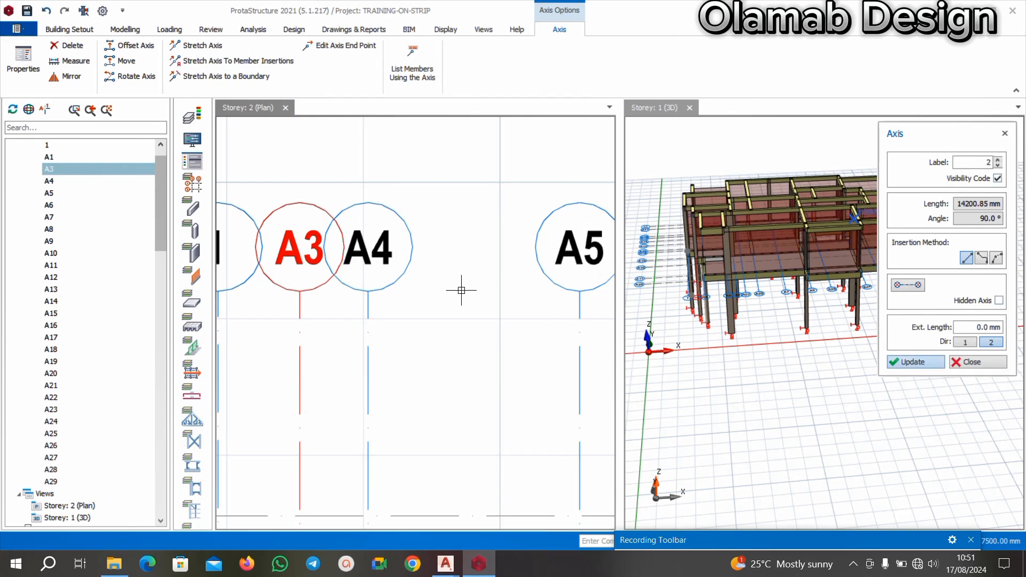
# Relabel vertical axis A4, directly beside axis 2, as 3.
pyautogui.rightClick(391, 246)
pyautogui.click(451, 259)
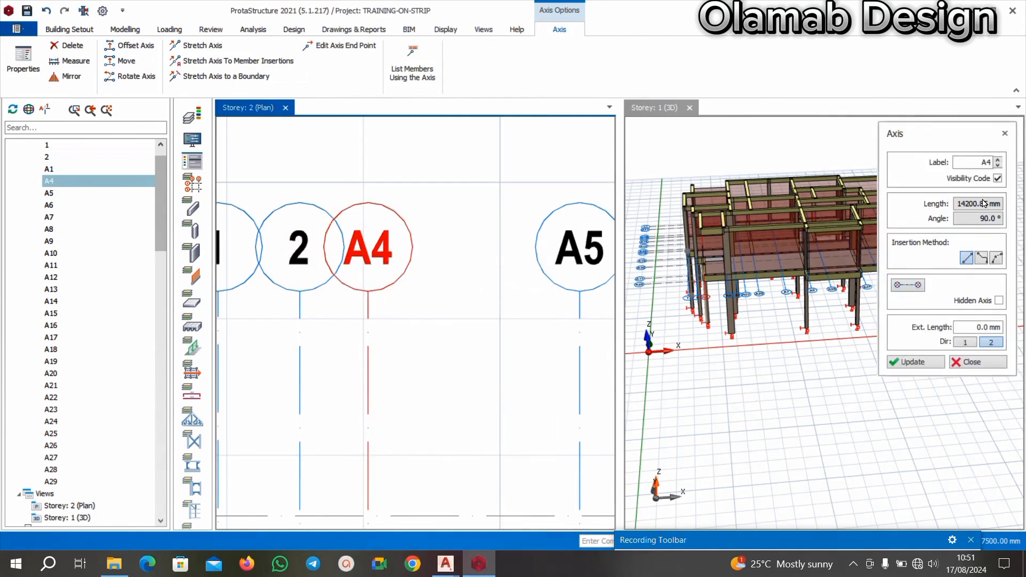
pyautogui.click(977, 160)
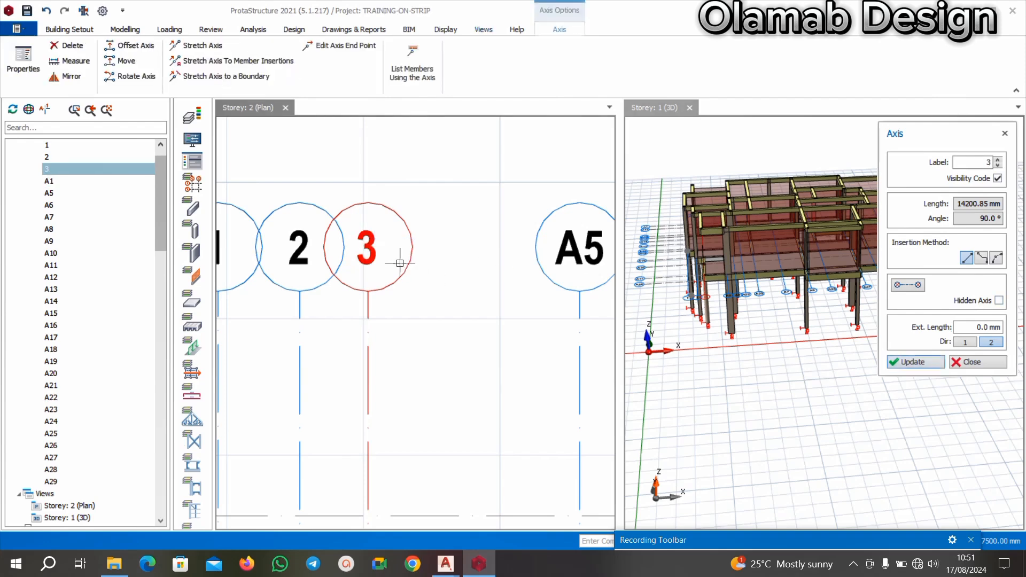
# Relabel vertical axis A5, between axes 3 and A6, as 4.
pyautogui.scroll(-4, 400, 261)
pyautogui.scroll(3, 475, 265)
pyautogui.rightClick(447, 258)
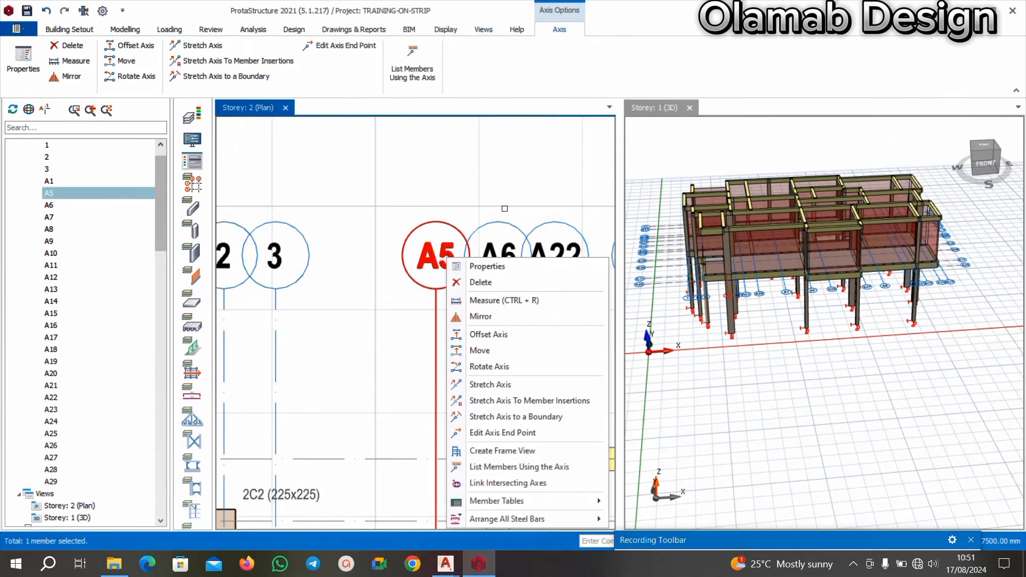
pyautogui.click(432, 267)
pyautogui.click(973, 163)
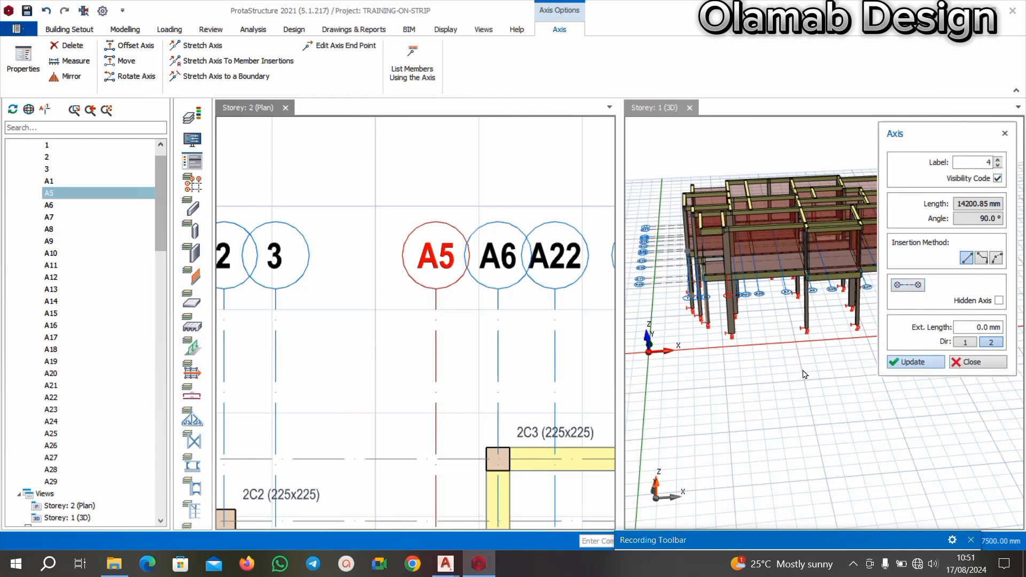
pyautogui.click(472, 267)
# Examine the spacing of axes 1 to 4 and the neighbouring axes A6, A22 and A25 on the Storey 2 plan.
pyautogui.scroll(-3, 471, 269)
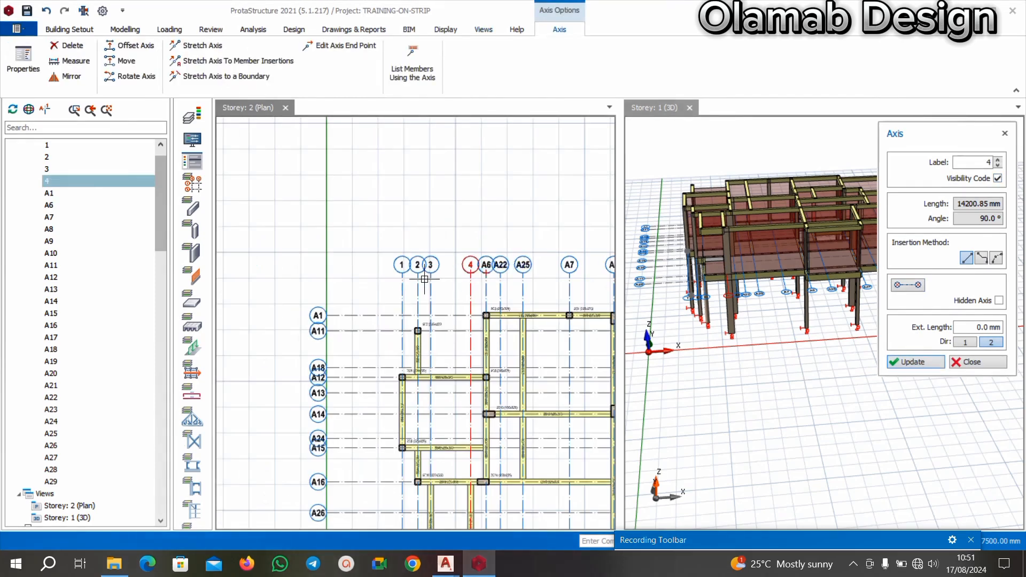
pyautogui.scroll(2, 419, 270)
pyautogui.scroll(-2, 413, 301)
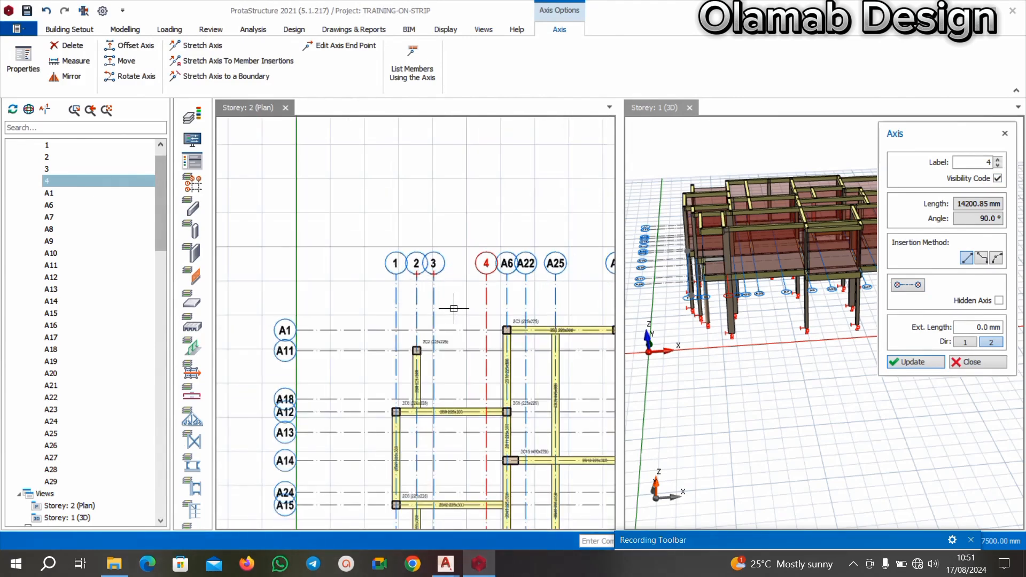
pyautogui.moveTo(463, 309); pyautogui.dragTo(433, 289, button='middle')
pyautogui.keyDown('ctrl'); pyautogui.click(495, 278); pyautogui.keyUp('ctrl')
pyautogui.scroll(3, 523, 244)
pyautogui.scroll(-2, 466, 255)
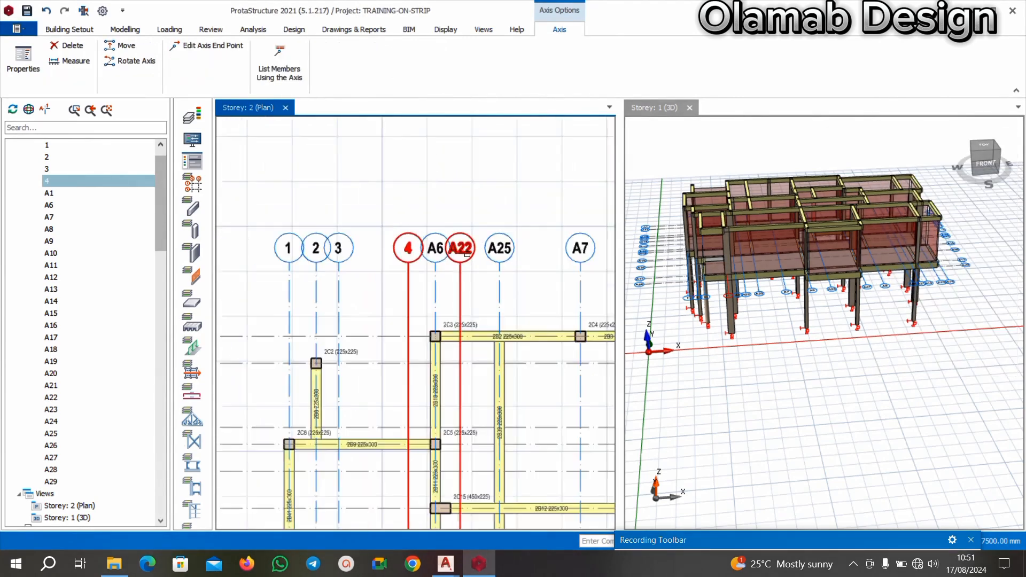
pyautogui.scroll(-1, 468, 255)
pyautogui.scroll(-2, 442, 253)
pyautogui.scroll(4, 436, 250)
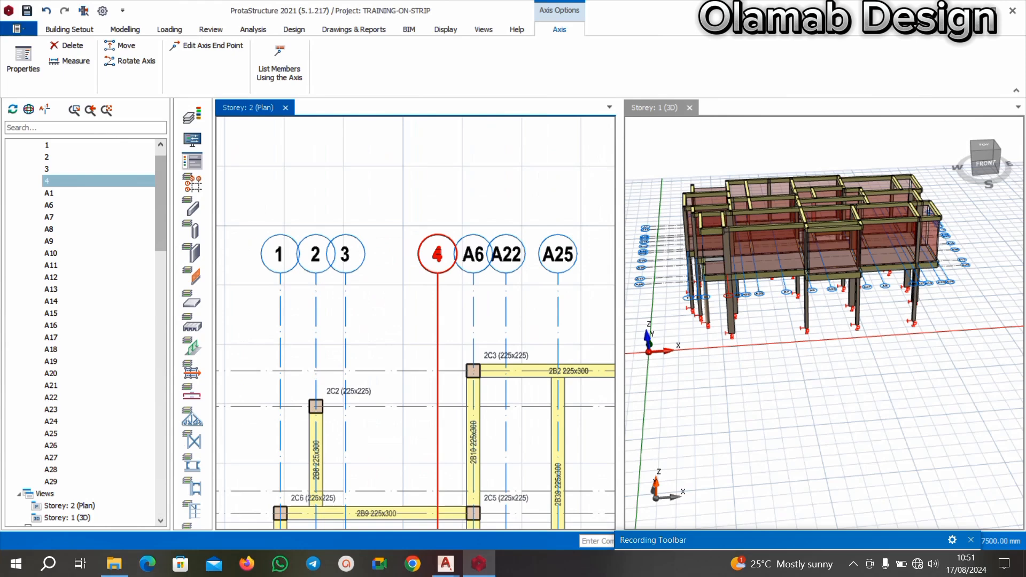
# Change the label of axis 4, between axes 3 and A6, to 5.
pyautogui.click(437, 252)
pyautogui.rightClick(436, 249)
pyautogui.click(461, 260)
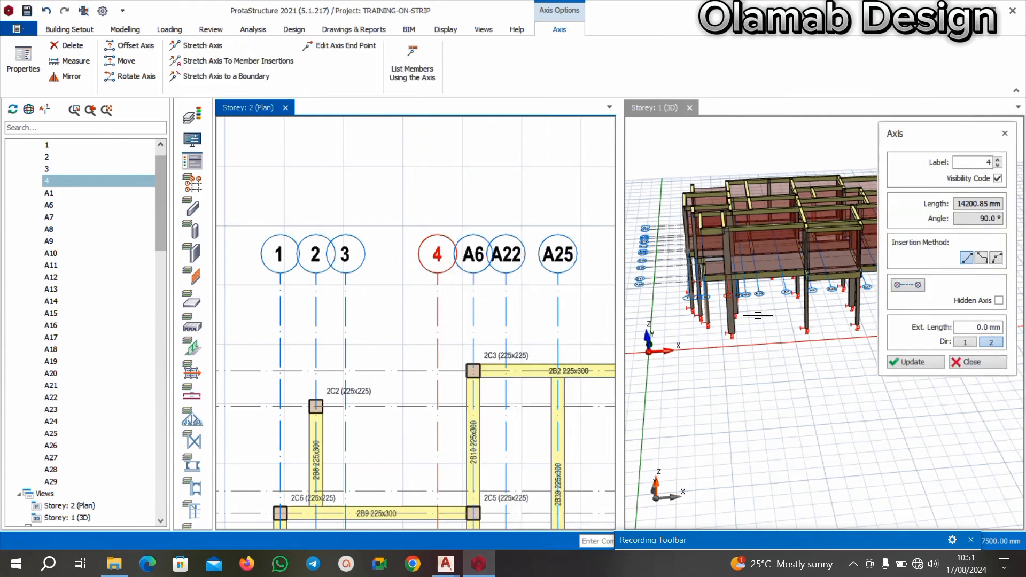
pyautogui.click(985, 162)
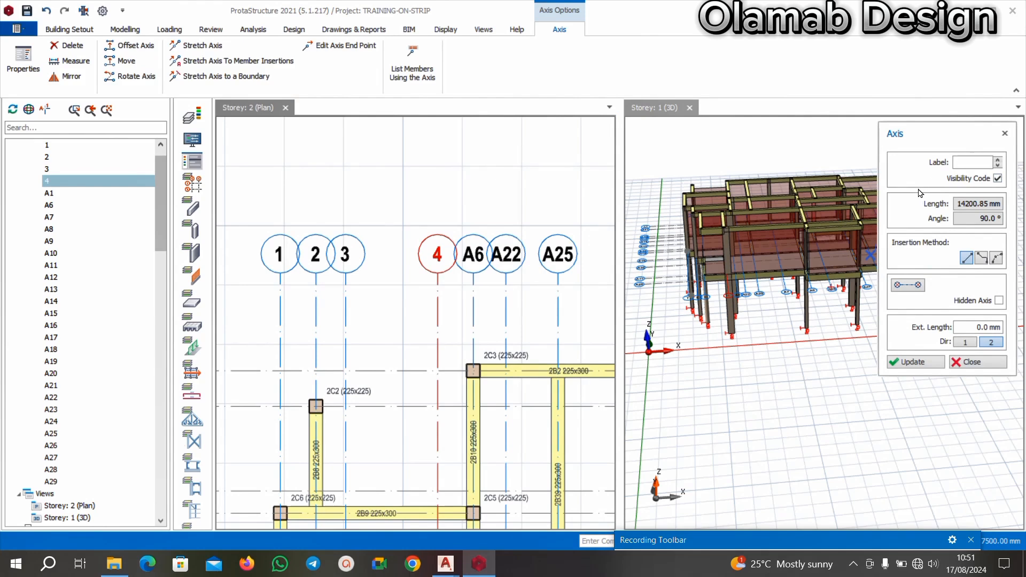
pyautogui.click(906, 363)
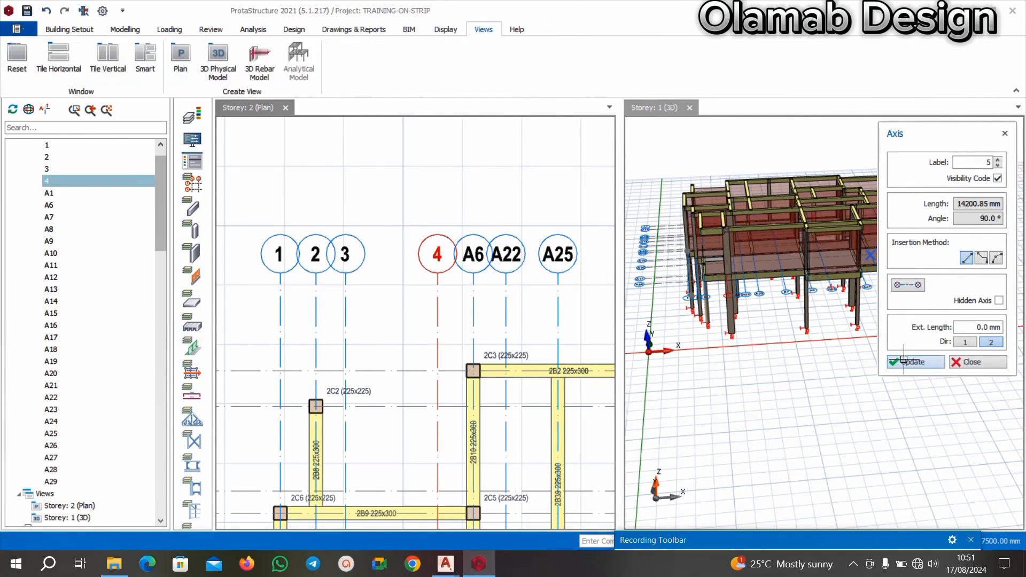
pyautogui.click(971, 362)
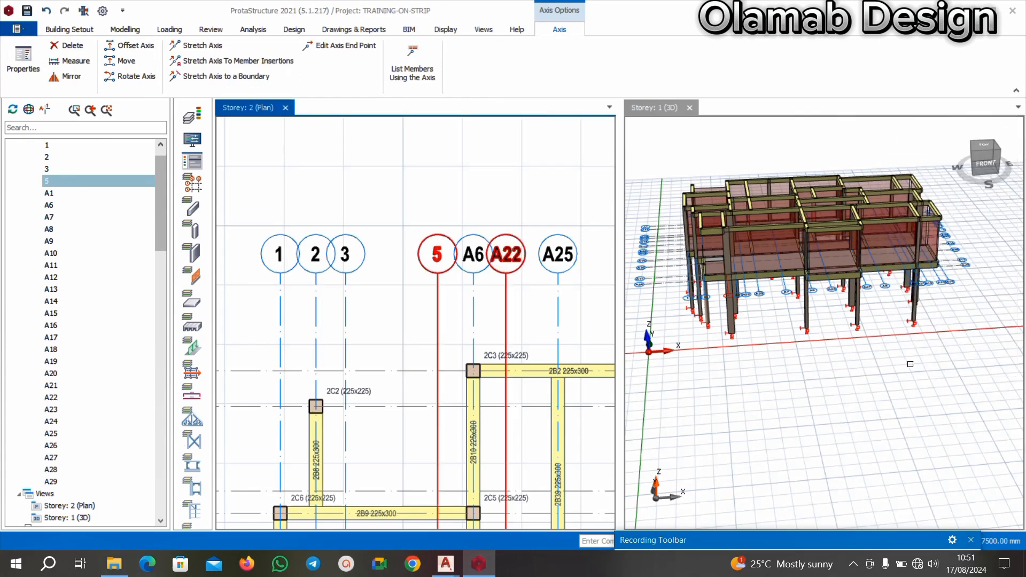
# Relabel vertical axis A6, which runs through column 2C3, as 5'.
pyautogui.scroll(2, 479, 267)
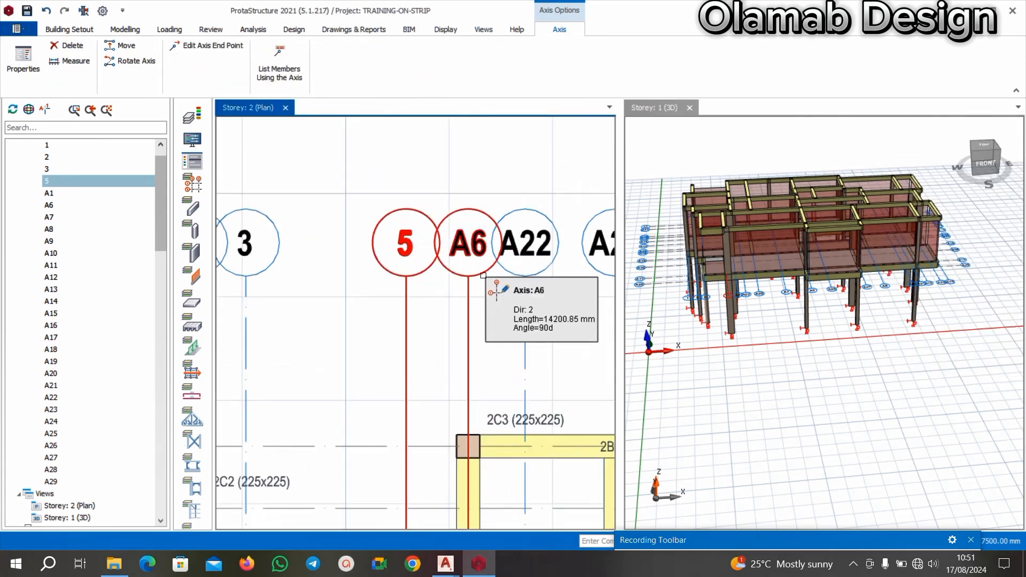
pyautogui.rightClick(483, 274)
pyautogui.click(579, 289)
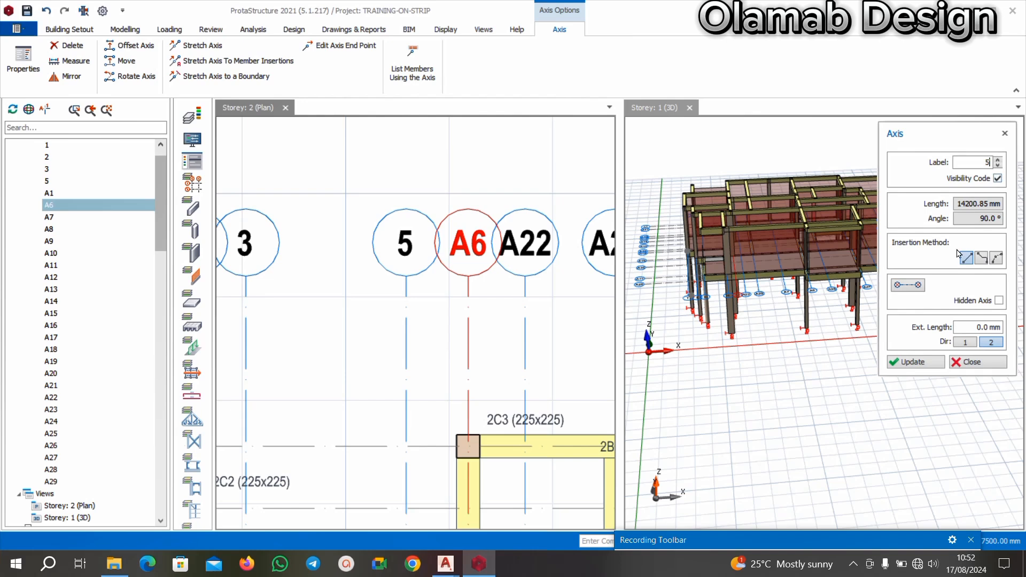
pyautogui.click(914, 363)
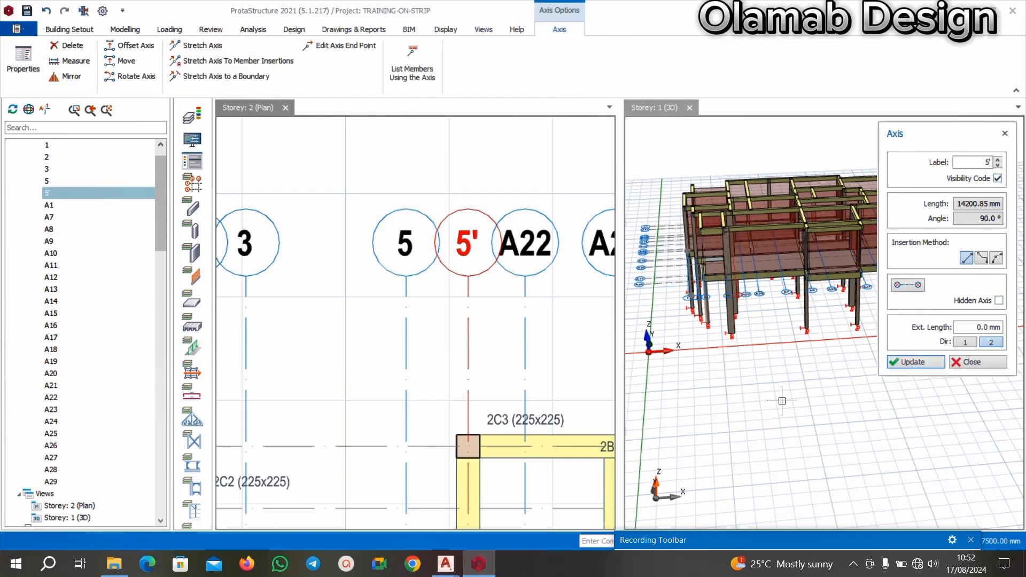
# Relabel vertical axis A22, between axes 5' and A25, as 5".
pyautogui.scroll(-3, 535, 281)
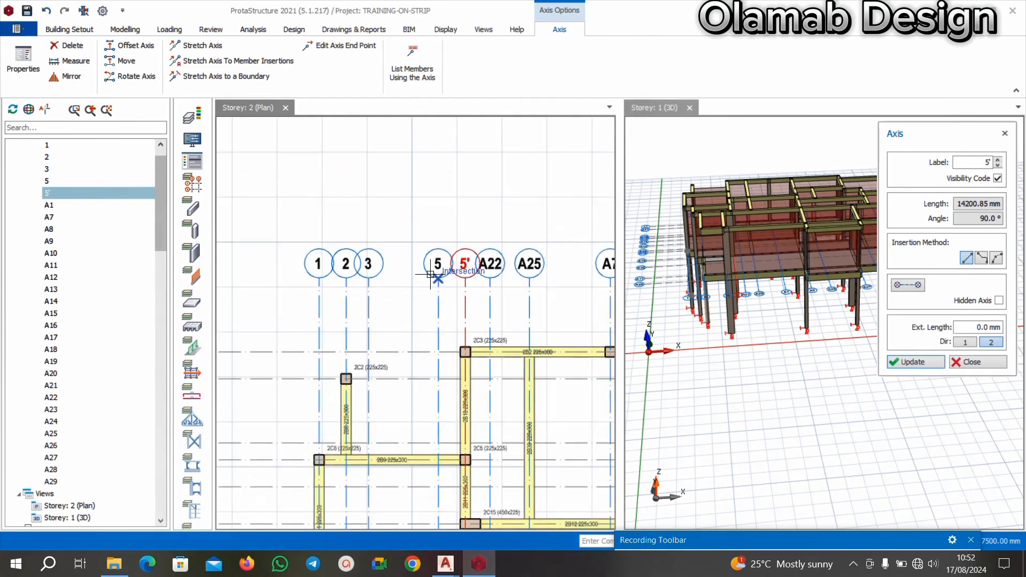
pyautogui.scroll(-2, 343, 287)
pyautogui.scroll(2, 442, 293)
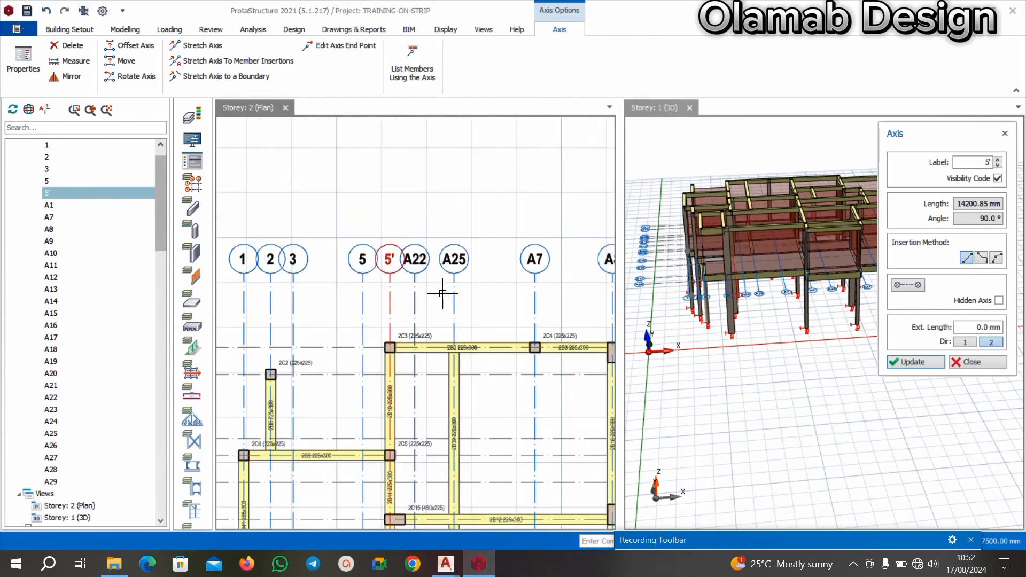
pyautogui.scroll(-2, 406, 289)
pyautogui.scroll(3, 438, 288)
pyautogui.click(372, 284)
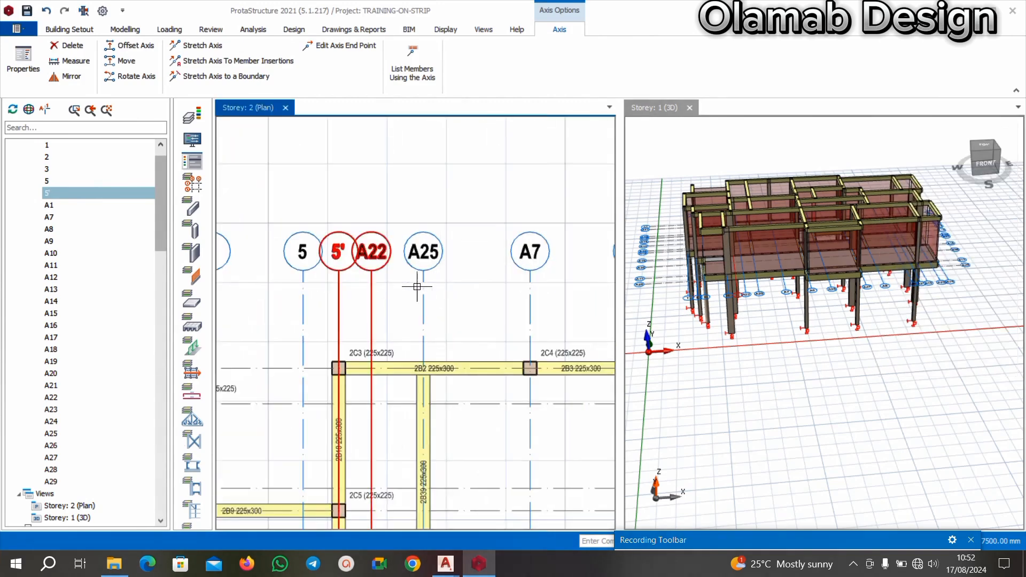
pyautogui.rightClick(369, 274)
pyautogui.click(398, 283)
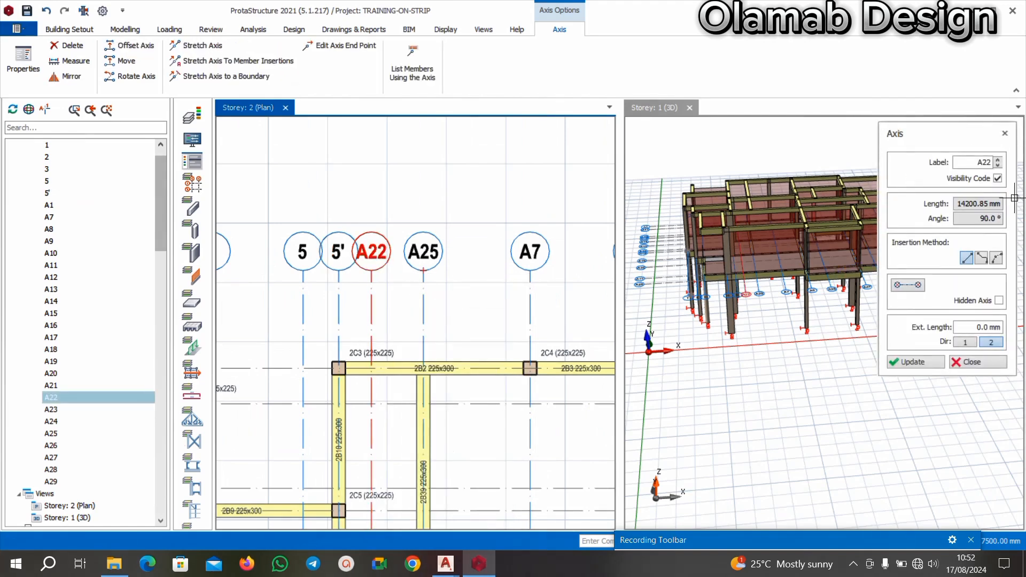
pyautogui.click(974, 161)
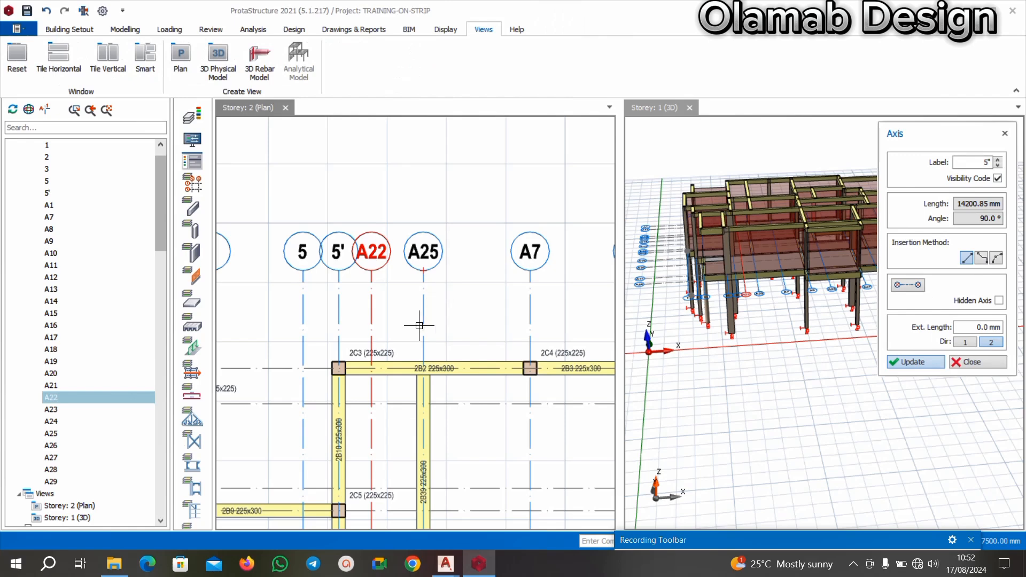
# Examine axes 5" and A25 on the Storey 2 plan and compare them with gridlines 4 to 7 in the BEAM RAFT FOUNDATION OLAMAB drawing in AutoCAD.
pyautogui.scroll(-3, 428, 297)
pyautogui.click(441, 291)
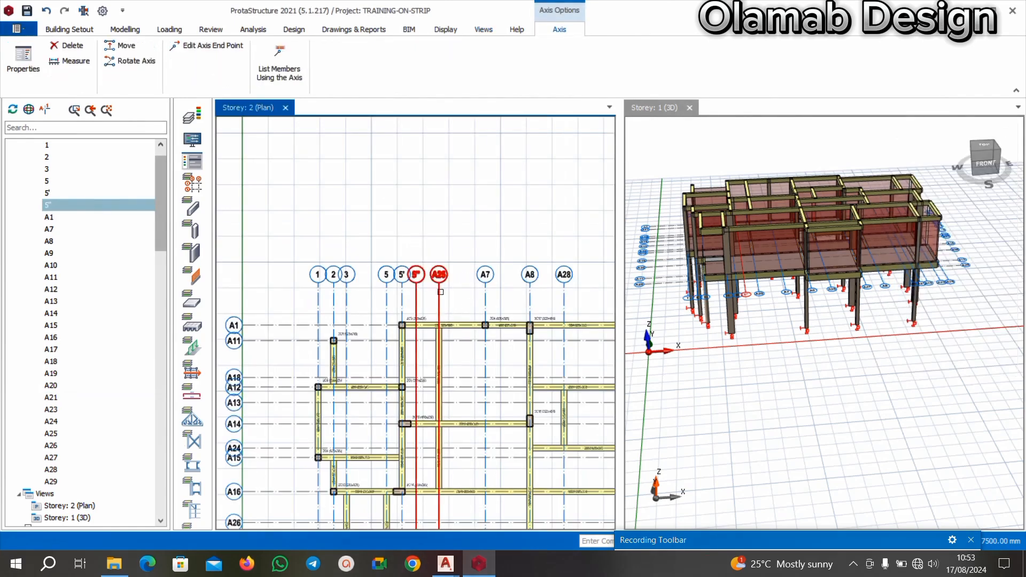
pyautogui.scroll(-2, 433, 278)
pyautogui.scroll(4, 434, 275)
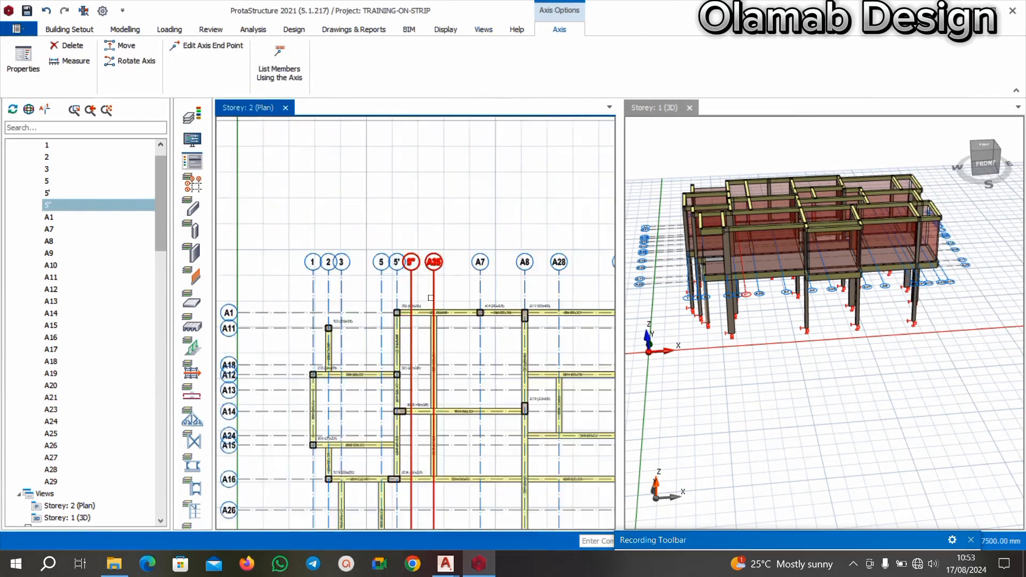
pyautogui.click(445, 563)
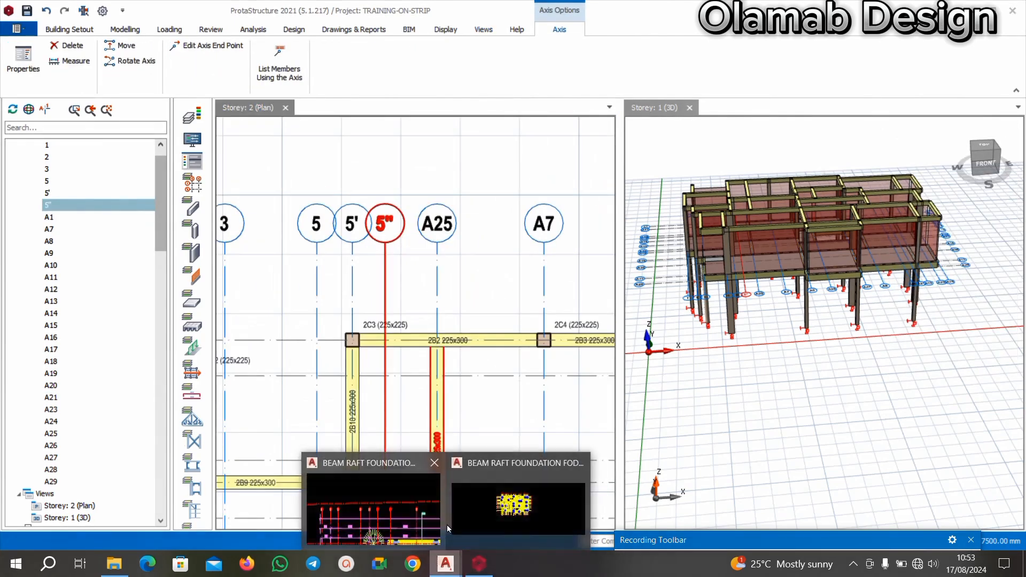
pyautogui.click(405, 502)
pyautogui.scroll(3, 530, 300)
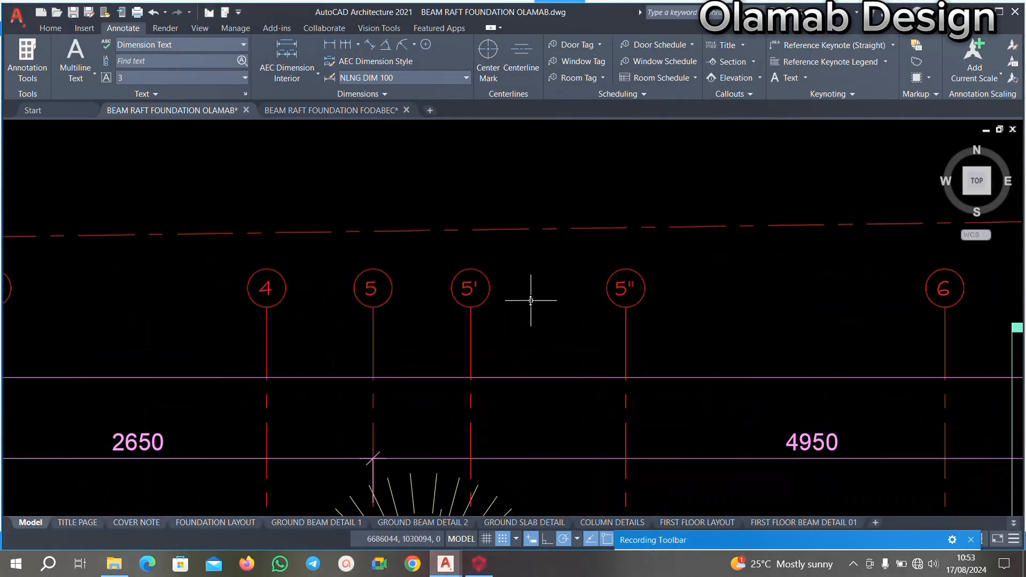
pyautogui.scroll(-5, 502, 297)
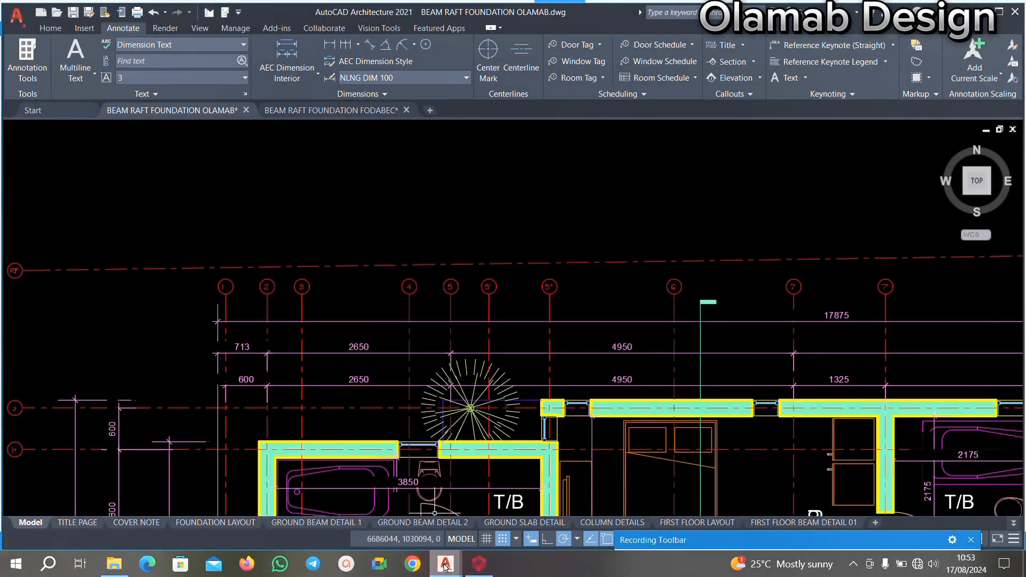
# Switch to ProtaStructure and examine the order and spacing of vertical axes 1 to A25 on the Storey 2 plan.
pyautogui.click(479, 564)
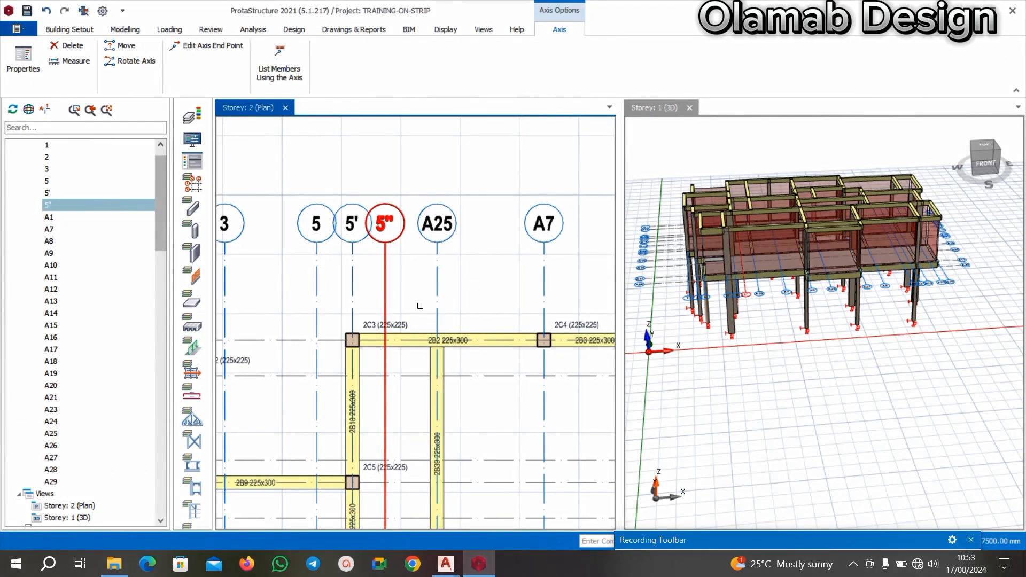
pyautogui.scroll(-3, 420, 306)
pyautogui.scroll(3, 348, 241)
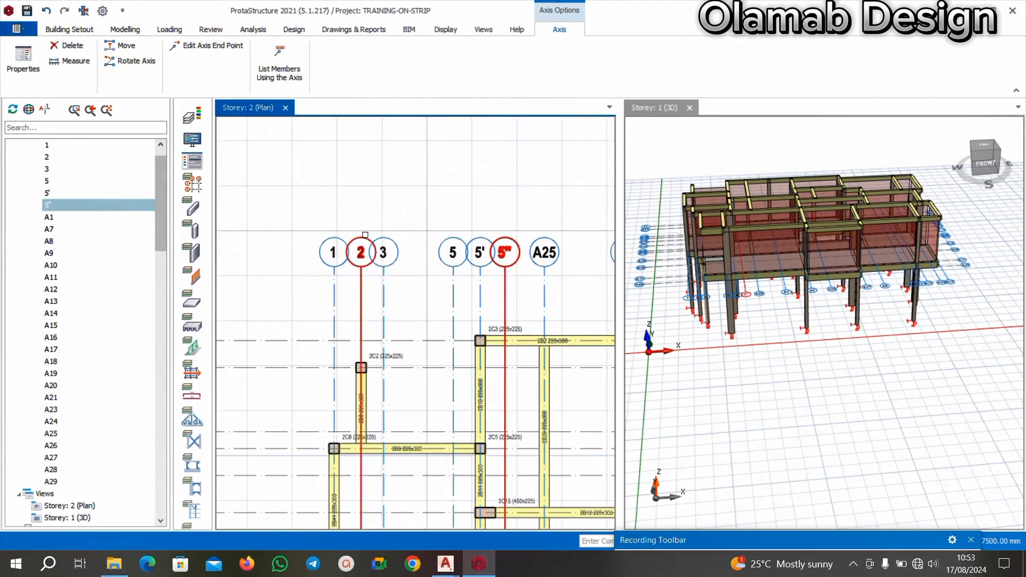
pyautogui.scroll(-3, 365, 235)
pyautogui.scroll(4, 365, 235)
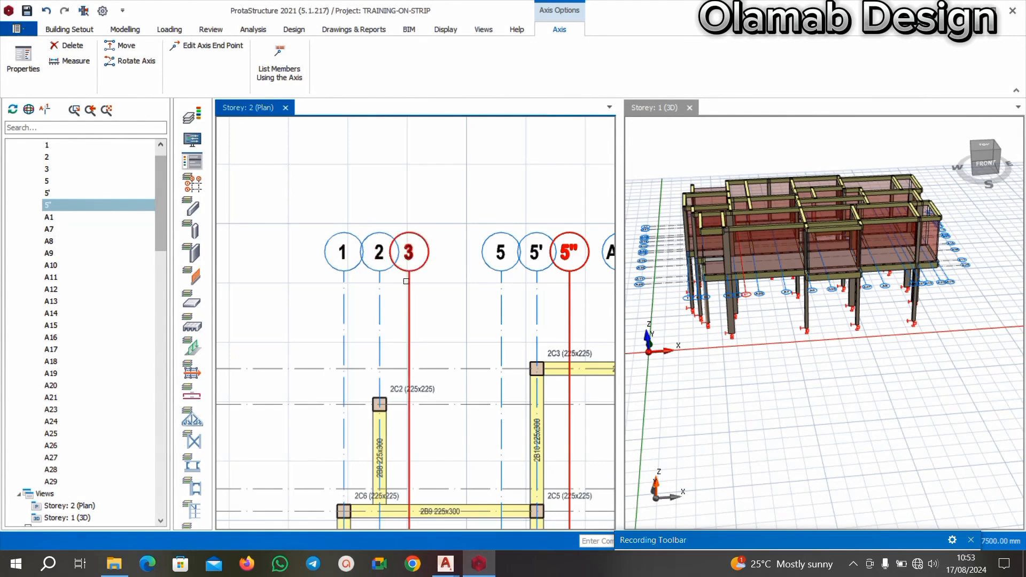
pyautogui.scroll(-2, 365, 267)
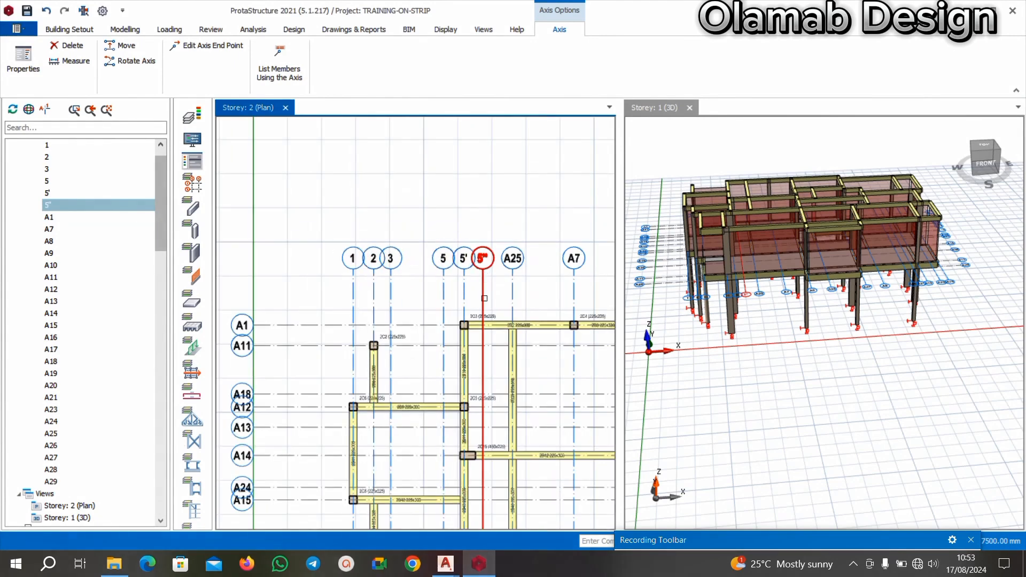
# Switch to the BEAM RAFT FOUNDATION OLAMAB drawing in AutoCAD and examine gridlines 1 to 5" above the bedroom and T/B walls.
pyautogui.moveTo(443, 569)
pyautogui.click(383, 495)
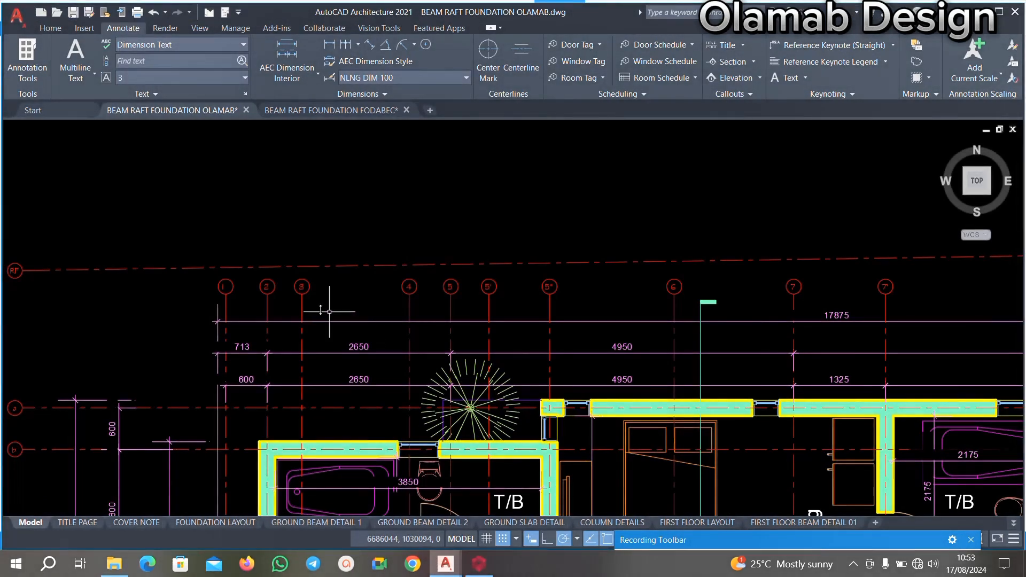
pyautogui.scroll(6, 271, 277)
pyautogui.scroll(-6, 317, 260)
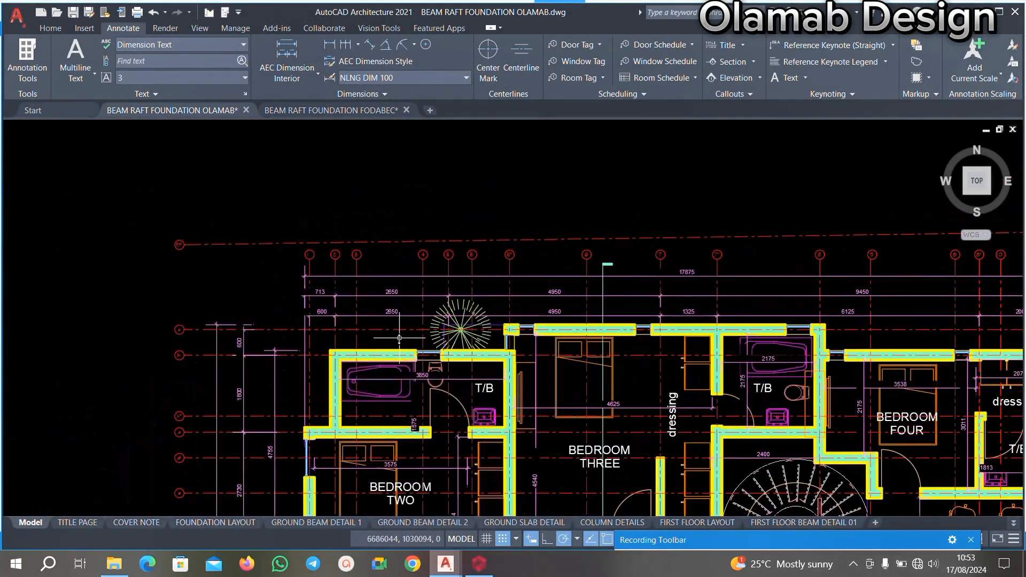
pyautogui.scroll(3, 321, 238)
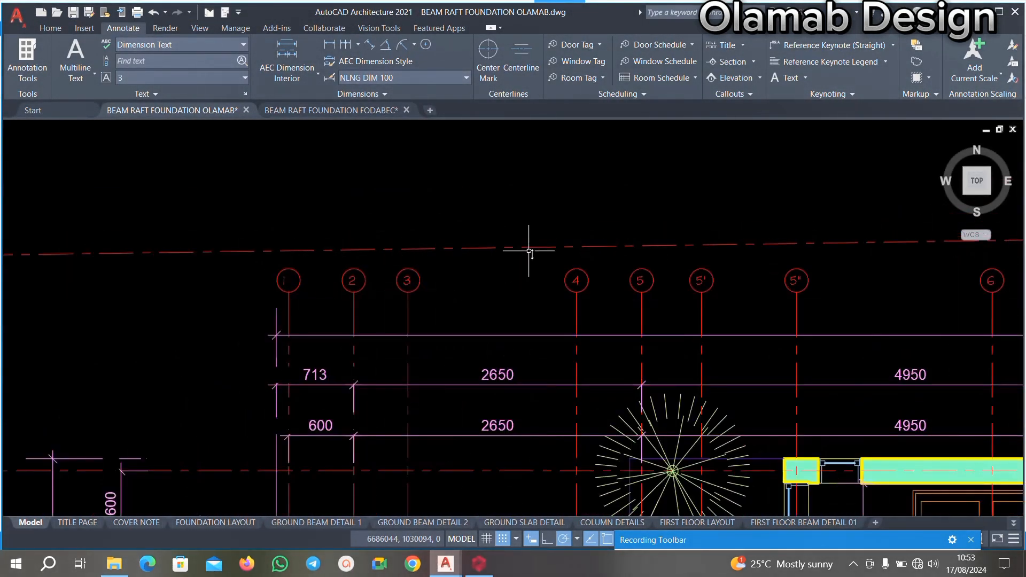
pyautogui.scroll(-2, 669, 264)
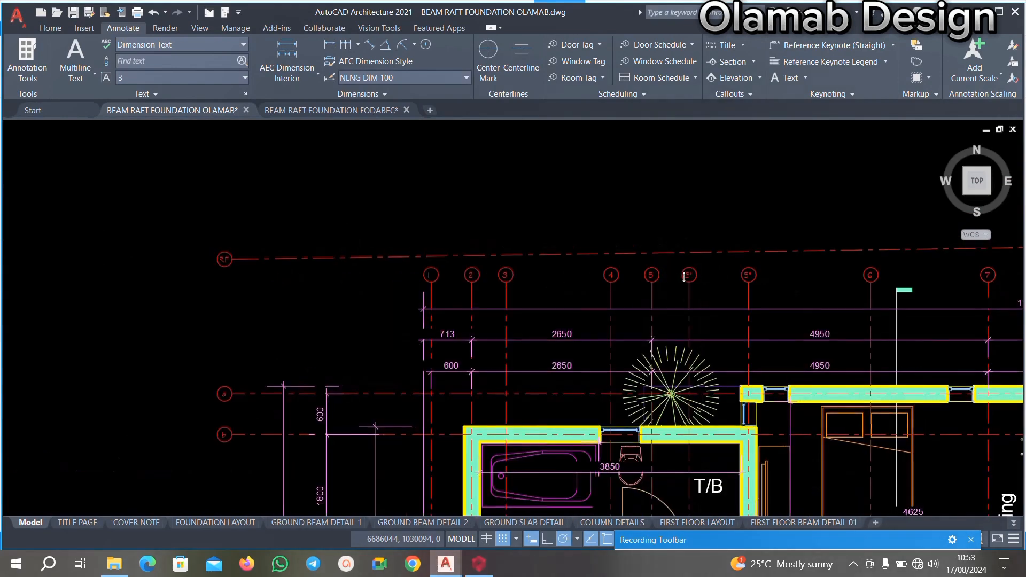
pyautogui.moveTo(678, 277); pyautogui.dragTo(645, 275, button='middle')
pyautogui.scroll(2, 431, 257)
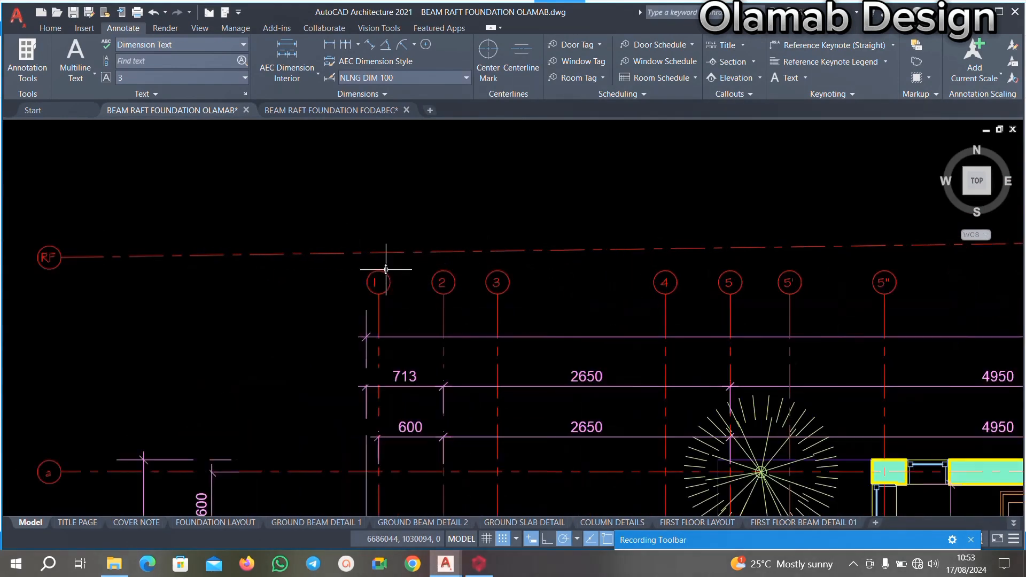
pyautogui.scroll(-2, 454, 254)
pyautogui.scroll(-2, 461, 249)
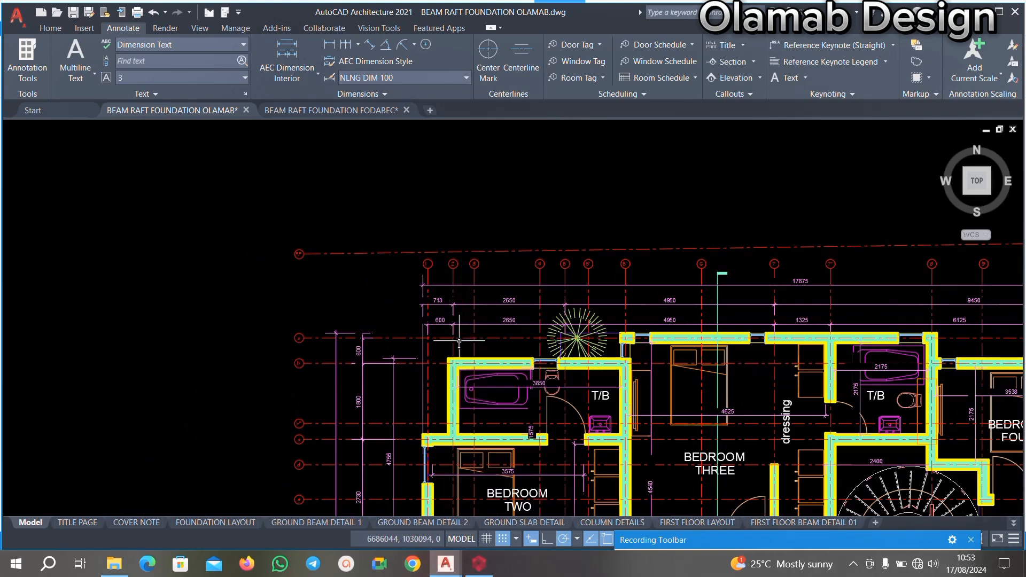
pyautogui.scroll(2, 459, 340)
# Return to ProtaStructure and check the Storey 2 vertical axes from 1 to A8 against the drawing's gridline sequence.
pyautogui.click(480, 562)
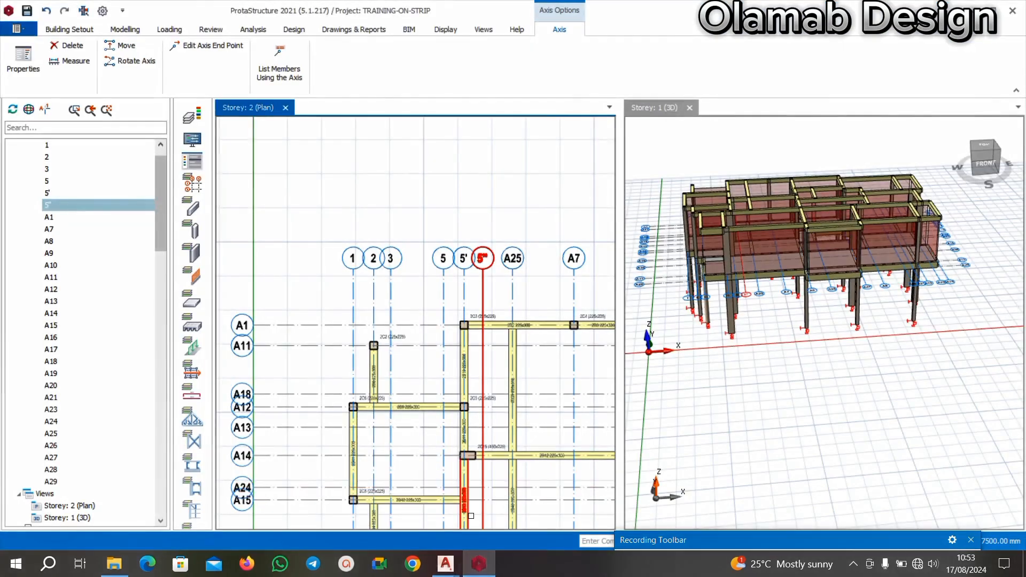
pyautogui.scroll(-1, 424, 385)
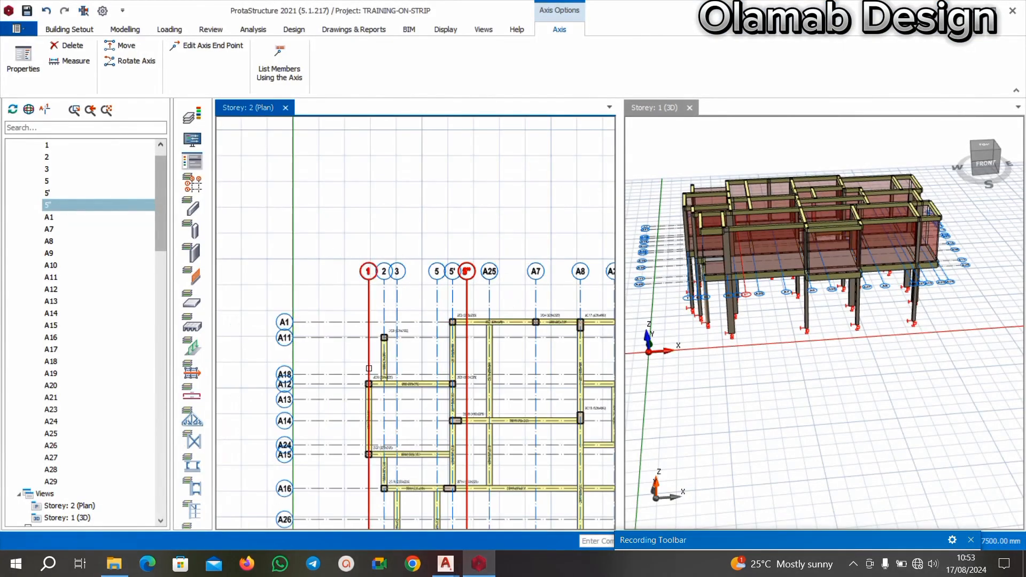
pyautogui.scroll(1, 368, 365)
pyautogui.click(390, 263)
pyautogui.scroll(1, 391, 257)
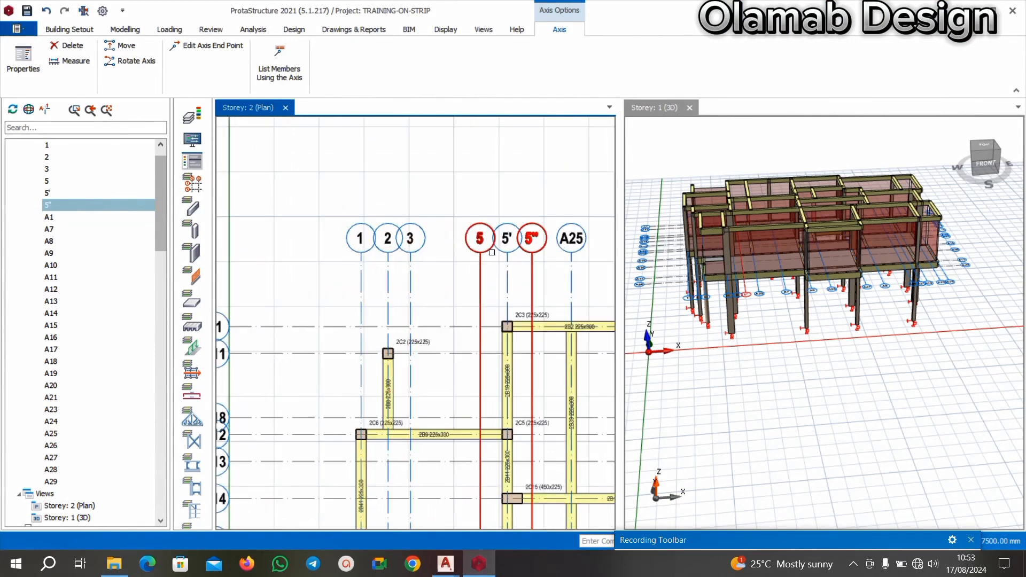
pyautogui.scroll(-3, 436, 235)
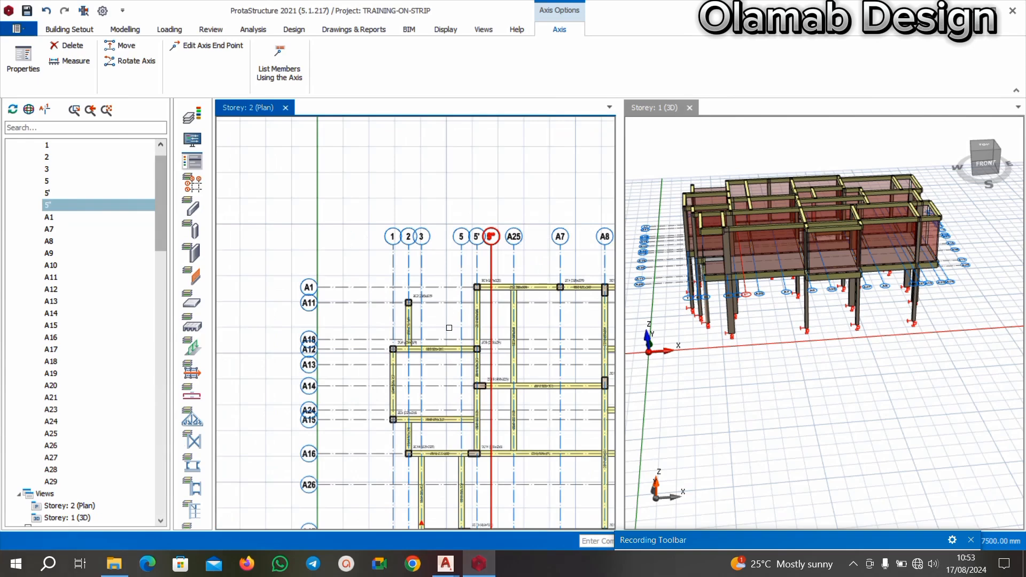
pyautogui.scroll(2, 432, 346)
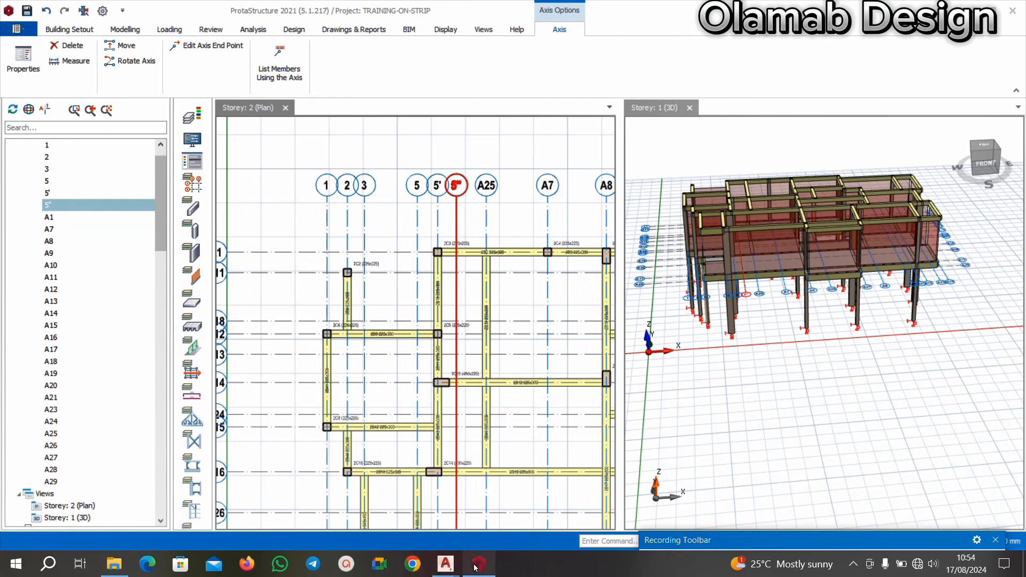
# In the BEAM RAFT FOUNDATION OLAMAB drawing in AutoCAD, measure the distance between gridlines 3 and 4 with a linear dimension, without placing it.
pyautogui.moveTo(445, 563)
pyautogui.click(374, 502)
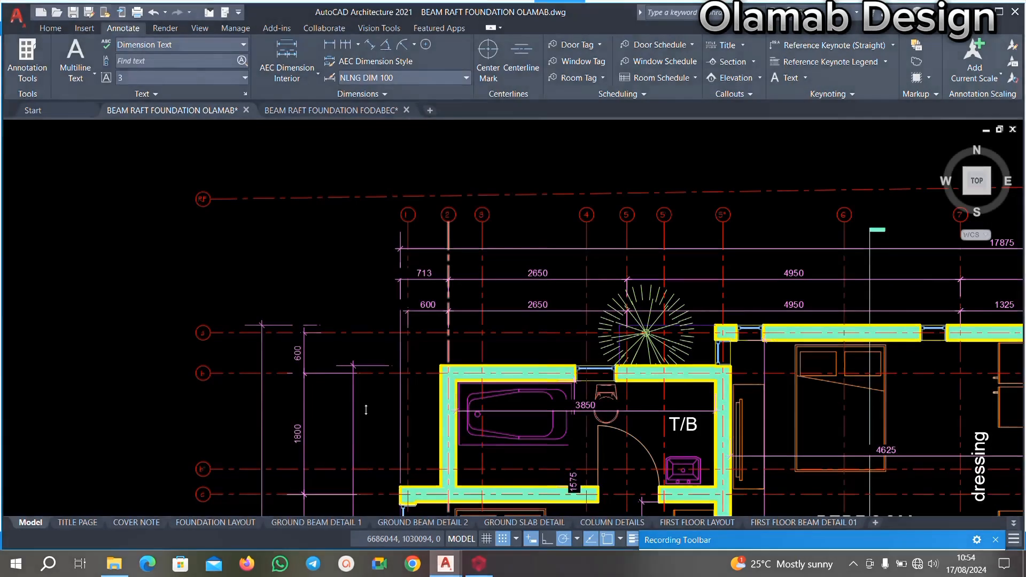
pyautogui.scroll(3, 476, 209)
pyautogui.scroll(-3, 487, 213)
pyautogui.scroll(6, 490, 252)
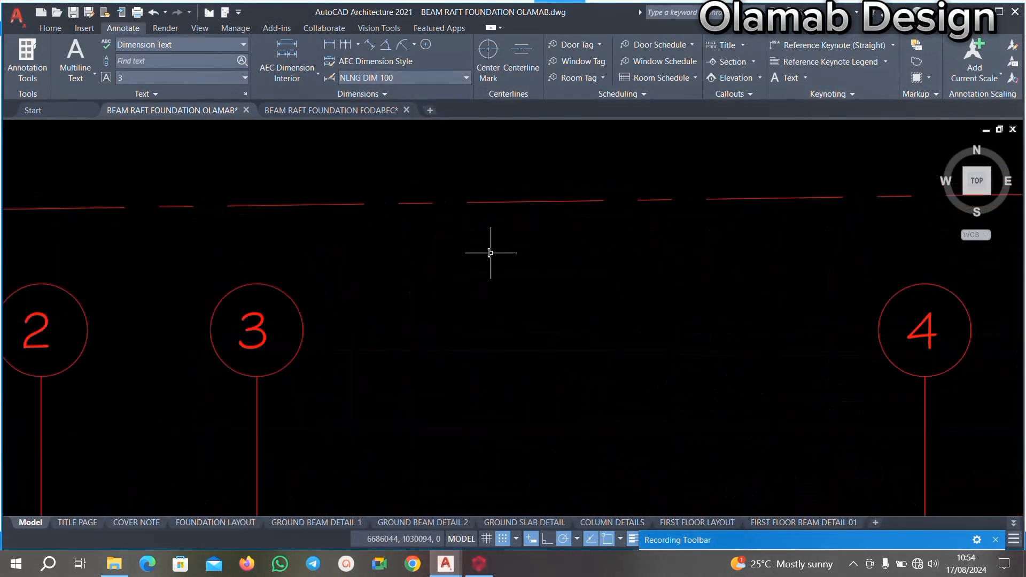
pyautogui.scroll(-6, 487, 255)
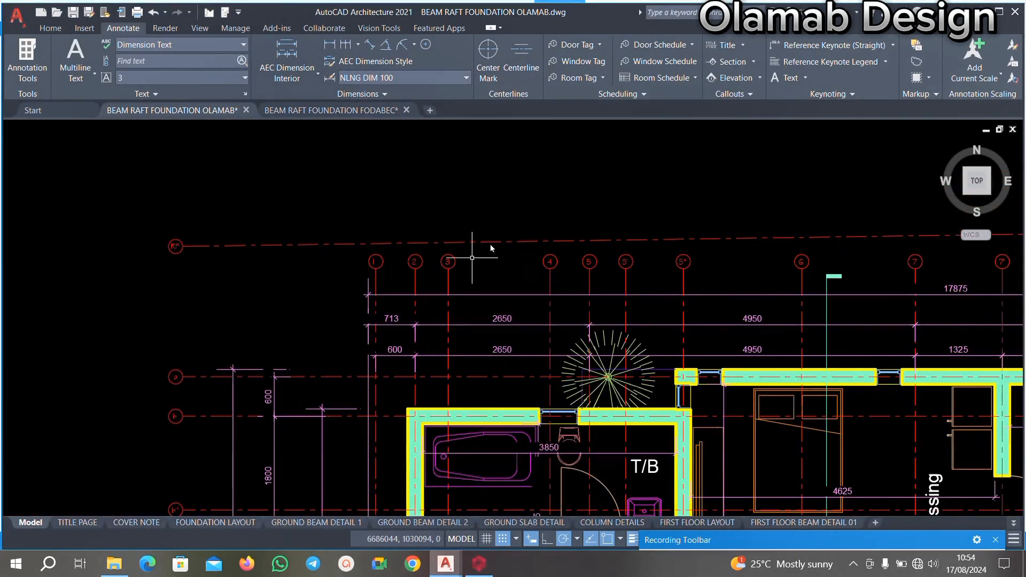
pyautogui.scroll(2, 485, 274)
pyautogui.scroll(2, 485, 274)
pyautogui.rightClick(470, 252)
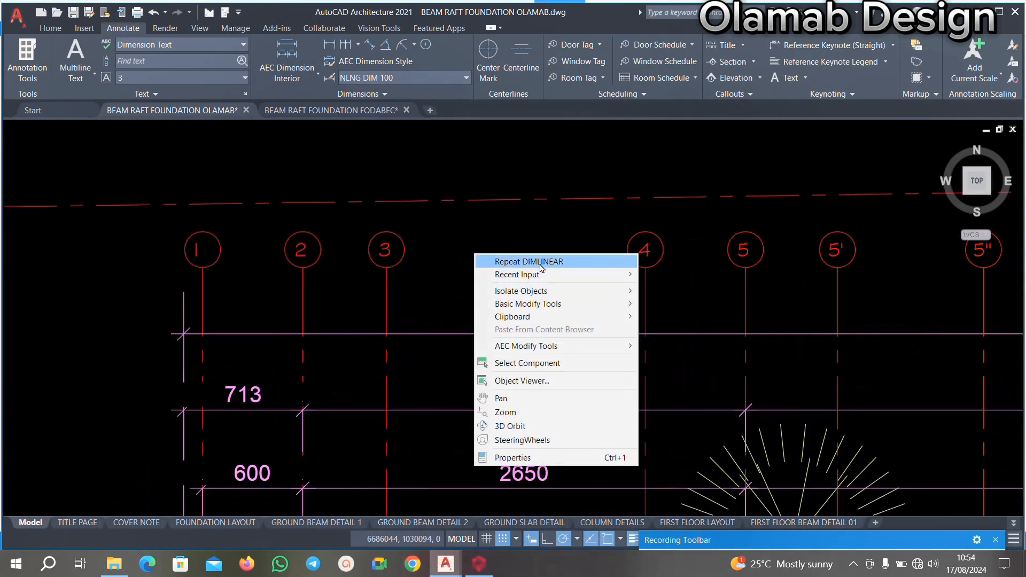
pyautogui.click(507, 261)
pyautogui.click(387, 267)
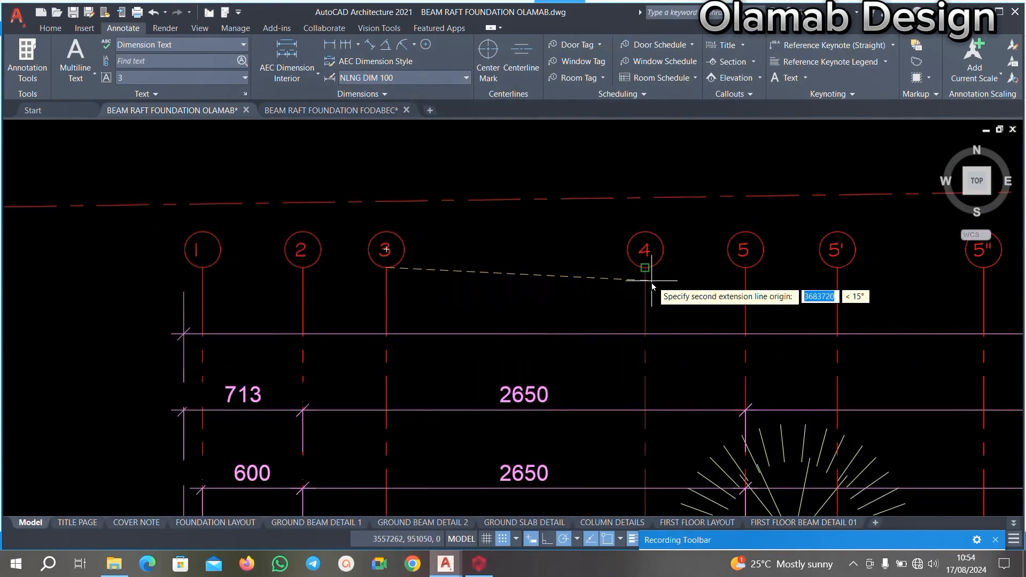
pyautogui.scroll(3, 649, 267)
pyautogui.click(639, 273)
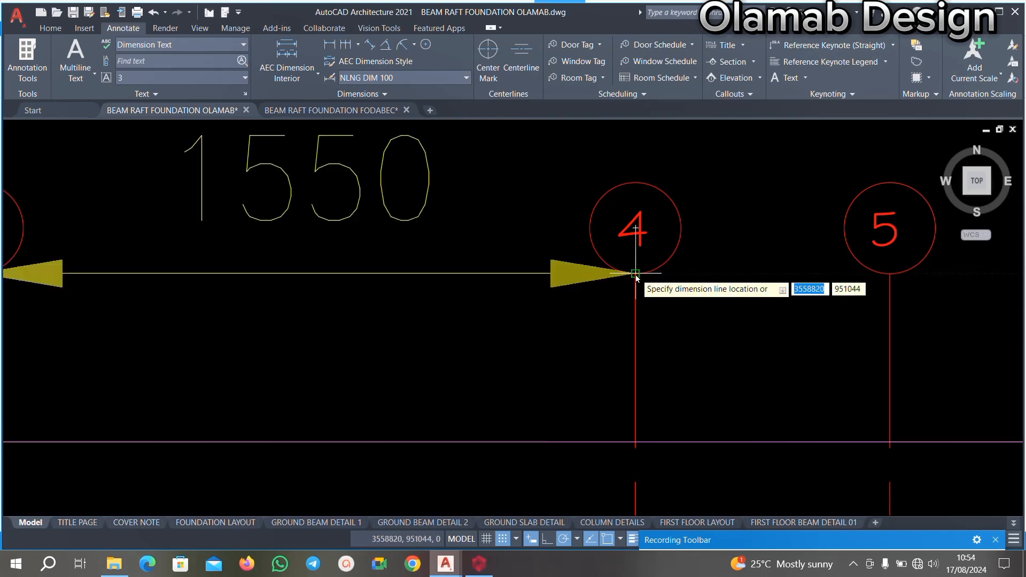
pyautogui.scroll(-5, 572, 277)
pyautogui.scroll(6, 491, 280)
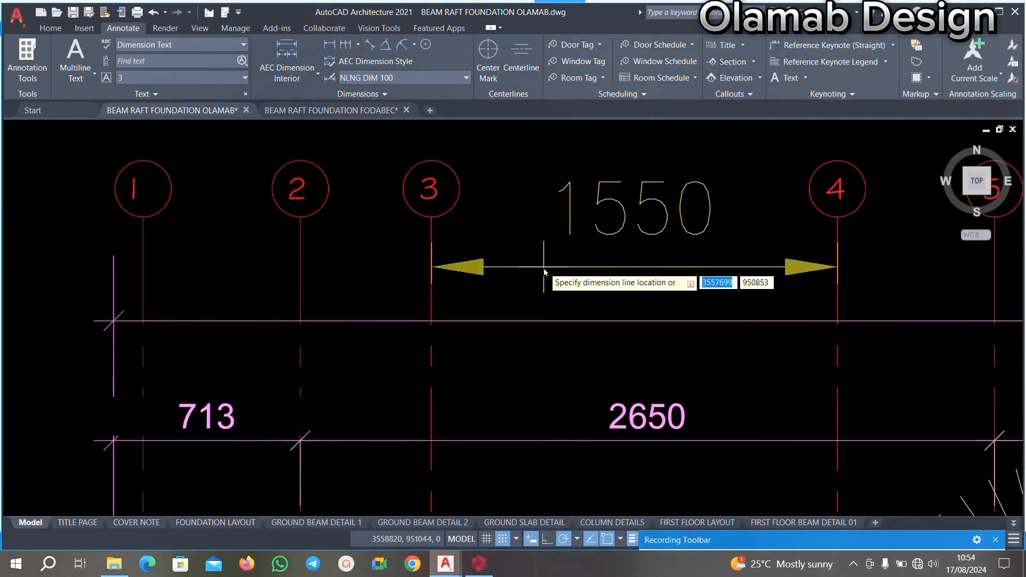
pyautogui.moveTo(537, 272); pyautogui.dragTo(477, 296, button='middle')
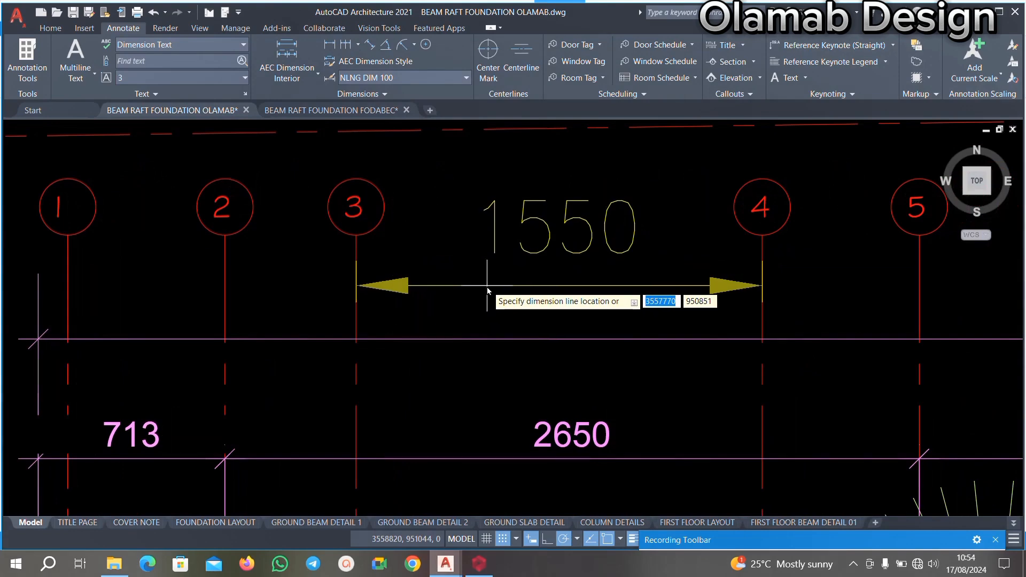
pyautogui.press('Escape')
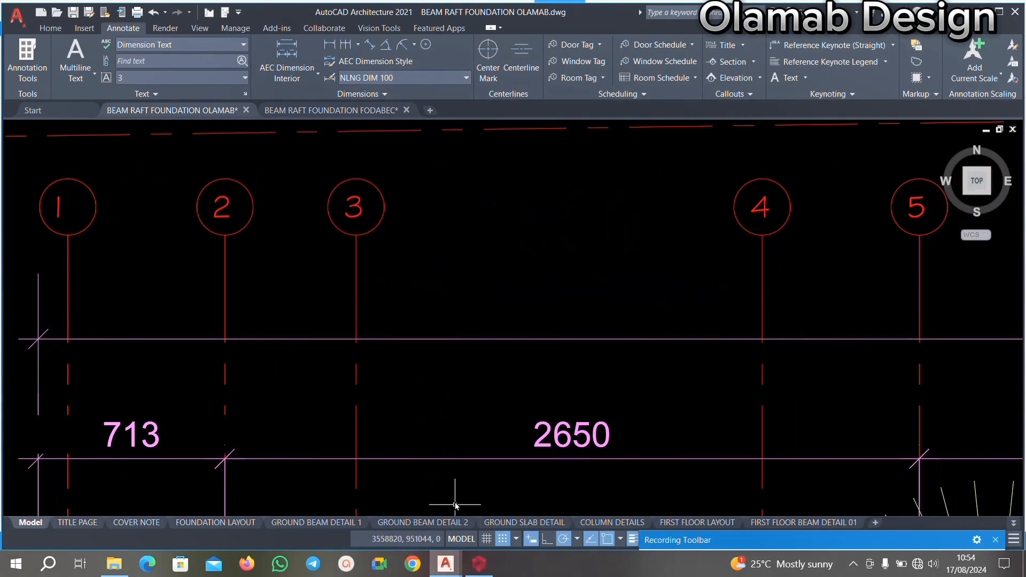
# Glance at the ProtaStructure plan, return to the AutoCAD drawing and recheck the spacing between gridlines 3 and 4 without placing a dimension.
pyautogui.click(479, 564)
pyautogui.moveTo(446, 566)
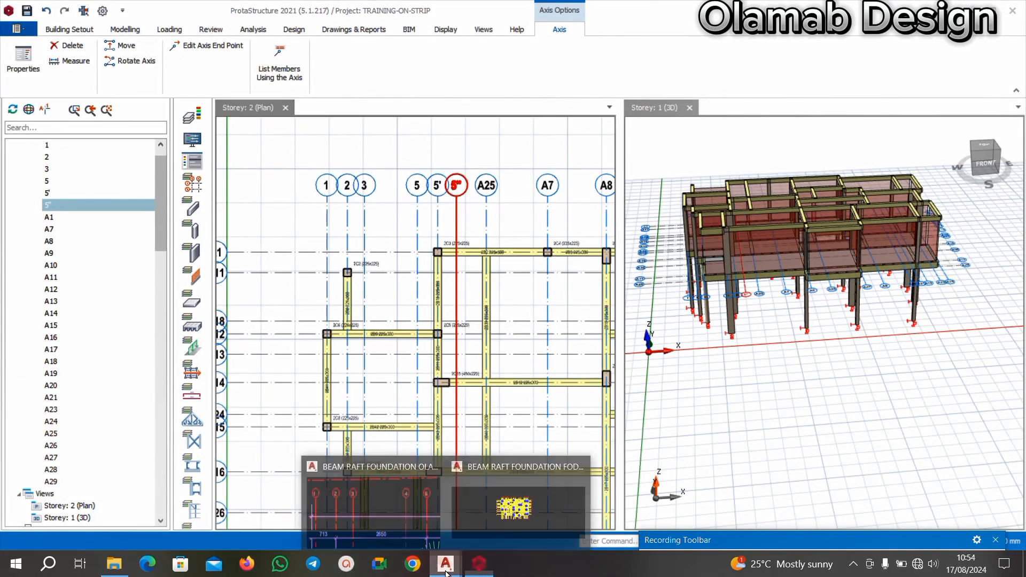
pyautogui.click(374, 507)
pyautogui.scroll(4, 463, 270)
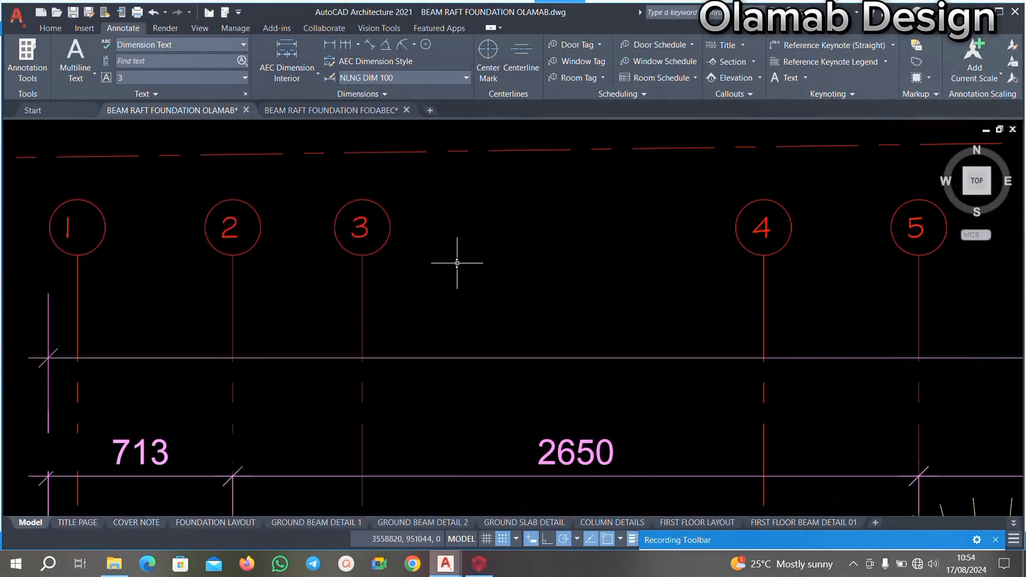
pyautogui.rightClick(433, 260)
pyautogui.click(496, 271)
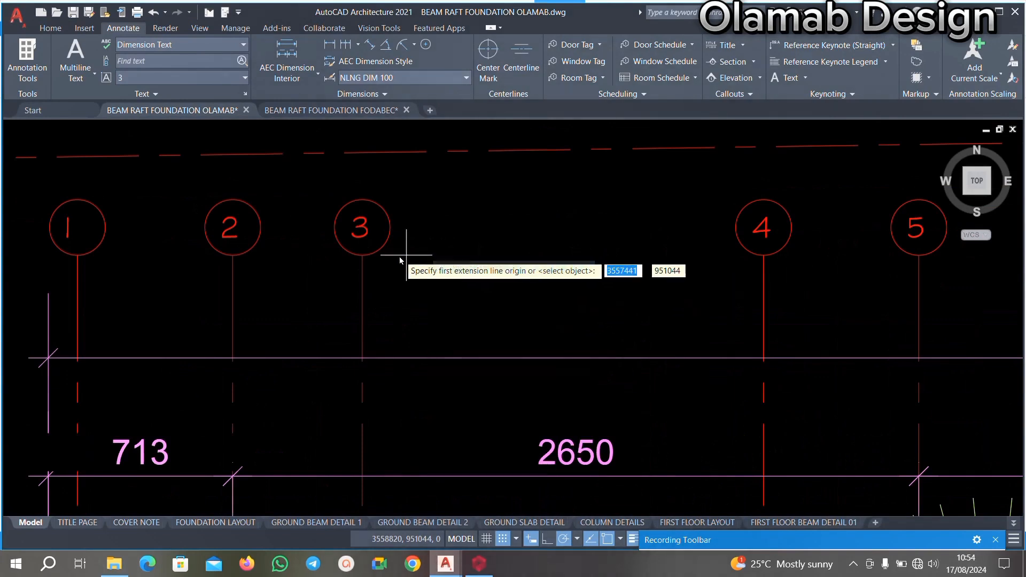
pyautogui.click(363, 255)
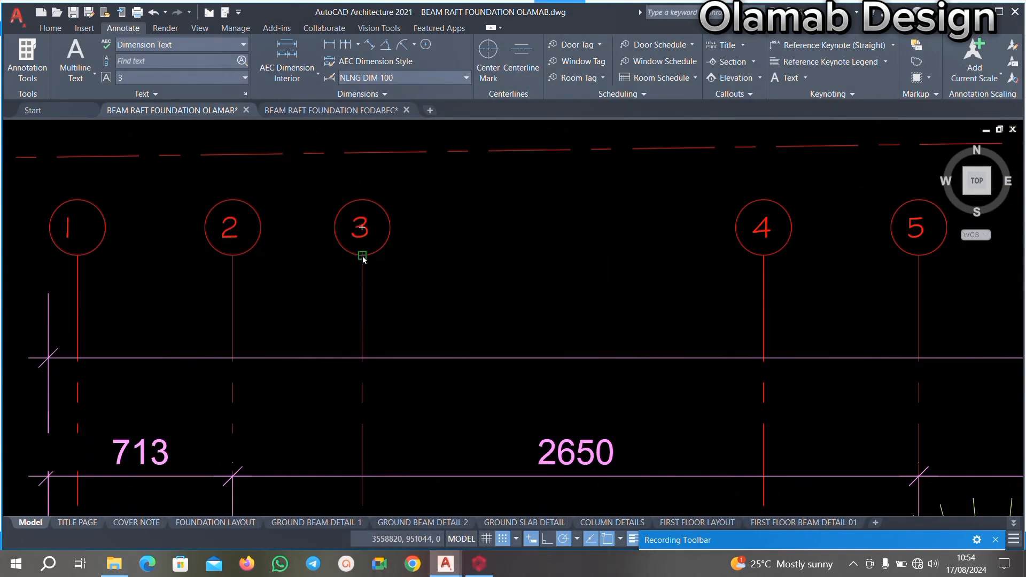
pyautogui.click(765, 256)
pyautogui.press('Escape')
# Switch to ProtaStructure, clear the axis selection and measure the distance between axes 3 and 5 on the Storey 2 plan.
pyautogui.click(479, 564)
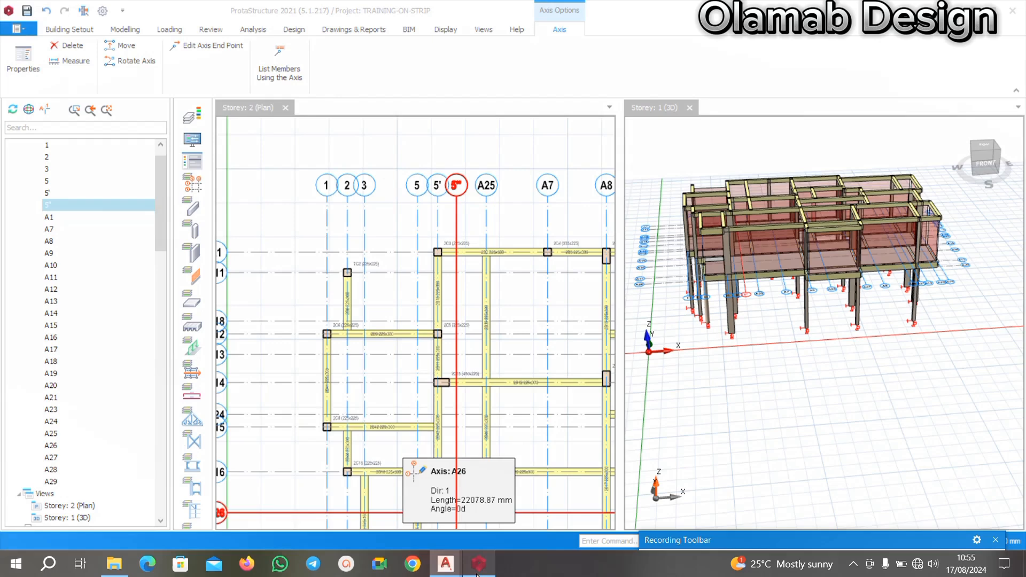
pyautogui.scroll(2, 491, 324)
pyautogui.press('Escape')
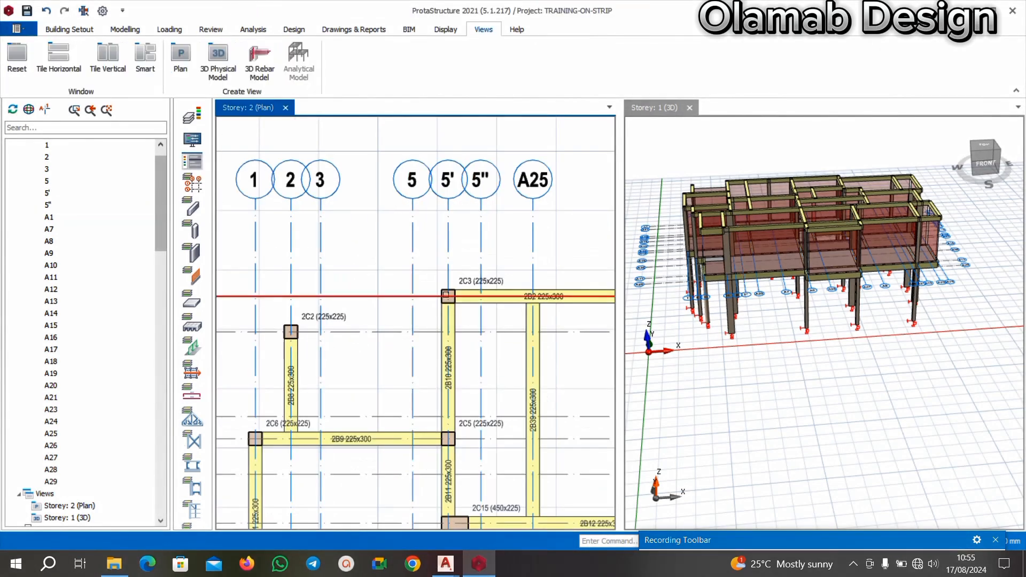
pyautogui.scroll(2, 287, 220)
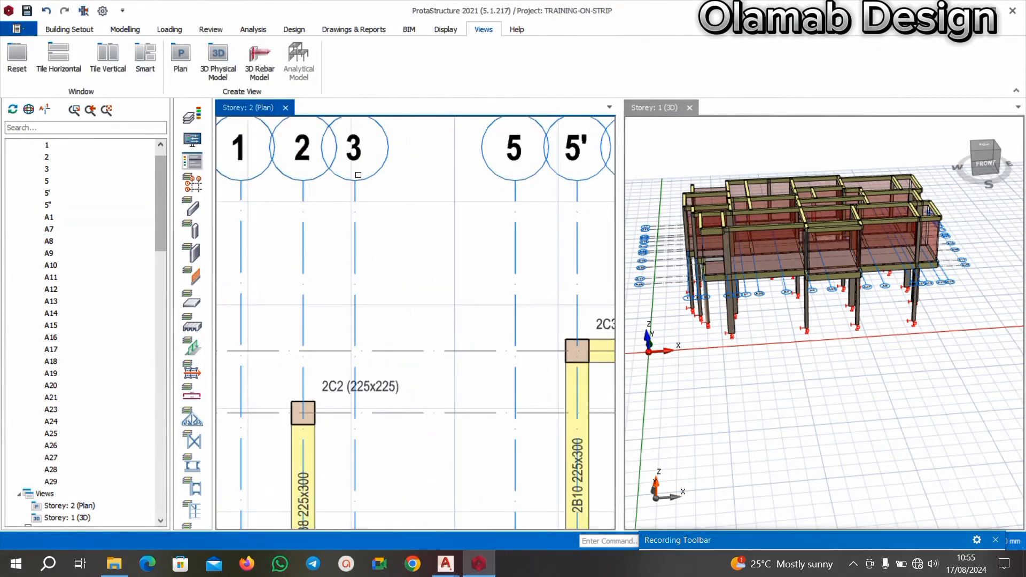
pyautogui.scroll(-3, 358, 175)
pyautogui.scroll(2, 390, 217)
pyautogui.scroll(2, 374, 195)
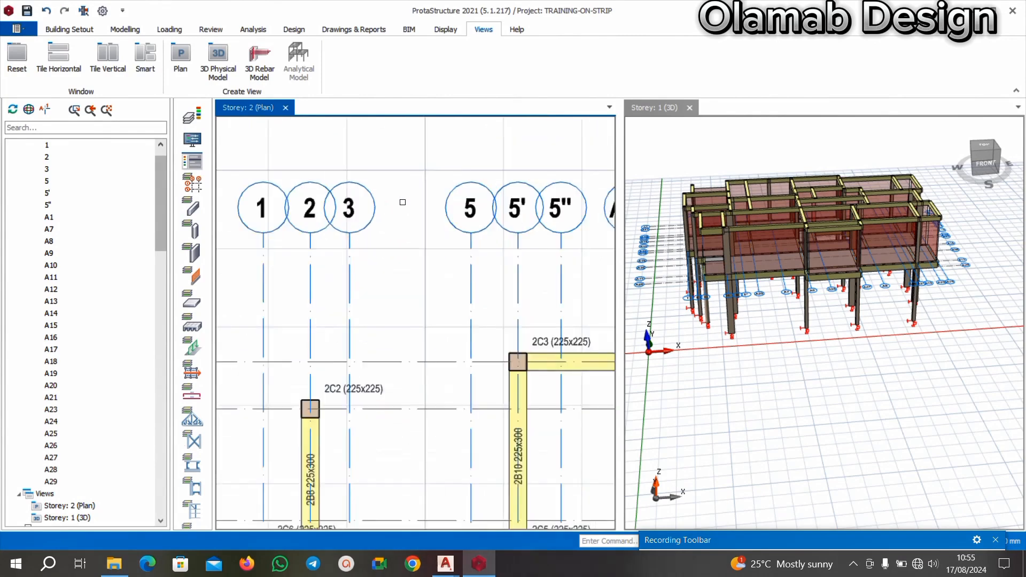
pyautogui.click(340, 216)
pyautogui.rightClick(350, 262)
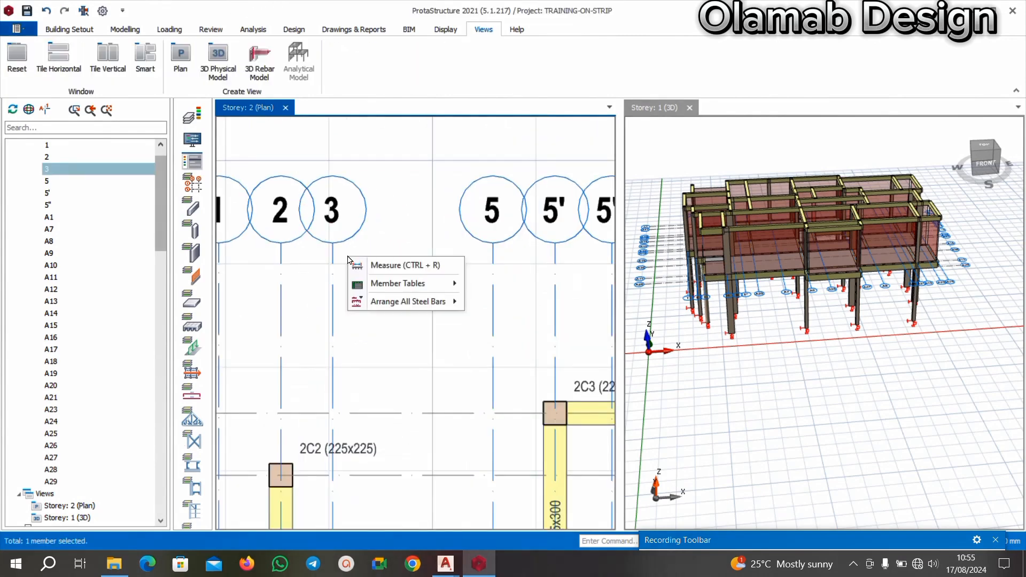
pyautogui.click(368, 266)
pyautogui.click(336, 245)
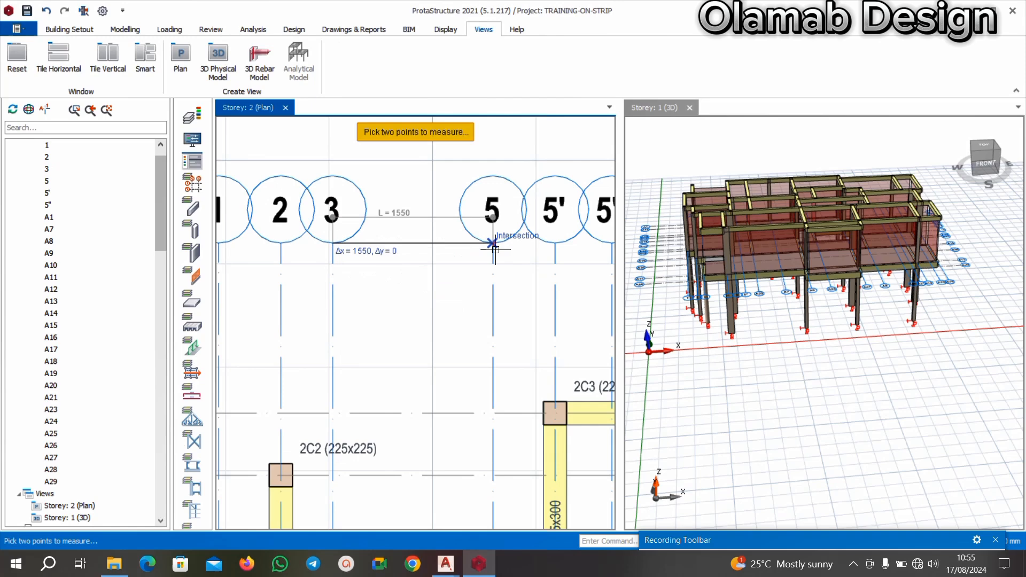
pyautogui.click(480, 246)
pyautogui.scroll(-2, 427, 237)
pyautogui.scroll(2, 446, 229)
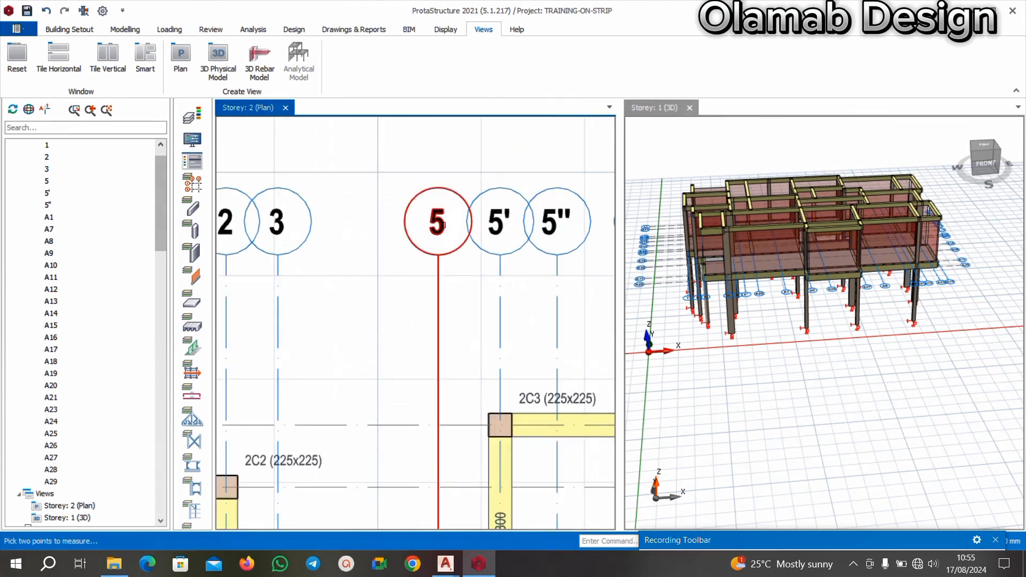
# Relabel axis 5 on the Storey 2 plan as 4.
pyautogui.click(435, 225)
pyautogui.rightClick(435, 225)
pyautogui.click(456, 232)
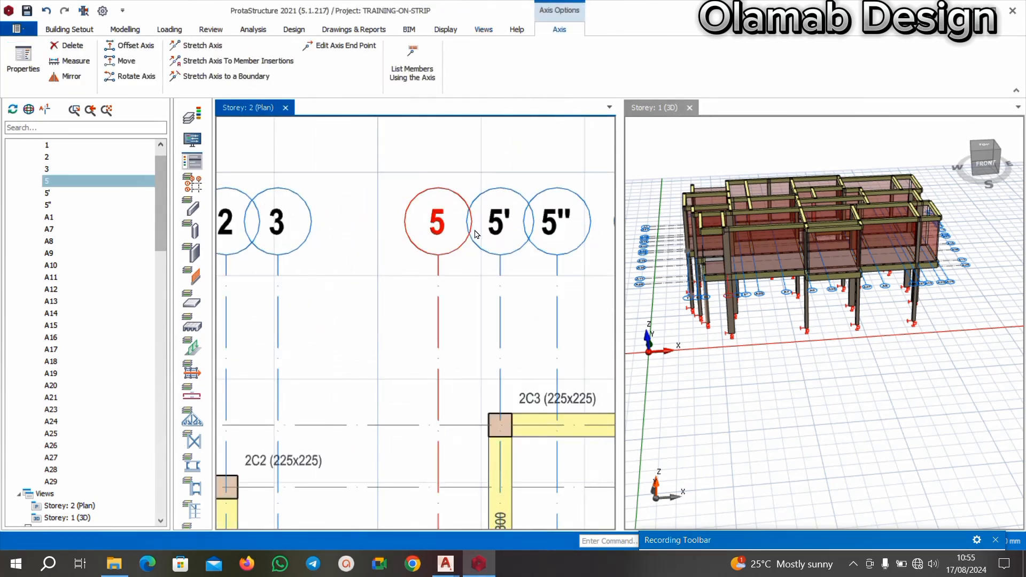
pyautogui.click(969, 161)
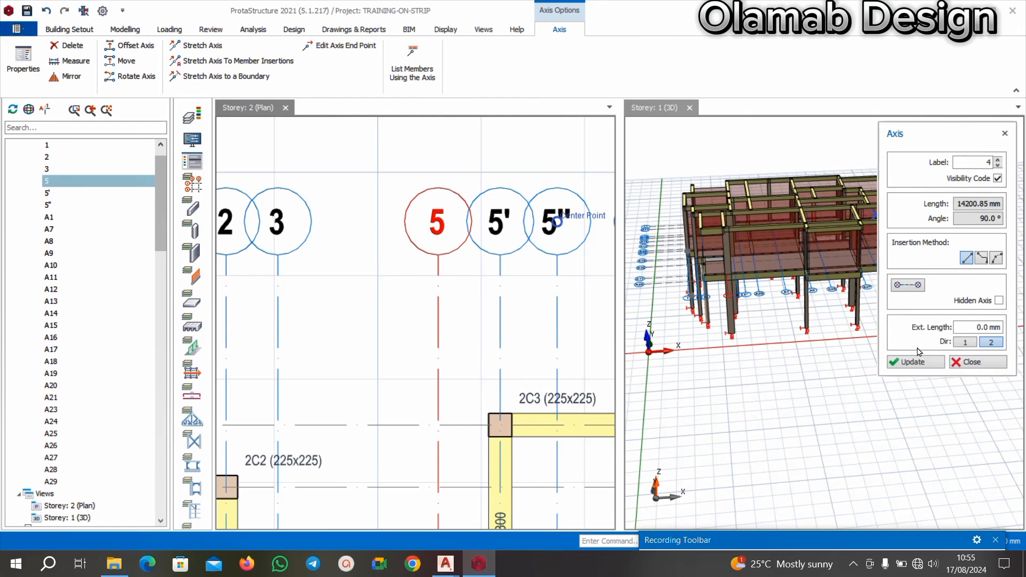
pyautogui.click(910, 364)
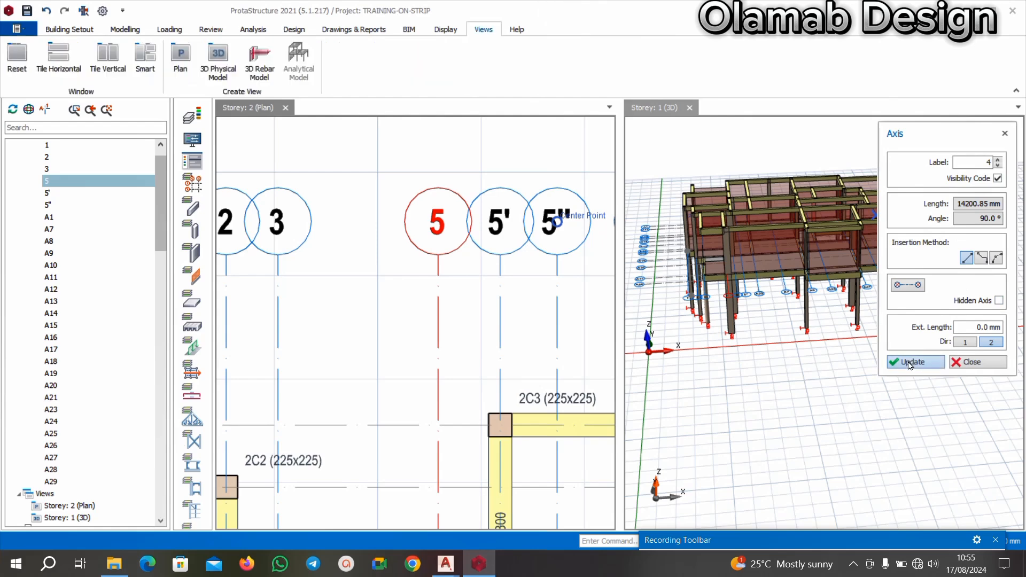
pyautogui.click(978, 362)
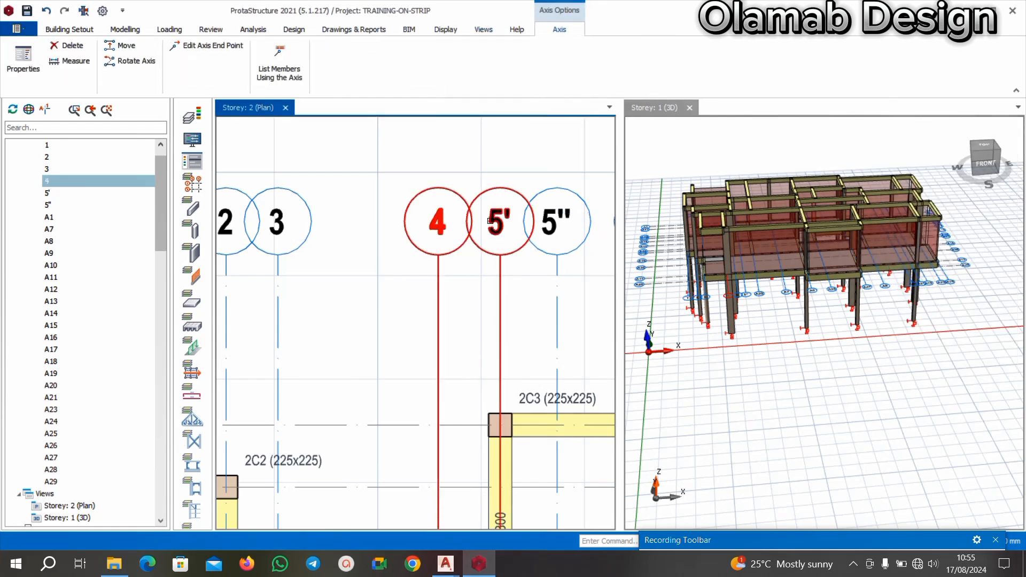
# Relabel axis 5' on the Storey 2 plan as 5.
pyautogui.rightClick(488, 223)
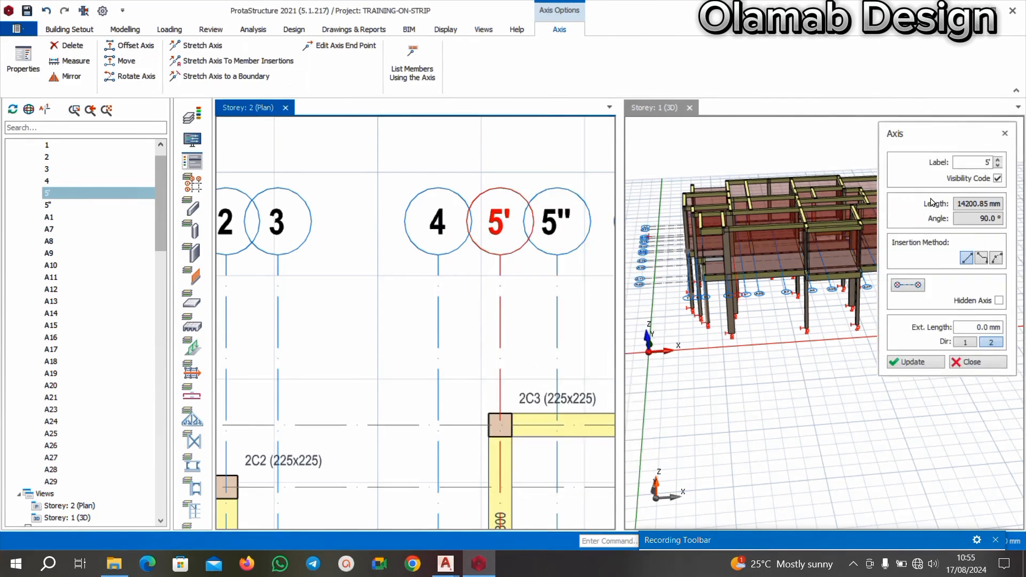
pyautogui.click(966, 163)
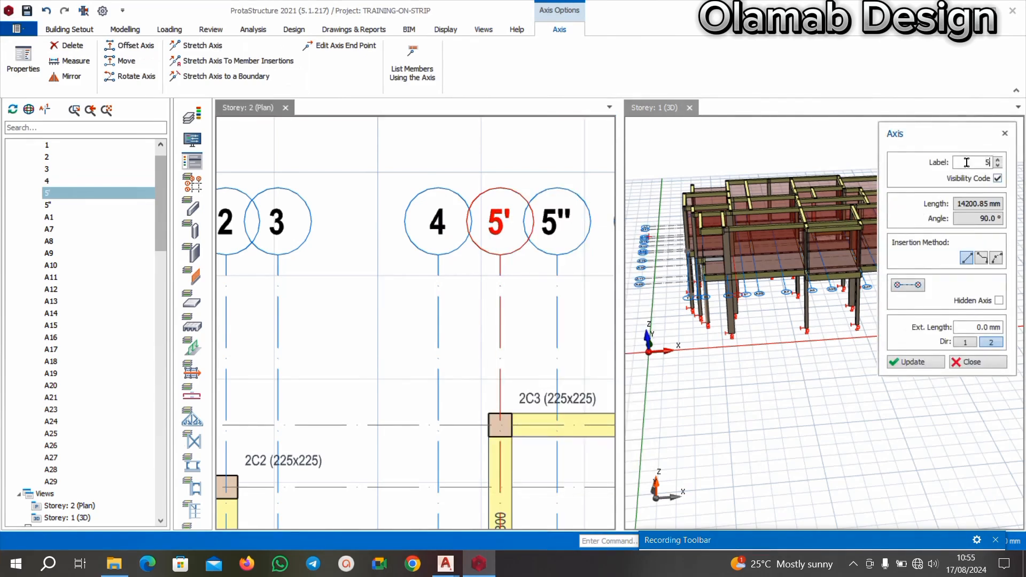
pyautogui.click(916, 362)
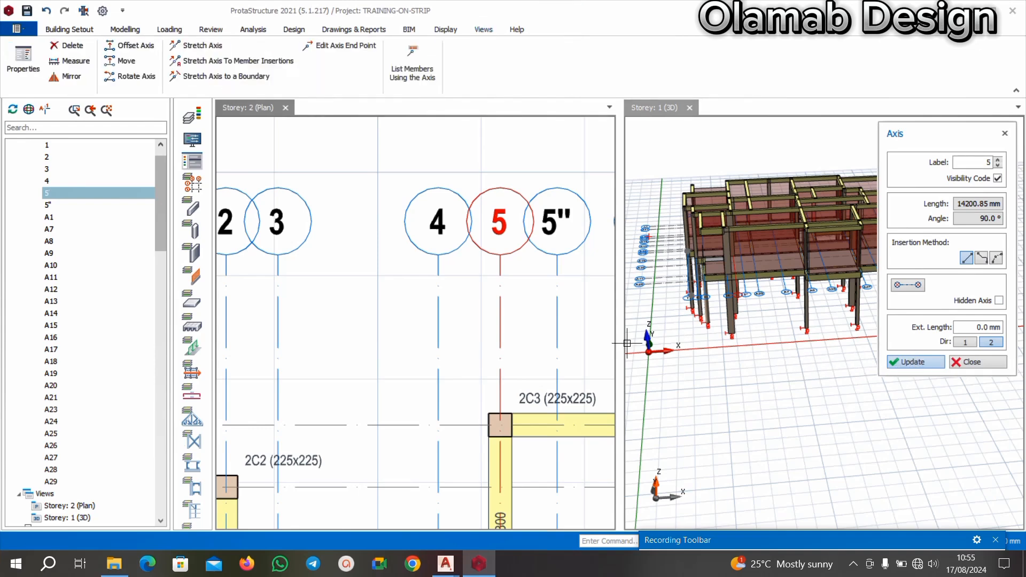
pyautogui.click(976, 362)
# Relabel axis 5" on the Storey 2 plan as 5'.
pyautogui.scroll(-3, 464, 227)
pyautogui.scroll(5, 497, 224)
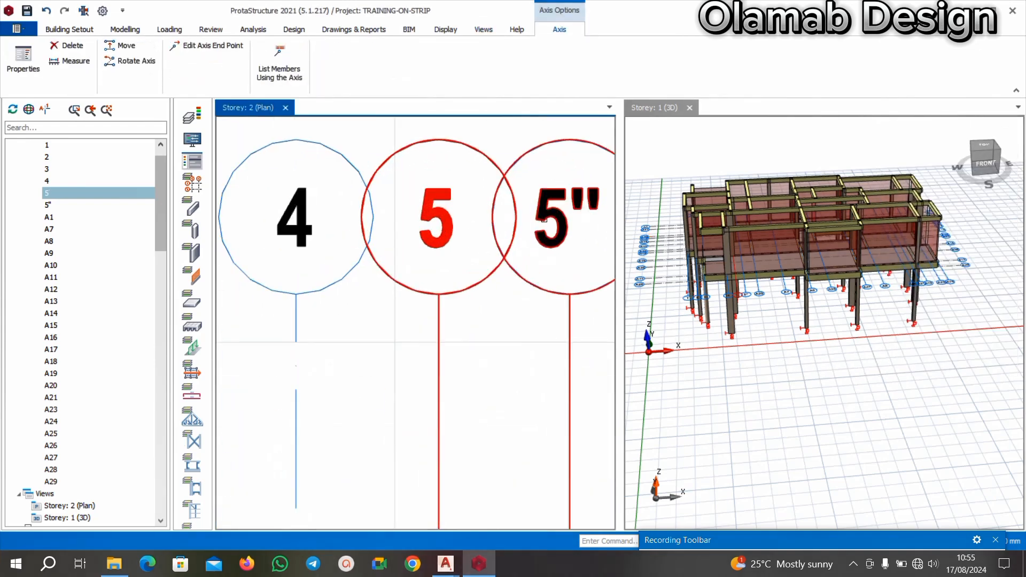
pyautogui.scroll(-3, 535, 224)
pyautogui.scroll(5, 534, 226)
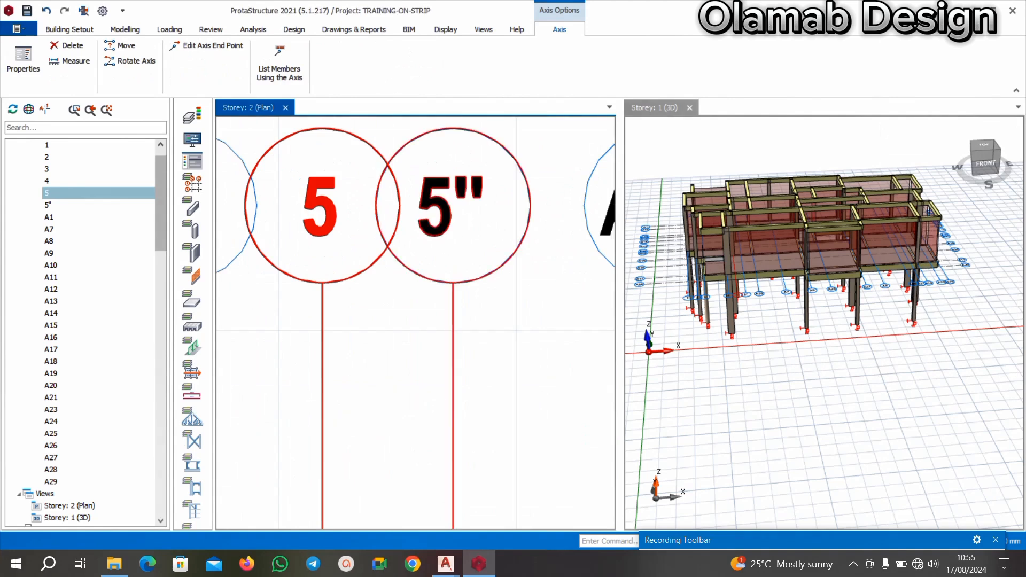
pyautogui.rightClick(384, 207)
pyautogui.click(425, 223)
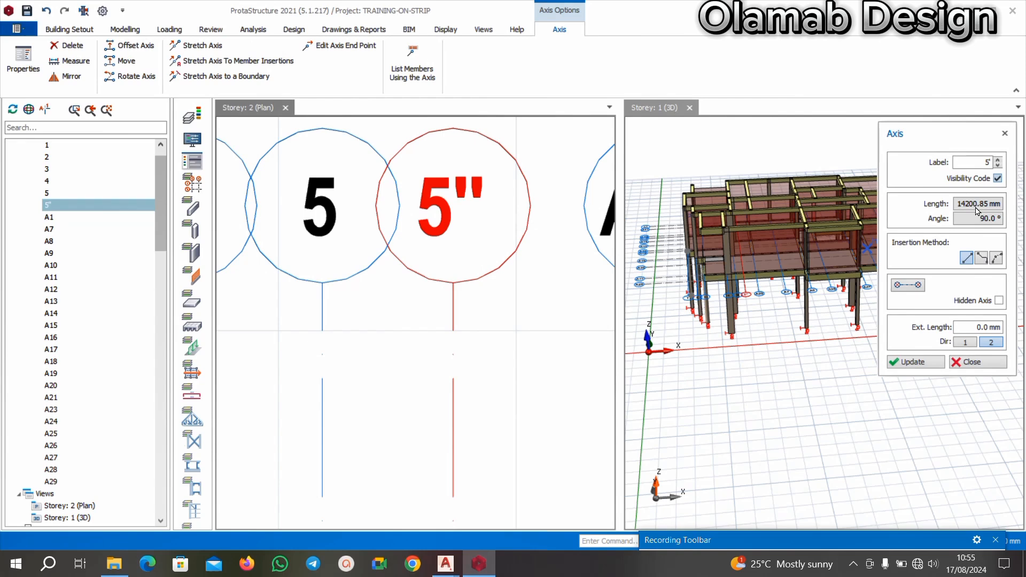
pyautogui.click(912, 363)
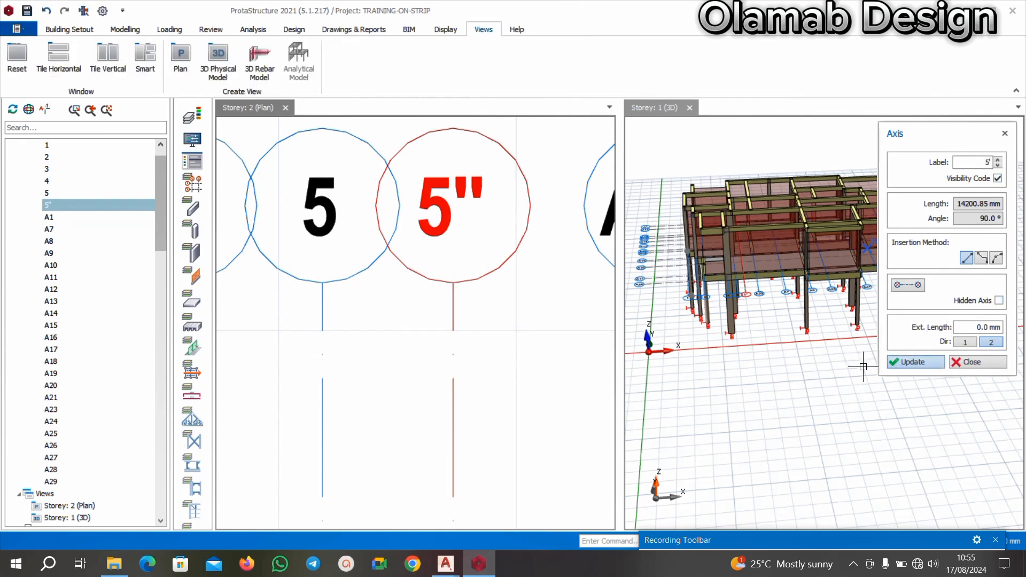
pyautogui.scroll(-3, 532, 336)
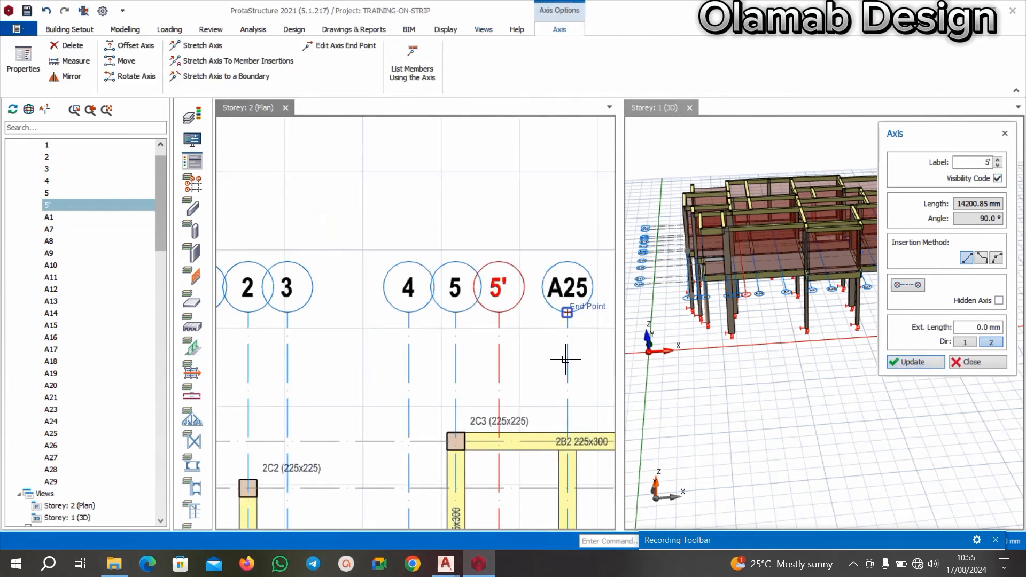
pyautogui.scroll(2, 511, 344)
pyautogui.press('Escape')
# Relabel axis A25, the vertical axis following 5', as 5" and end the axis edit.
pyautogui.scroll(-3, 451, 282)
pyautogui.scroll(4, 520, 283)
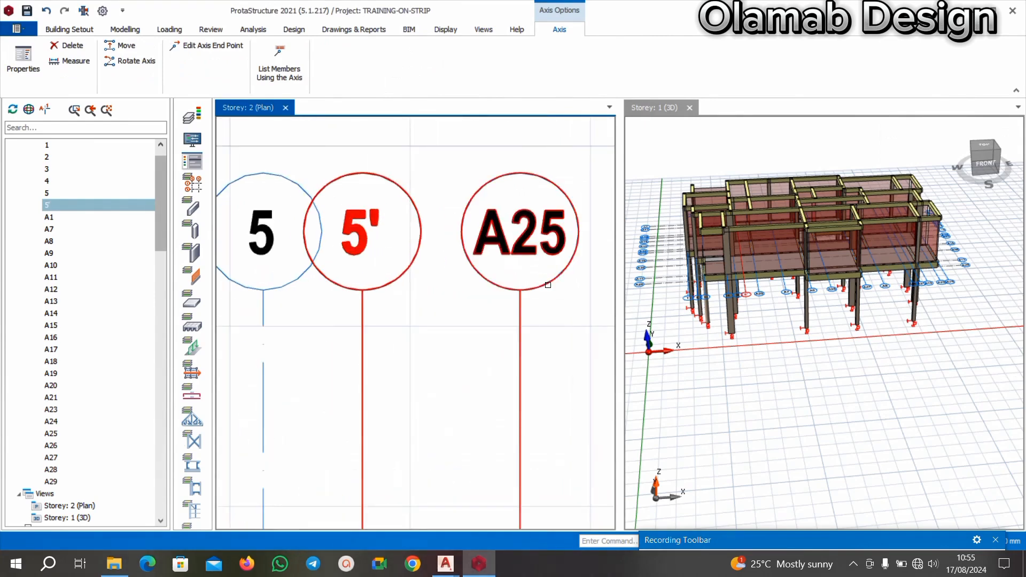
pyautogui.rightClick(548, 282)
pyautogui.click(569, 19)
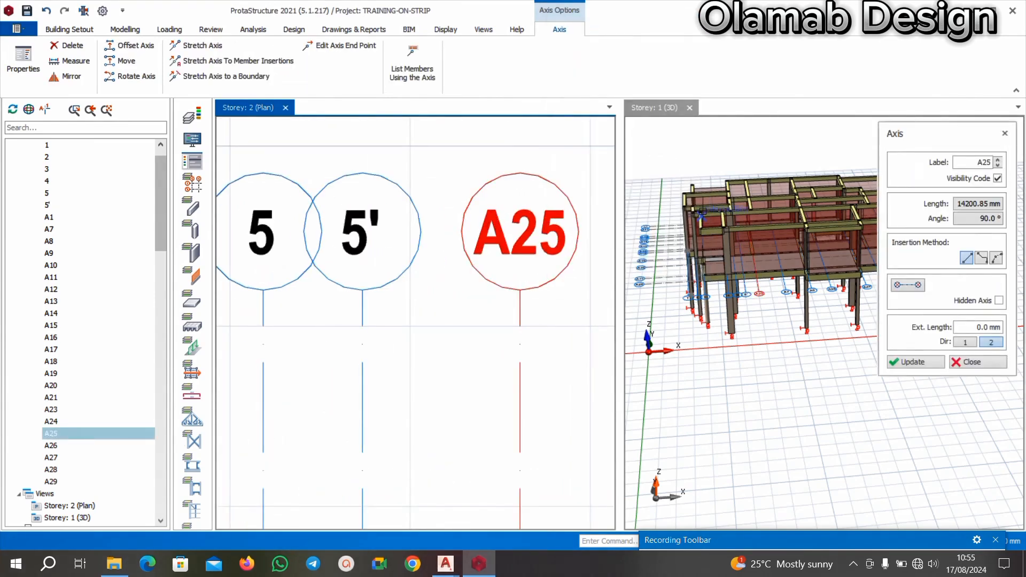
pyautogui.click(975, 162)
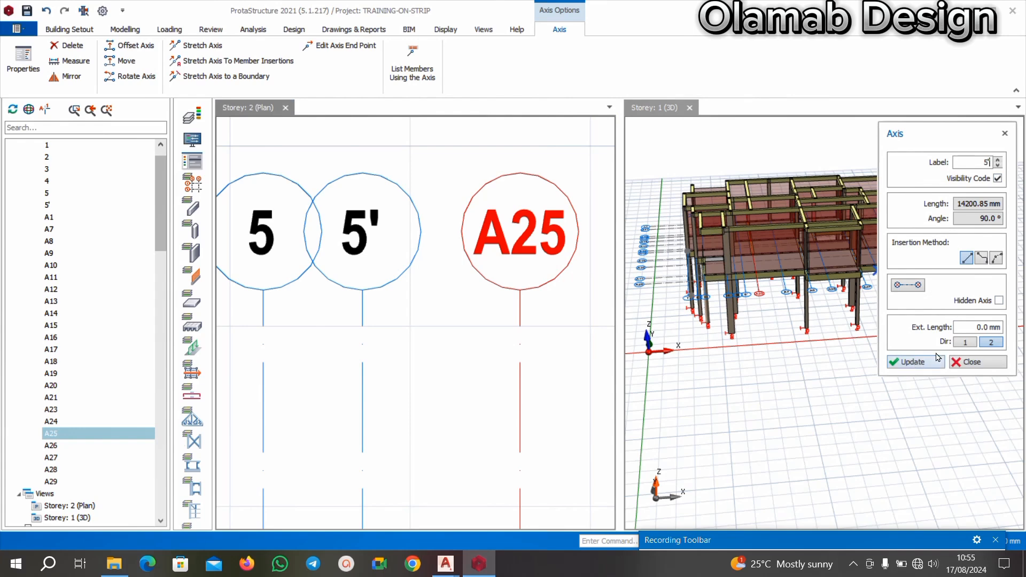
pyautogui.click(899, 371)
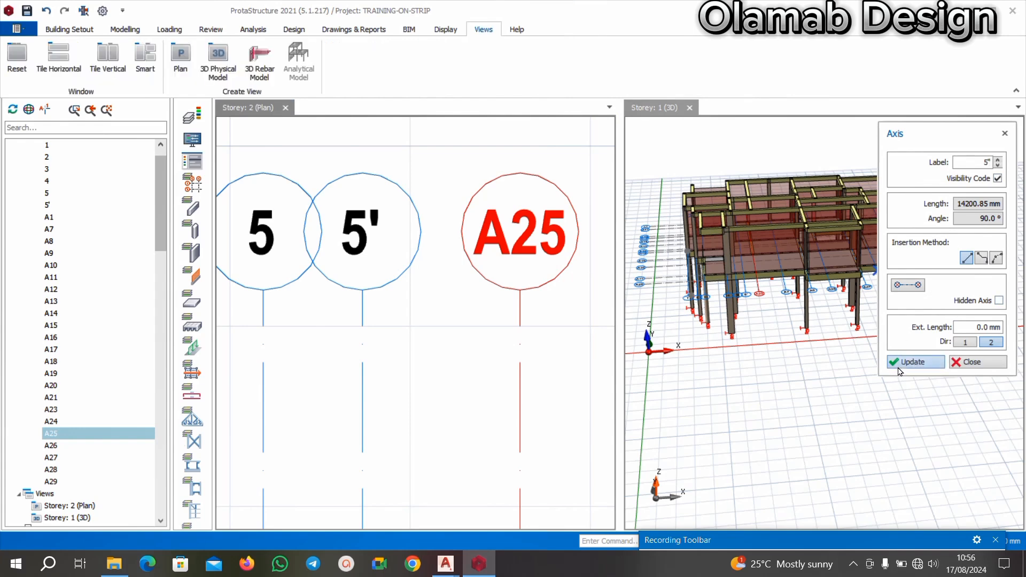
pyautogui.scroll(-6, 441, 238)
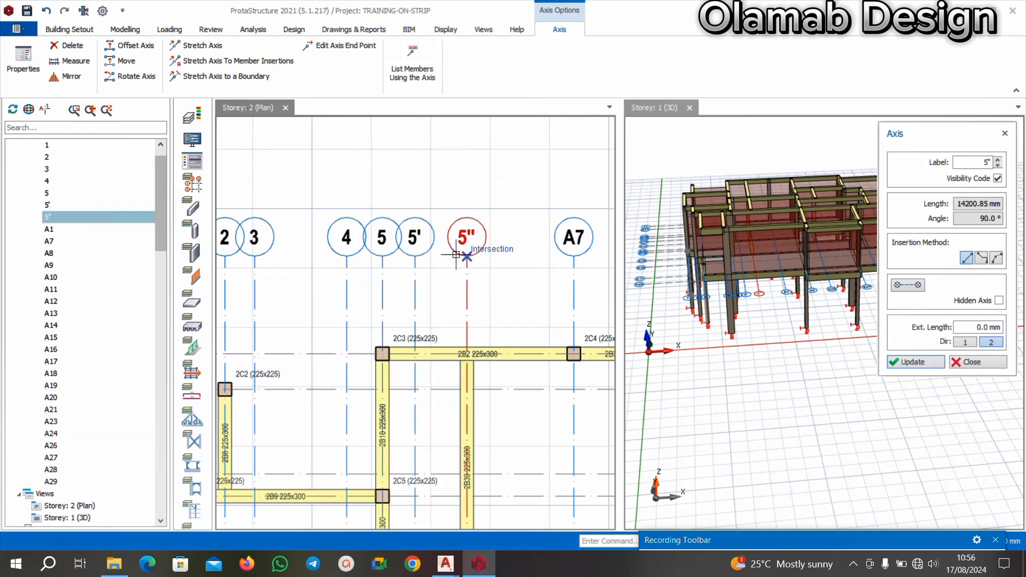
pyautogui.click(456, 244)
# Relabel axis A7, the vertical axis through column 2C4, as 6.
pyautogui.scroll(-3, 453, 237)
pyautogui.scroll(6, 529, 238)
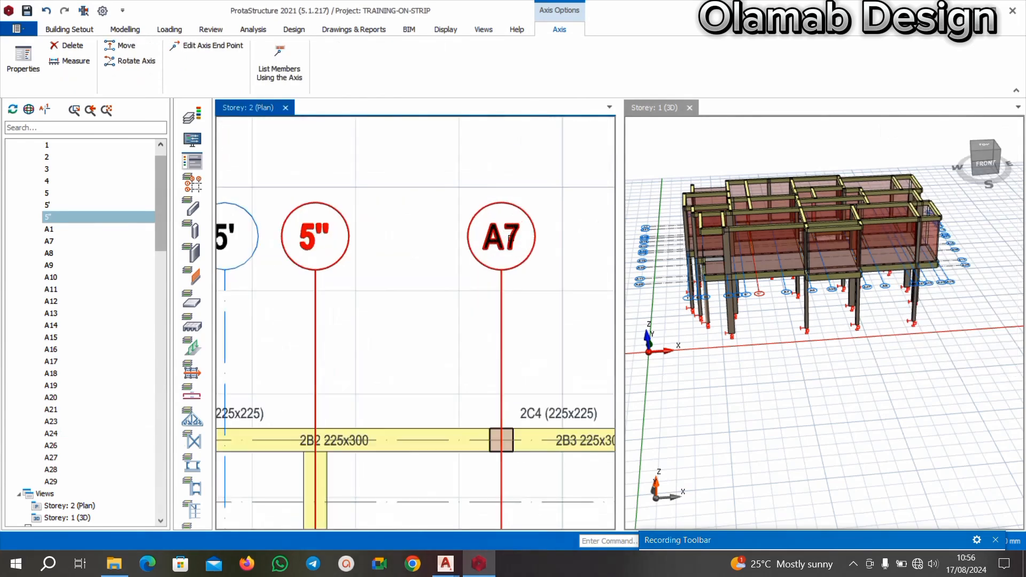
pyautogui.rightClick(517, 265)
pyautogui.click(556, 274)
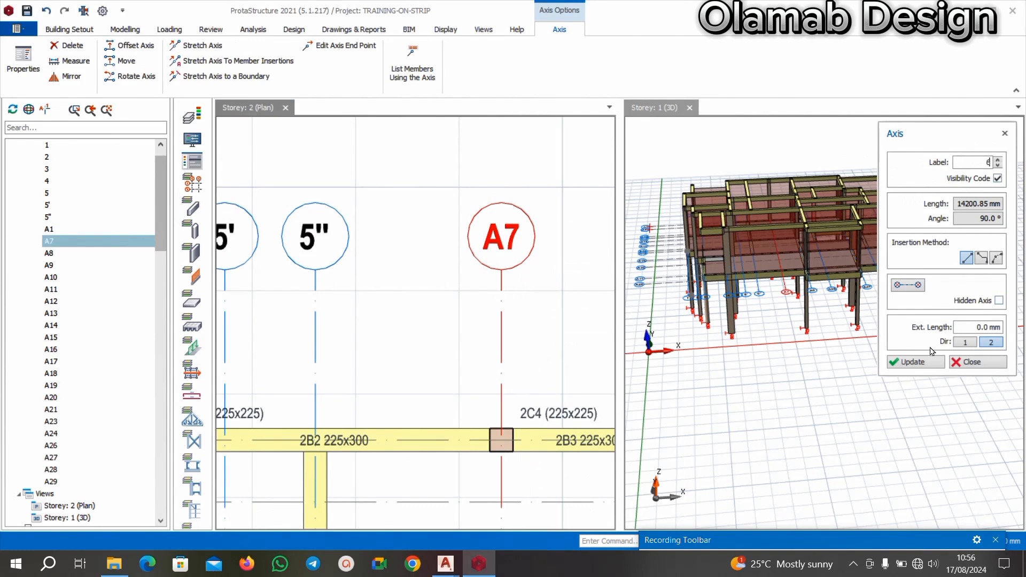
pyautogui.write('6')
pyautogui.click(913, 362)
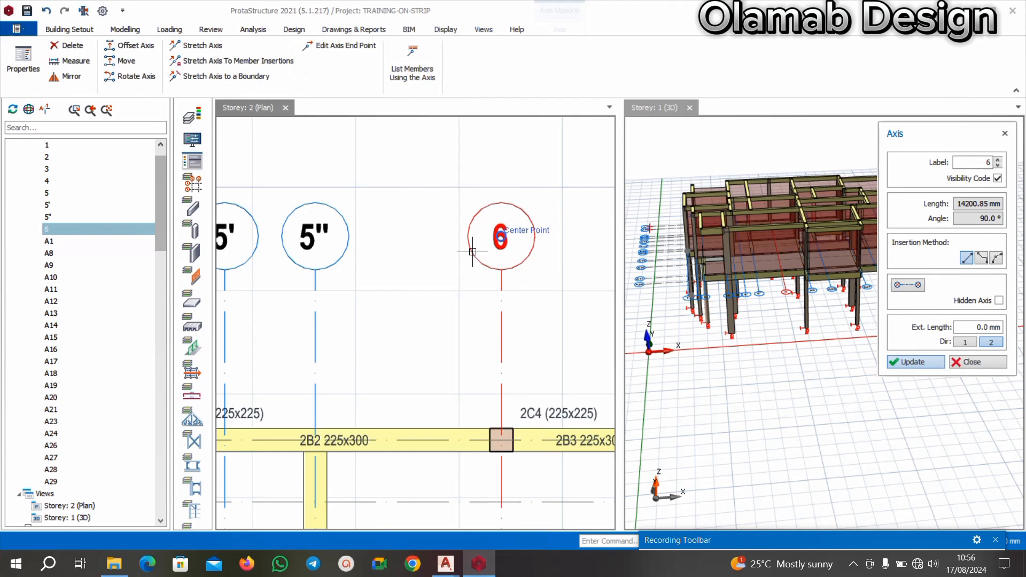
pyautogui.scroll(-3, 472, 252)
pyautogui.scroll(2, 507, 253)
pyautogui.press('Escape')
# Relabel axis A8, the vertical axis through column 2C17, as 7.
pyautogui.scroll(-3, 452, 247)
pyautogui.scroll(4, 513, 245)
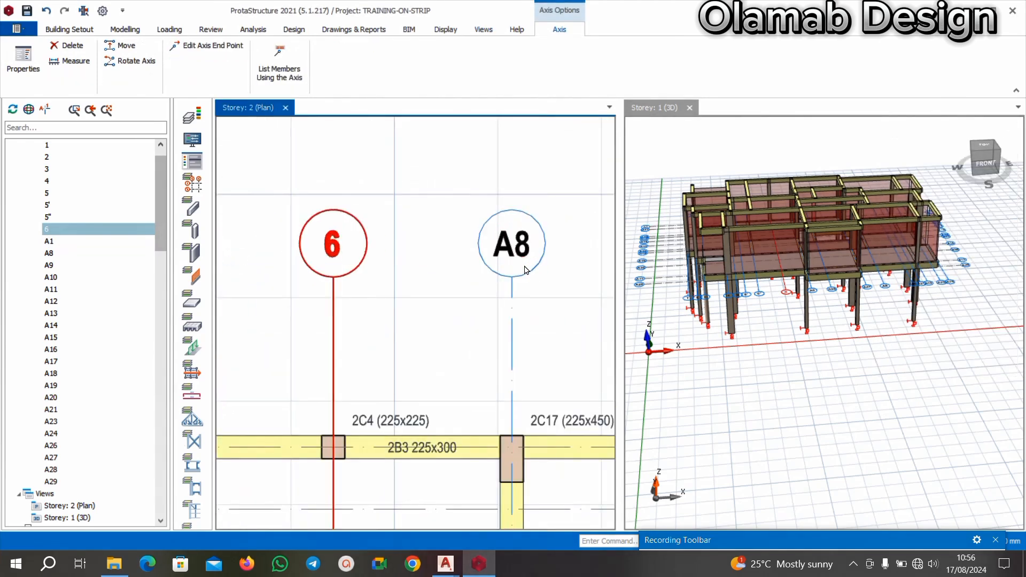
pyautogui.press('Escape')
pyautogui.rightClick(525, 272)
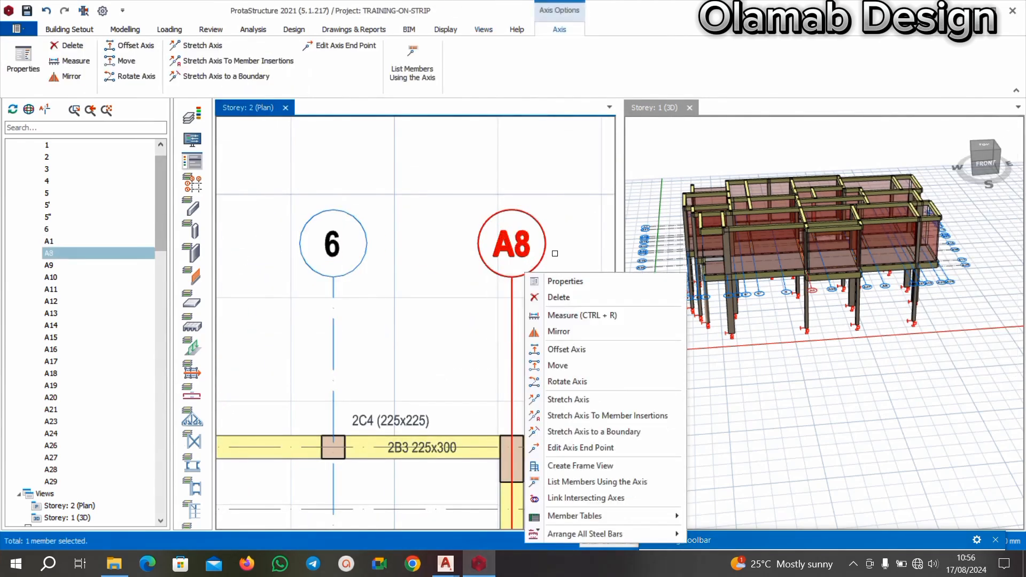
pyautogui.click(562, 281)
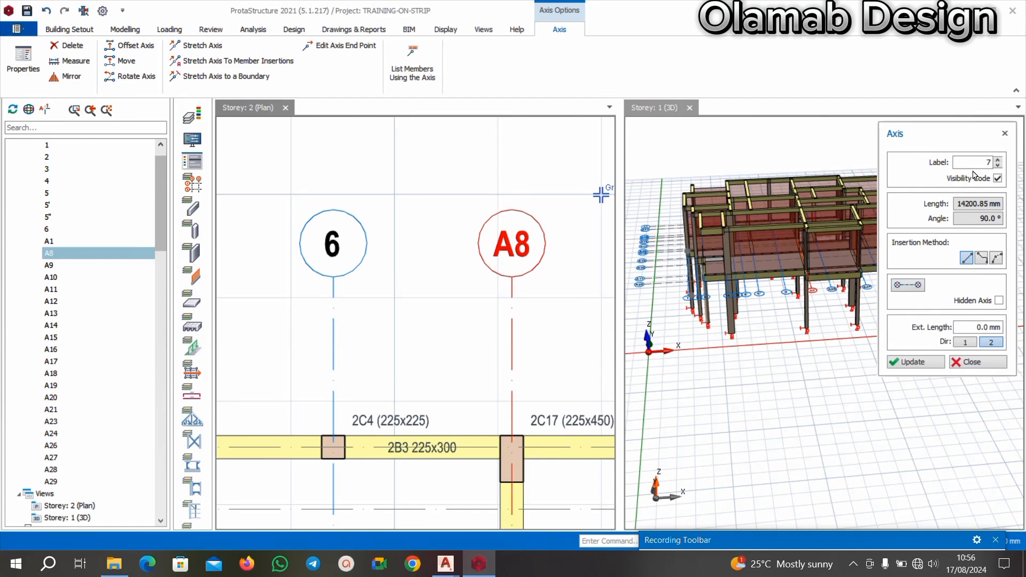
pyautogui.click(903, 362)
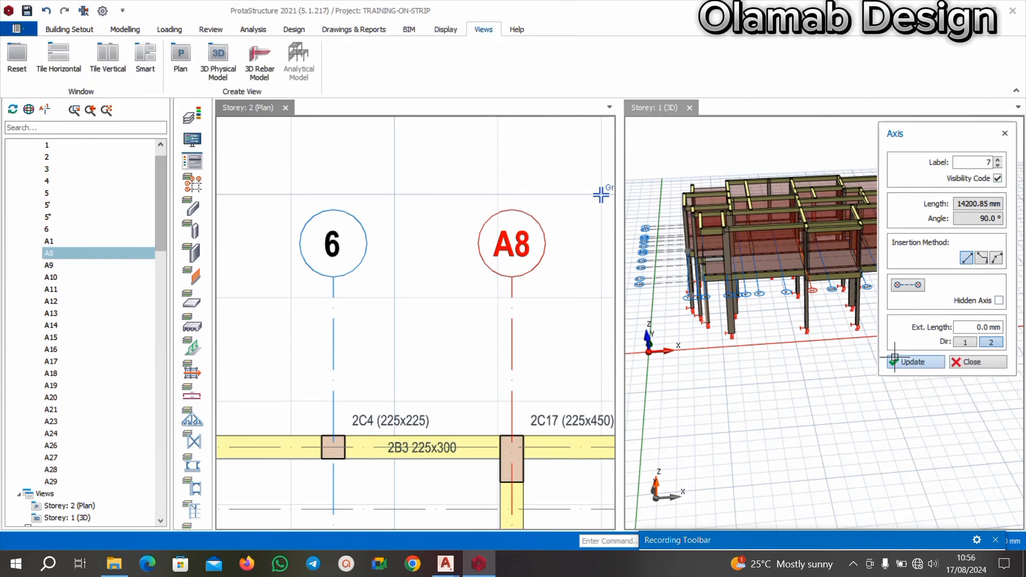
pyautogui.click(902, 361)
# Review the vertical axis labels from 1 to 7 on the Storey 2 plan and close the axis properties.
pyautogui.scroll(-1, 512, 231)
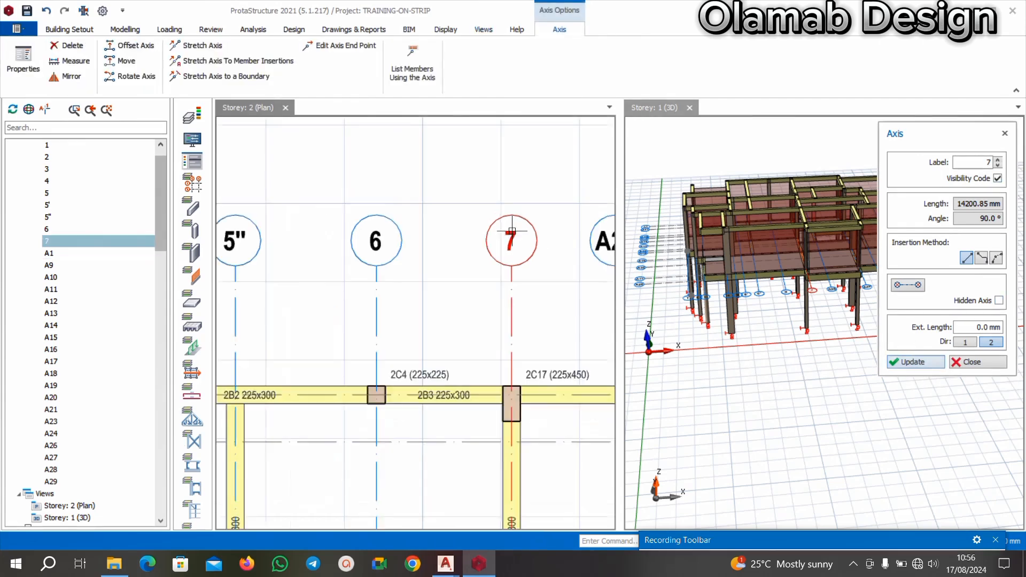
pyautogui.scroll(-1, 512, 231)
pyautogui.scroll(-1, 484, 235)
pyautogui.scroll(-1, 320, 270)
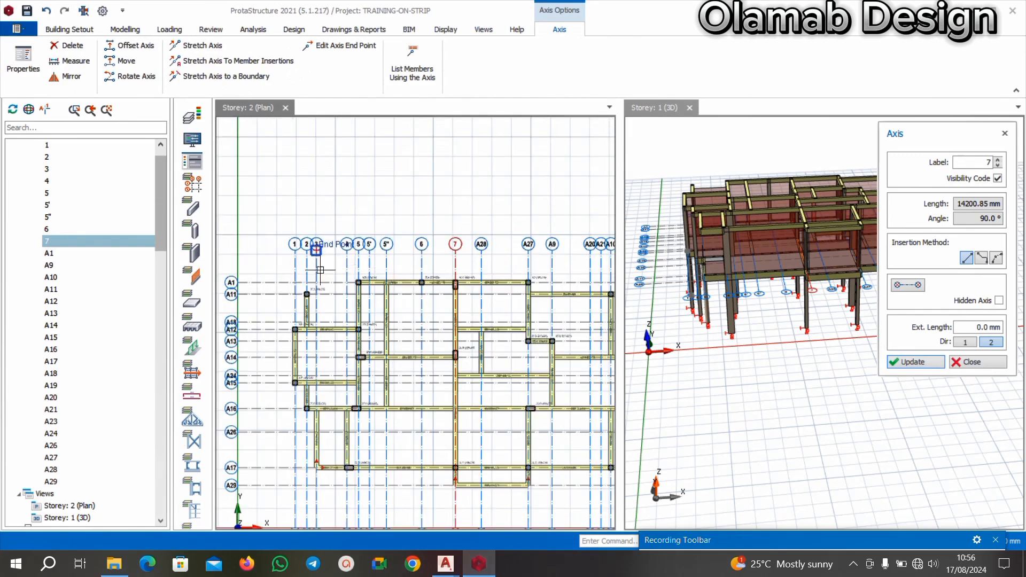
pyautogui.scroll(2, 372, 260)
pyautogui.scroll(-1, 463, 233)
pyautogui.scroll(2, 330, 230)
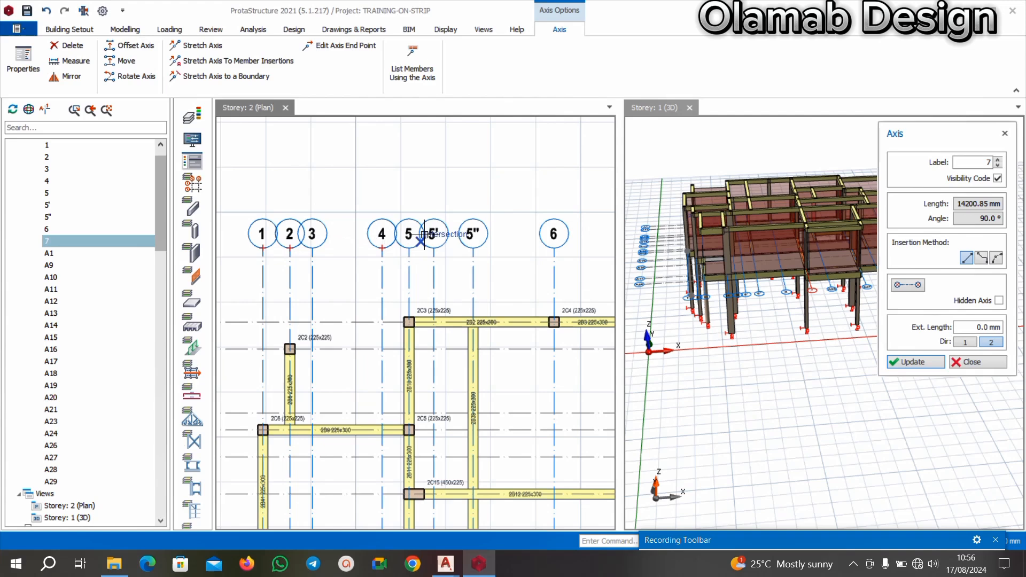
pyautogui.scroll(-2, 455, 253)
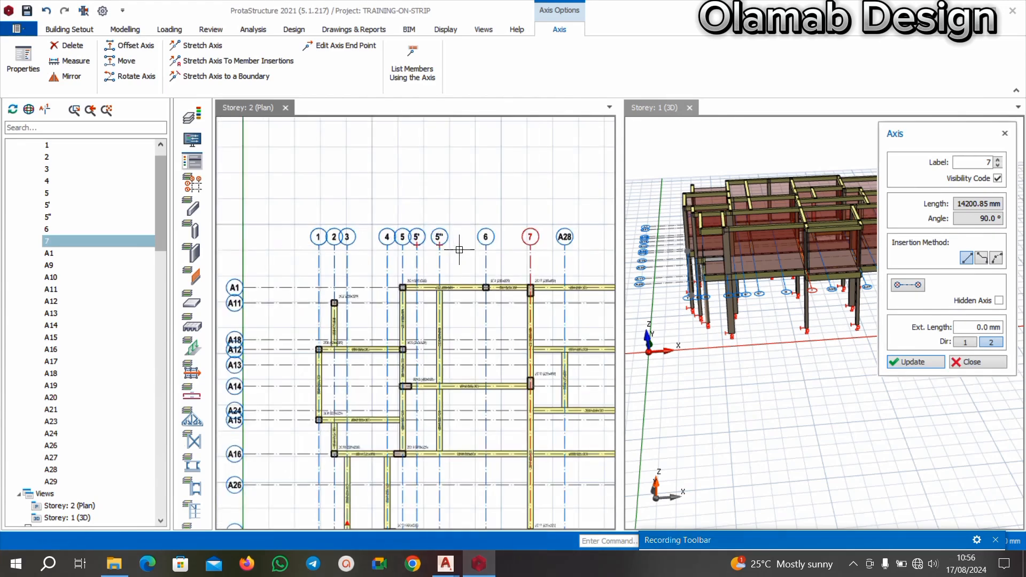
pyautogui.scroll(2, 459, 249)
pyautogui.click(467, 237)
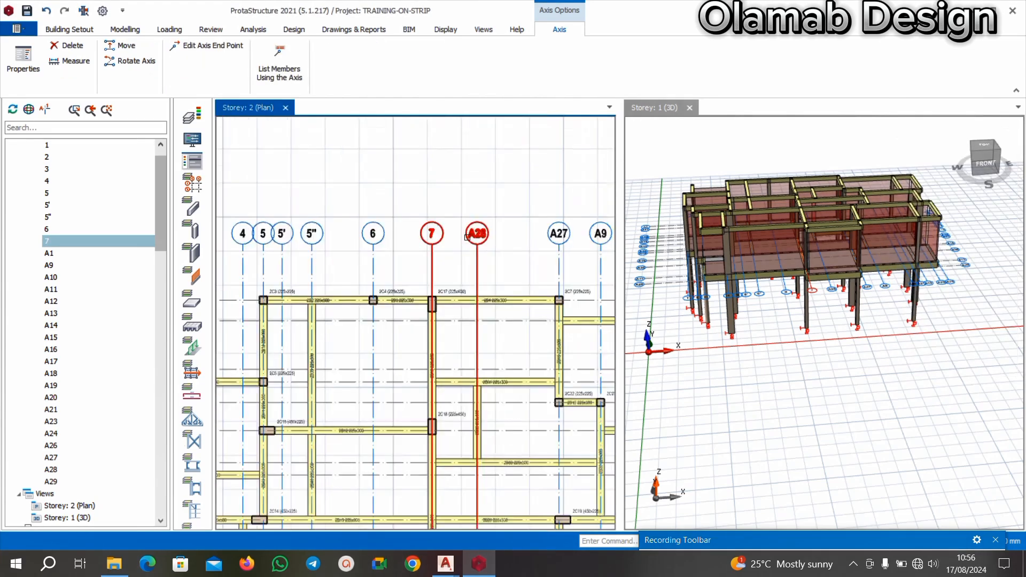
# Locate axis A28, switch to the BEAM RAFT FOUNDATION OLAMAB drawing in AutoCAD and check the gridline labels following 7.
pyautogui.scroll(3, 467, 238)
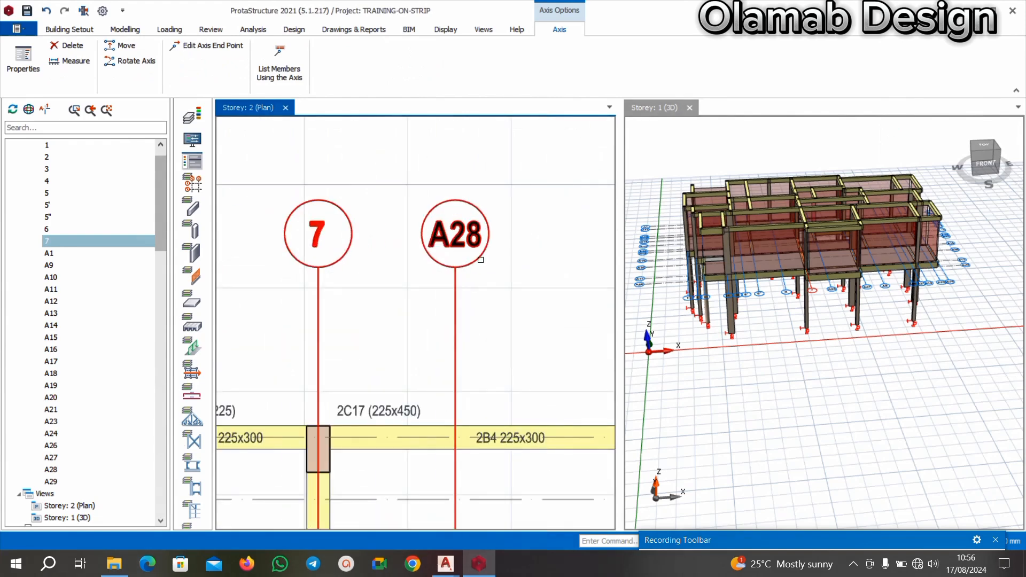
pyautogui.click(448, 564)
pyautogui.click(370, 508)
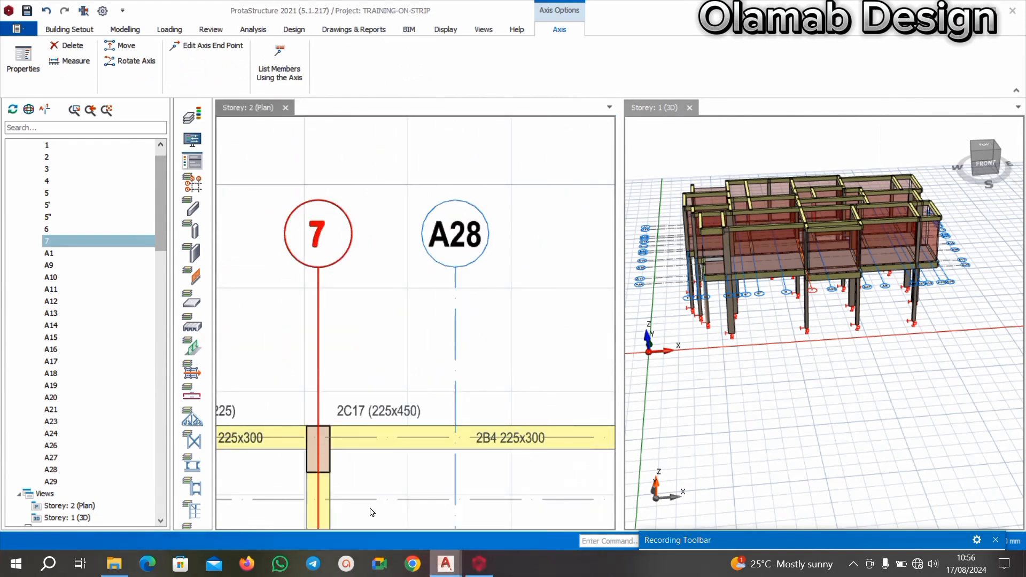
pyautogui.scroll(-3, 396, 190)
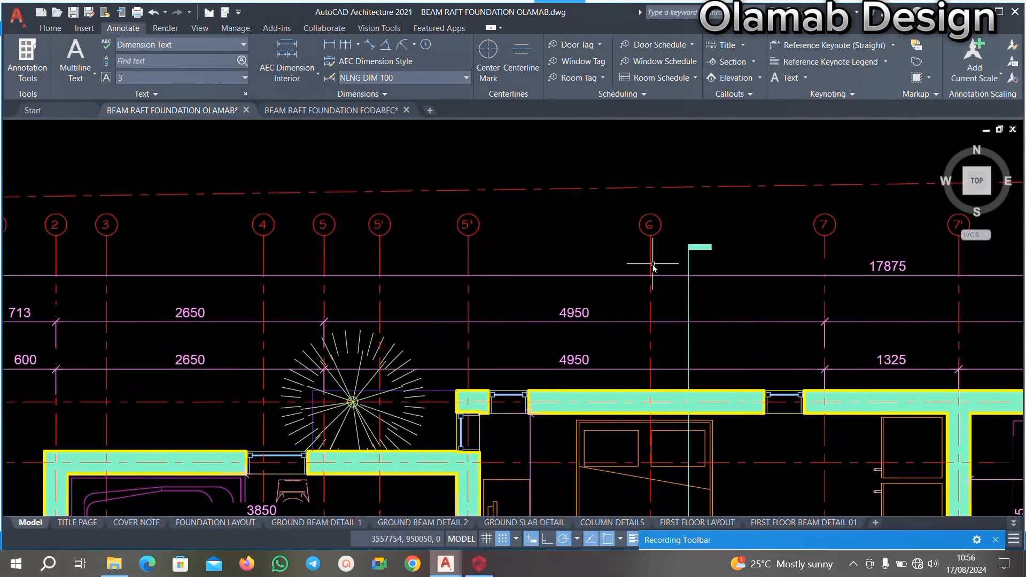
pyautogui.moveTo(652, 263); pyautogui.dragTo(593, 238, button='middle')
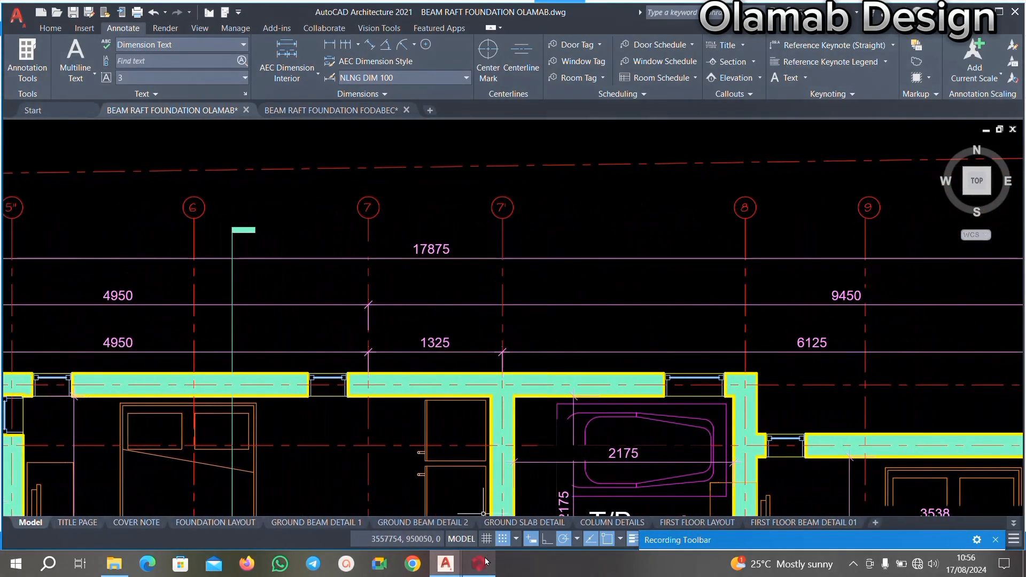
# Switch back to ProtaStructure and relabel axis A28, the vertical axis between 7 and A27, as 7'.
pyautogui.click(485, 561)
pyautogui.scroll(5, 478, 275)
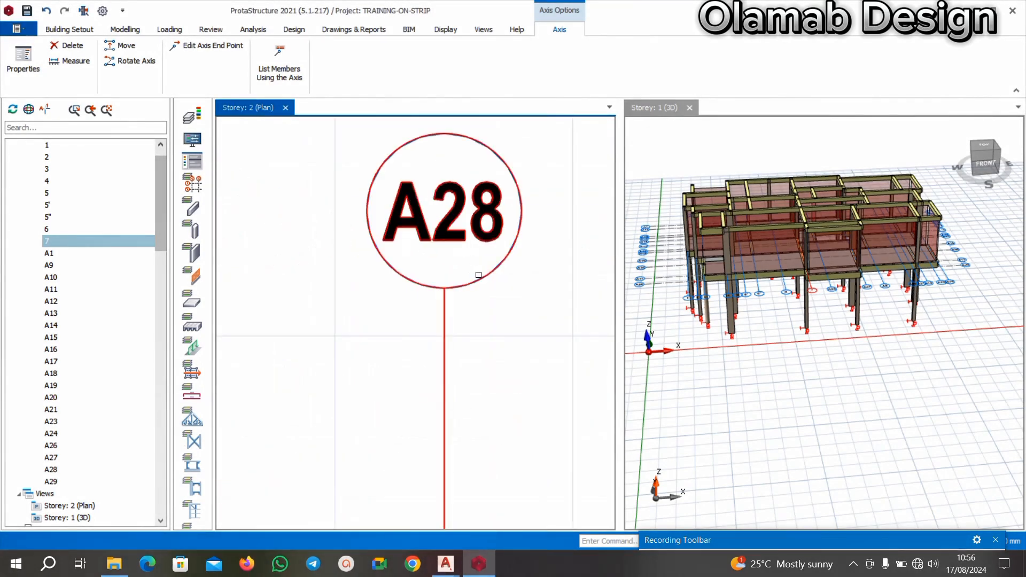
pyautogui.rightClick(480, 277)
pyautogui.click(527, 289)
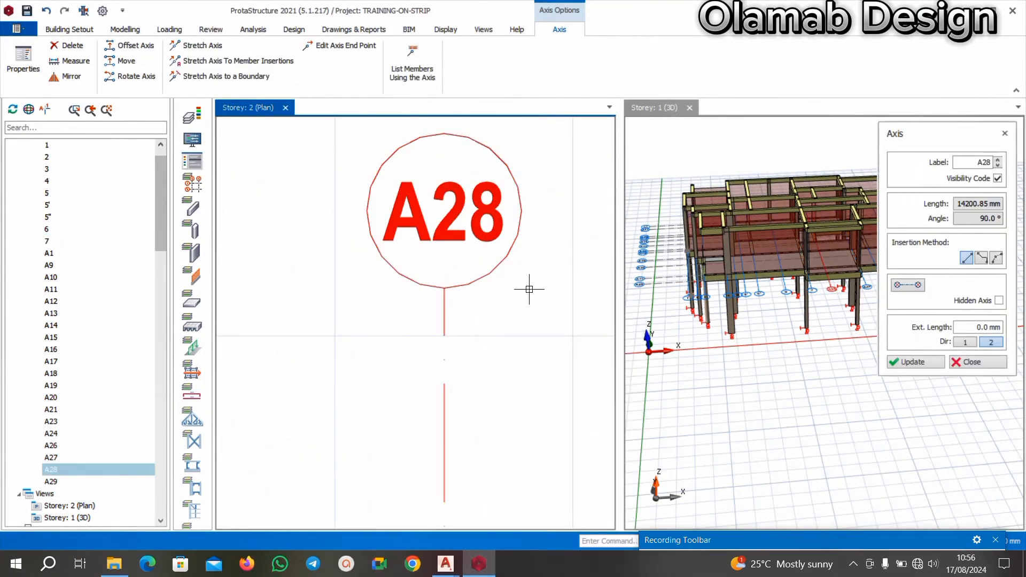
pyautogui.click(959, 158)
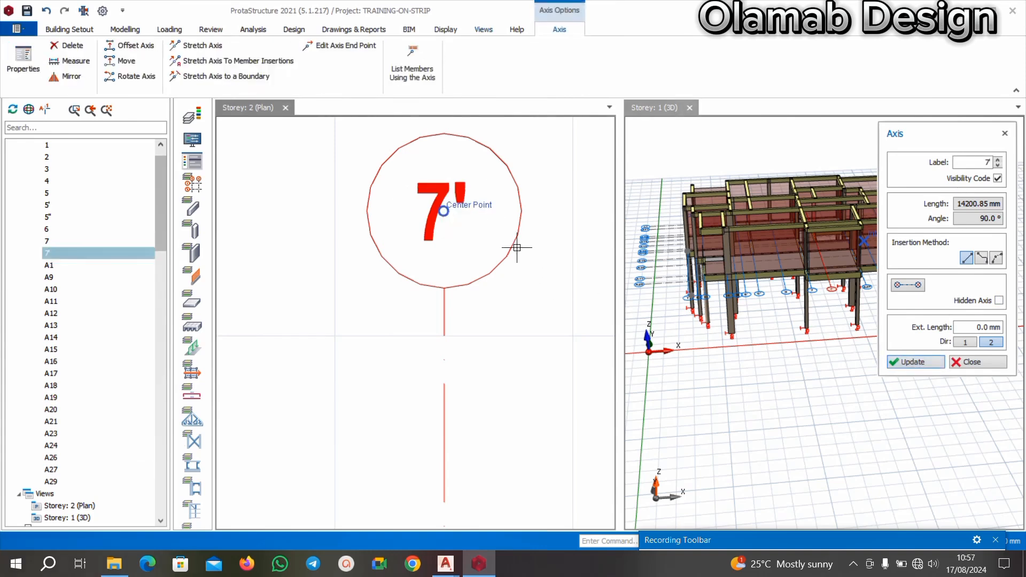
pyautogui.scroll(-3, 469, 250)
pyautogui.scroll(-3, 470, 251)
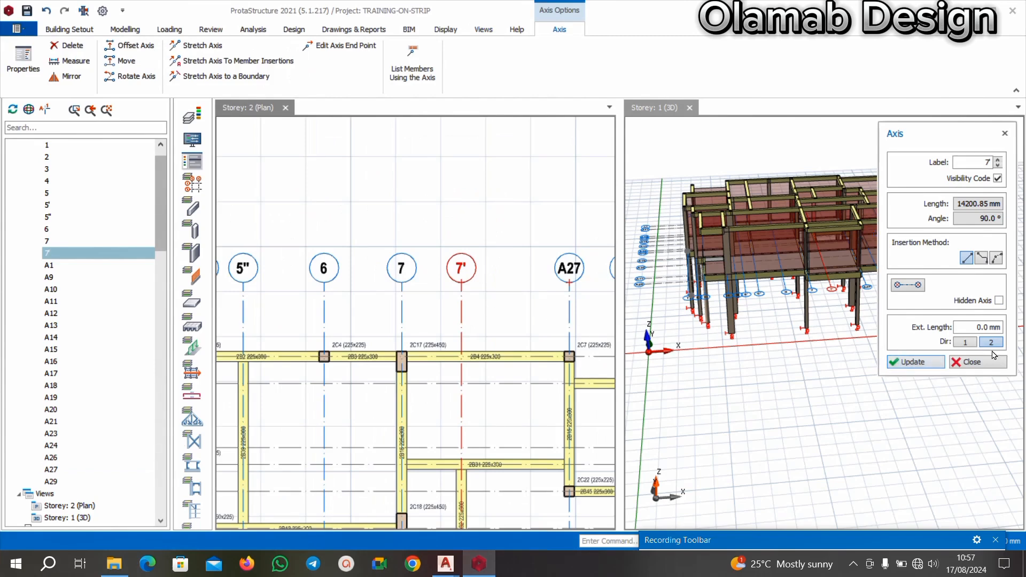
pyautogui.click(982, 363)
# Relabel axis A27, the vertical axis through column 2C7, as 8.
pyautogui.scroll(8, 535, 278)
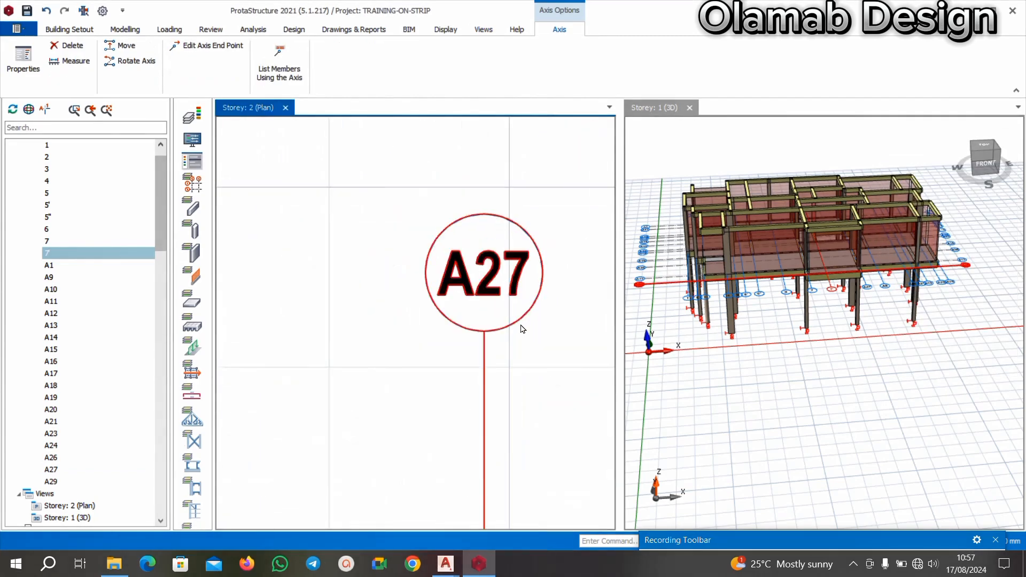
pyautogui.press('Escape')
pyautogui.rightClick(523, 306)
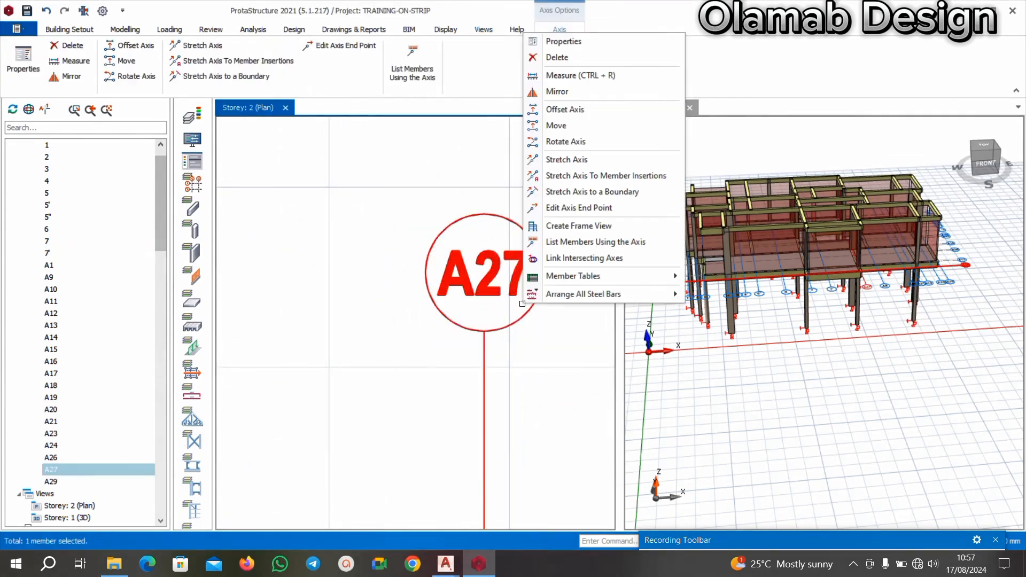
pyautogui.click(571, 45)
pyautogui.click(976, 161)
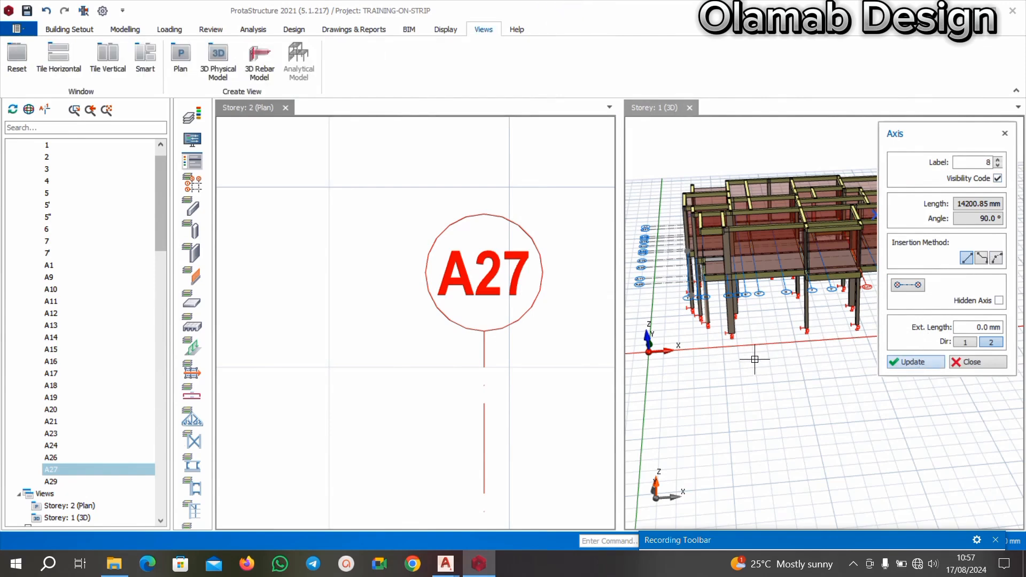
pyautogui.scroll(-5, 322, 235)
pyautogui.scroll(-3, 400, 252)
pyautogui.press('Escape')
# Switch to the BEAM RAFT FOUNDATION OLAMAB drawing in AutoCAD and check the gridline labels following 8.
pyautogui.scroll(3, 420, 287)
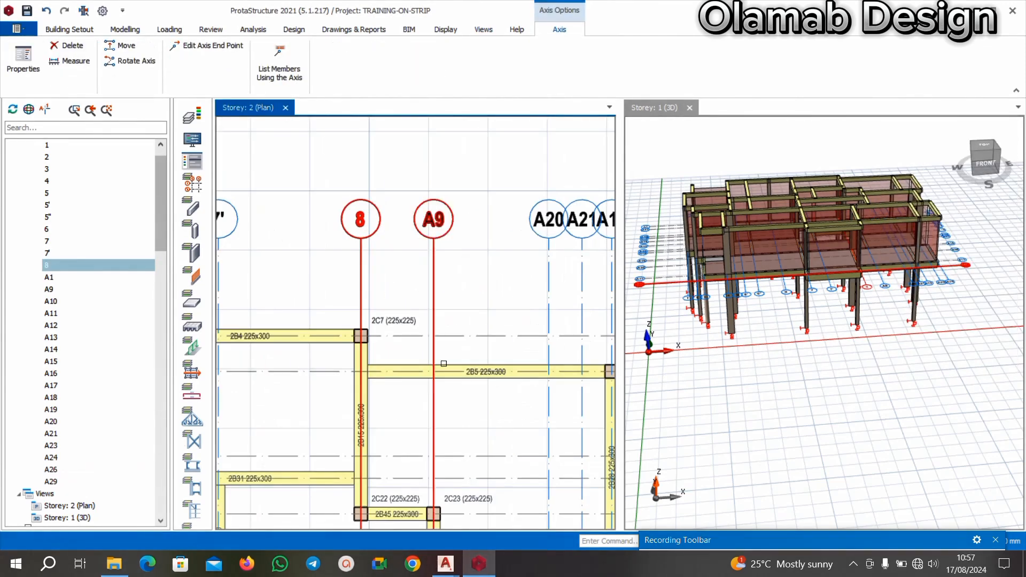
pyautogui.click(428, 575)
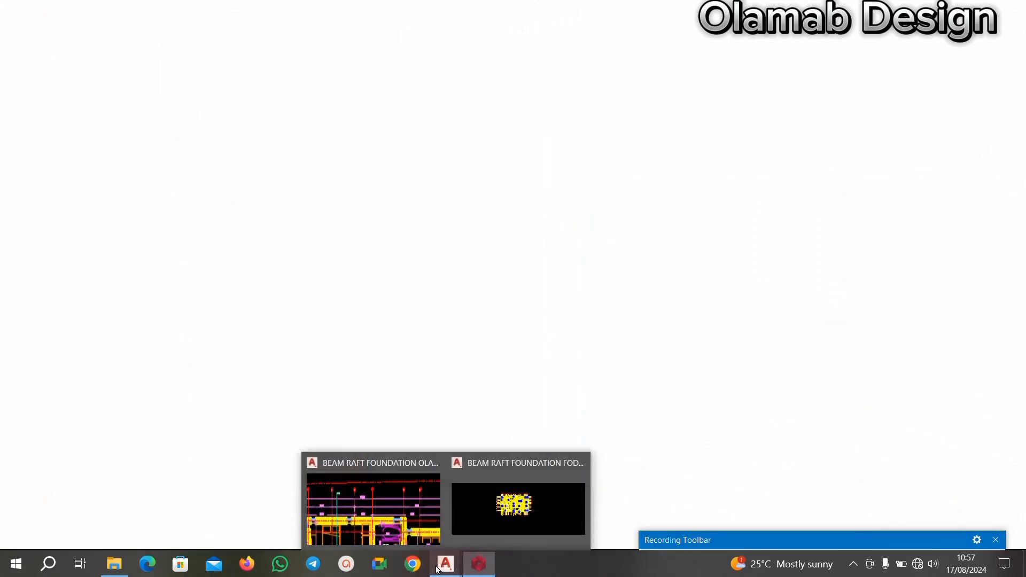
pyautogui.click(1010, 13)
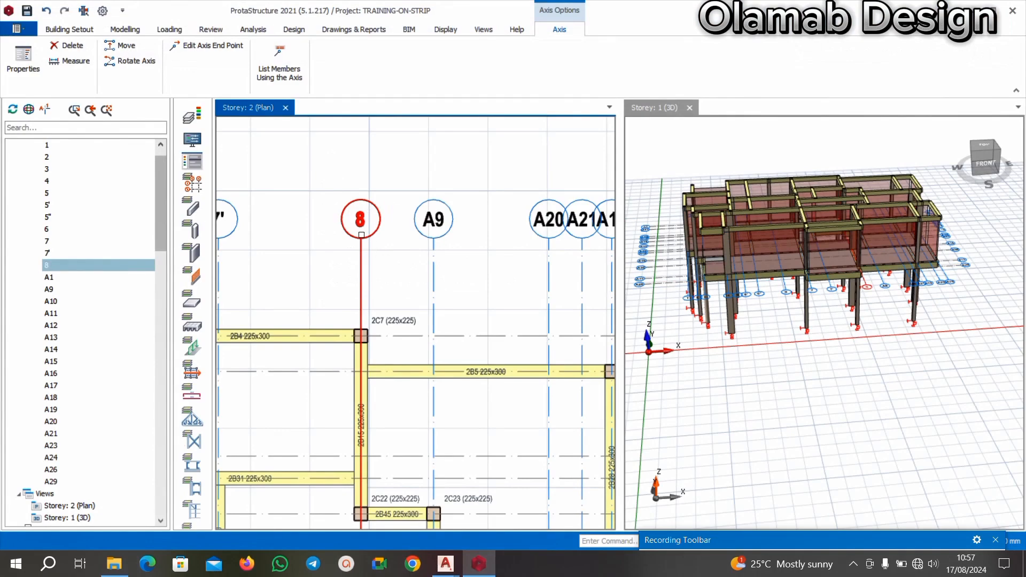
pyautogui.moveTo(454, 570)
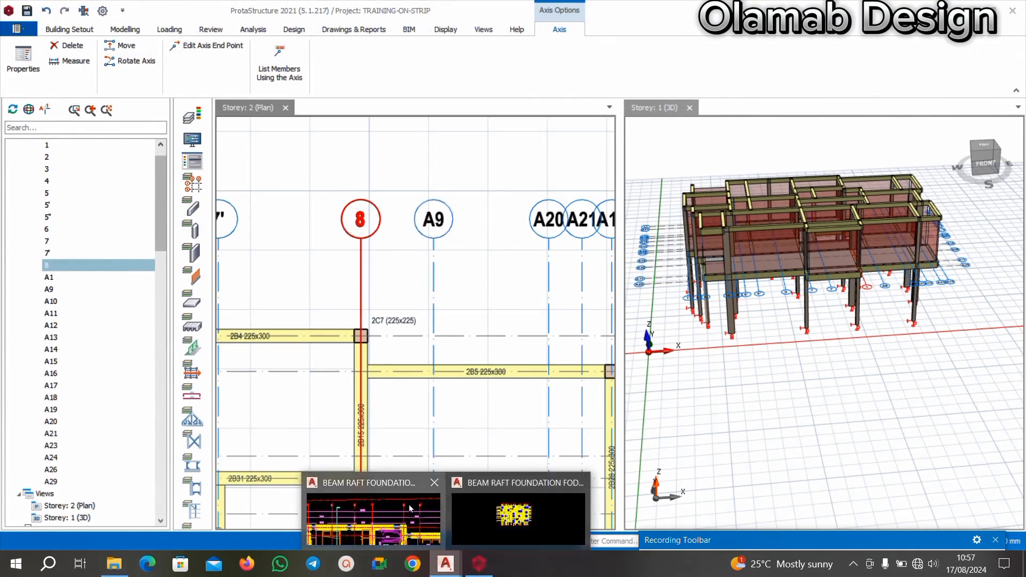
pyautogui.click(376, 510)
pyautogui.scroll(5, 641, 251)
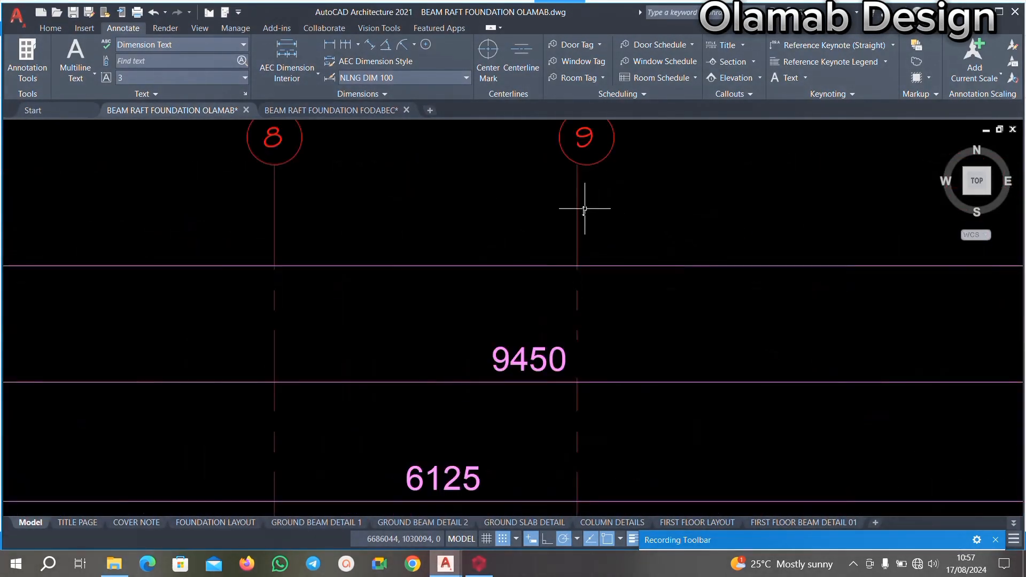
pyautogui.scroll(-4, 588, 208)
pyautogui.scroll(4, 695, 213)
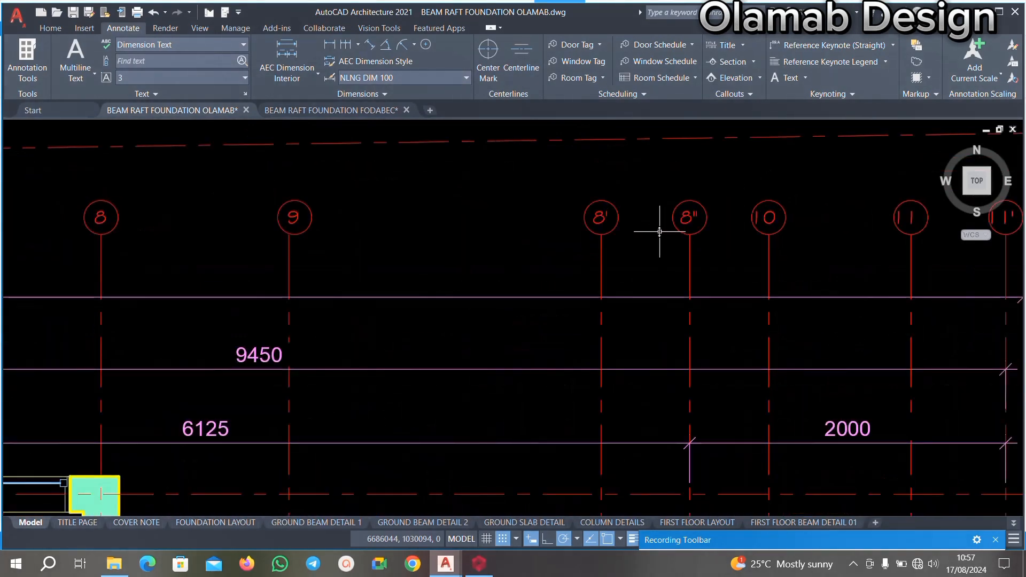
# Return to ProtaStructure and relabel axis A9, the vertical axis through column 2C23, as 9.
pyautogui.click(479, 563)
pyautogui.scroll(-3, 463, 357)
pyautogui.scroll(4, 525, 274)
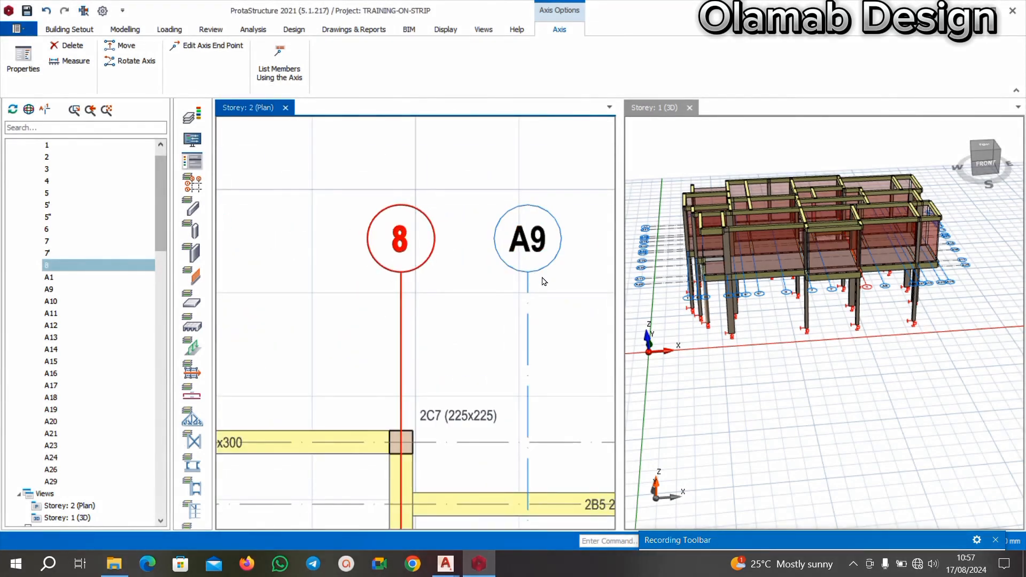
pyautogui.click(542, 279)
pyautogui.rightClick(534, 258)
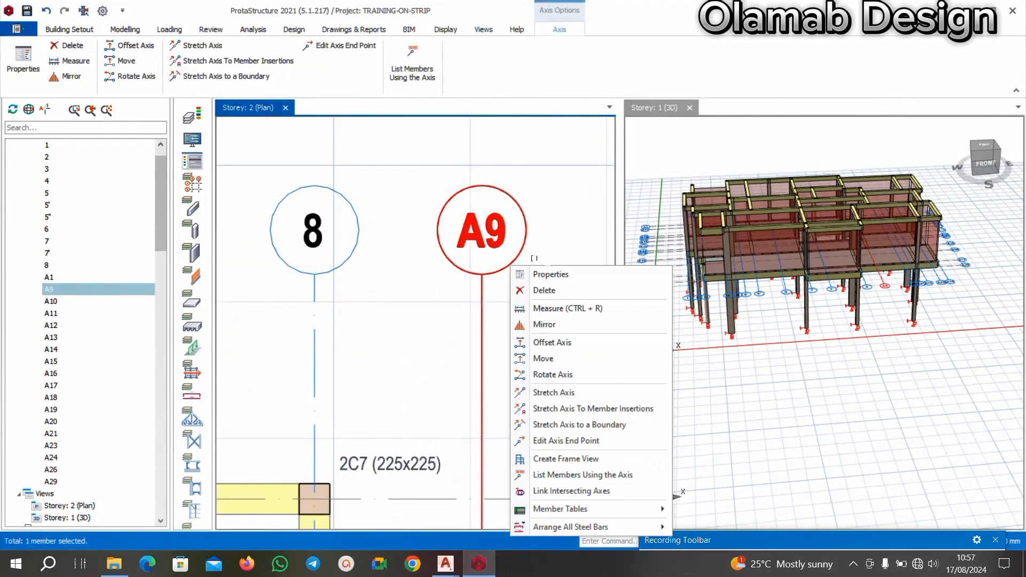
pyautogui.click(534, 275)
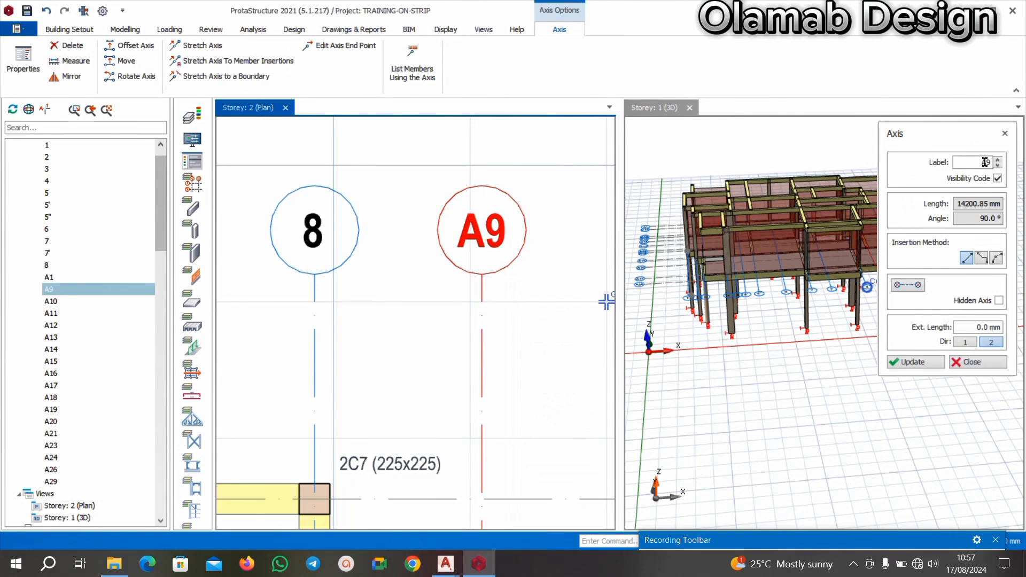
pyautogui.click(985, 162)
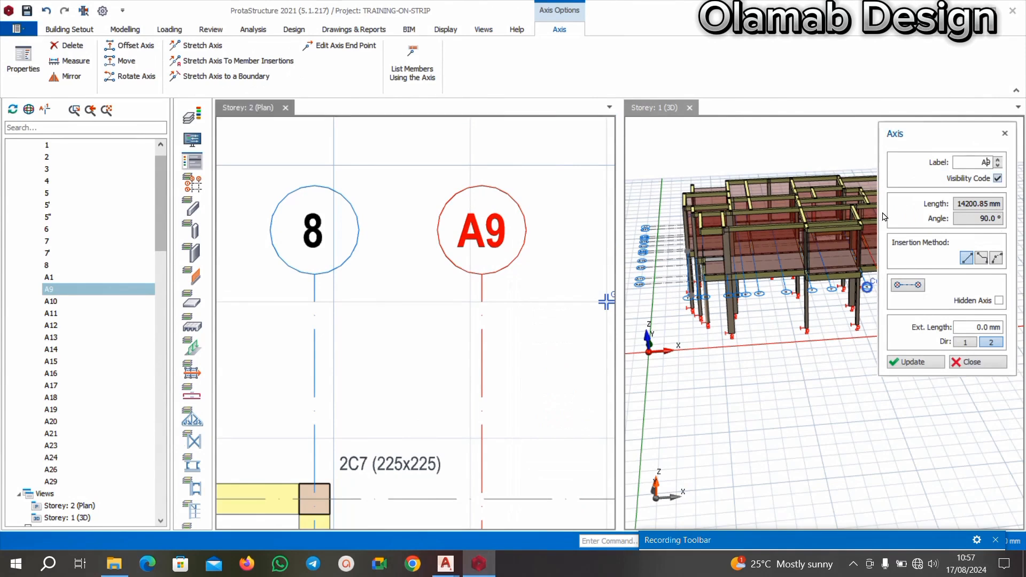
pyautogui.click(912, 362)
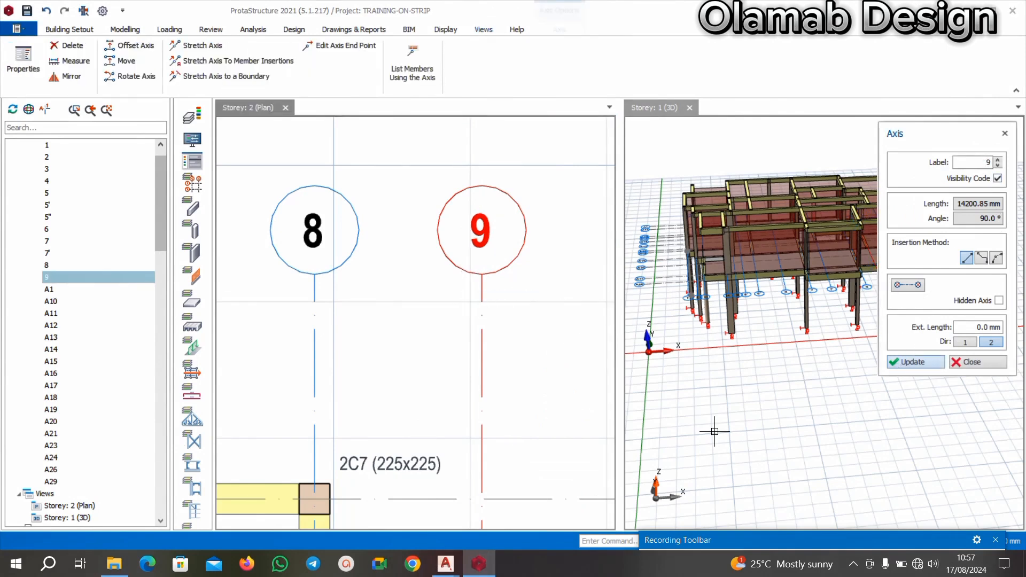
# Relabel axis A20, the first vertical axis after 9 crossing beam 2B5, as 8'.
pyautogui.scroll(-3, 441, 300)
pyautogui.click(545, 266)
pyautogui.scroll(4, 547, 265)
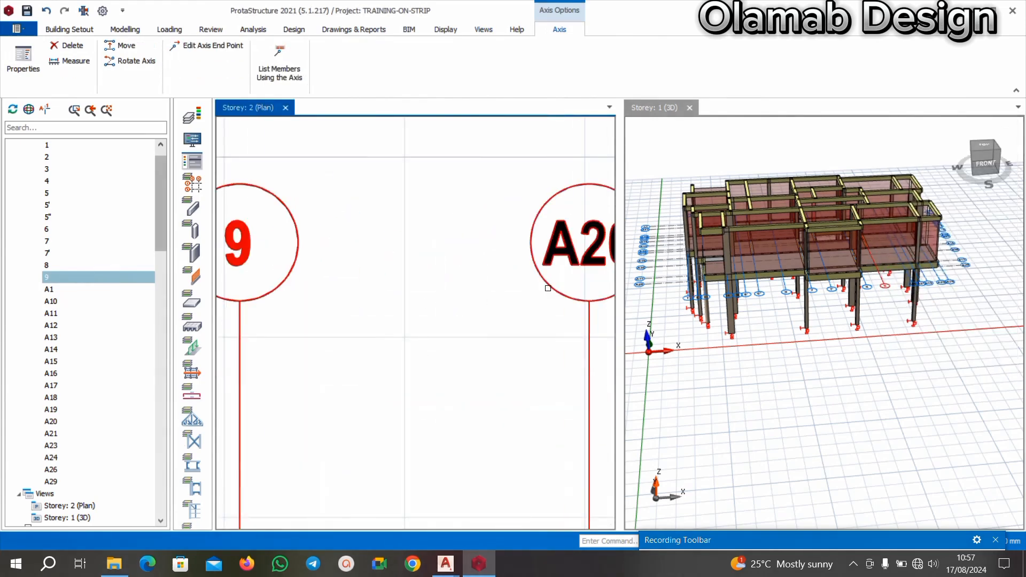
pyautogui.rightClick(547, 288)
pyautogui.click(583, 23)
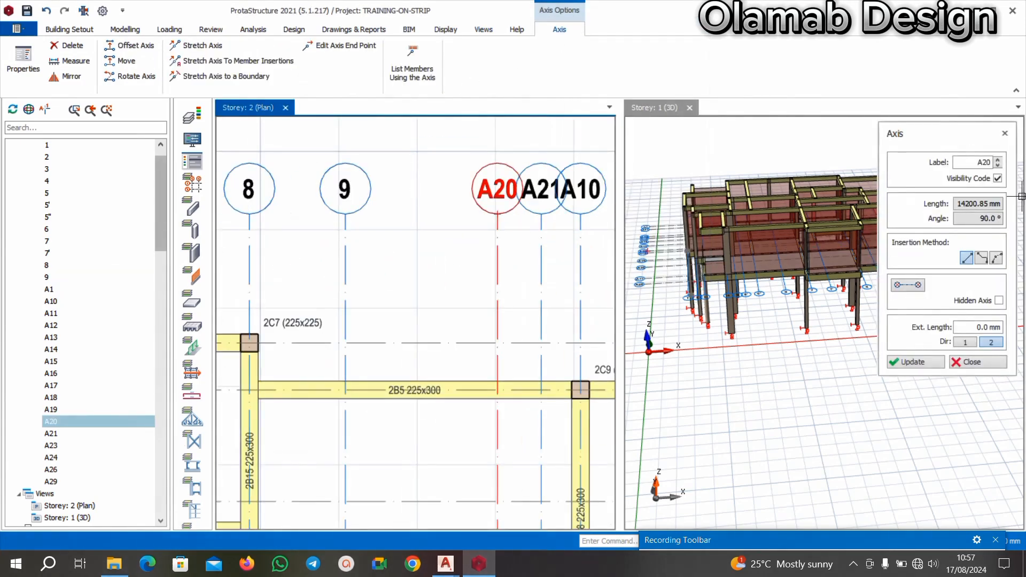
pyautogui.moveTo(991, 165); pyautogui.dragTo(987, 166)
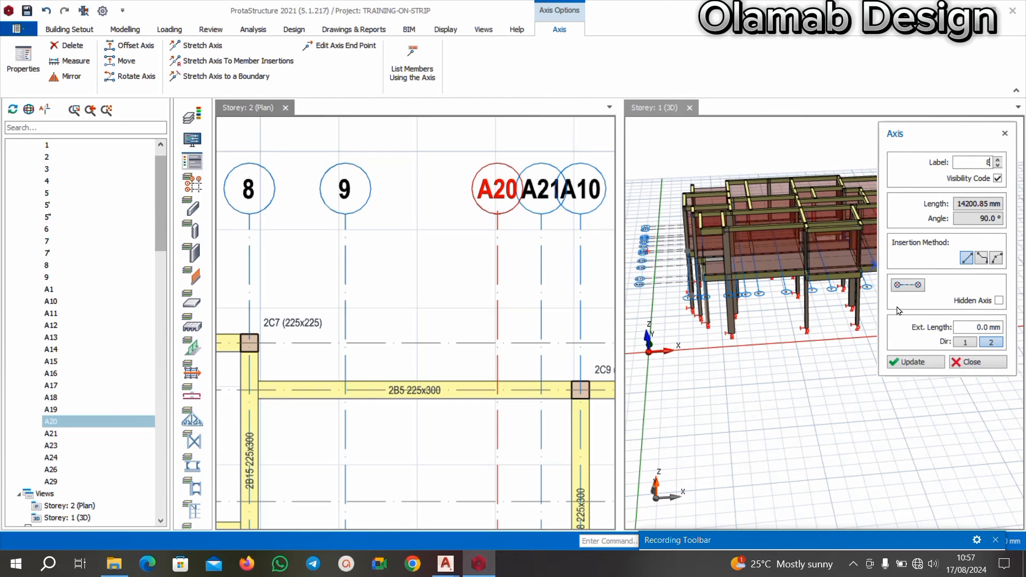
pyautogui.click(912, 363)
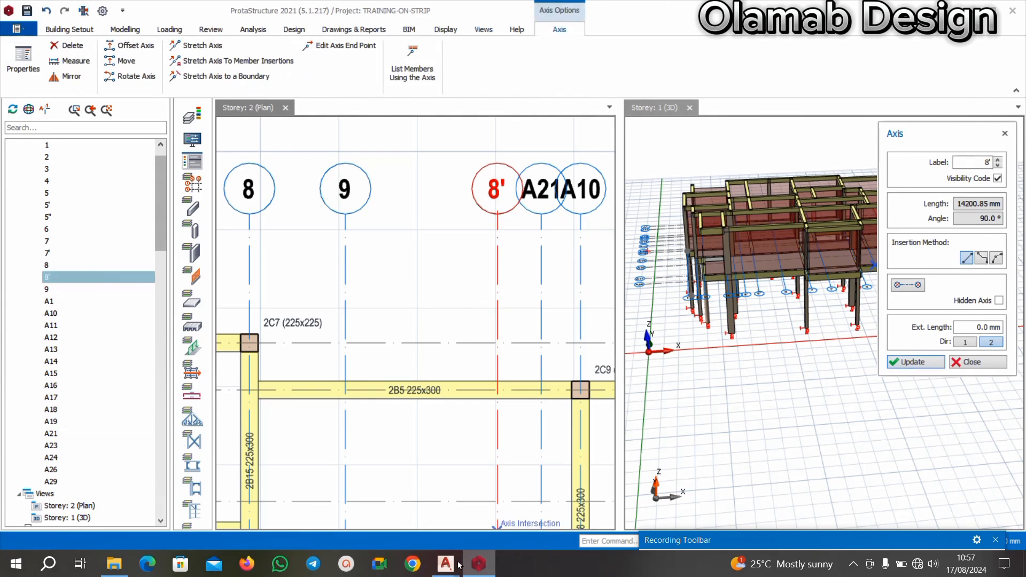
# Check the gridline following 8' in the AutoCAD drawing and relabel the matching ProtaStructure axis A21 as 8".
pyautogui.moveTo(446, 564)
pyautogui.click(396, 531)
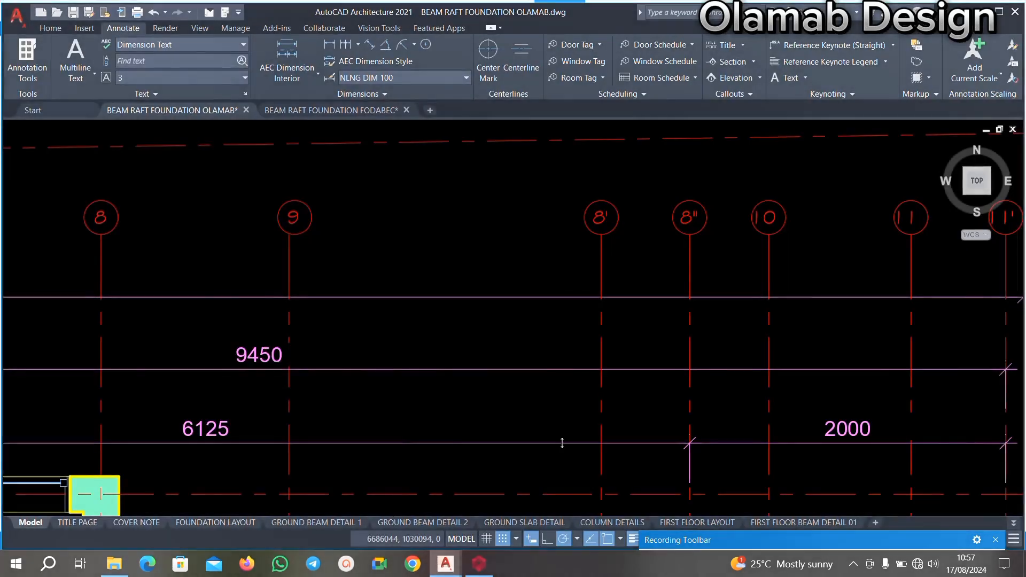
pyautogui.scroll(-2, 657, 305)
pyautogui.scroll(5, 710, 271)
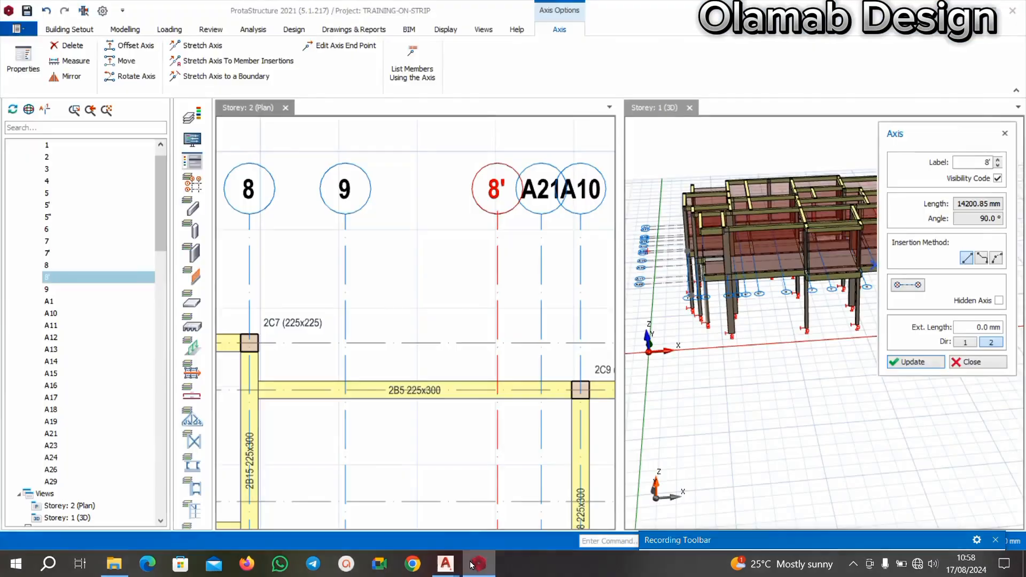
pyautogui.click(479, 564)
pyautogui.scroll(3, 544, 225)
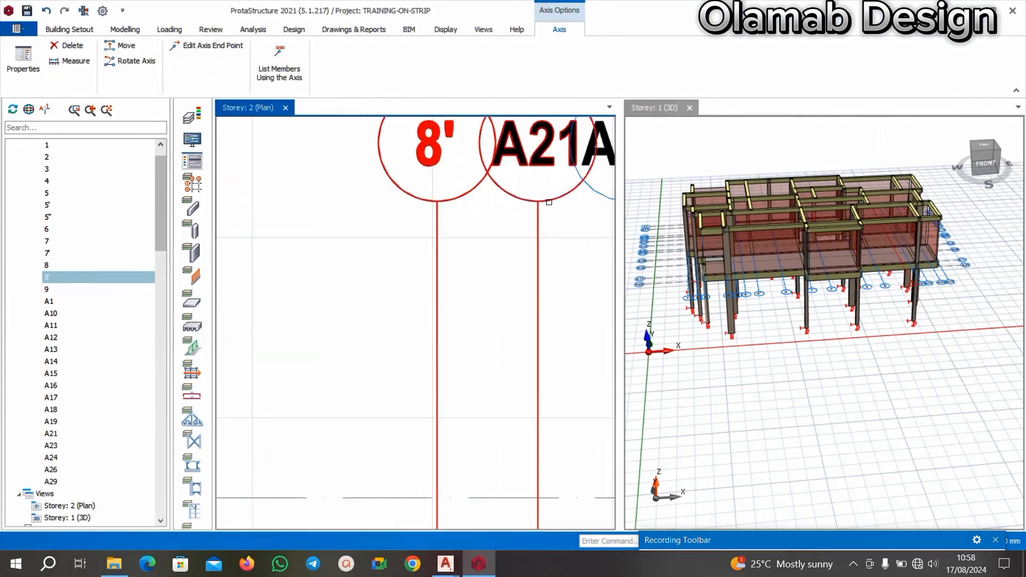
pyautogui.rightClick(546, 199)
pyautogui.click(595, 212)
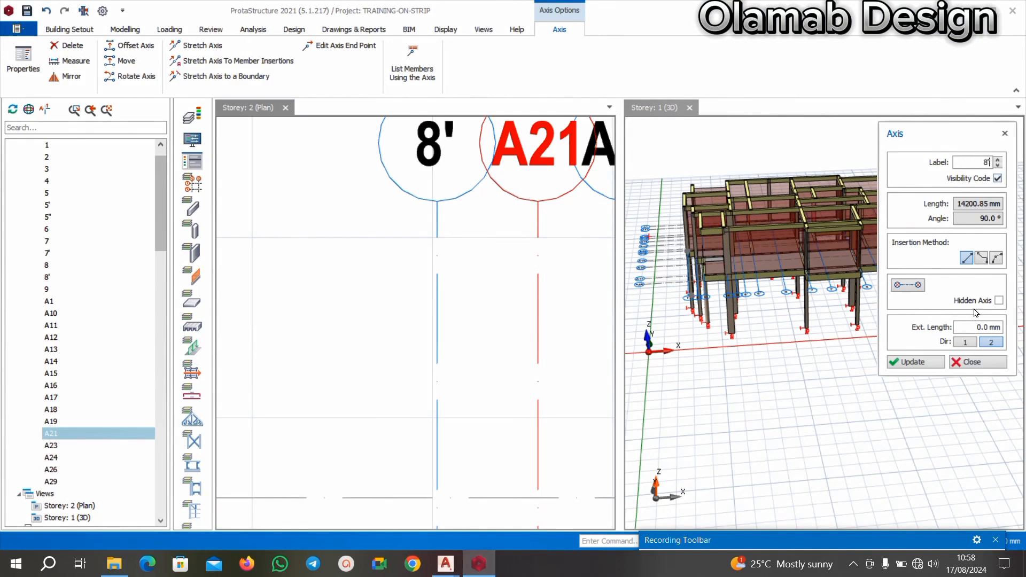
pyautogui.click(914, 362)
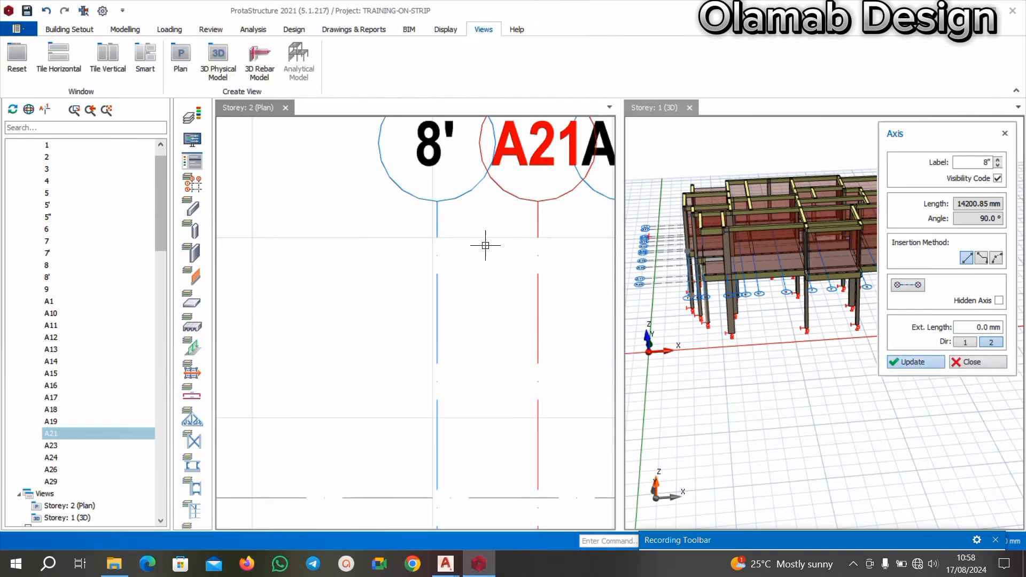
pyautogui.scroll(-3, 484, 243)
pyautogui.press('Escape')
# Relabel axis A10, the vertical axis through column 2C9, as 10.
pyautogui.scroll(1, 561, 223)
pyautogui.moveTo(561, 223); pyautogui.dragTo(538, 220, button='middle')
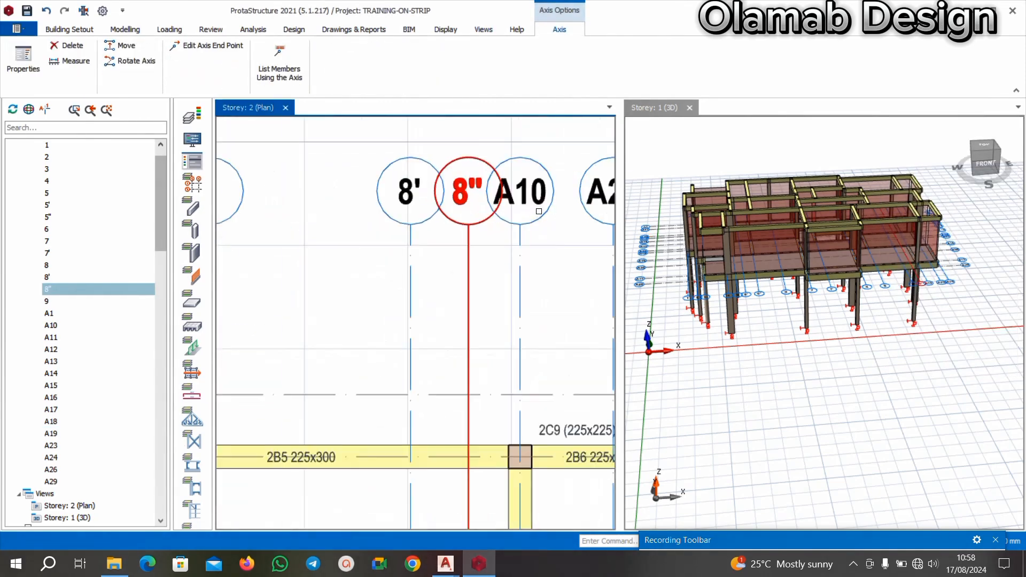
pyautogui.rightClick(538, 220)
pyautogui.click(561, 228)
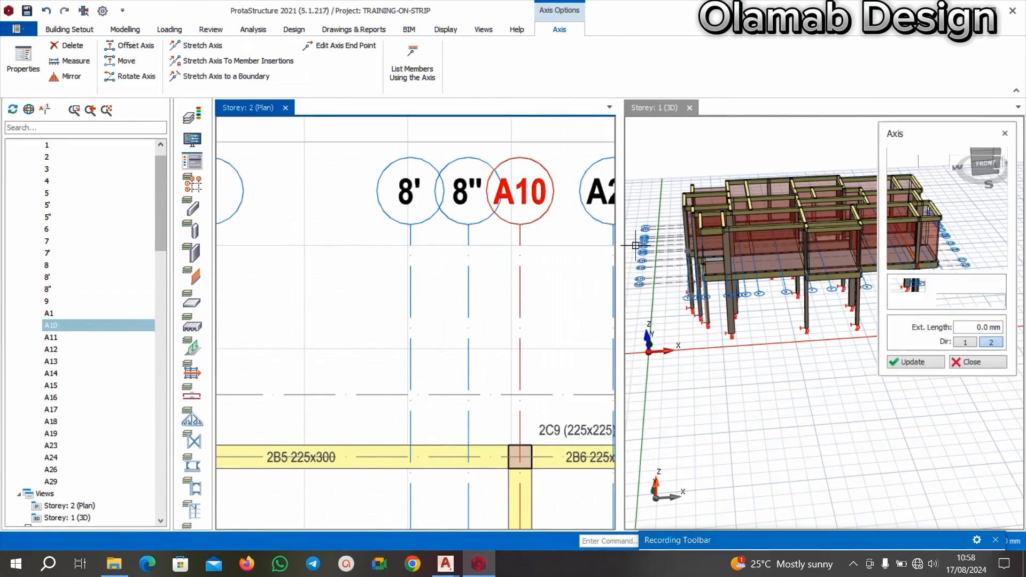
pyautogui.click(960, 166)
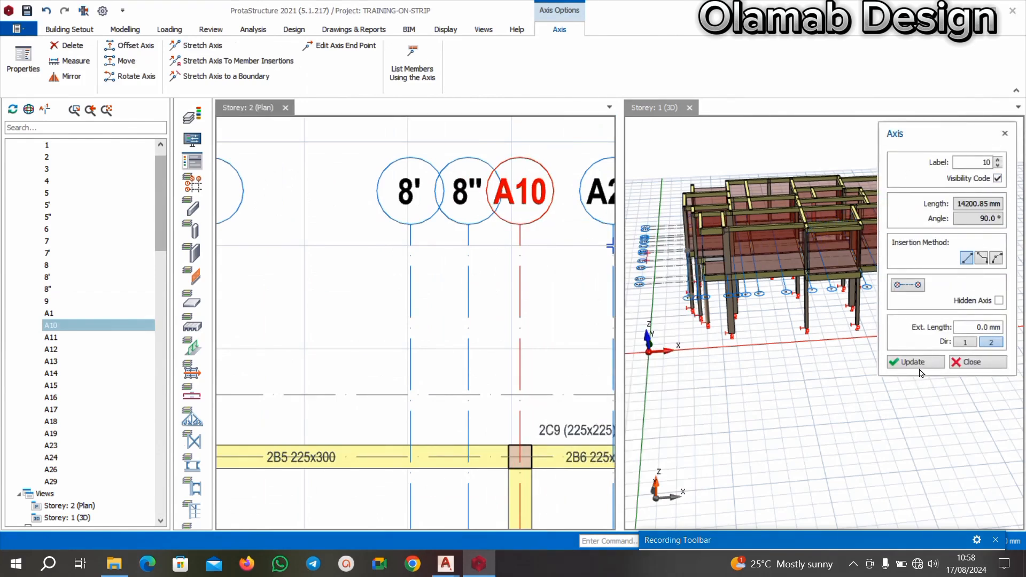
pyautogui.click(903, 368)
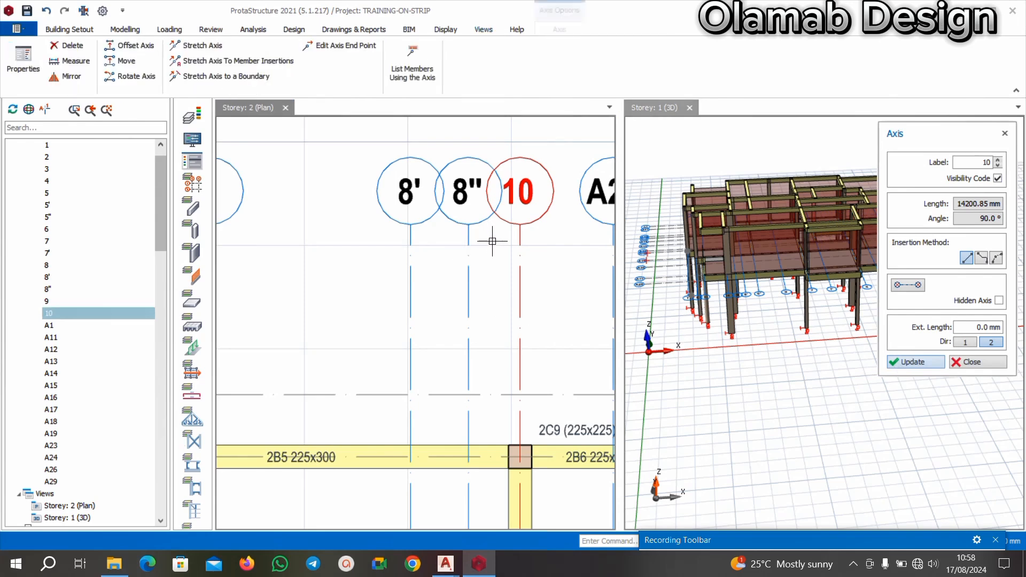
# Check the gridline labels following 10 in the AutoCAD drawing and return to axis A23 on the ProtaStructure Storey 2 plan.
pyautogui.scroll(-5, 494, 241)
pyautogui.scroll(6, 522, 250)
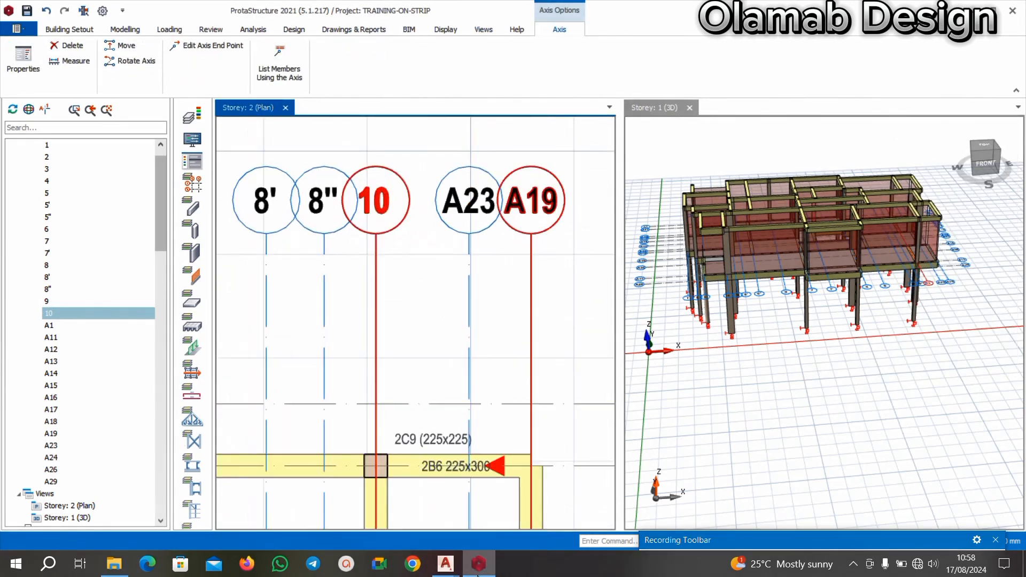
pyautogui.click(449, 564)
pyautogui.click(397, 510)
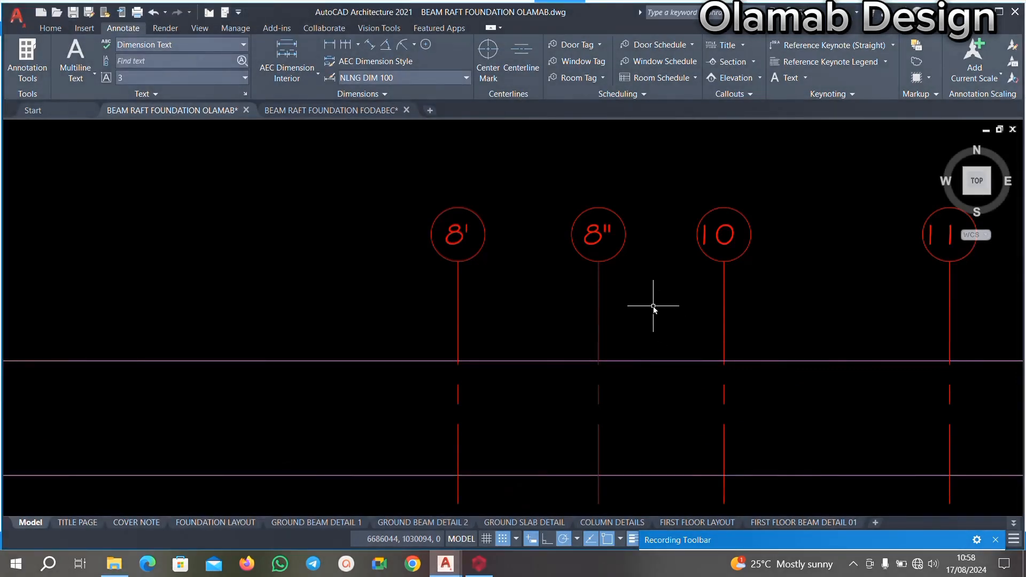
pyautogui.scroll(-3, 652, 277)
pyautogui.scroll(2, 637, 229)
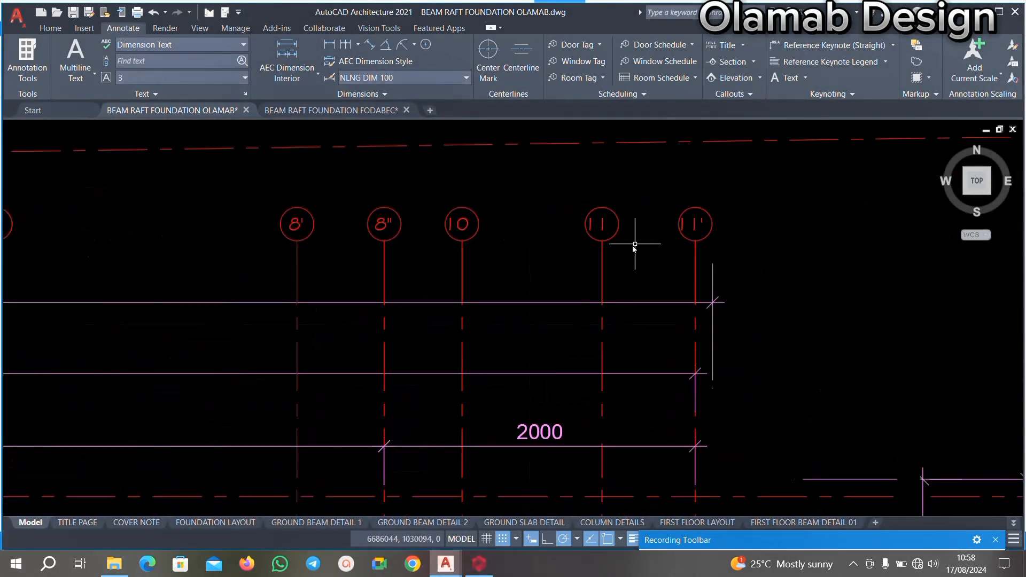
pyautogui.click(479, 564)
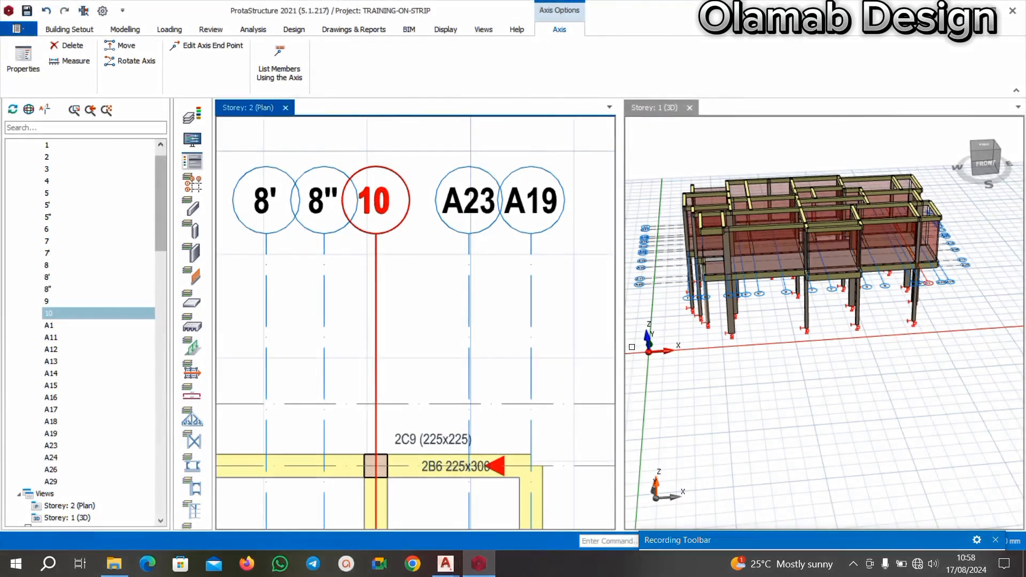
# Relabel axis A23, the vertical axis immediately after 10, as 11.
pyautogui.rightClick(478, 225)
pyautogui.click(518, 235)
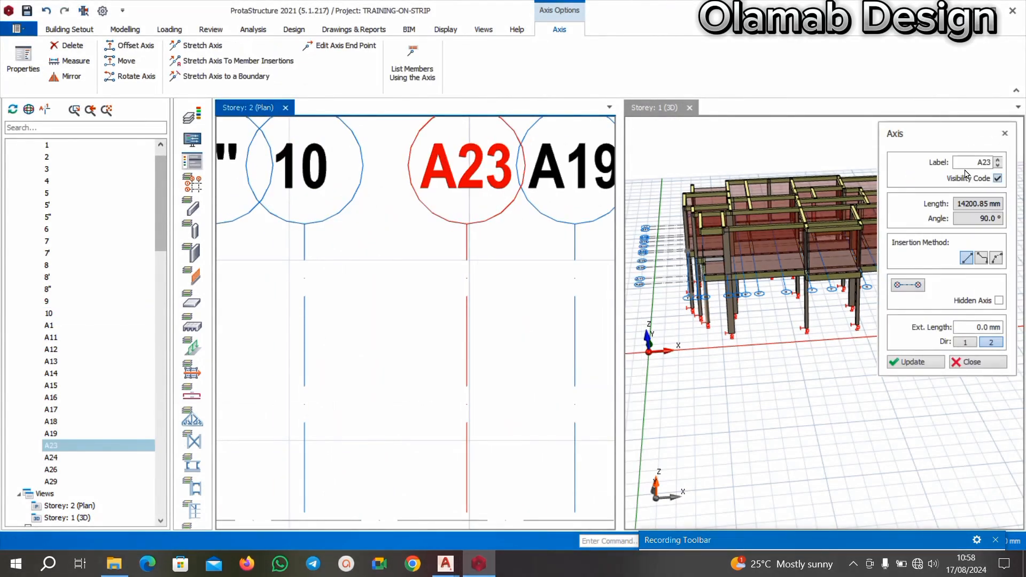
pyautogui.click(962, 161)
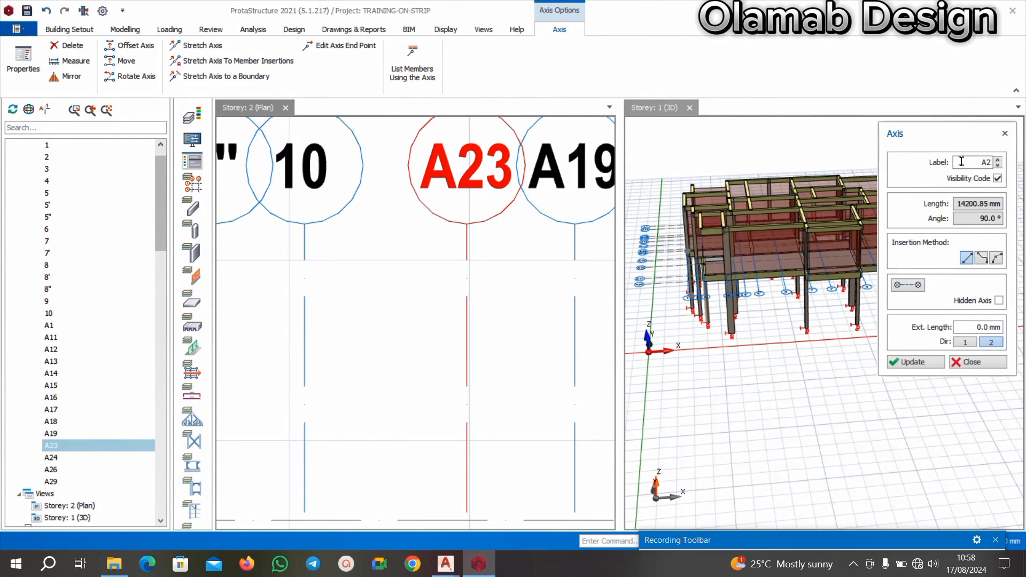
pyautogui.click(921, 362)
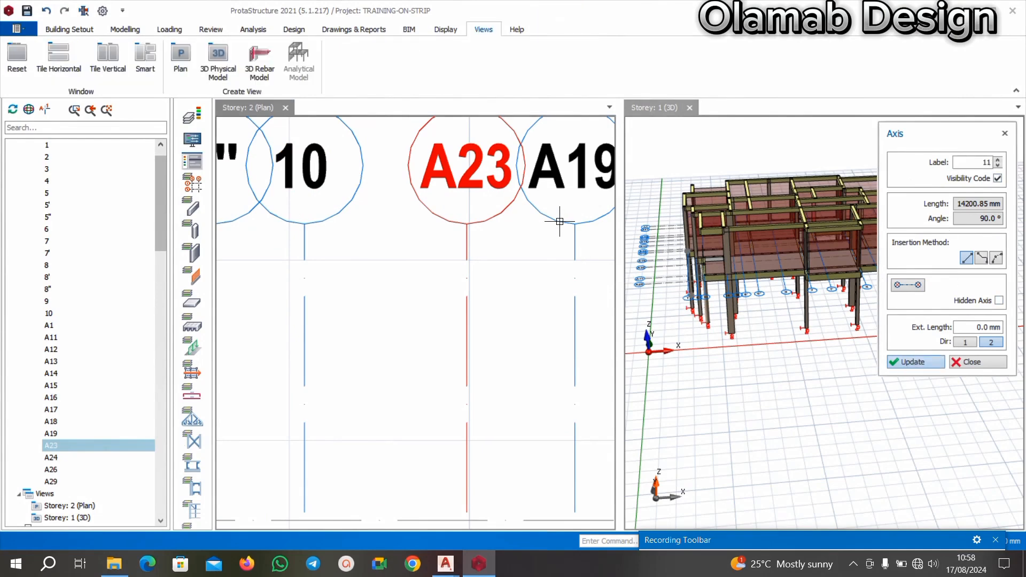
pyautogui.press('Escape')
# Relabel axis A19, the last vertical axis after 11, as 11'.
pyautogui.scroll(-2, 564, 262)
pyautogui.scroll(3, 580, 235)
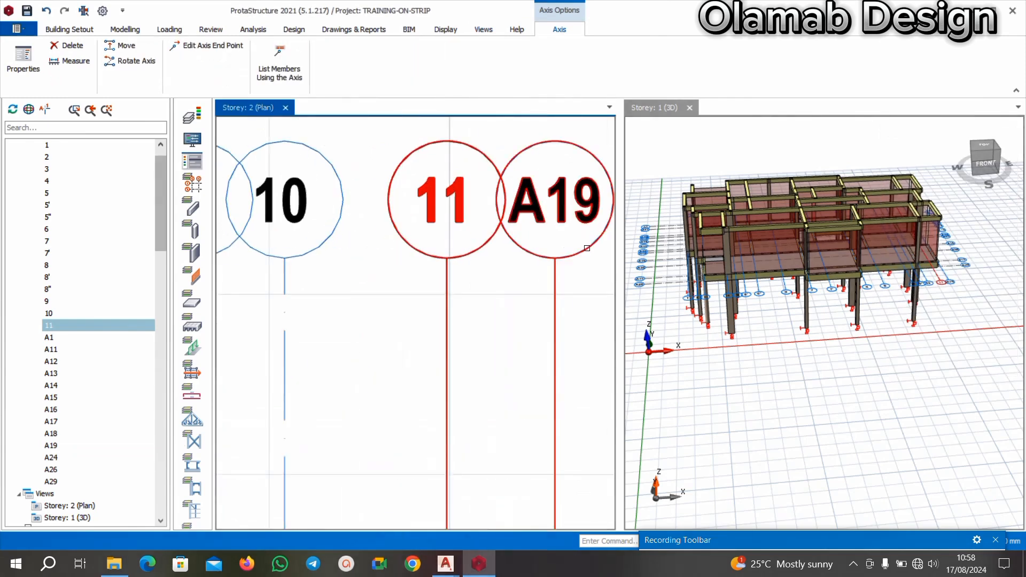
pyautogui.rightClick(586, 248)
pyautogui.click(620, 257)
pyautogui.click(962, 161)
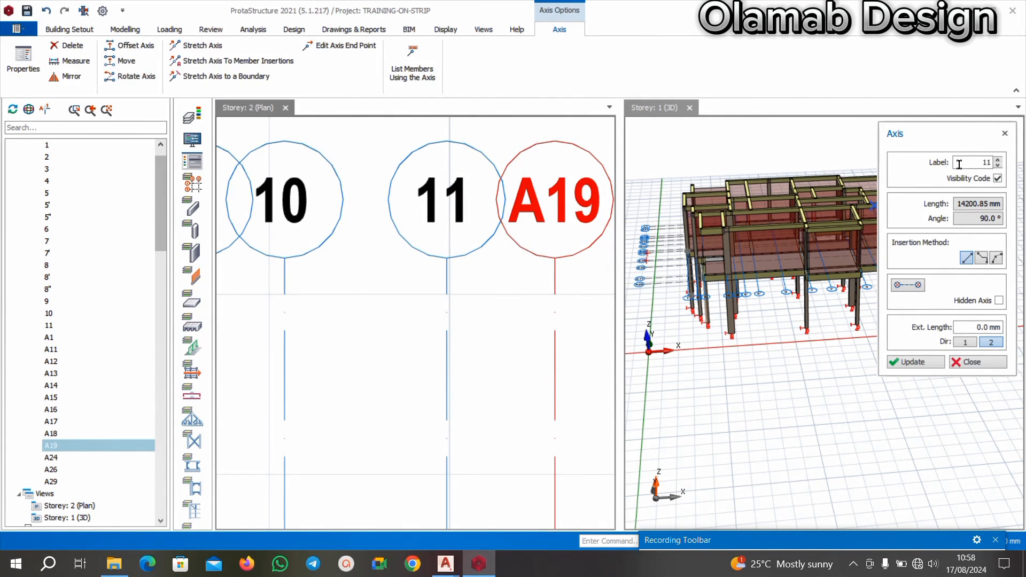
pyautogui.click(908, 363)
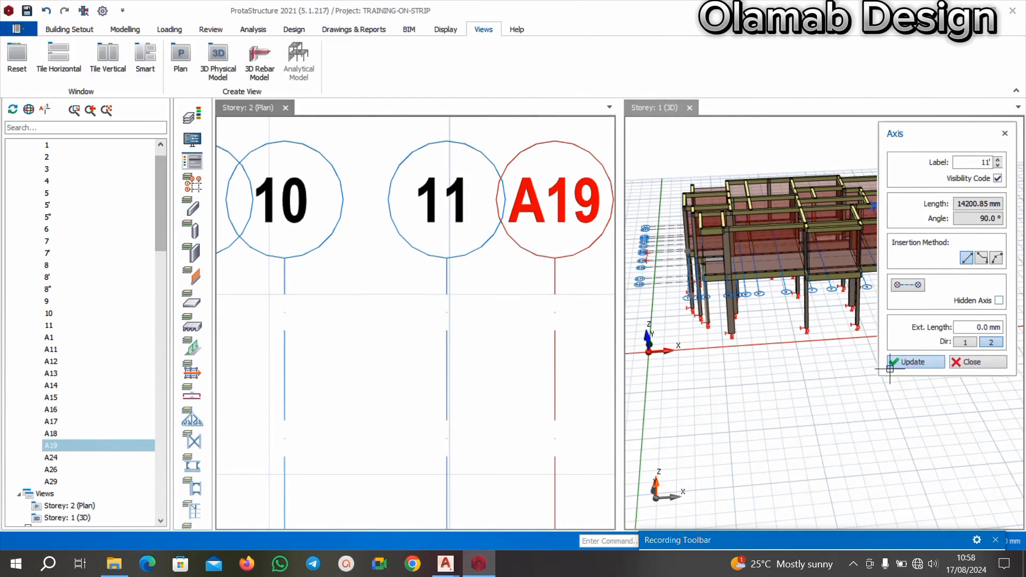
pyautogui.click(972, 364)
# Switch to the AutoCAD floor plan and examine the lettered labels of the horizontal gridlines, starting from the uppermost one.
pyautogui.scroll(-11, 555, 256)
pyautogui.scroll(4, 376, 265)
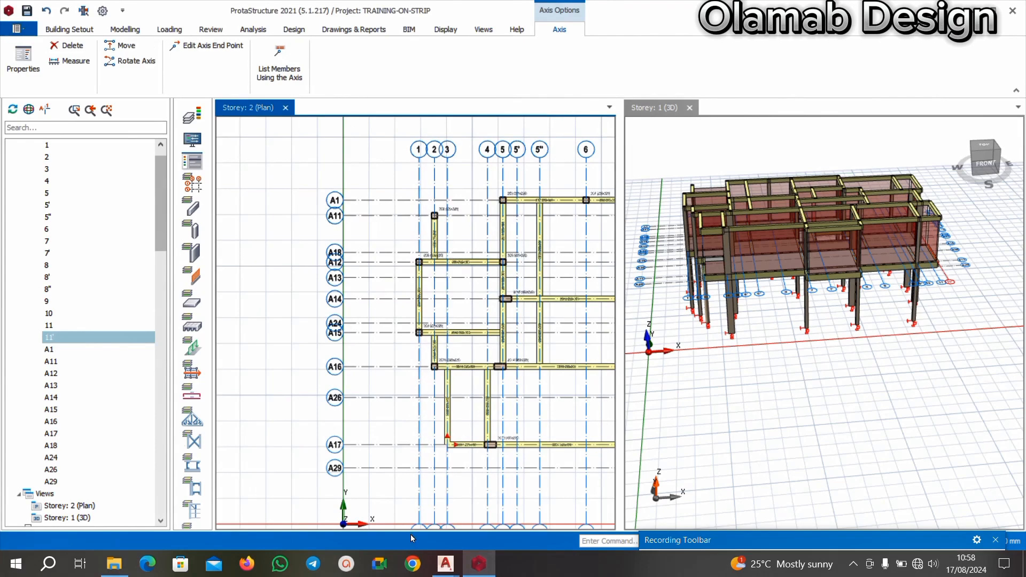
pyautogui.moveTo(445, 562)
pyautogui.click(377, 506)
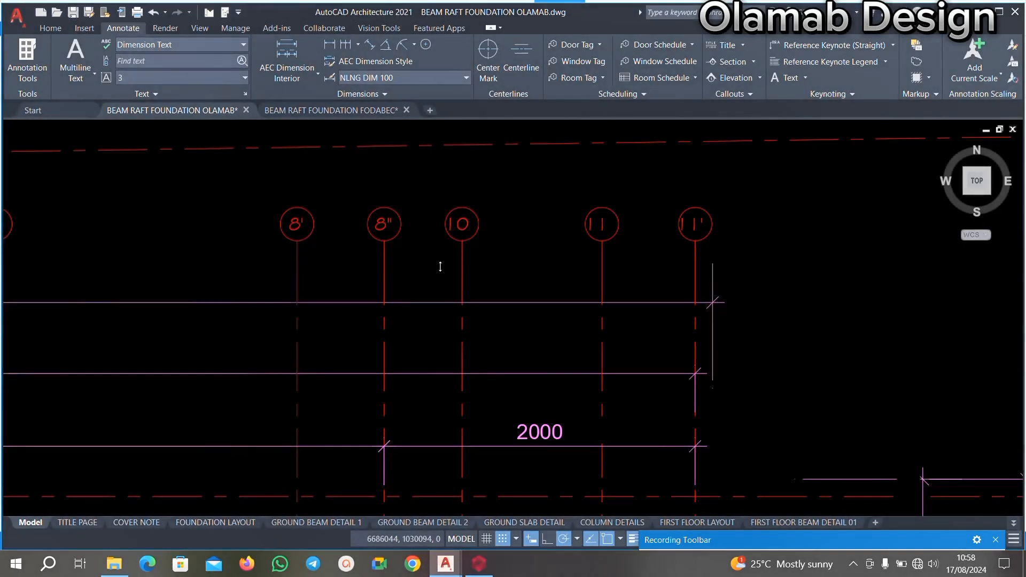
pyautogui.scroll(-10, 440, 266)
pyautogui.scroll(7, 295, 221)
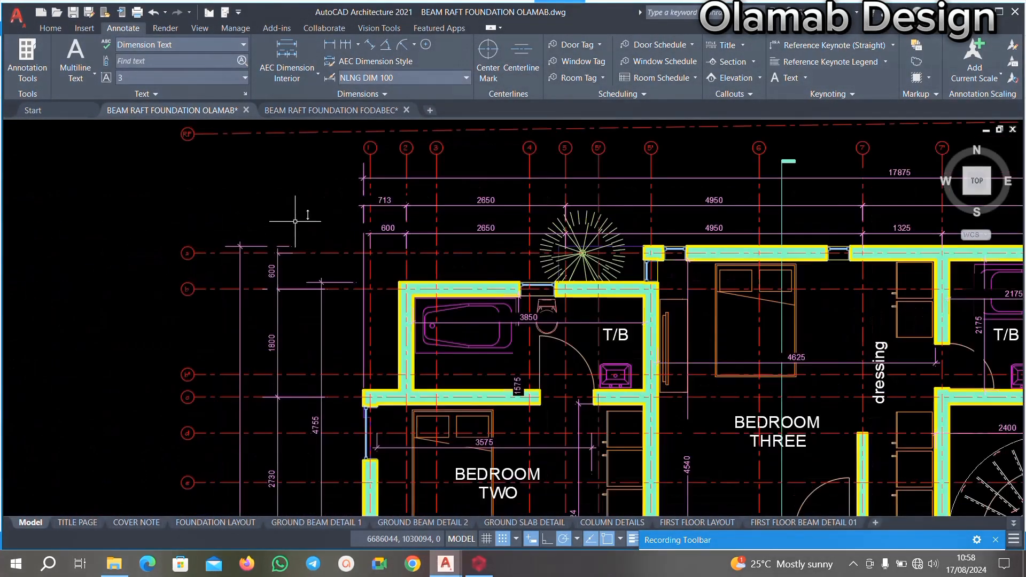
pyautogui.scroll(-4, 295, 221)
pyautogui.scroll(8, 264, 191)
pyautogui.scroll(-4, 326, 300)
pyautogui.scroll(2, 429, 301)
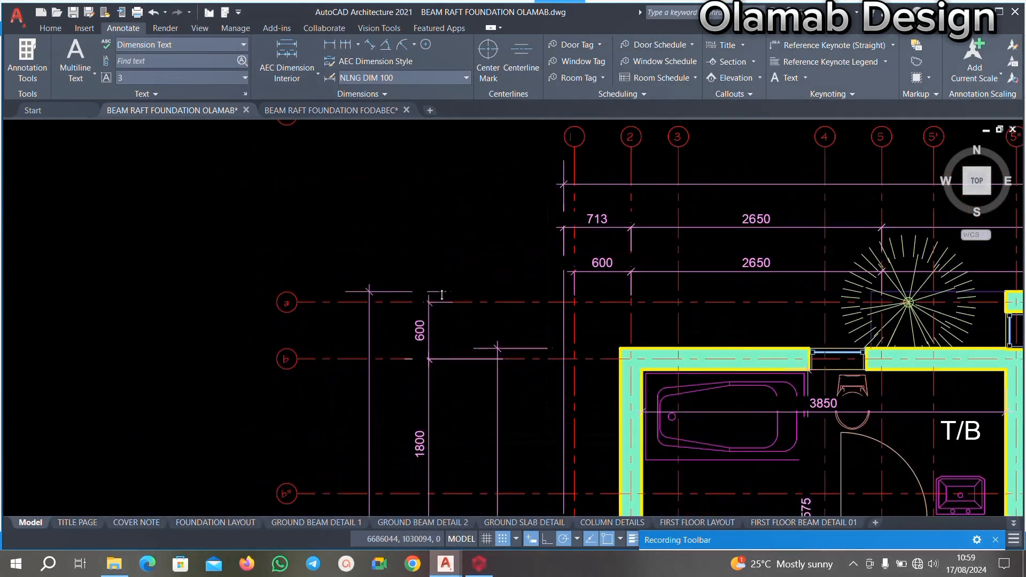
pyautogui.scroll(-4, 442, 294)
pyautogui.scroll(5, 414, 312)
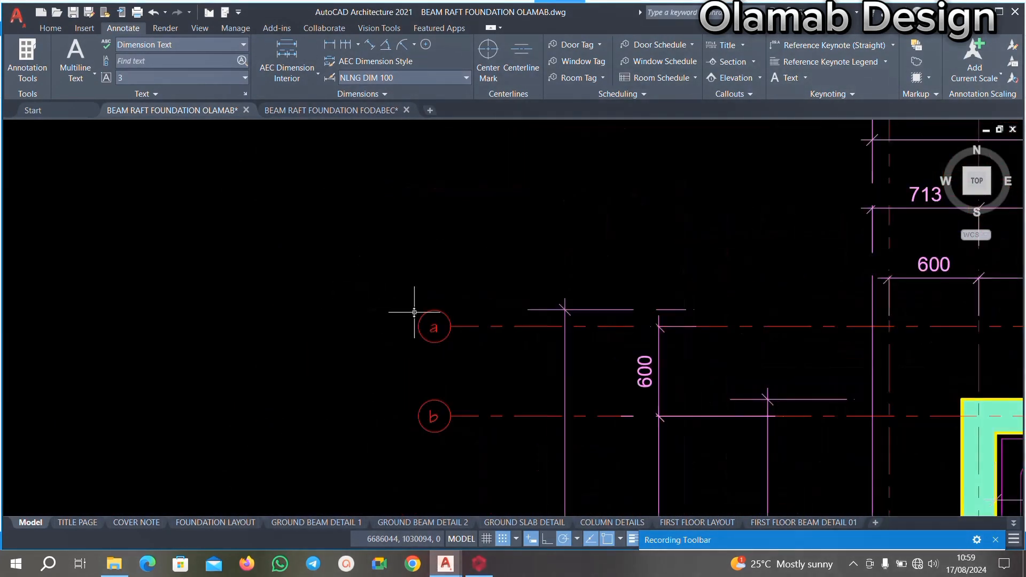
pyautogui.scroll(-4, 436, 264)
pyautogui.scroll(4, 432, 310)
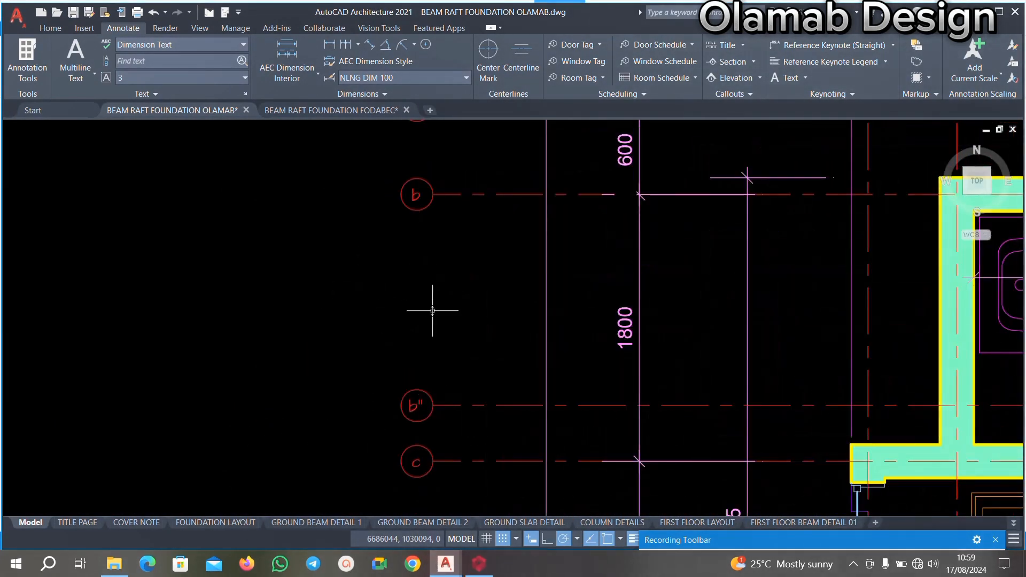
pyautogui.scroll(-4, 432, 310)
pyautogui.scroll(-1, 420, 248)
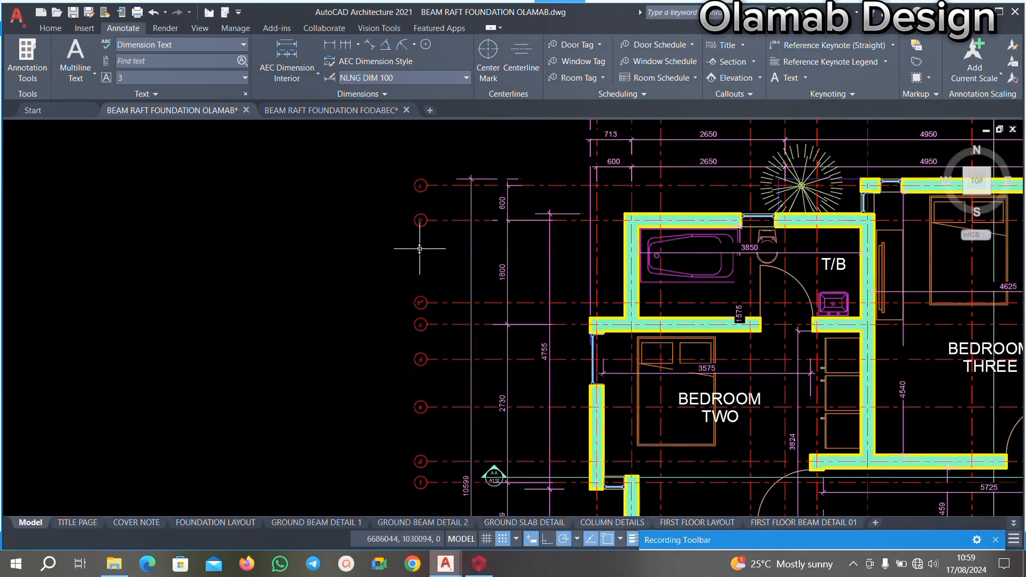
pyautogui.scroll(-1, 420, 249)
pyautogui.scroll(5, 412, 321)
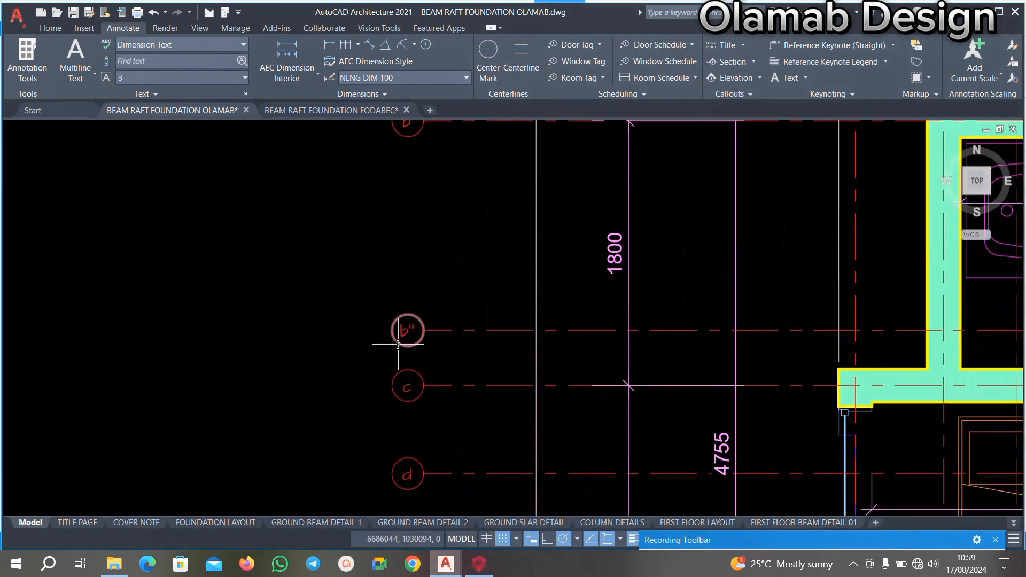
# Return to the ProtaStructure Storey 2 plan and relabel the uppermost horizontal axis, A1, as a.
pyautogui.click(468, 565)
pyautogui.scroll(2, 374, 229)
pyautogui.scroll(-2, 396, 227)
pyautogui.scroll(4, 359, 232)
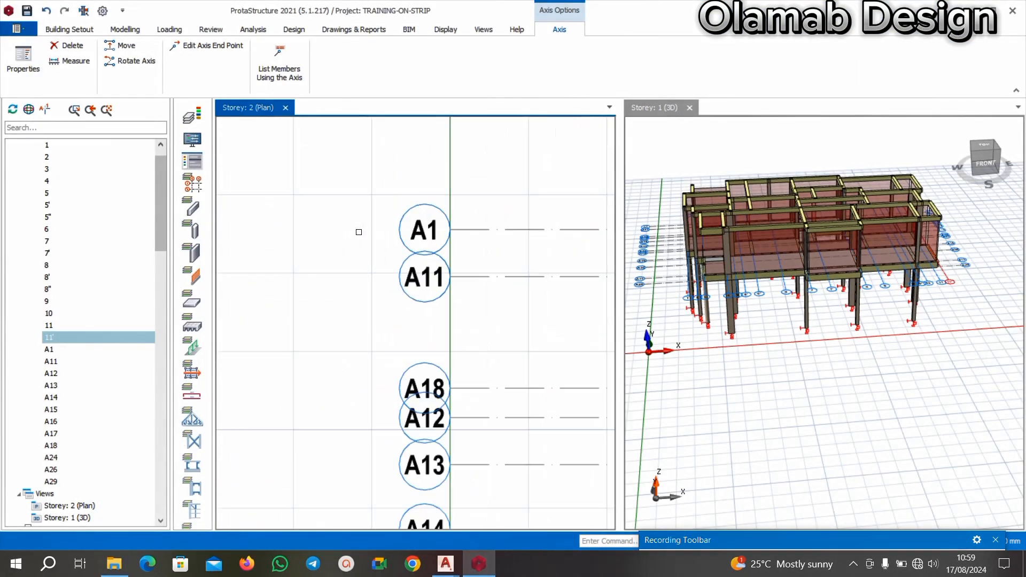
pyautogui.rightClick(409, 231)
pyautogui.click(470, 239)
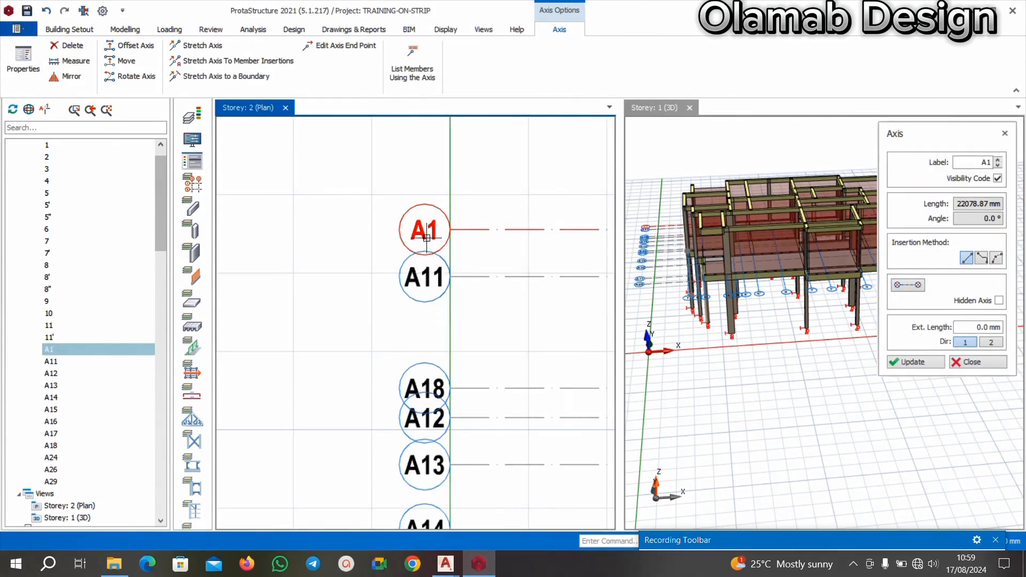
pyautogui.scroll(2, 434, 236)
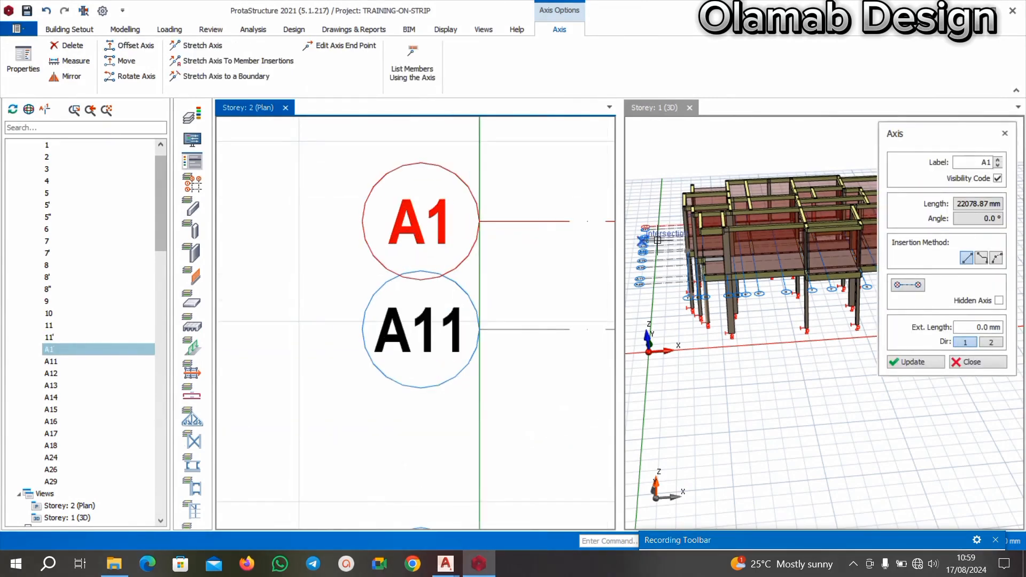
pyautogui.click(974, 160)
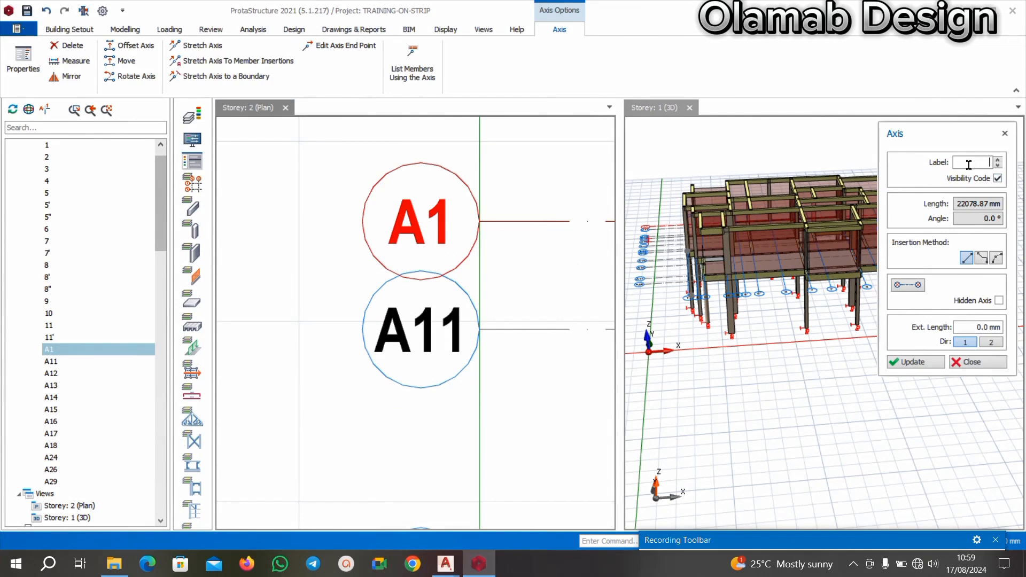
pyautogui.click(912, 363)
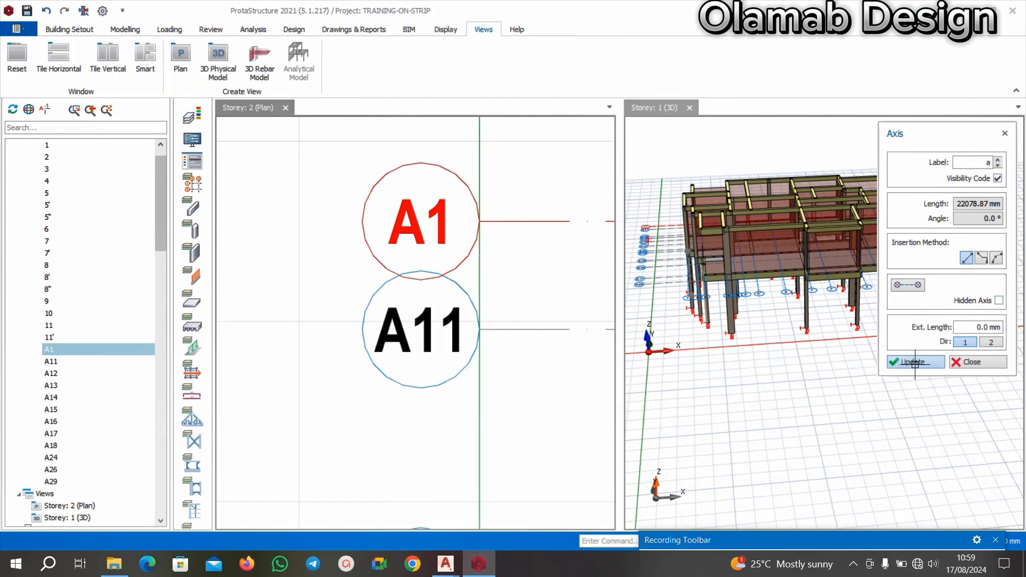
pyautogui.click(956, 363)
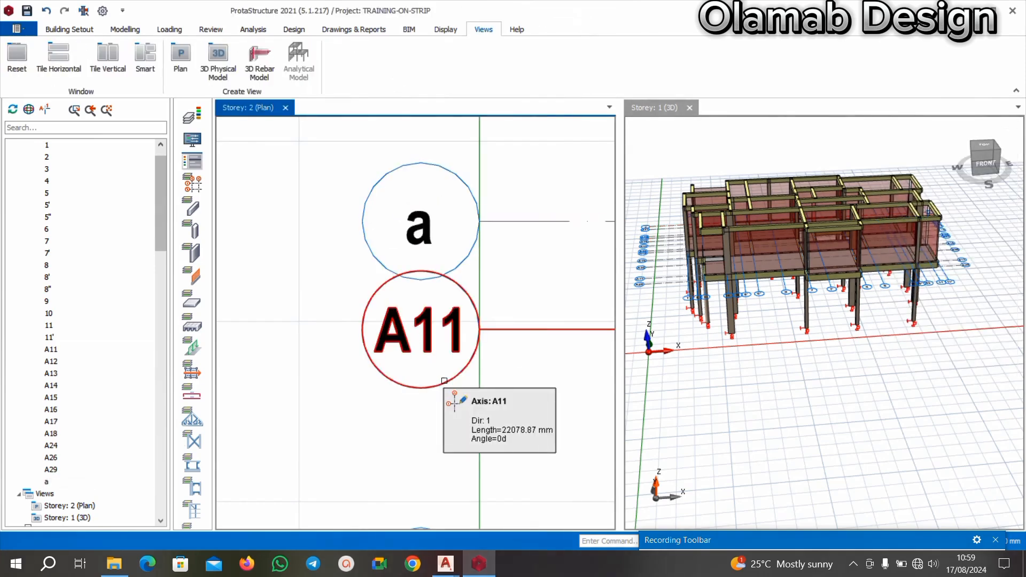
# Relabel axis A11, the horizontal axis directly below a, as b.
pyautogui.rightClick(446, 381)
pyautogui.click(487, 118)
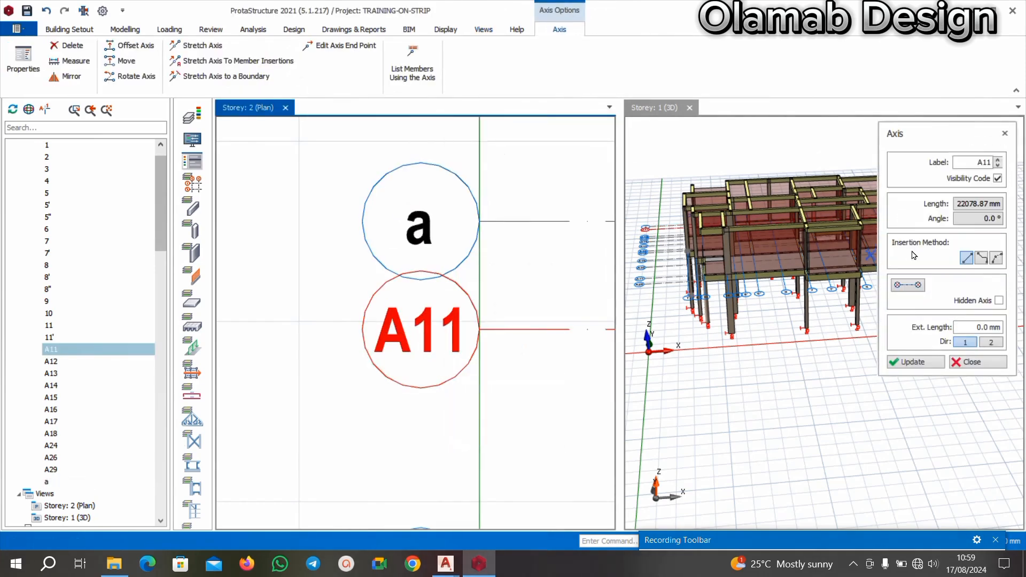
pyautogui.click(962, 165)
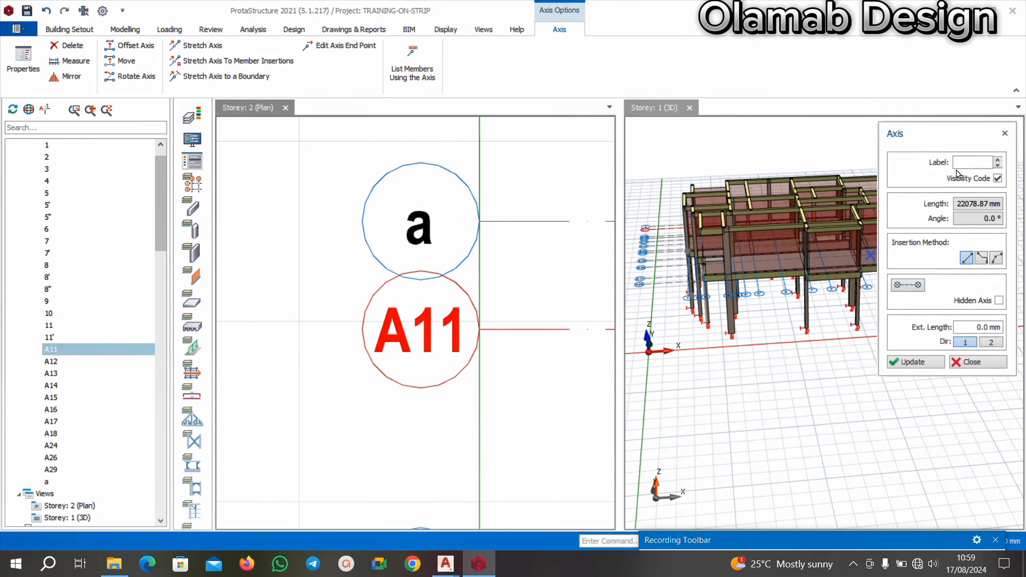
pyautogui.click(909, 364)
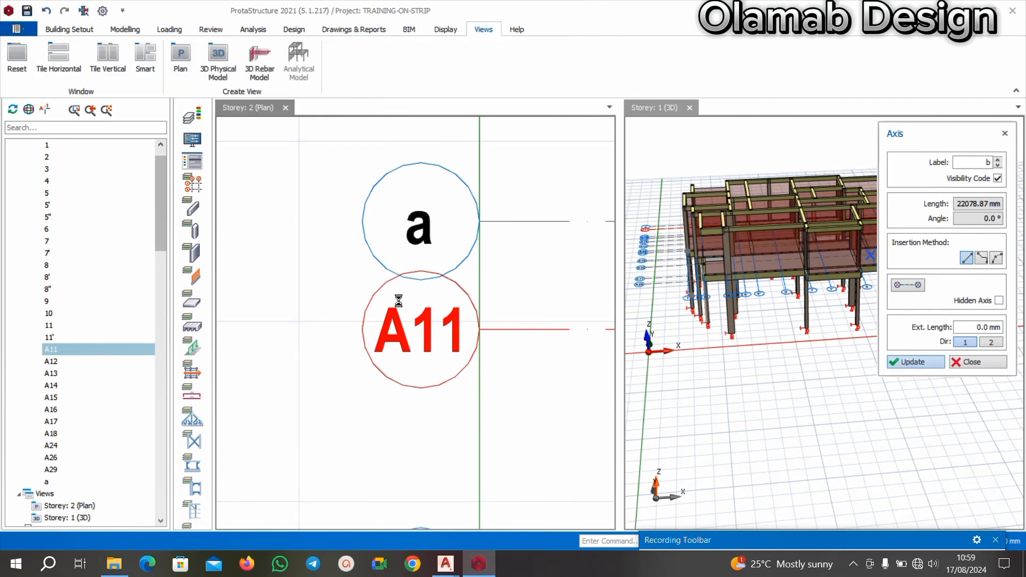
pyautogui.scroll(-3, 422, 269)
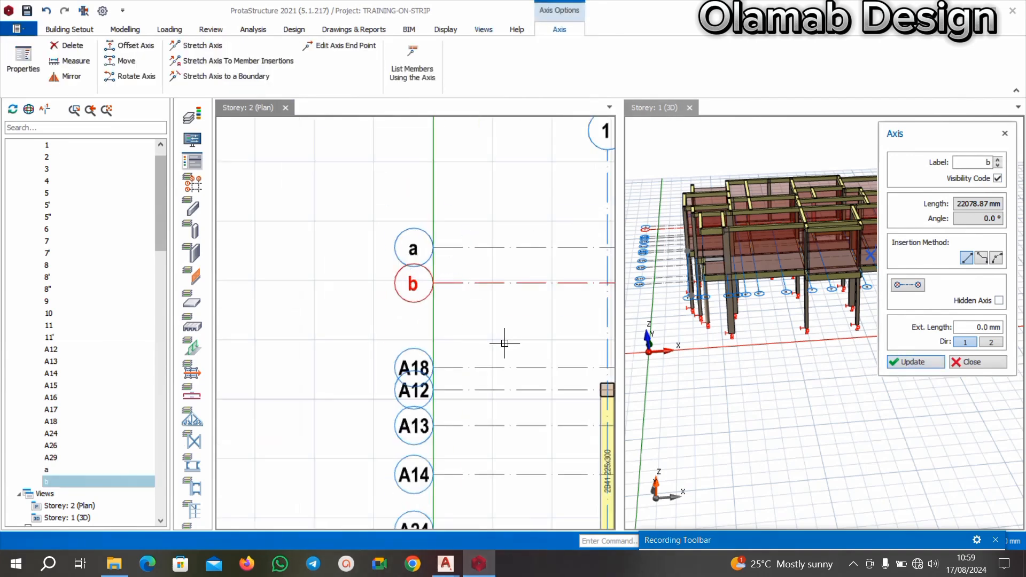
# Relabel axis A18, the horizontal axis between b and A12, as b".
pyautogui.click(422, 370)
pyautogui.scroll(3, 423, 370)
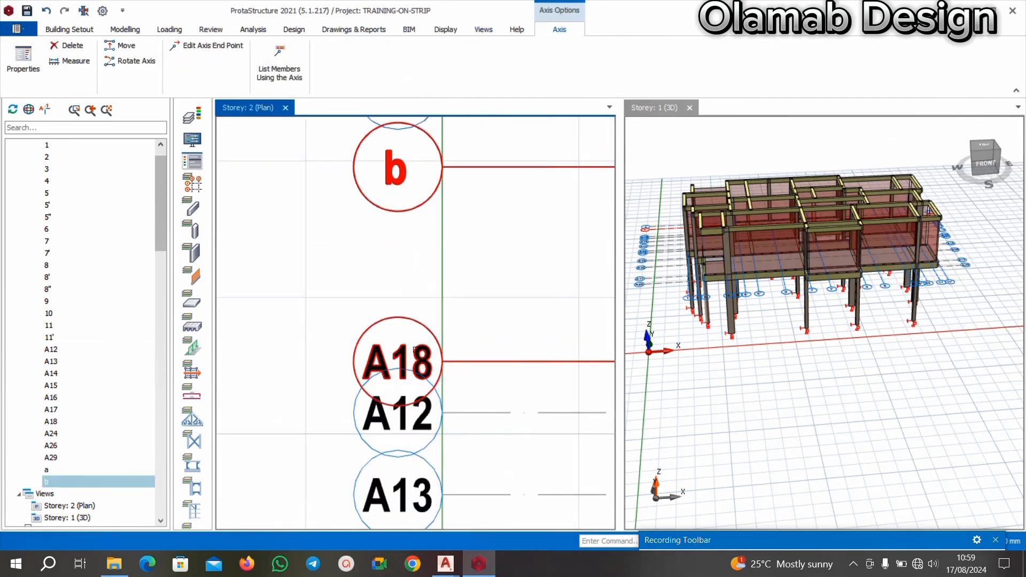
pyautogui.rightClick(580, 361)
pyautogui.click(609, 85)
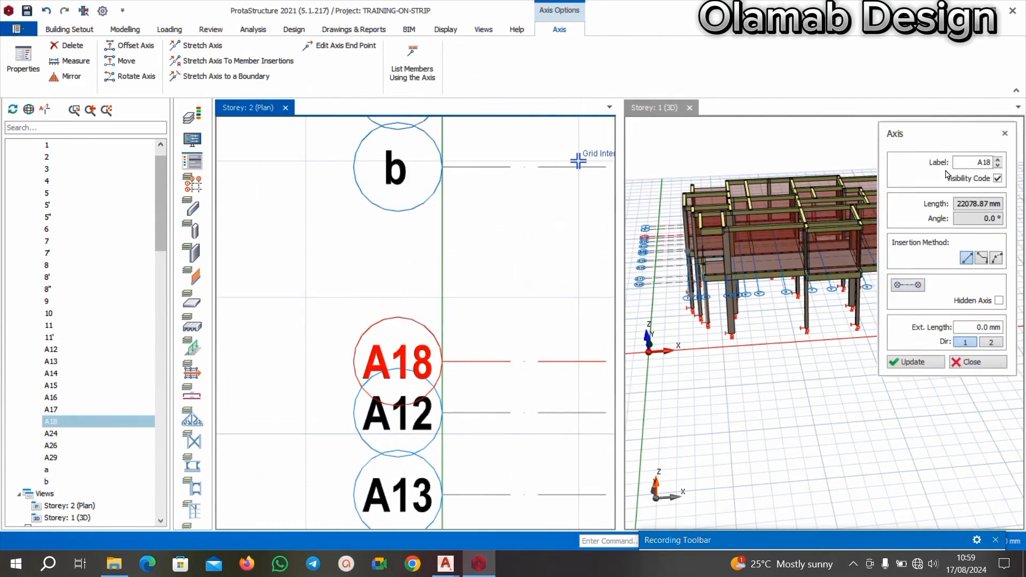
pyautogui.click(957, 164)
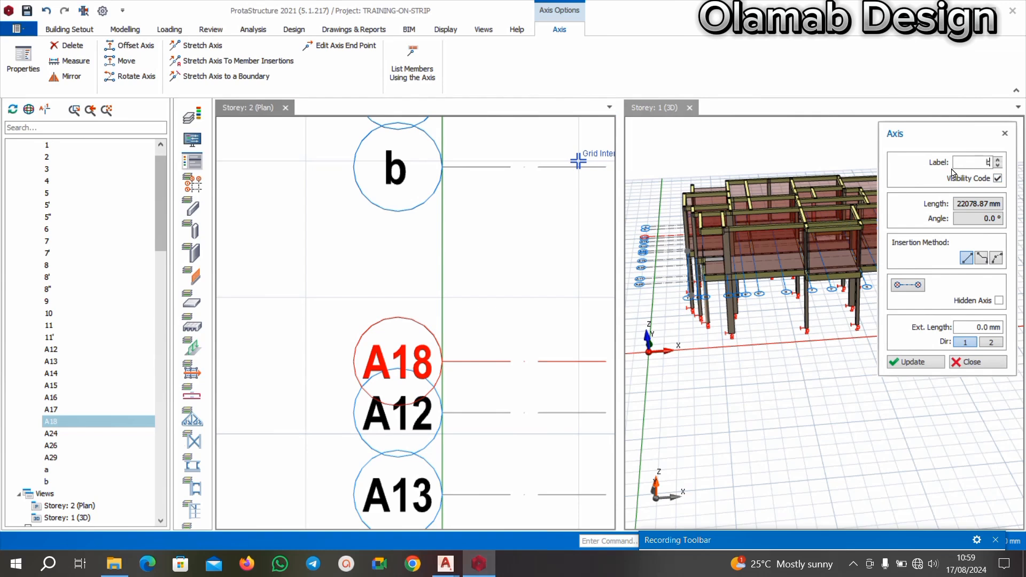
pyautogui.click(916, 362)
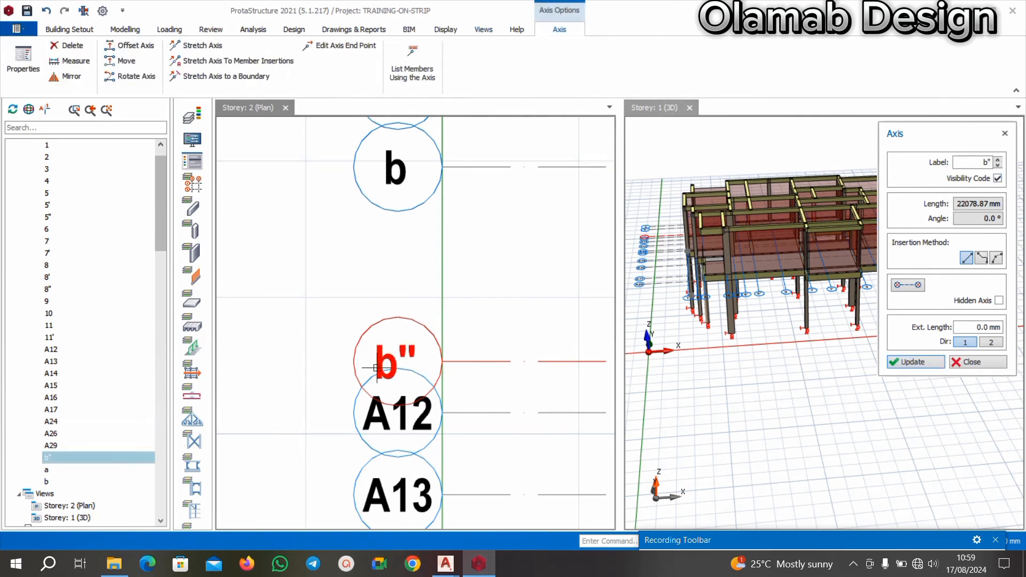
pyautogui.click(972, 366)
# Switch to the AutoCAD floor plan and examine the order of the horizontal gridline labels following b".
pyautogui.scroll(-1, 513, 344)
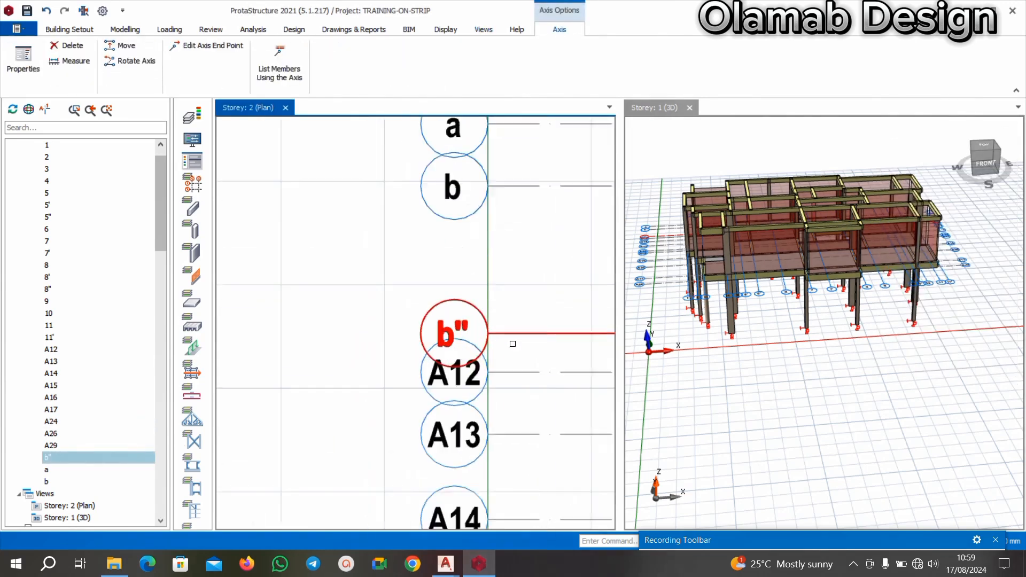
pyautogui.scroll(2, 510, 345)
pyautogui.moveTo(458, 572)
pyautogui.click(402, 512)
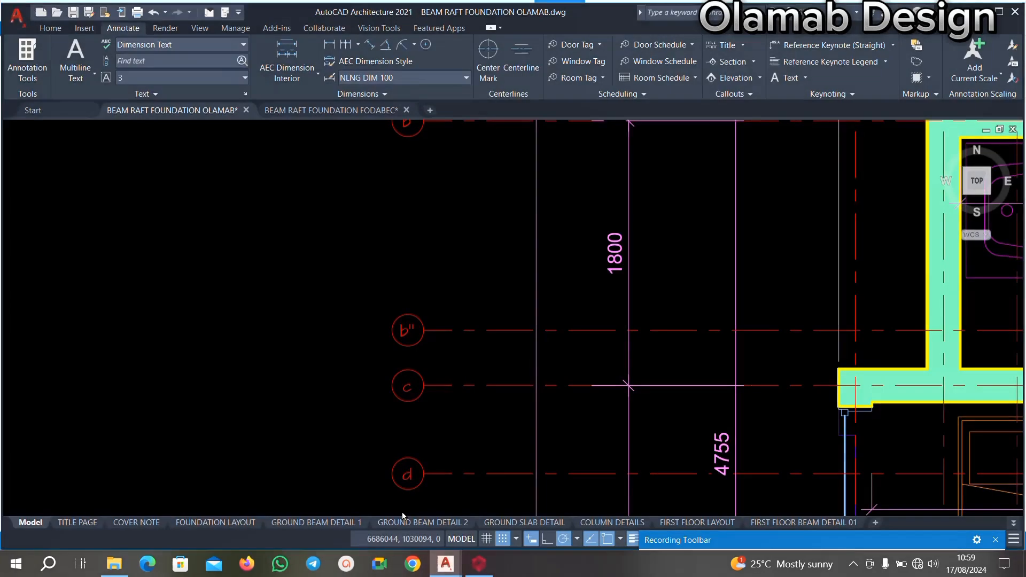
pyautogui.scroll(-1, 458, 325)
pyautogui.scroll(2, 452, 358)
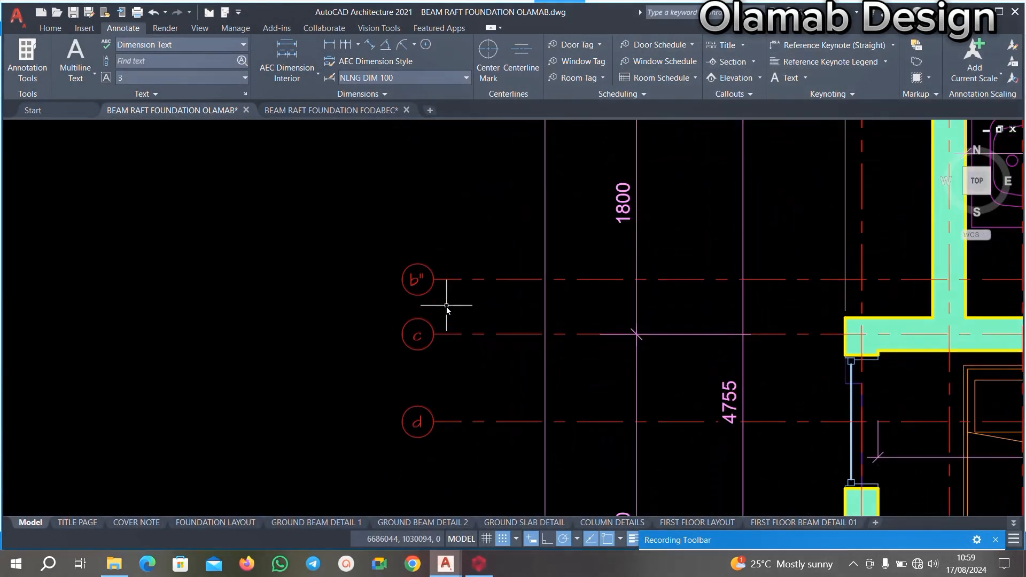
pyautogui.scroll(-1, 448, 305)
pyautogui.moveTo(461, 381); pyautogui.dragTo(438, 304, button='middle')
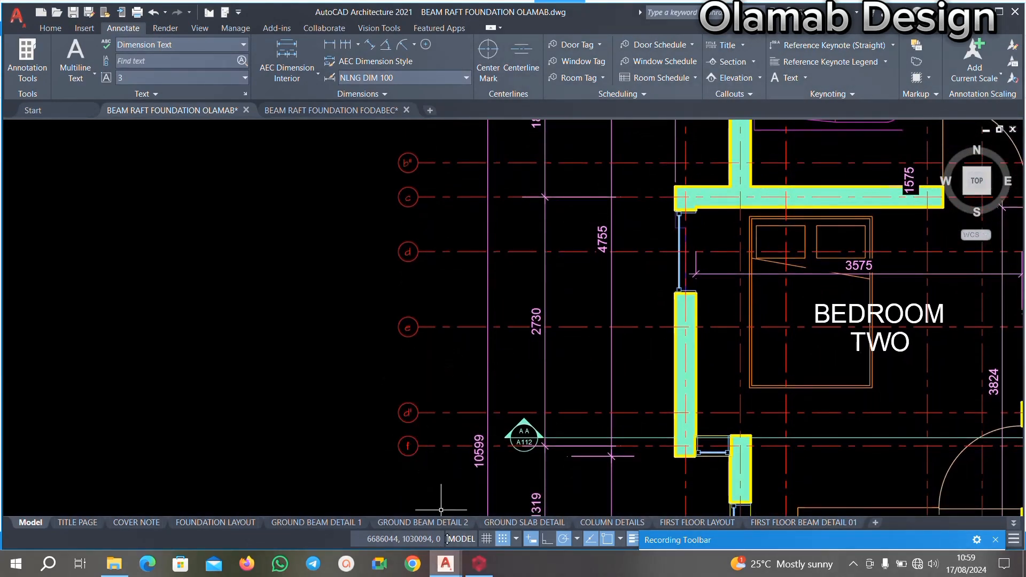
pyautogui.scroll(5, 406, 409)
pyautogui.scroll(-3, 425, 364)
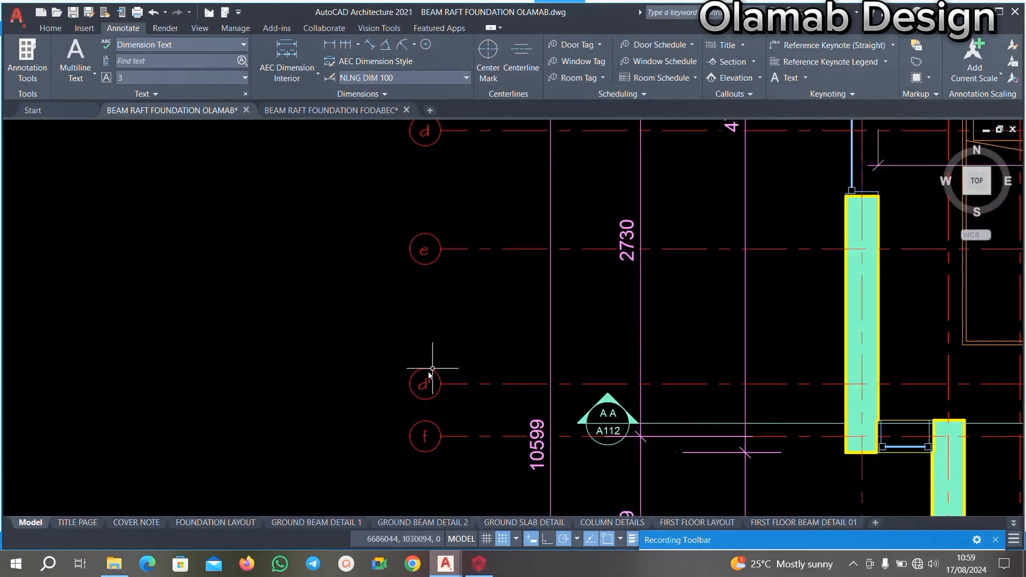
pyautogui.scroll(-4, 432, 368)
pyautogui.scroll(5, 458, 224)
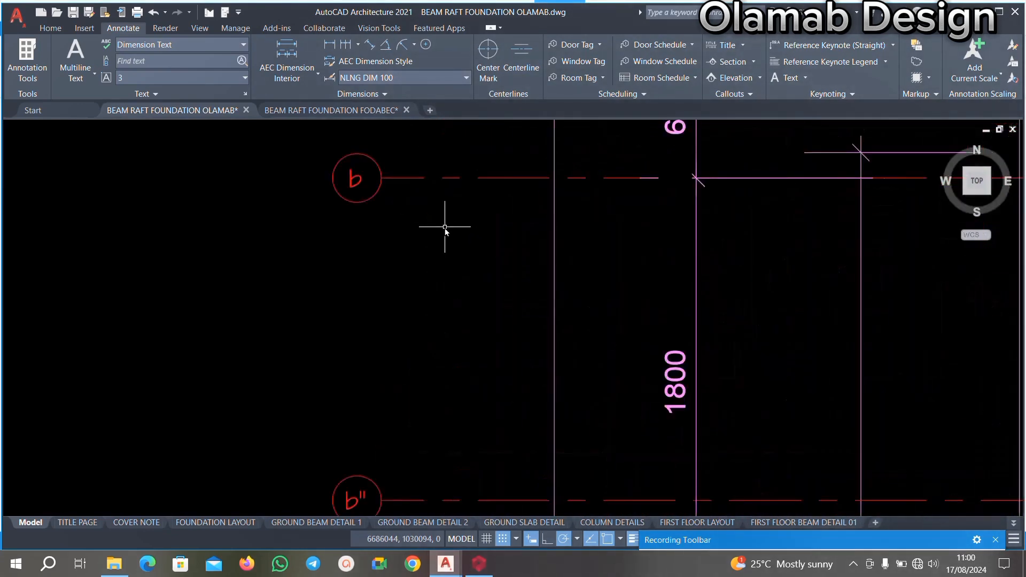
pyautogui.scroll(-5, 417, 321)
pyautogui.scroll(4, 448, 312)
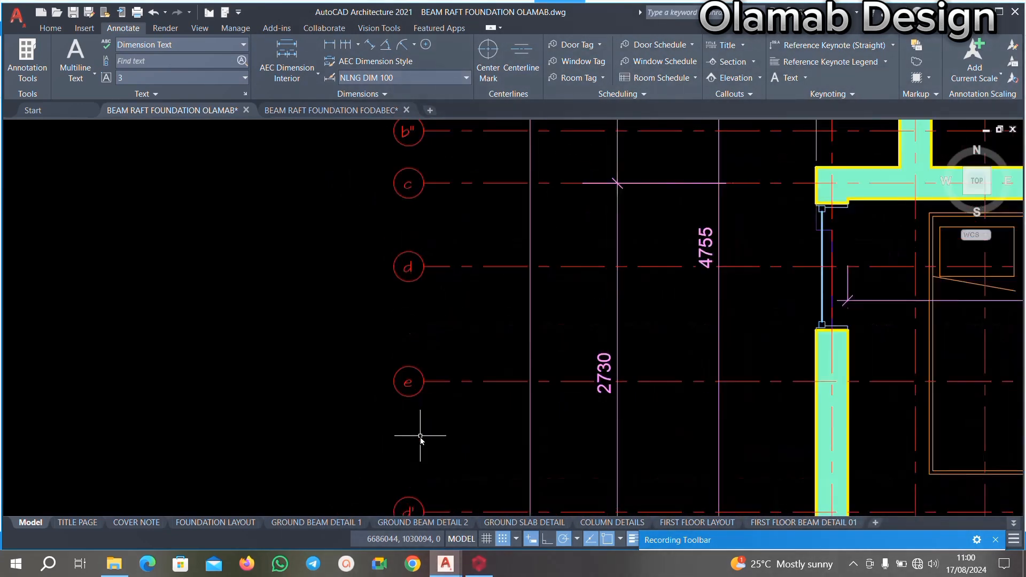
# Return to the ProtaStructure Storey 2 plan and relabel axis A12, the horizontal axis directly below b", as c.
pyautogui.scroll(2, 421, 436)
pyautogui.scroll(-2, 428, 355)
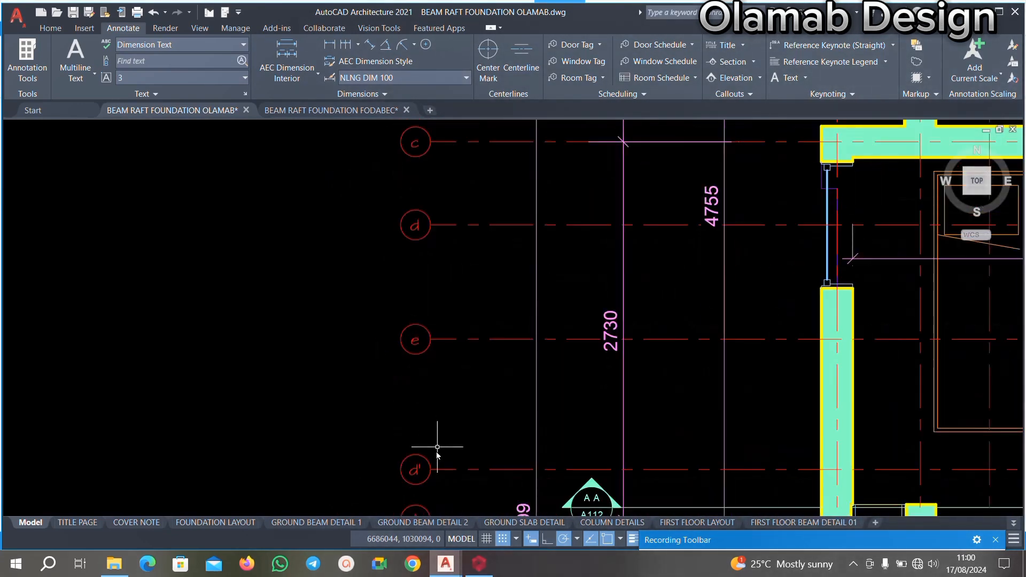
pyautogui.click(481, 563)
pyautogui.scroll(4, 474, 395)
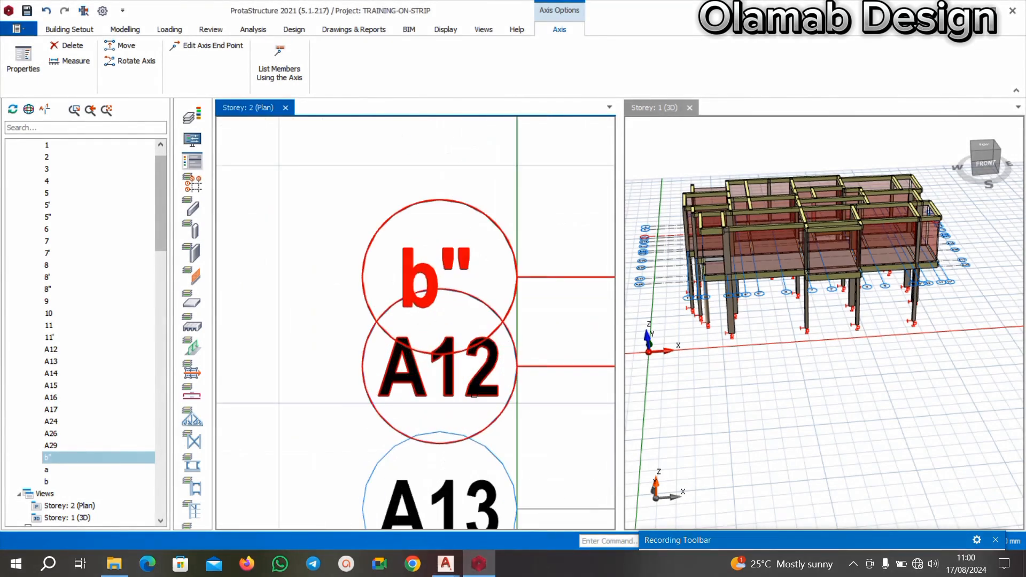
pyautogui.rightClick(474, 394)
pyautogui.click(497, 131)
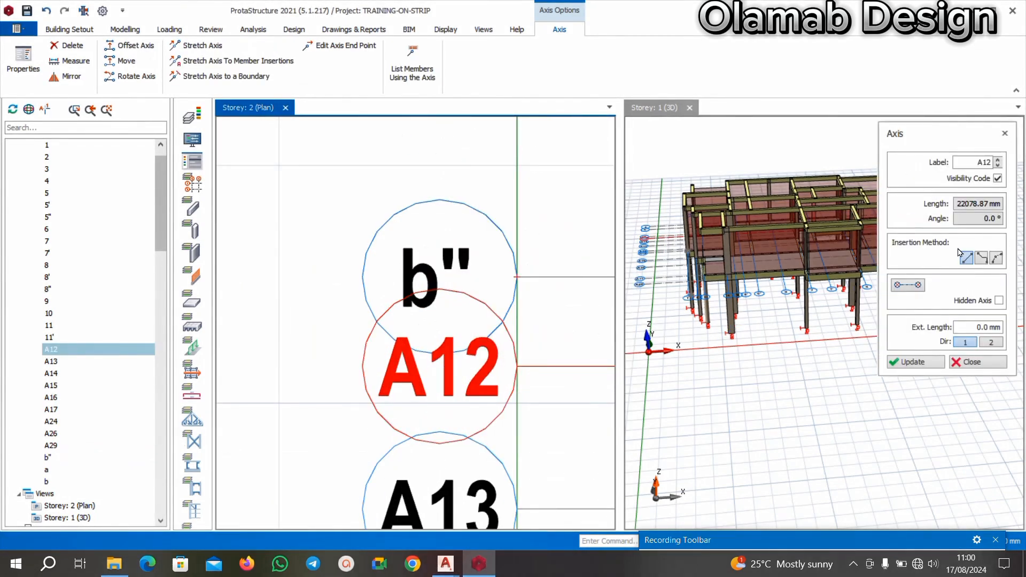
pyautogui.click(986, 161)
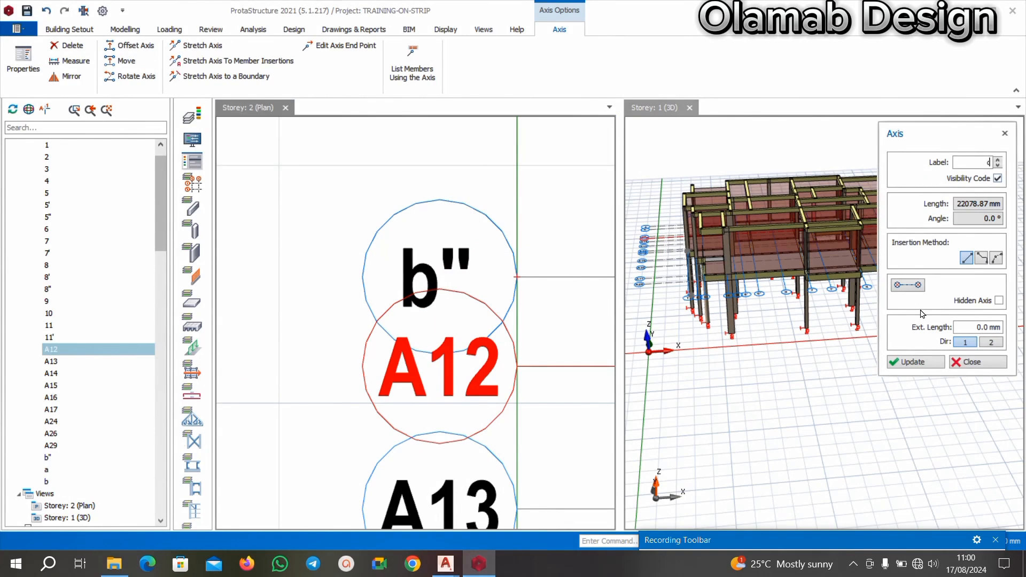
pyautogui.click(928, 366)
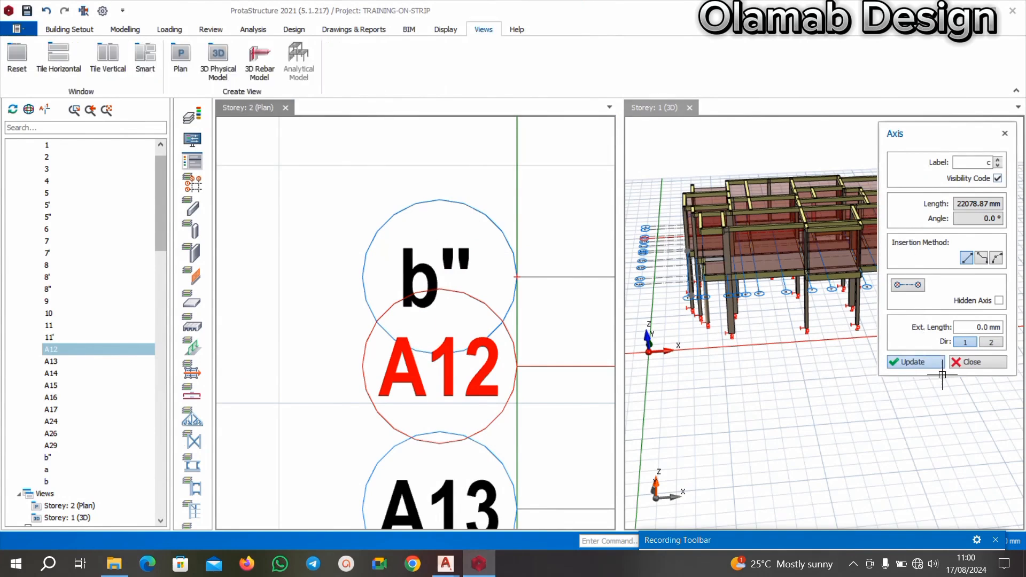
pyautogui.click(970, 363)
# Relabel axis A13, the horizontal axis directly below c, as d.
pyautogui.scroll(-2, 511, 405)
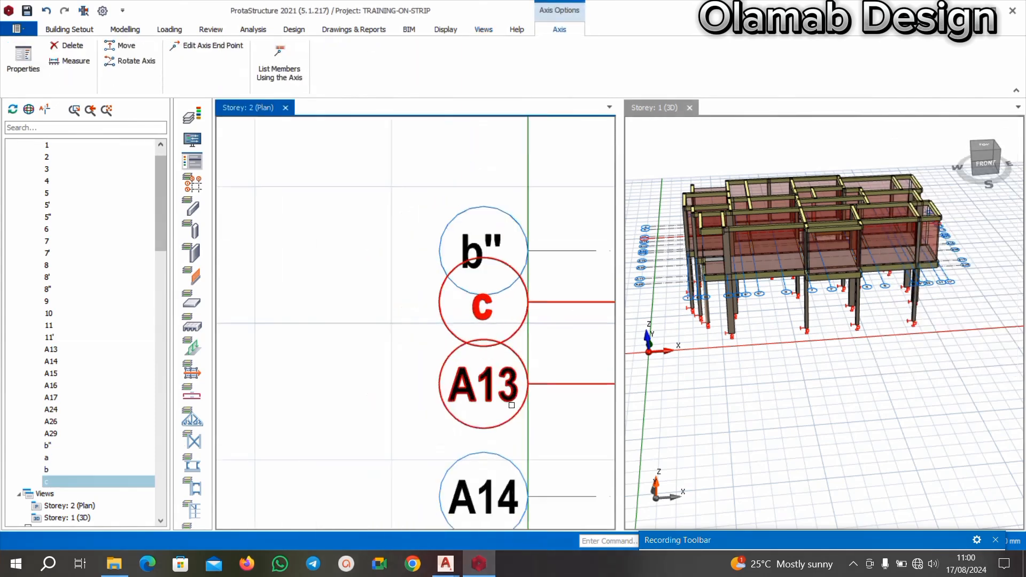
pyautogui.scroll(2, 511, 405)
pyautogui.rightClick(509, 426)
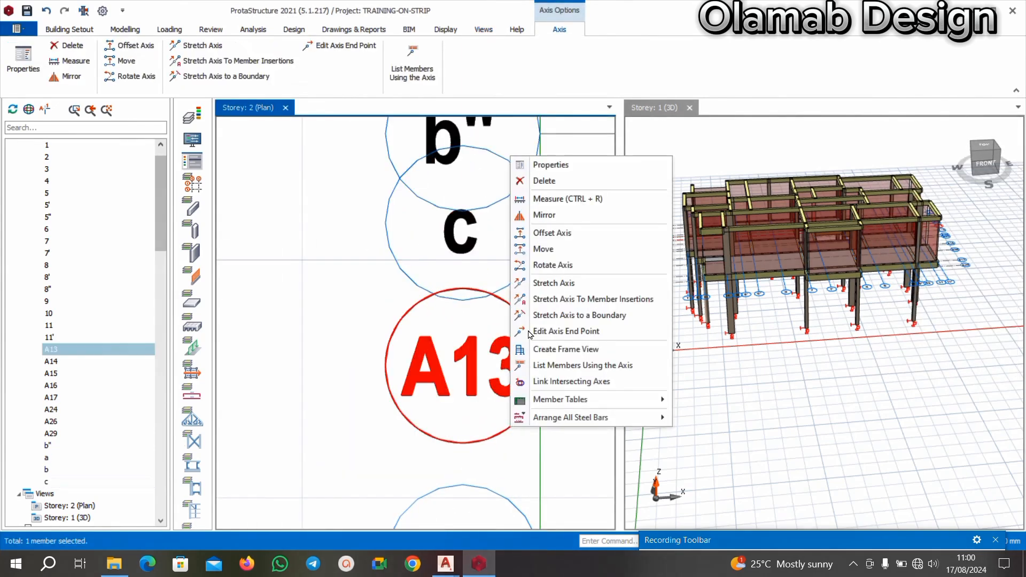
pyautogui.click(537, 166)
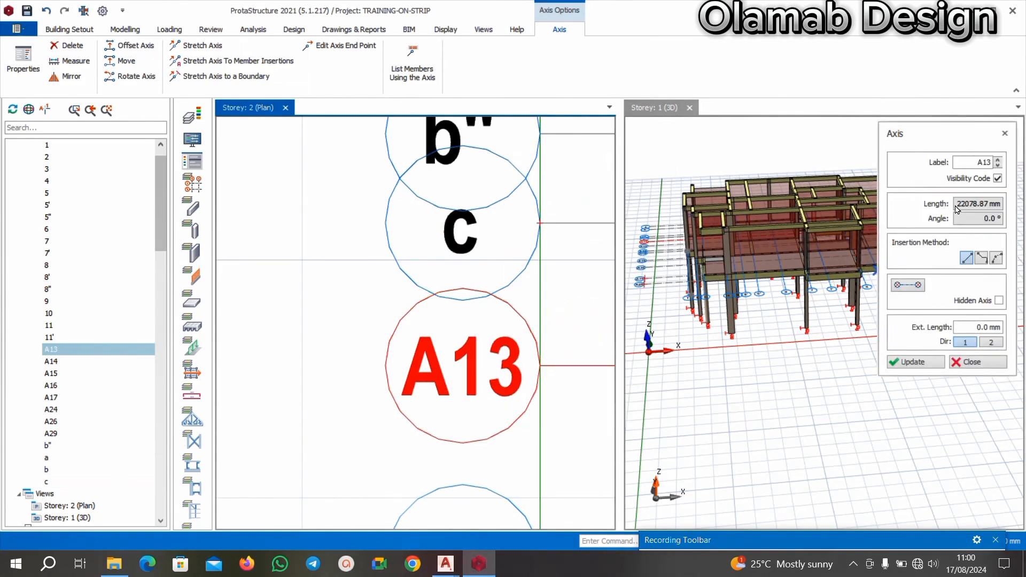
pyautogui.click(975, 163)
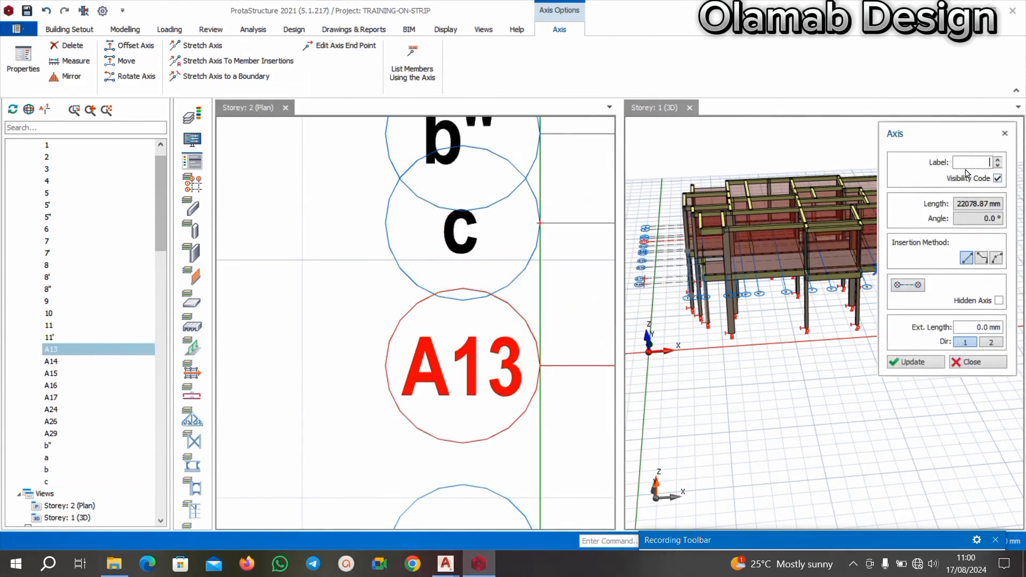
pyautogui.click(926, 365)
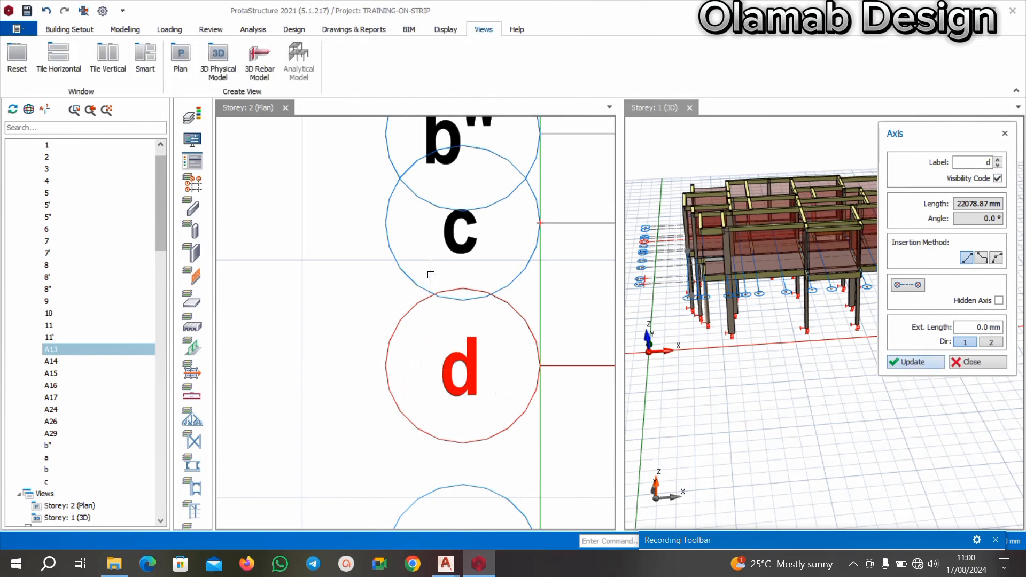
pyautogui.scroll(-2, 429, 281)
pyautogui.press('Escape')
# Relabel axis A14, the horizontal axis between d and A24, as d".
pyautogui.scroll(-2, 447, 310)
pyautogui.scroll(2, 444, 411)
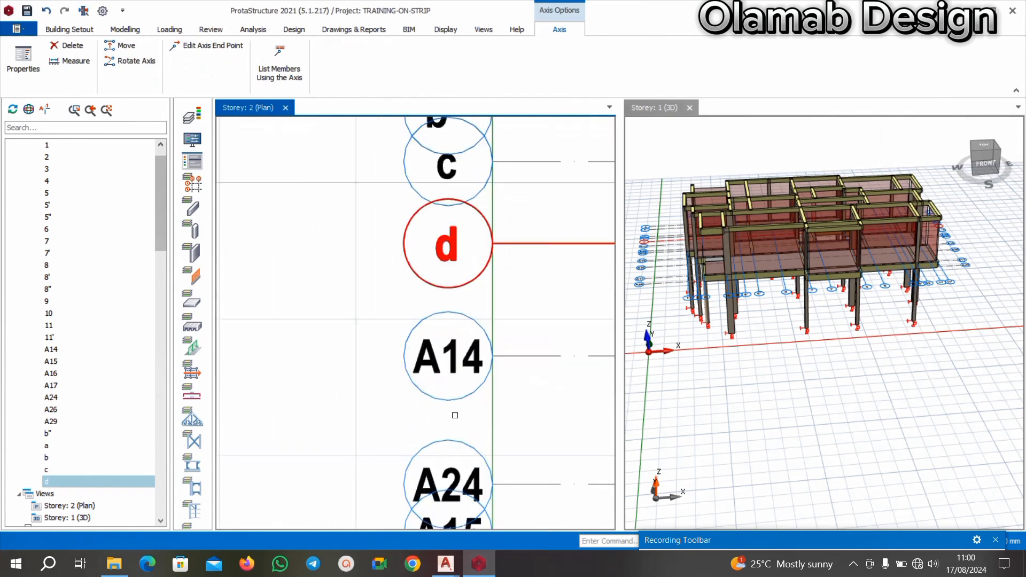
pyautogui.click(459, 399)
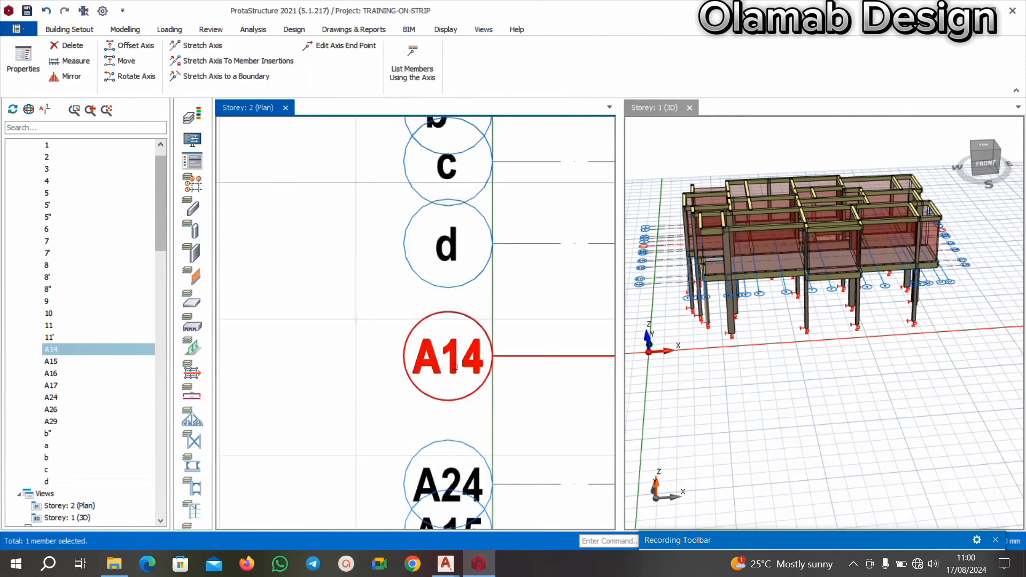
pyautogui.rightClick(455, 368)
pyautogui.click(521, 104)
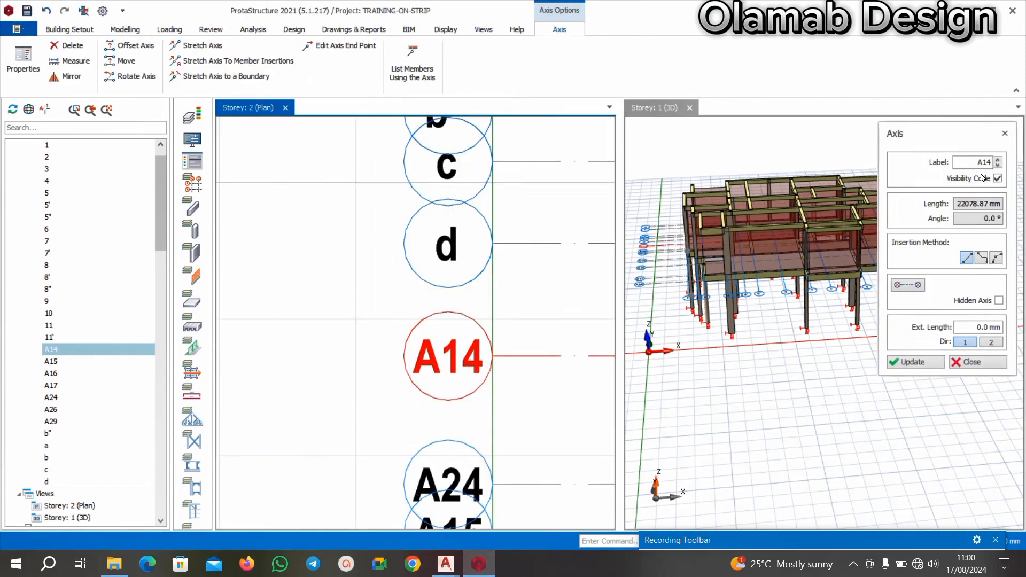
pyautogui.click(987, 162)
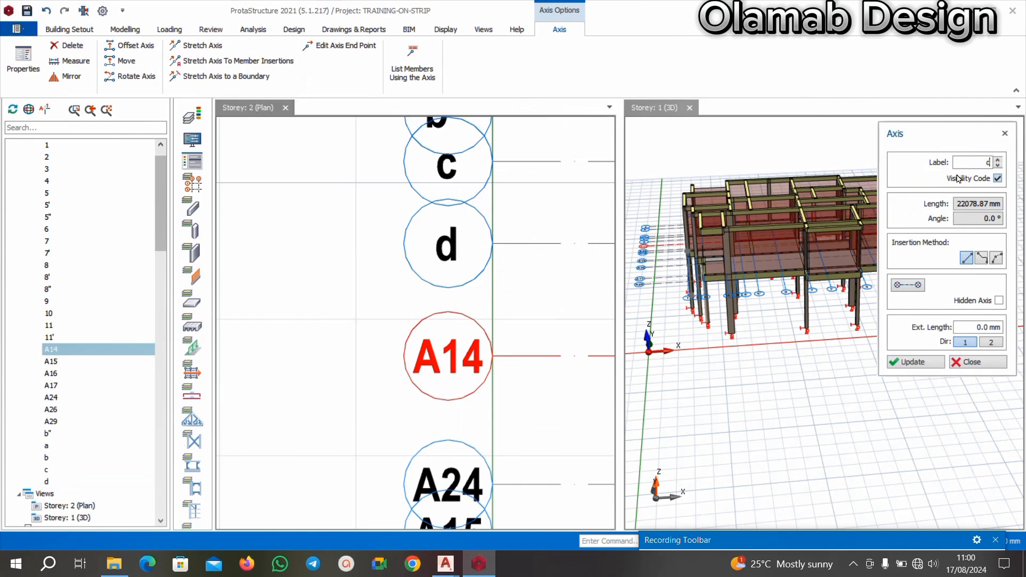
pyautogui.click(915, 363)
pyautogui.scroll(-3, 452, 319)
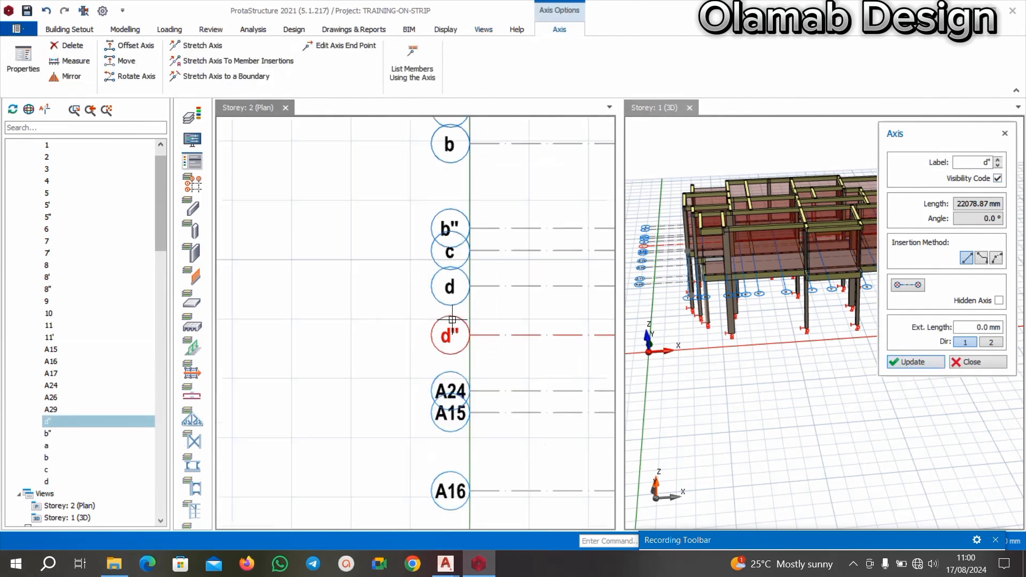
pyautogui.press('Escape')
# Switch to the AutoCAD floor plan and examine the order of the horizontal gridline labels from d downwards.
pyautogui.scroll(3, 466, 419)
pyautogui.moveTo(452, 565)
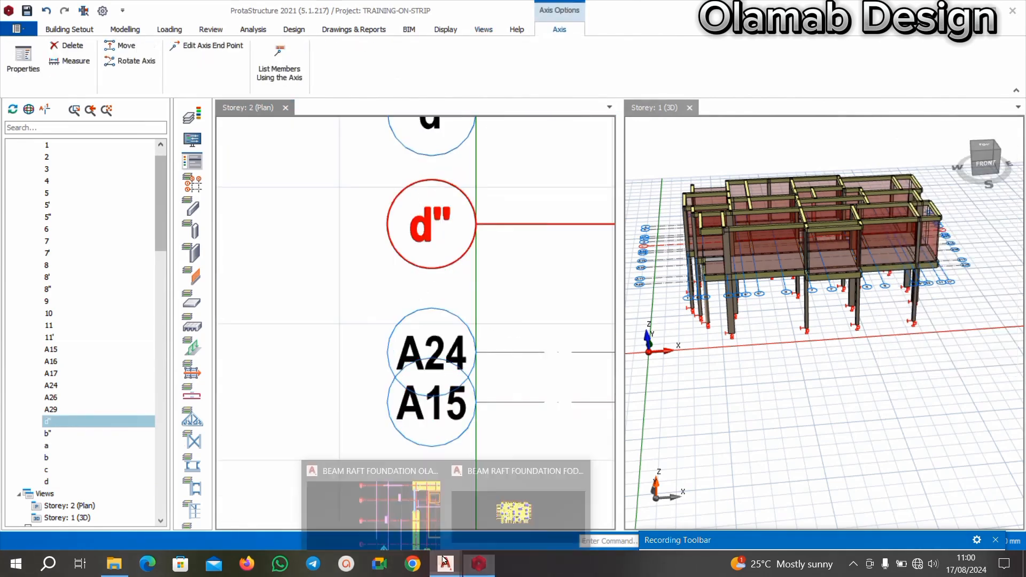
pyautogui.click(400, 500)
pyautogui.scroll(-3, 434, 365)
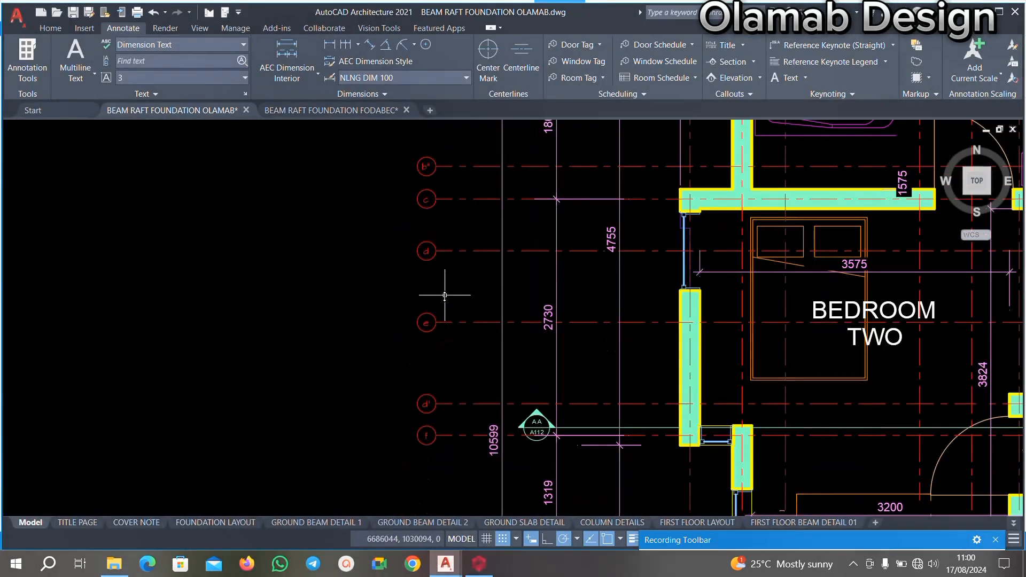
pyautogui.scroll(4, 437, 375)
pyautogui.scroll(-2, 416, 286)
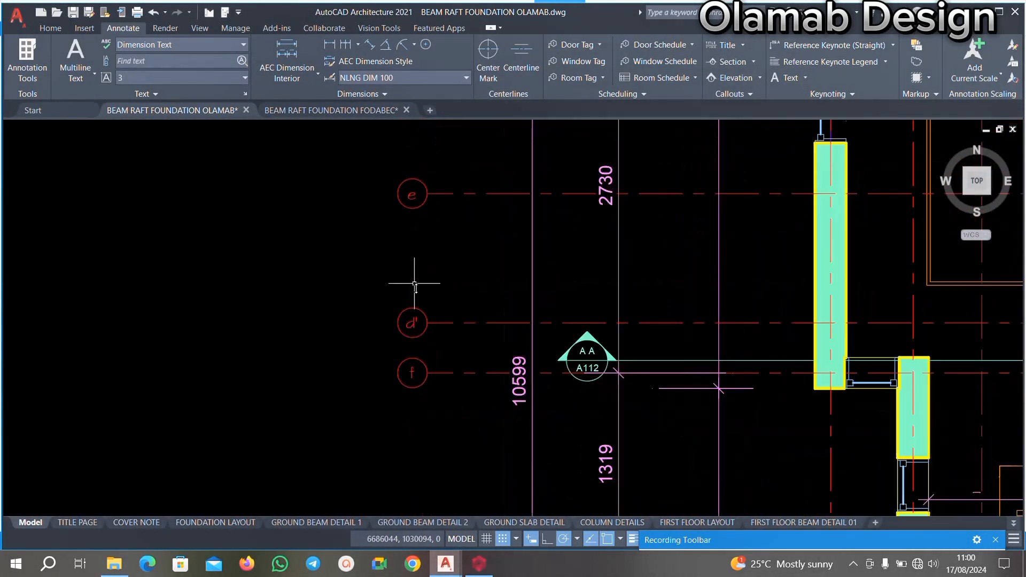
pyautogui.scroll(2, 431, 367)
pyautogui.scroll(-2, 427, 274)
pyautogui.moveTo(454, 347); pyautogui.dragTo(437, 294, button='middle')
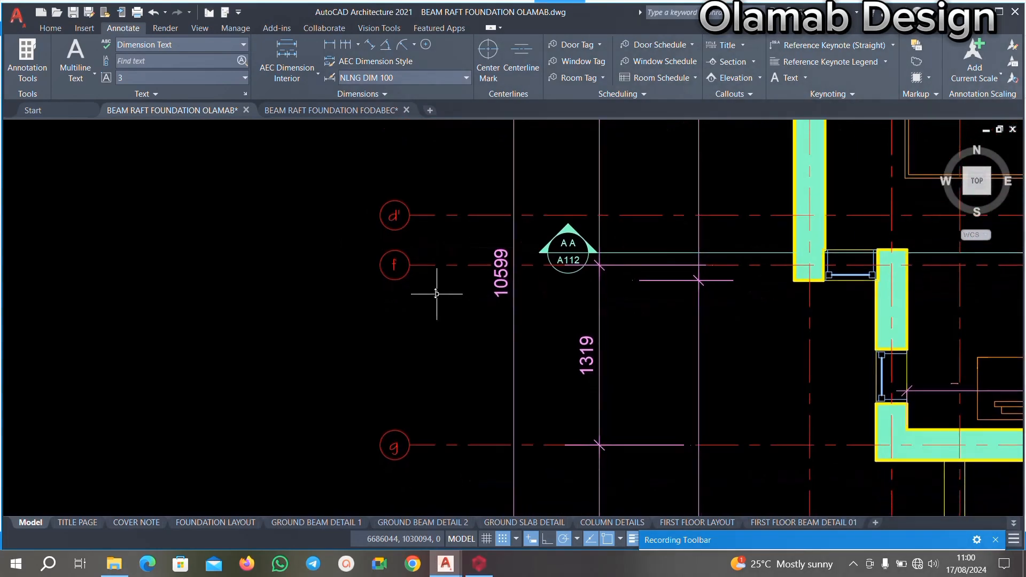
pyautogui.scroll(-2, 414, 280)
pyautogui.scroll(1, 412, 331)
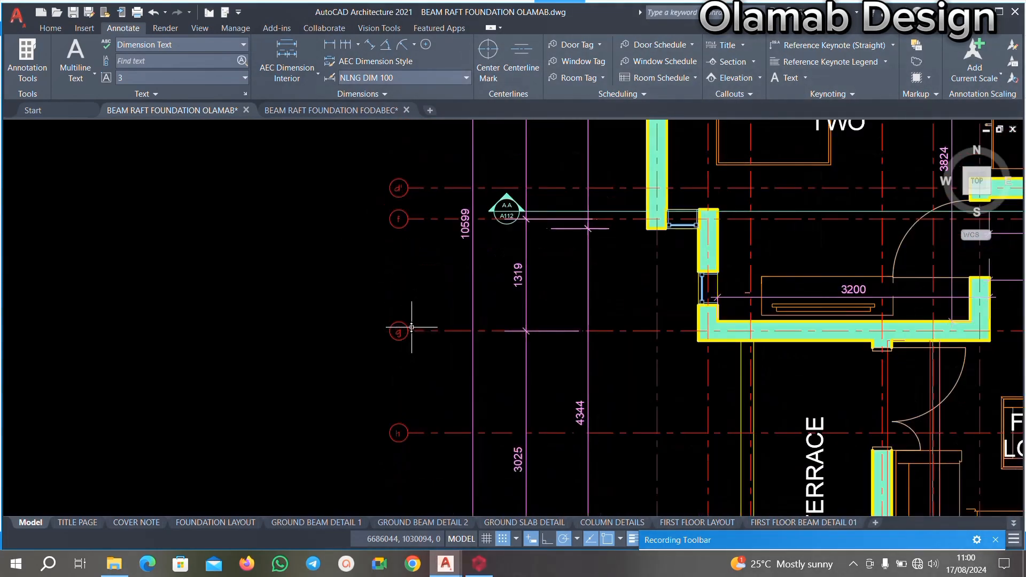
pyautogui.moveTo(409, 235); pyautogui.dragTo(408, 245, button='middle')
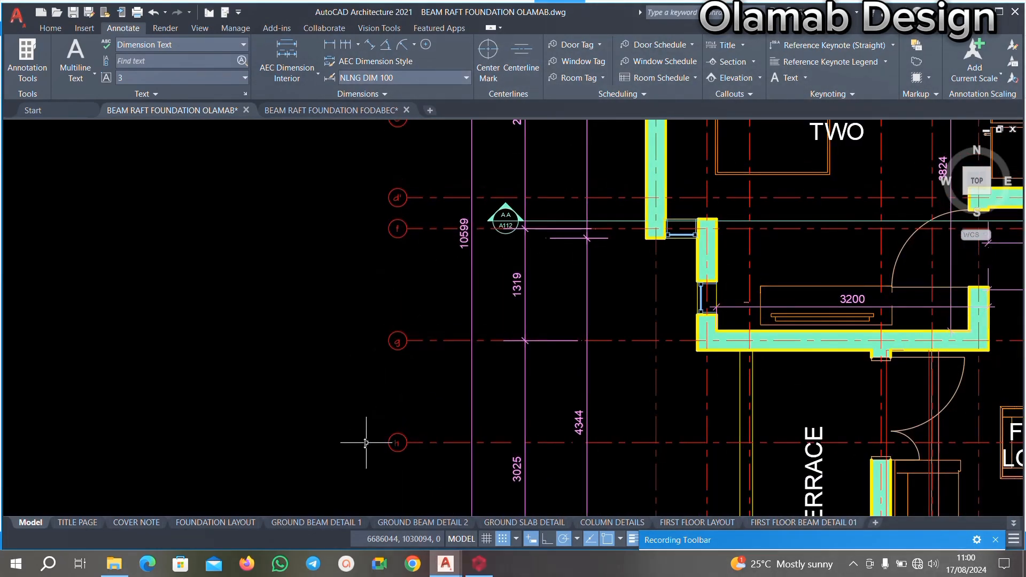
# Return to the ProtaStructure Storey 2 plan and open the label of axis A24, the horizontal axis directly below d", for editing.
pyautogui.click(479, 564)
pyautogui.scroll(-1, 455, 353)
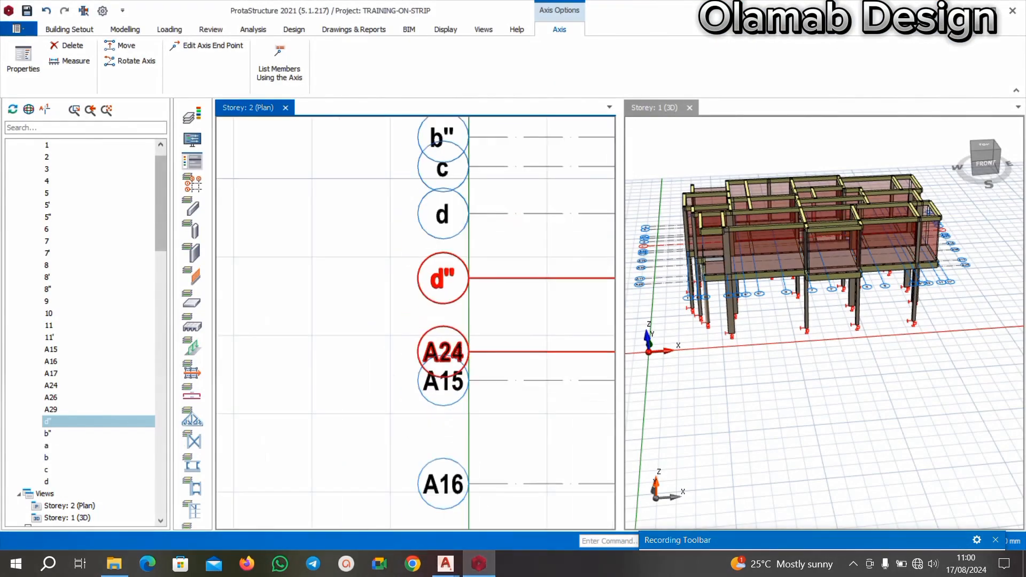
pyautogui.scroll(2, 455, 353)
pyautogui.click(455, 352)
pyautogui.rightClick(456, 353)
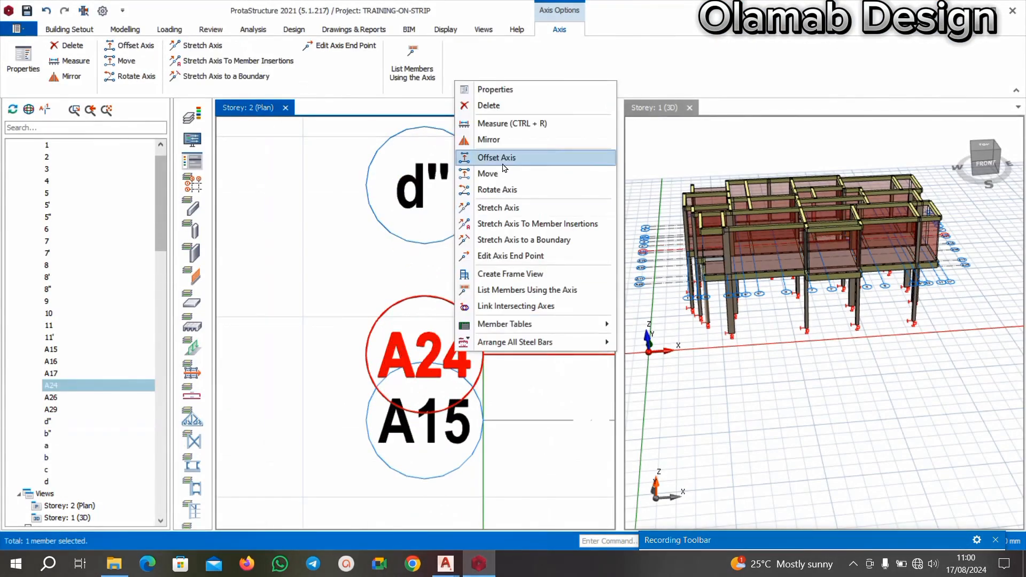
pyautogui.click(497, 88)
pyautogui.click(971, 161)
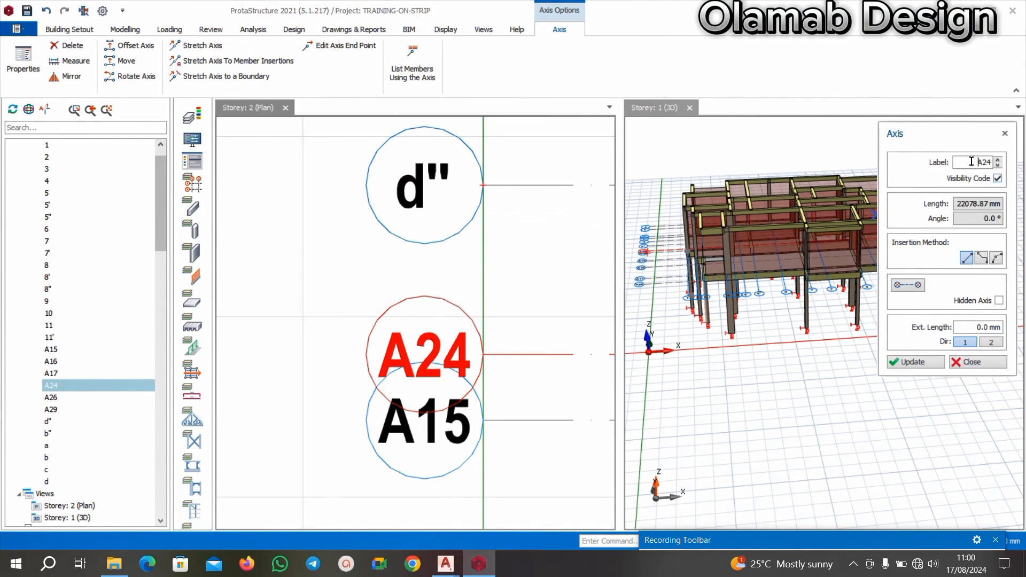
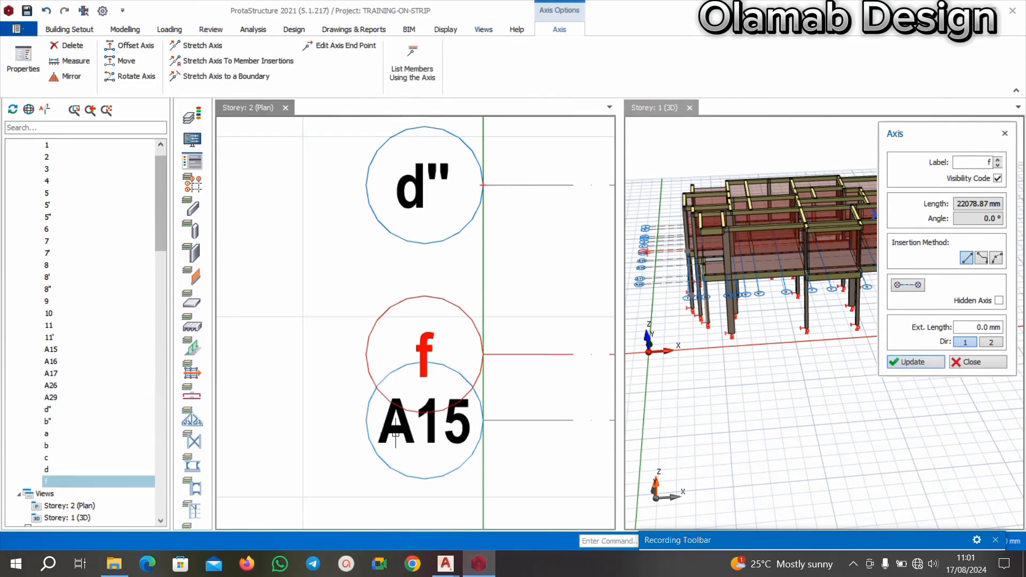
# Relabel axis A15, the horizontal axis directly below f, as g.
pyautogui.rightClick(435, 423)
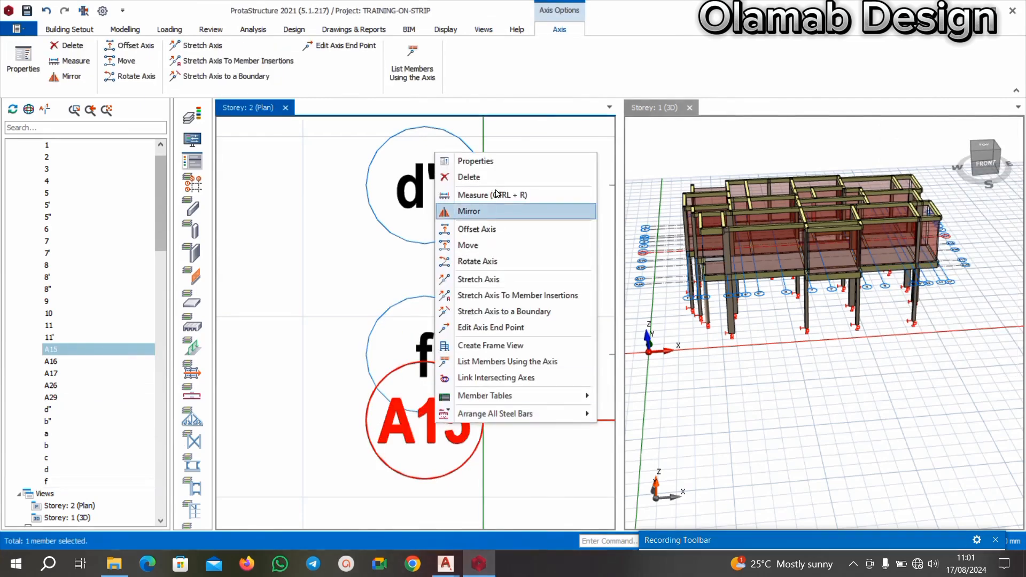
pyautogui.click(470, 160)
pyautogui.click(976, 164)
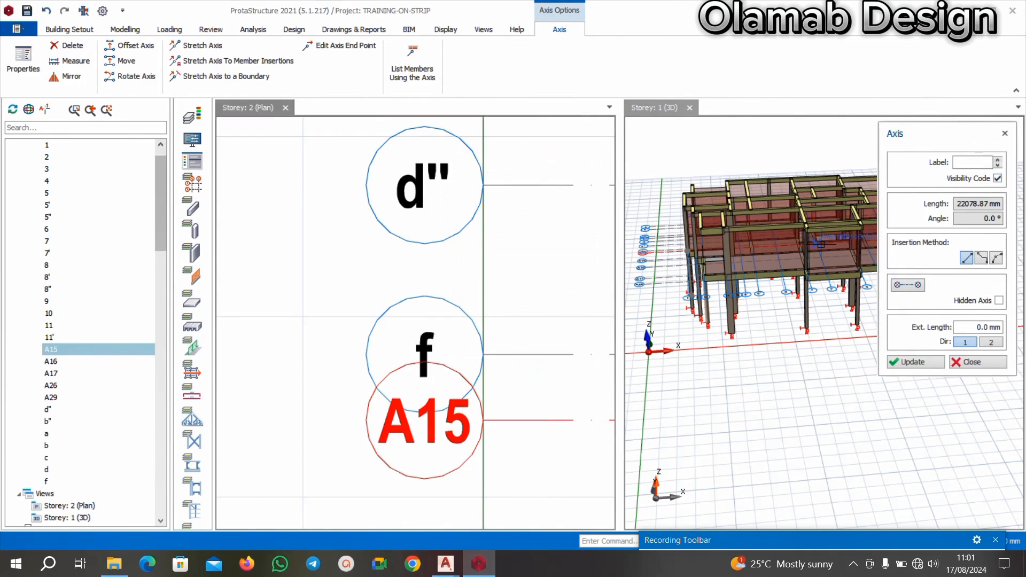
pyautogui.click(895, 363)
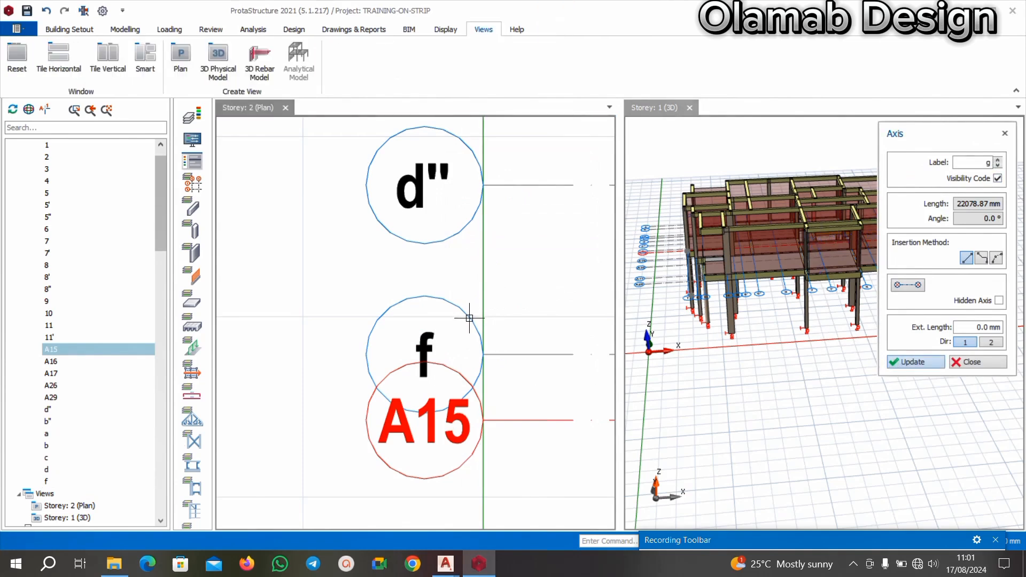
pyautogui.scroll(-6, 462, 352)
pyautogui.press('Escape')
# Relabel axis A16, the horizontal axis directly below g, as h.
pyautogui.scroll(5, 450, 394)
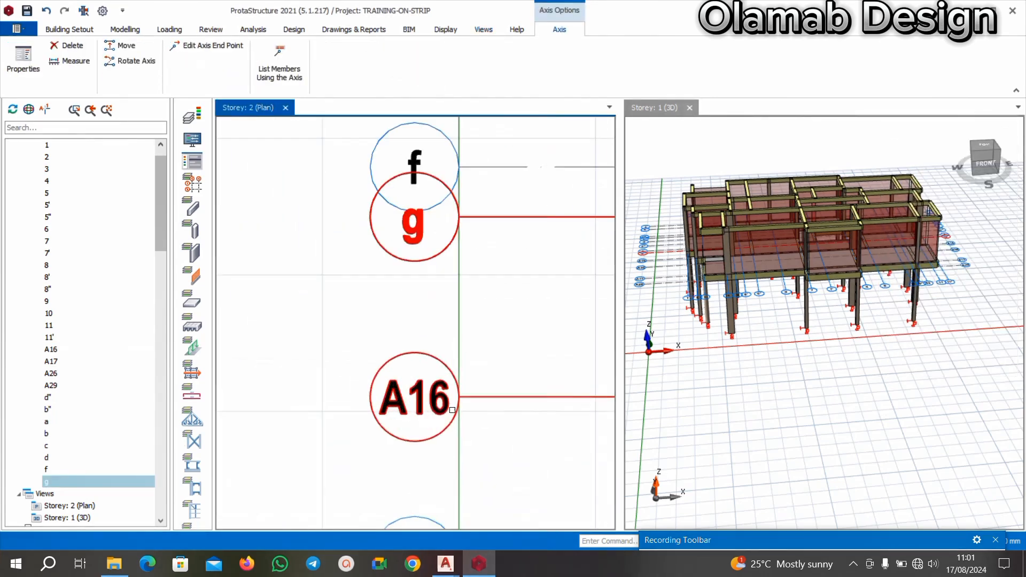
pyautogui.rightClick(444, 415)
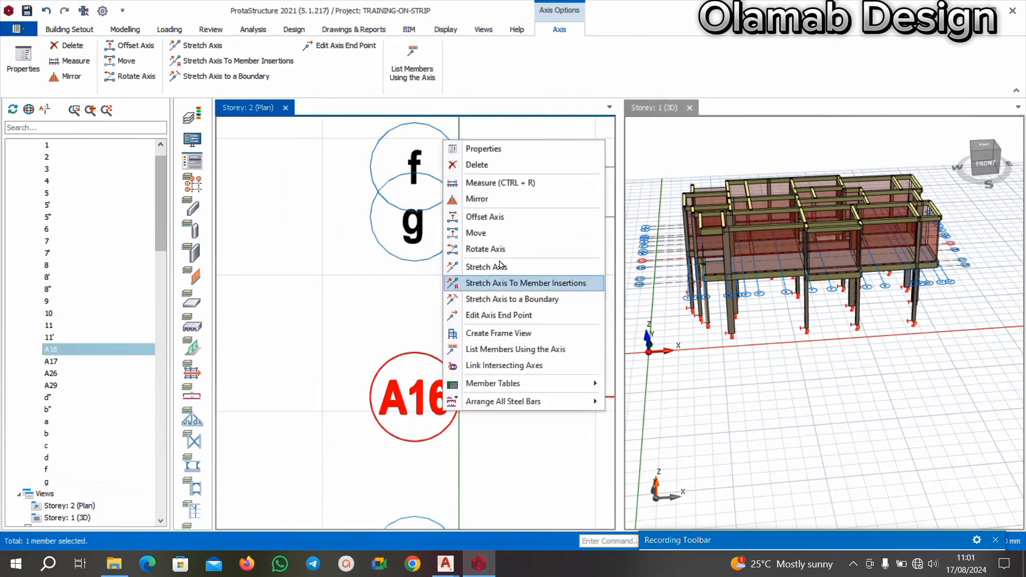
pyautogui.click(494, 146)
pyautogui.click(979, 162)
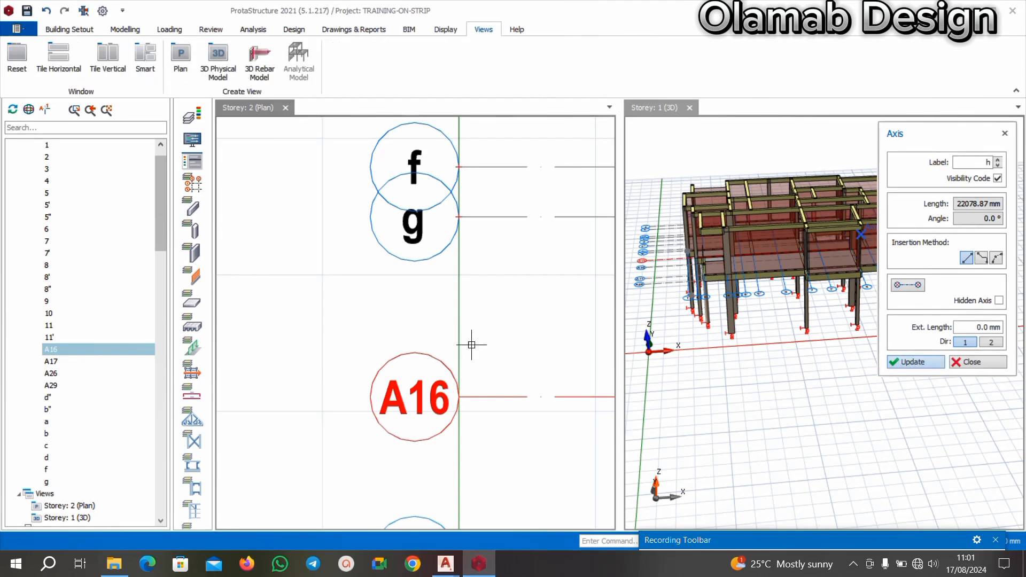
pyautogui.scroll(-4, 434, 335)
pyautogui.scroll(3, 424, 376)
pyautogui.press('Escape')
# Switch to the AutoCAD floor plan and examine the horizontal gridlines from g downwards beside the terrace.
pyautogui.scroll(-2, 416, 338)
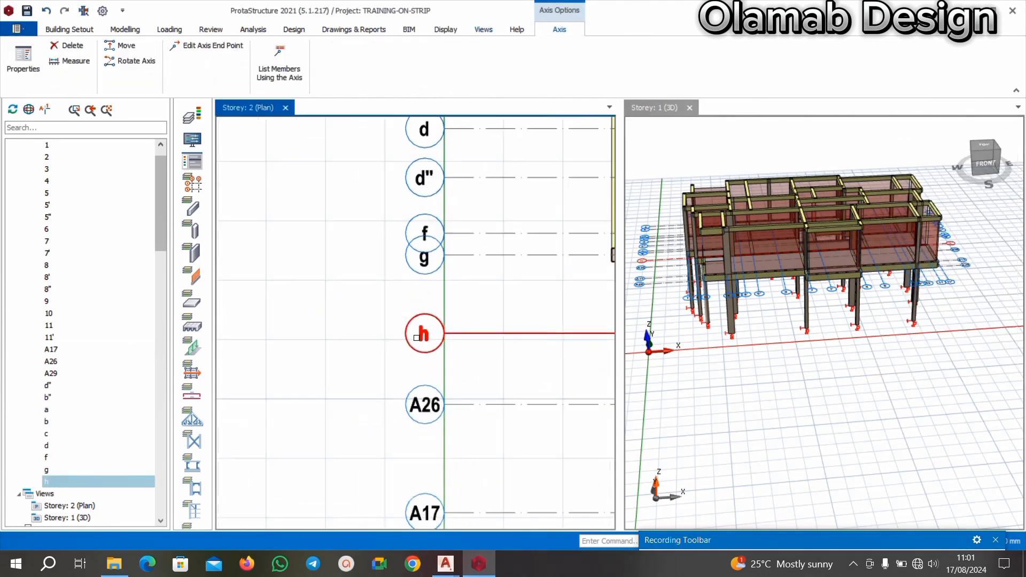
pyautogui.scroll(3, 416, 338)
pyautogui.moveTo(445, 564)
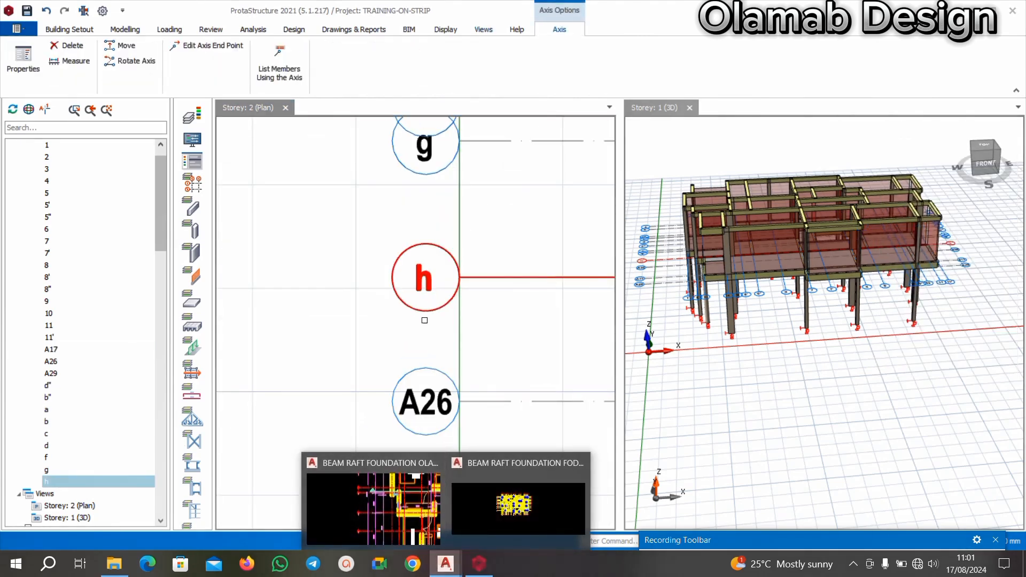
pyautogui.click(373, 507)
pyautogui.scroll(-3, 433, 302)
pyautogui.scroll(5, 412, 283)
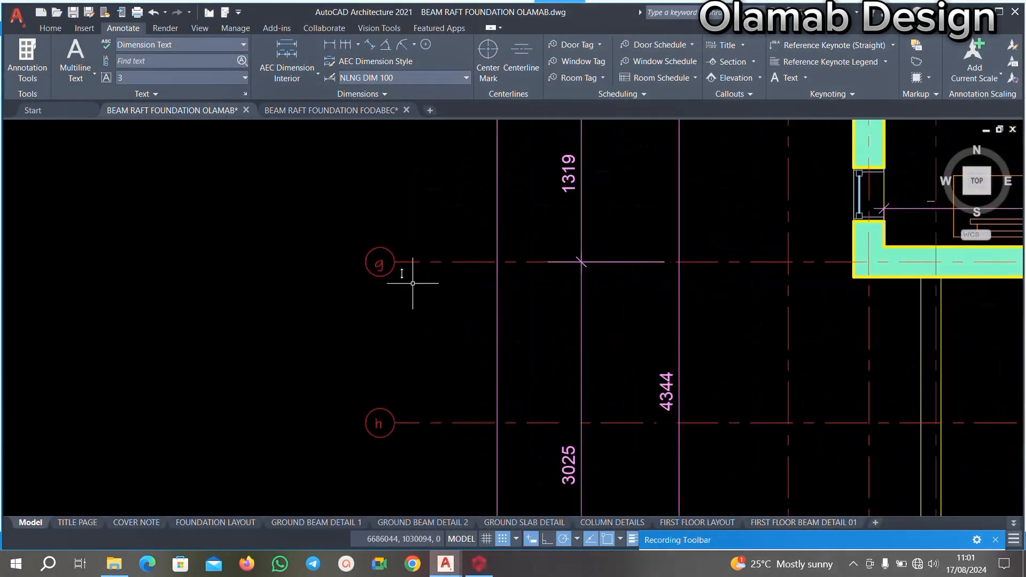
pyautogui.scroll(-4, 384, 248)
pyautogui.scroll(4, 409, 358)
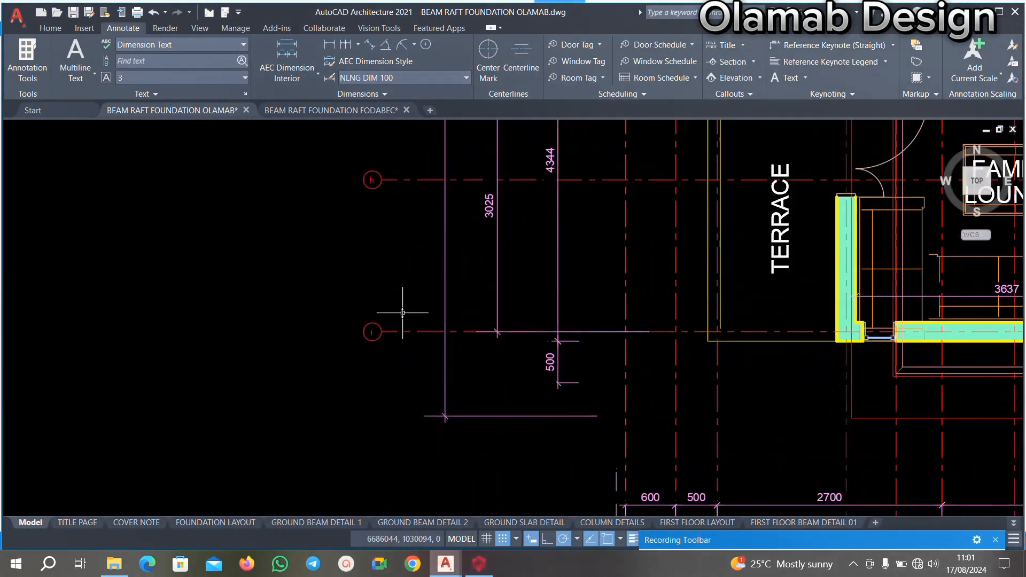
pyautogui.scroll(-3, 388, 281)
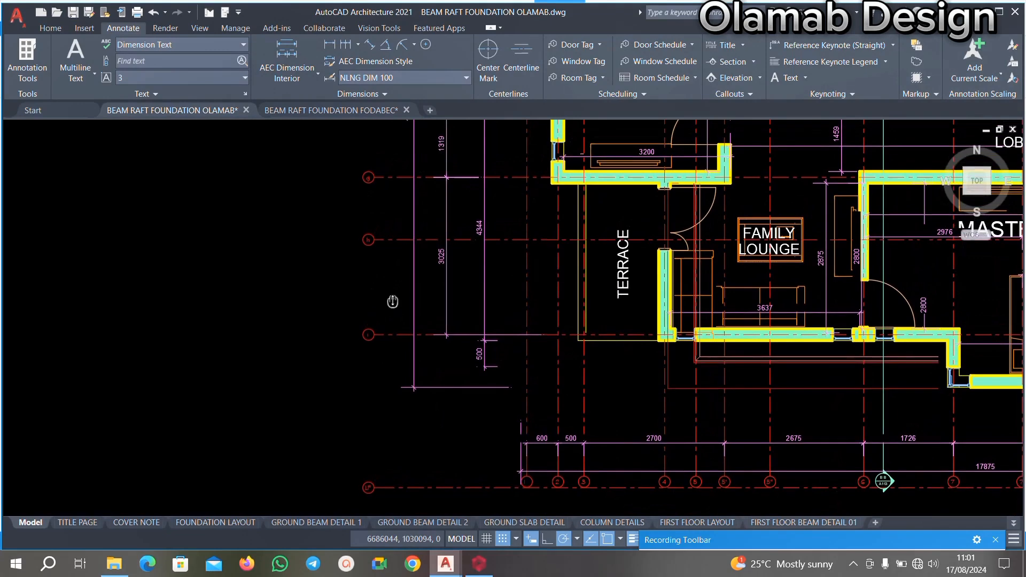
pyautogui.scroll(6, 366, 345)
pyautogui.scroll(-6, 366, 346)
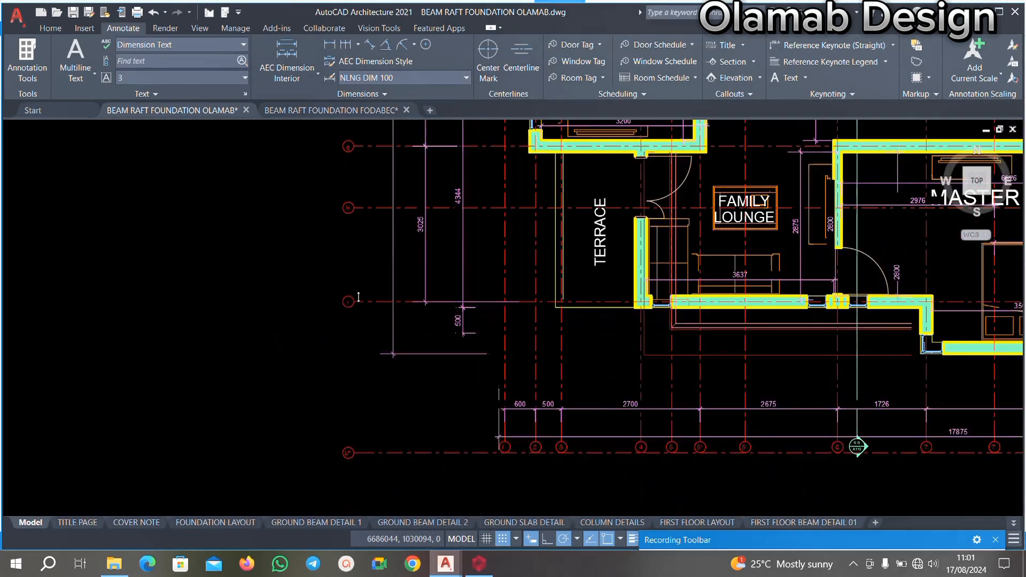
pyautogui.scroll(2, 370, 311)
pyautogui.scroll(5, 370, 310)
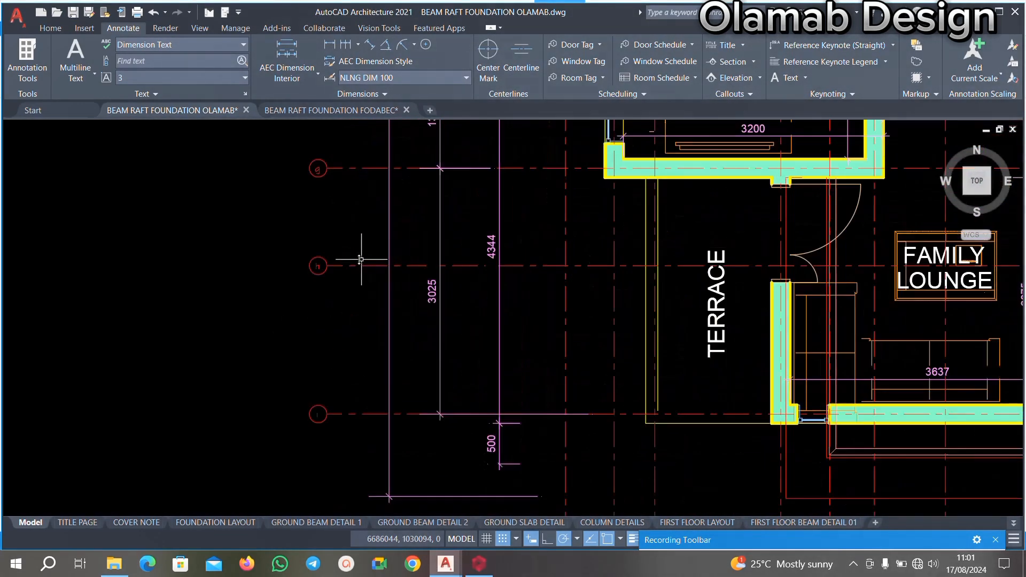
pyautogui.scroll(-2, 436, 430)
# Return to the ProtaStructure Storey 2 plan and examine the horizontal axes from a to A29 against the beams and columns.
pyautogui.click(479, 563)
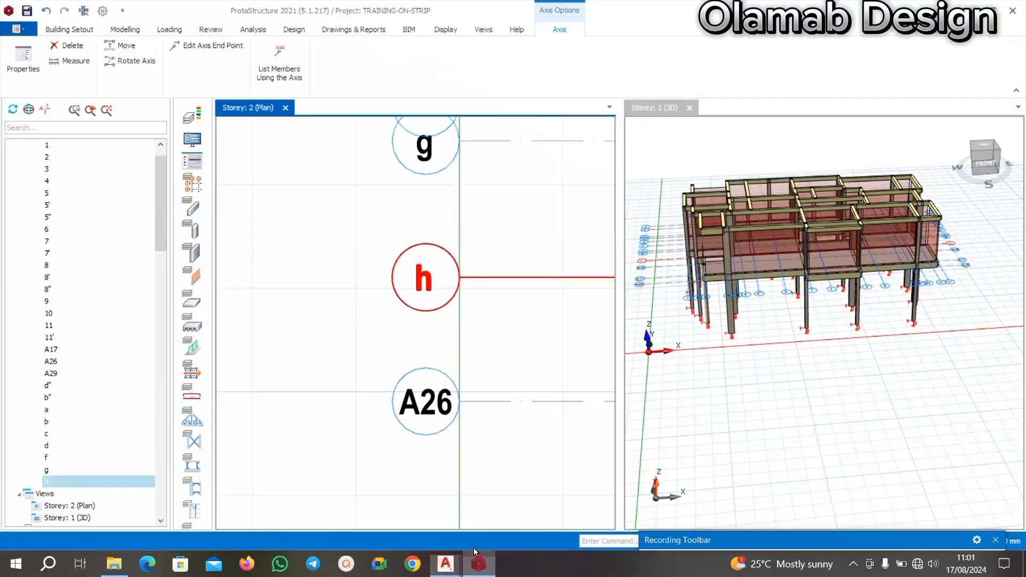
pyautogui.scroll(-4, 443, 256)
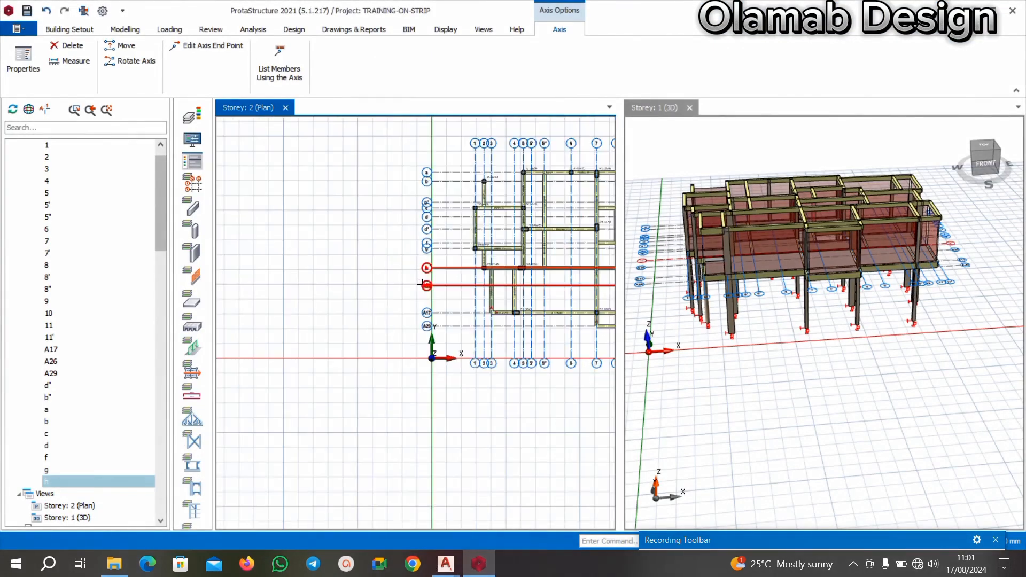
pyautogui.moveTo(377, 289); pyautogui.dragTo(297, 289, button='middle')
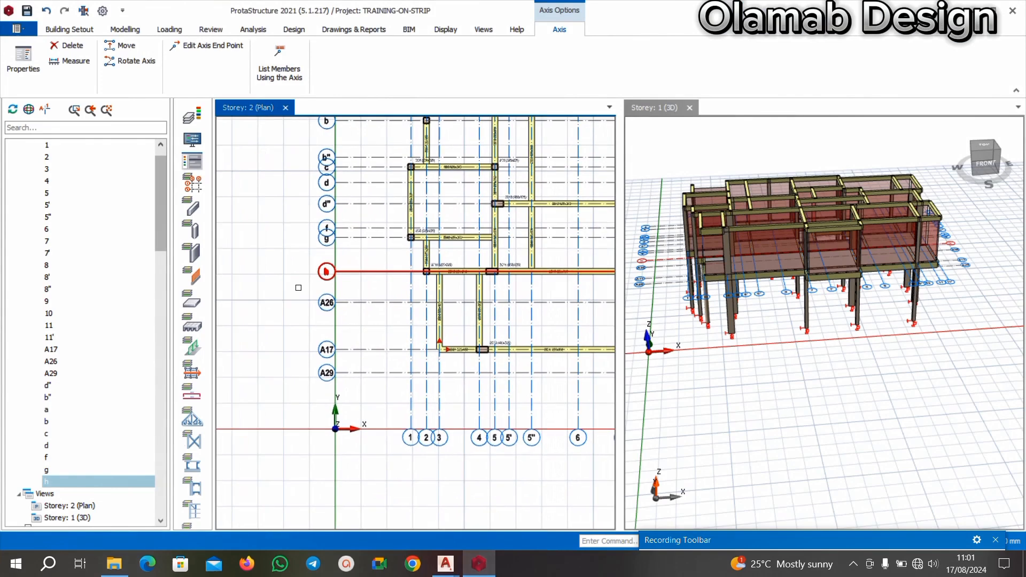
pyautogui.scroll(-3, 423, 314)
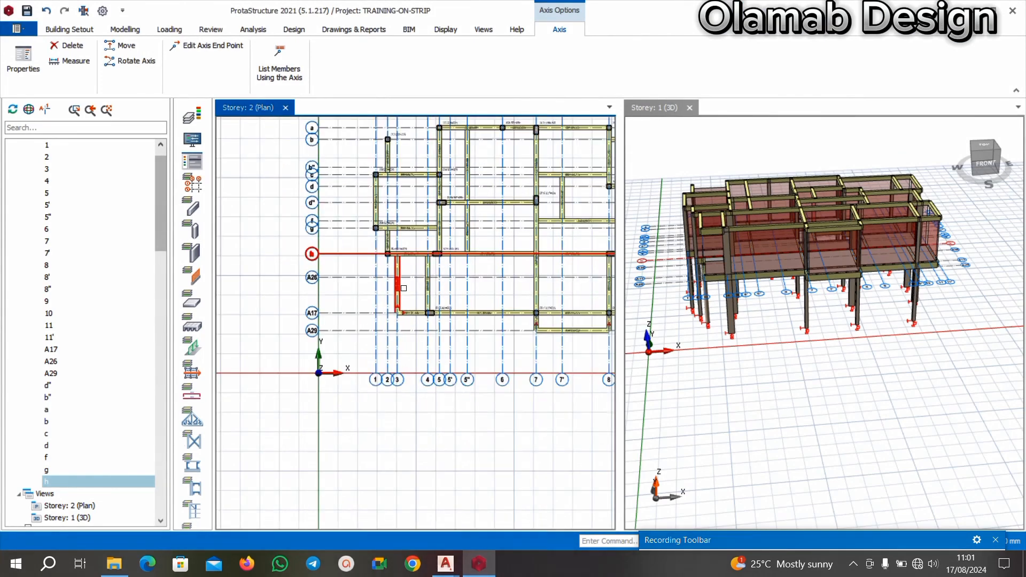
pyautogui.moveTo(389, 243); pyautogui.dragTo(398, 327, button='middle')
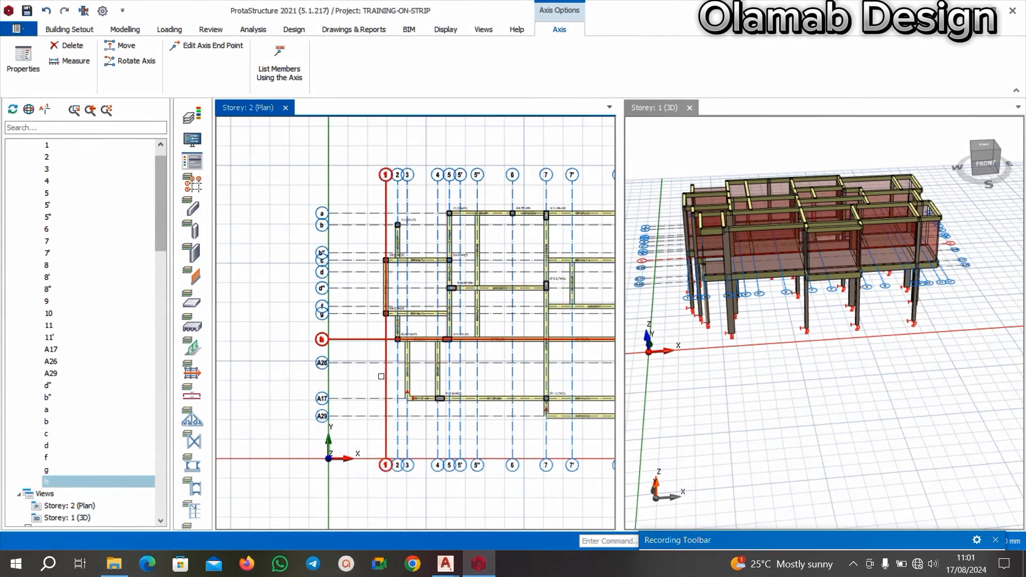
pyautogui.scroll(4, 373, 377)
pyautogui.moveTo(336, 360); pyautogui.dragTo(361, 350, button='middle')
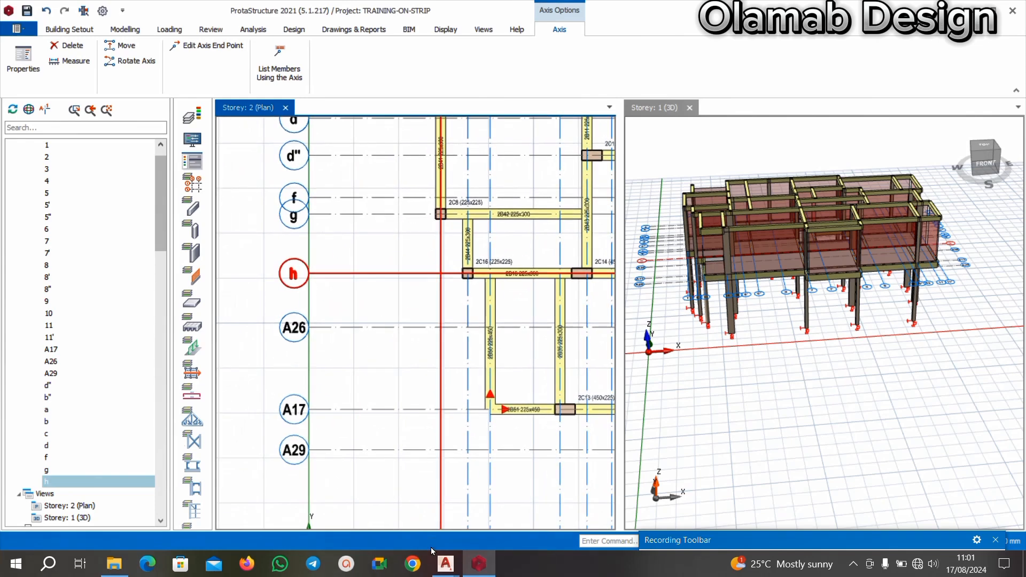
pyautogui.scroll(-3, 420, 339)
pyautogui.moveTo(383, 251); pyautogui.dragTo(377, 319, button='middle')
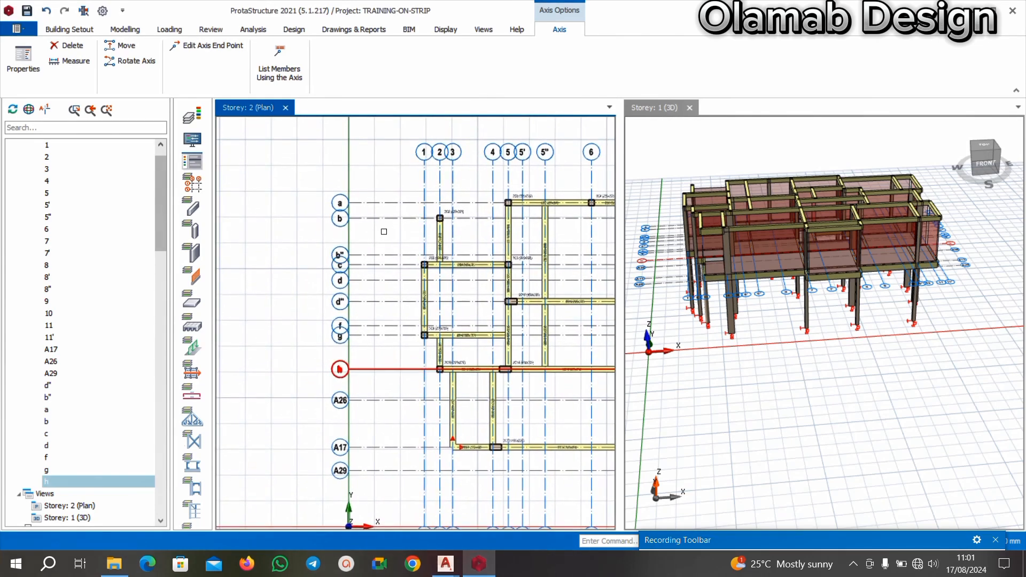
pyautogui.scroll(1, 355, 193)
pyautogui.scroll(2, 339, 290)
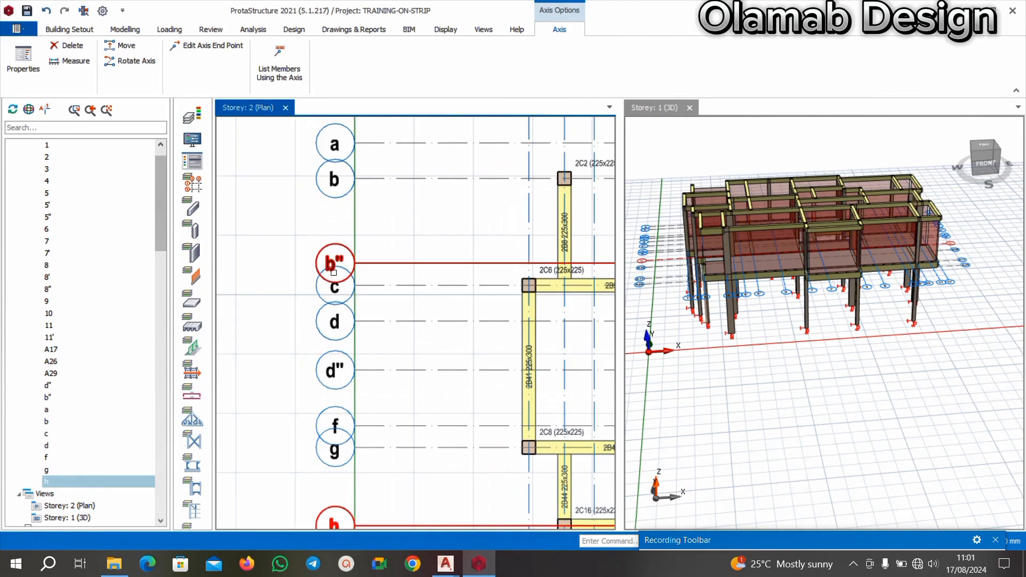
pyautogui.scroll(-1, 341, 231)
# Switch to the AutoCAD floor plan and check the full sequence of horizontal gridlines, from a down to the one below h.
pyautogui.moveTo(445, 564)
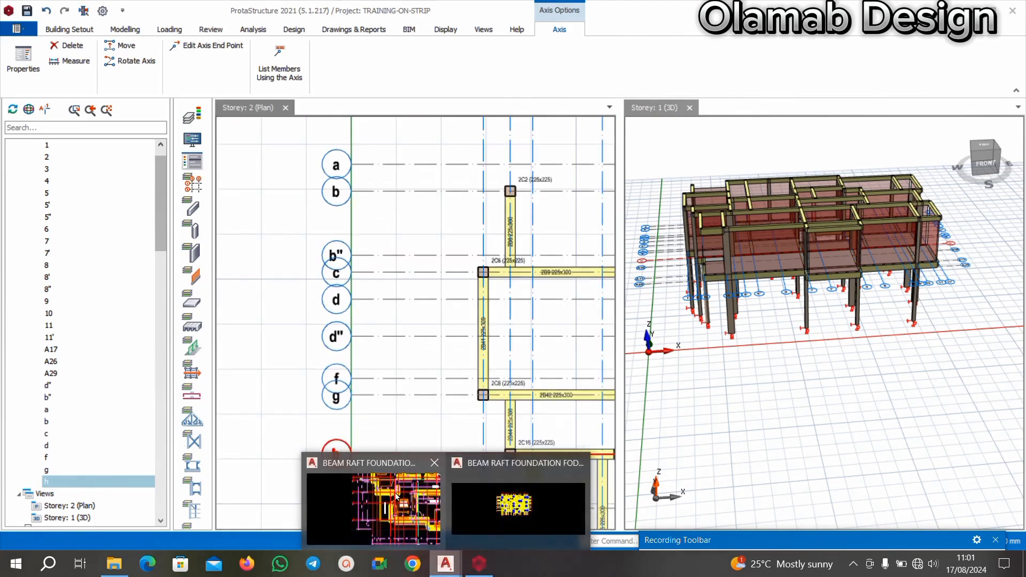
pyautogui.click(398, 497)
pyautogui.scroll(-5, 407, 328)
pyautogui.scroll(8, 410, 240)
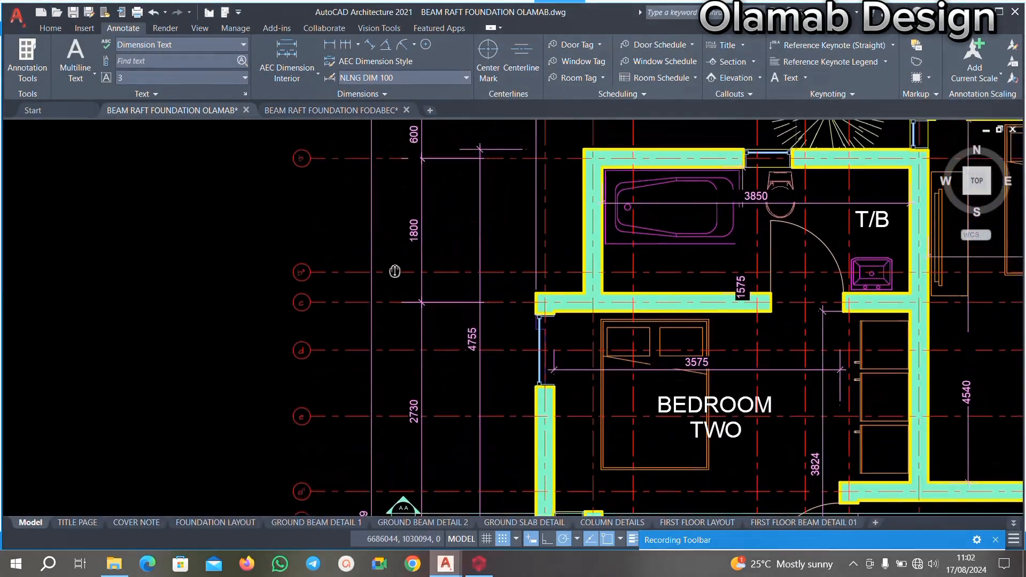
pyautogui.moveTo(350, 233); pyautogui.dragTo(354, 295, button='middle')
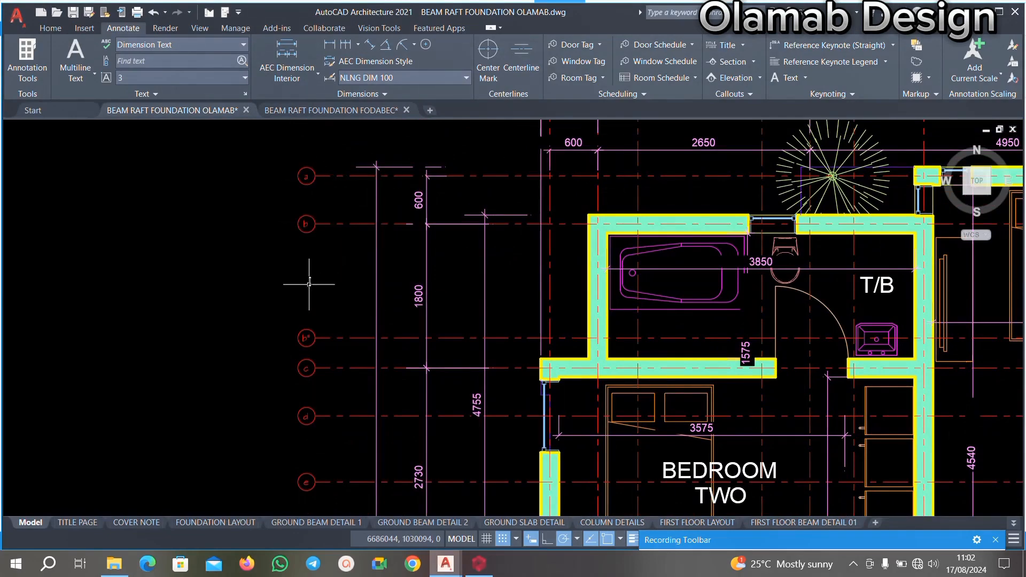
pyautogui.moveTo(297, 332); pyautogui.dragTo(374, 259, button='middle')
pyautogui.scroll(-5, 374, 334)
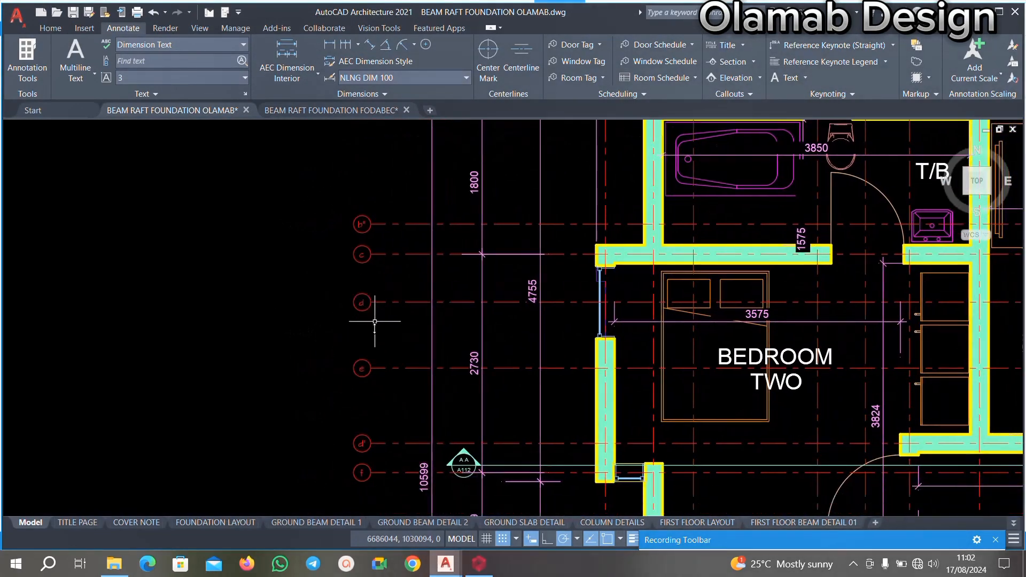
pyautogui.moveTo(411, 417); pyautogui.dragTo(412, 366, button='middle')
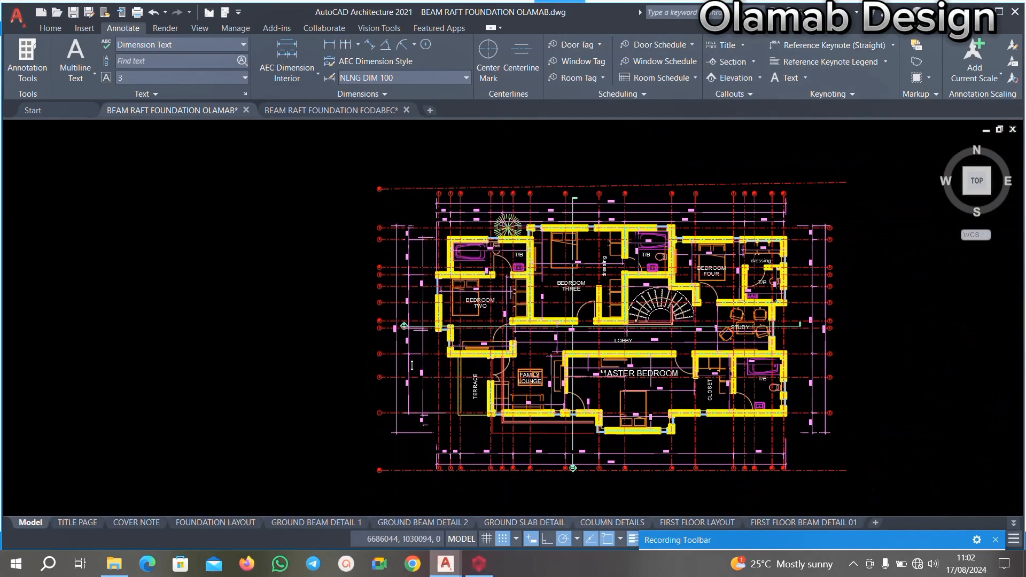
pyautogui.scroll(2, 402, 361)
pyautogui.scroll(-2, 412, 316)
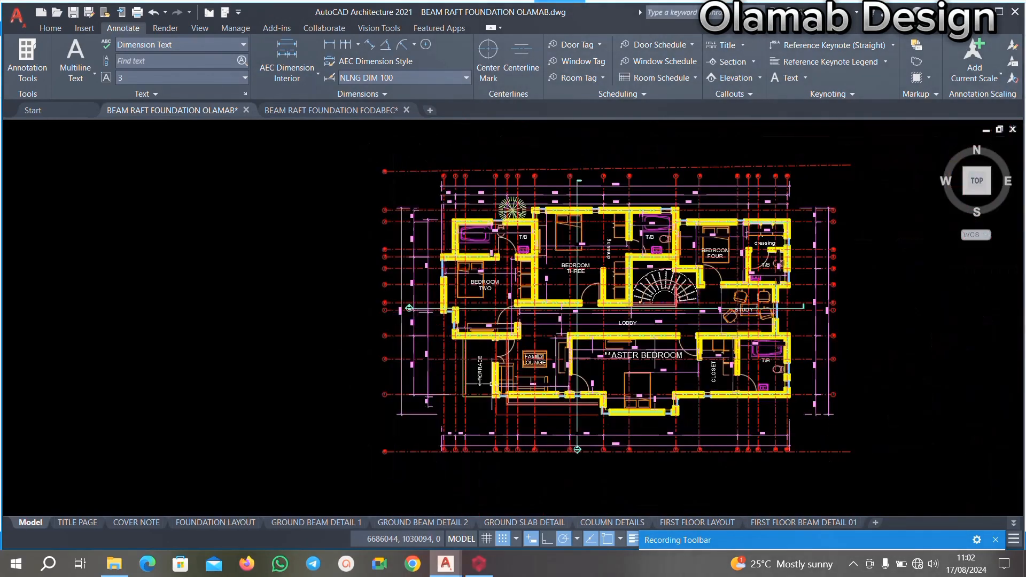
pyautogui.scroll(4, 592, 394)
pyautogui.scroll(-2, 591, 348)
pyautogui.scroll(4, 305, 322)
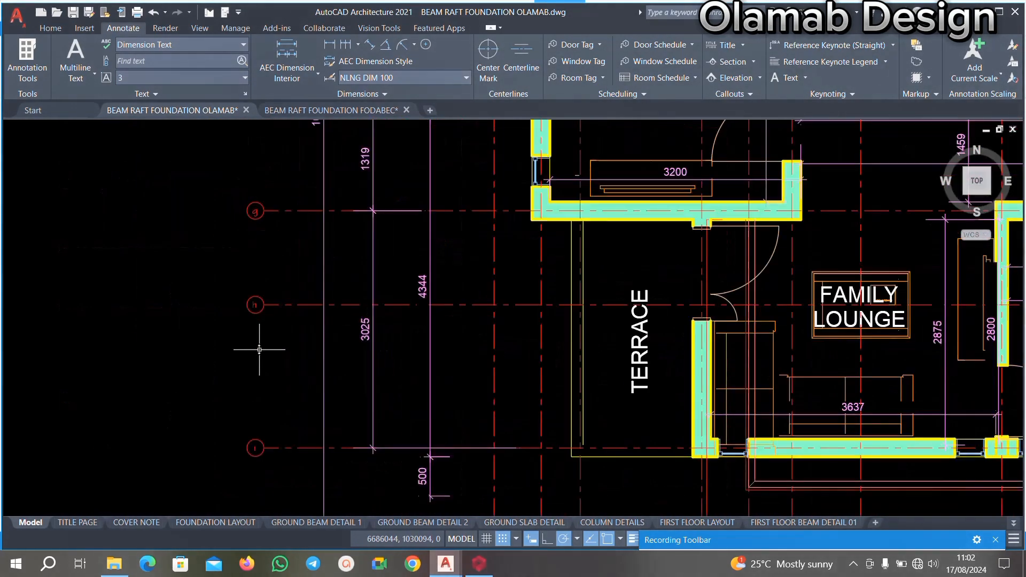
pyautogui.scroll(-2, 267, 350)
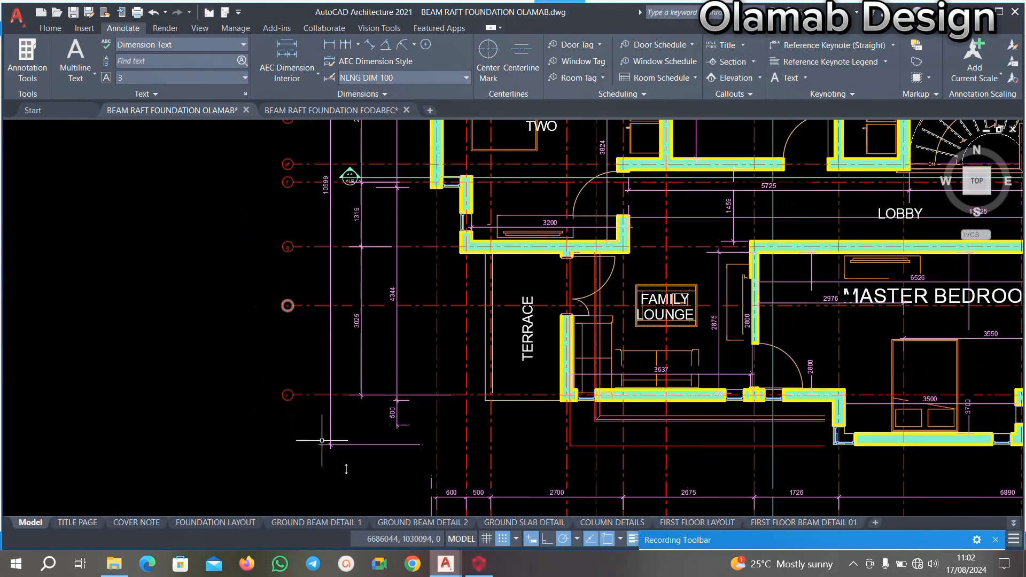
# Return to the ProtaStructure Storey 2 plan and examine where axes A26, A17 and A29 run across the framing below h.
pyautogui.click(479, 564)
pyautogui.scroll(-3, 409, 393)
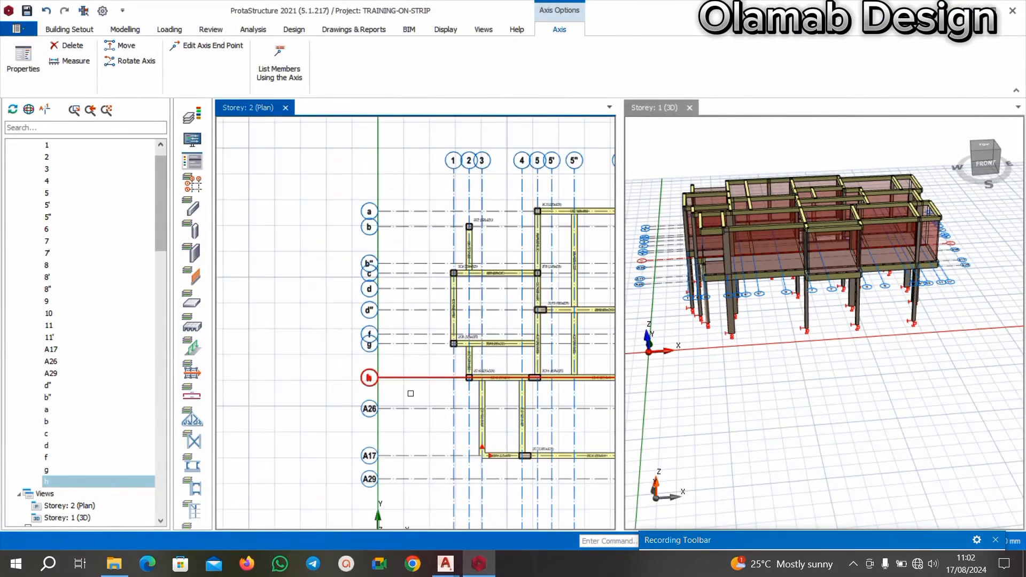
pyautogui.scroll(3, 461, 319)
pyautogui.scroll(-2, 460, 321)
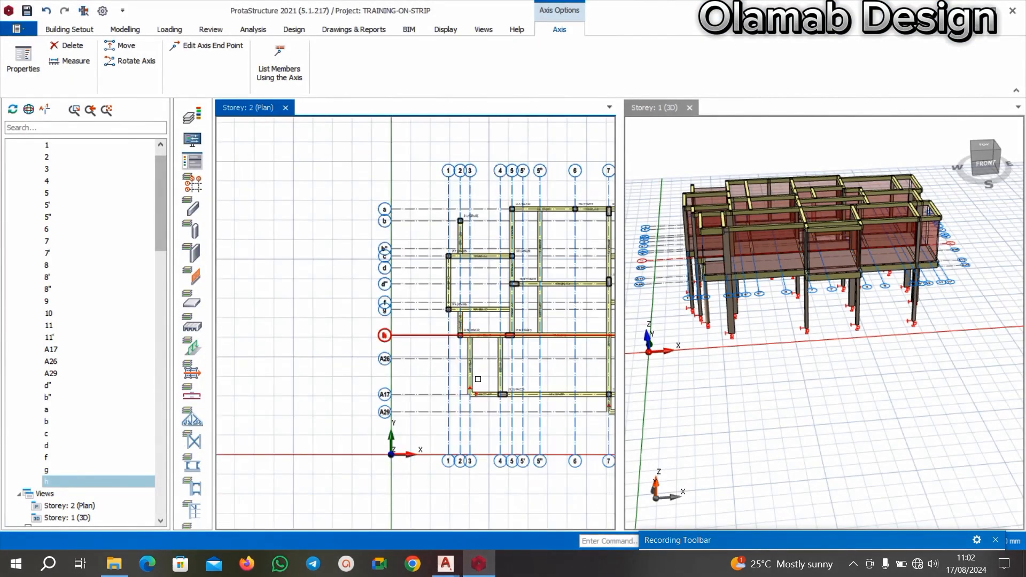
pyautogui.scroll(3, 447, 372)
pyautogui.scroll(-5, 346, 305)
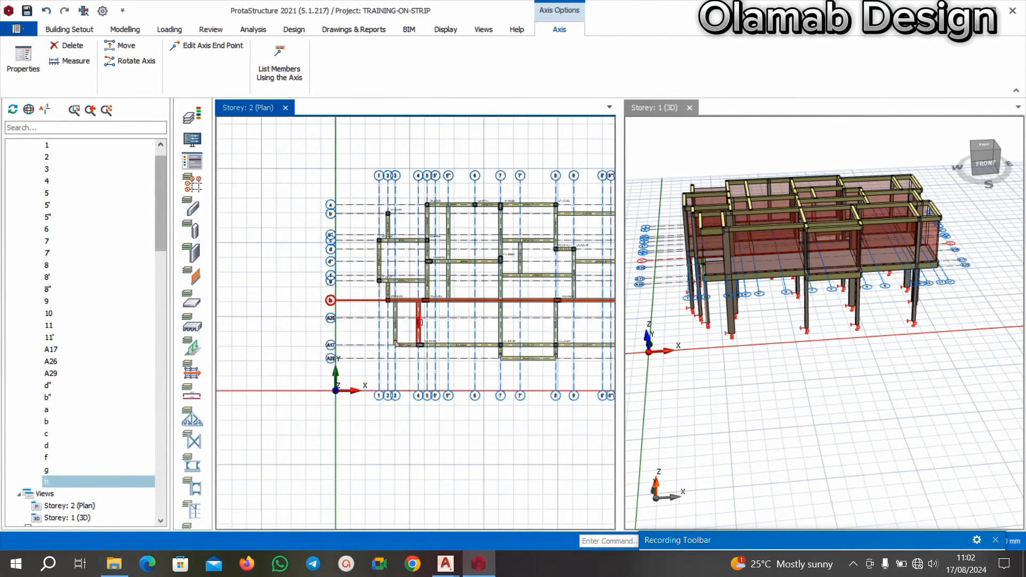
pyautogui.scroll(3, 587, 317)
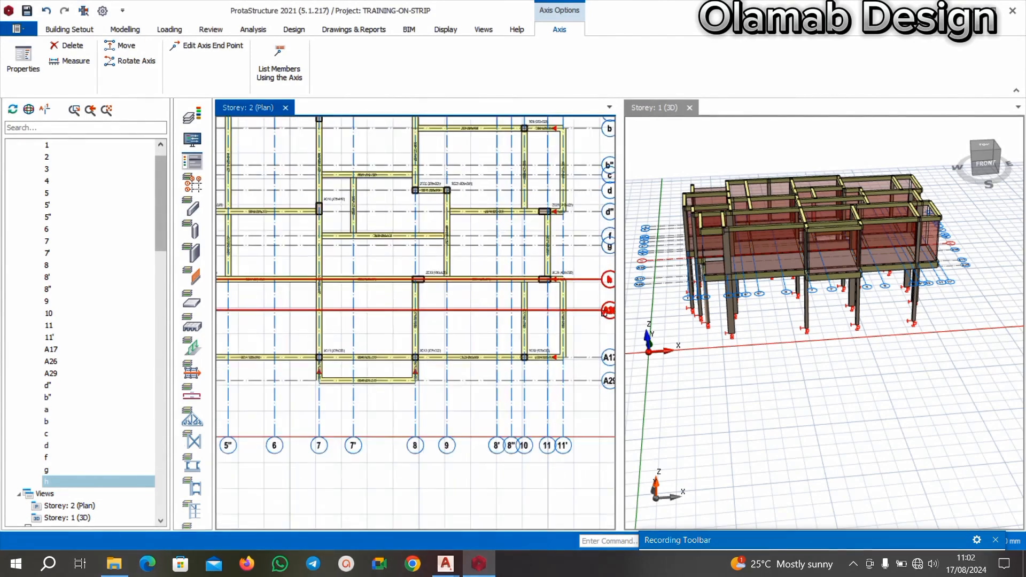
pyautogui.scroll(-3, 513, 318)
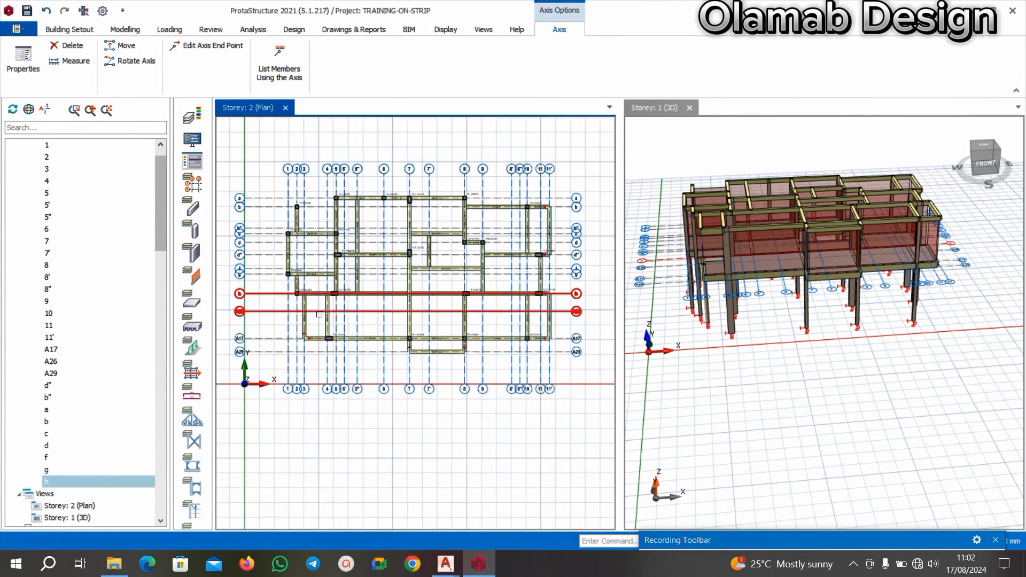
pyautogui.scroll(3, 266, 304)
pyautogui.scroll(1, 86, 253)
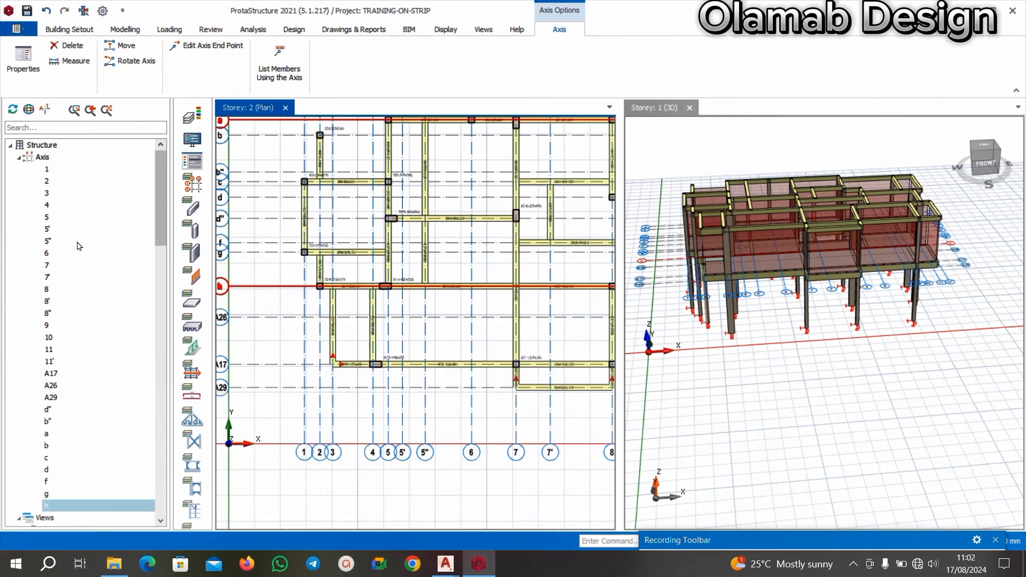
# Open the Storey 1 plan and examine its overall slab, beam and axis layout.
pyautogui.scroll(-15, 75, 267)
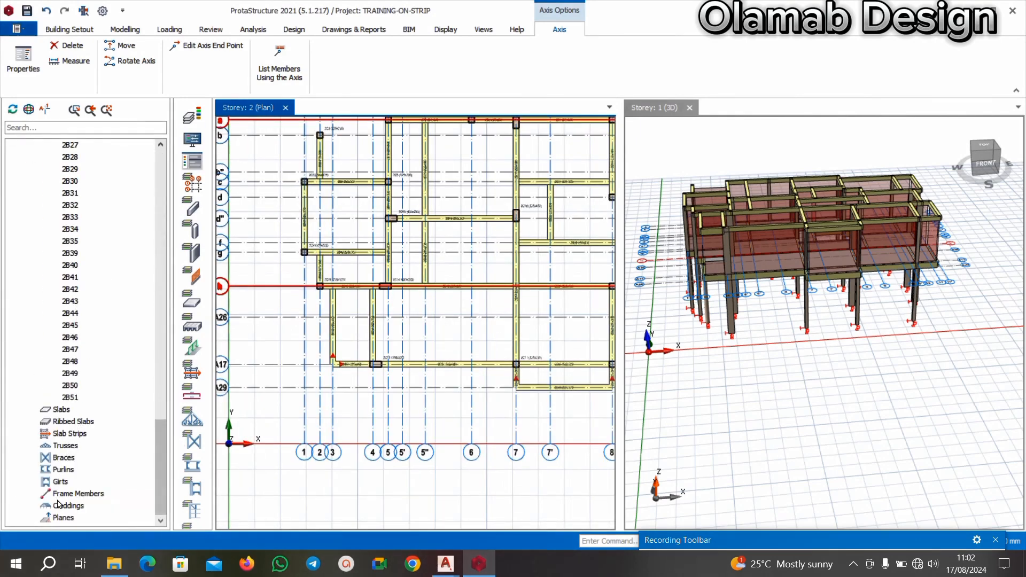
pyautogui.scroll(15, 52, 415)
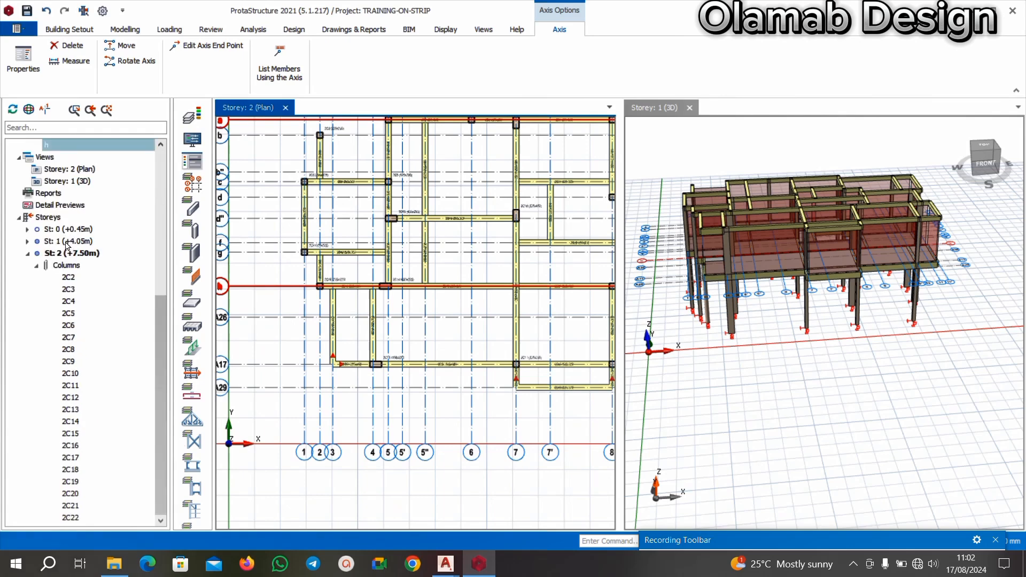
pyautogui.doubleClick(67, 242)
pyautogui.scroll(-3, 420, 280)
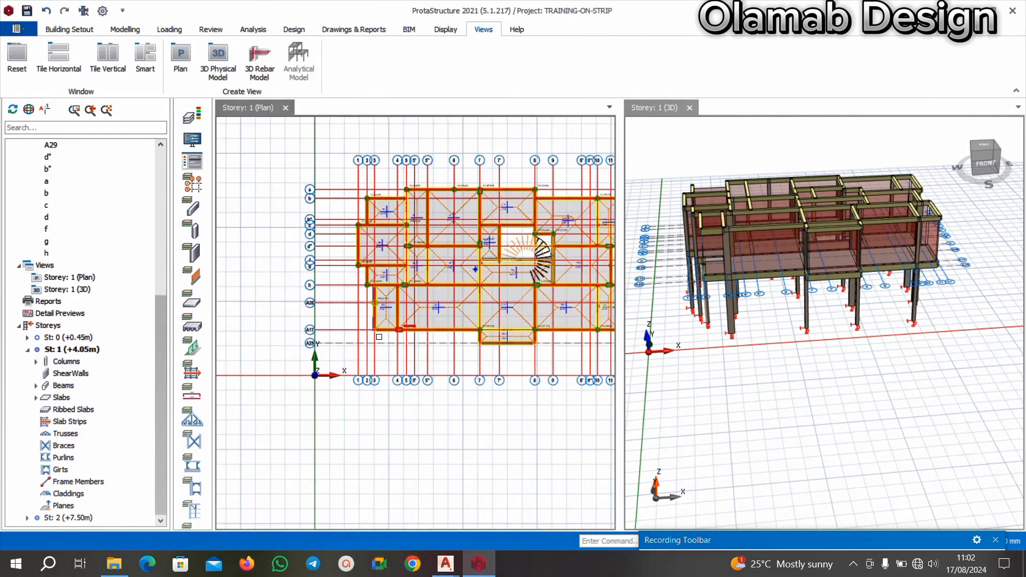
pyautogui.scroll(3, 346, 337)
pyautogui.scroll(-3, 290, 303)
pyautogui.scroll(-2, 445, 290)
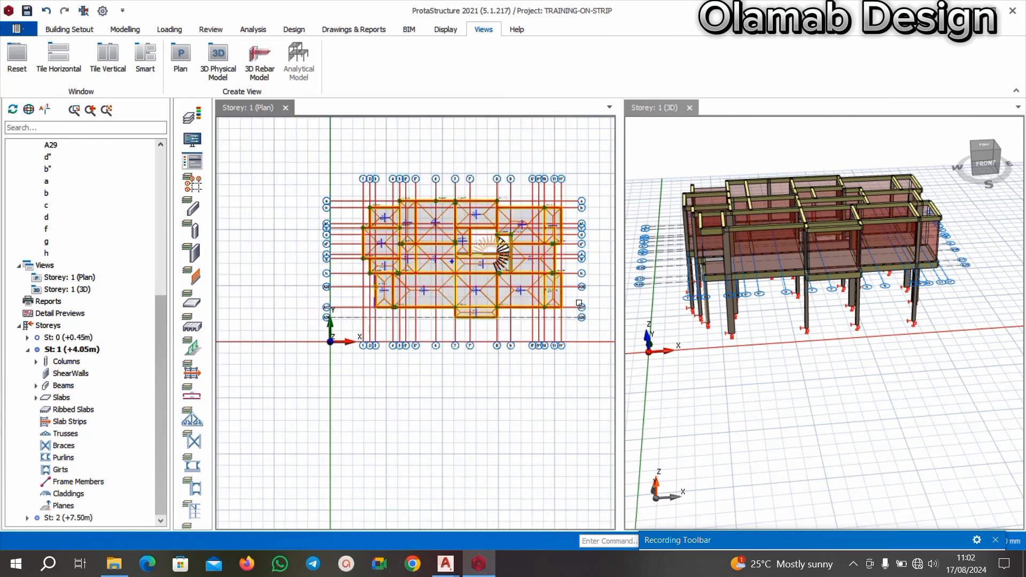
pyautogui.scroll(3, 440, 283)
pyautogui.scroll(-3, 434, 277)
pyautogui.scroll(3, 422, 251)
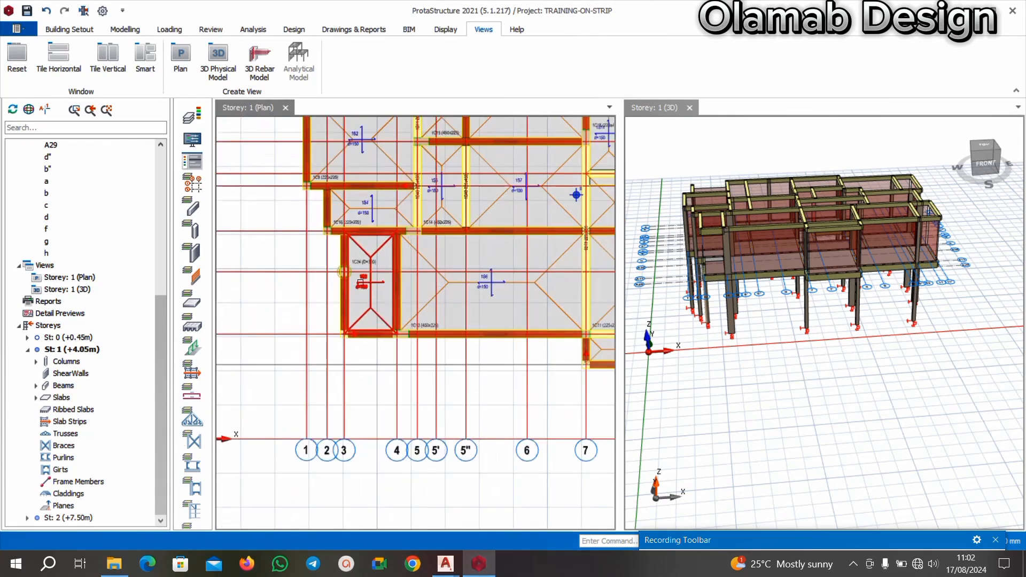
# Examine where axes h, A26, A17 and A29 meet the beams and the circular column on the Storey 1 plan.
pyautogui.scroll(-1, 300, 274)
pyautogui.scroll(3, 278, 277)
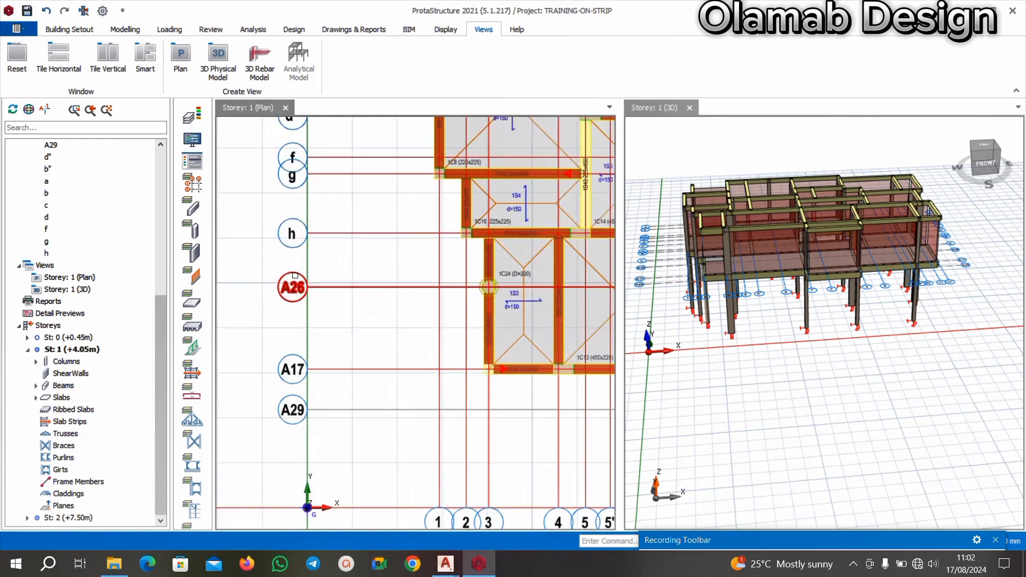
pyautogui.scroll(-2, 278, 278)
pyautogui.scroll(2, 278, 279)
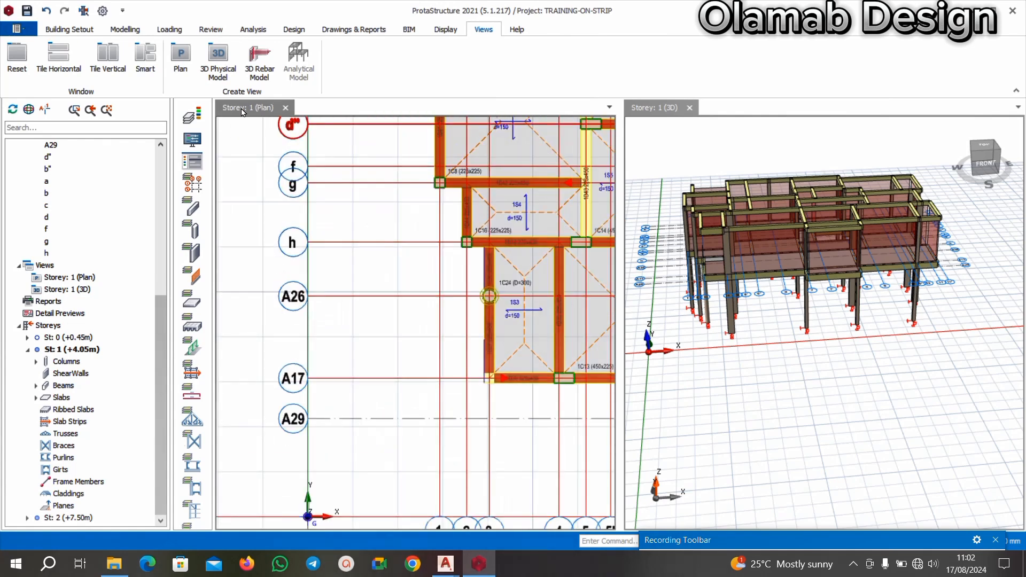
# Reopen the Storey 2 plan and examine axes h, A26, A17 and A29 against the framing.
pyautogui.click(69, 518)
pyautogui.scroll(-2, 319, 326)
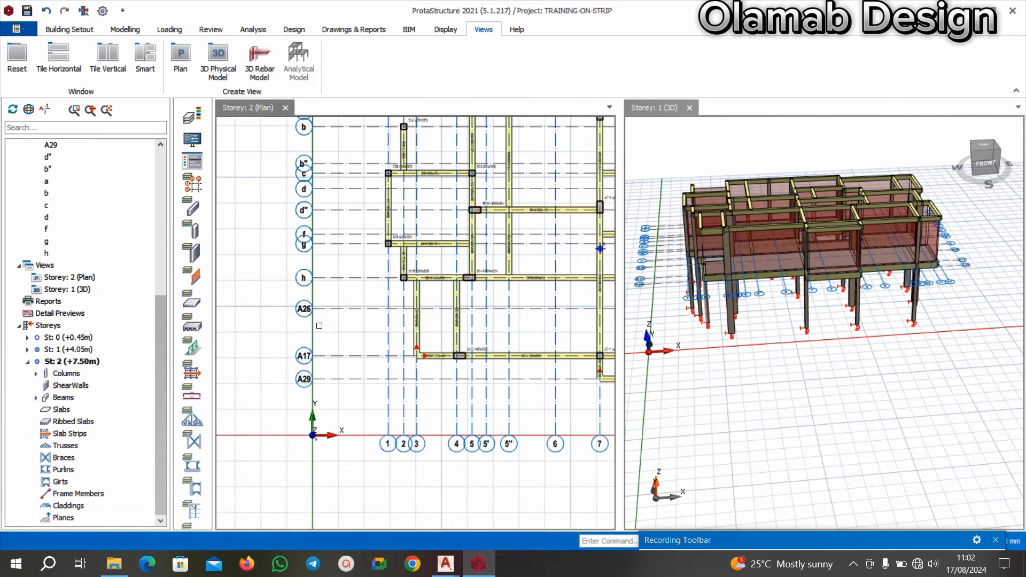
pyautogui.scroll(-2, 347, 304)
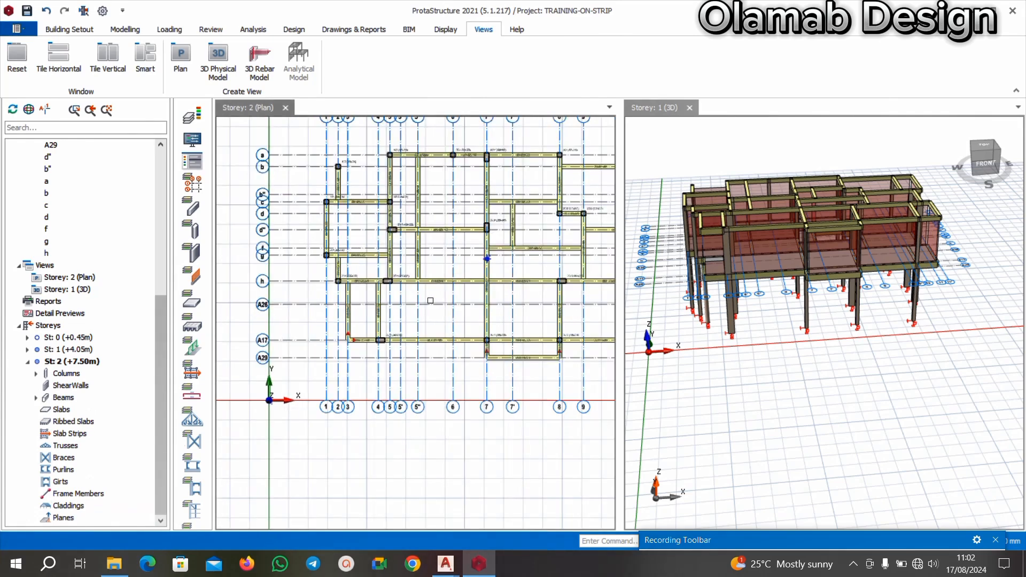
pyautogui.scroll(2, 262, 273)
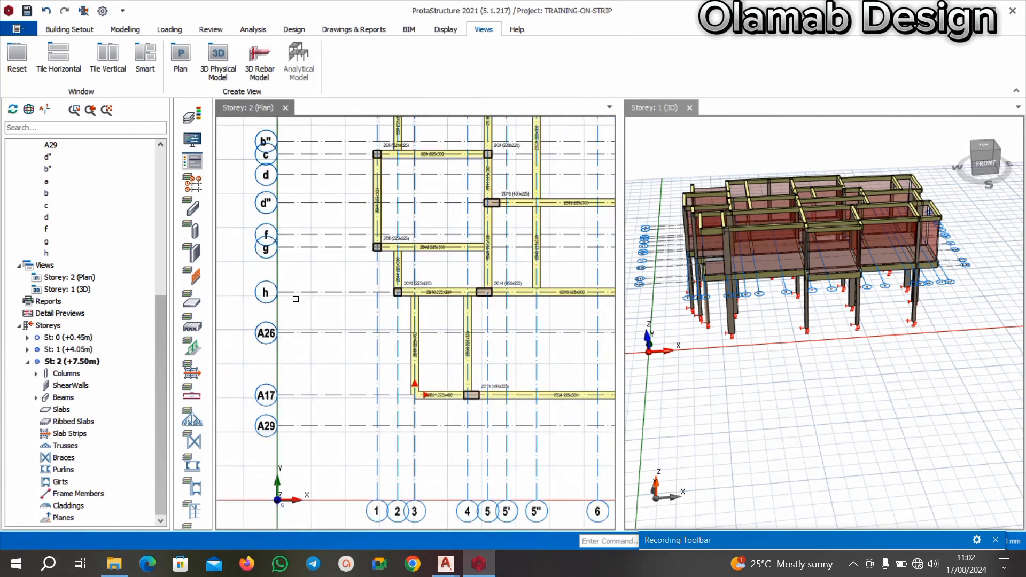
pyautogui.moveTo(295, 276); pyautogui.dragTo(302, 293, button='middle')
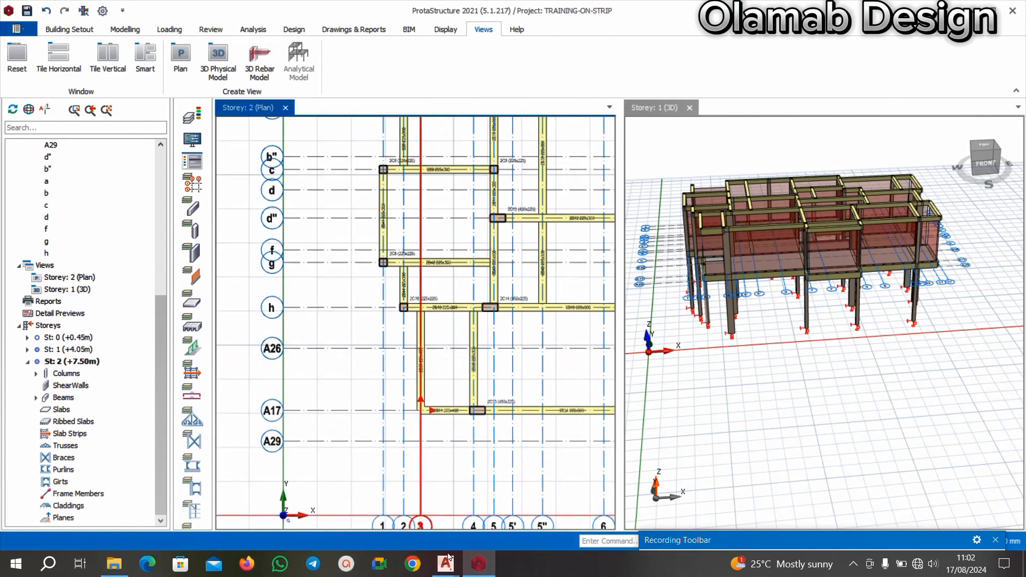
# Switch to the AutoCAD floor plan and examine the horizontal gridlines from f down to i beside the terrace.
pyautogui.moveTo(445, 562)
pyautogui.click(436, 540)
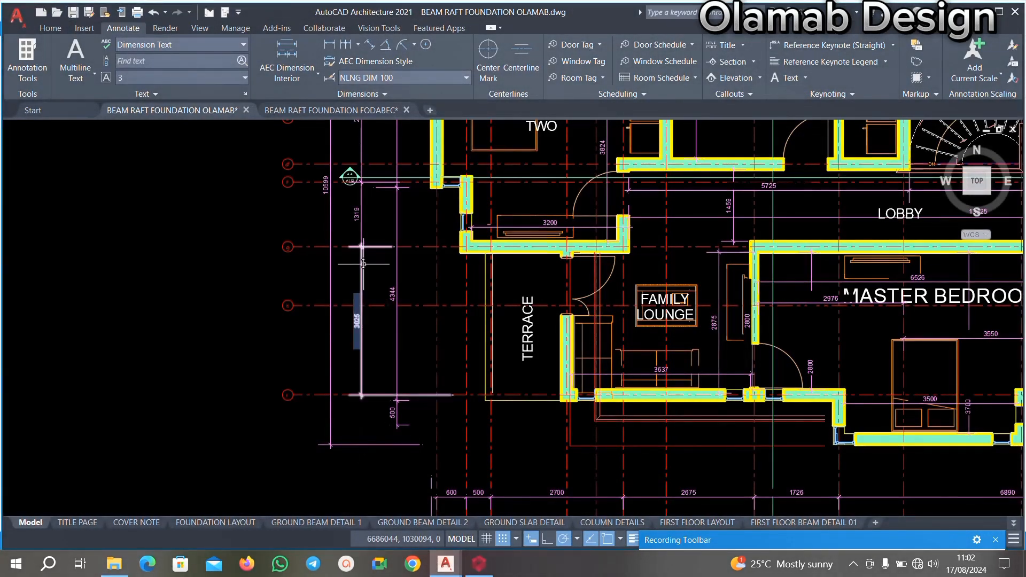
pyautogui.scroll(2, 357, 270)
pyautogui.moveTo(369, 272); pyautogui.dragTo(368, 302, button='middle')
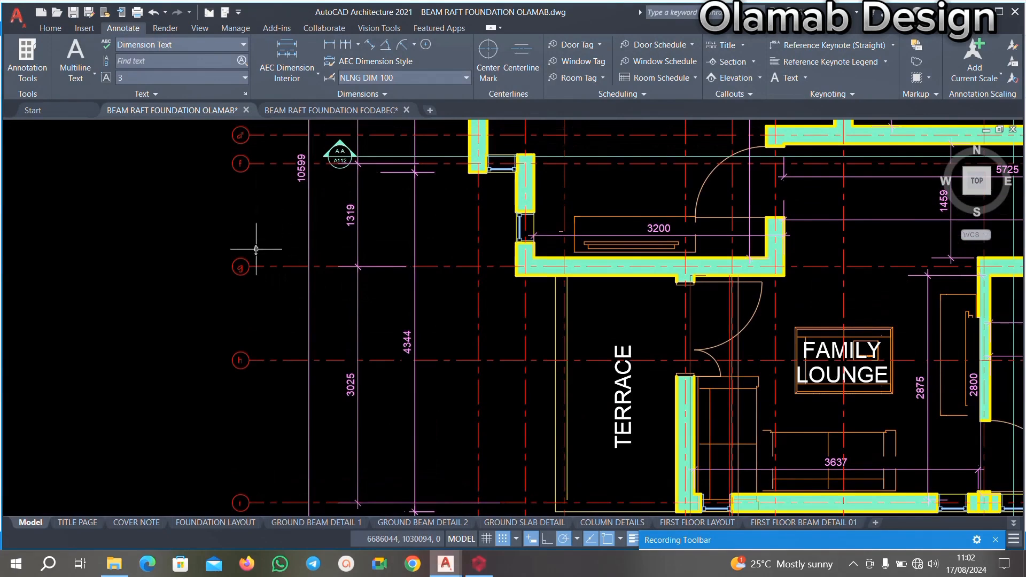
# Return to the ProtaStructure Storey 2 plan and review the horizontal axis labels from a down to A29.
pyautogui.click(478, 564)
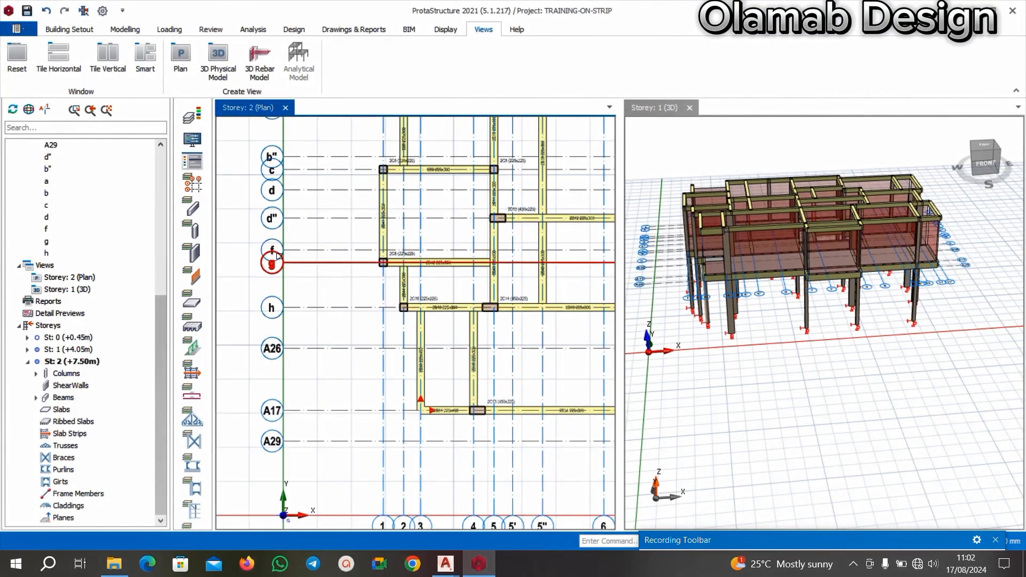
pyautogui.scroll(1, 279, 256)
pyautogui.scroll(-2, 320, 243)
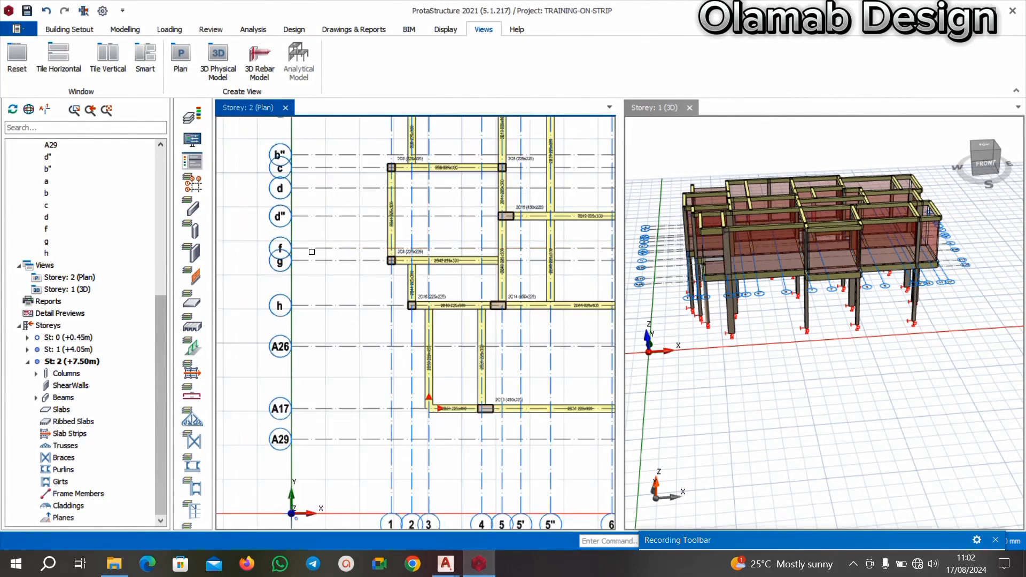
pyautogui.moveTo(348, 269)
pyautogui.mouseDown(button='middle')
pyautogui.moveTo(289, 279)
pyautogui.moveTo(340, 276)
pyautogui.mouseUp(button='middle')
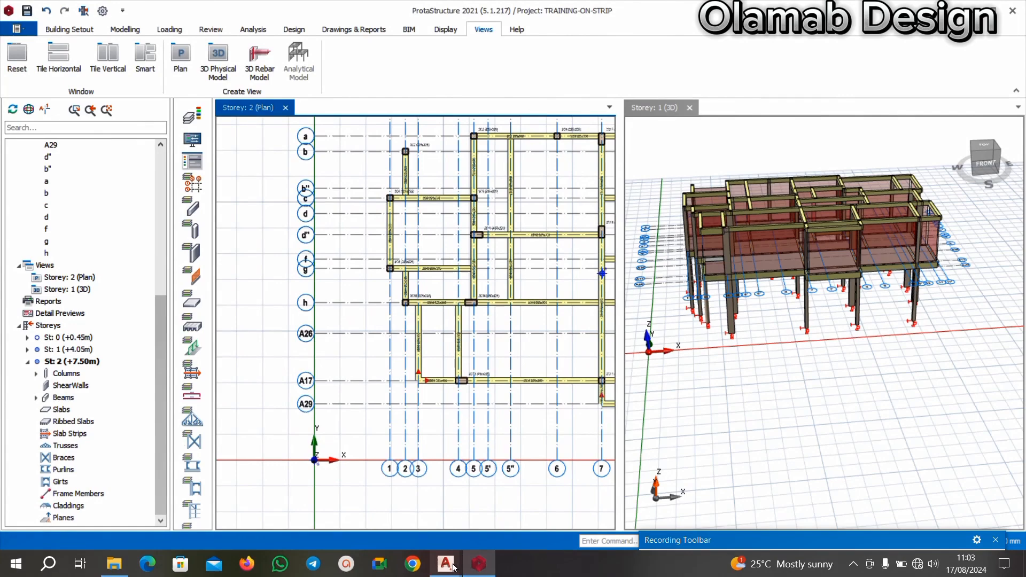
pyautogui.moveTo(377, 225); pyautogui.dragTo(350, 209, button='middle')
pyautogui.scroll(1, 342, 168)
pyautogui.scroll(1, 342, 169)
pyautogui.scroll(-1, 355, 157)
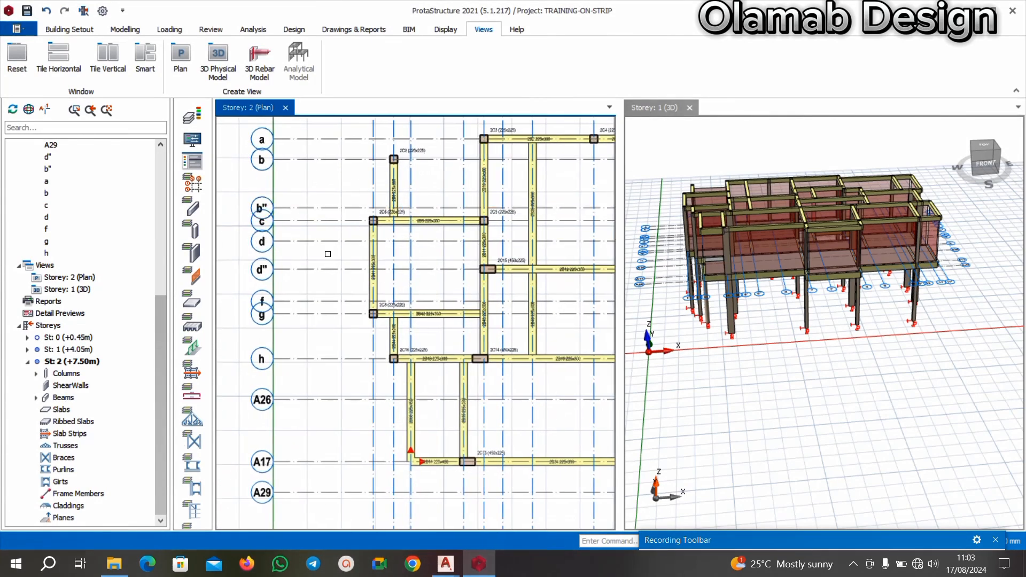
pyautogui.moveTo(328, 254); pyautogui.dragTo(345, 270, button='middle')
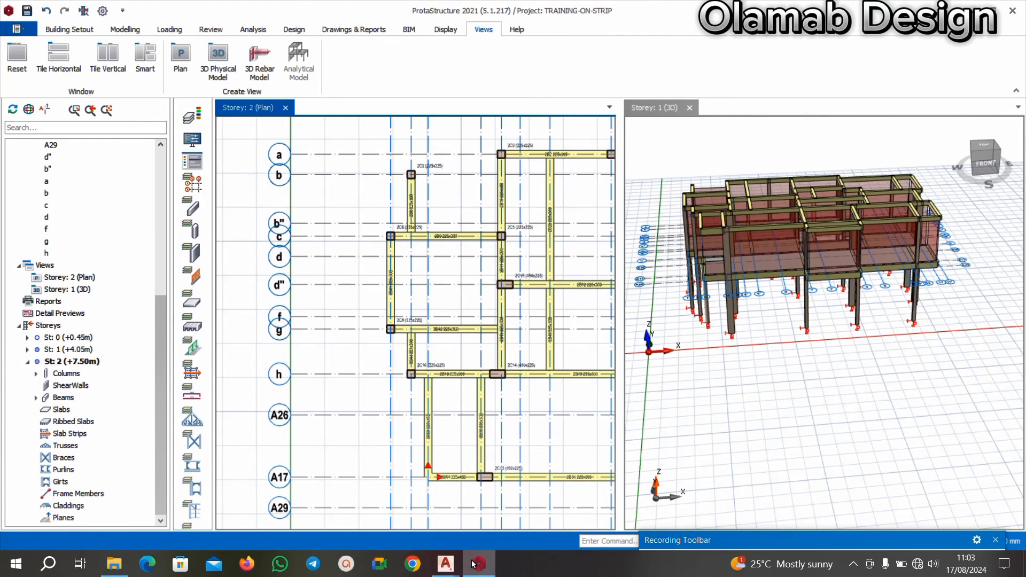
# Switch to the AutoCAD floor plan and check the horizontal gridline labels from a downwards past Bedroom Two.
pyautogui.moveTo(463, 565)
pyautogui.click(382, 524)
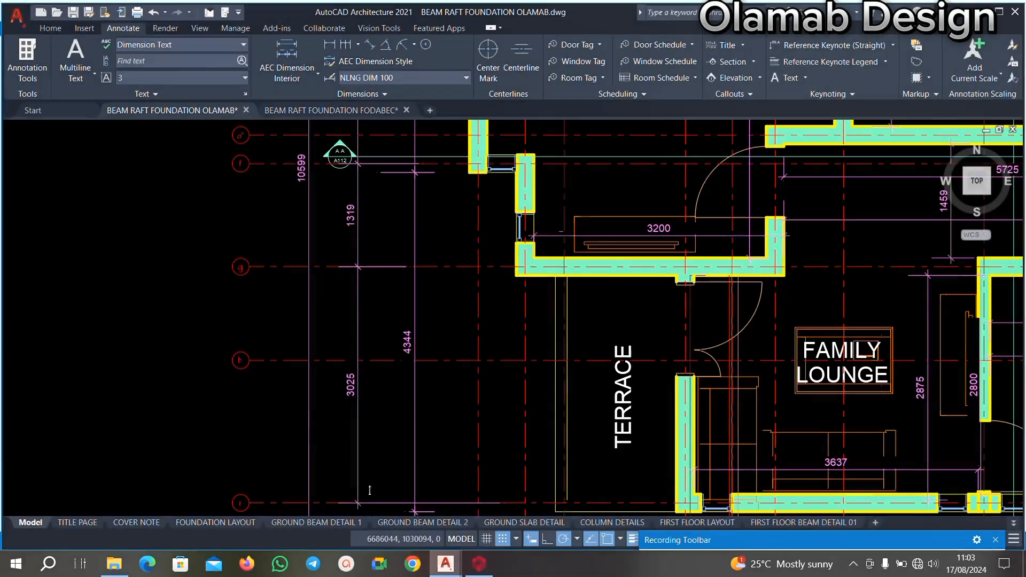
pyautogui.moveTo(316, 198); pyautogui.dragTo(304, 347, button='middle')
pyautogui.scroll(-4, 308, 233)
pyautogui.moveTo(296, 148); pyautogui.dragTo(280, 347, button='middle')
pyautogui.scroll(6, 283, 204)
pyautogui.scroll(-5, 311, 249)
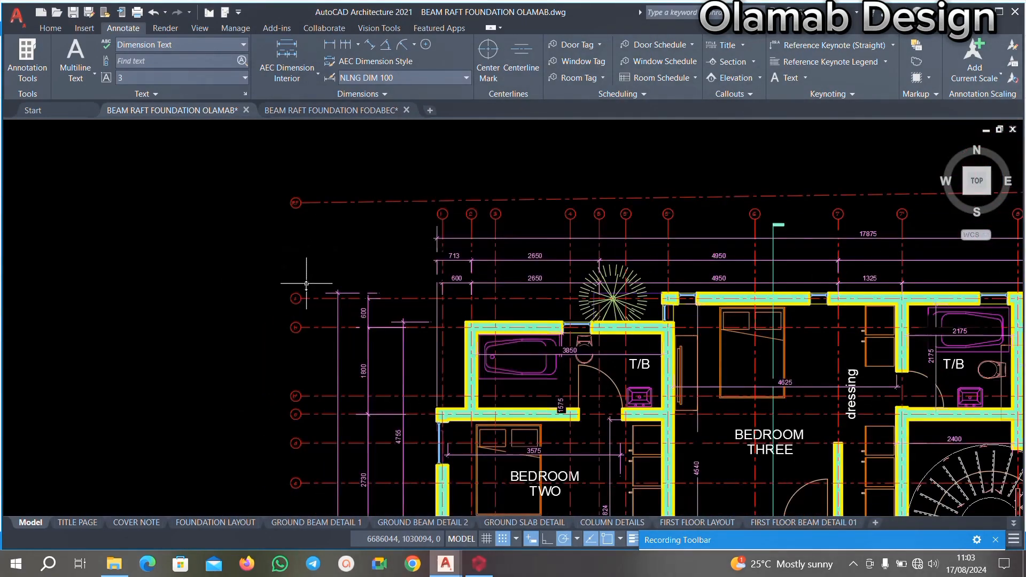
pyautogui.moveTo(308, 301); pyautogui.dragTo(321, 222, button='middle')
pyautogui.scroll(5, 313, 244)
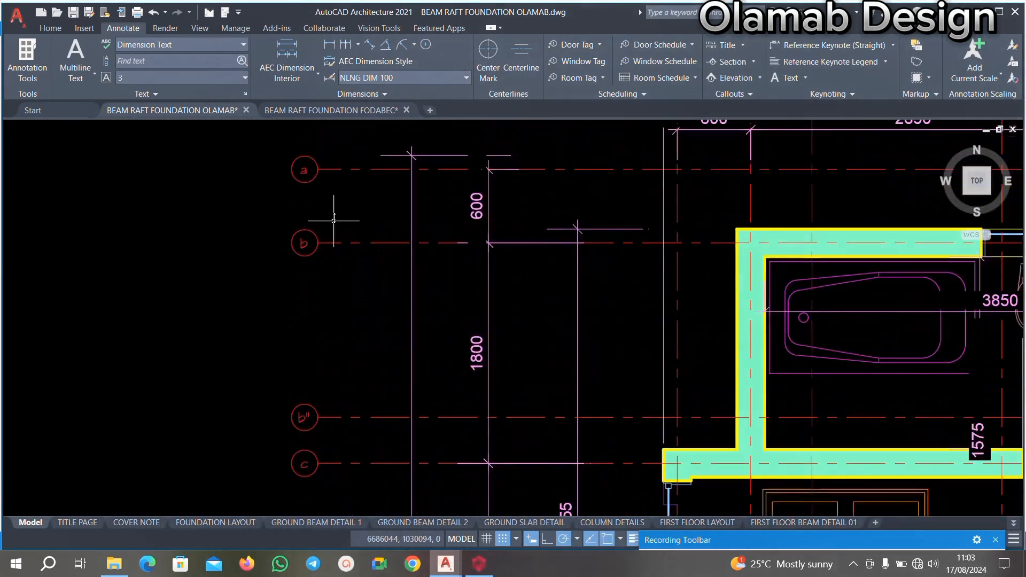
pyautogui.scroll(-5, 335, 212)
pyautogui.scroll(4, 335, 293)
pyautogui.scroll(-5, 320, 257)
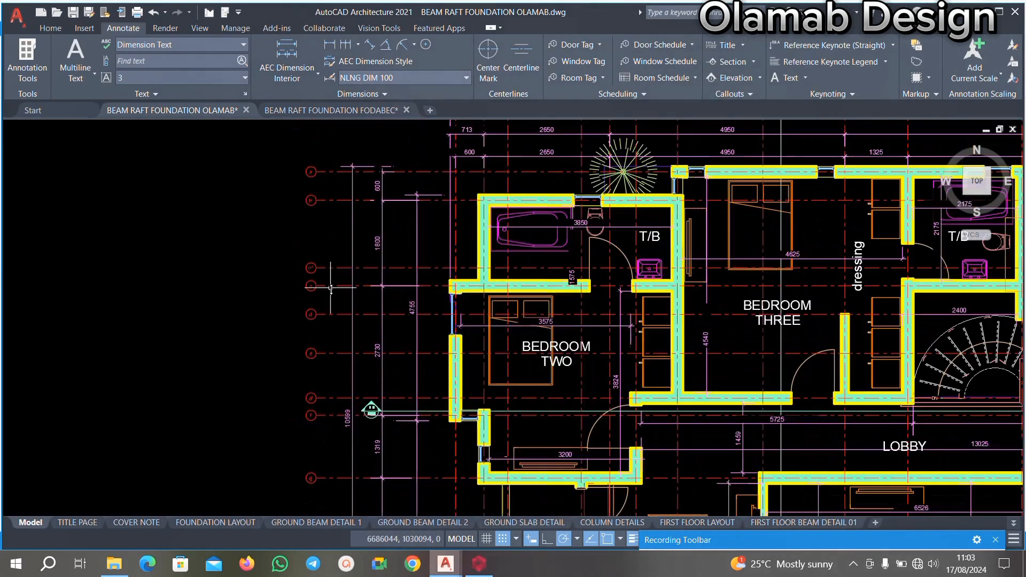
pyautogui.scroll(3, 324, 283)
# View axes b to h on the ProtaStructure Storey 2 plan and check them against AutoCAD gridlines b" to f beside Bedroom Two.
pyautogui.click(479, 564)
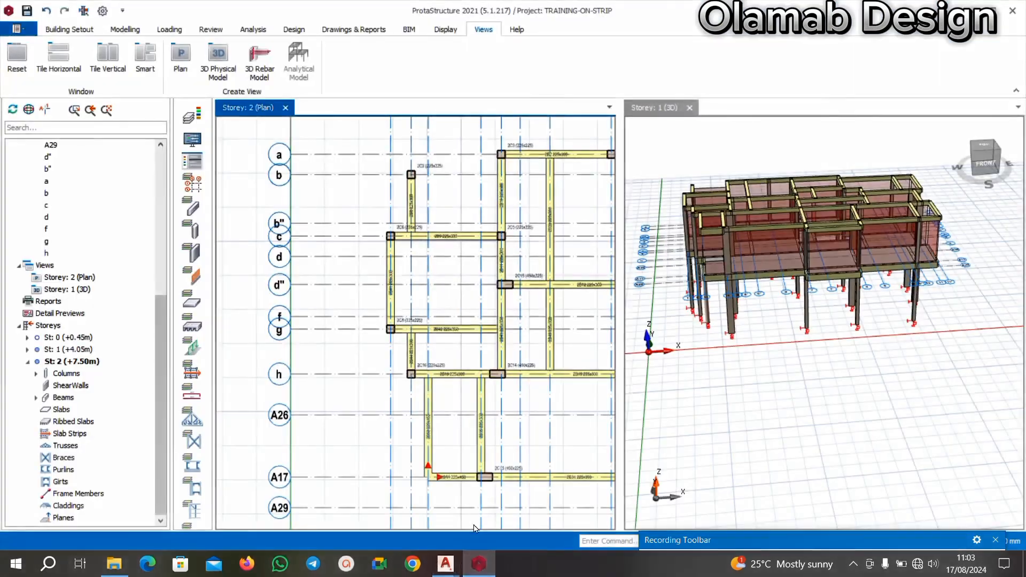
pyautogui.scroll(3, 321, 235)
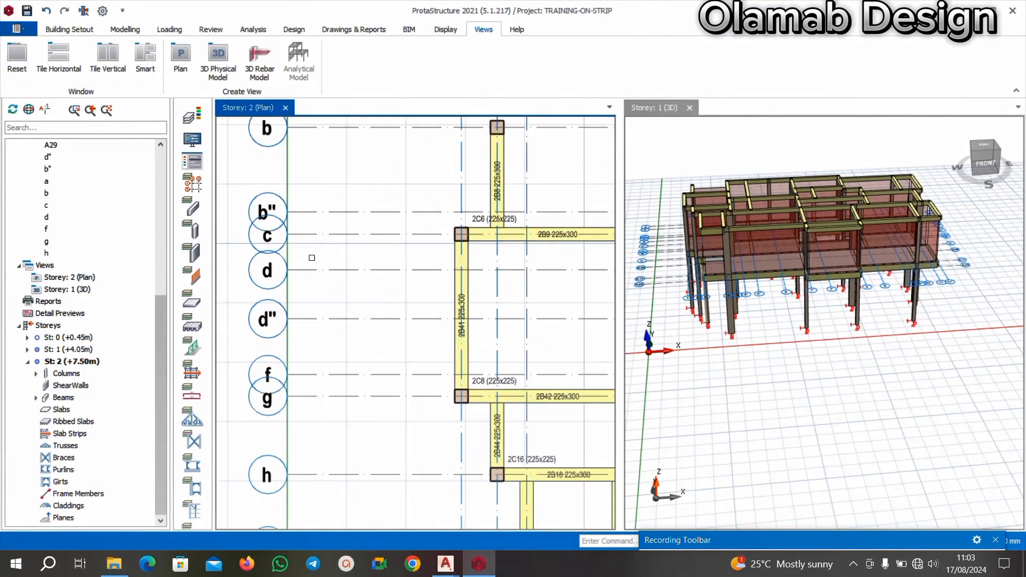
pyautogui.moveTo(451, 559)
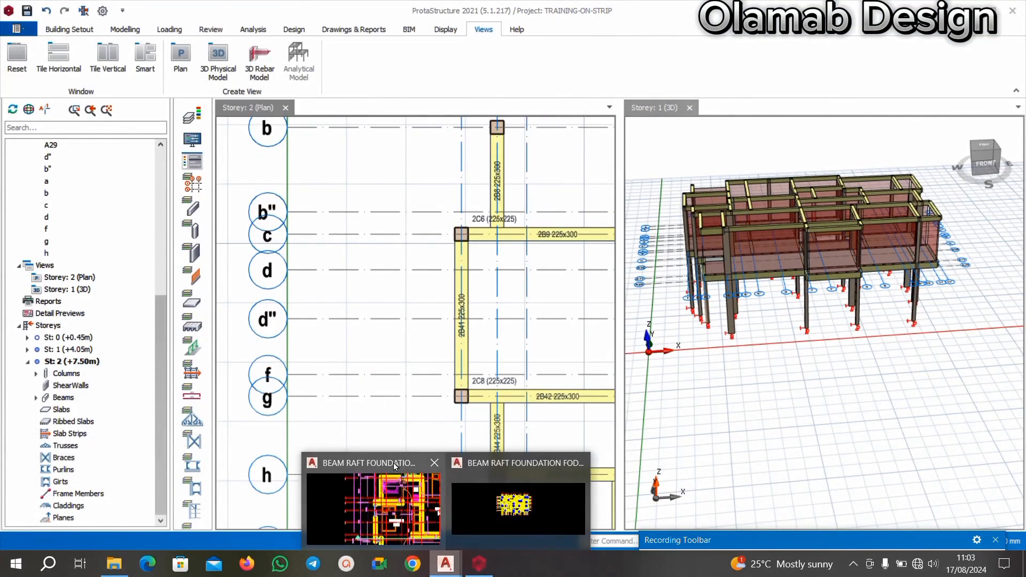
pyautogui.click(379, 507)
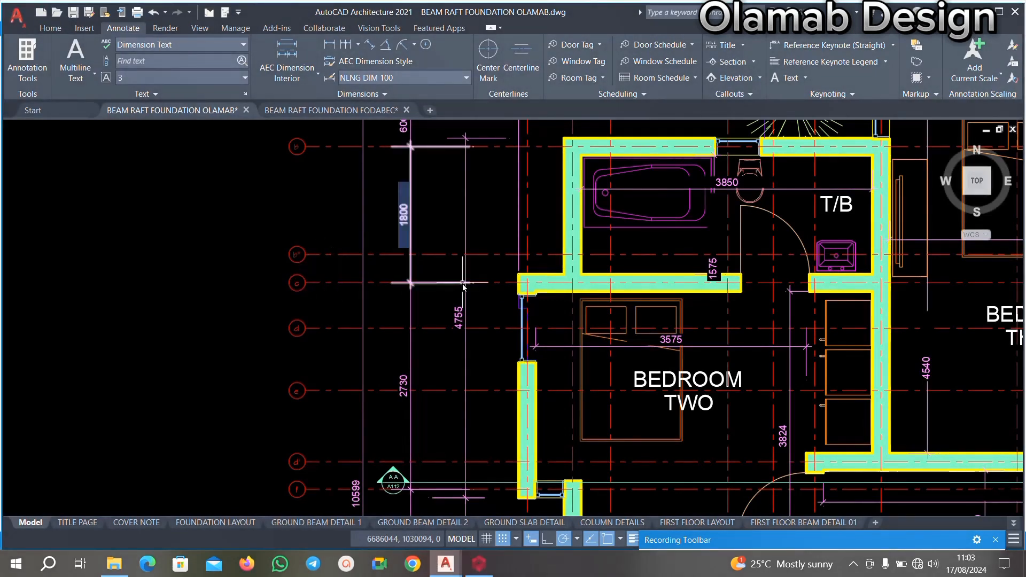
pyautogui.moveTo(406, 322)
pyautogui.mouseDown(button='middle')
pyautogui.moveTo(396, 328)
pyautogui.moveTo(382, 275)
pyautogui.mouseUp(button='middle')
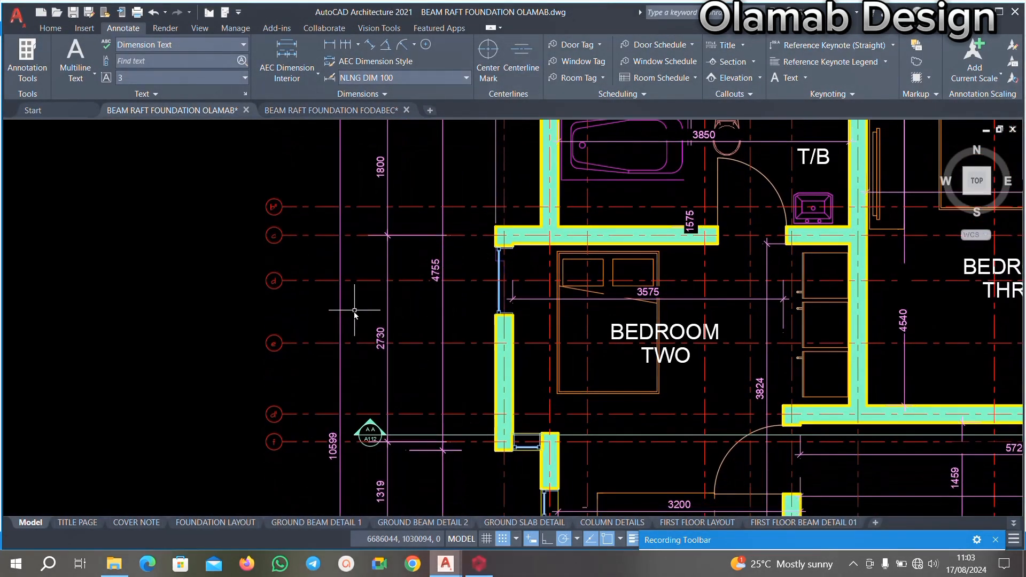
# Return to the ProtaStructure Storey 2 plan and examine the axis labels between b" and h, particularly d and d".
pyautogui.click(479, 563)
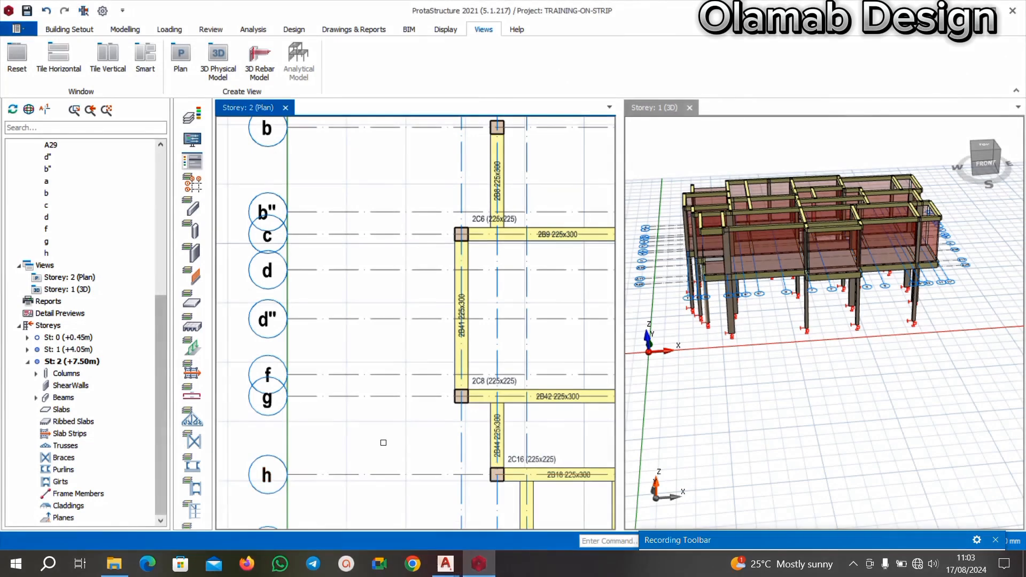
pyautogui.scroll(-1, 299, 309)
pyautogui.scroll(2, 310, 319)
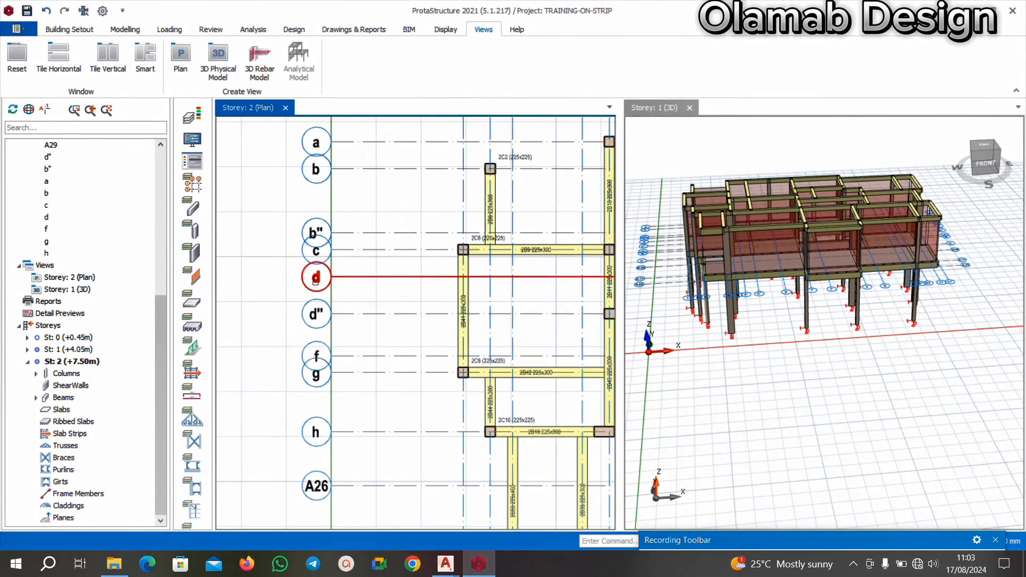
pyautogui.scroll(-2, 310, 319)
pyautogui.scroll(1, 332, 299)
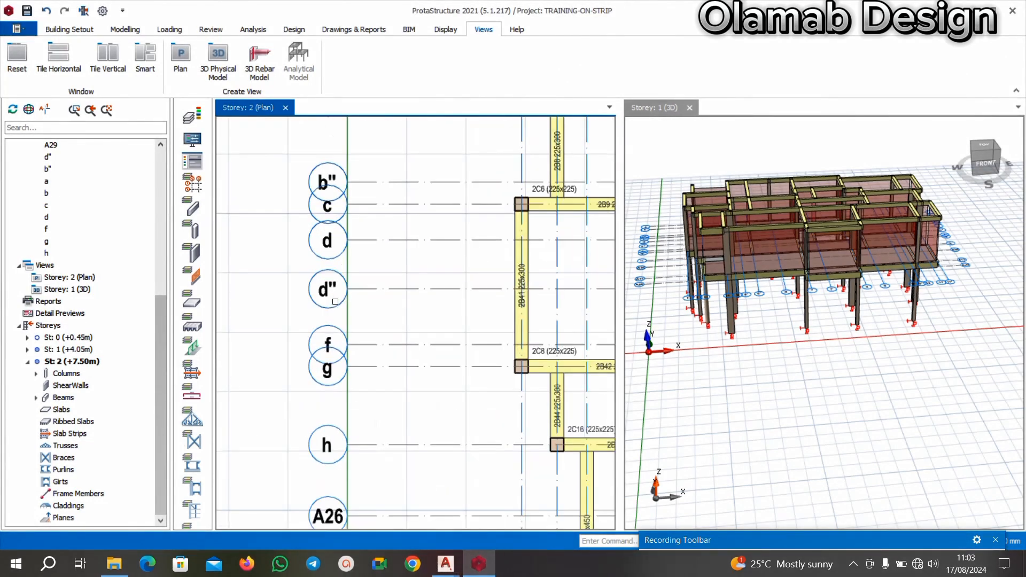
# Read gridlines b", c, d, e, d' and f on the AutoCAD floor plan and return to the ProtaStructure Storey 2 plan.
pyautogui.moveTo(456, 566)
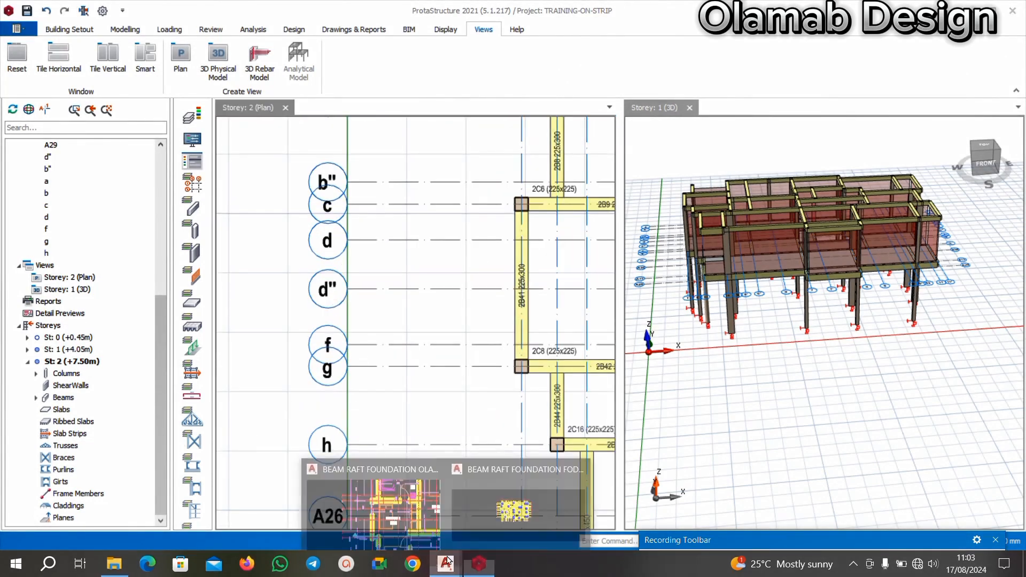
pyautogui.click(378, 497)
pyautogui.scroll(4, 279, 206)
pyautogui.scroll(-2, 312, 217)
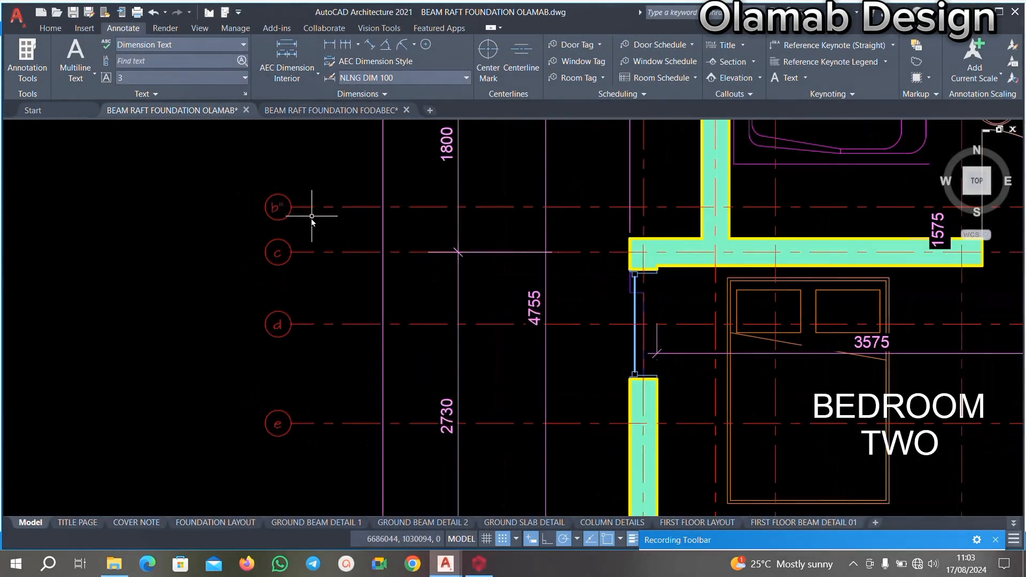
pyautogui.scroll(-1, 305, 334)
pyautogui.scroll(1, 321, 274)
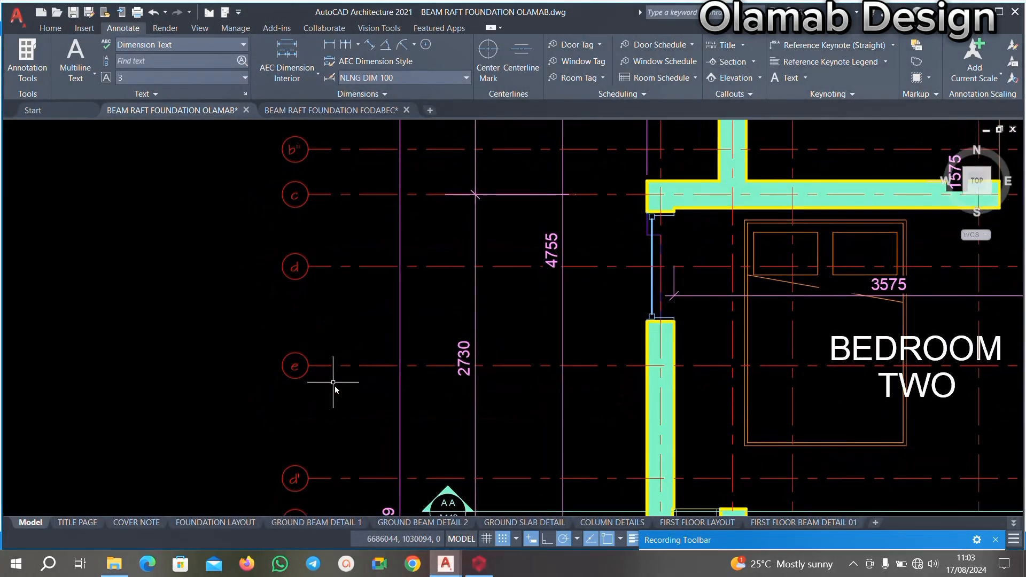
pyautogui.moveTo(316, 393); pyautogui.dragTo(339, 334, button='middle')
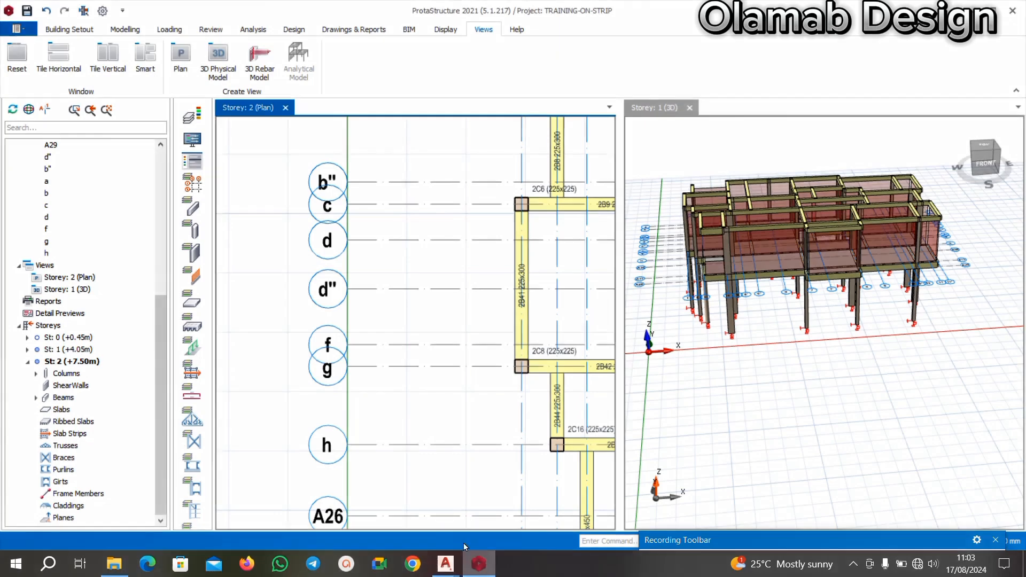
pyautogui.click(479, 564)
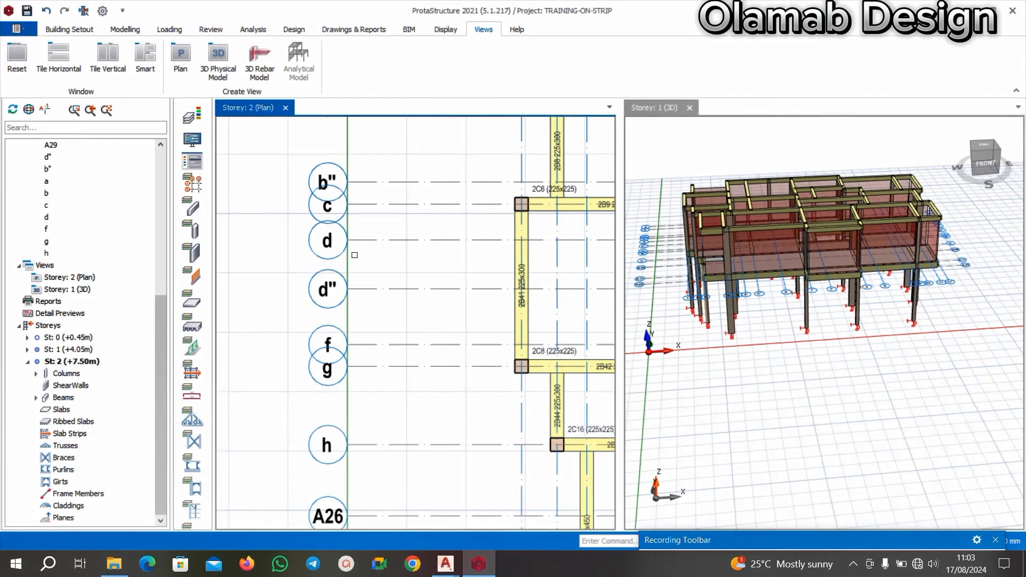
# Relabel the horizontal axis d" between d and f on the Storey 2 plan as e.
pyautogui.scroll(1, 348, 242)
pyautogui.rightClick(332, 299)
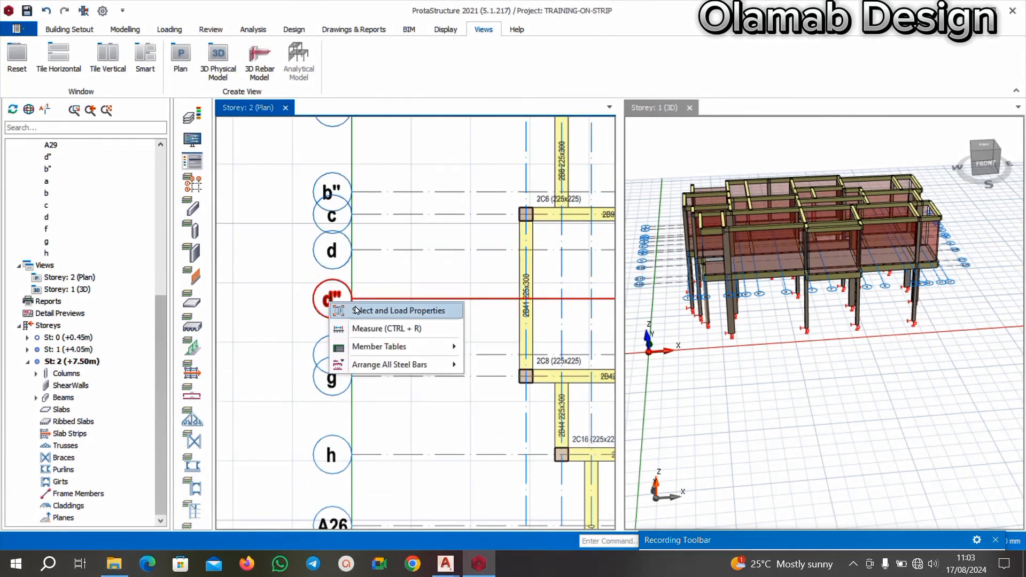
pyautogui.click(362, 327)
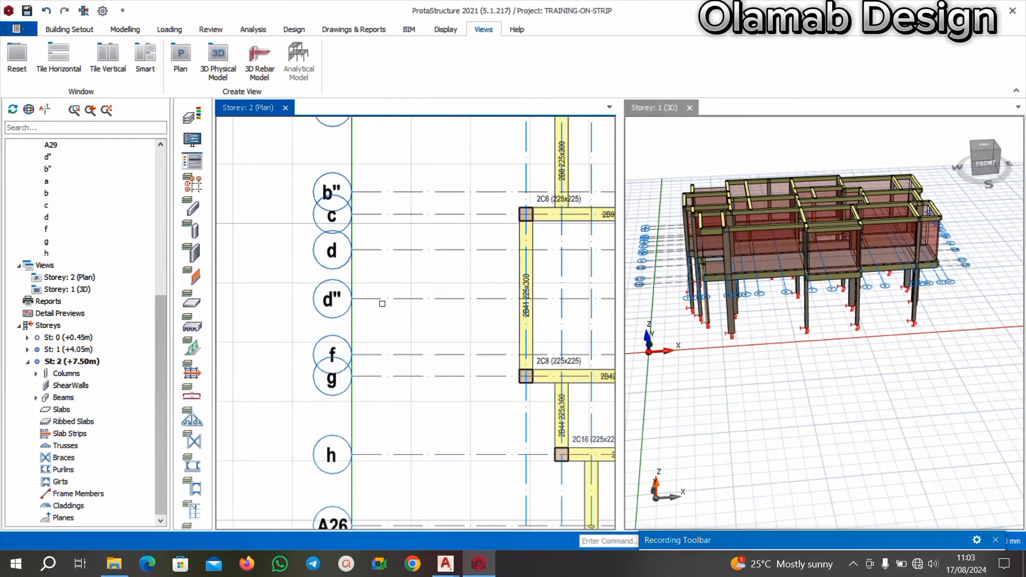
pyautogui.rightClick(350, 299)
pyautogui.click(374, 37)
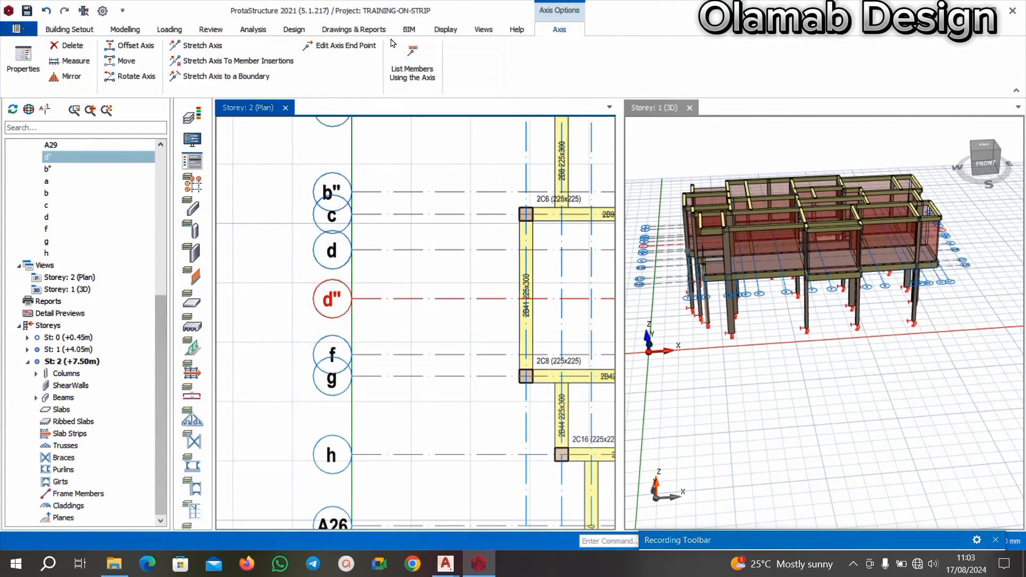
pyautogui.click(964, 165)
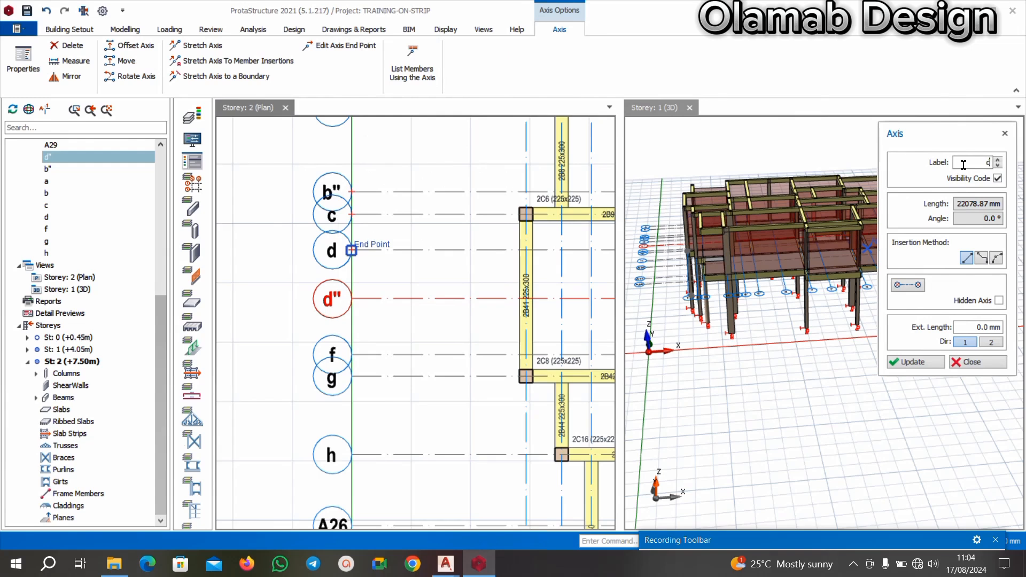
pyautogui.click(903, 363)
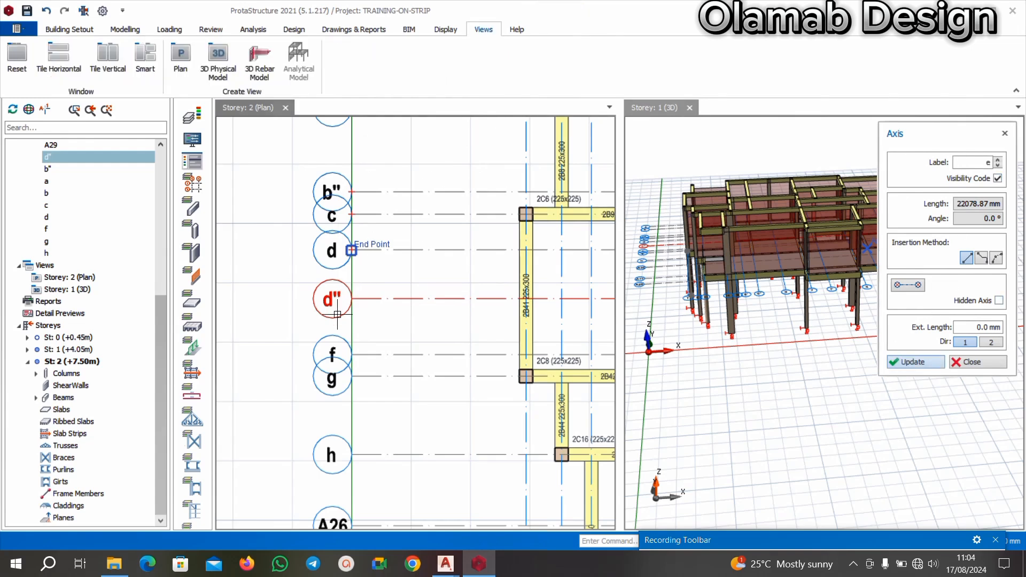
pyautogui.scroll(2, 329, 321)
pyautogui.scroll(-3, 328, 318)
pyautogui.press('Escape')
# Relabel the horizontal axis f directly below e as d'.
pyautogui.scroll(5, 340, 352)
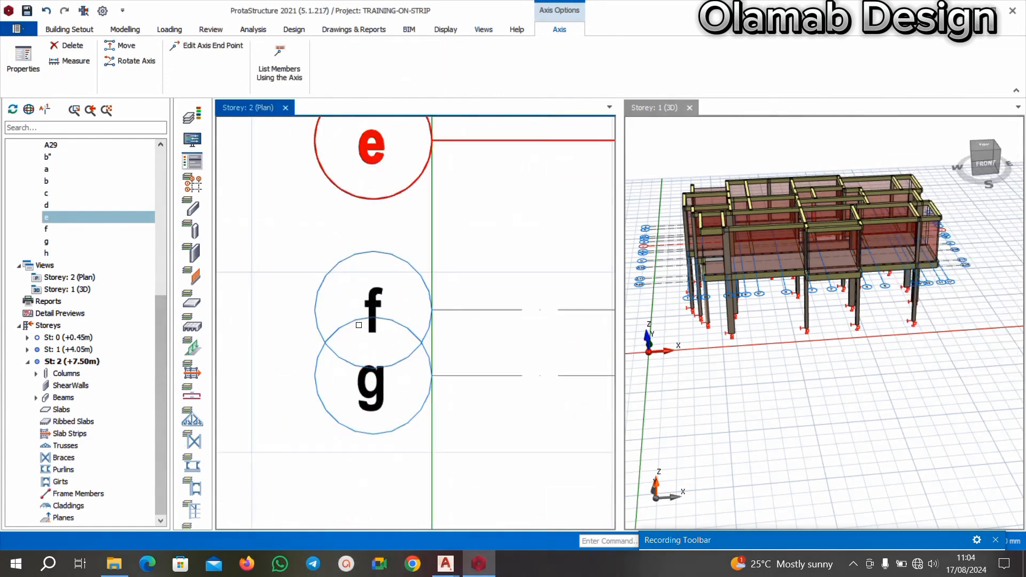
pyautogui.rightClick(379, 288)
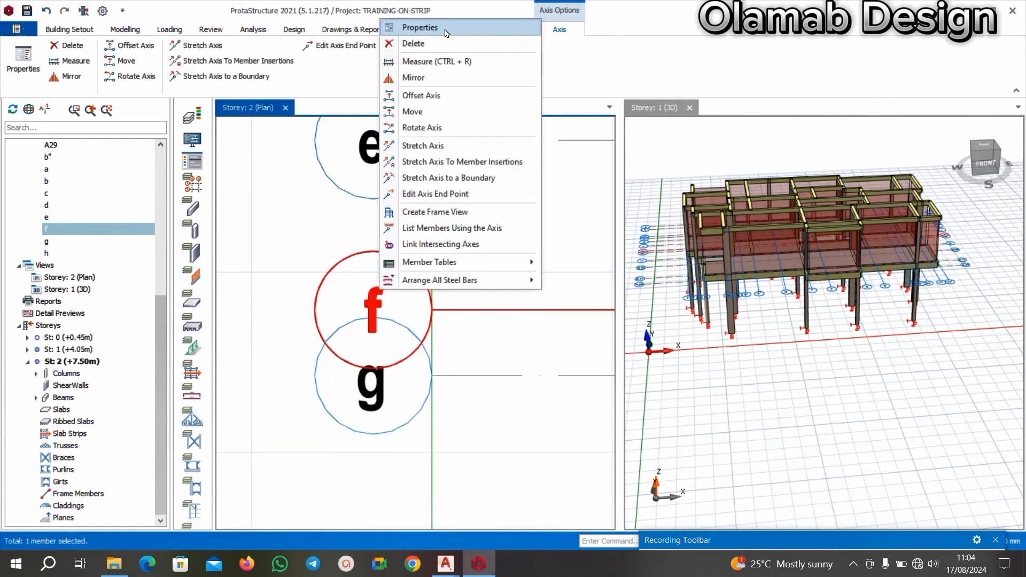
pyautogui.click(564, 27)
pyautogui.scroll(-4, 444, 230)
pyautogui.moveTo(430, 242); pyautogui.dragTo(398, 262, button='middle')
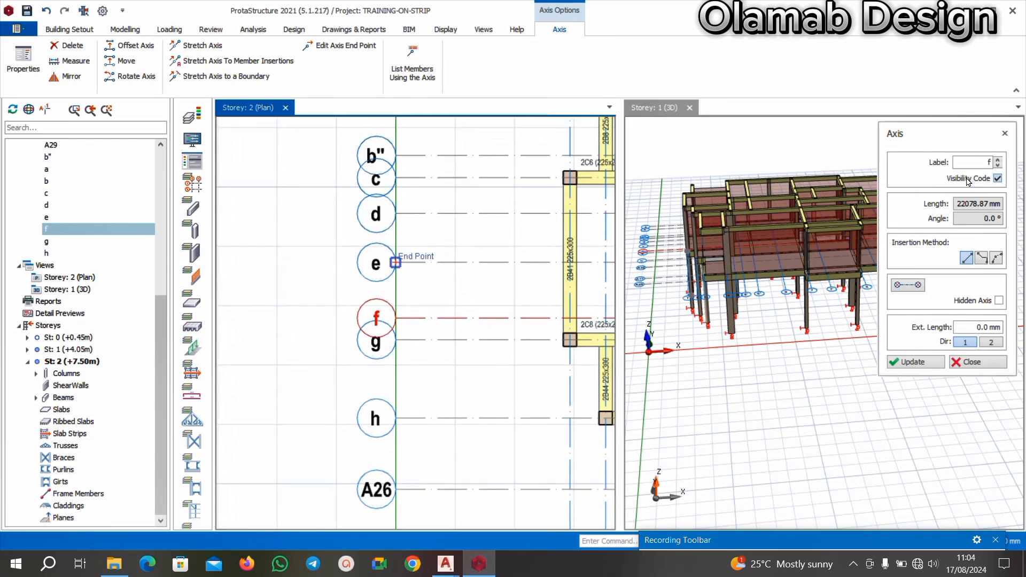
pyautogui.click(981, 165)
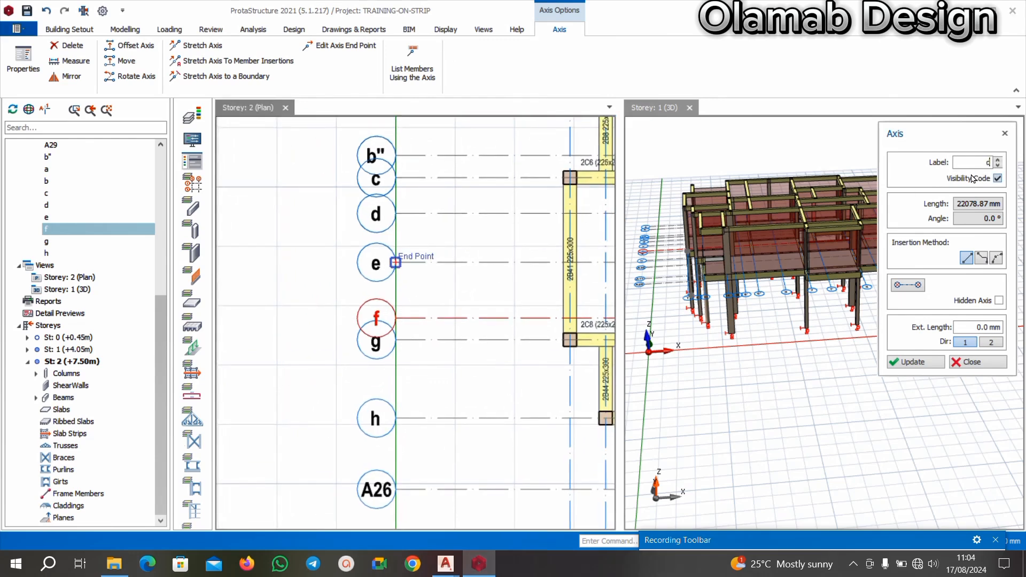
pyautogui.click(906, 368)
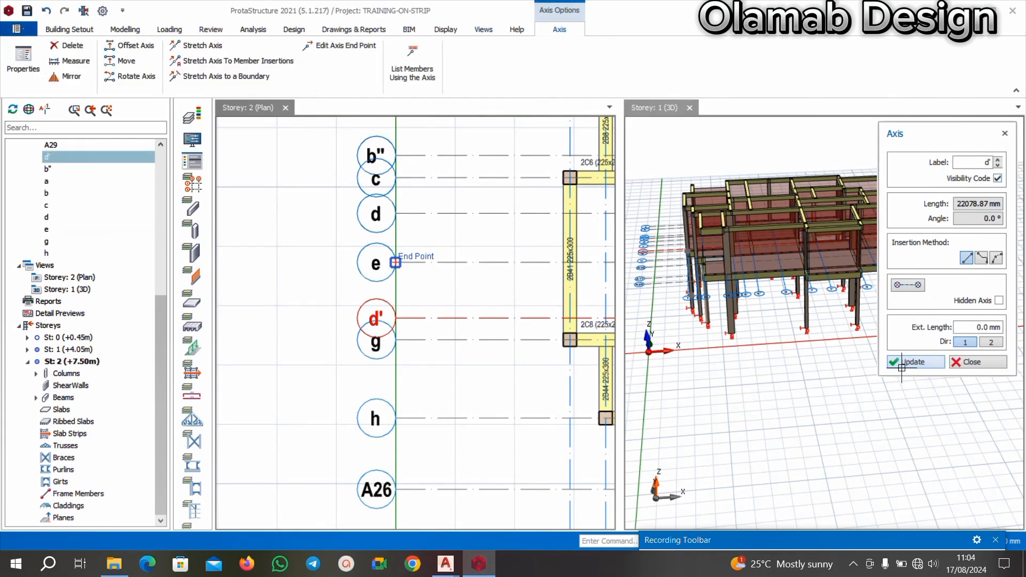
# Relabel the horizontal axis g directly below d' as f.
pyautogui.scroll(3, 380, 347)
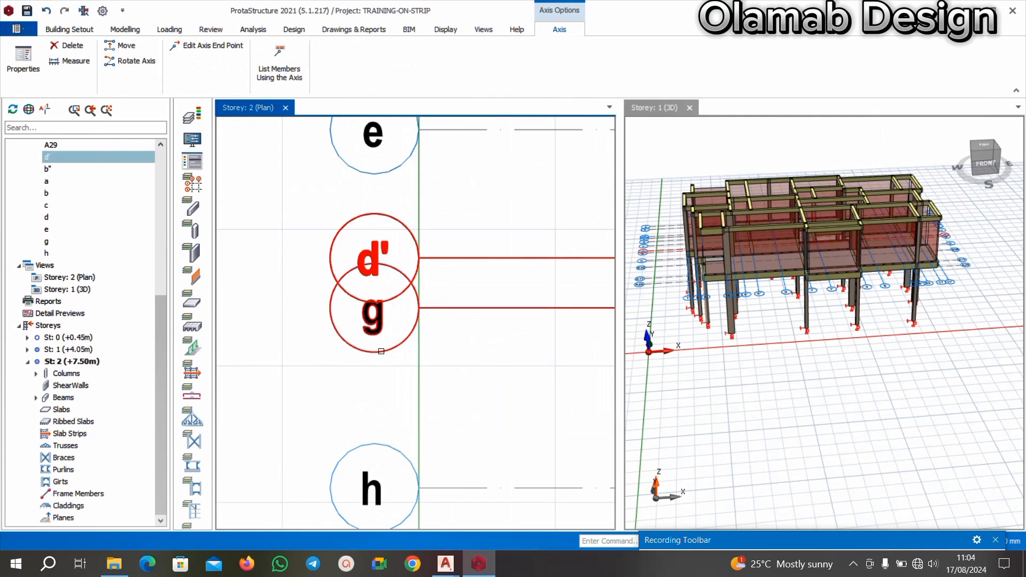
pyautogui.rightClick(381, 351)
pyautogui.click(425, 91)
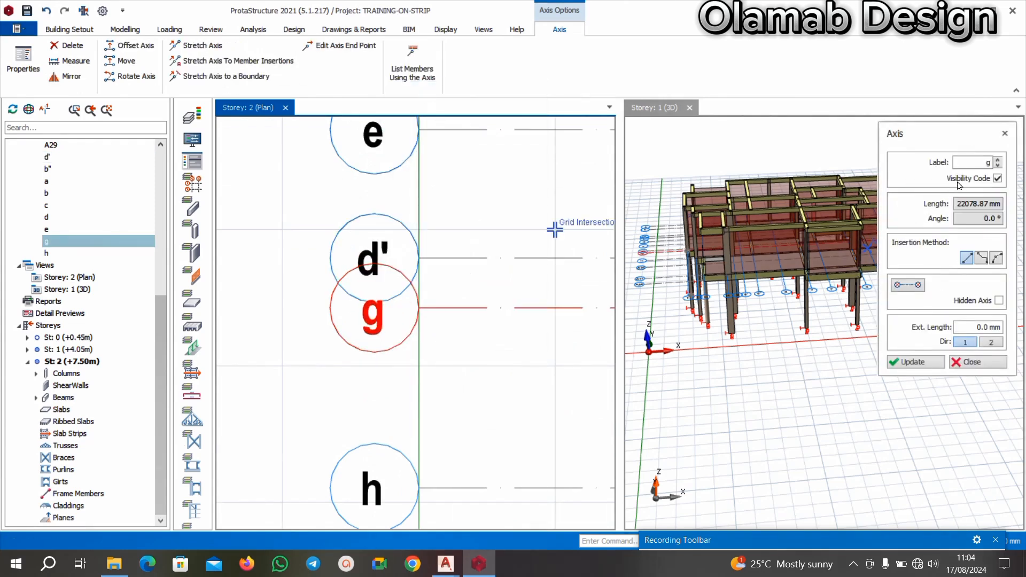
pyautogui.click(965, 162)
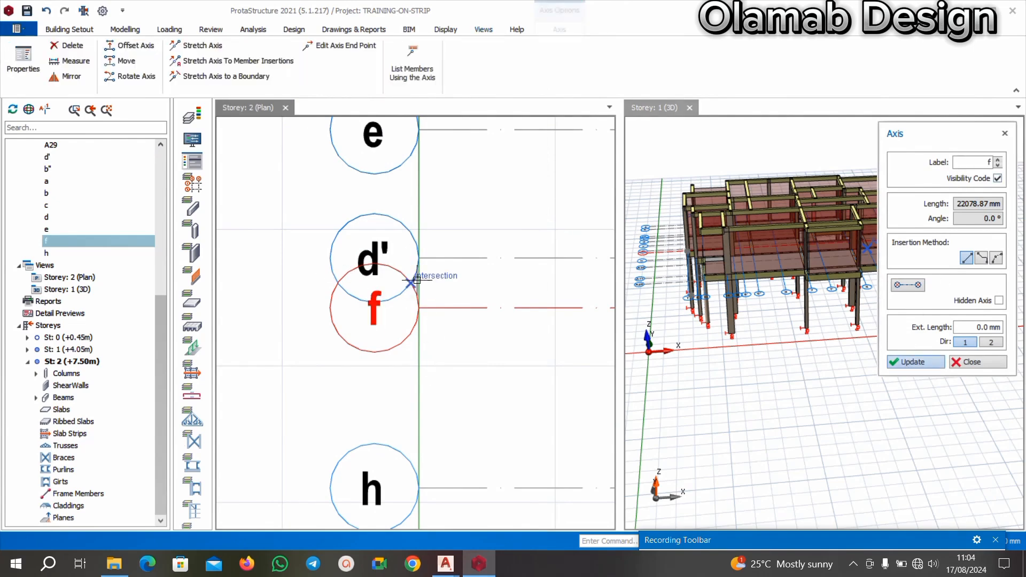
pyautogui.scroll(-3, 419, 280)
pyautogui.press('Escape')
# Relabel the horizontal axis h between f and A26 as g.
pyautogui.scroll(3, 405, 383)
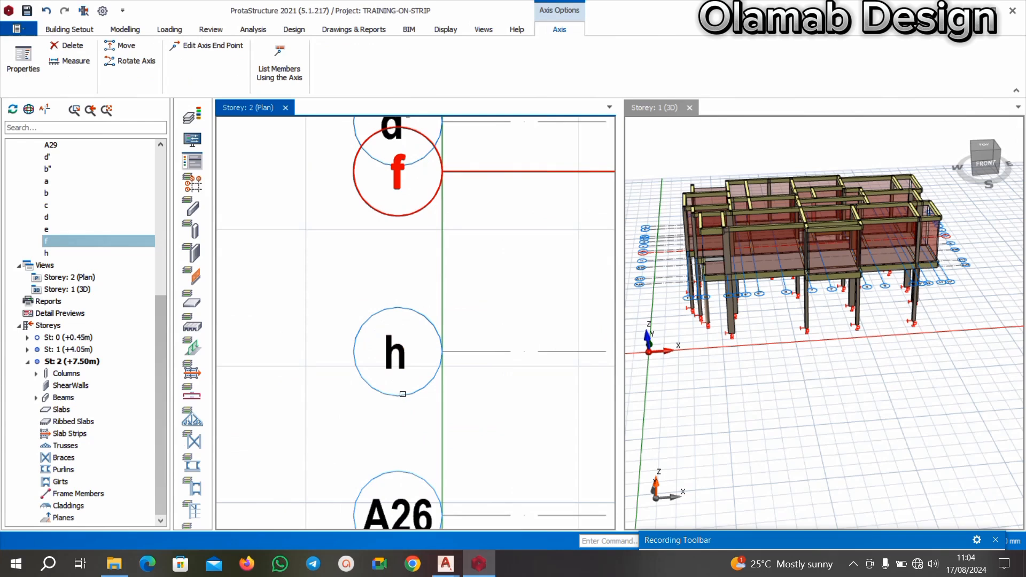
pyautogui.click(403, 394)
pyautogui.rightClick(398, 354)
pyautogui.click(443, 92)
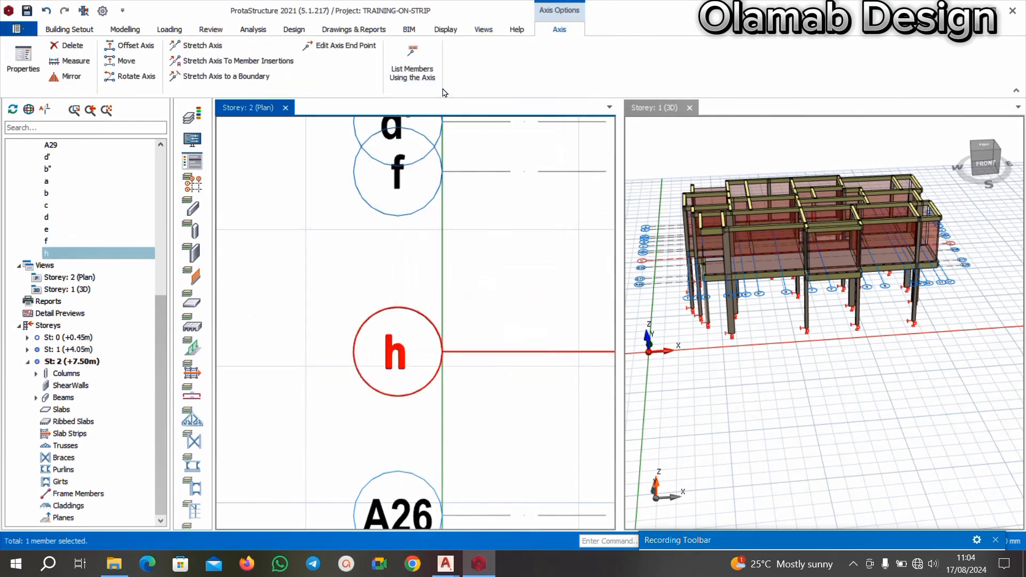
pyautogui.click(975, 165)
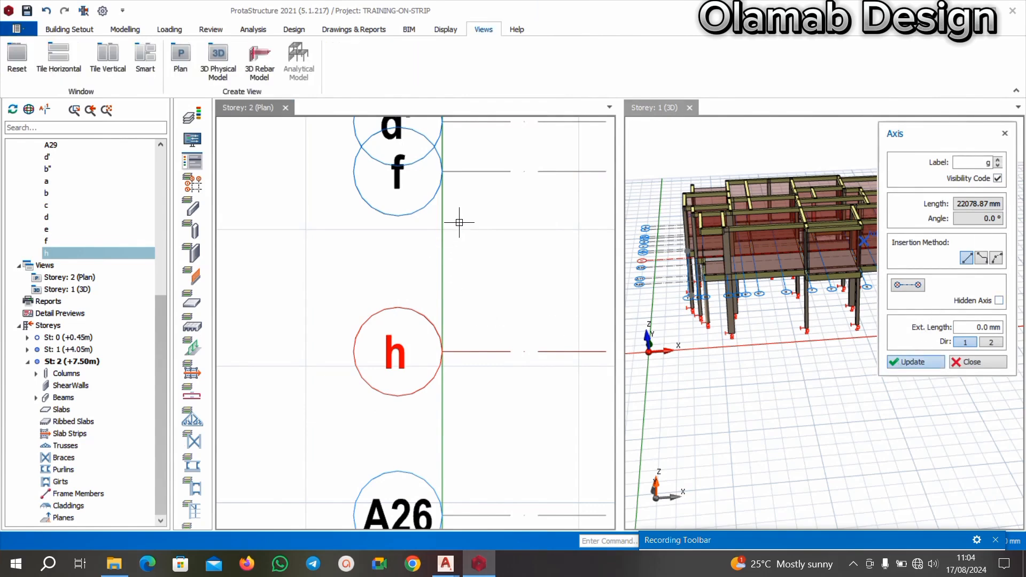
pyautogui.scroll(-4, 465, 229)
pyautogui.click(443, 329)
# Relabel the horizontal axis A26 between g and A17 as capital G and close its properties.
pyautogui.scroll(4, 443, 330)
pyautogui.scroll(-3, 430, 278)
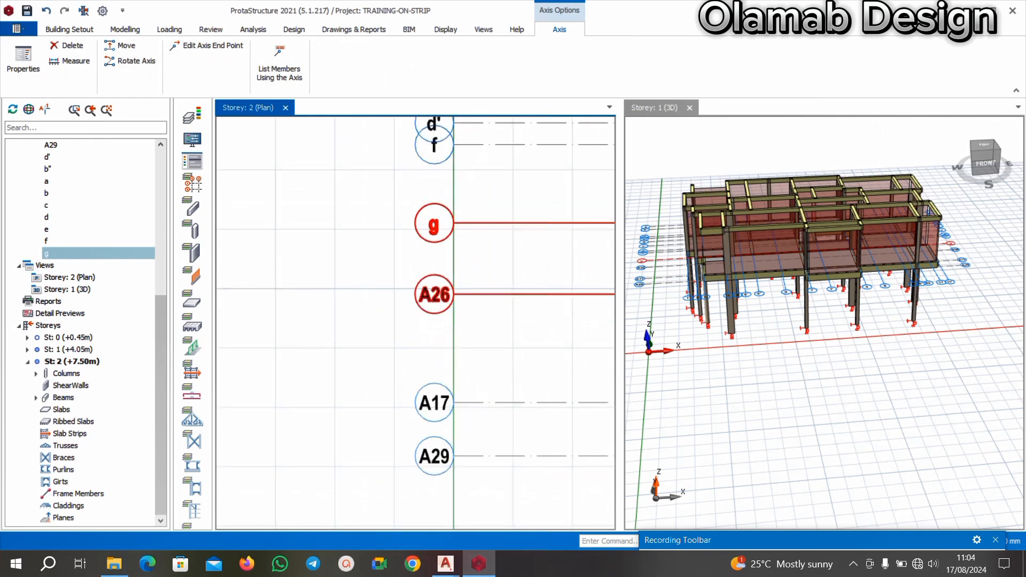
pyautogui.scroll(3, 431, 292)
pyautogui.rightClick(454, 281)
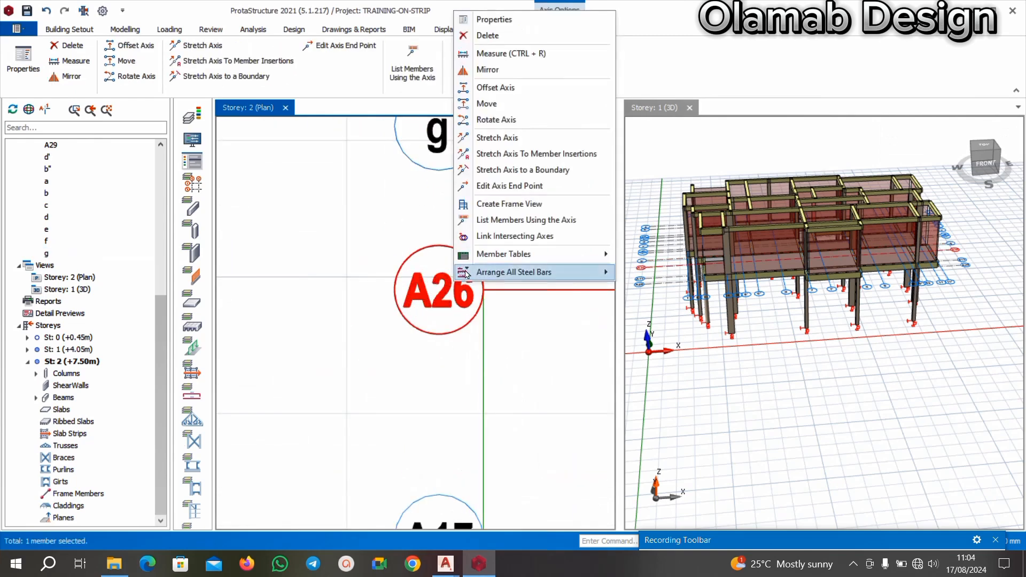
pyautogui.click(510, 19)
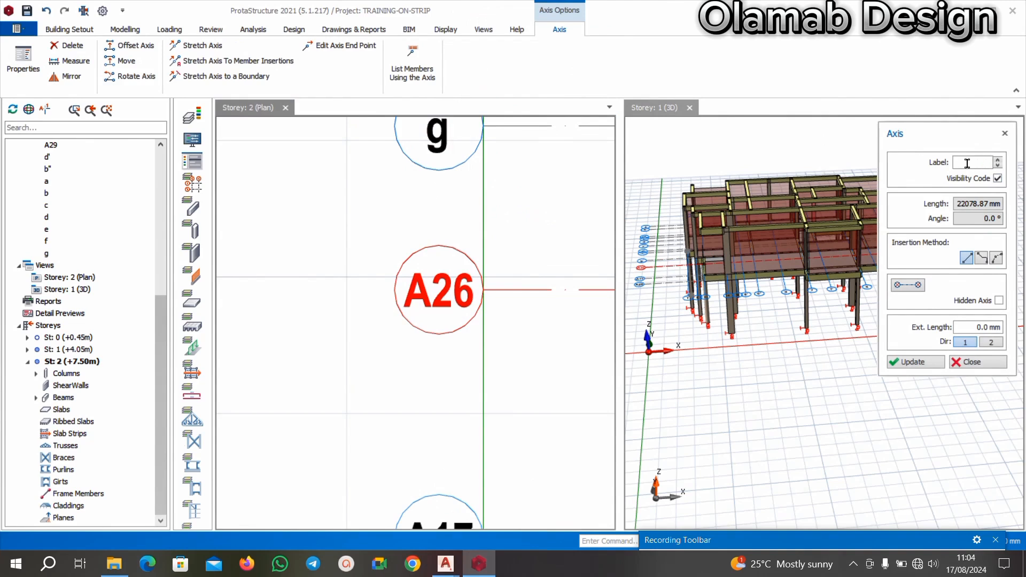
pyautogui.click(902, 363)
pyautogui.scroll(-5, 434, 273)
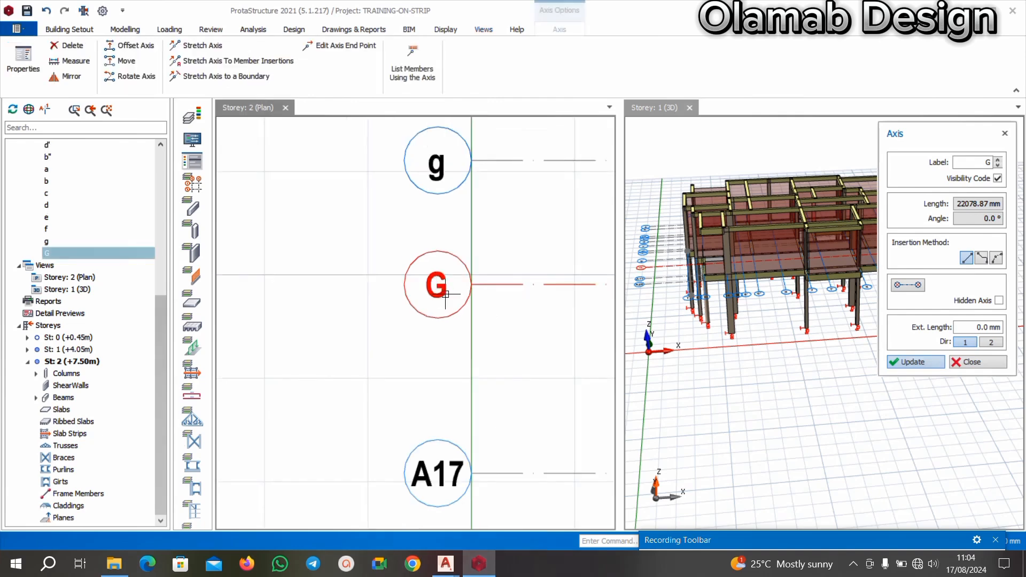
pyautogui.scroll(2, 464, 251)
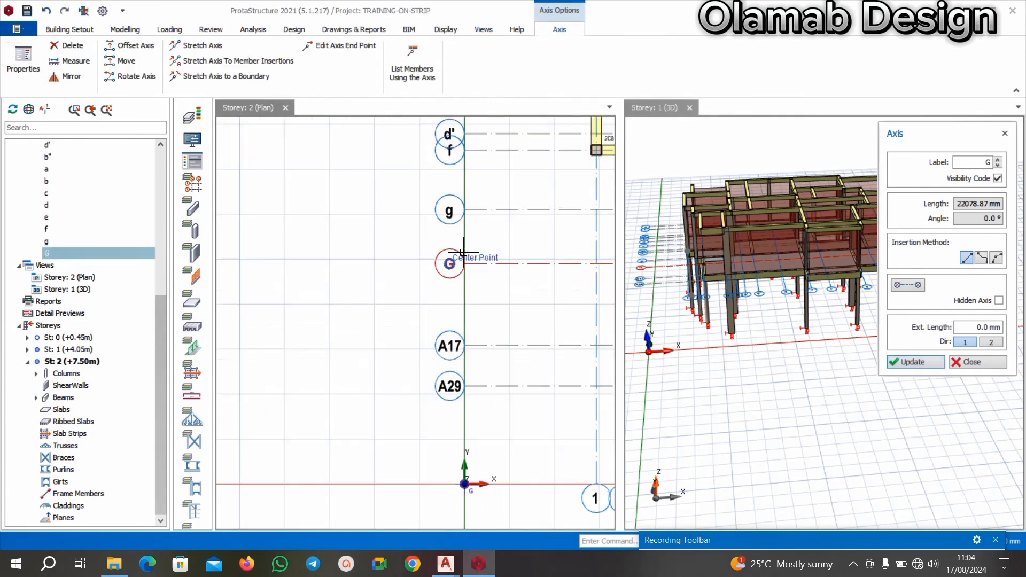
pyautogui.scroll(2, 451, 278)
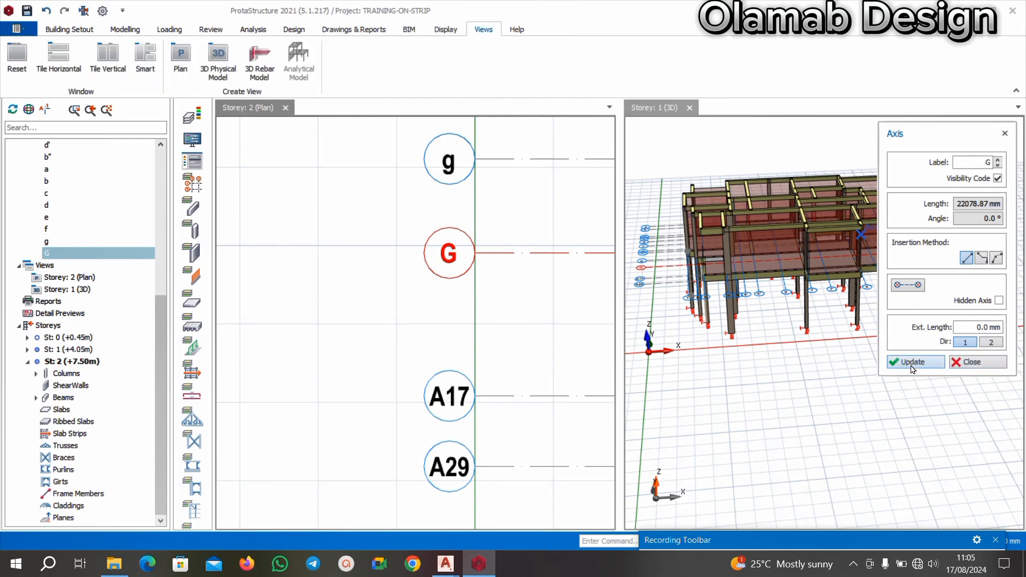
pyautogui.scroll(-5, 559, 238)
pyautogui.scroll(2, 522, 203)
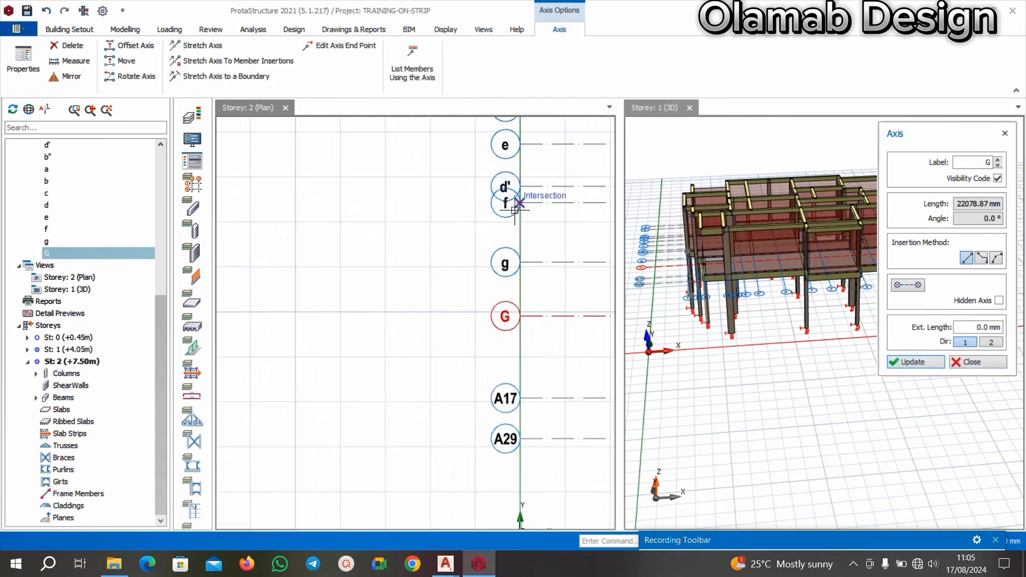
pyautogui.press('Escape')
# Review the horizontal axis labels from g up to b" on the Storey 2 plan.
pyautogui.scroll(-2, 452, 262)
pyautogui.scroll(2, 470, 245)
pyautogui.scroll(-1, 431, 253)
pyautogui.moveTo(484, 228); pyautogui.dragTo(362, 270, button='middle')
pyautogui.scroll(2, 463, 234)
pyautogui.scroll(3, 428, 248)
pyautogui.moveTo(397, 226); pyautogui.dragTo(399, 280, button='middle')
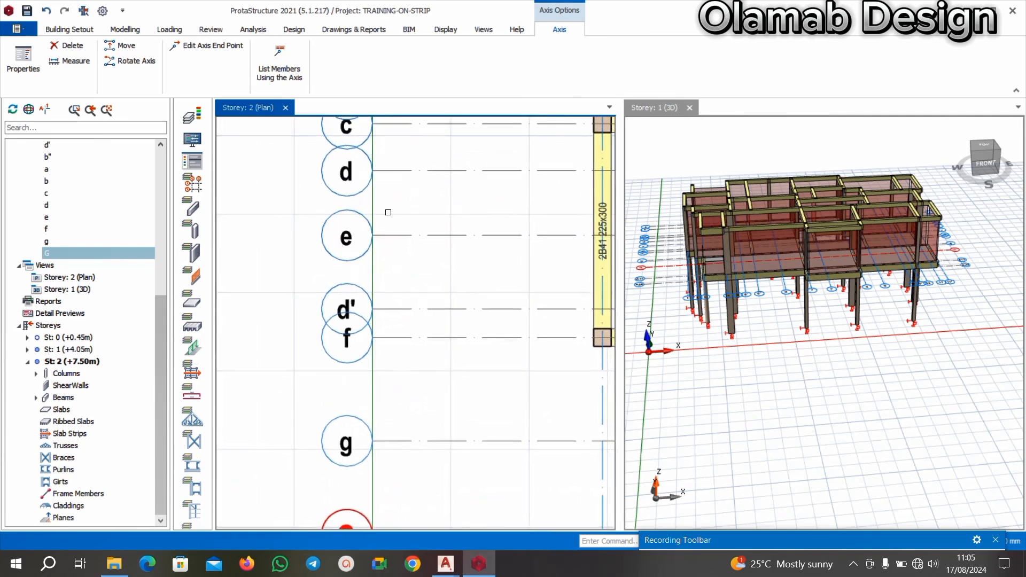
pyautogui.moveTo(394, 235); pyautogui.dragTo(388, 298, button='middle')
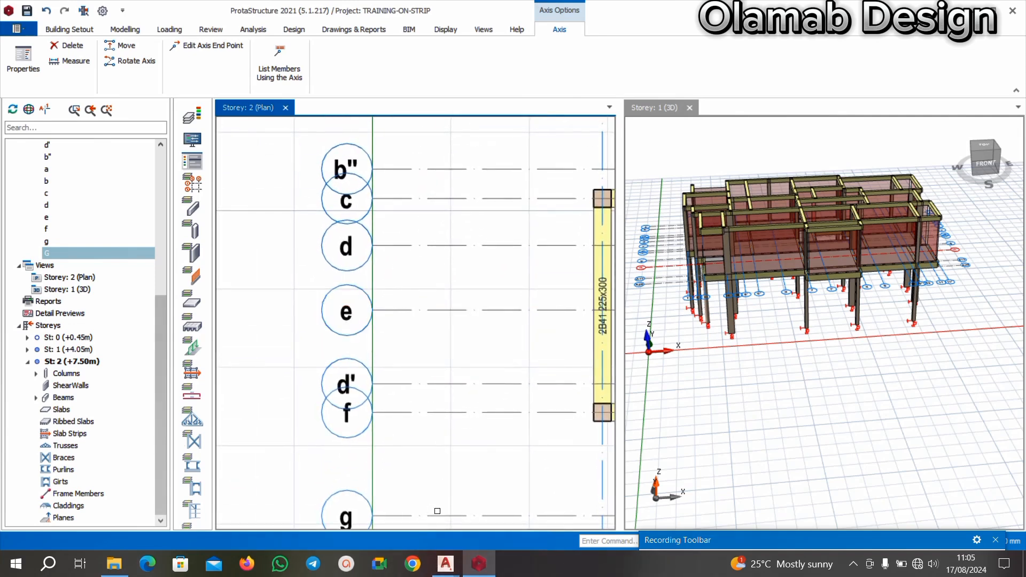
# Check gridlines d, e, d' and f on the AutoCAD floor plan and return to the ProtaStructure Storey 2 plan.
pyautogui.moveTo(445, 564)
pyautogui.click(412, 500)
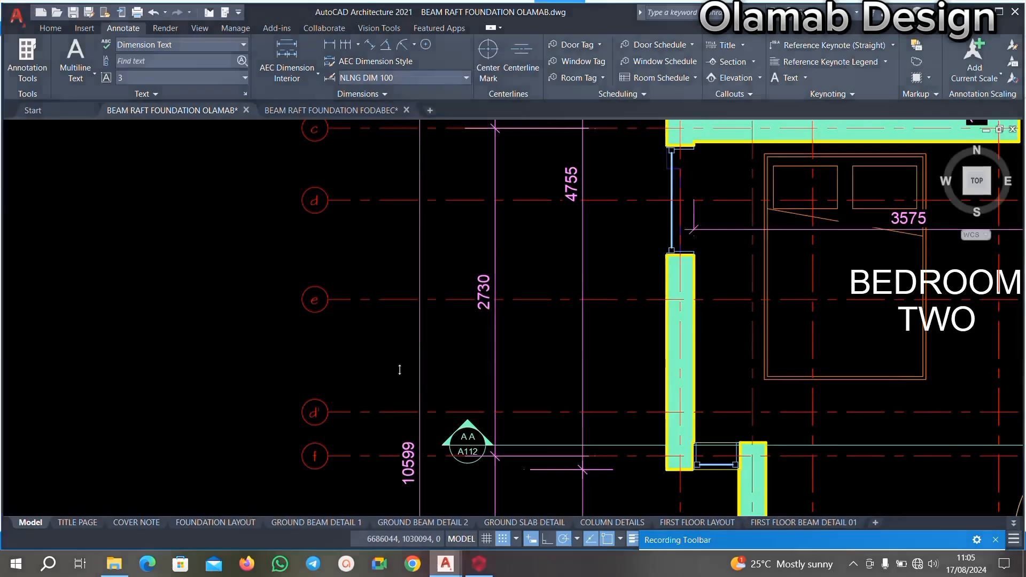
pyautogui.moveTo(412, 275); pyautogui.dragTo(394, 307, button='middle')
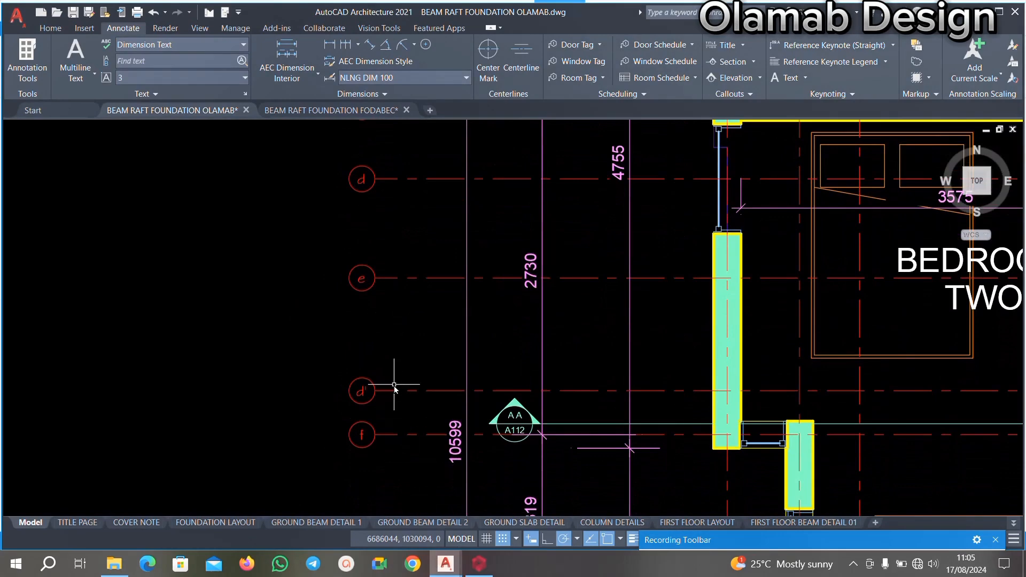
pyautogui.click(478, 563)
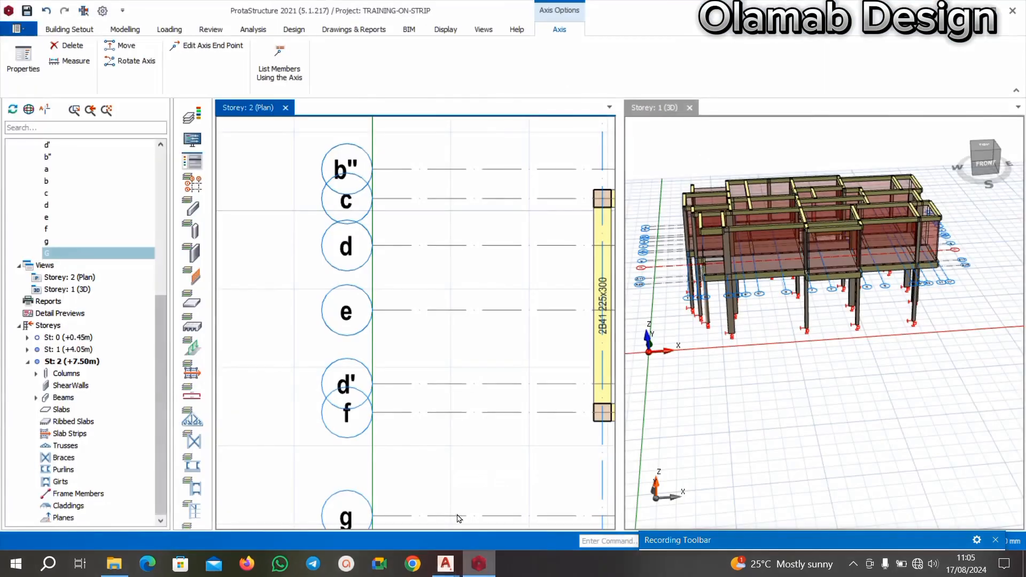
# Examine the horizontal axes from a to G on the Storey 2 plan together with the adjoining beams and columns.
pyautogui.scroll(-3, 396, 295)
pyautogui.moveTo(392, 228); pyautogui.dragTo(382, 259, button='middle')
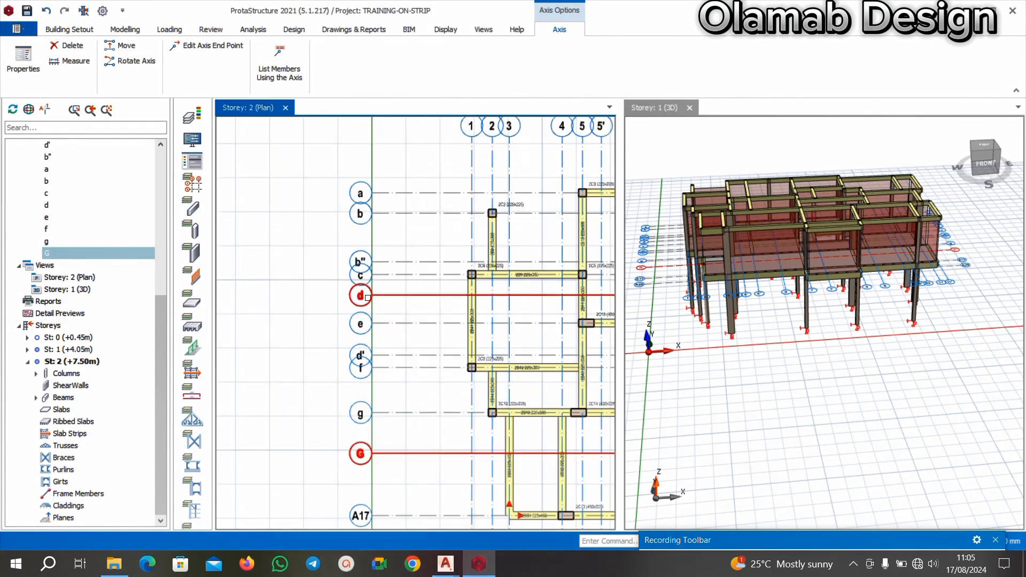
pyautogui.moveTo(398, 360)
pyautogui.mouseDown(button='middle')
pyautogui.moveTo(387, 337)
pyautogui.moveTo(365, 345)
pyautogui.moveTo(382, 367)
pyautogui.mouseUp(button='middle')
pyautogui.scroll(2, 364, 340)
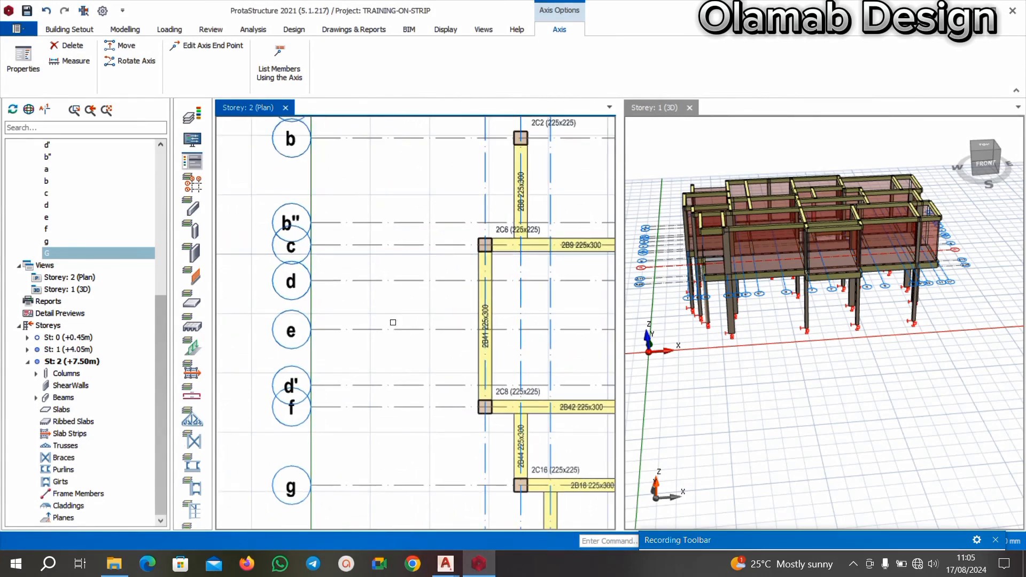
pyautogui.moveTo(323, 305); pyautogui.dragTo(380, 348, button='middle')
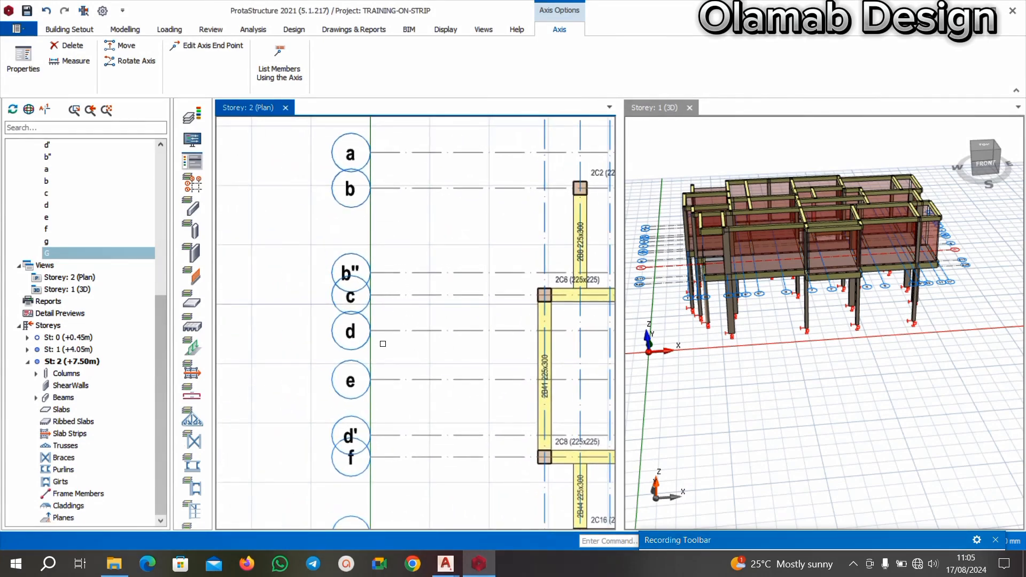
pyautogui.moveTo(387, 236); pyautogui.dragTo(362, 281, button='middle')
pyautogui.scroll(-2, 363, 282)
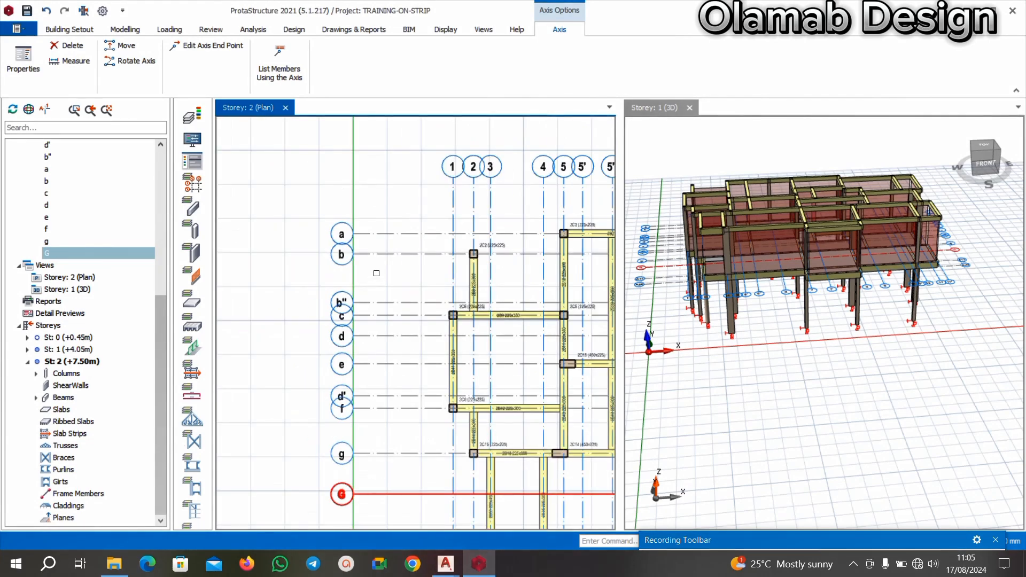
pyautogui.scroll(1, 342, 251)
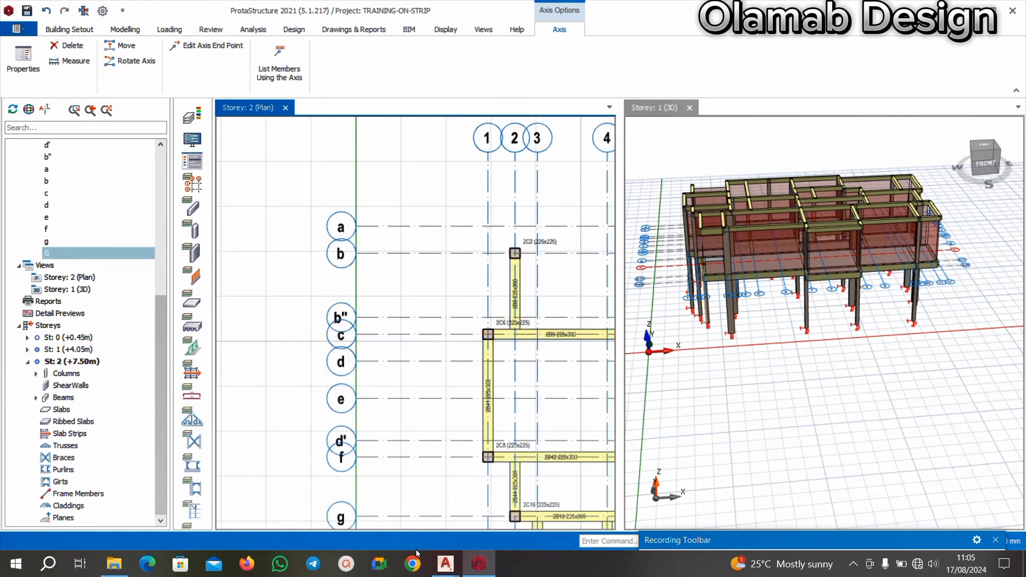
# Check gridlines b" to f on the AutoCAD floor plan and compare them with the axes on the ProtaStructure Storey 2 plan.
pyautogui.click(383, 487)
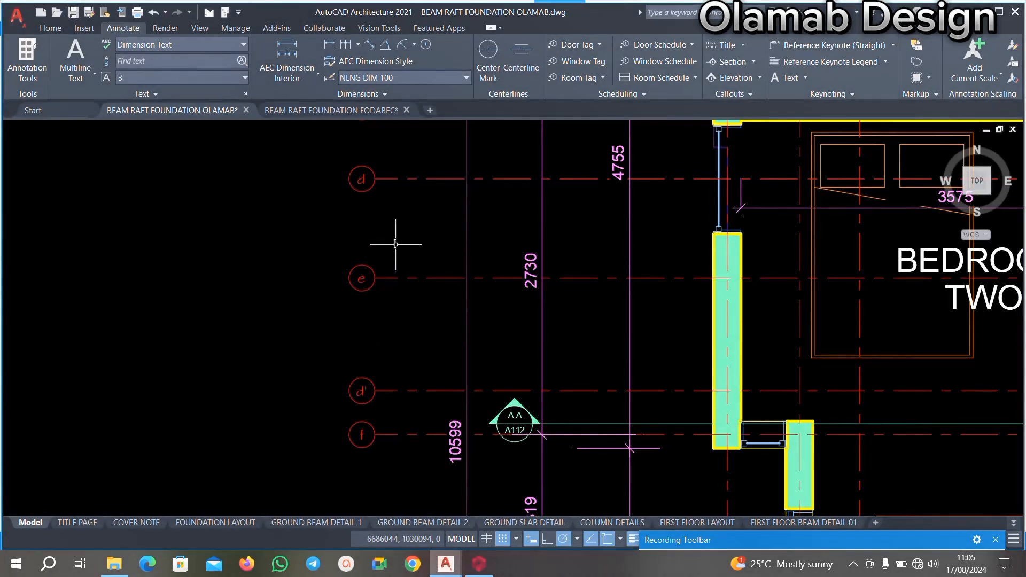
pyautogui.moveTo(400, 233); pyautogui.dragTo(380, 367, button='middle')
pyautogui.moveTo(365, 240); pyautogui.dragTo(382, 319, button='middle')
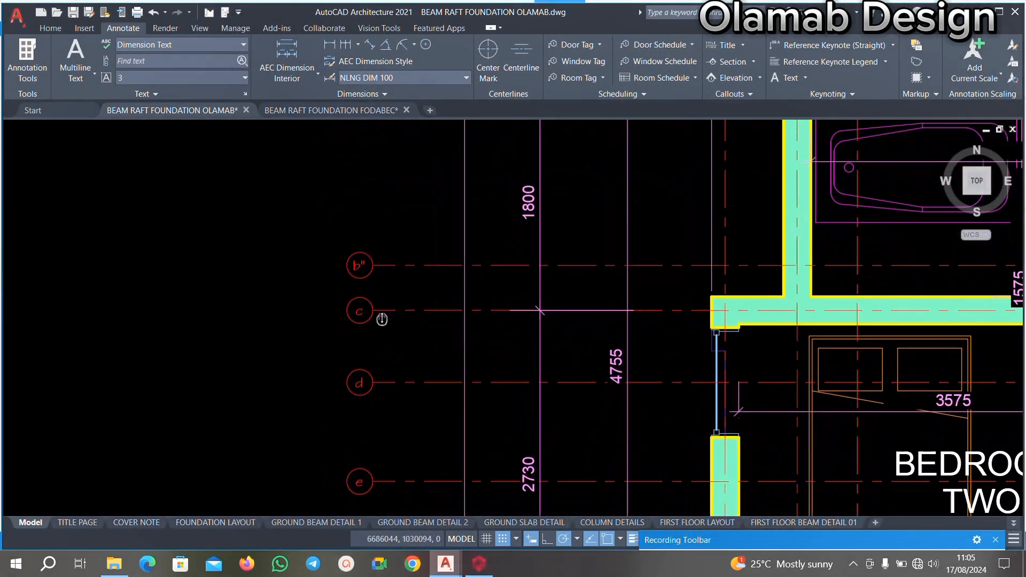
pyautogui.moveTo(399, 370); pyautogui.dragTo(394, 327, button='middle')
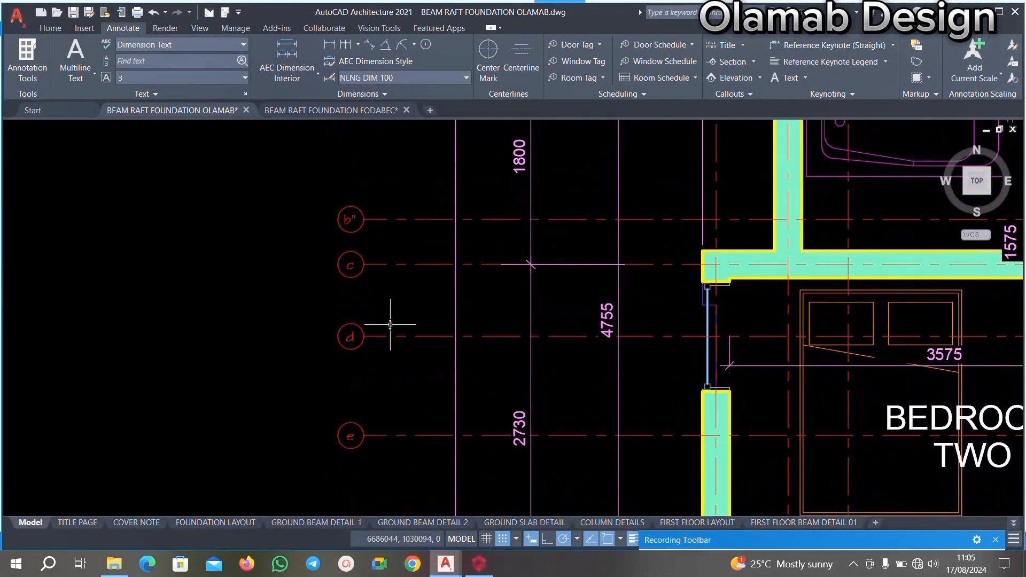
pyautogui.click(472, 562)
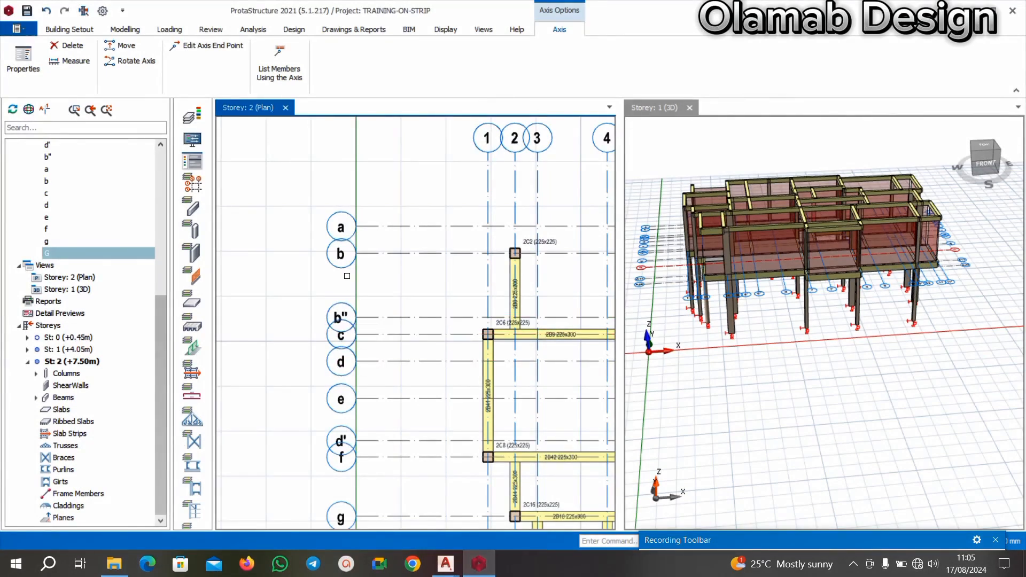
pyautogui.moveTo(322, 400); pyautogui.dragTo(331, 334, button='middle')
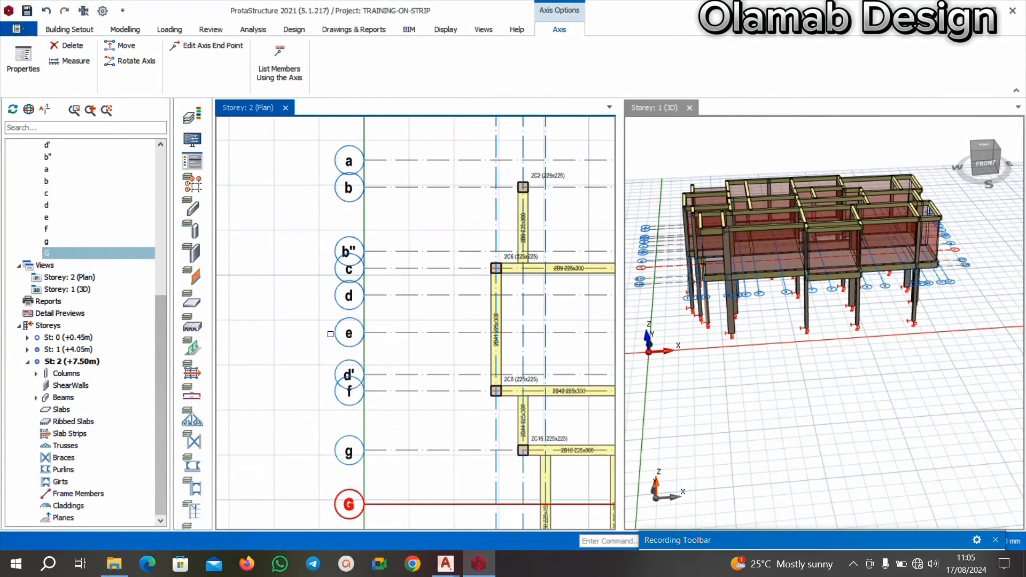
# Review the gridline labels beside Bedroom Two in AutoCAD and compare them with axes b" to g in ProtaStructure.
pyautogui.click(437, 564)
pyautogui.click(369, 505)
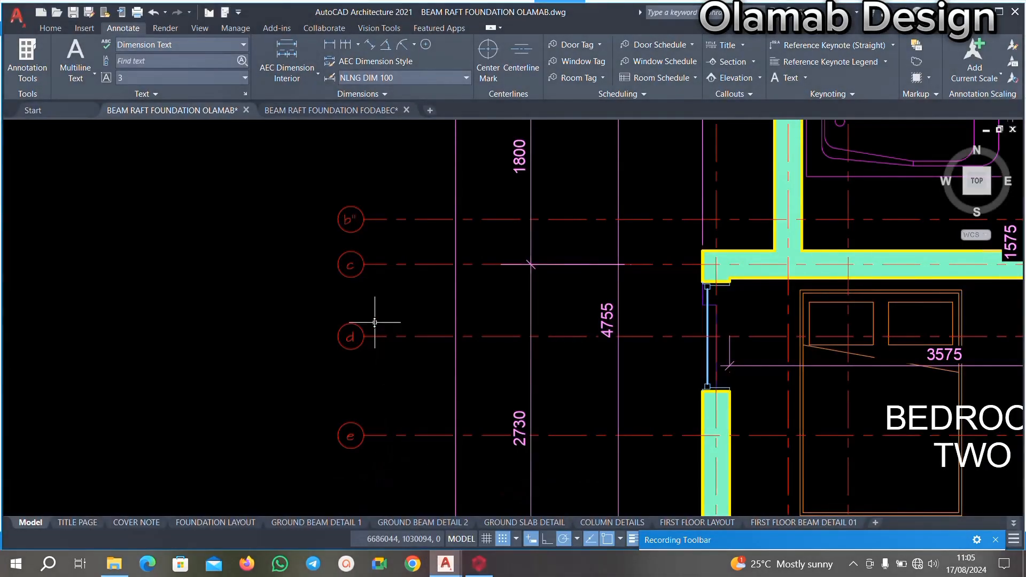
pyautogui.scroll(-2, 358, 282)
pyautogui.moveTo(374, 361); pyautogui.dragTo(379, 307, button='middle')
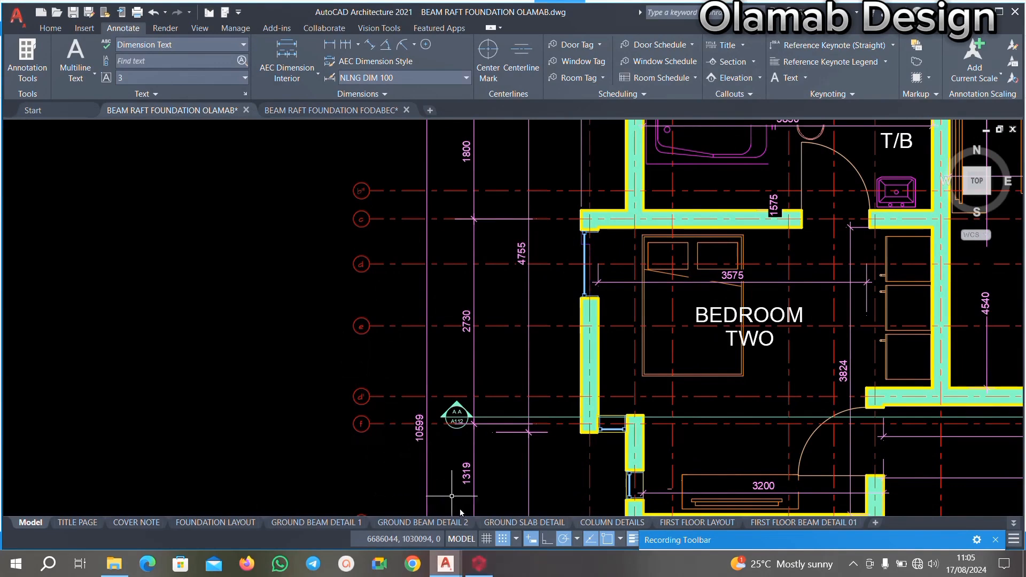
pyautogui.click(427, 503)
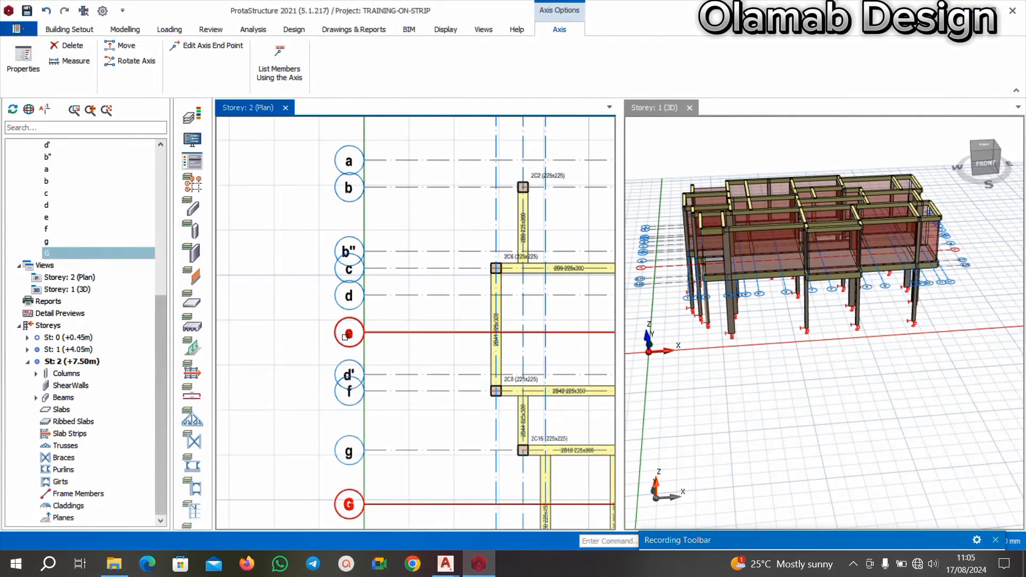
pyautogui.scroll(2, 339, 382)
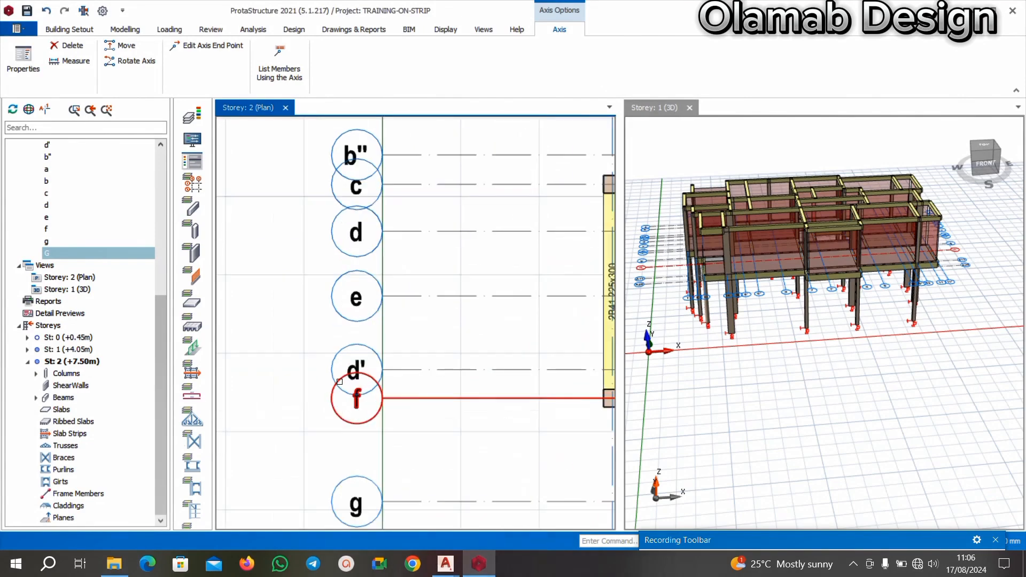
# Cross-check gridlines e, d', f and g on the AutoCAD floor plan against the same axes on the ProtaStructure Storey 2 plan.
pyautogui.click(444, 571)
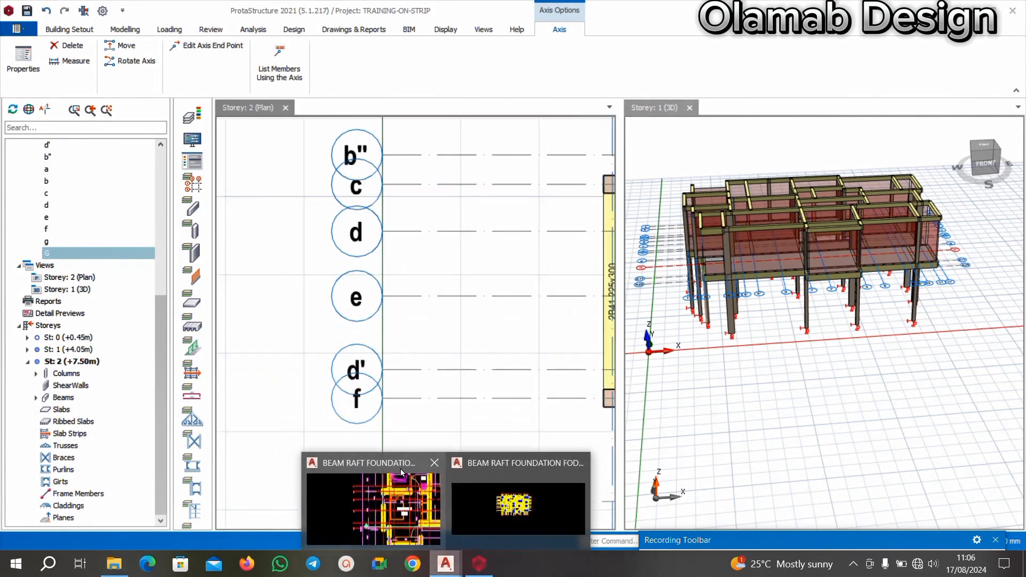
pyautogui.click(395, 495)
pyautogui.scroll(1, 364, 382)
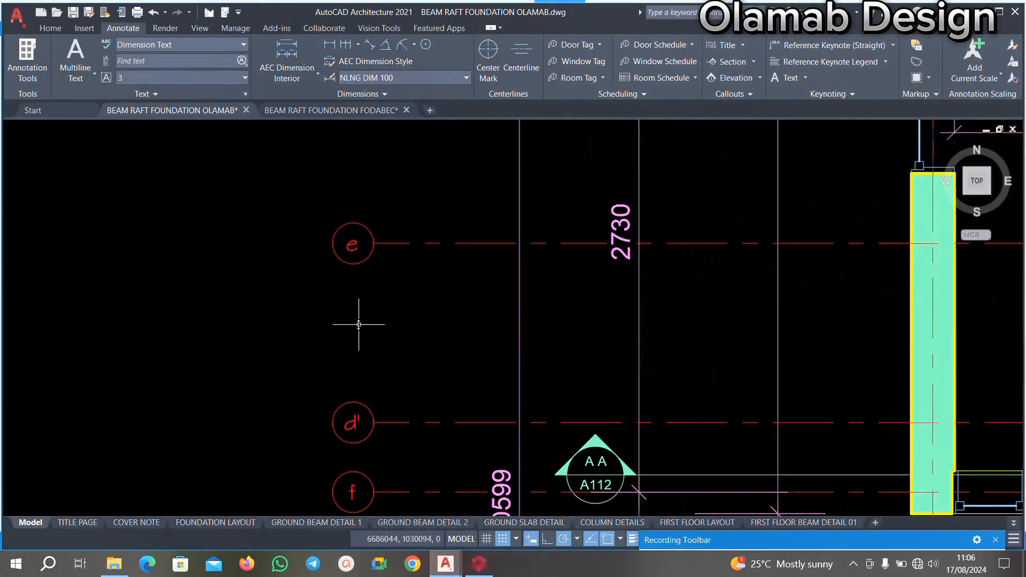
pyautogui.scroll(-3, 357, 324)
pyautogui.scroll(1, 363, 386)
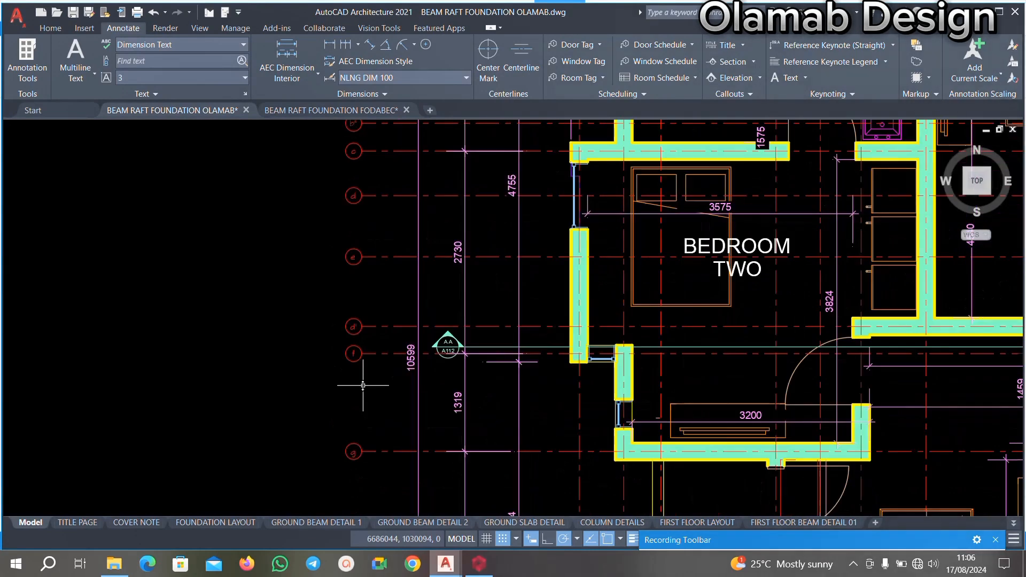
pyautogui.click(447, 568)
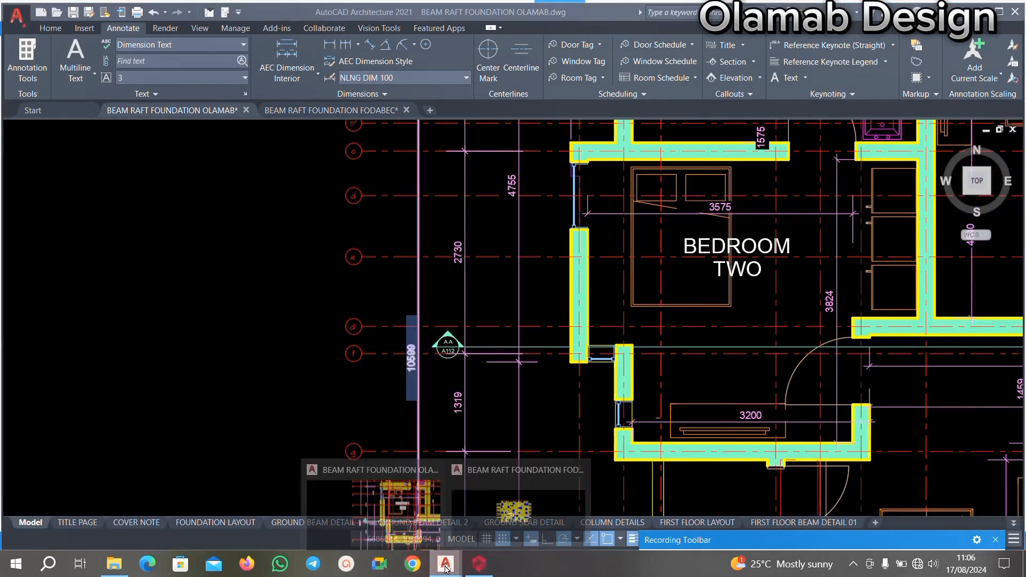
pyautogui.click(478, 564)
pyautogui.scroll(2, 363, 444)
pyautogui.scroll(-3, 353, 288)
pyautogui.scroll(1, 354, 288)
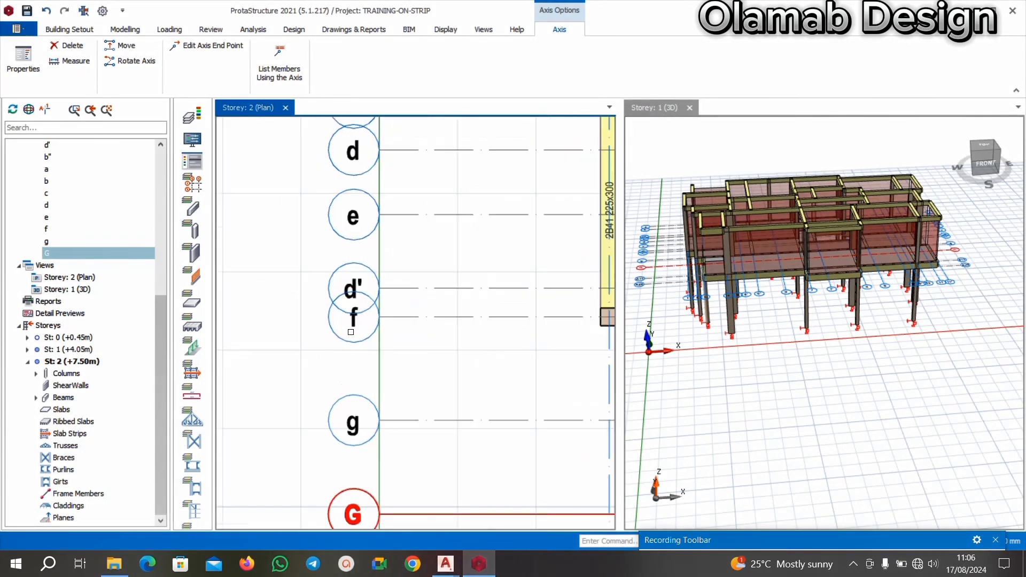
pyautogui.scroll(-3, 355, 299)
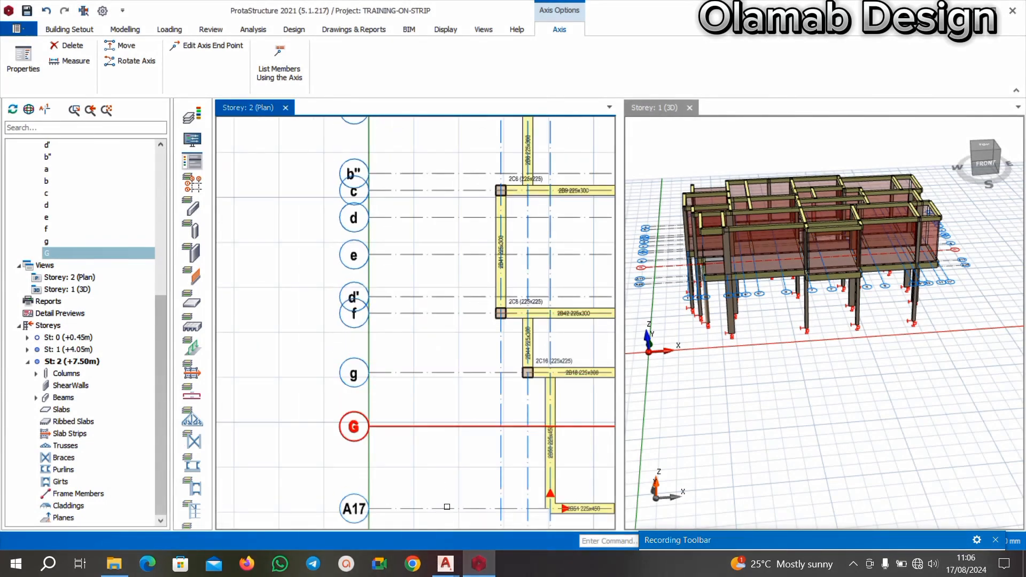
# Look up the label of the gridline just below g on the AutoCAD floor plan and return to ProtaStructure.
pyautogui.moveTo(449, 566)
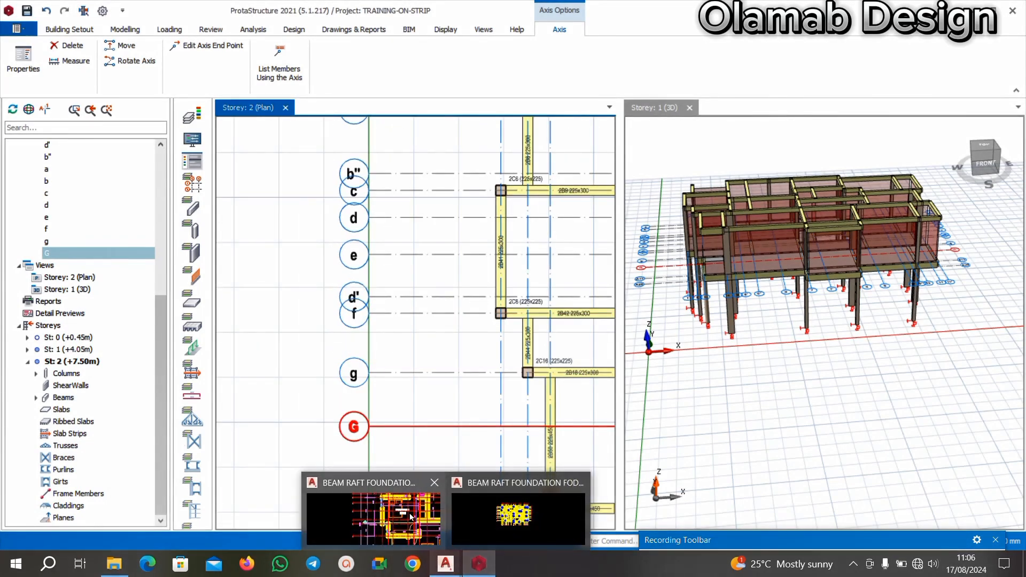
pyautogui.click(378, 521)
pyautogui.moveTo(385, 385); pyautogui.dragTo(383, 314, button='middle')
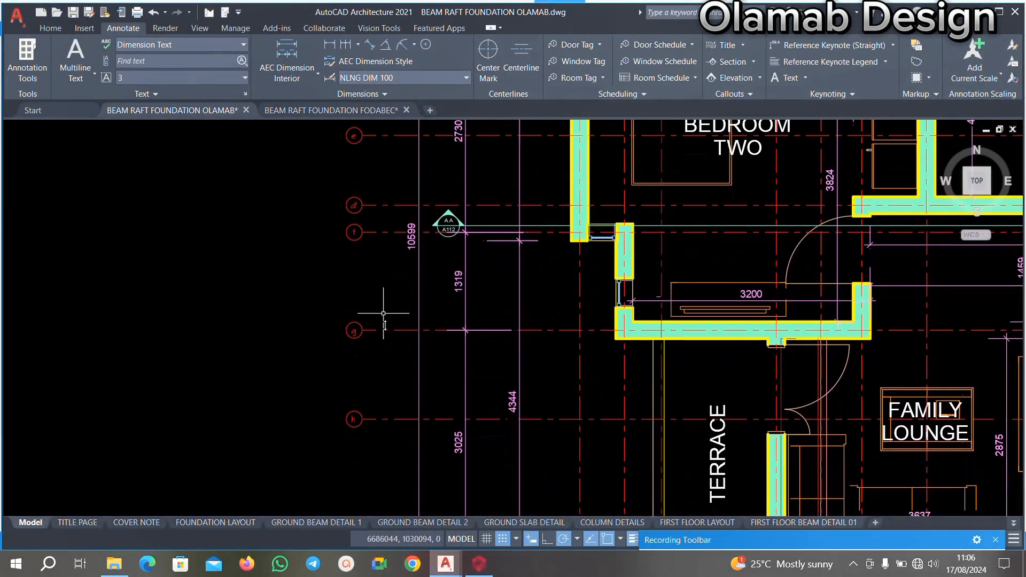
pyautogui.click(479, 564)
# Relabel the horizontal axis G between g and A17 as h and close its properties.
pyautogui.scroll(3, 387, 441)
pyautogui.scroll(-2, 367, 353)
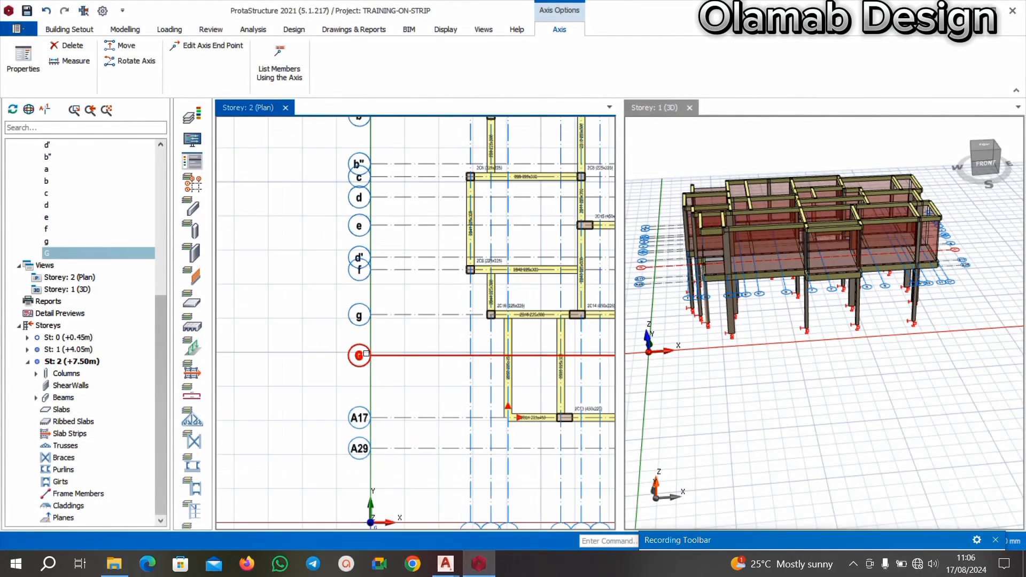
pyautogui.scroll(3, 365, 355)
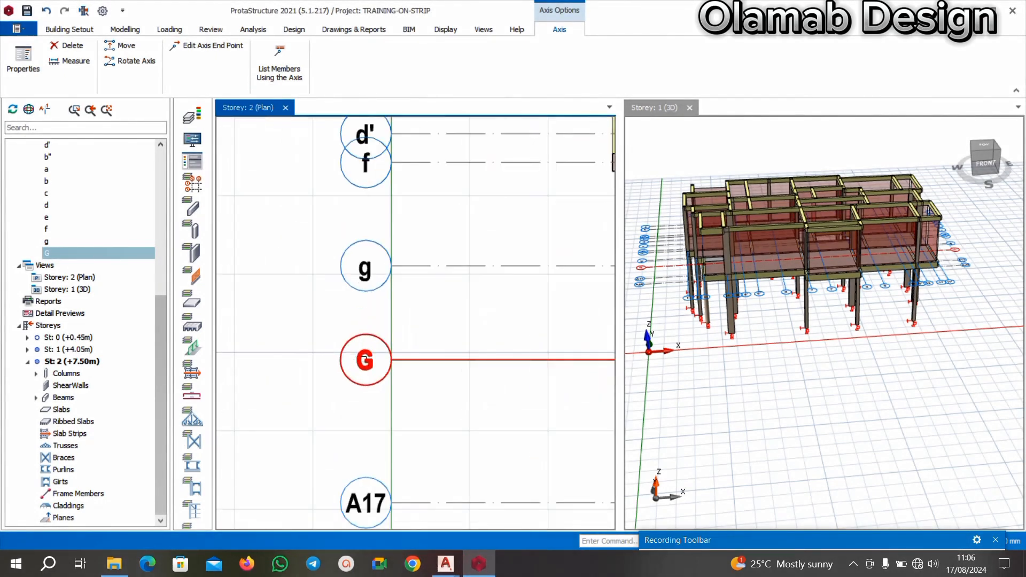
pyautogui.rightClick(365, 359)
pyautogui.click(405, 97)
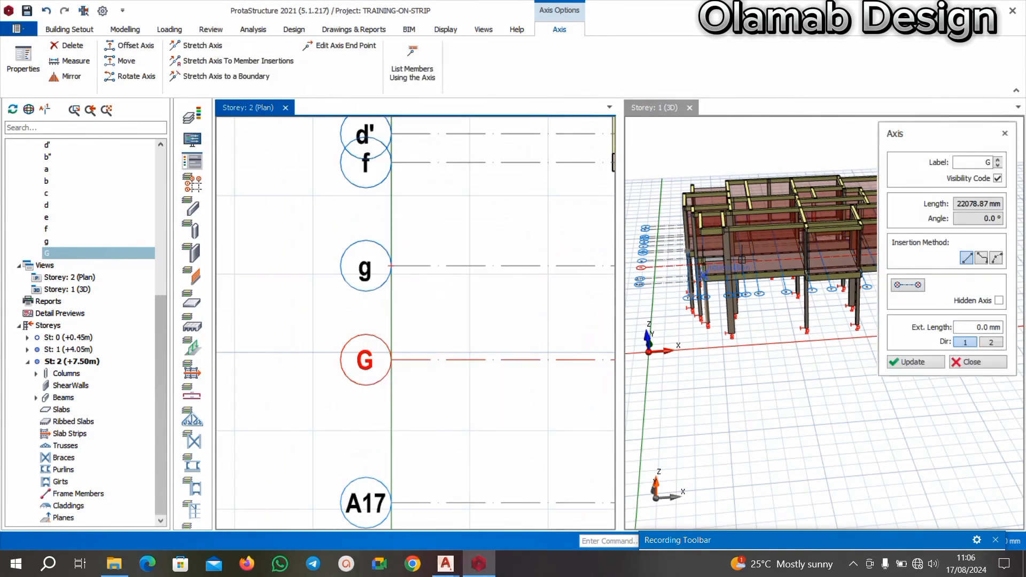
pyautogui.click(979, 162)
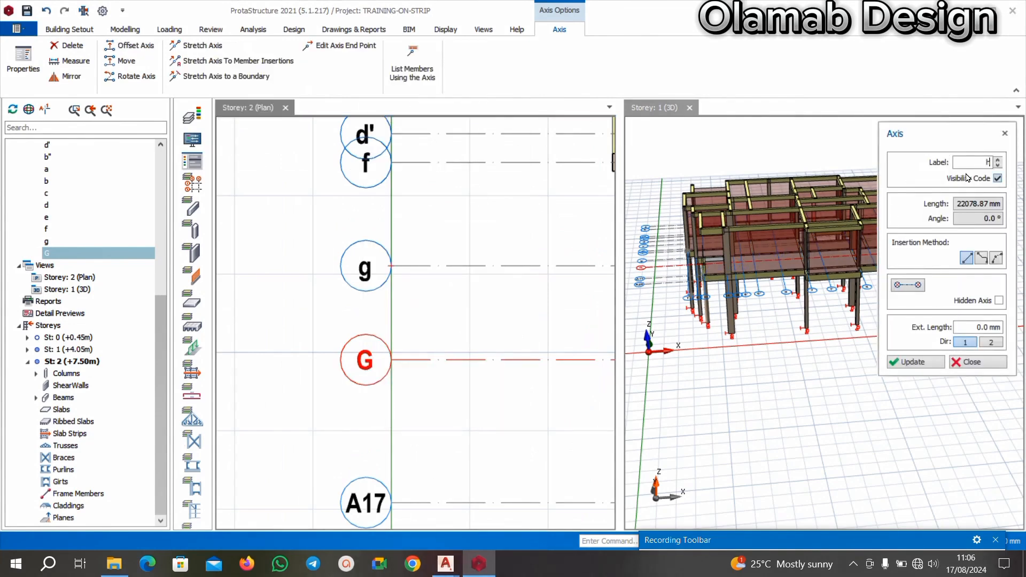
pyautogui.click(904, 364)
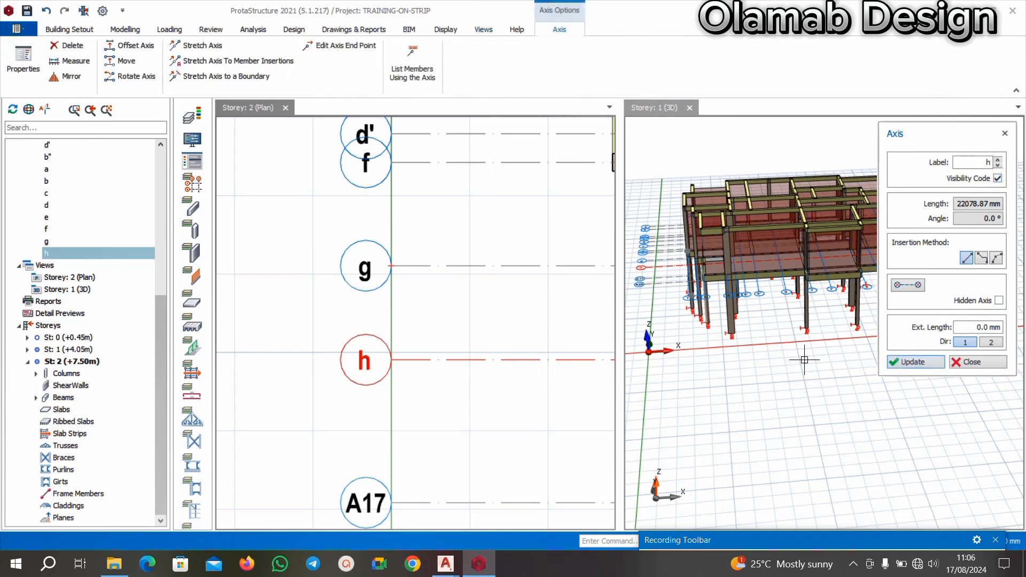
pyautogui.click(981, 363)
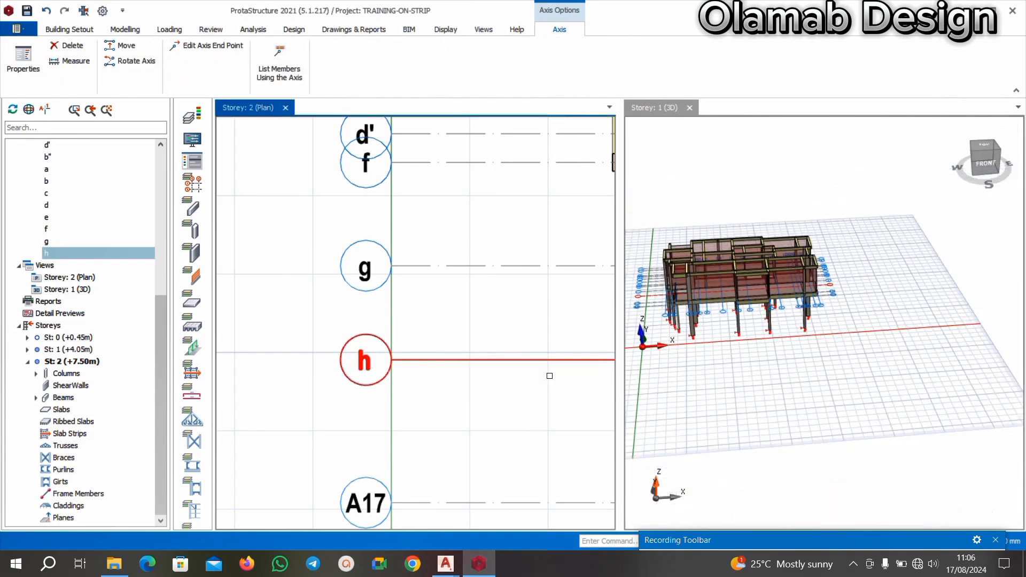
# Look up the gridlines below h beside the terrace on the AutoCAD floor plan and return to the ProtaStructure Storey 2 plan.
pyautogui.scroll(1, 391, 408)
pyautogui.scroll(-3, 414, 282)
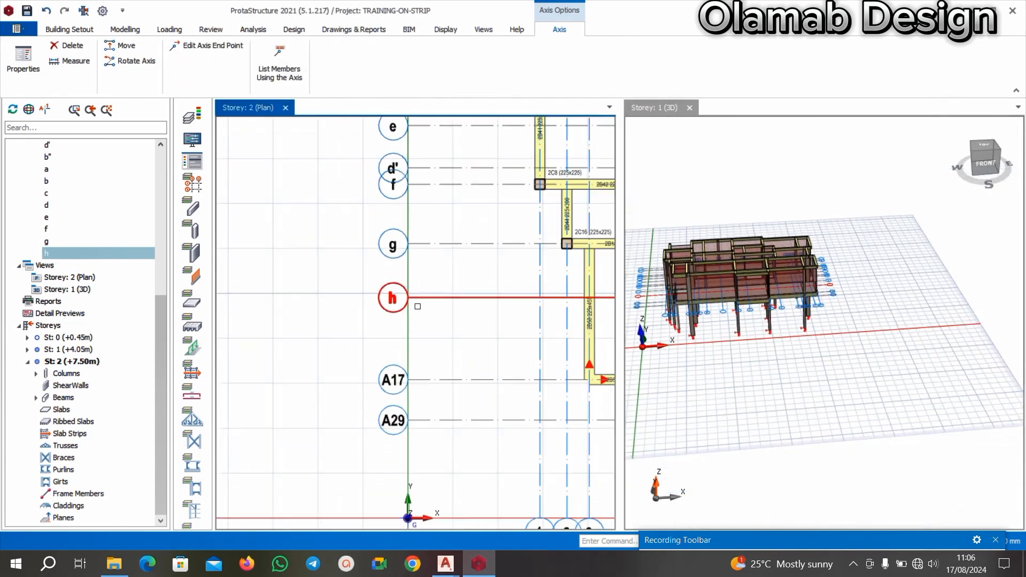
pyautogui.scroll(1, 412, 411)
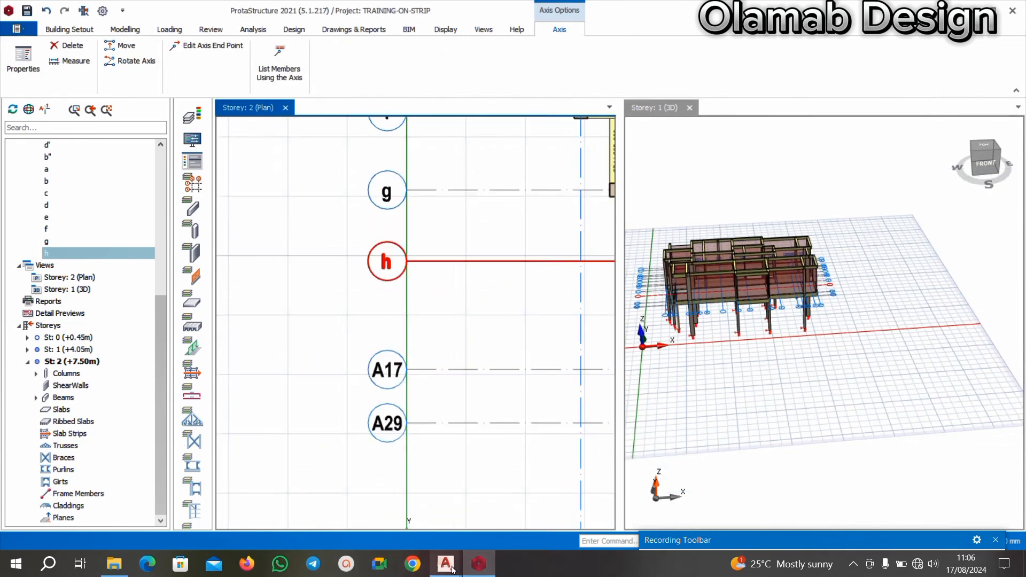
pyautogui.click(374, 508)
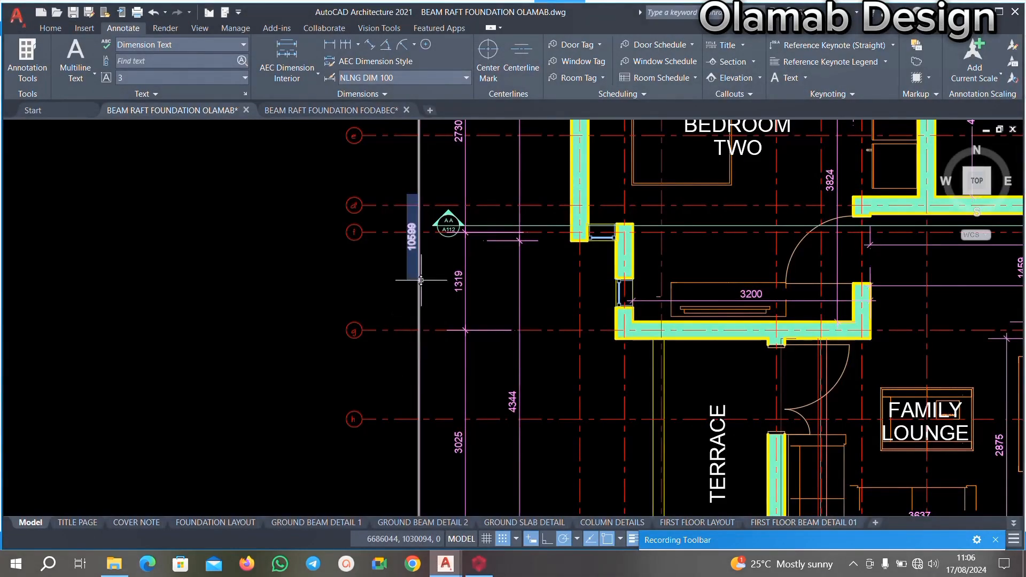
pyautogui.scroll(-5, 421, 280)
pyautogui.scroll(6, 401, 347)
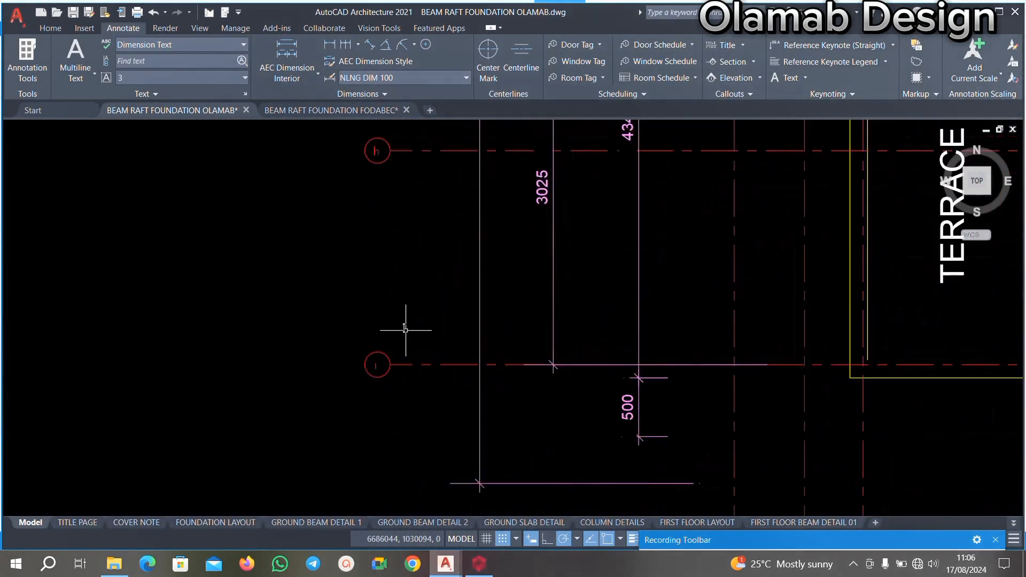
pyautogui.scroll(-7, 405, 330)
pyautogui.scroll(3, 409, 374)
pyautogui.moveTo(412, 348); pyautogui.dragTo(407, 374, button='middle')
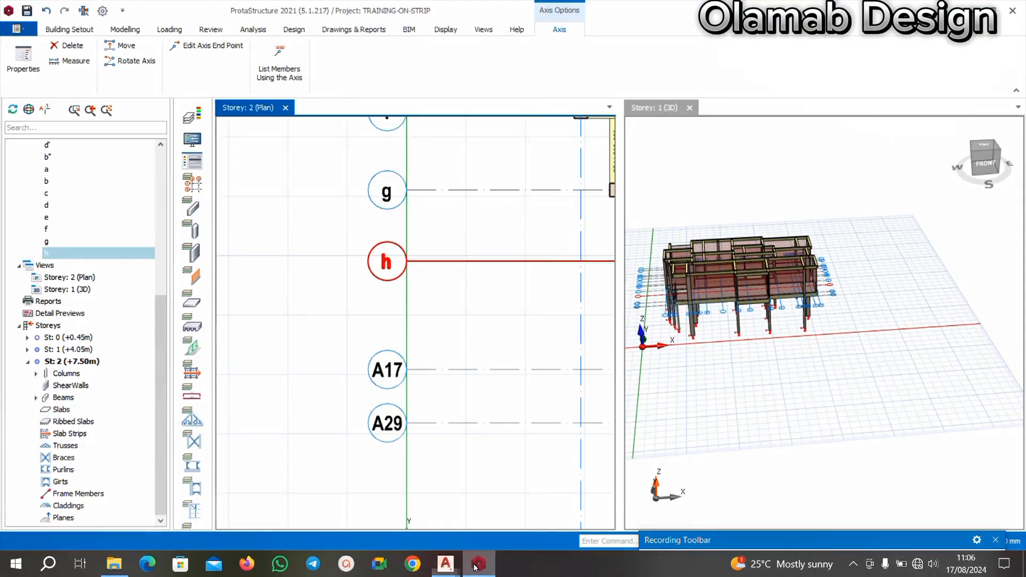
pyautogui.click(479, 564)
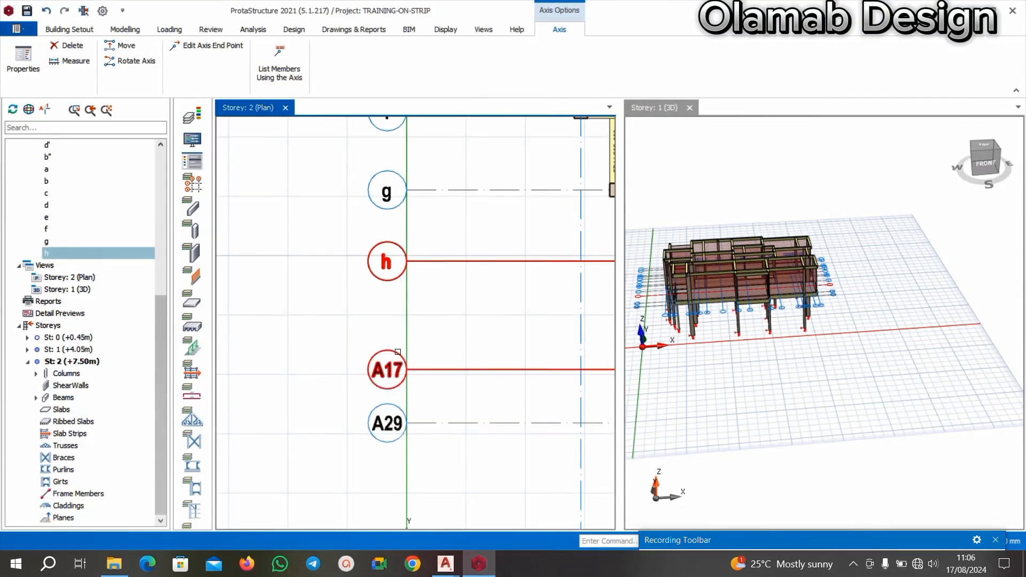
# Relabel the horizontal axis A17 below h as i.
pyautogui.click(392, 370)
pyautogui.scroll(-2, 429, 364)
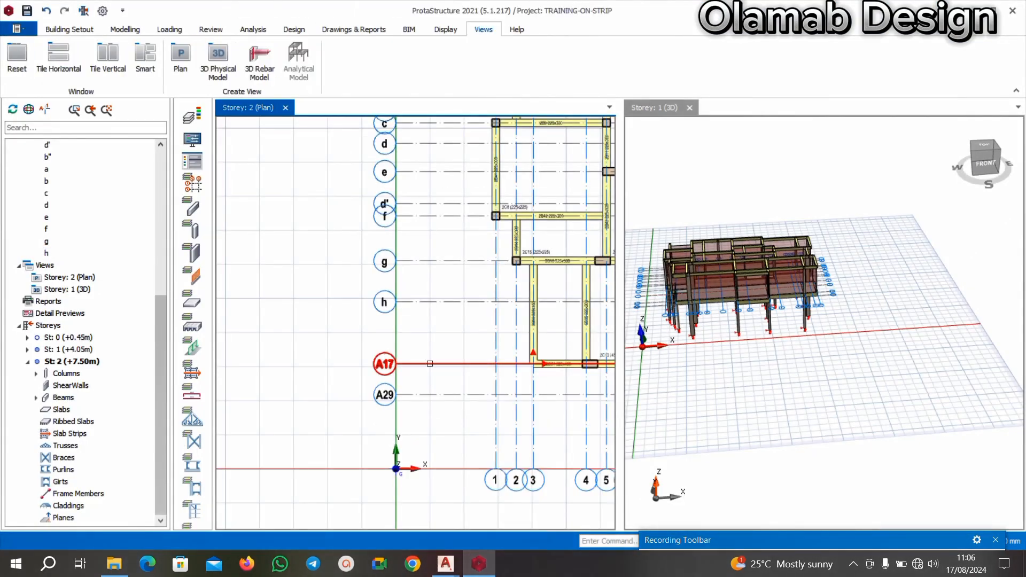
pyautogui.rightClick(388, 368)
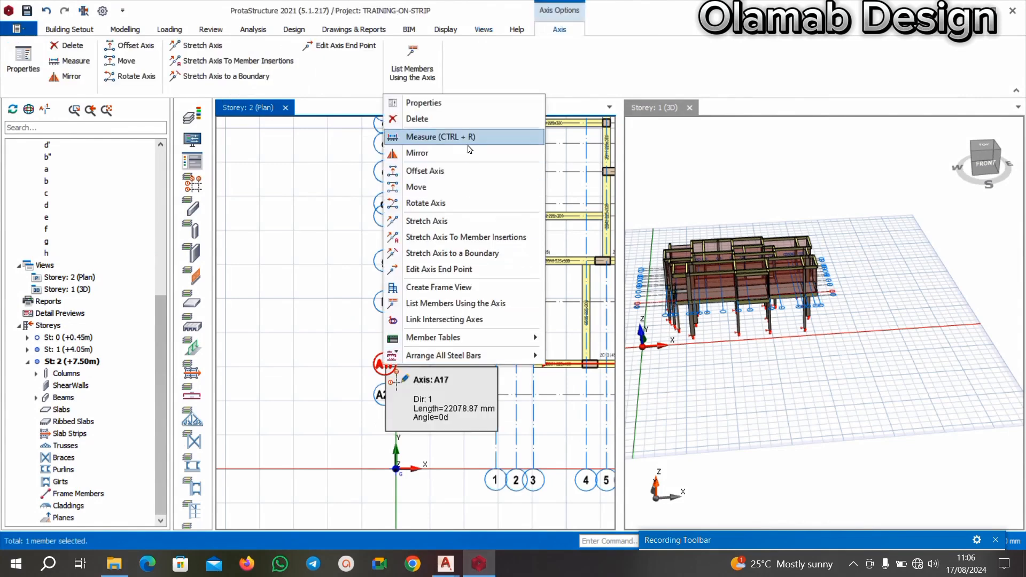
pyautogui.click(428, 101)
pyautogui.click(964, 161)
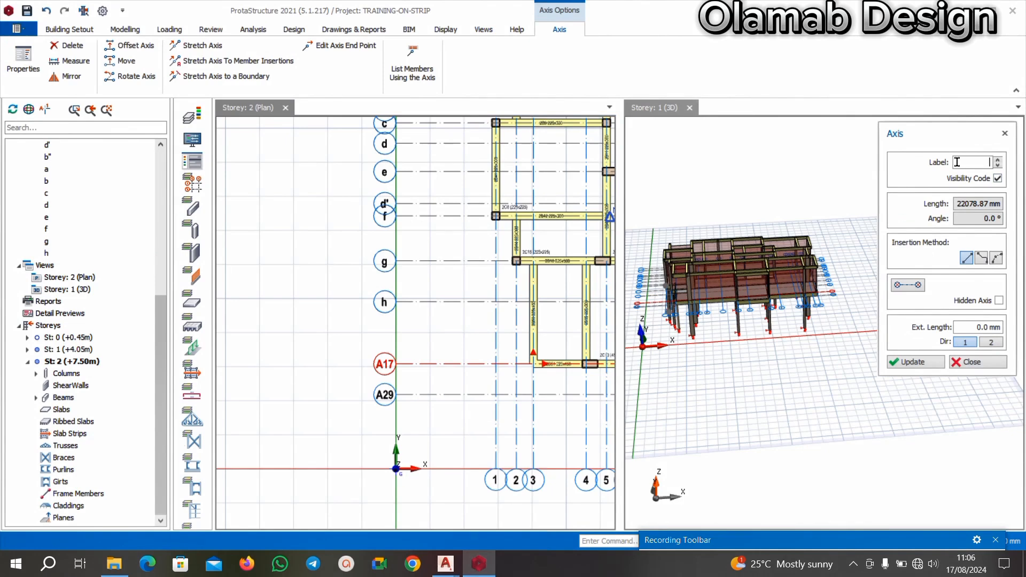
pyautogui.click(923, 362)
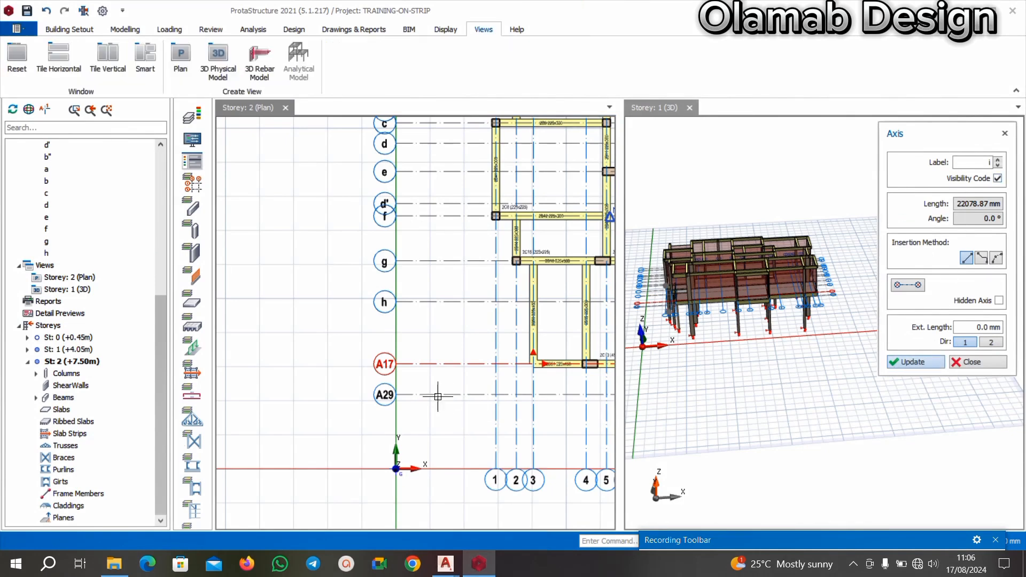
pyautogui.click(403, 391)
# Relabel the horizontal axis A29 below i as i' and close its properties.
pyautogui.scroll(3, 382, 391)
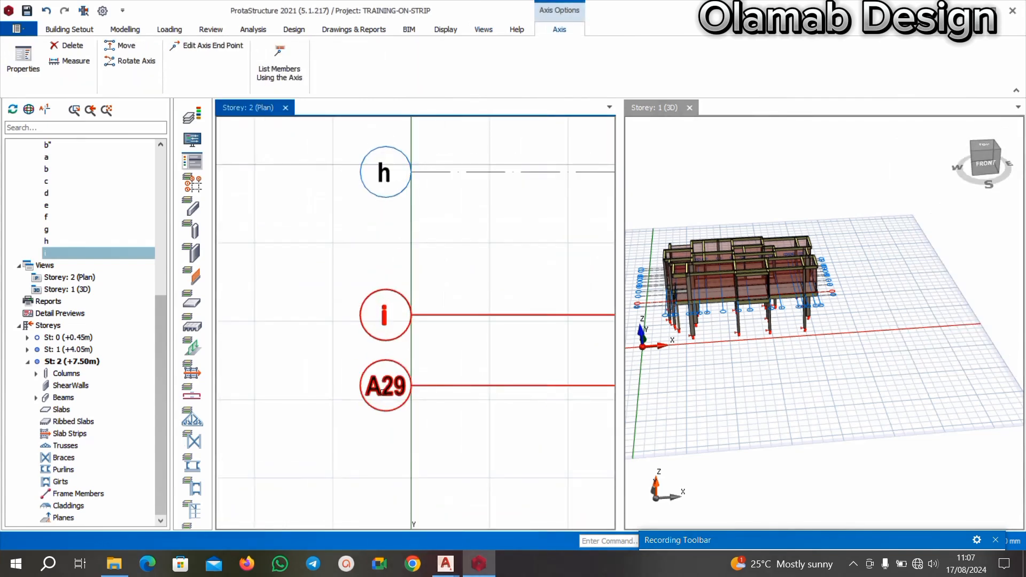
pyautogui.rightClick(382, 392)
pyautogui.click(456, 130)
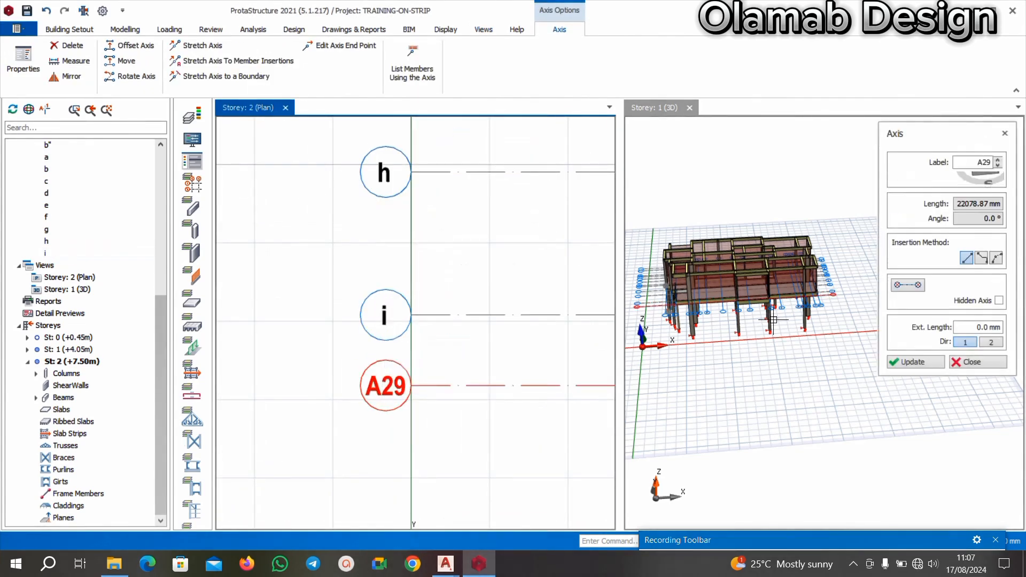
pyautogui.click(972, 159)
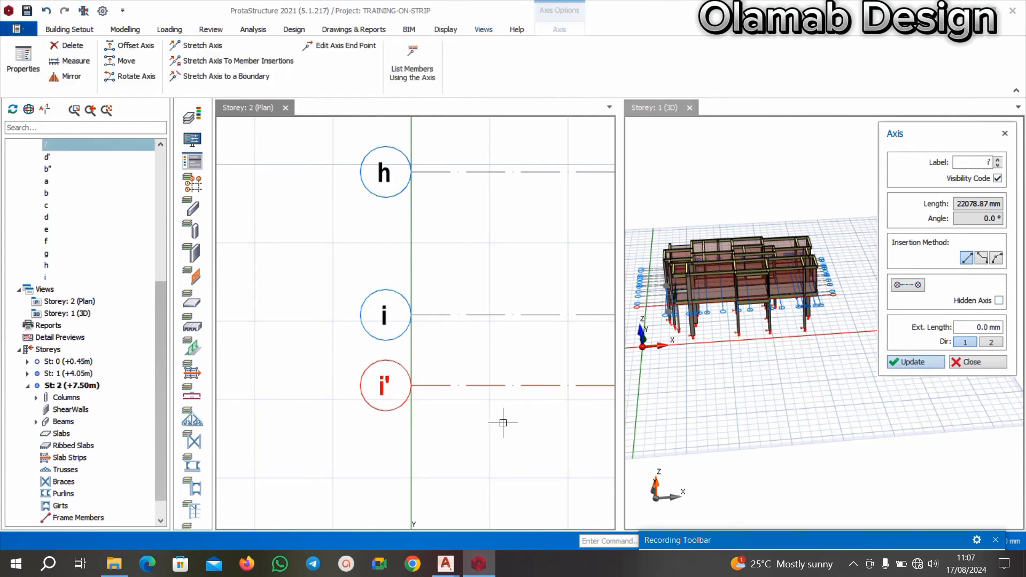
pyautogui.scroll(-6, 366, 366)
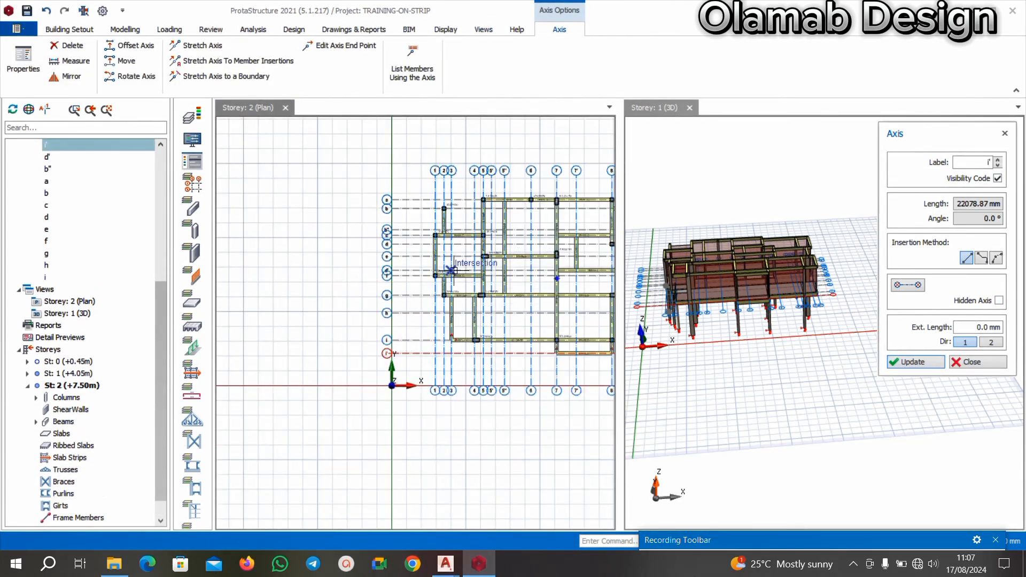
pyautogui.press('Escape')
# Examine the relabelled axes and the Storey 2 beams and columns around axes 1 to 7.
pyautogui.scroll(2, 451, 305)
pyautogui.scroll(2, 394, 236)
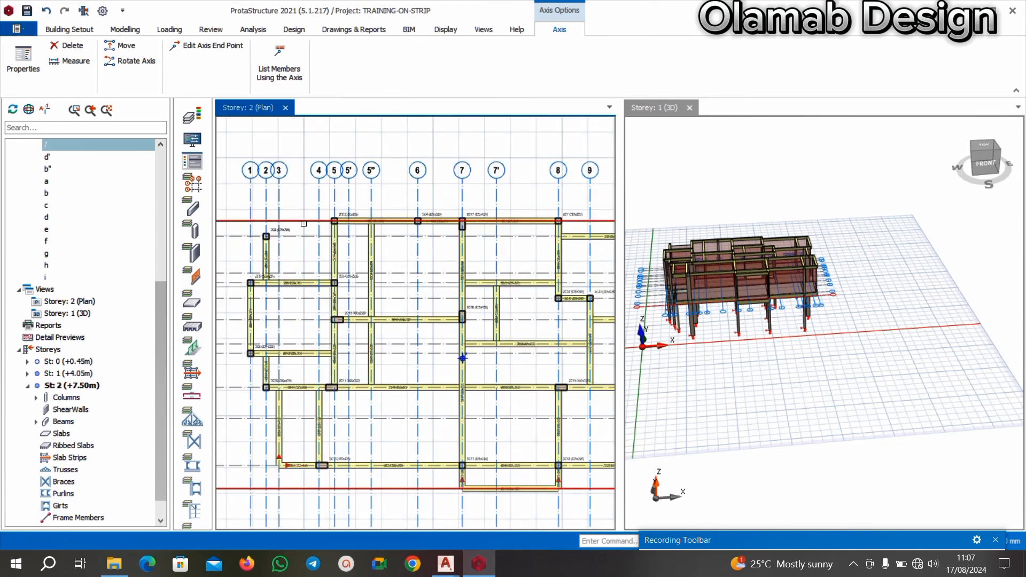
pyautogui.scroll(4, 269, 228)
pyautogui.scroll(-4, 401, 225)
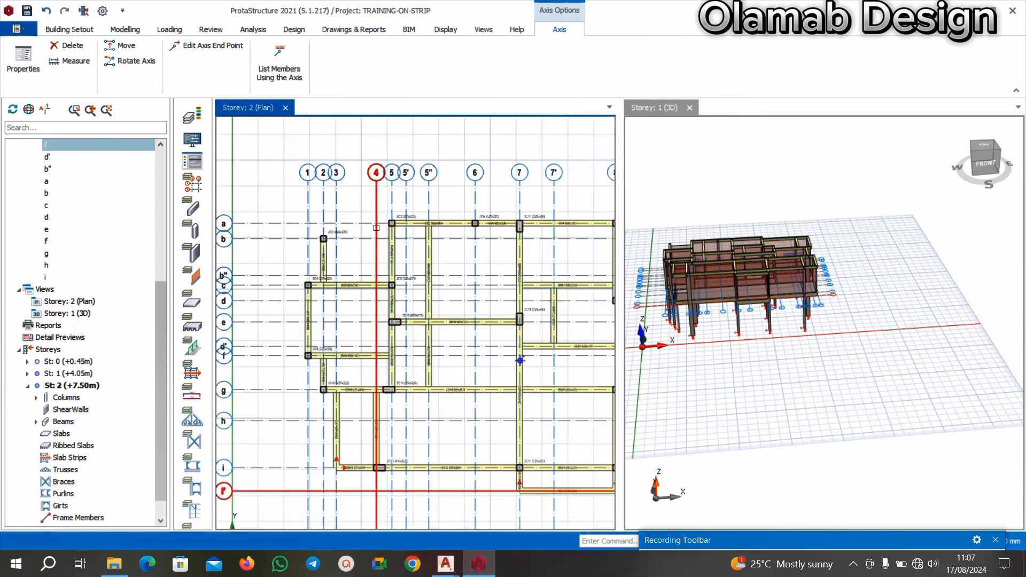
pyautogui.moveTo(353, 231); pyautogui.dragTo(366, 249, button='middle')
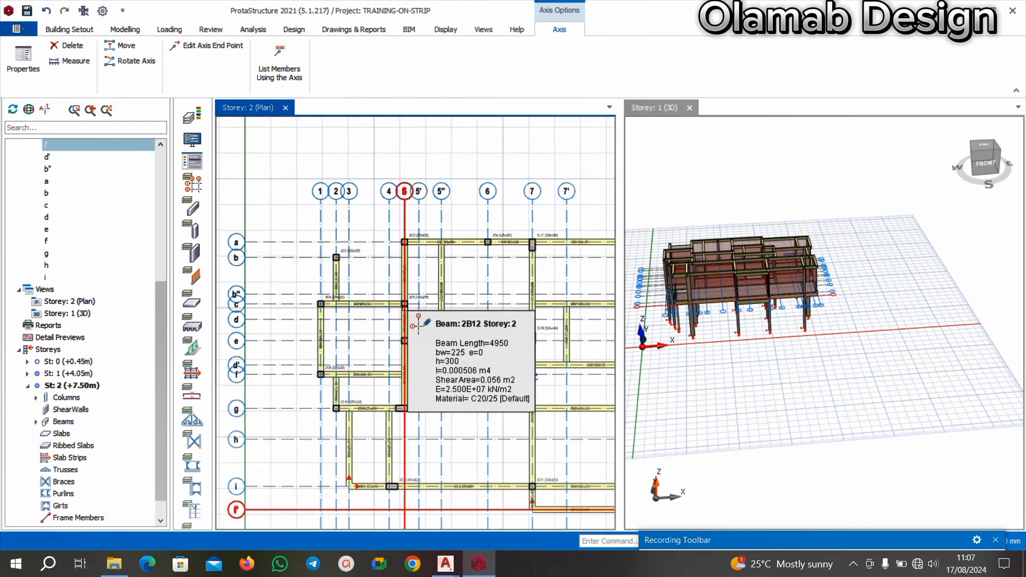
pyautogui.moveTo(397, 303)
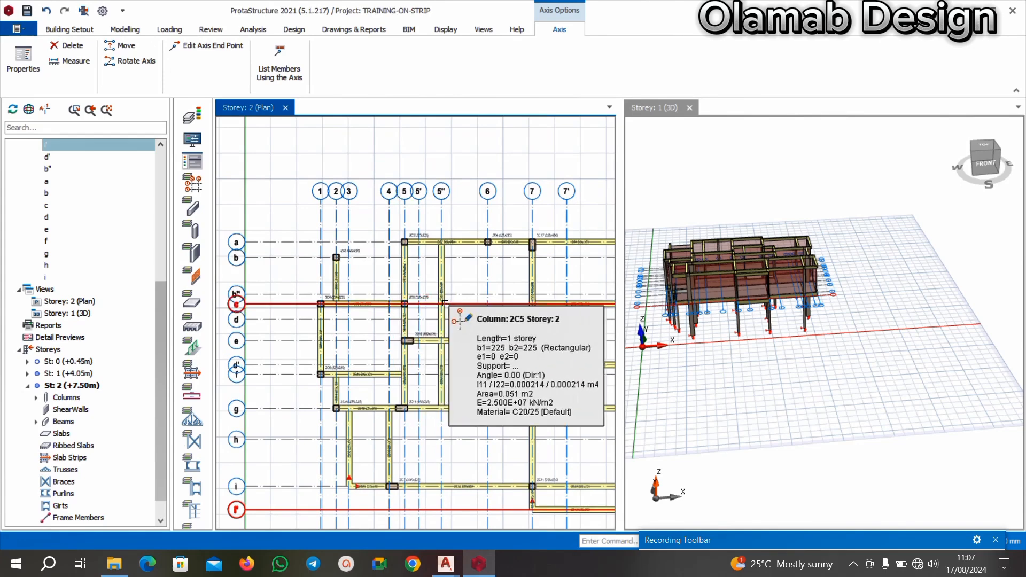
pyautogui.scroll(2, 321, 259)
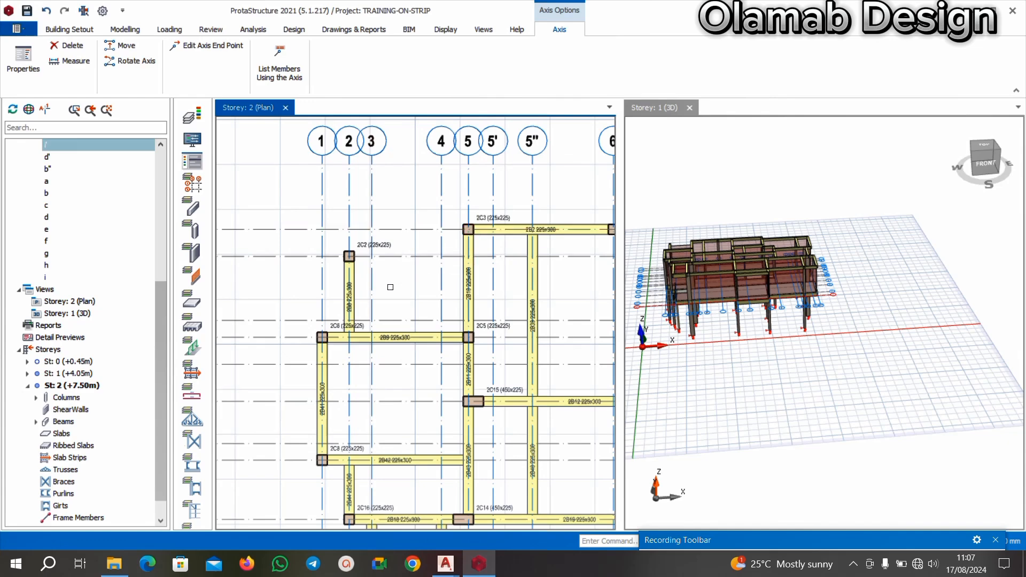
pyautogui.scroll(1, 353, 273)
pyautogui.rightClick(356, 276)
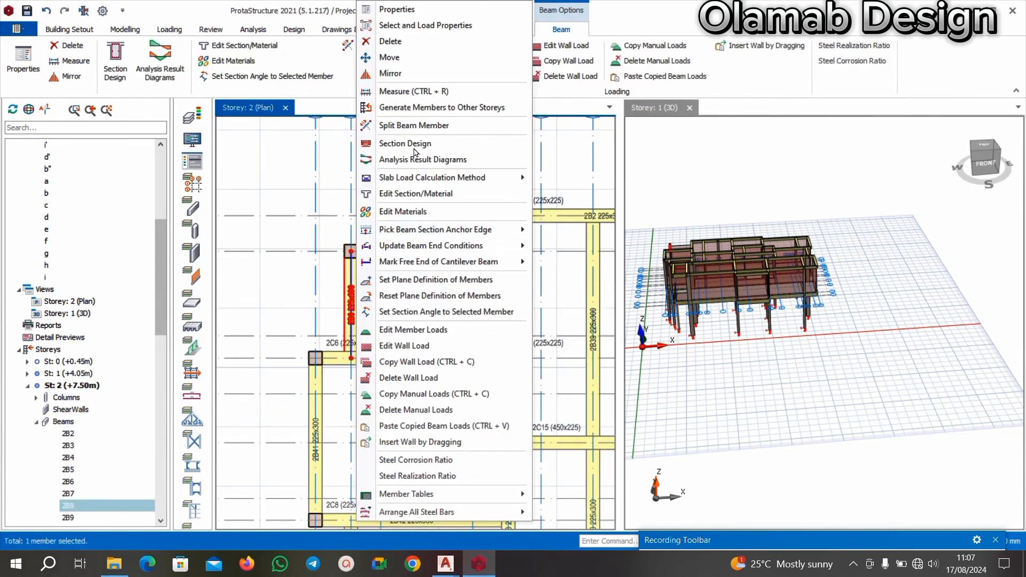
pyautogui.click(406, 10)
pyautogui.scroll(-2, 405, 285)
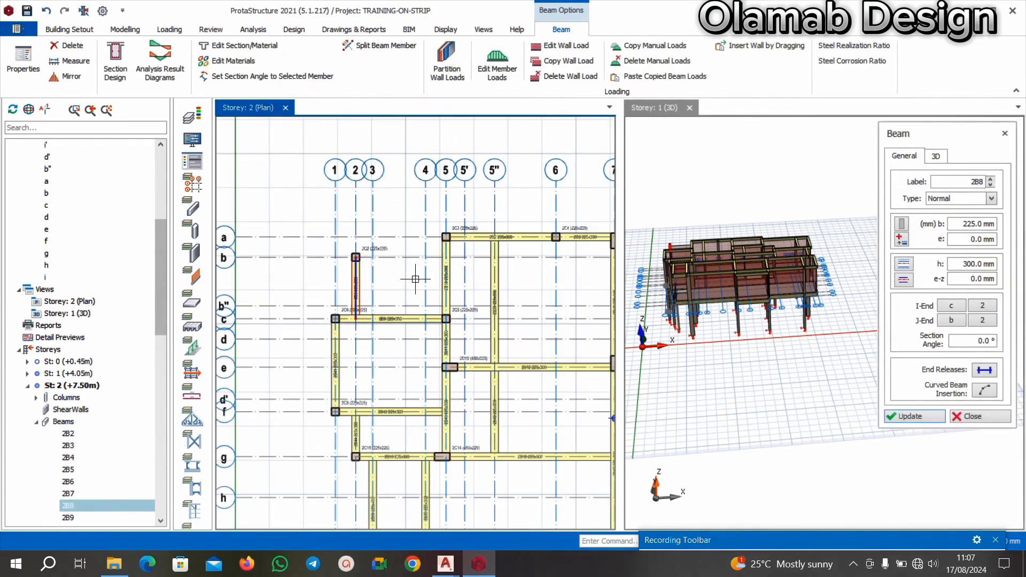
pyautogui.press('Escape')
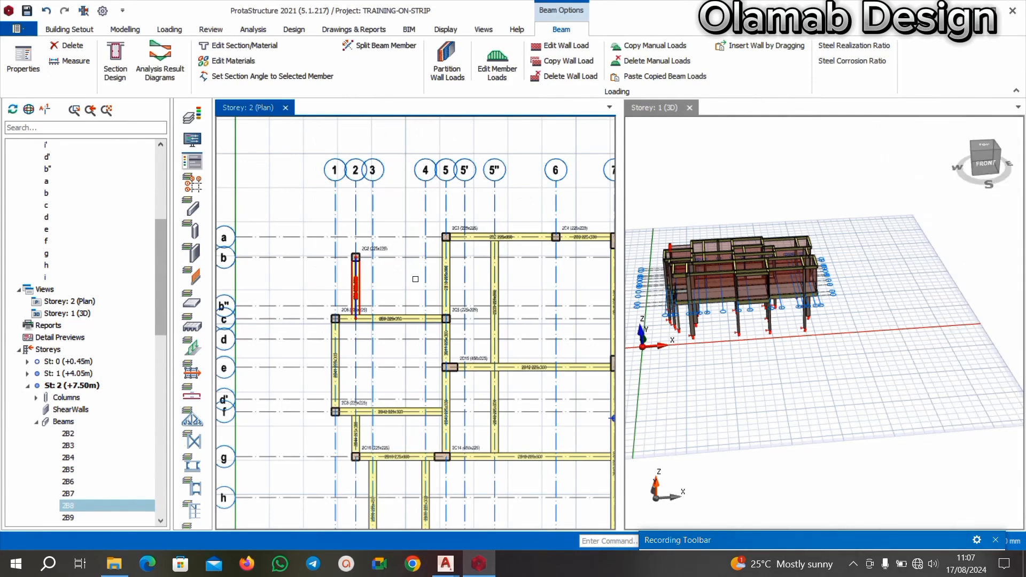
pyautogui.press('Escape')
# Delete the Storey 2 beam on axis 5 between columns 2C3 and 2C5.
pyautogui.scroll(3, 460, 299)
pyautogui.rightClick(435, 253)
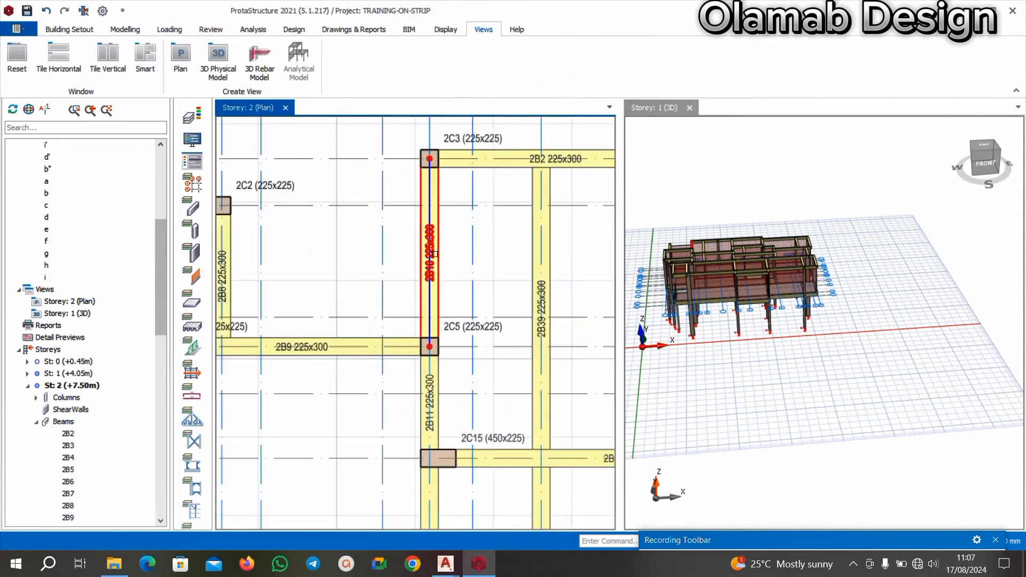
pyautogui.click(435, 254)
pyautogui.press('Escape')
pyautogui.scroll(-2, 446, 237)
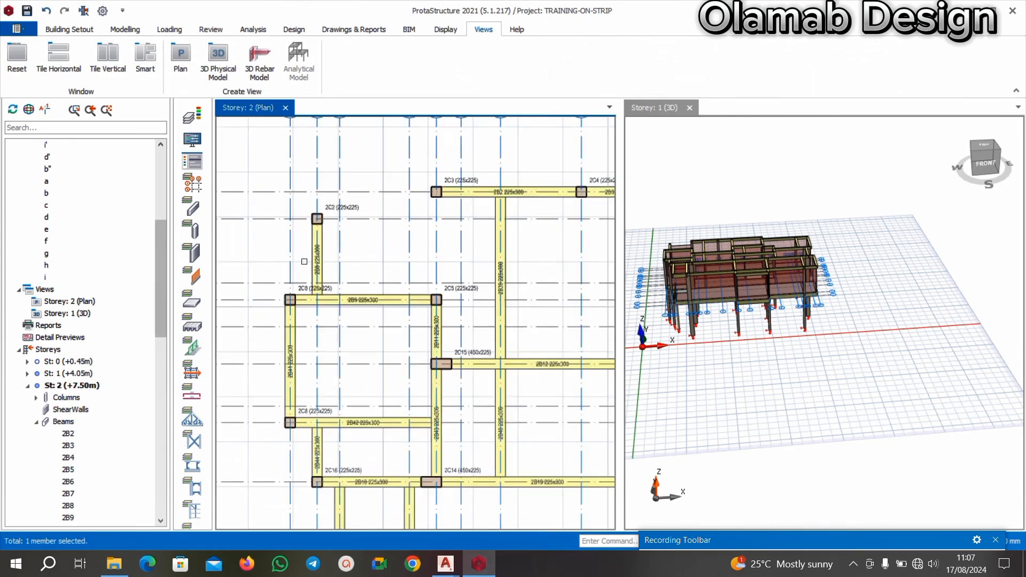
# Insert a 225x300 beam along axis b from column 2C2 to axis 5", using the properties of beam 2B8.
pyautogui.scroll(3, 304, 261)
pyautogui.click(332, 251)
pyautogui.rightClick(333, 249)
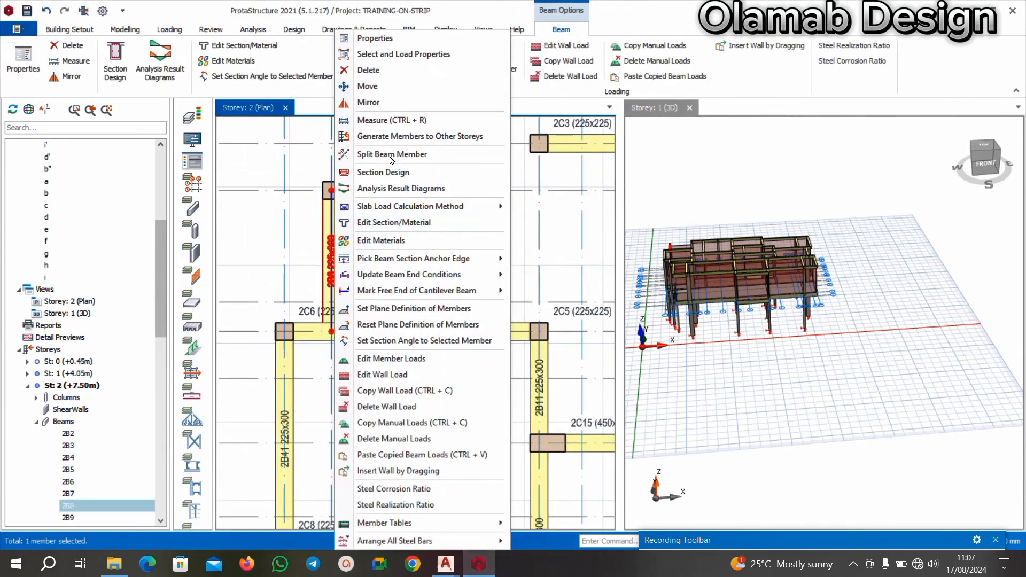
pyautogui.click(374, 38)
pyautogui.scroll(-3, 345, 283)
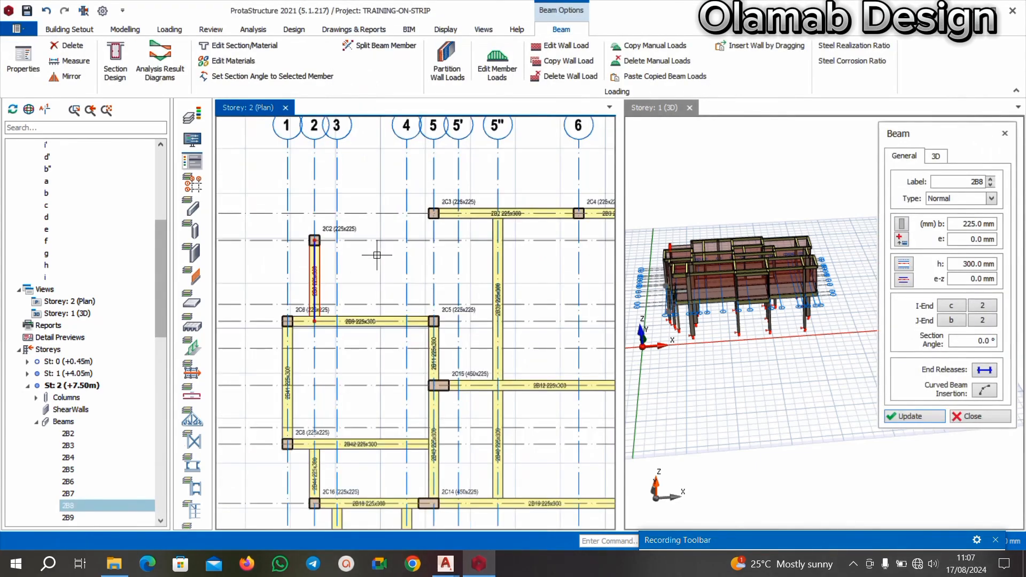
pyautogui.click(314, 239)
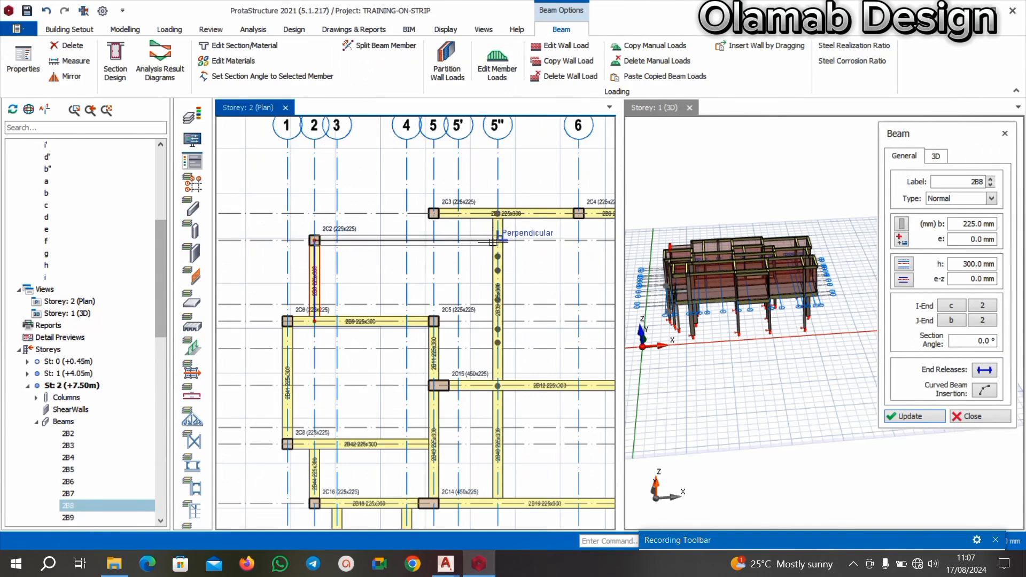
pyautogui.click(493, 250)
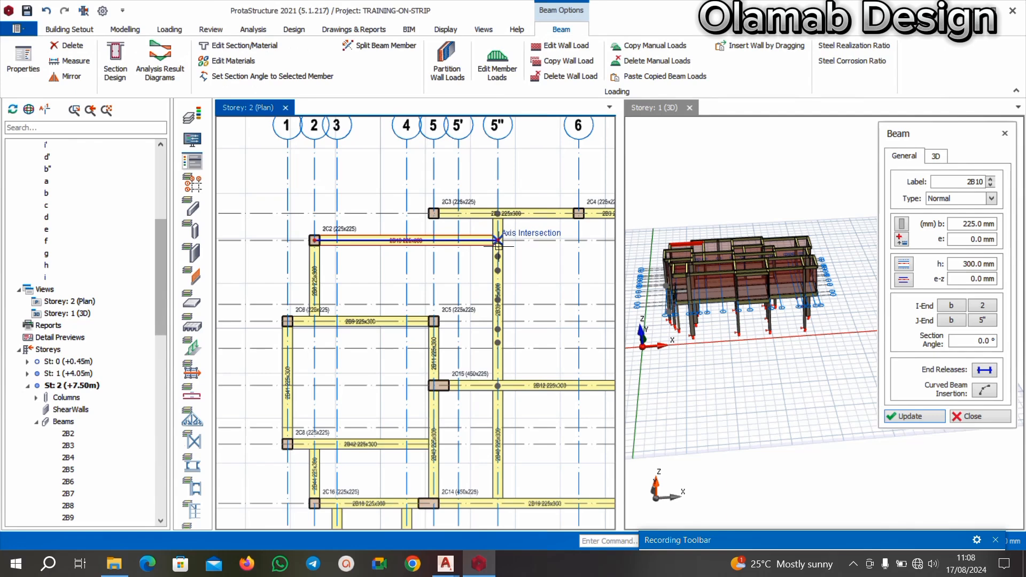
pyautogui.scroll(2, 468, 214)
pyautogui.press('Escape')
# Delete the beam on axis a between columns 2C3 and 2C4.
pyautogui.click(462, 226)
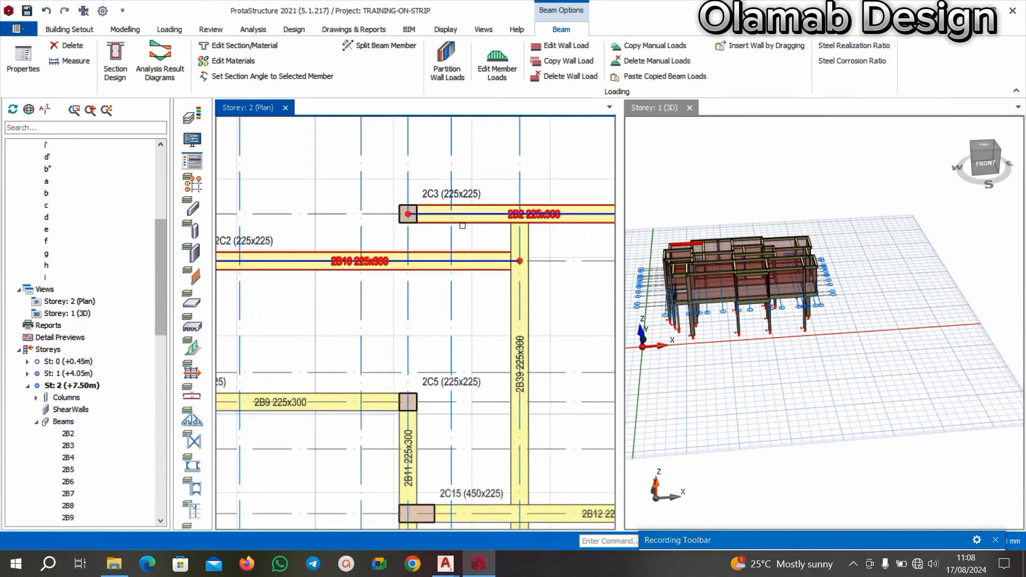
pyautogui.scroll(-2, 459, 262)
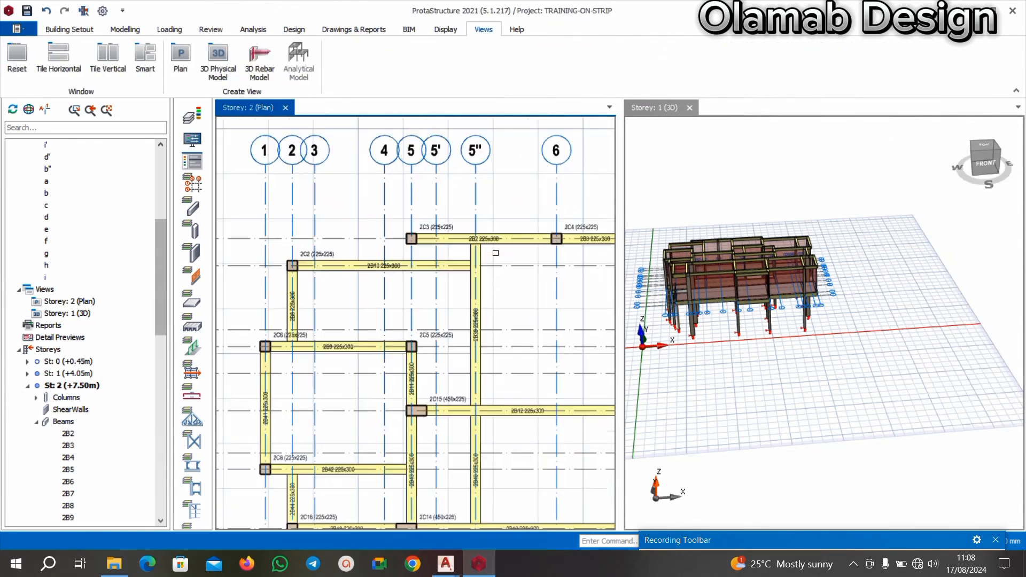
pyautogui.click(506, 240)
pyautogui.press('Delete')
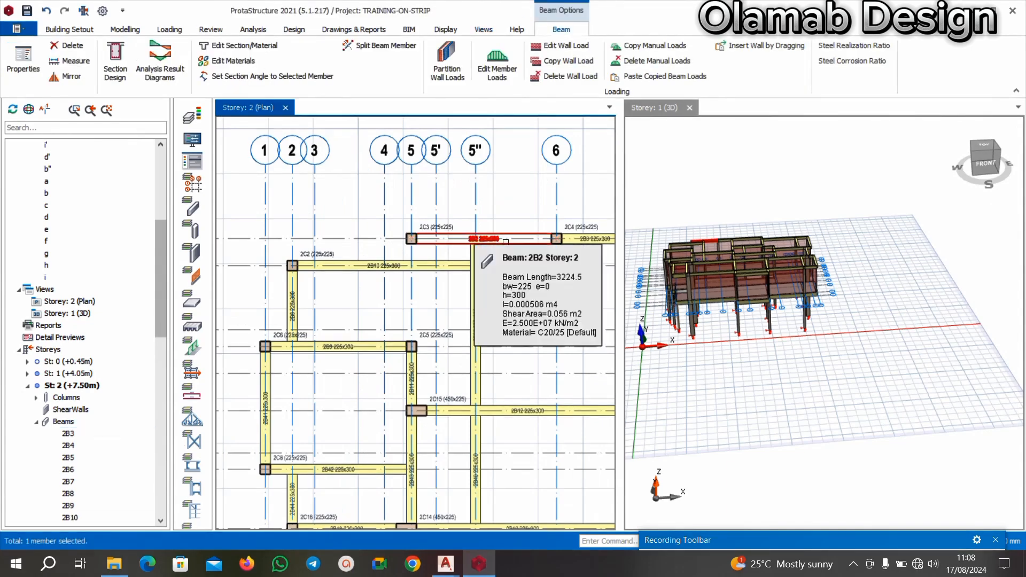
# Move column 2C3 along axis a from axis 5 to the intersection with axis 5".
pyautogui.scroll(1, 436, 154)
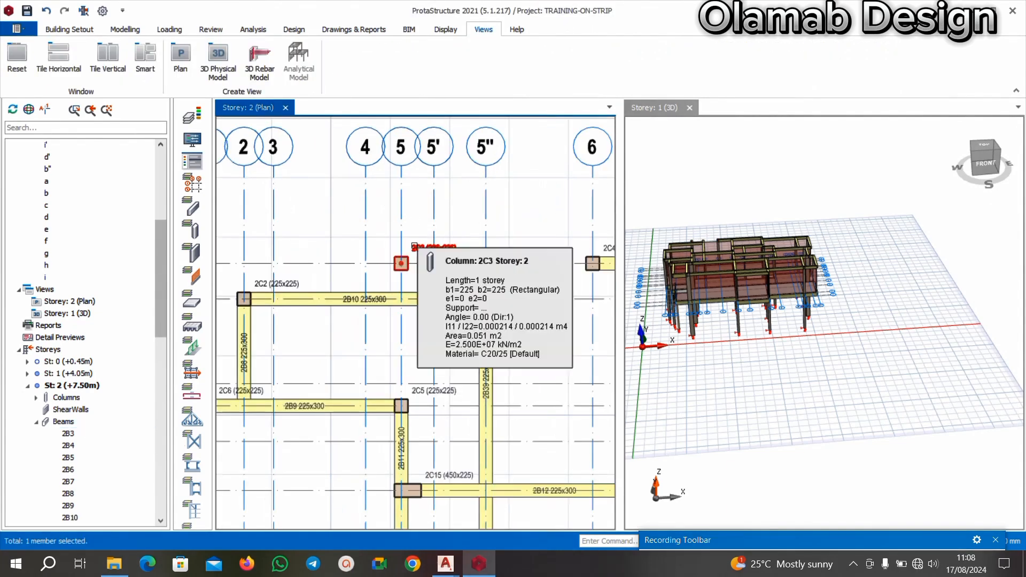
pyautogui.click(407, 254)
pyautogui.rightClick(416, 246)
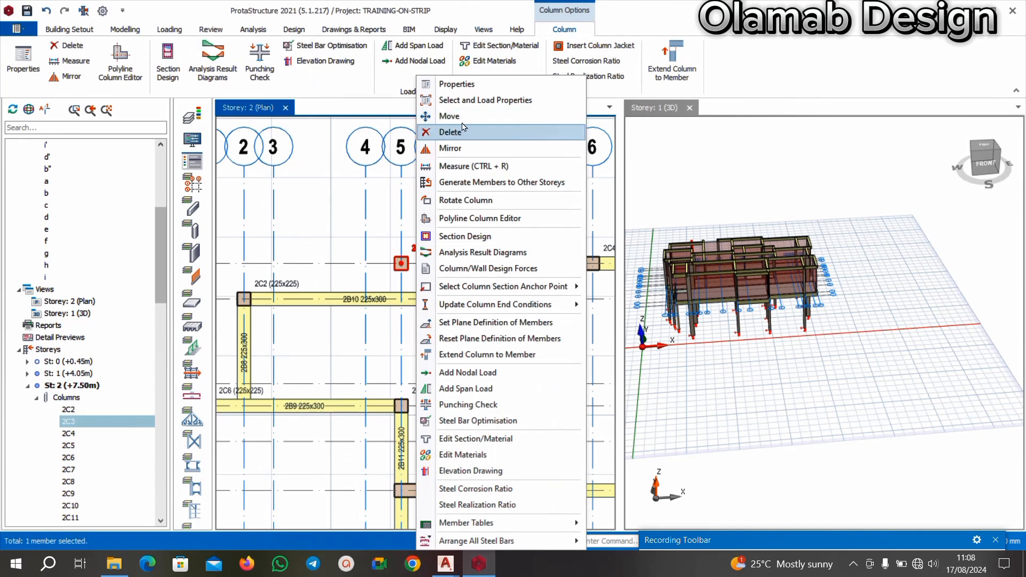
pyautogui.click(444, 116)
pyautogui.click(486, 264)
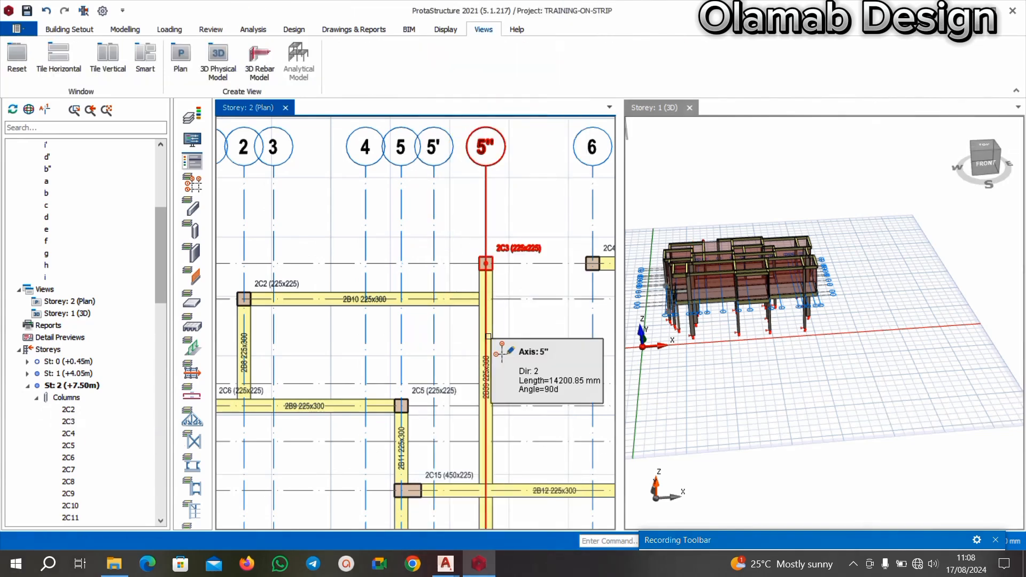
# Delete column 2C4 at the intersection of axes a and 6.
pyautogui.scroll(-2, 463, 289)
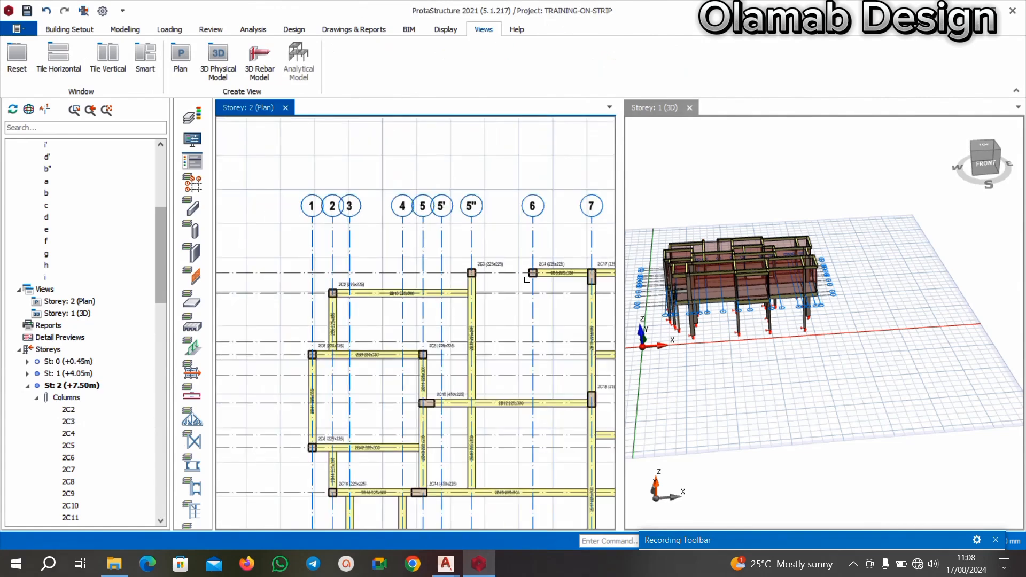
pyautogui.scroll(5, 421, 310)
pyautogui.click(421, 310)
pyautogui.scroll(-2, 406, 305)
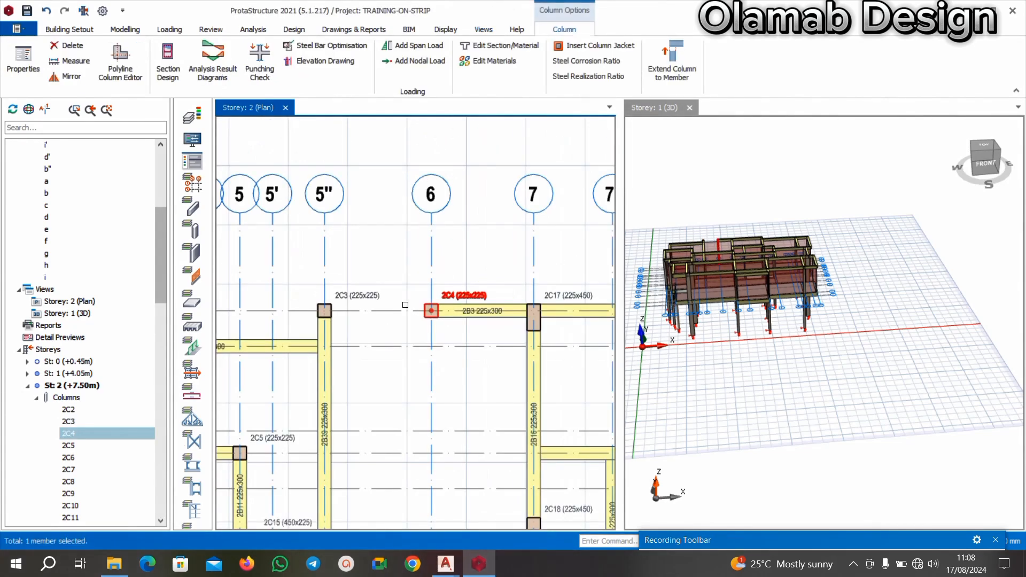
pyautogui.press('Delete')
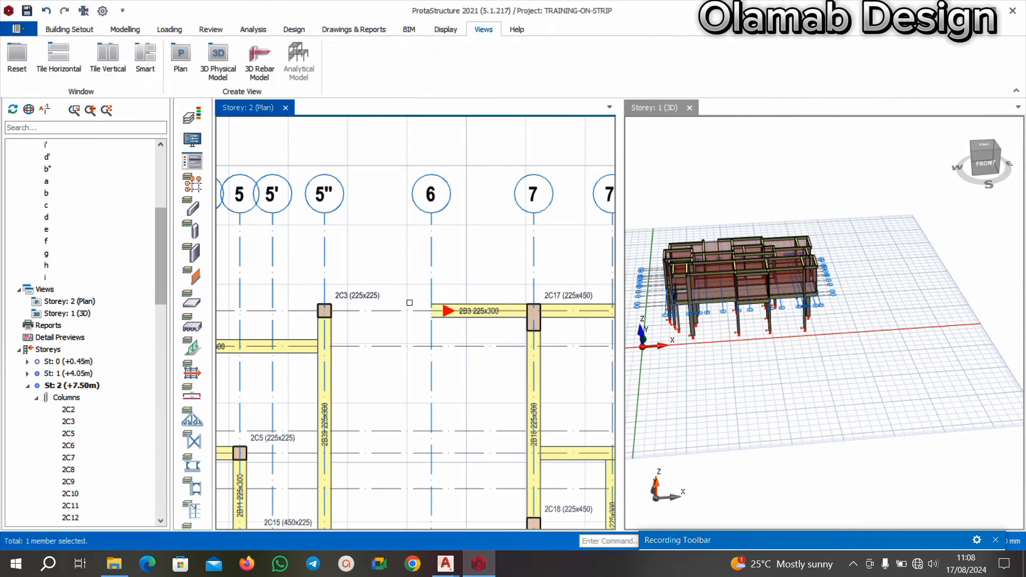
# Replace the 225x450 column at axes a and 7 with a 225x225 column based on the properties of column 2C3.
pyautogui.click(558, 298)
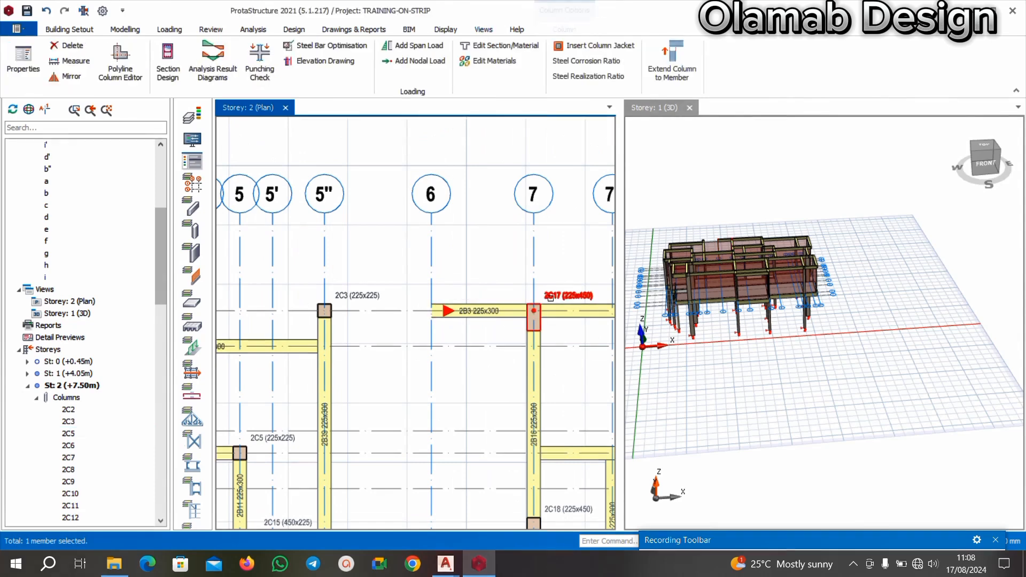
pyautogui.press('Delete')
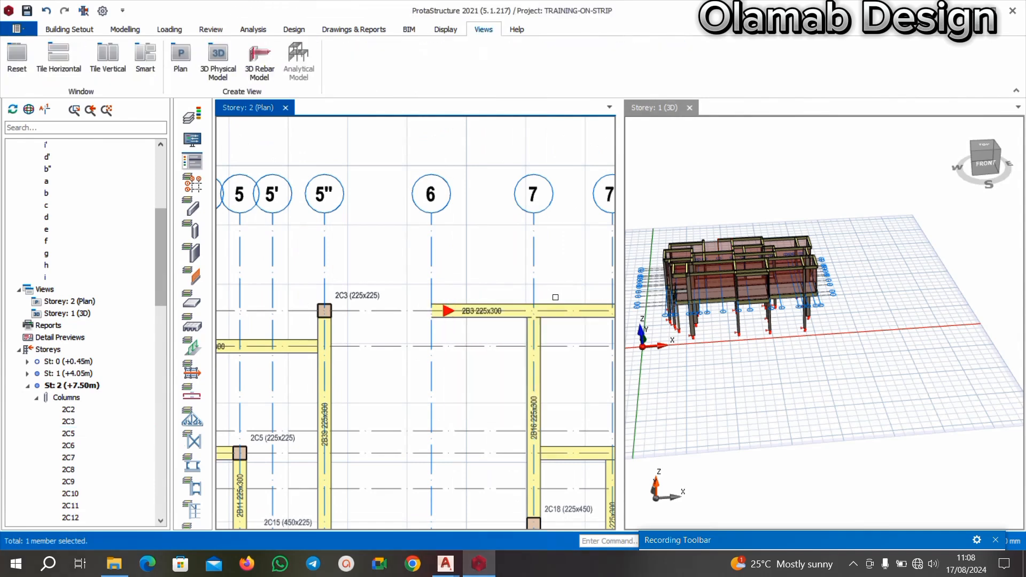
pyautogui.click(358, 282)
pyautogui.rightClick(360, 283)
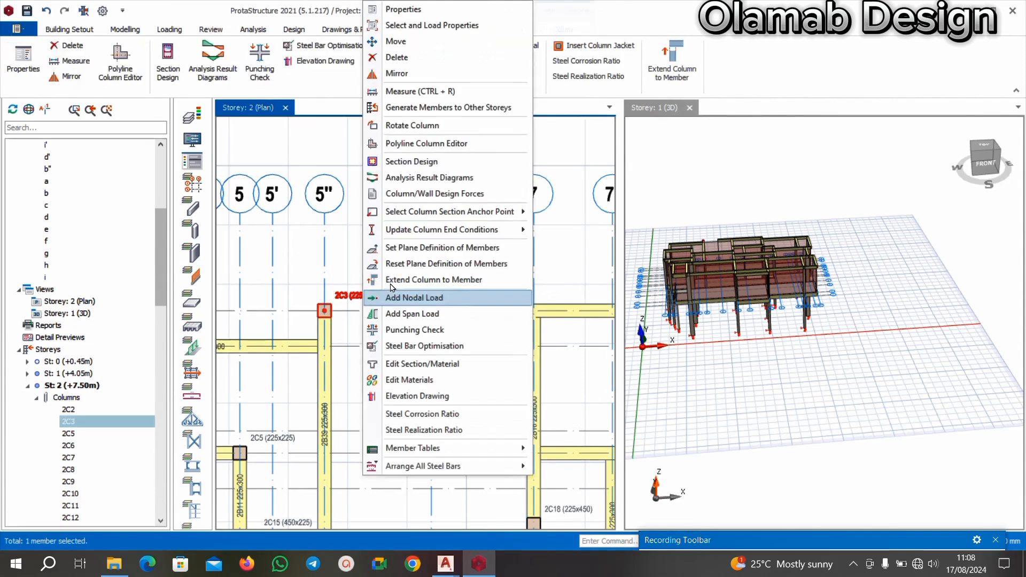
pyautogui.click(419, 11)
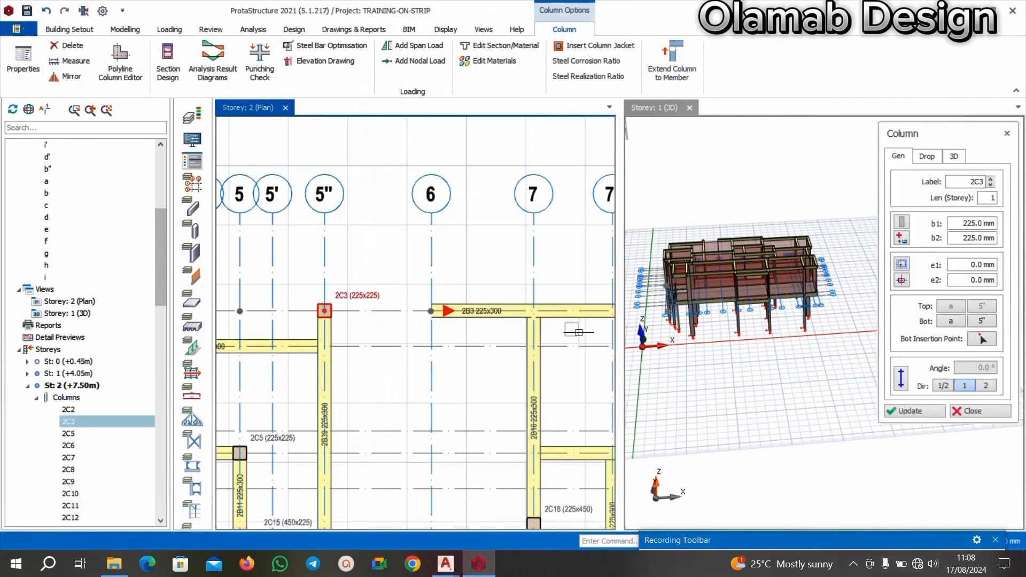
pyautogui.click(509, 339)
pyautogui.press('Escape')
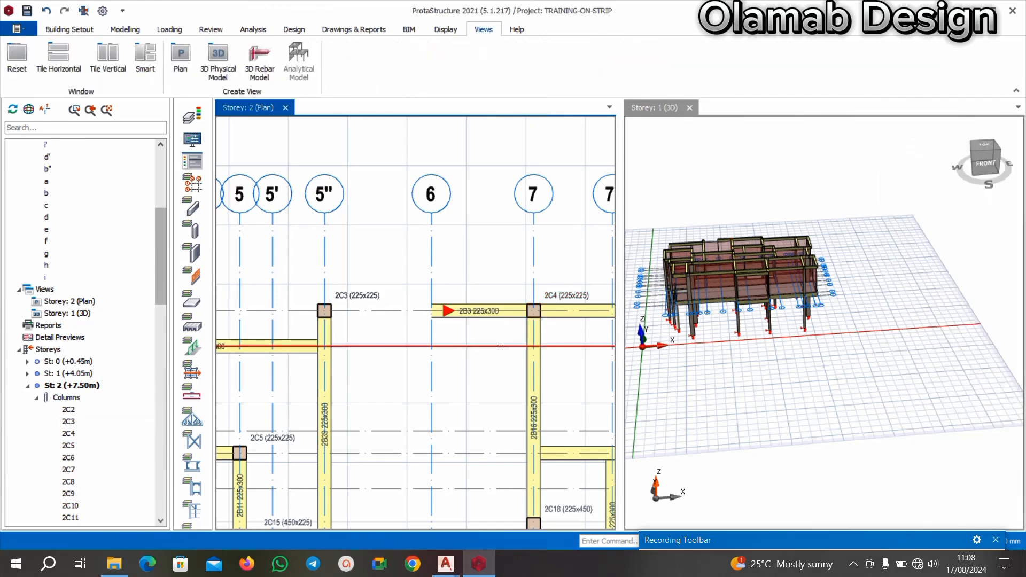
# Delete the beam on axis a between axes 6 and 7.
pyautogui.click(504, 321)
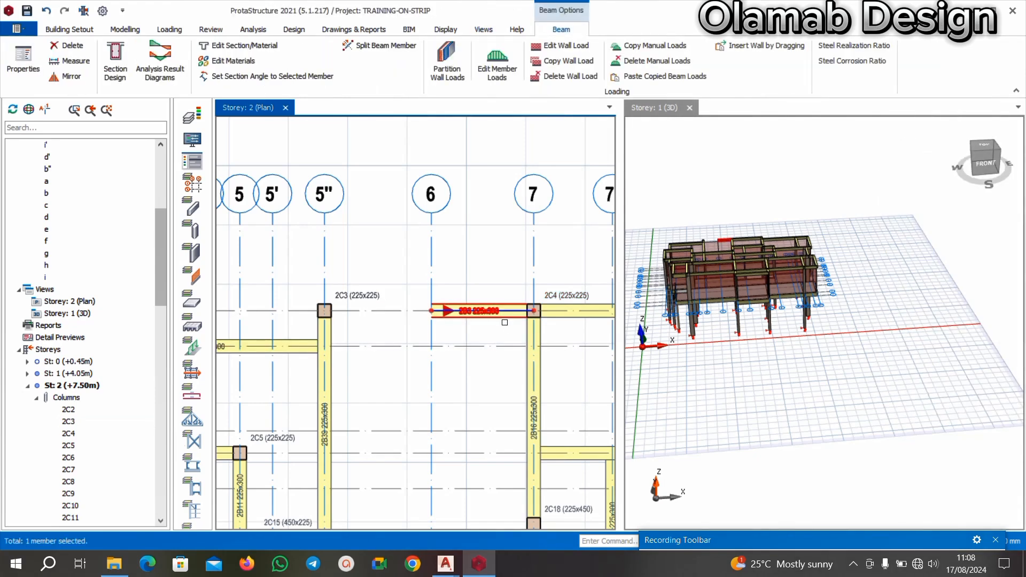
pyautogui.press('Delete')
pyautogui.scroll(-2, 451, 241)
# Insert a 225x300 beam on axis a between axes 5" and 7, based on the properties of beam 2B39.
pyautogui.scroll(2, 393, 316)
pyautogui.scroll(2, 382, 316)
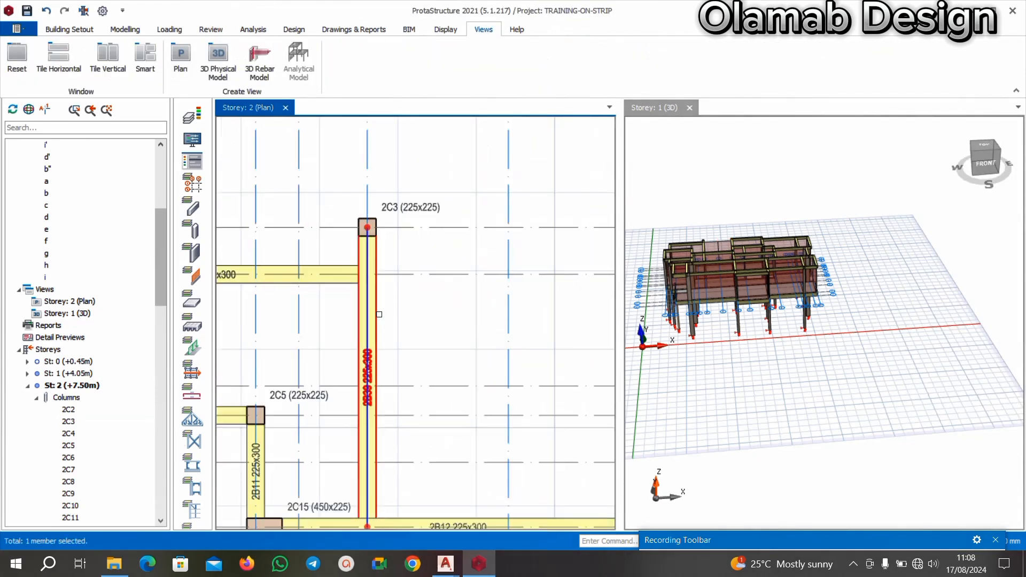
pyautogui.rightClick(368, 306)
pyautogui.click(407, 10)
pyautogui.scroll(-3, 375, 241)
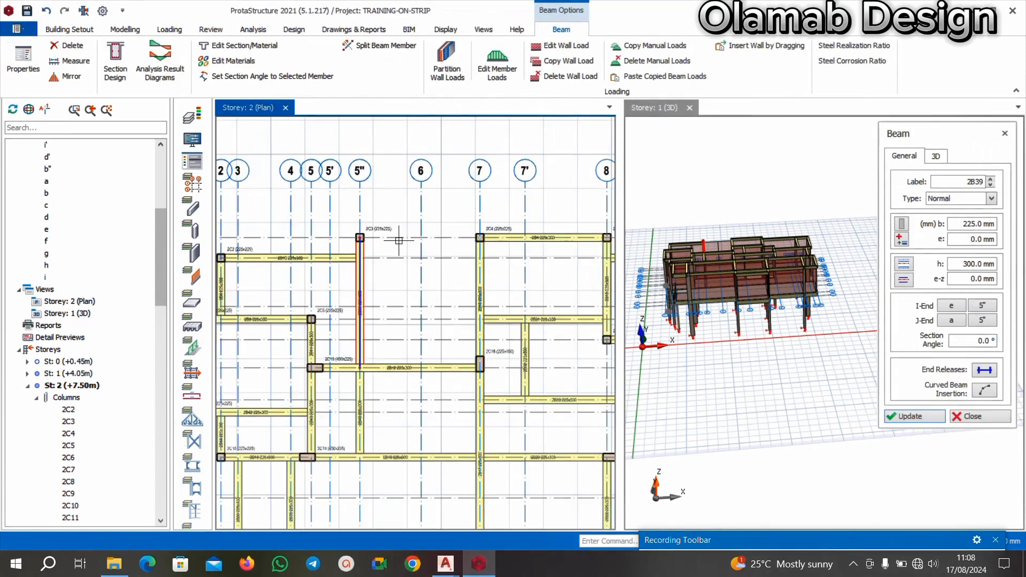
pyautogui.scroll(3, 396, 237)
pyautogui.click(318, 242)
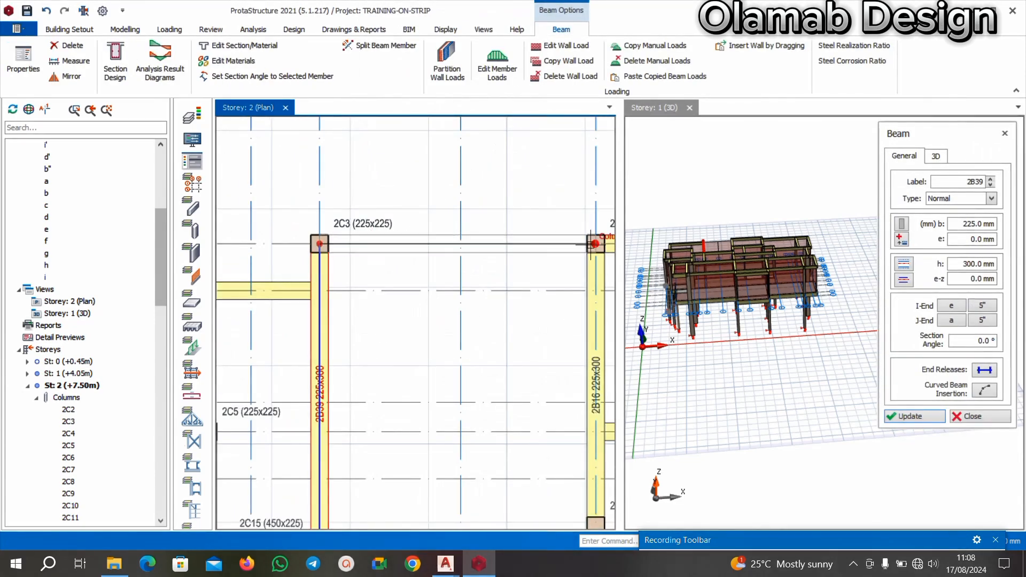
pyautogui.click(550, 268)
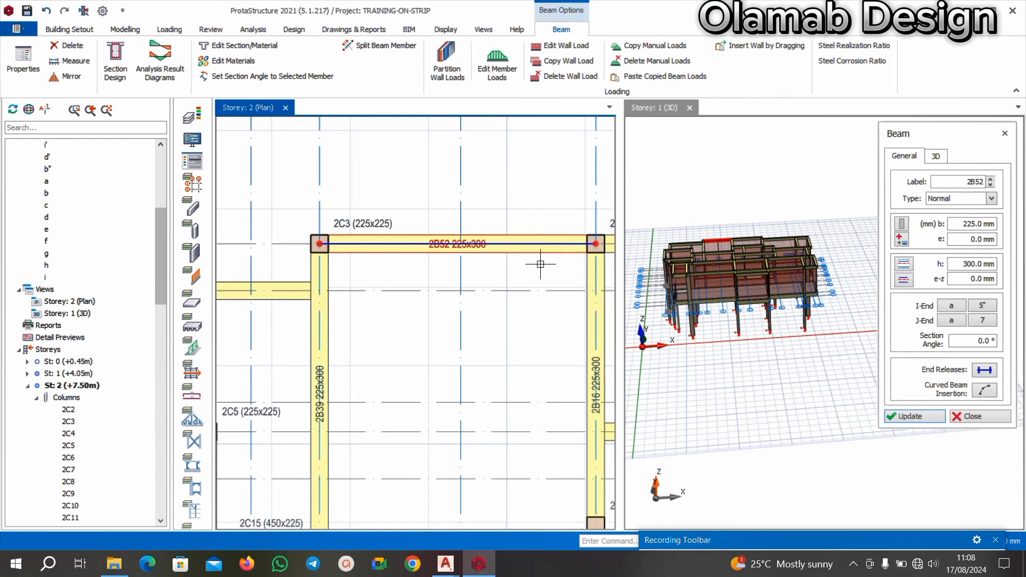
# Examine the Storey 2 plan framing along axes a and b from axis 7 to axis 11'.
pyautogui.scroll(-3, 540, 264)
pyautogui.scroll(2, 471, 268)
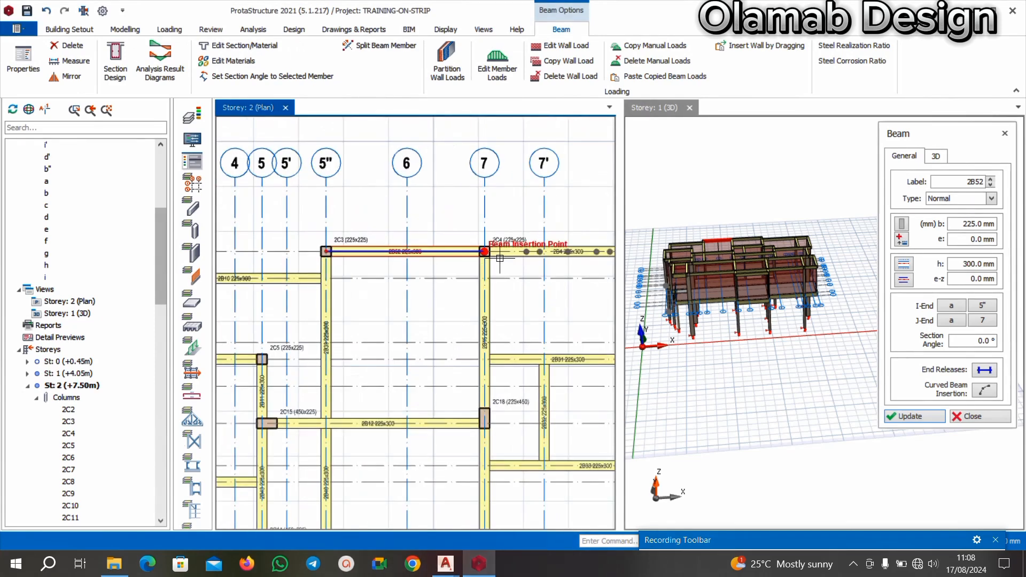
pyautogui.scroll(-3, 480, 261)
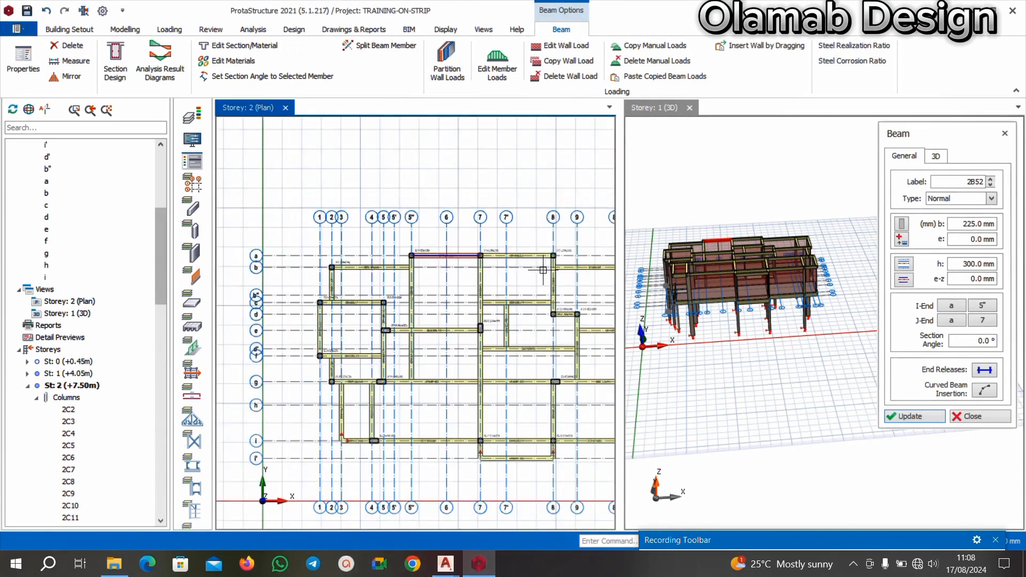
pyautogui.scroll(-2, 457, 273)
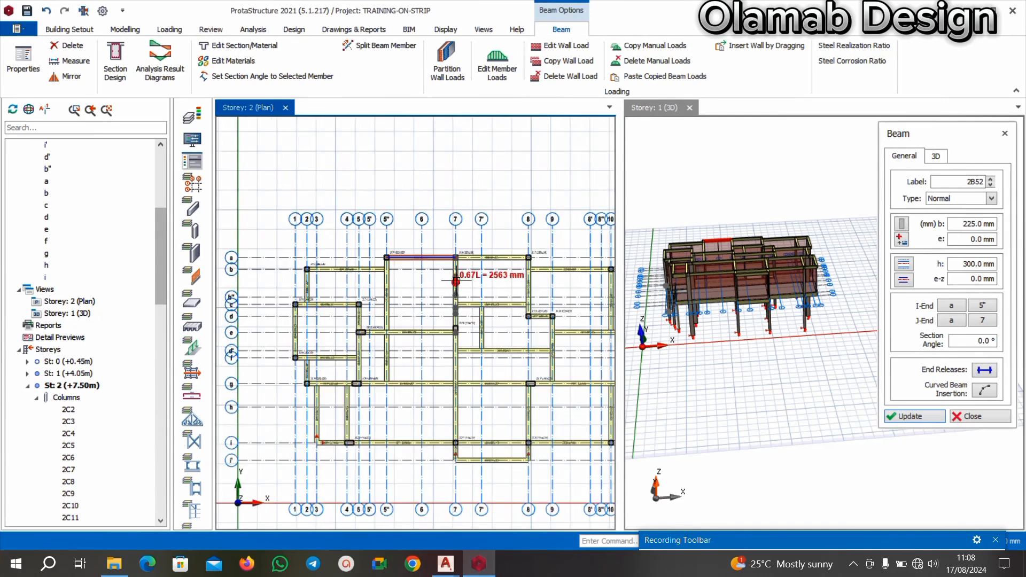
pyautogui.moveTo(568, 281); pyautogui.dragTo(382, 265, button='middle')
pyautogui.scroll(1, 386, 248)
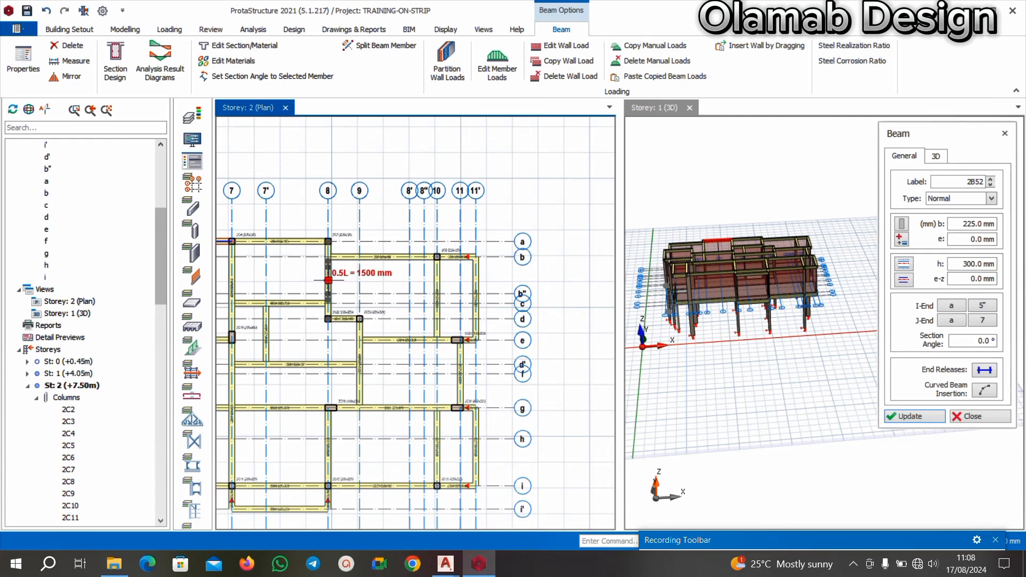
pyautogui.scroll(-1, 390, 275)
pyautogui.scroll(-1, 342, 265)
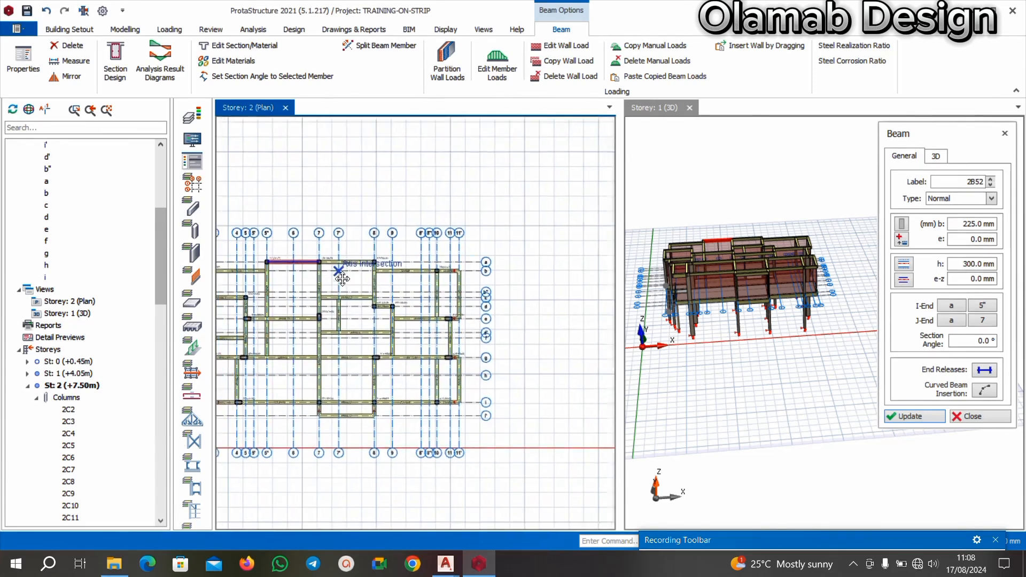
pyautogui.scroll(1, 359, 269)
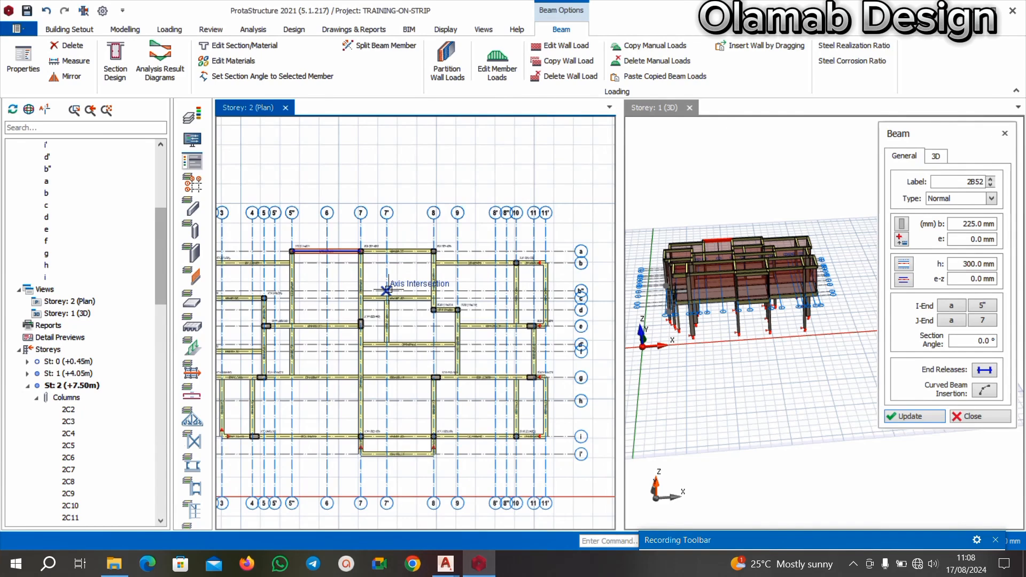
pyautogui.scroll(7, 568, 260)
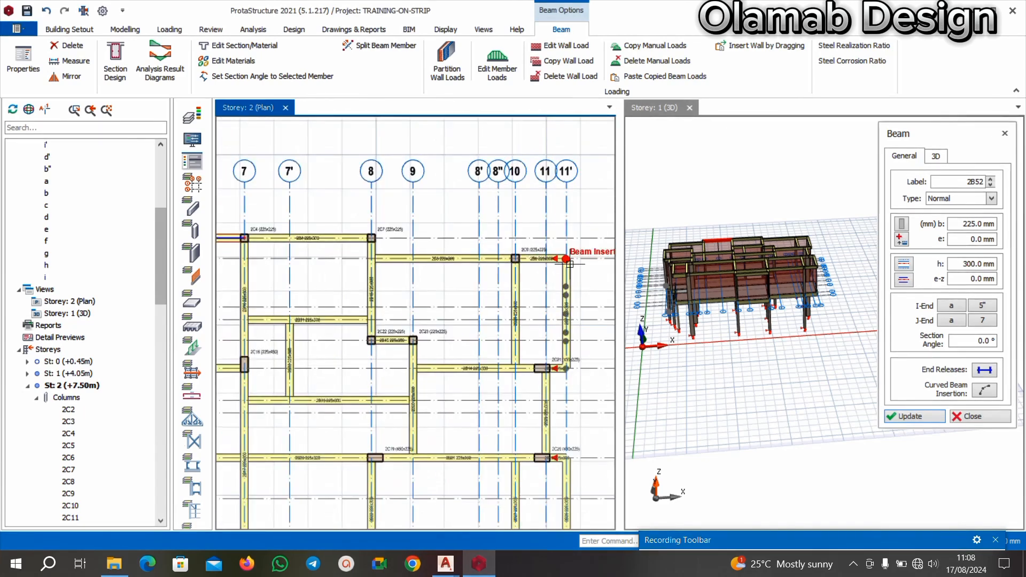
pyautogui.scroll(-3, 504, 252)
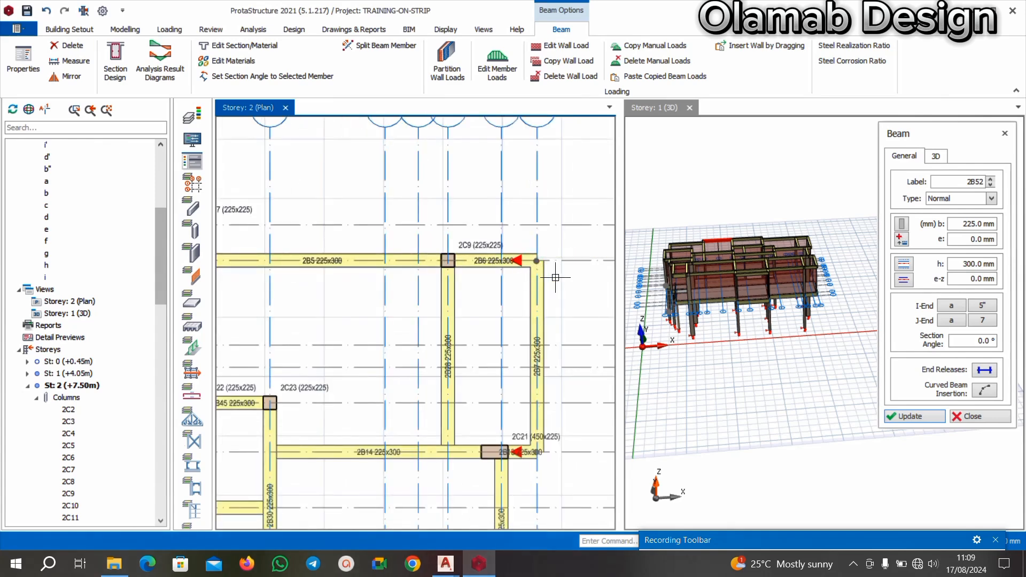
# Place a 225x225 column at the intersection of axes b and 11' based on the properties of column 2C9.
pyautogui.scroll(2, 491, 267)
pyautogui.press('Escape')
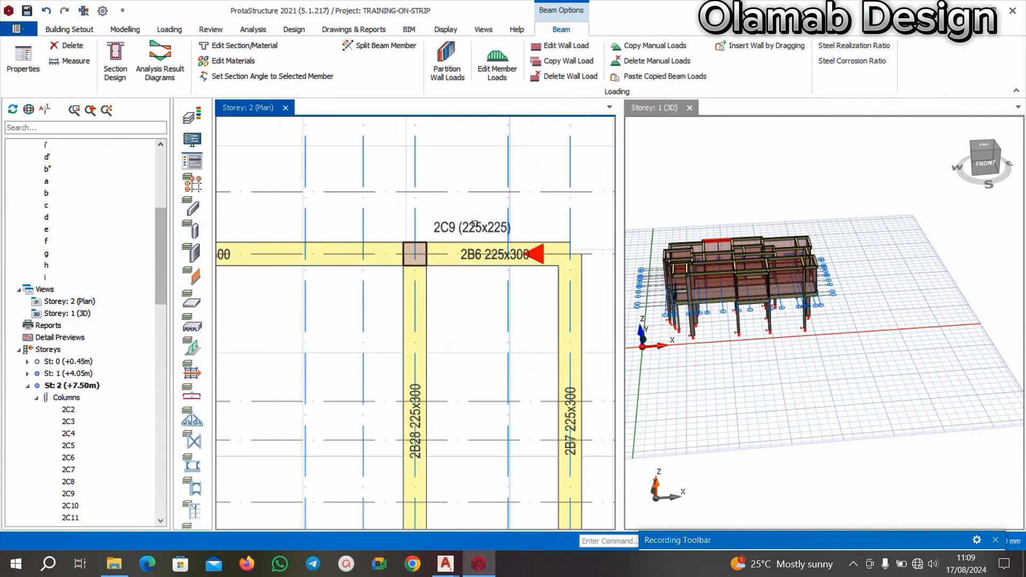
pyautogui.click(470, 227)
pyautogui.rightClick(466, 230)
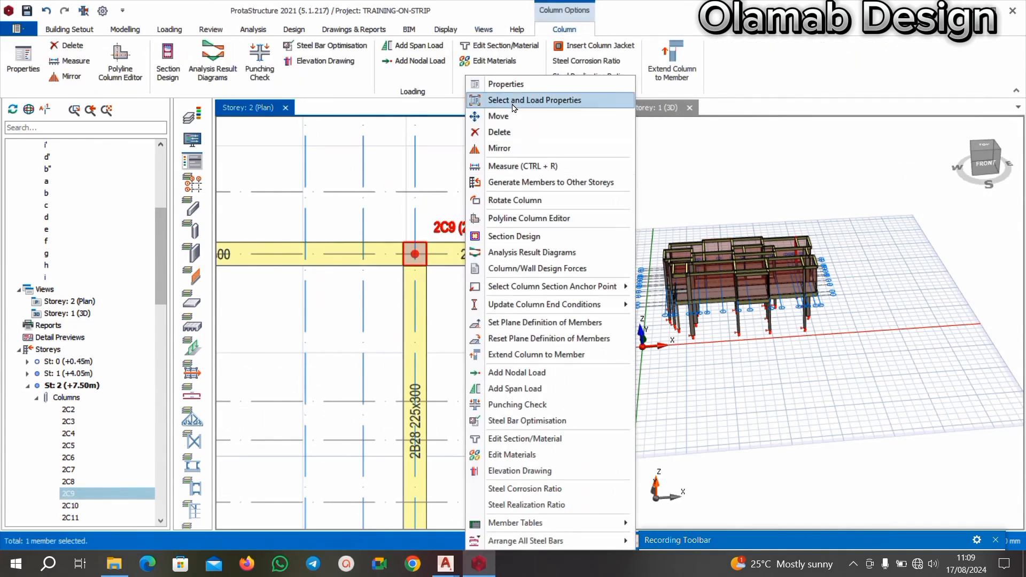
pyautogui.click(489, 82)
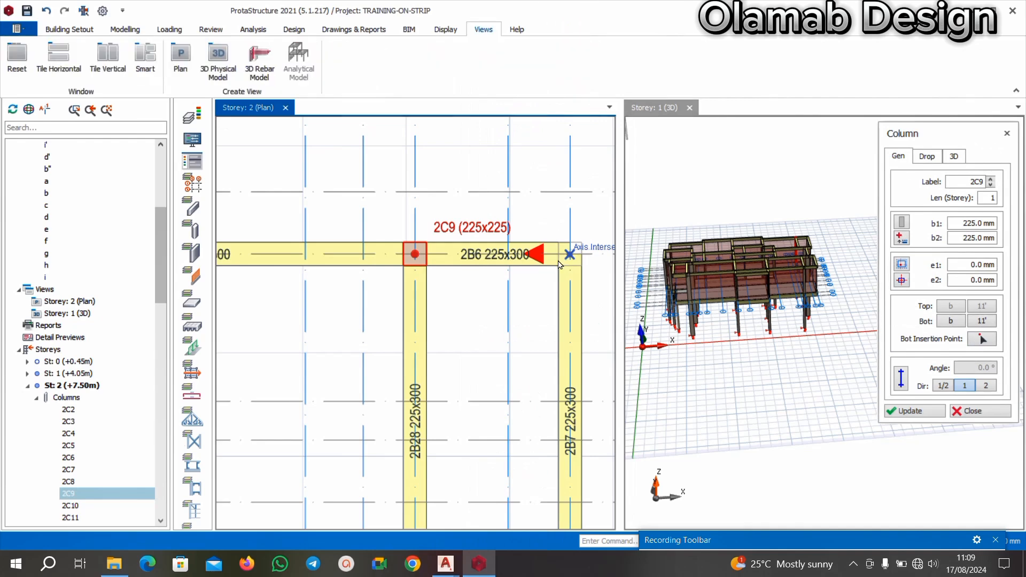
pyautogui.scroll(-4, 568, 262)
pyautogui.scroll(-2, 385, 259)
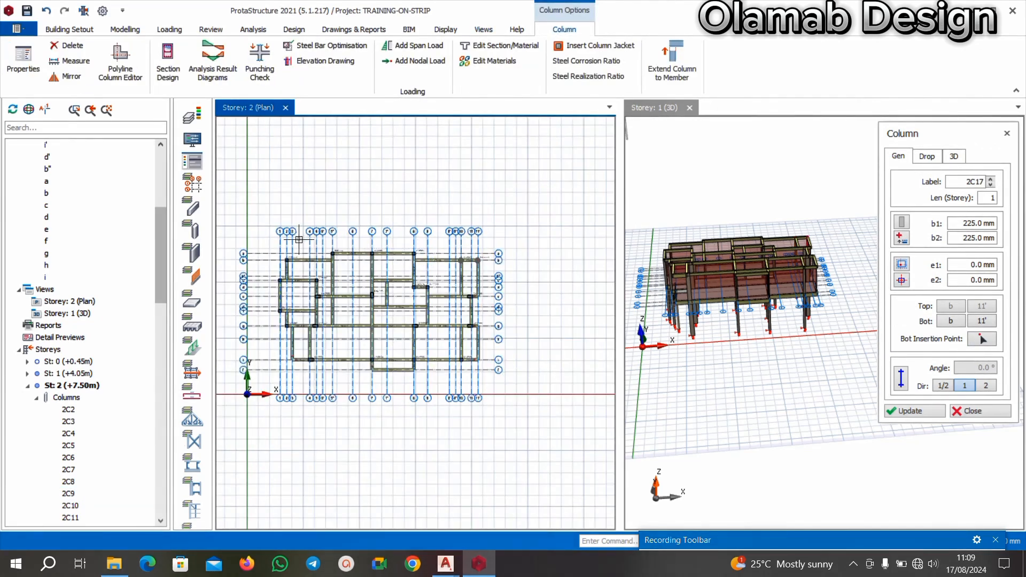
pyautogui.click(973, 411)
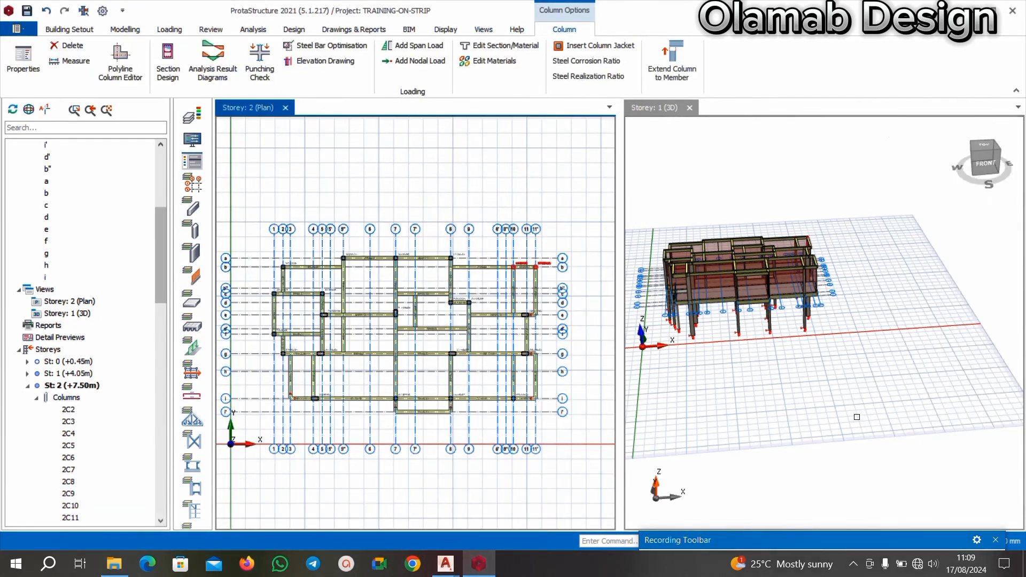
# Inspect the columns and beams of the building from several angles in the 3D view.
pyautogui.scroll(3, 750, 361)
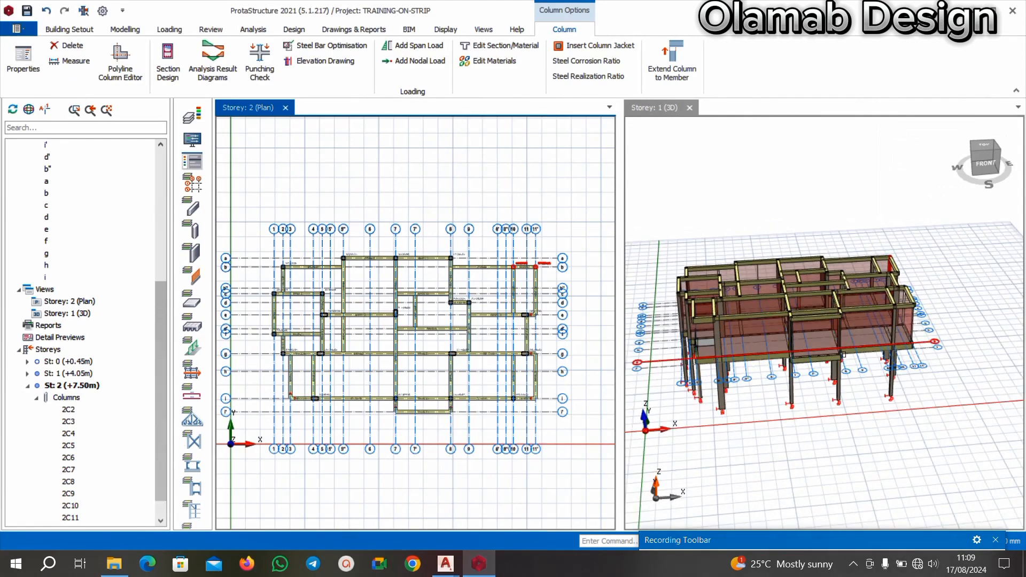
pyautogui.moveTo(843, 354); pyautogui.dragTo(928, 331)
pyautogui.moveTo(830, 371); pyautogui.dragTo(885, 398)
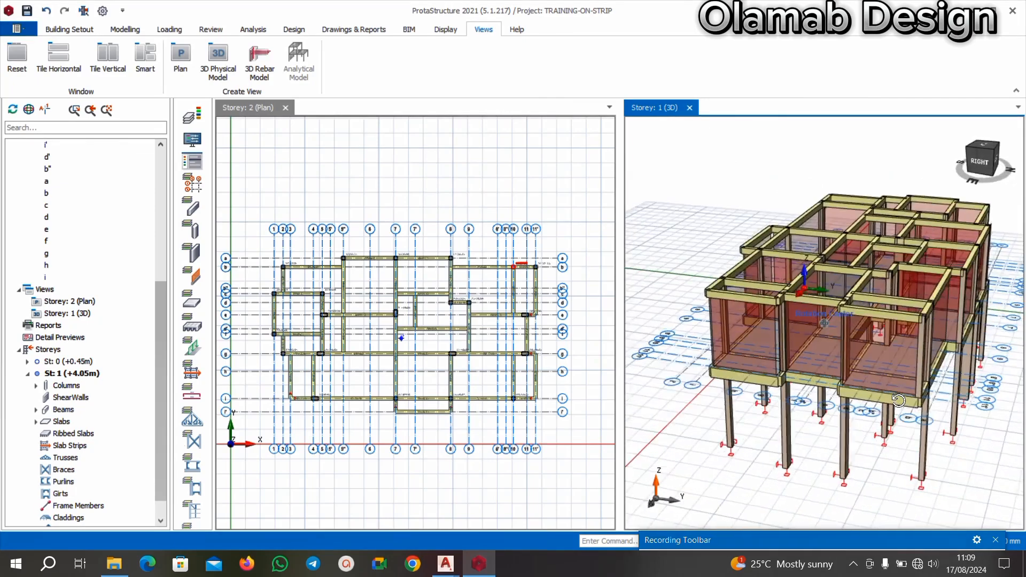
pyautogui.scroll(4, 884, 398)
pyautogui.moveTo(908, 435); pyautogui.dragTo(864, 420)
pyautogui.scroll(5, 866, 420)
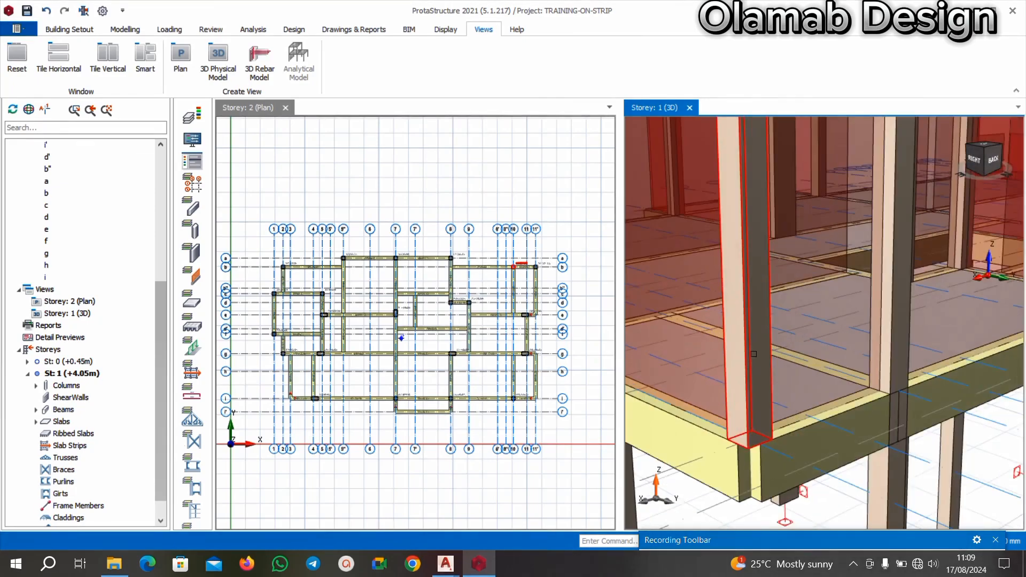
pyautogui.scroll(-8, 754, 354)
pyautogui.moveTo(729, 343); pyautogui.dragTo(850, 356)
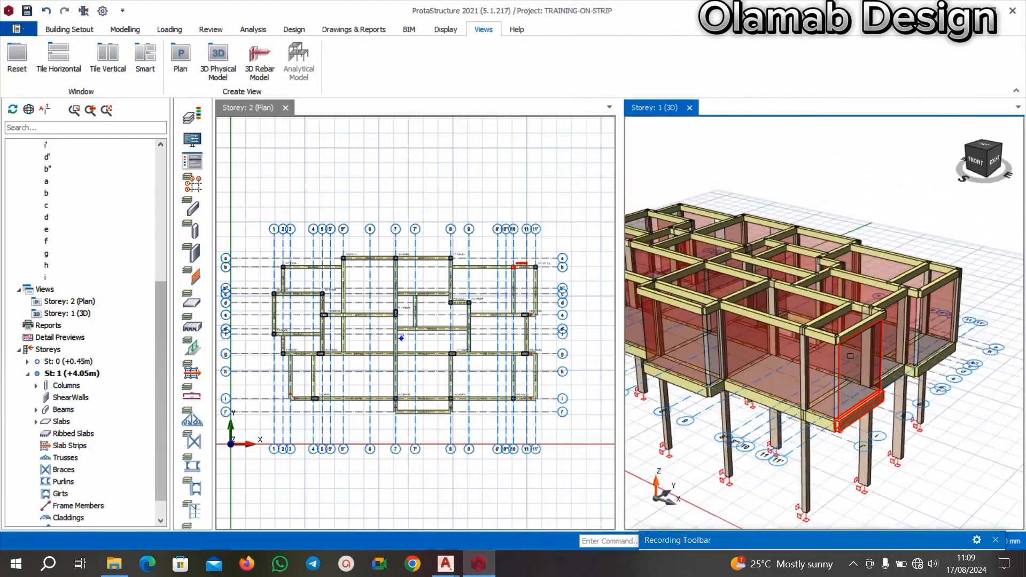
pyautogui.moveTo(645, 415); pyautogui.dragTo(666, 400)
# Delete column 2C15 at the intersection of axes e and 5 in the Storey 2 plan.
pyautogui.scroll(3, 245, 339)
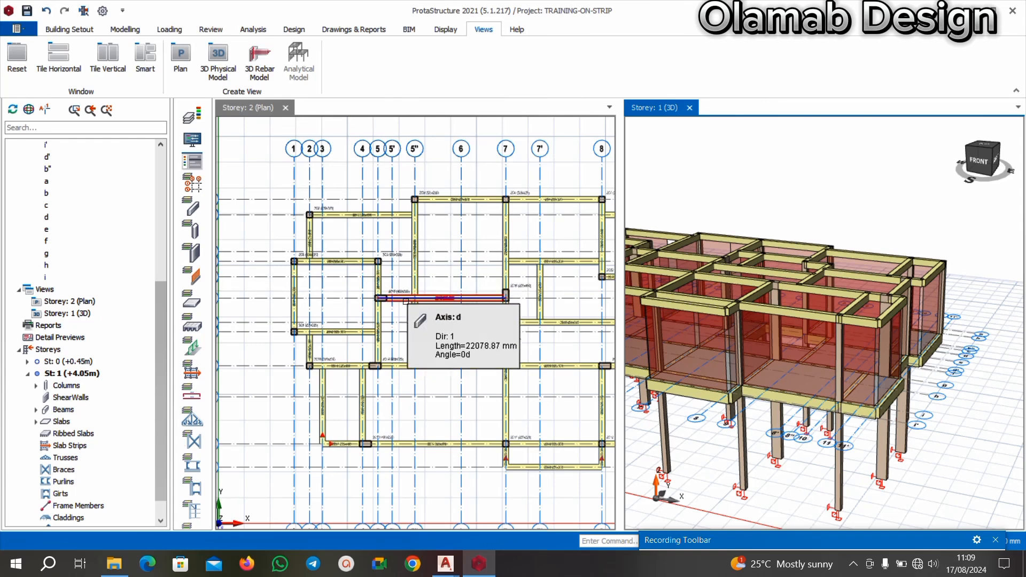
pyautogui.scroll(1, 398, 310)
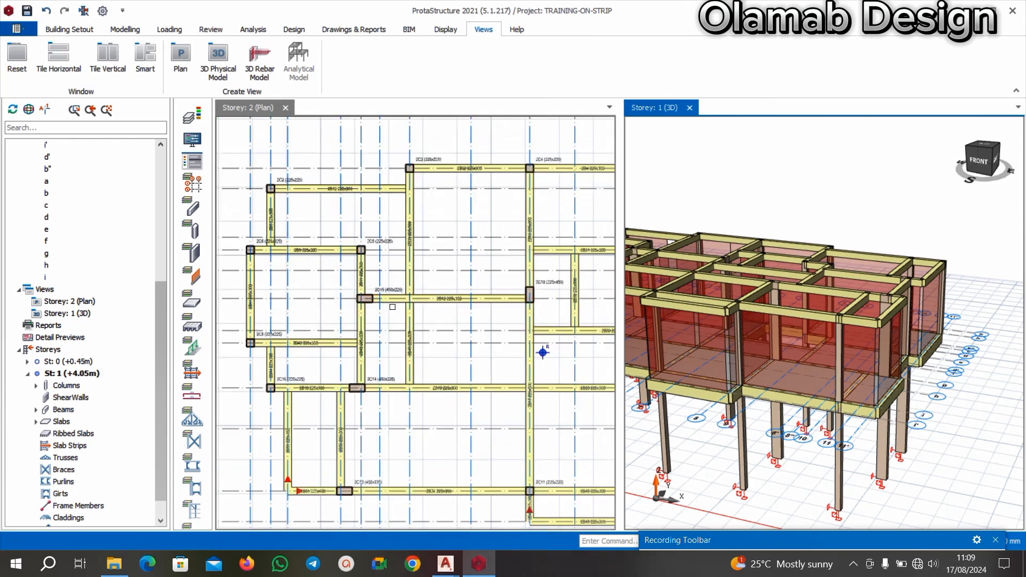
pyautogui.scroll(2, 365, 288)
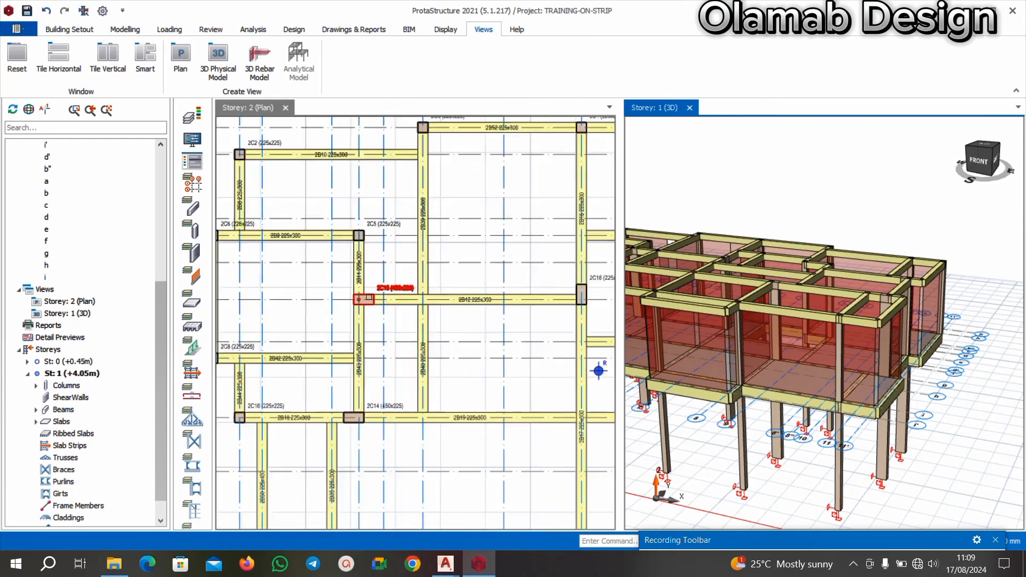
pyautogui.click(413, 308)
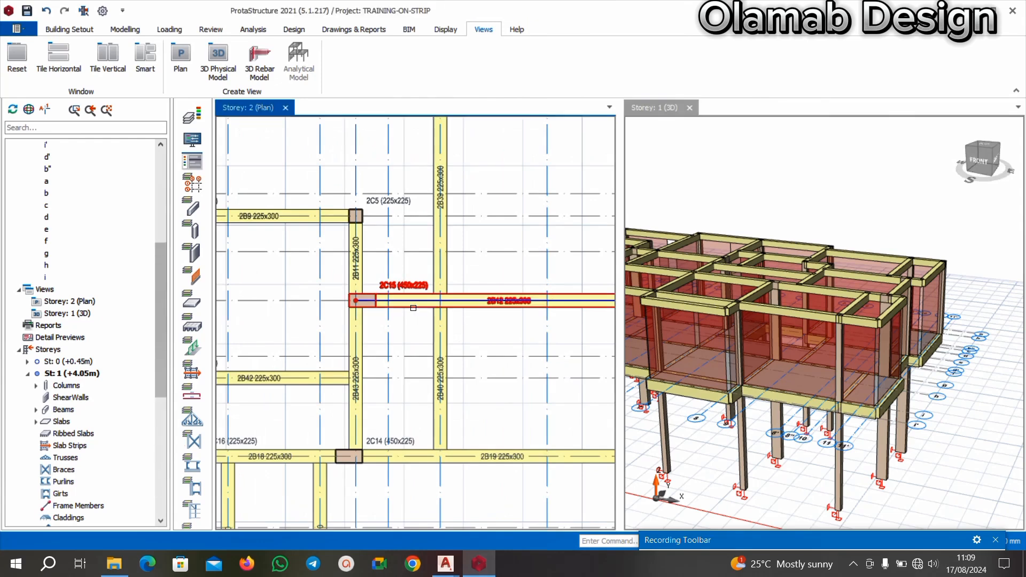
pyautogui.press('Escape')
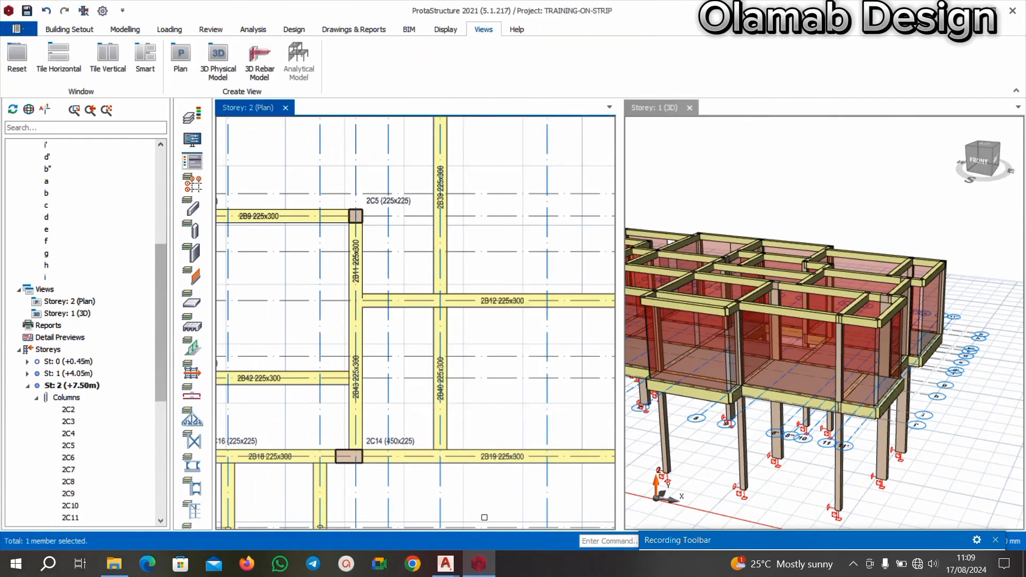
# Switch to AutoCAD and examine the wall and column positions in the BEAM RAFT FOUNDATION OLAMAB floor plan.
pyautogui.moveTo(445, 563)
pyautogui.click(438, 532)
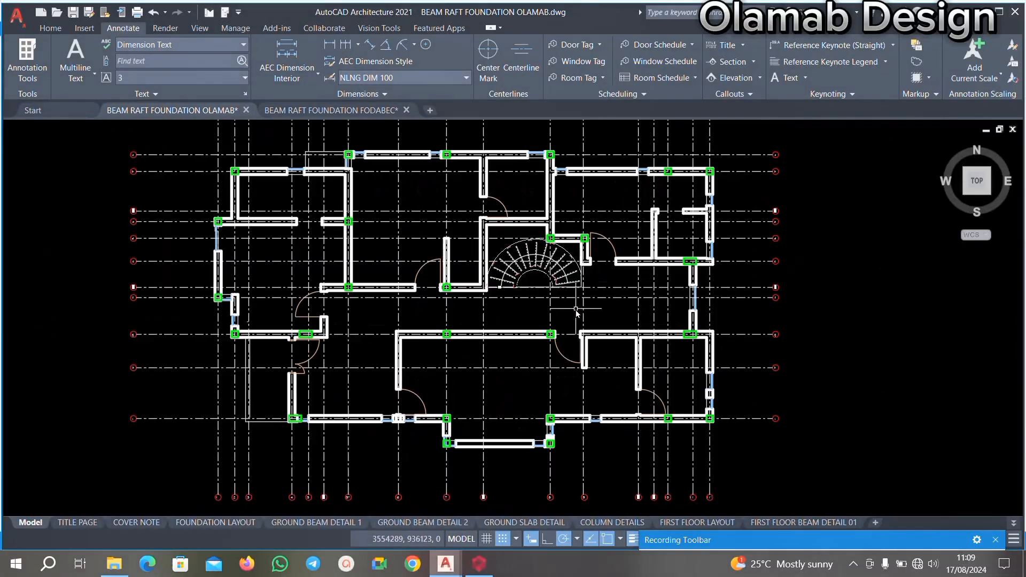
pyautogui.scroll(4, 345, 270)
pyautogui.scroll(-4, 393, 291)
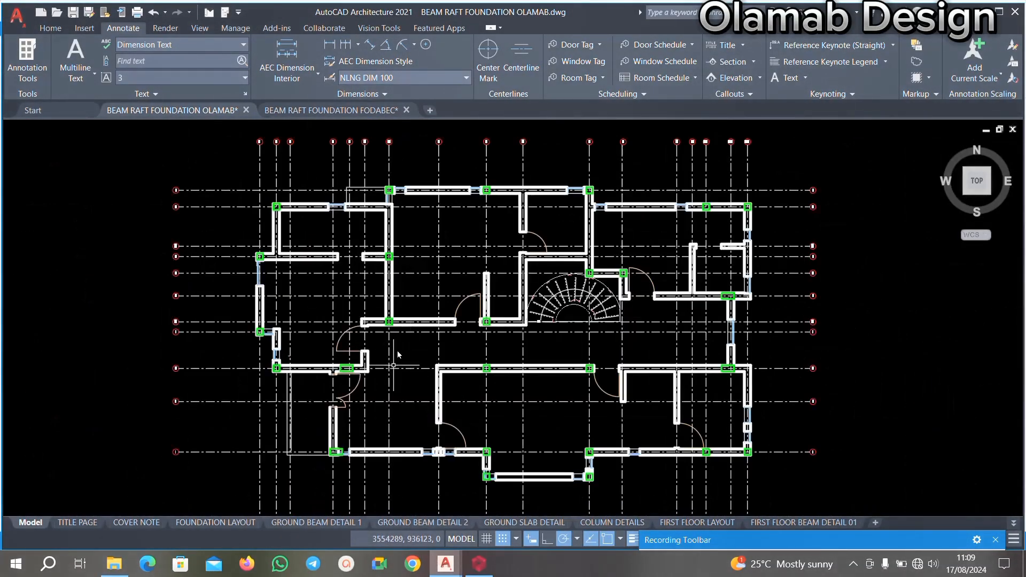
pyautogui.moveTo(415, 304)
pyautogui.mouseDown(button='middle')
pyautogui.moveTo(417, 327)
pyautogui.moveTo(408, 308)
pyautogui.mouseUp(button='middle')
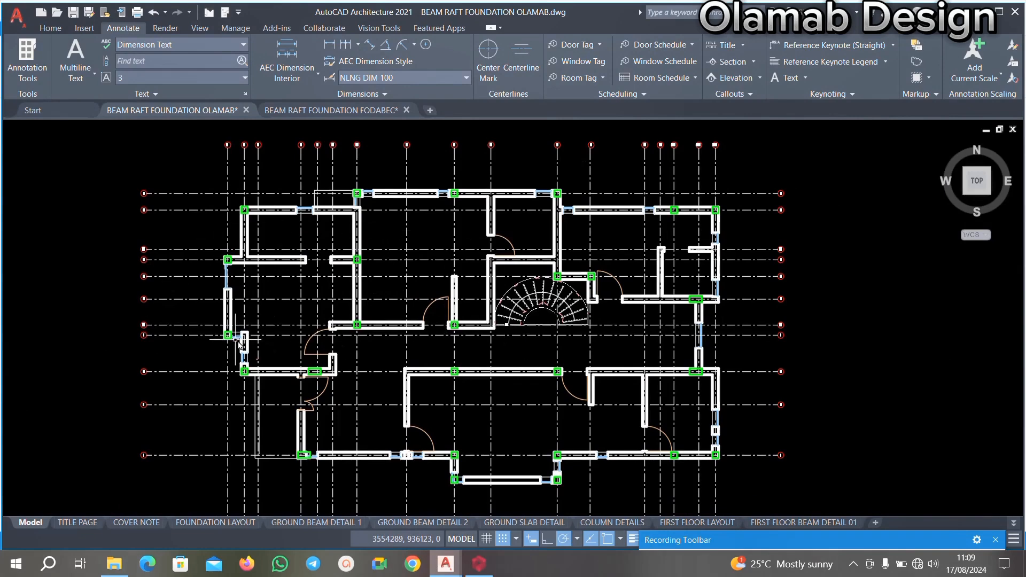
pyautogui.scroll(2, 222, 319)
pyautogui.scroll(-4, 250, 341)
pyautogui.scroll(2, 287, 298)
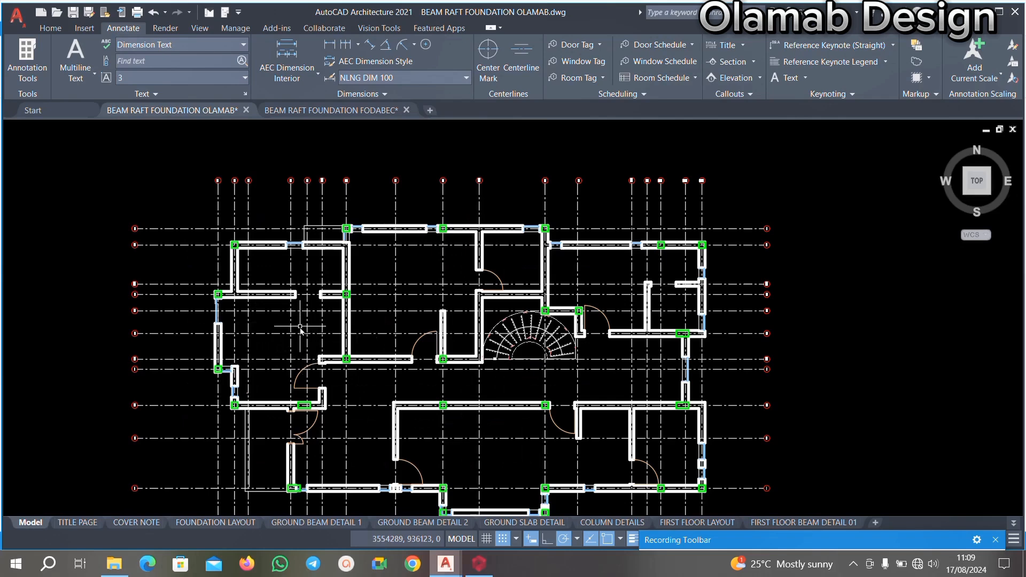
# Switch to ProtaStructure and place a 225x225 column at the intersection of axes c and 5" using the properties of column 2C5.
pyautogui.click(479, 563)
pyautogui.scroll(2, 449, 405)
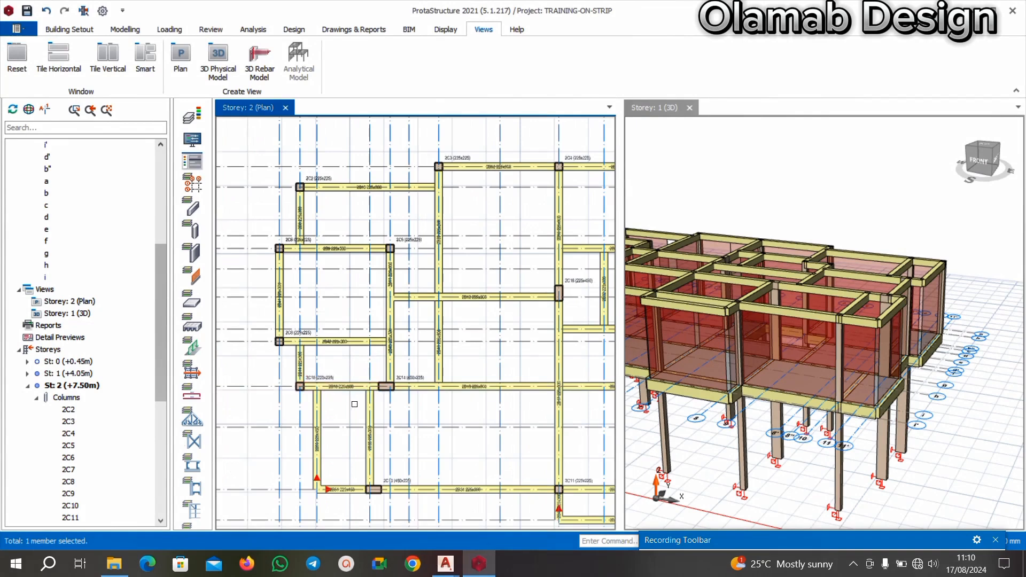
pyautogui.scroll(3, 374, 399)
pyautogui.click(415, 364)
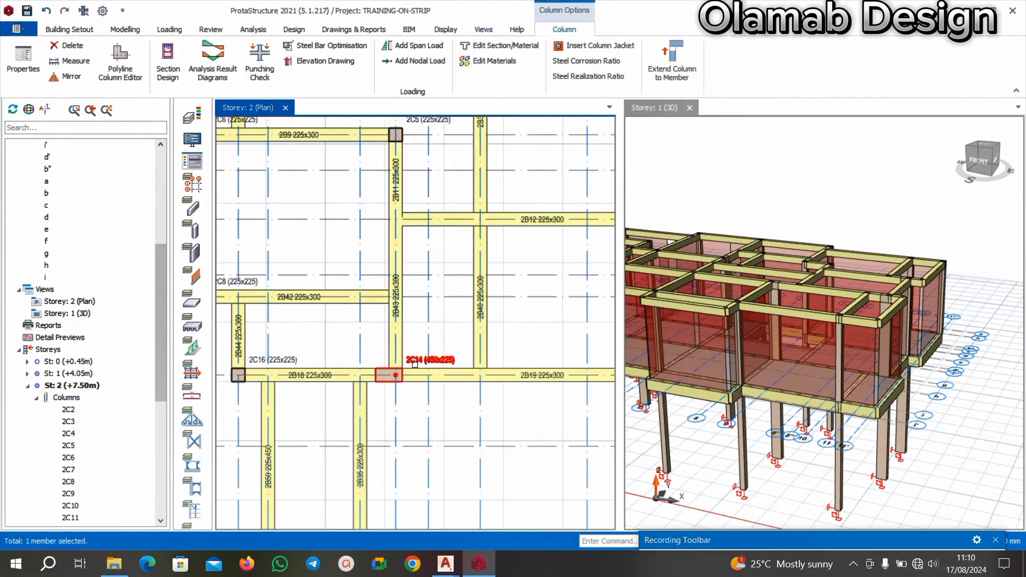
pyautogui.moveTo(415, 364)
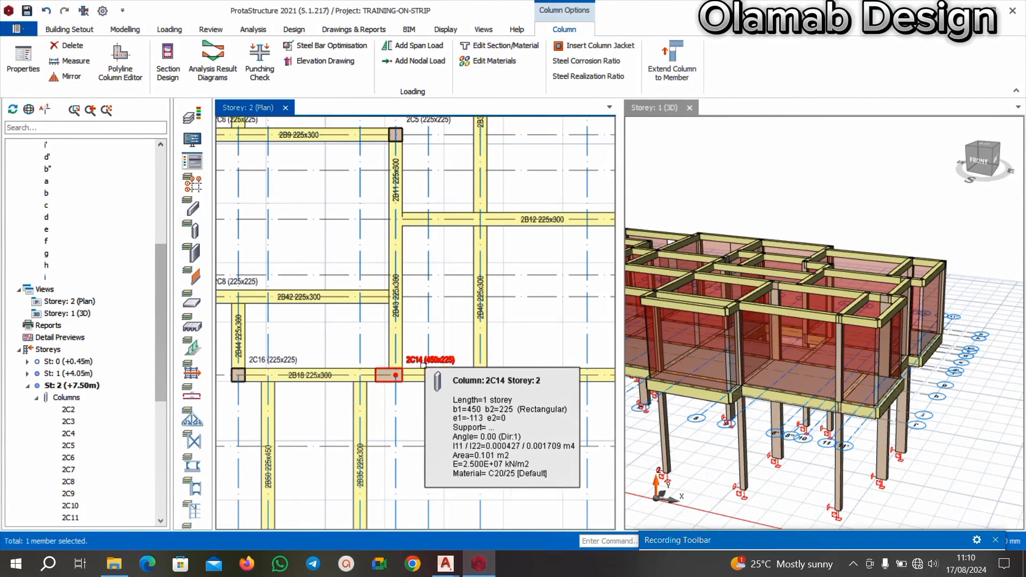
pyautogui.scroll(-3, 415, 365)
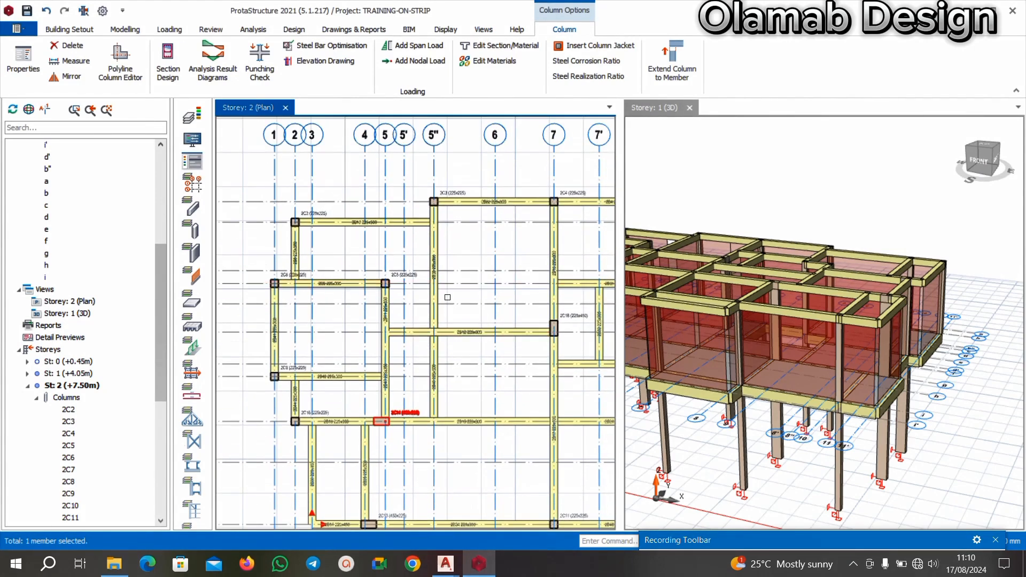
pyautogui.scroll(1, 422, 293)
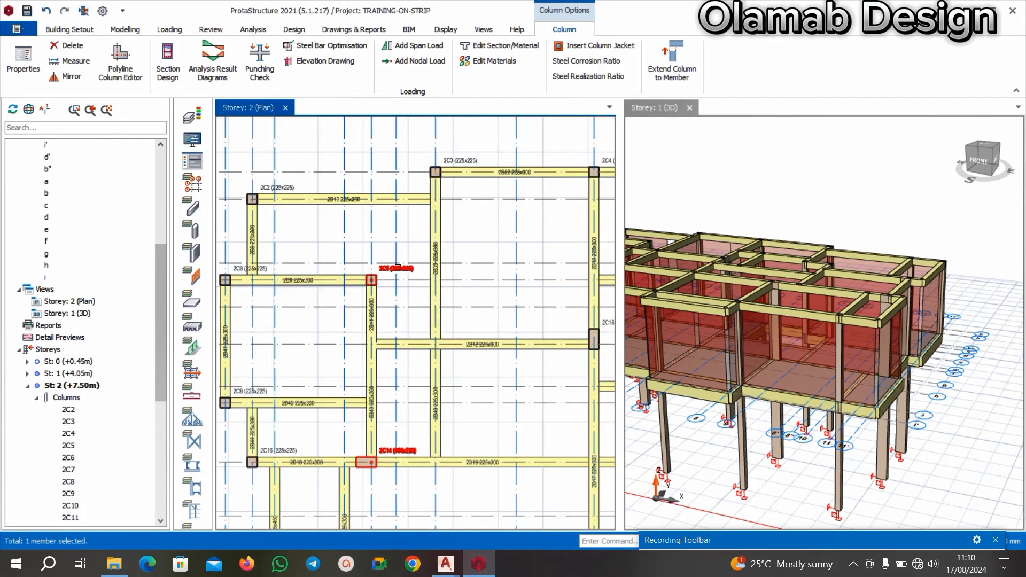
pyautogui.rightClick(397, 280)
pyautogui.click(452, 85)
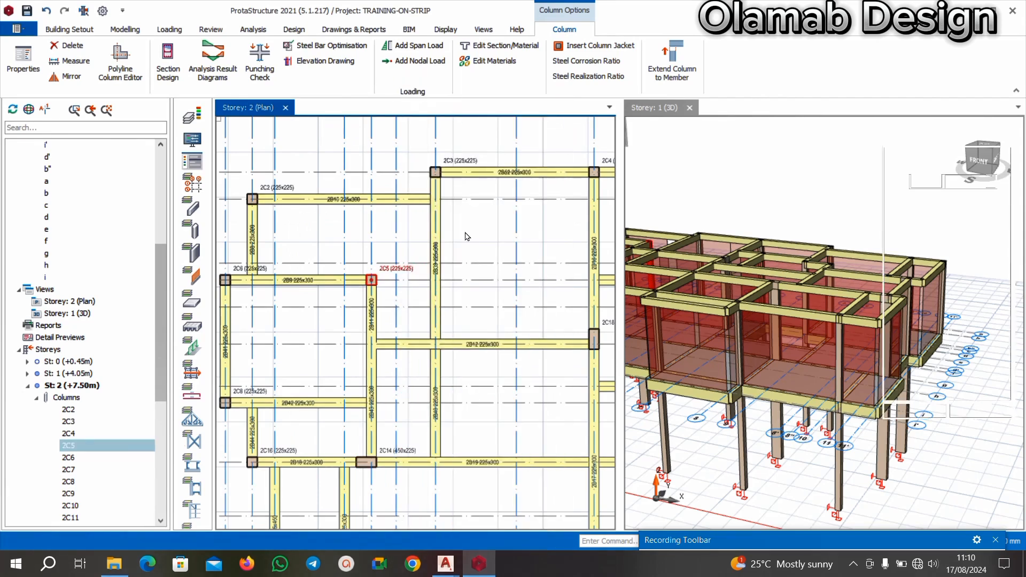
pyautogui.scroll(1, 446, 278)
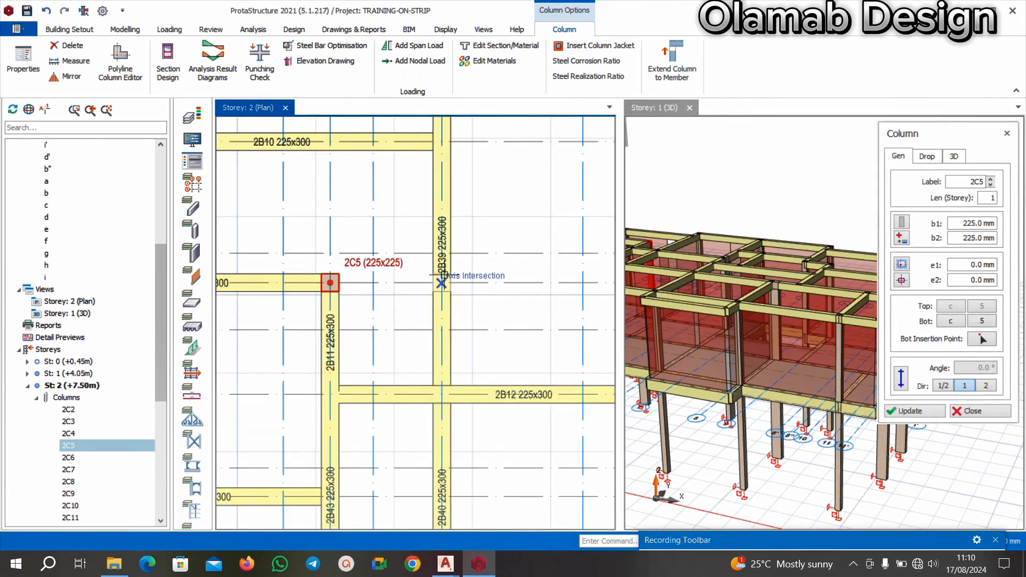
pyautogui.click(499, 302)
pyautogui.scroll(-1, 500, 302)
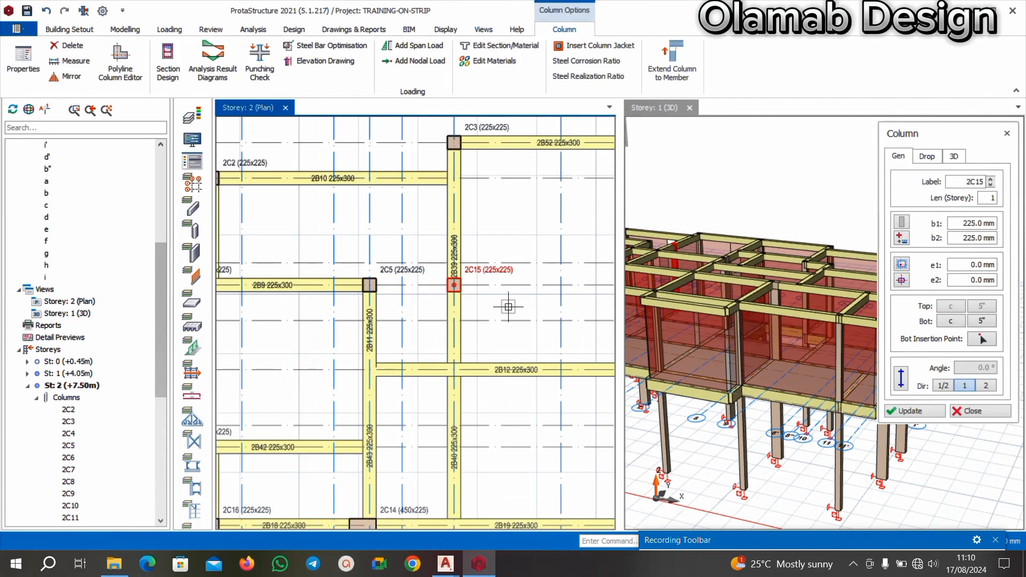
# Place another 225x225 column at the intersection of axes d' and 5" in the Storey 2 plan.
pyautogui.scroll(-1, 476, 342)
pyautogui.scroll(-1, 512, 350)
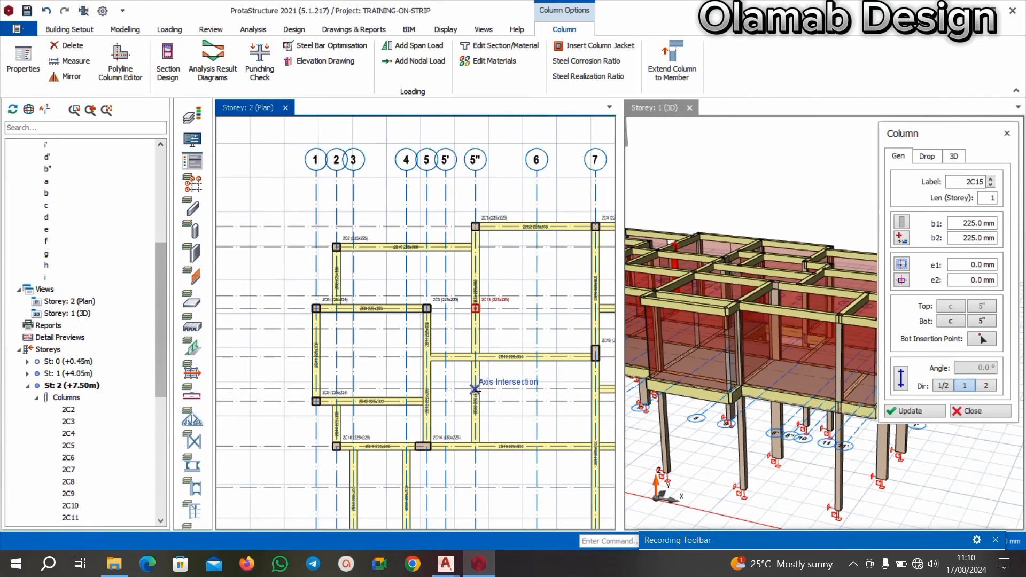
pyautogui.click(494, 382)
pyautogui.scroll(-2, 502, 364)
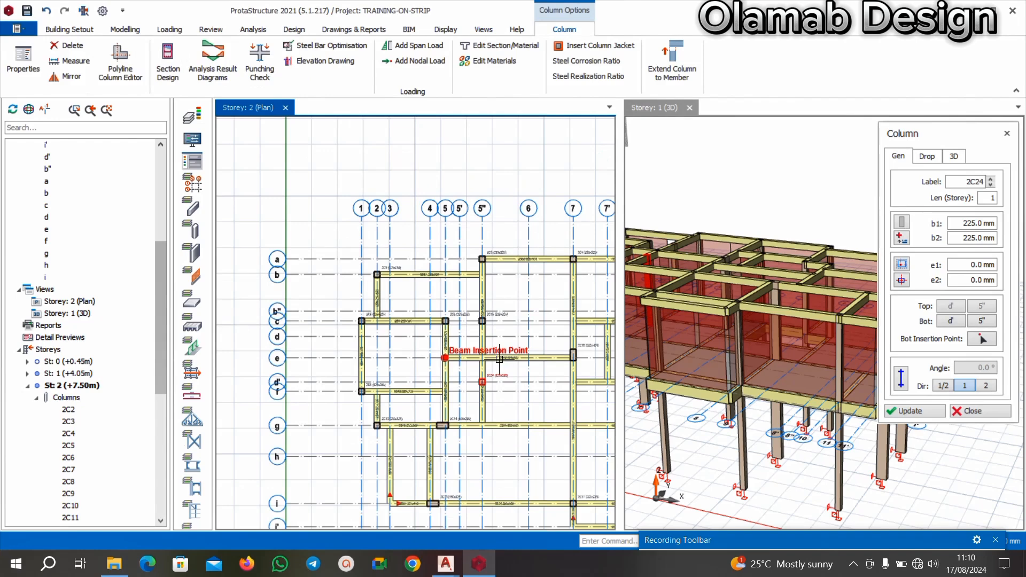
pyautogui.press('Escape')
# Delete beam 2B12 running along axis e between axes 5 and 7.
pyautogui.scroll(2, 448, 378)
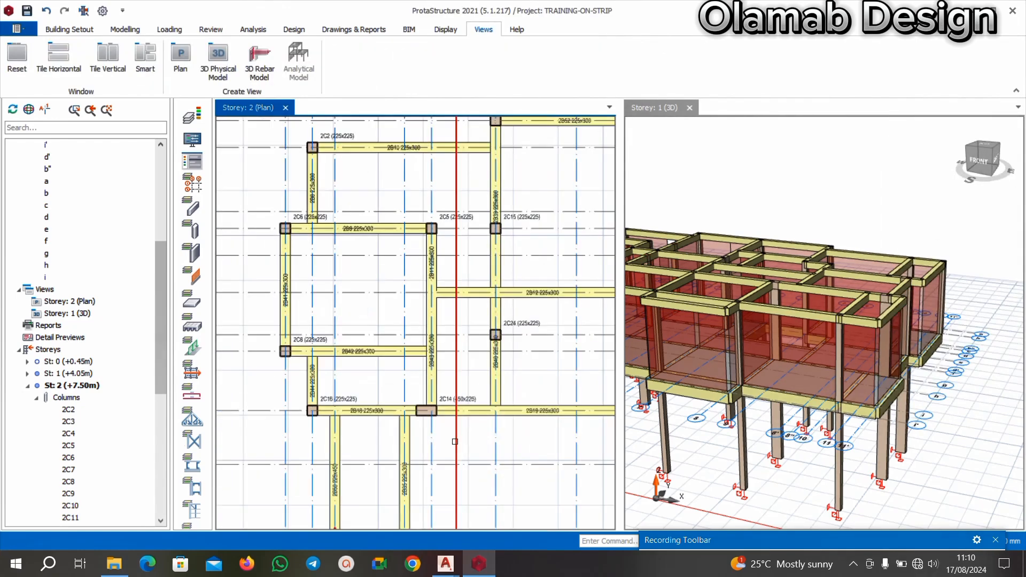
pyautogui.scroll(-2, 448, 379)
pyautogui.scroll(2, 437, 369)
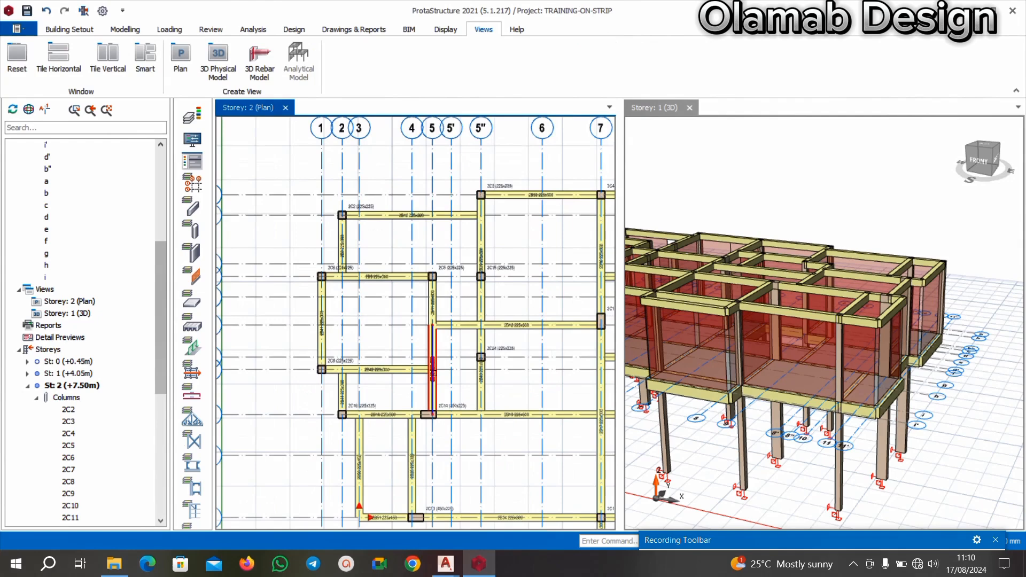
pyautogui.scroll(2, 434, 372)
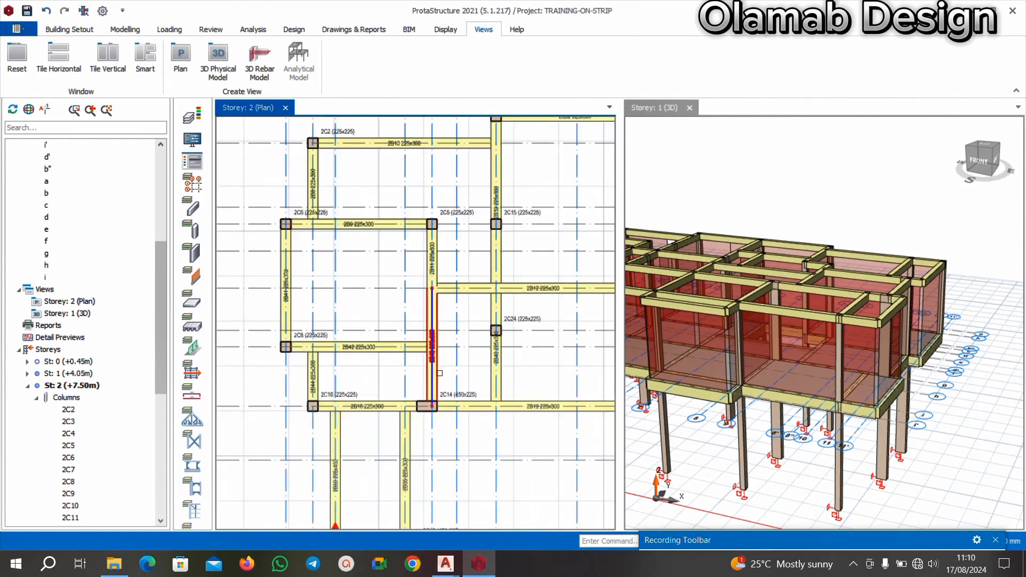
pyautogui.click(436, 370)
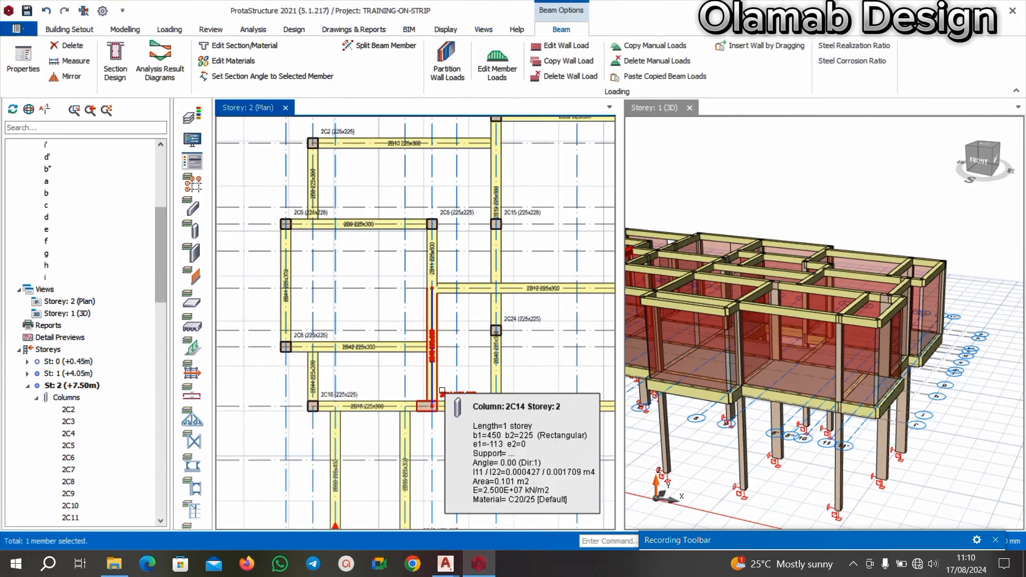
pyautogui.scroll(2, 501, 338)
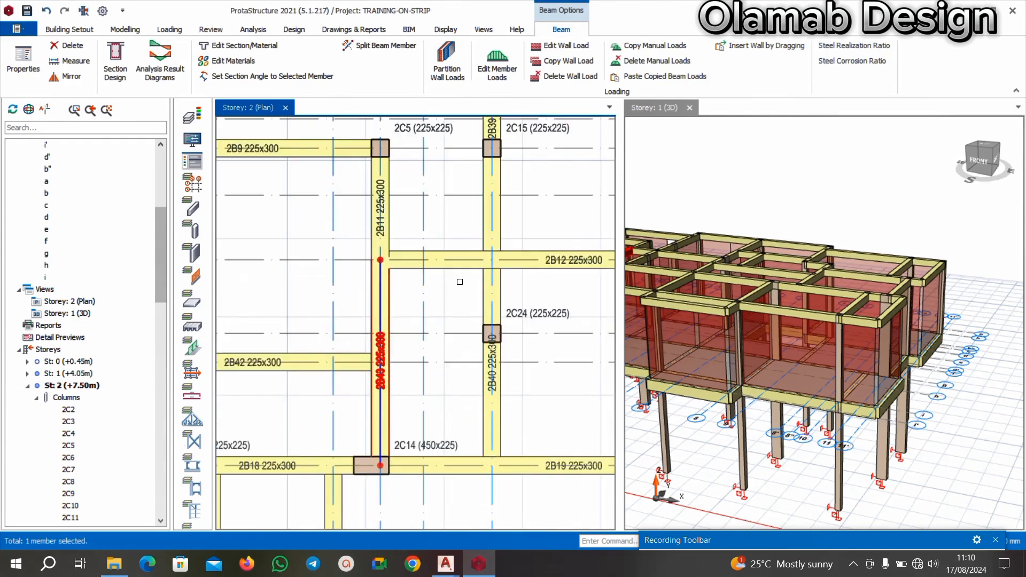
pyautogui.scroll(-1, 452, 318)
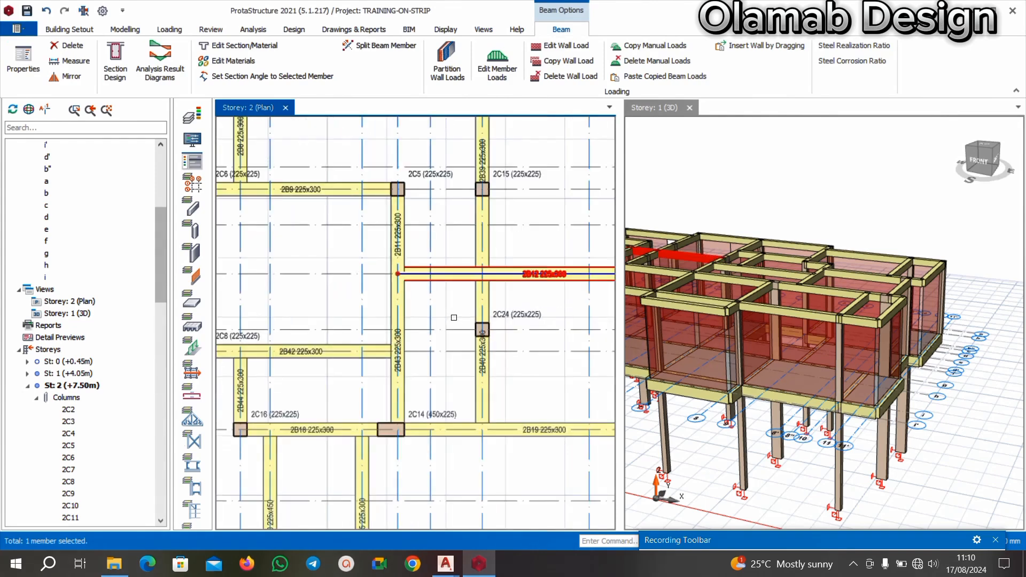
pyautogui.press('Delete')
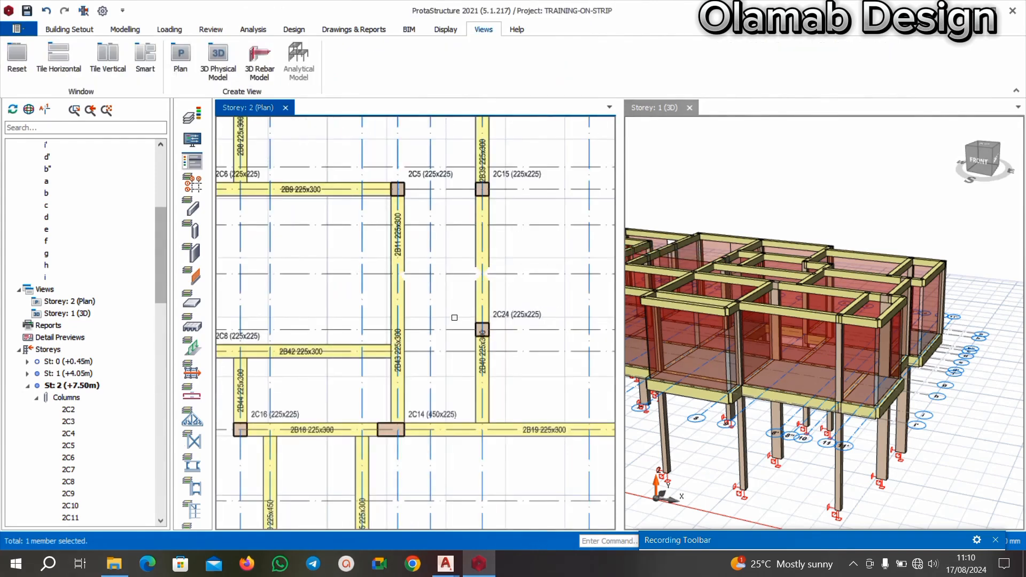
# Delete column 2C5 and the two beams 2B11 and 2B43 along axis 5.
pyautogui.click(407, 193)
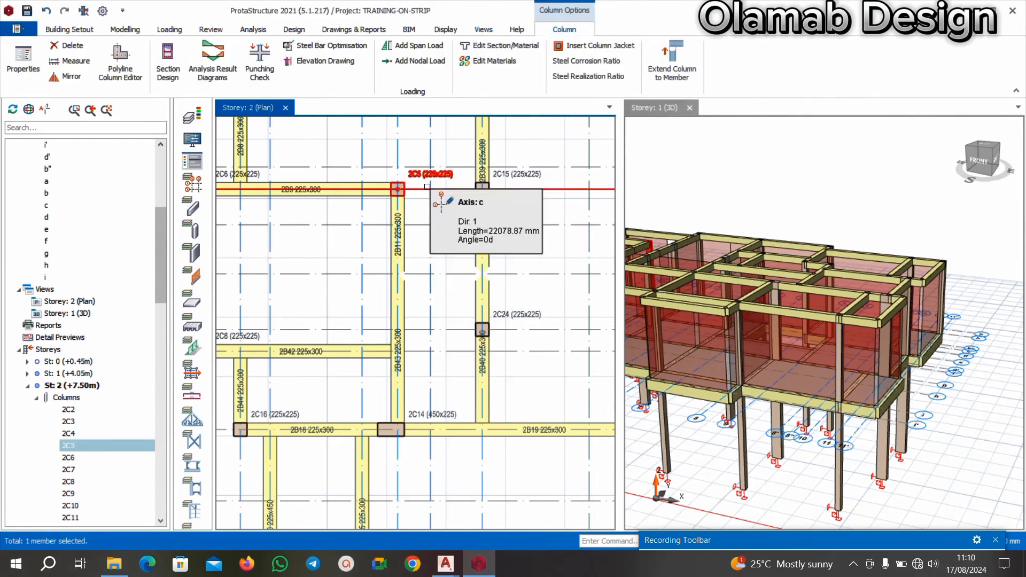
pyautogui.press('Delete')
pyautogui.click(406, 256)
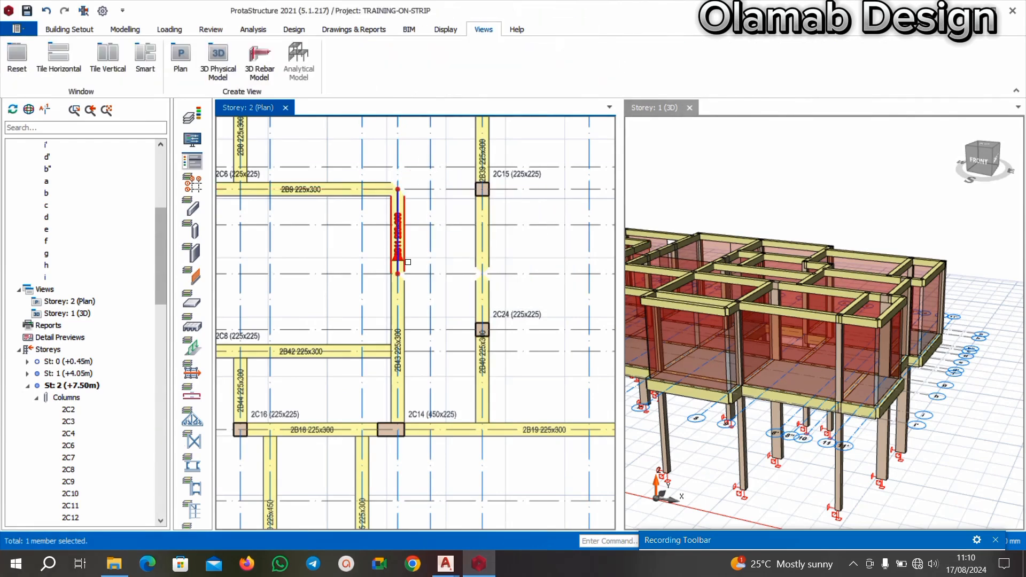
pyautogui.press('Delete')
pyautogui.click(392, 284)
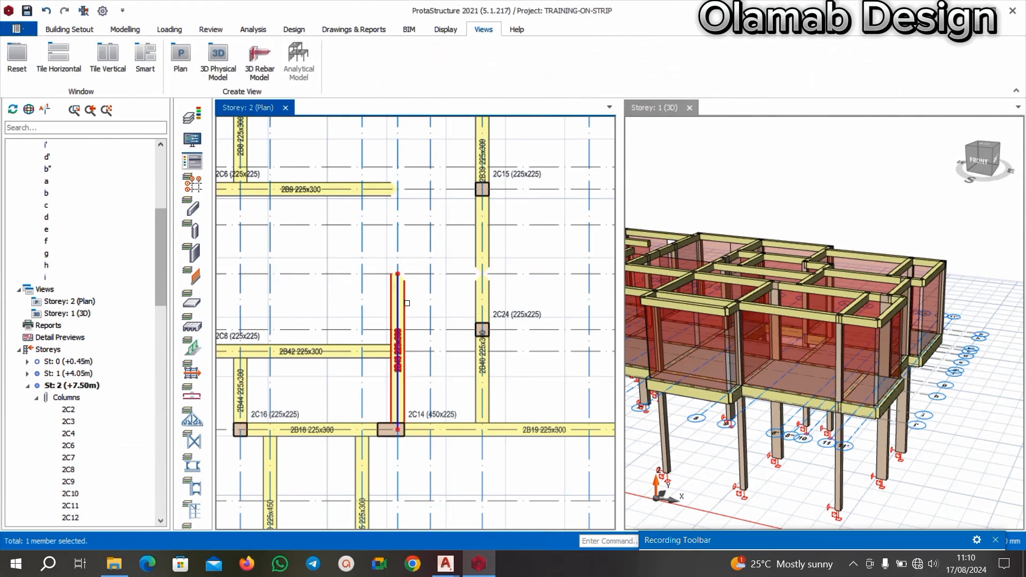
pyautogui.press('Delete')
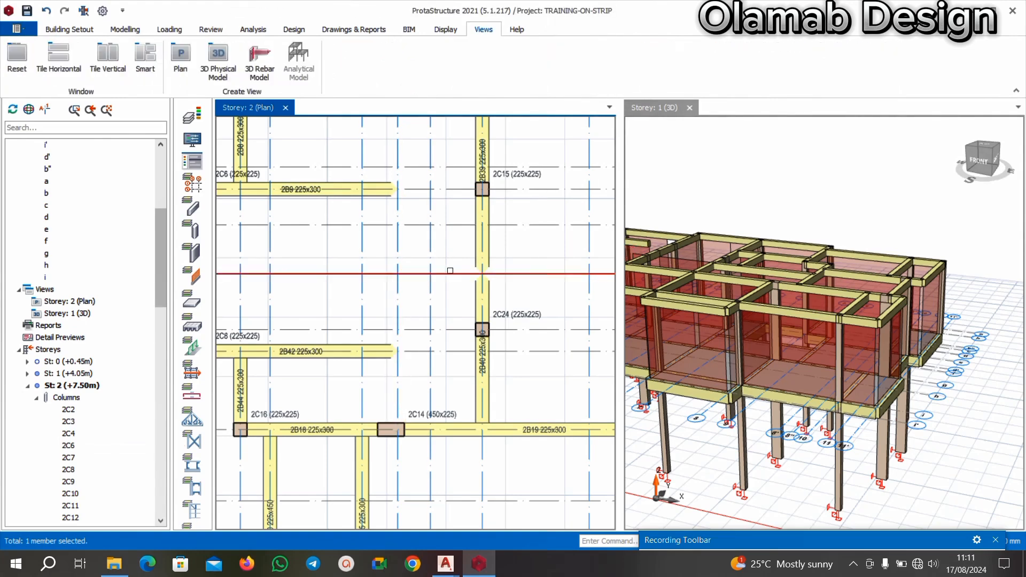
# Delete beam 2B9 along axis c between axes 1 and 5.
pyautogui.scroll(-2, 378, 251)
pyautogui.scroll(3, 400, 243)
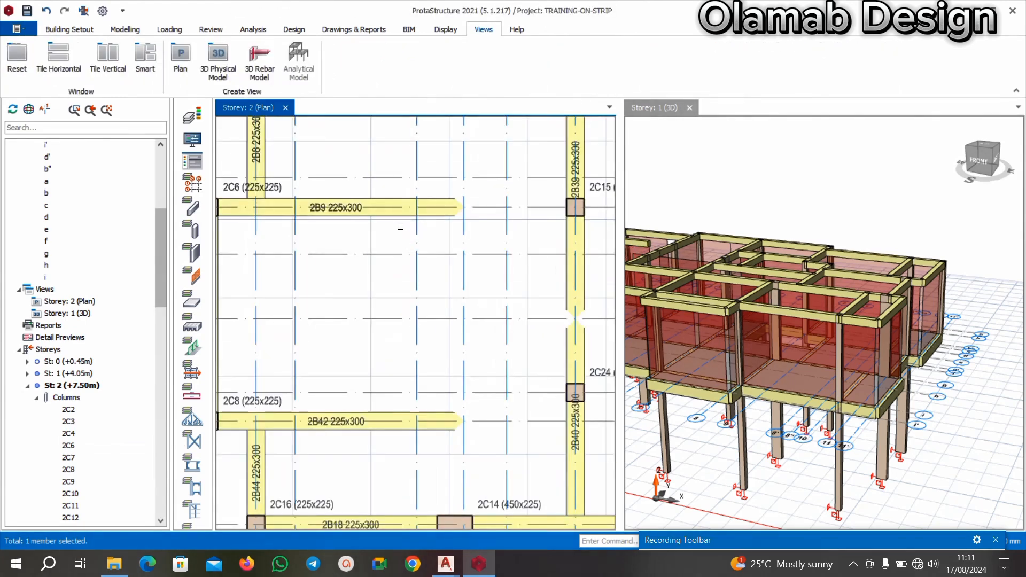
pyautogui.click(394, 216)
pyautogui.press('Delete')
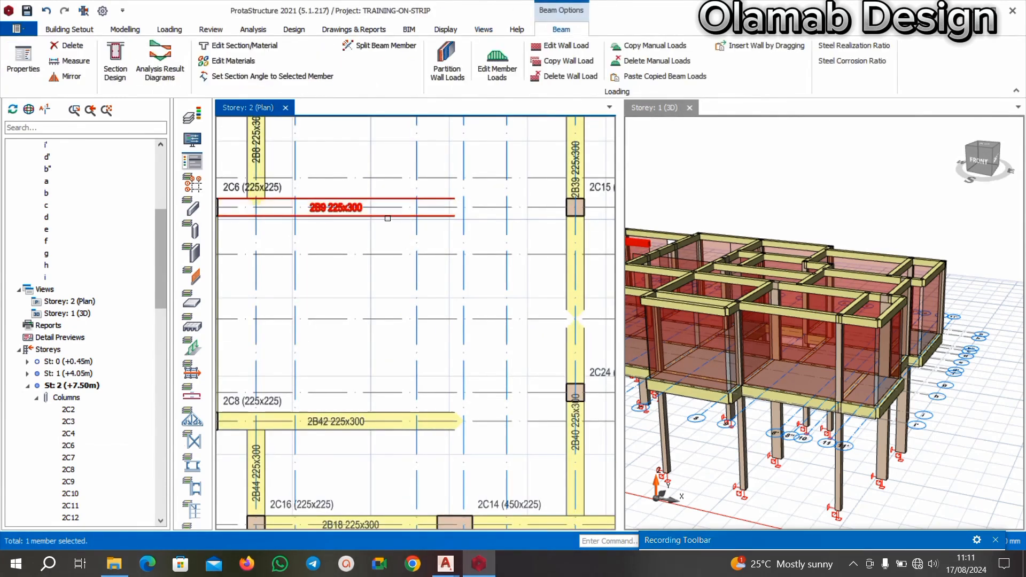
# Add a 225x300 beam along axis c from column 2C6 to column 2C15, based on the properties of beam 2B8.
pyautogui.scroll(-2, 390, 215)
pyautogui.scroll(3, 343, 207)
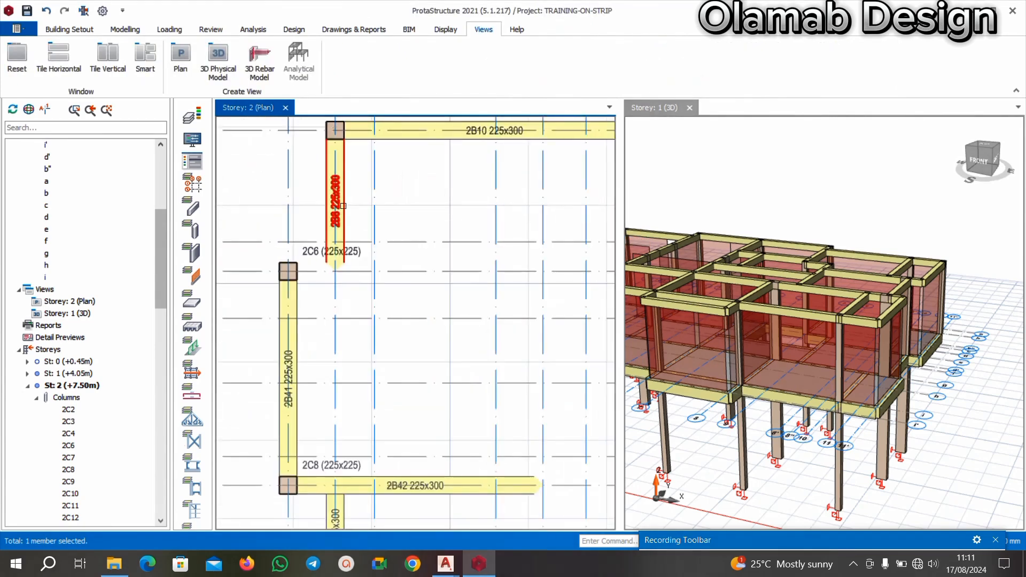
pyautogui.click(343, 206)
pyautogui.rightClick(343, 207)
pyautogui.click(368, 37)
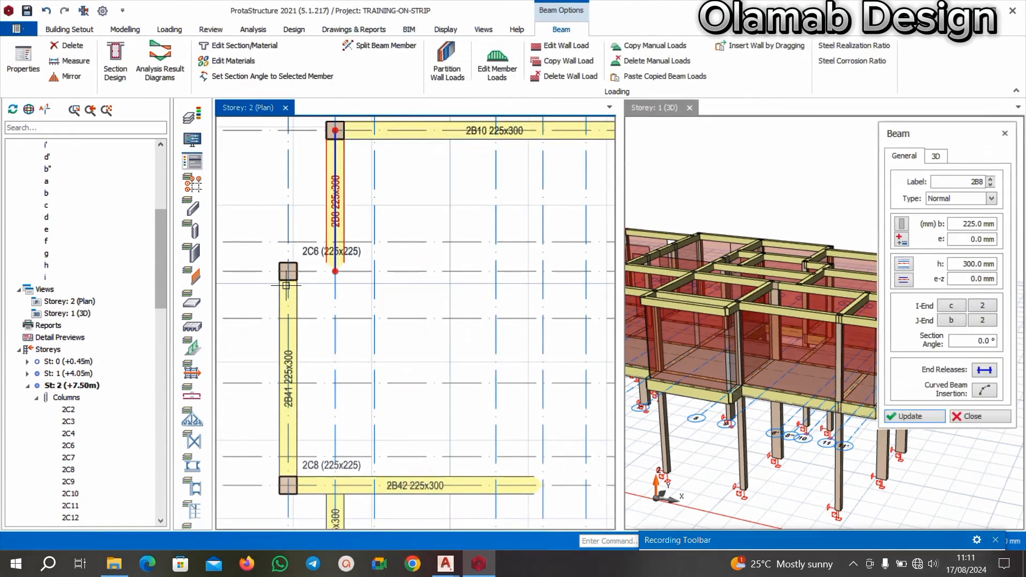
pyautogui.click(285, 266)
pyautogui.scroll(-3, 278, 263)
pyautogui.scroll(3, 420, 272)
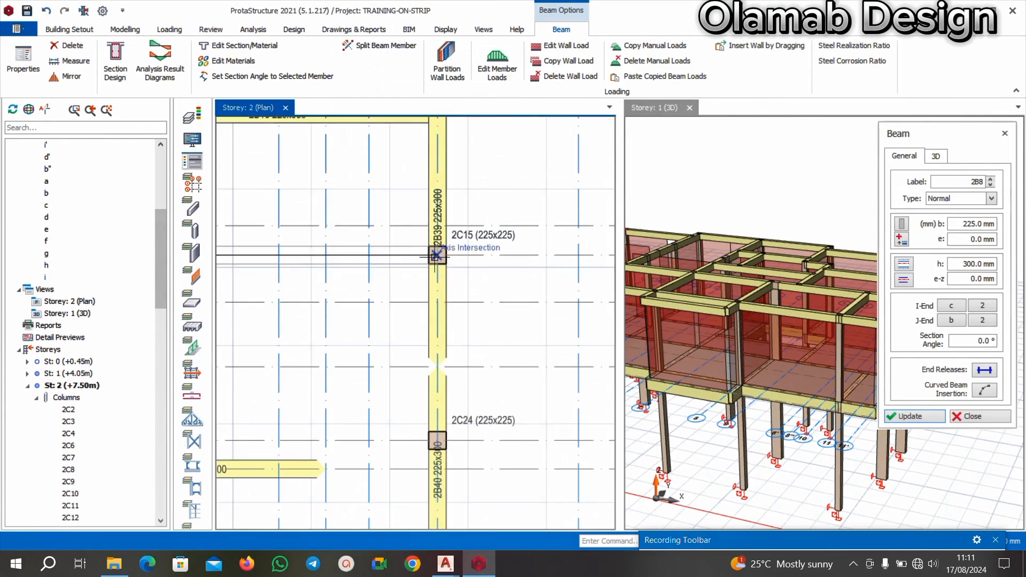
pyautogui.click(435, 256)
pyautogui.click(610, 326)
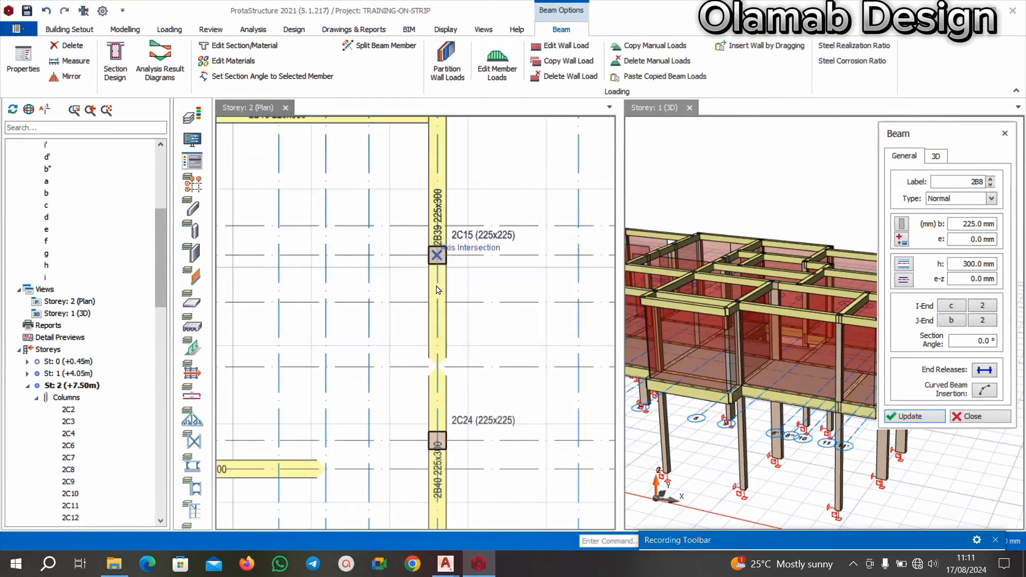
pyautogui.click(428, 248)
pyautogui.scroll(-3, 513, 251)
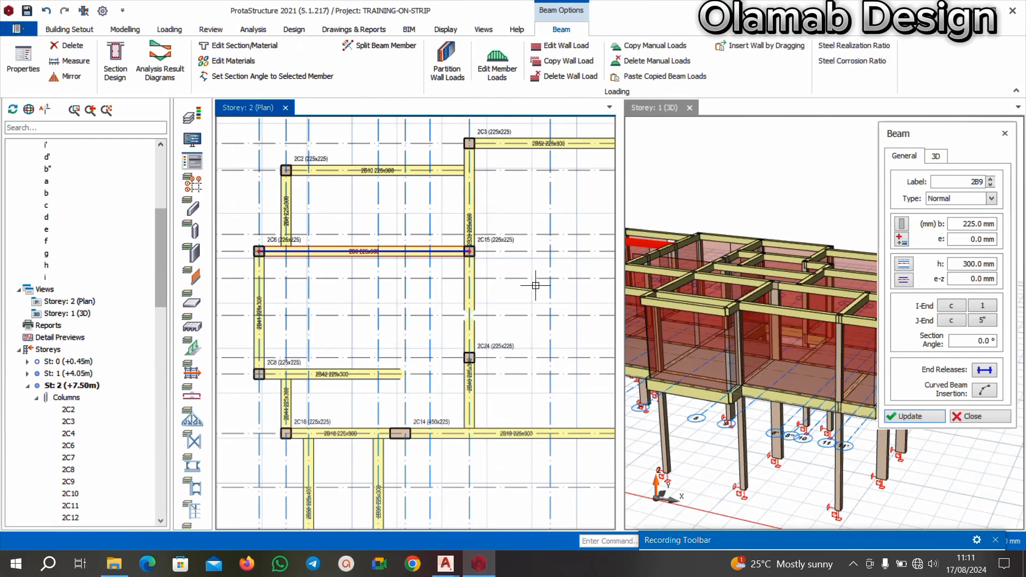
pyautogui.press('Escape')
# Delete beam 2B42 along axis f and start a replacement 225x300 beam from column 2C8 using the properties of beam 2B9.
pyautogui.click(353, 378)
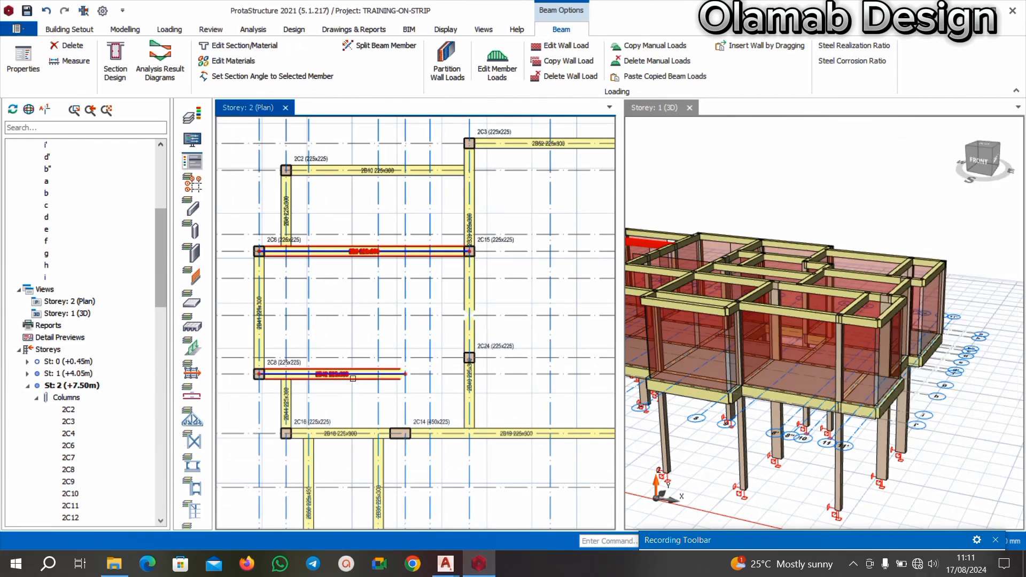
pyautogui.press('Delete')
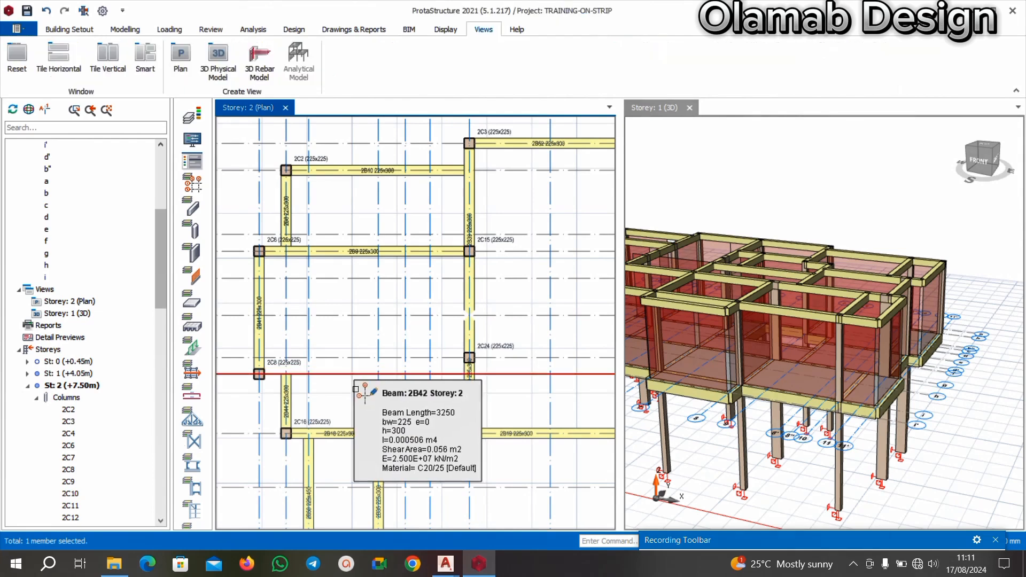
pyautogui.click(361, 251)
pyautogui.rightClick(363, 251)
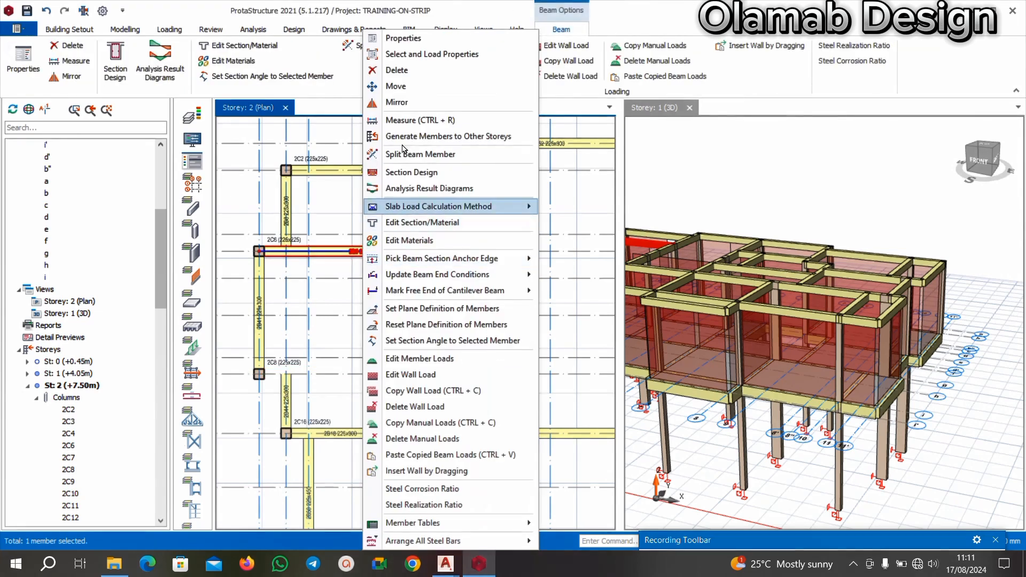
pyautogui.click(412, 44)
pyautogui.click(259, 374)
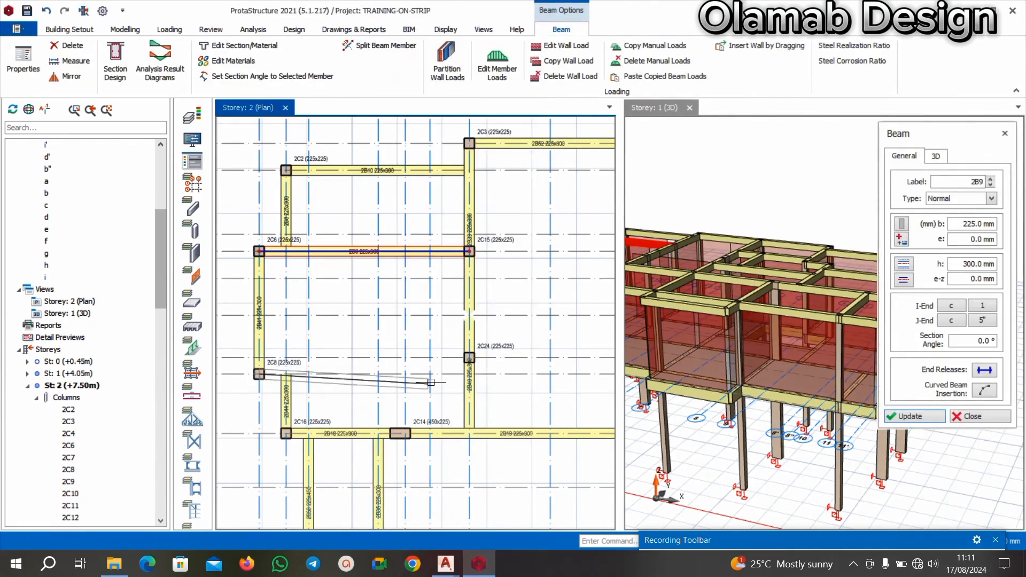
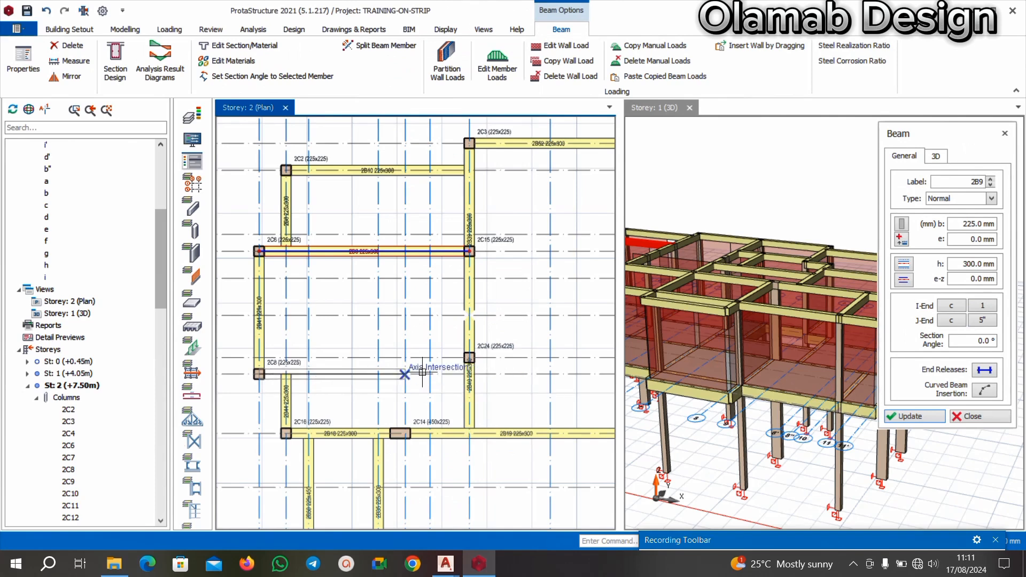
# Finish the 225x300 beam along axis f from column 2C8 to axis 5" without splitting it at supporting spans.
pyautogui.click(470, 373)
pyautogui.click(592, 329)
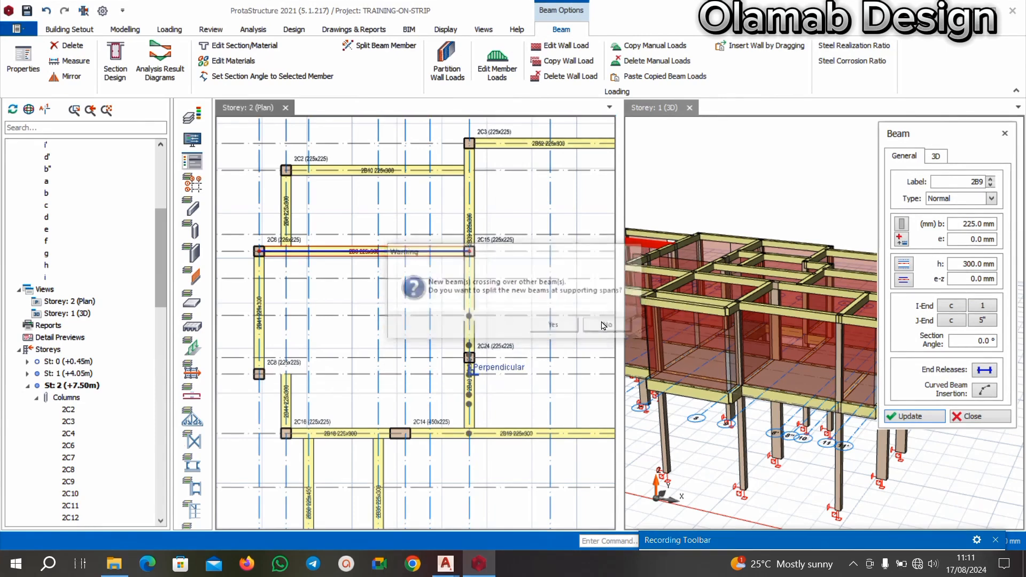
pyautogui.press('Escape')
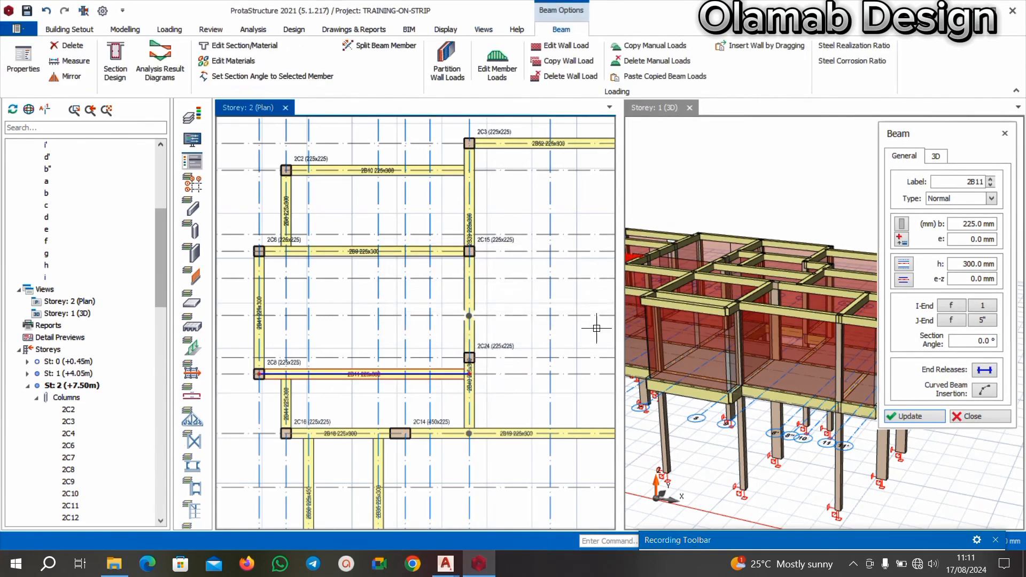
pyautogui.scroll(-1, 576, 346)
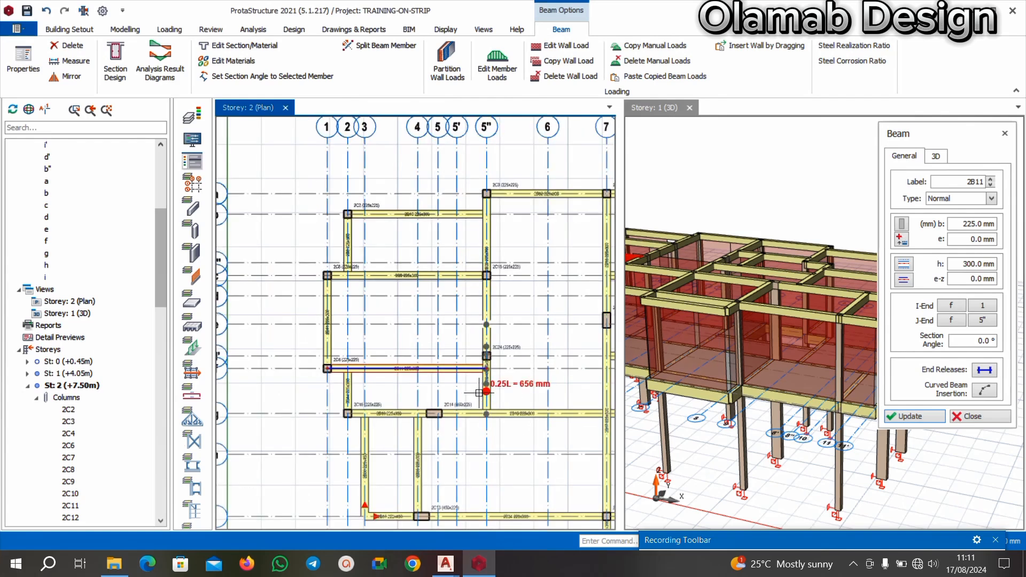
pyautogui.press('Escape')
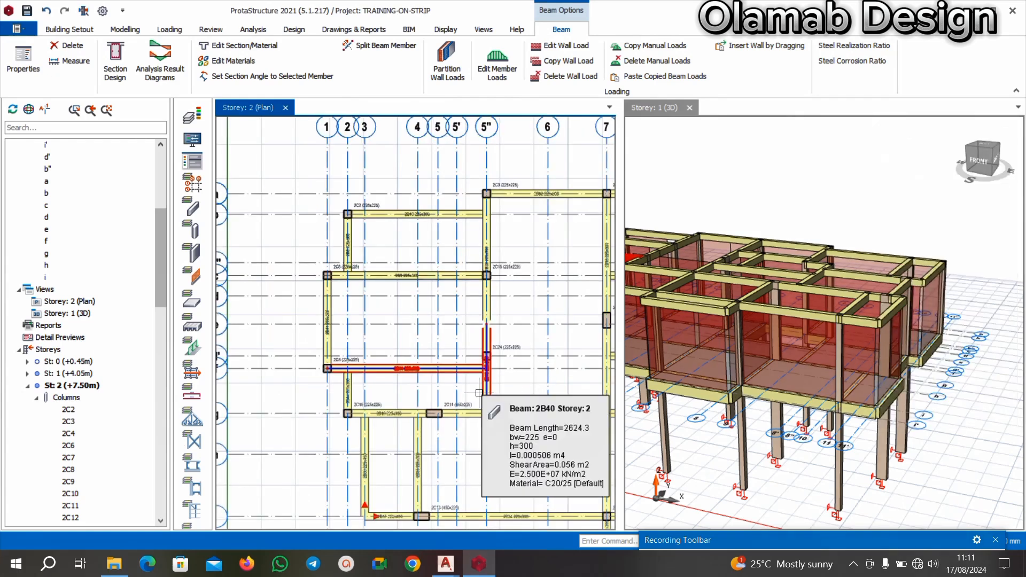
# Delete beams 2B40 and 2B39 along axis 5".
pyautogui.scroll(2, 493, 317)
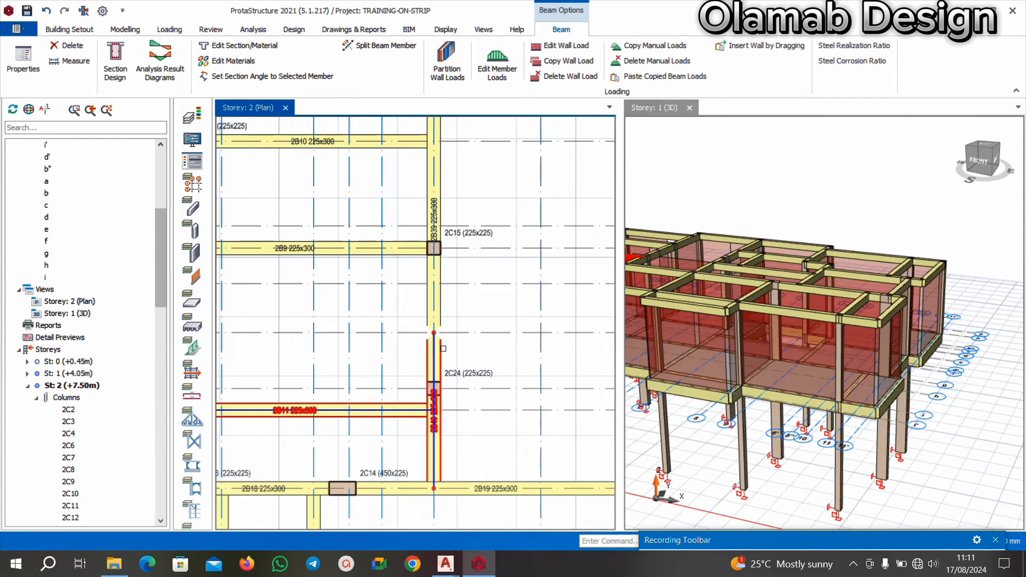
pyautogui.scroll(2, 439, 342)
pyautogui.click(447, 325)
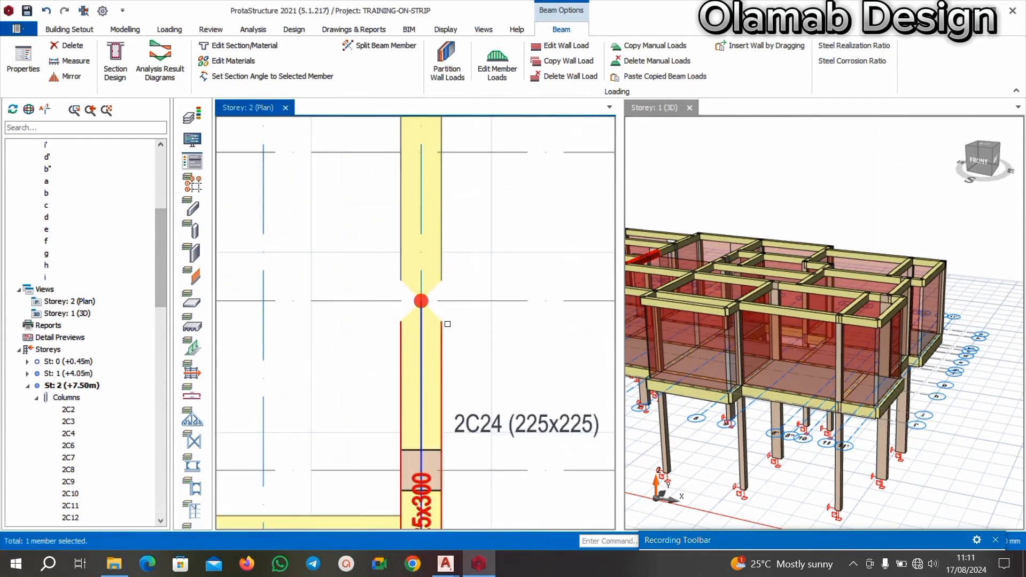
pyautogui.press('Delete')
pyautogui.scroll(-3, 432, 274)
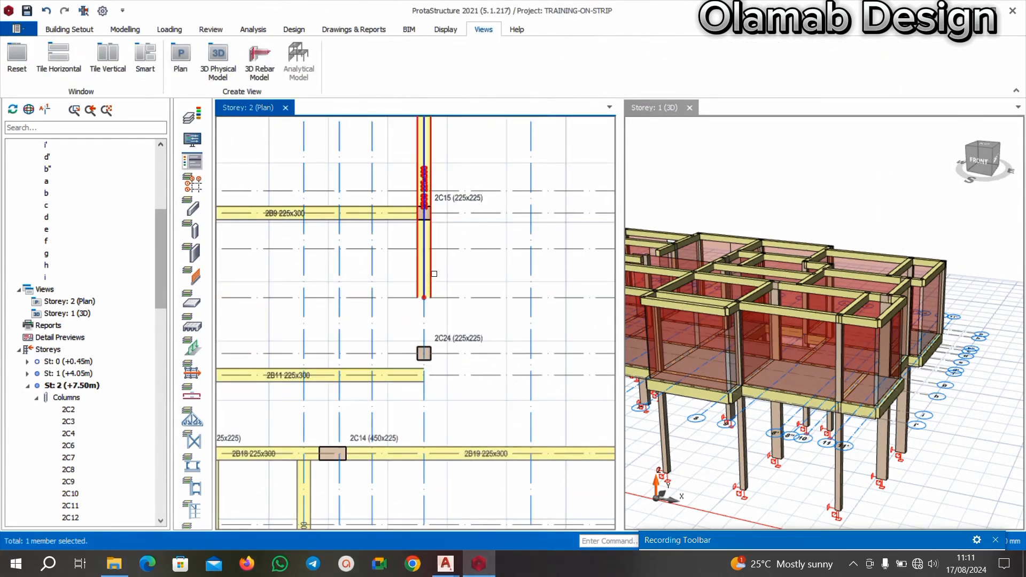
pyautogui.click(432, 273)
pyautogui.press('Delete')
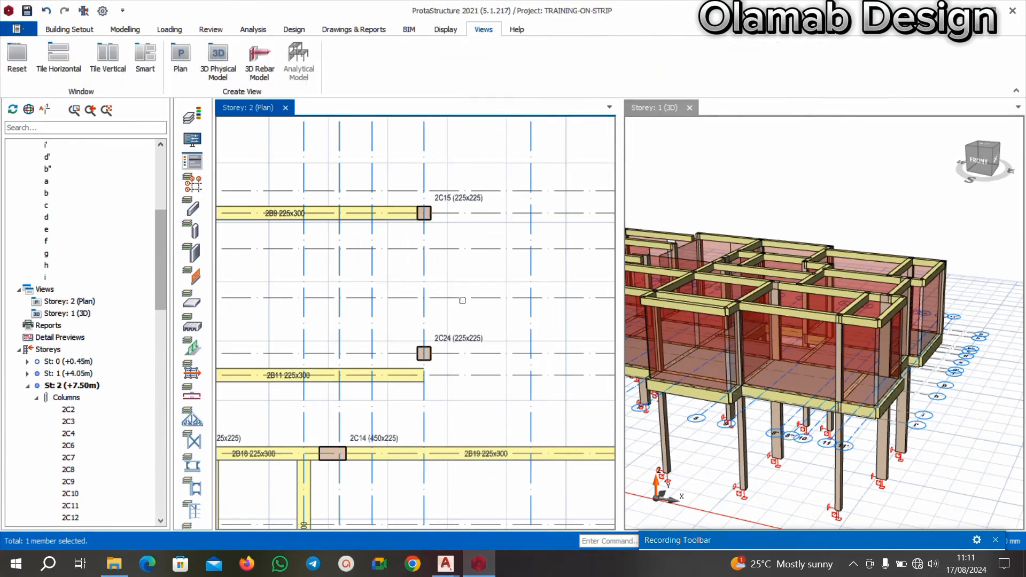
# Add a 225x300 beam along axis 5" from axis a to axis g using beam 2B11's properties, split at the supporting spans.
pyautogui.scroll(-3, 444, 328)
pyautogui.scroll(3, 444, 328)
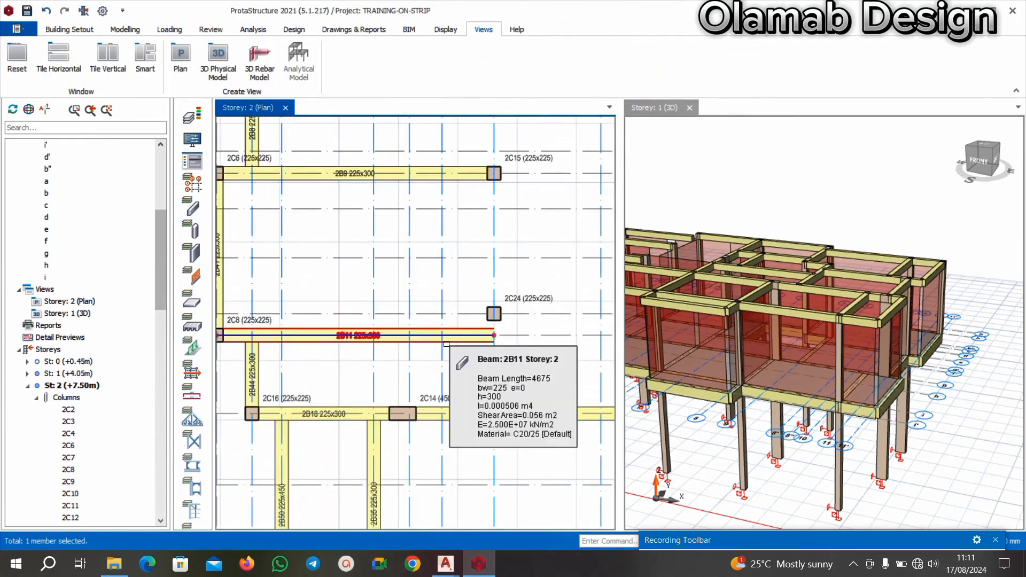
pyautogui.rightClick(447, 343)
pyautogui.click(492, 8)
pyautogui.scroll(-3, 355, 263)
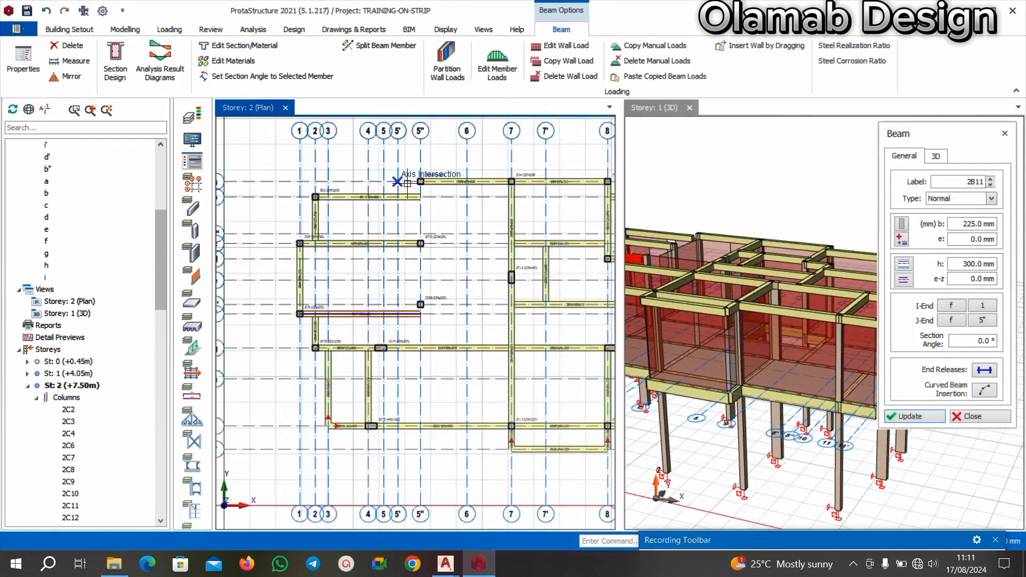
pyautogui.scroll(3, 424, 166)
pyautogui.scroll(-3, 422, 319)
pyautogui.scroll(2, 422, 319)
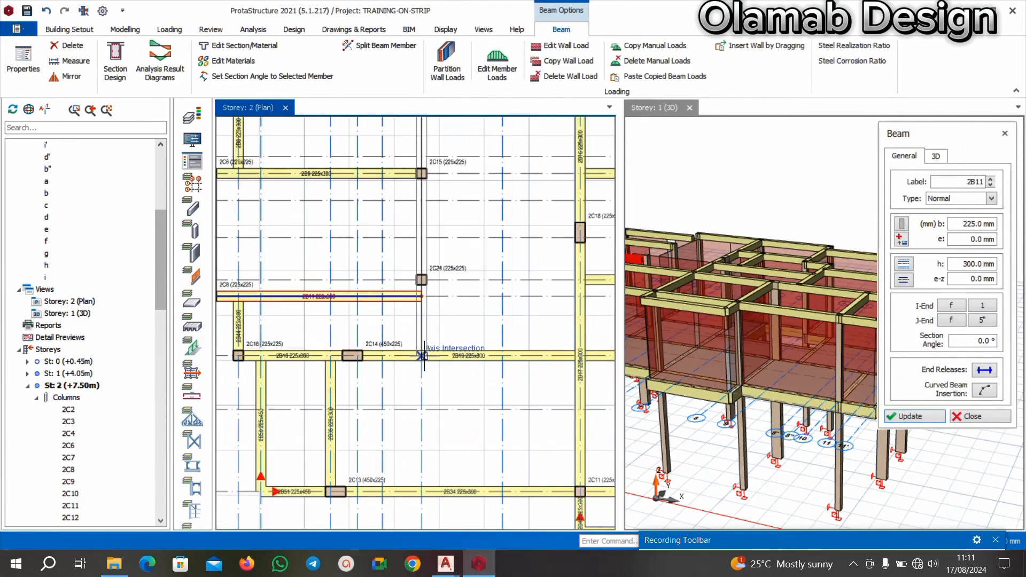
pyautogui.click(423, 354)
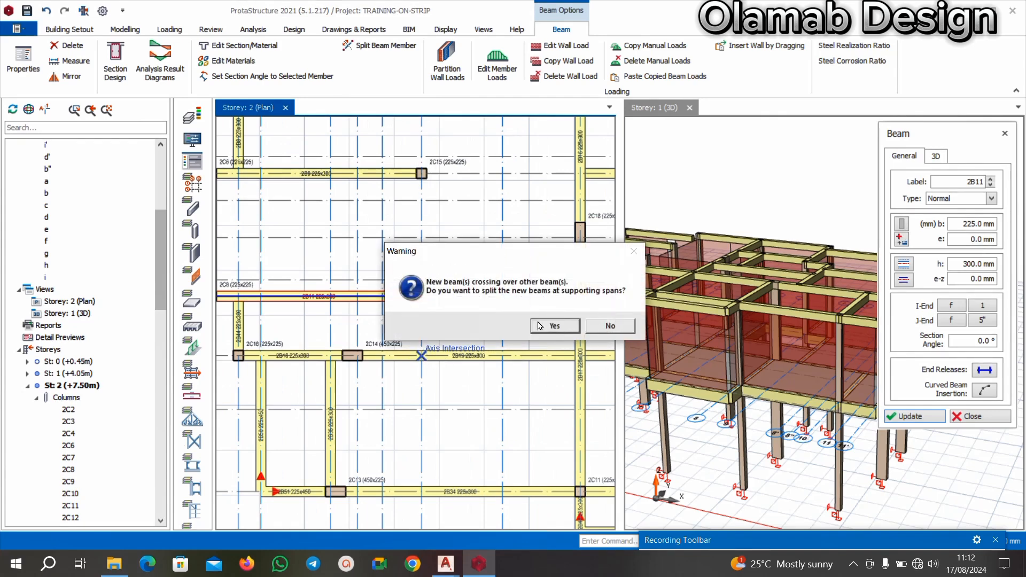
pyautogui.click(555, 327)
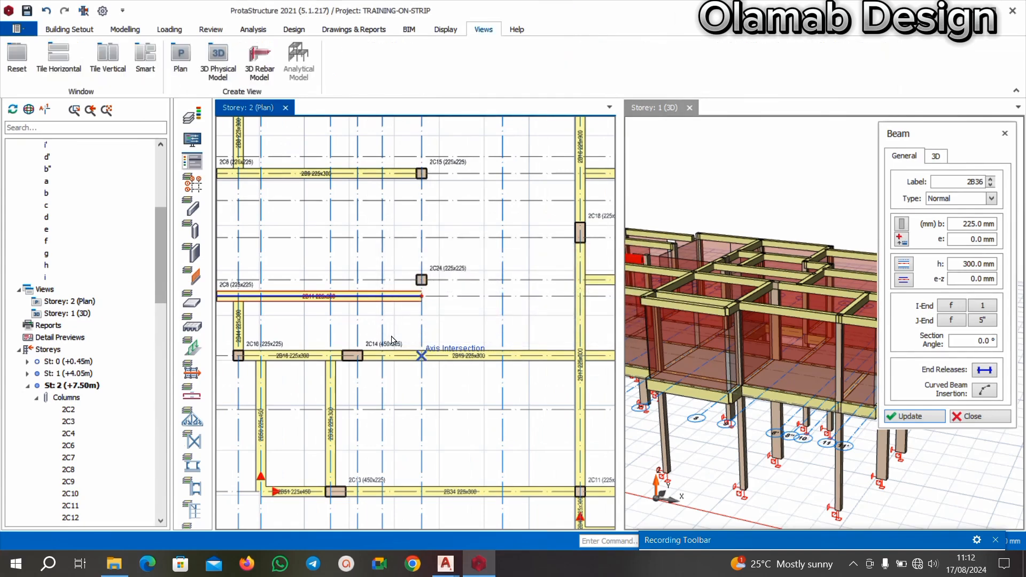
# Add a 225x300 beam along axis 7' between beam 2B31 on axis c and beam 2B4 on axis a.
pyautogui.scroll(-3, 408, 346)
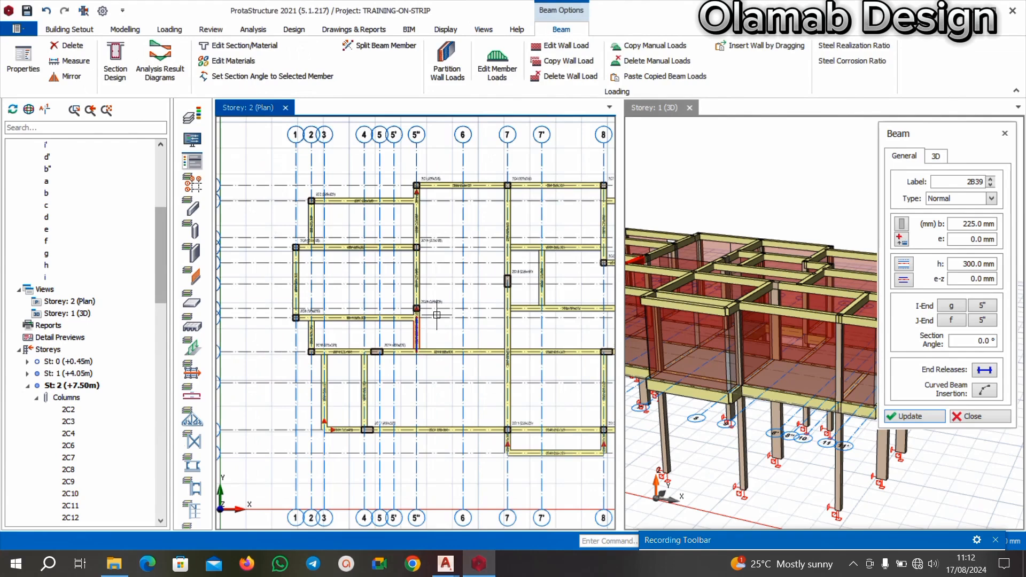
pyautogui.scroll(-1, 437, 315)
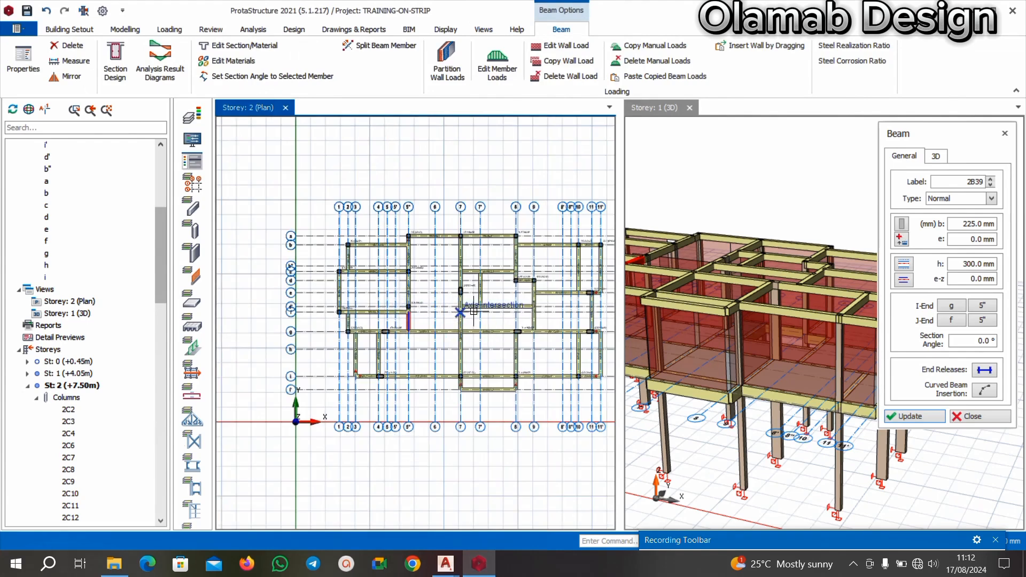
pyautogui.scroll(-2, 434, 314)
pyautogui.scroll(-1, 433, 313)
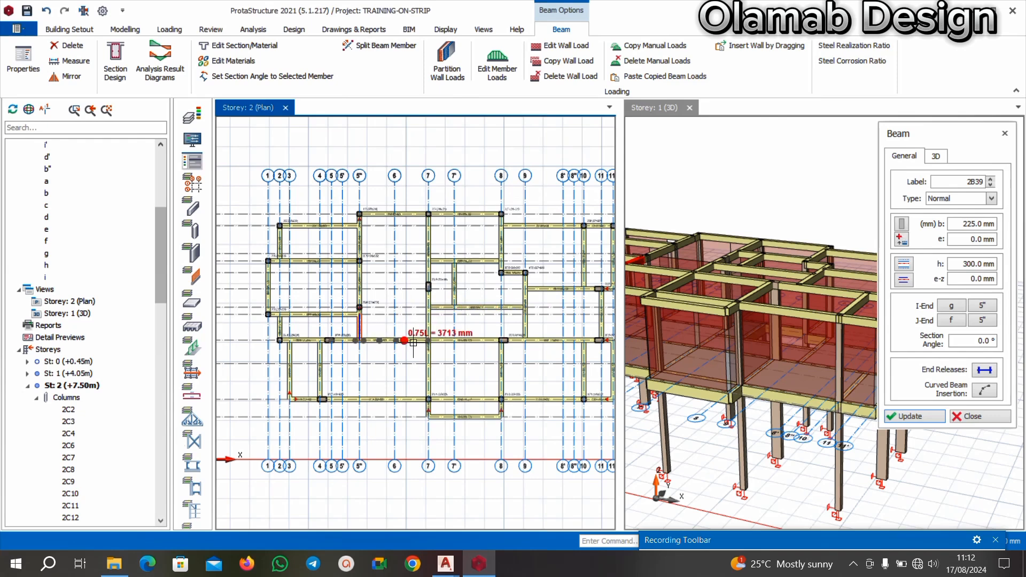
pyautogui.scroll(-2, 423, 310)
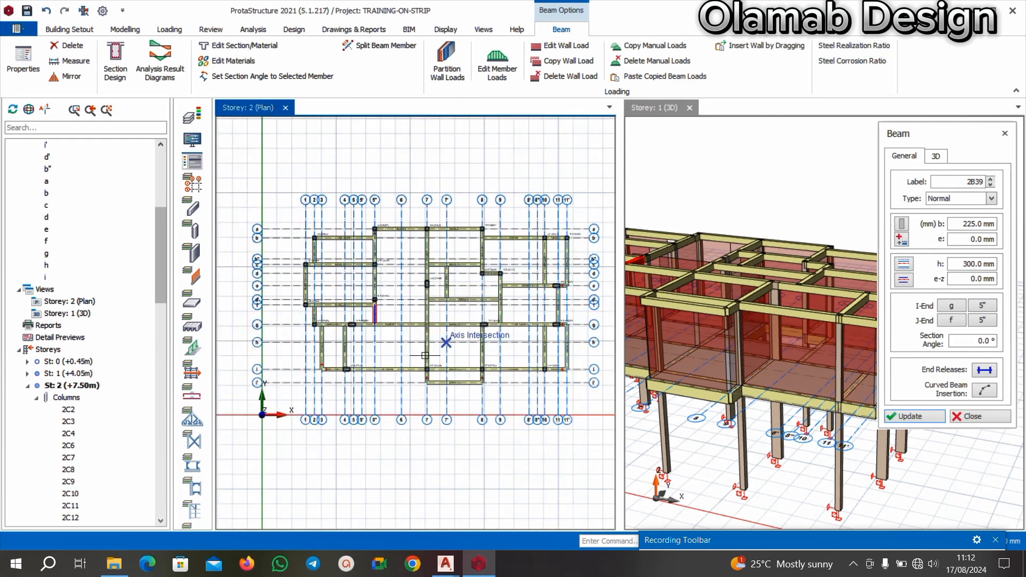
pyautogui.scroll(2, 422, 355)
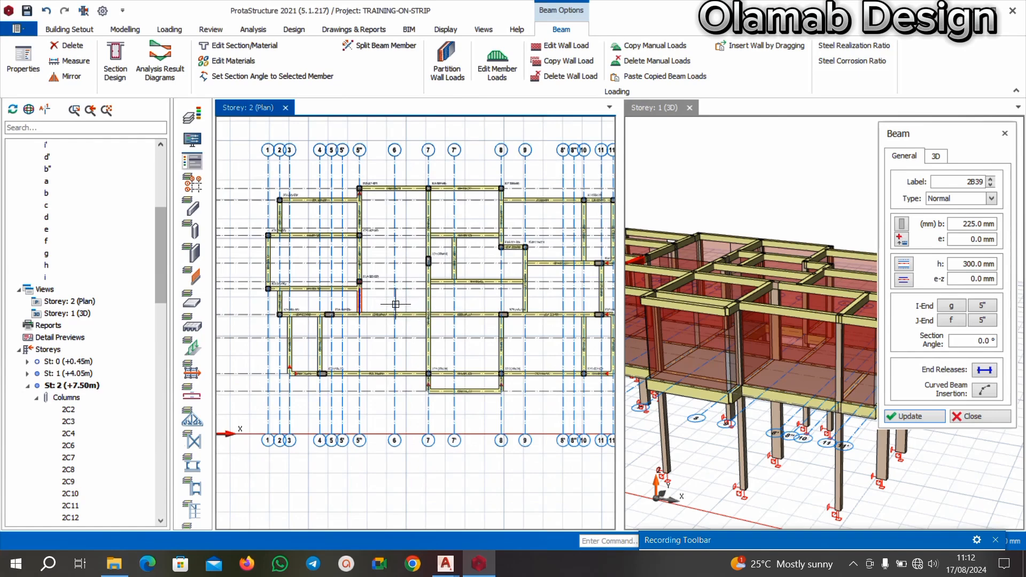
pyautogui.scroll(-3, 414, 299)
pyautogui.scroll(3, 439, 257)
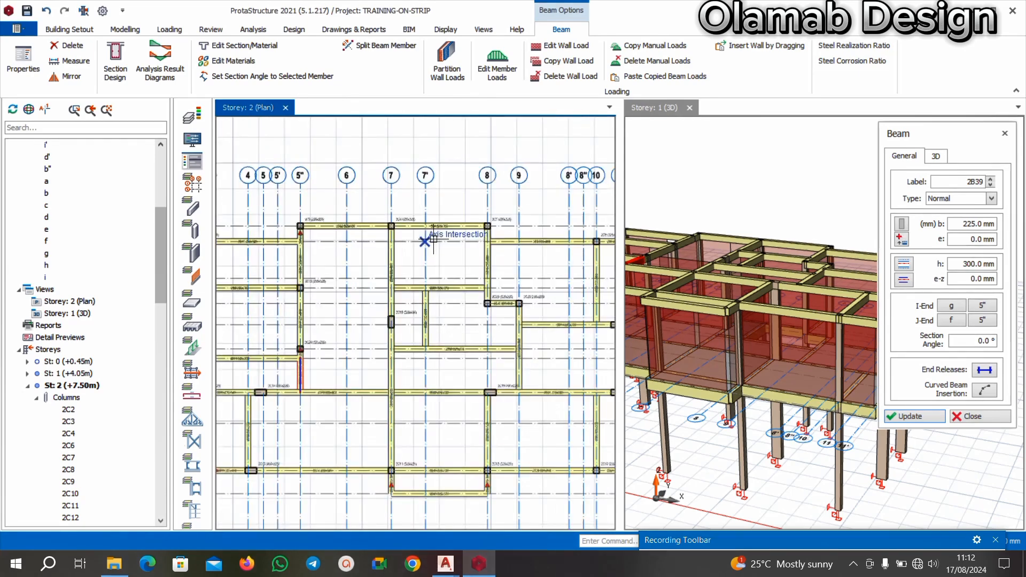
pyautogui.scroll(3, 429, 273)
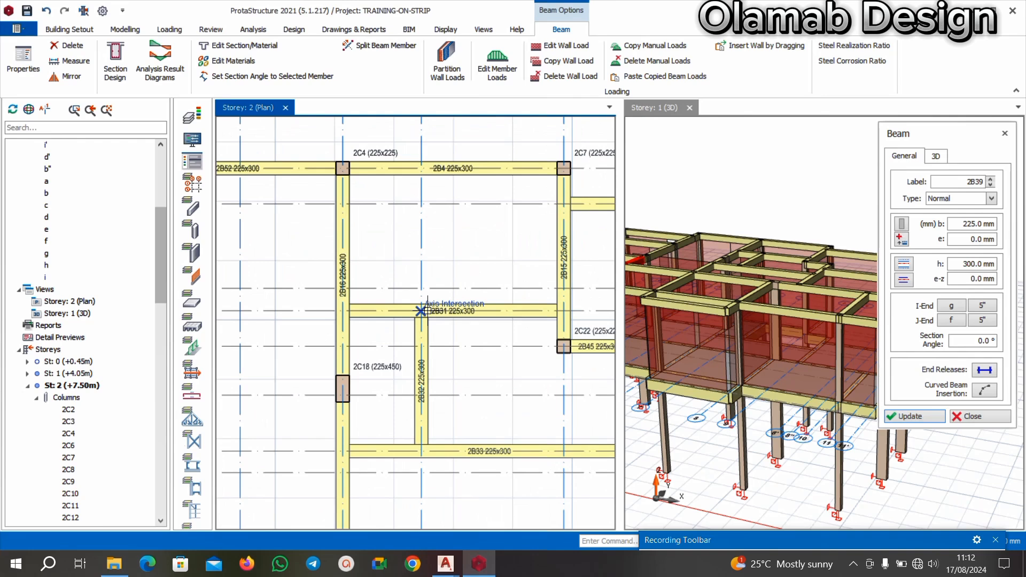
pyautogui.click(421, 310)
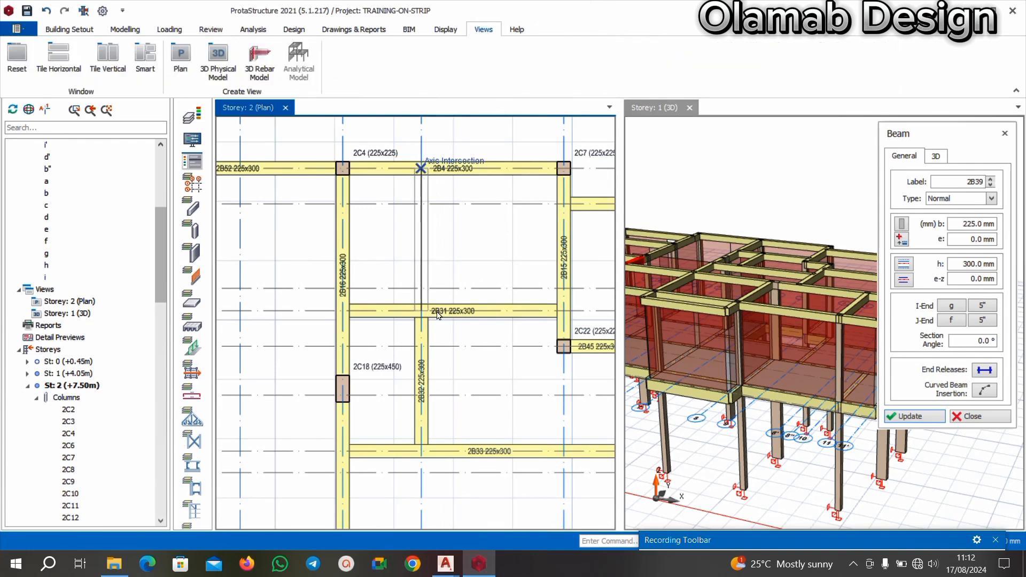
pyautogui.click(421, 177)
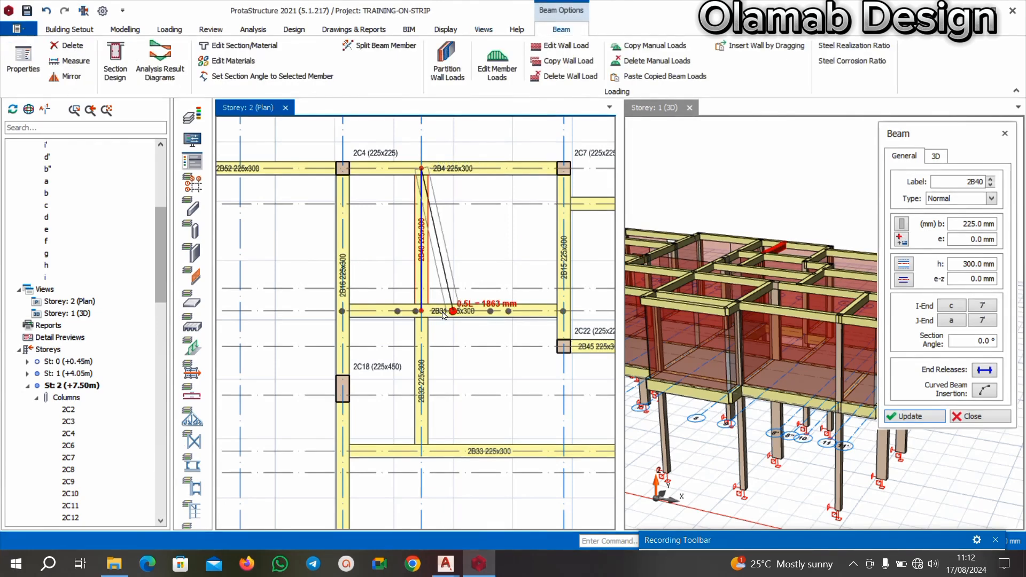
pyautogui.press('Escape')
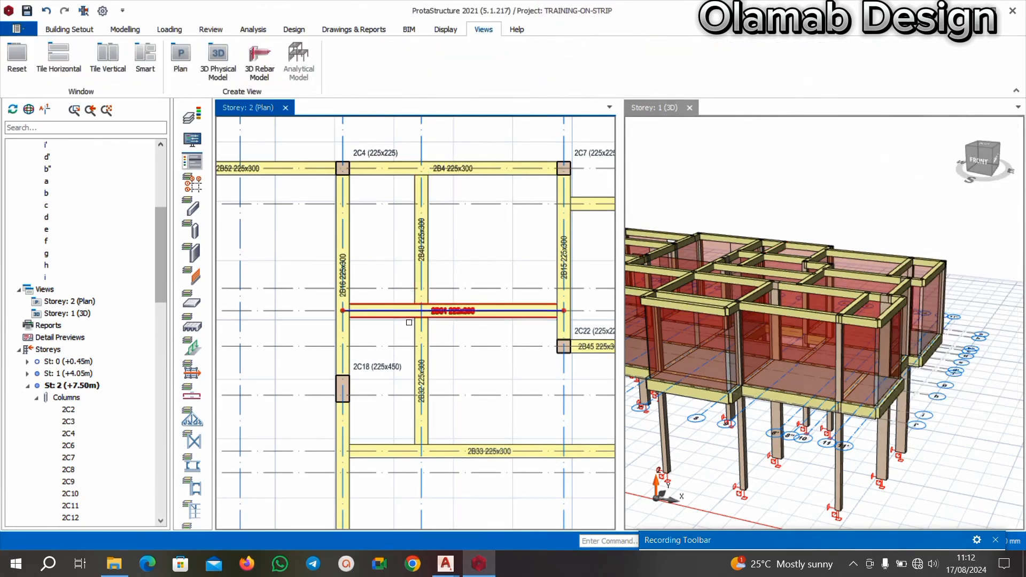
# Examine the Storey 2 beam layout across the whole plan for missing members.
pyautogui.scroll(-4, 387, 348)
pyautogui.scroll(-1, 387, 348)
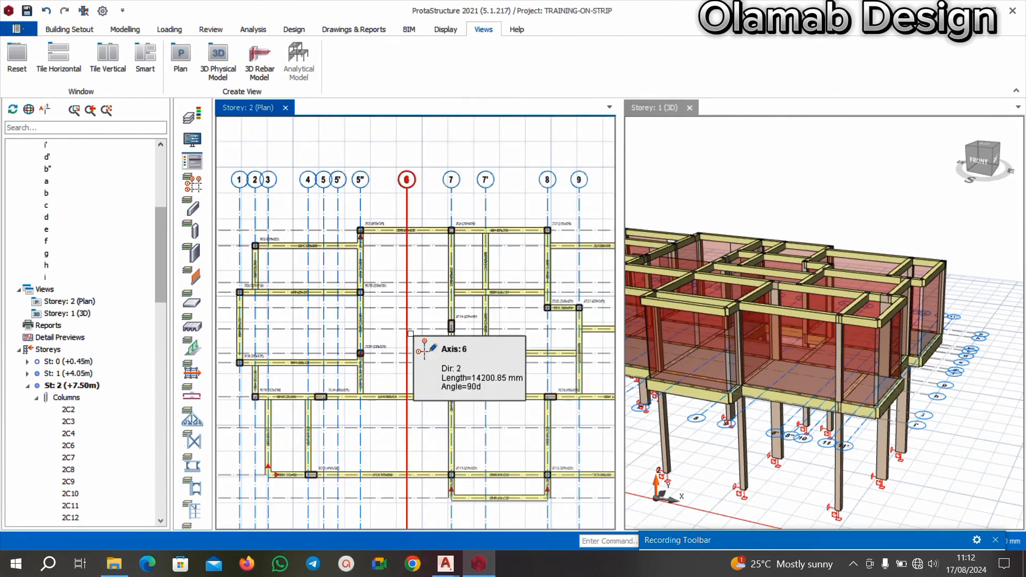
pyautogui.scroll(-1, 429, 330)
pyautogui.scroll(2, 452, 350)
pyautogui.scroll(-2, 467, 319)
pyautogui.scroll(1, 503, 337)
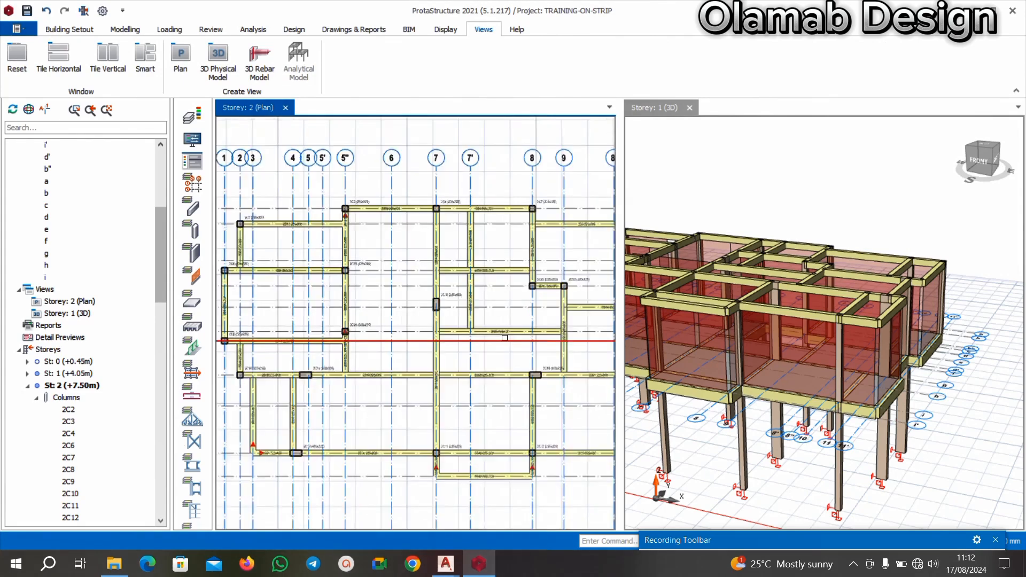
pyautogui.scroll(-1, 505, 338)
pyautogui.scroll(-1, 457, 321)
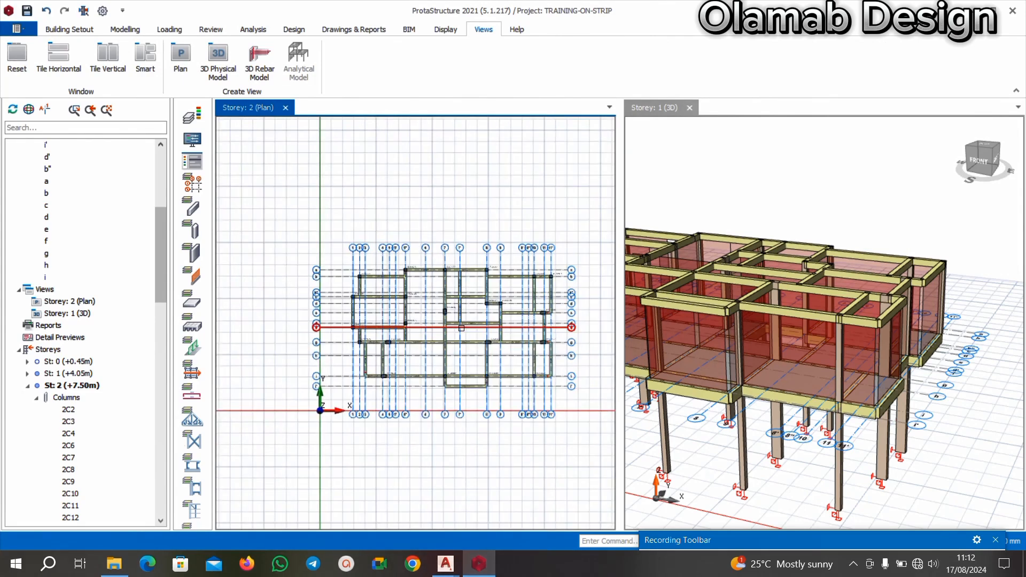
pyautogui.scroll(-1, 462, 325)
# Add a 225x300 beam along axis d' from column 2C24 to axis 7, based on the properties of beam 2B33.
pyautogui.scroll(6, 506, 311)
pyautogui.scroll(3, 506, 311)
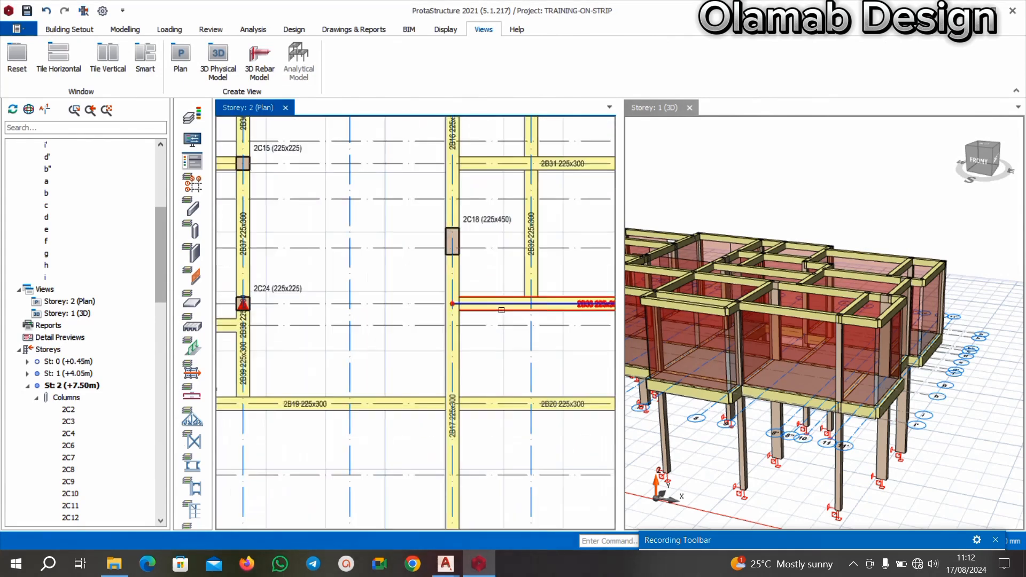
pyautogui.click(501, 309)
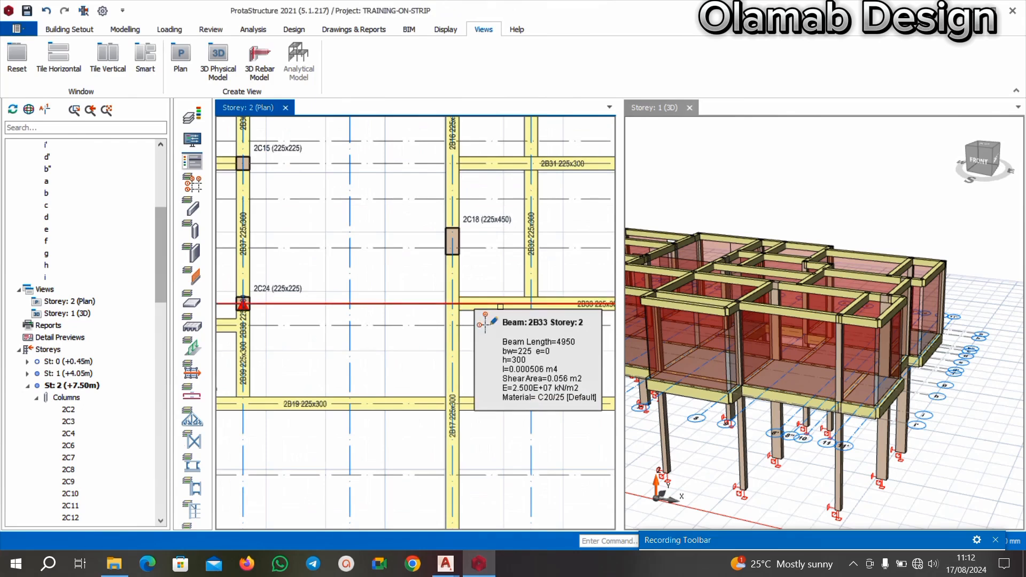
pyautogui.scroll(1, 584, 308)
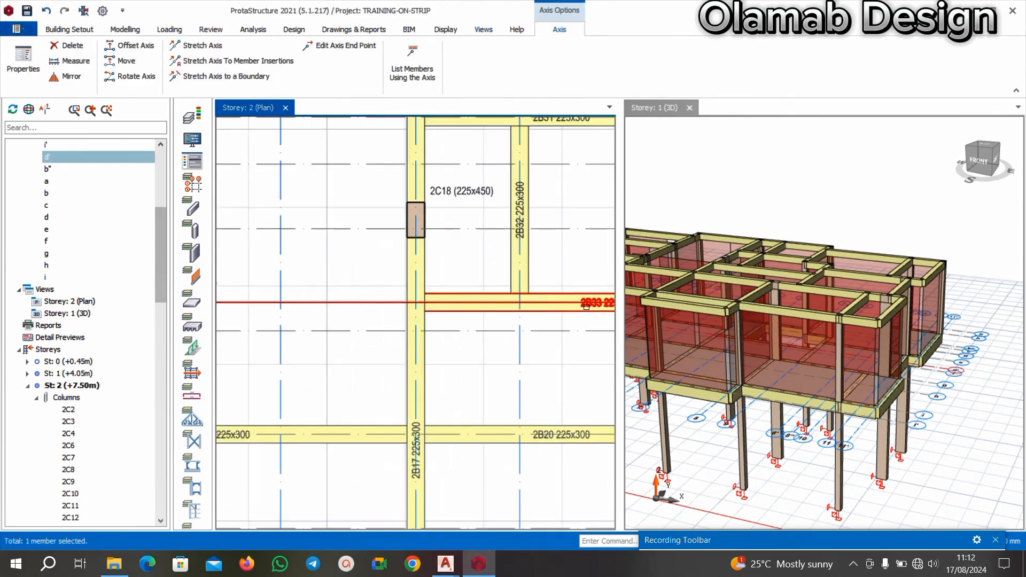
pyautogui.rightClick(586, 306)
pyautogui.click(631, 9)
pyautogui.scroll(-4, 470, 212)
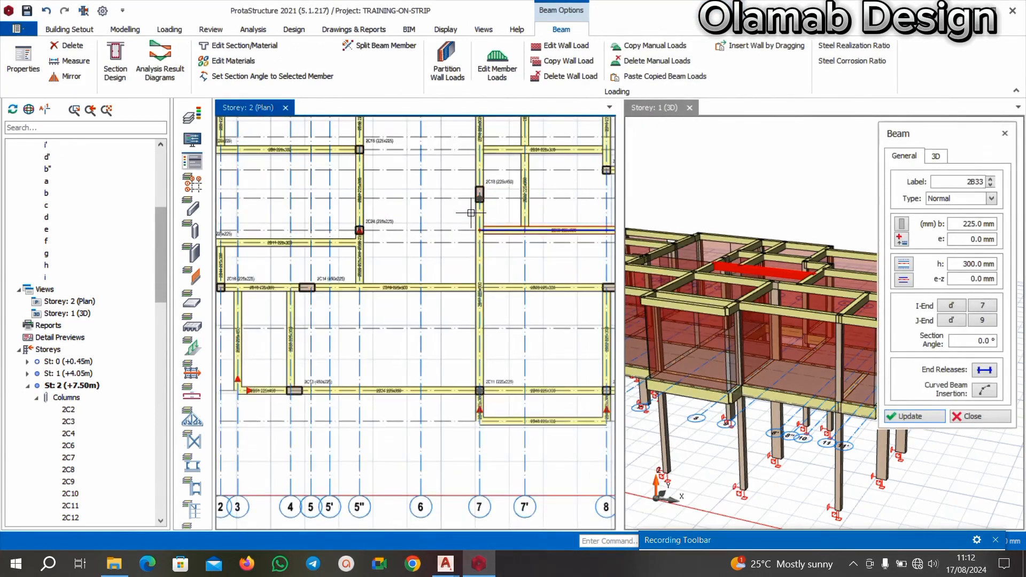
pyautogui.scroll(2, 421, 226)
pyautogui.click(352, 237)
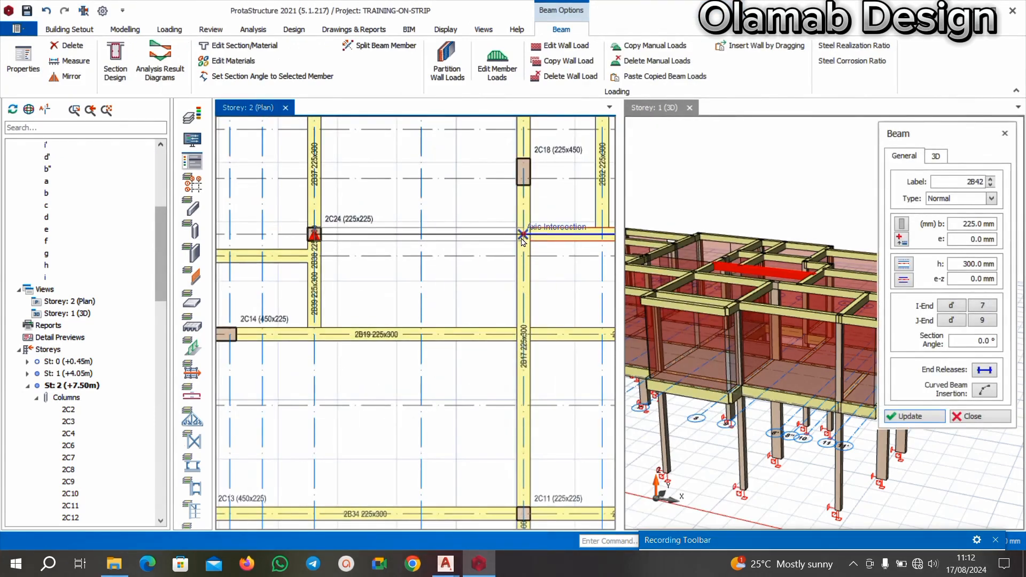
pyautogui.click(523, 236)
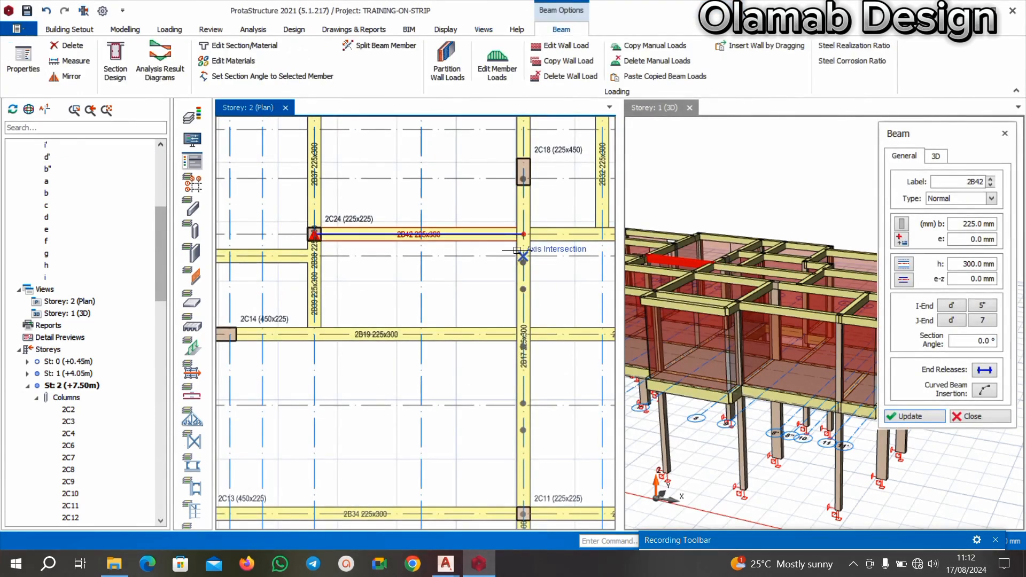
pyautogui.scroll(-4, 521, 257)
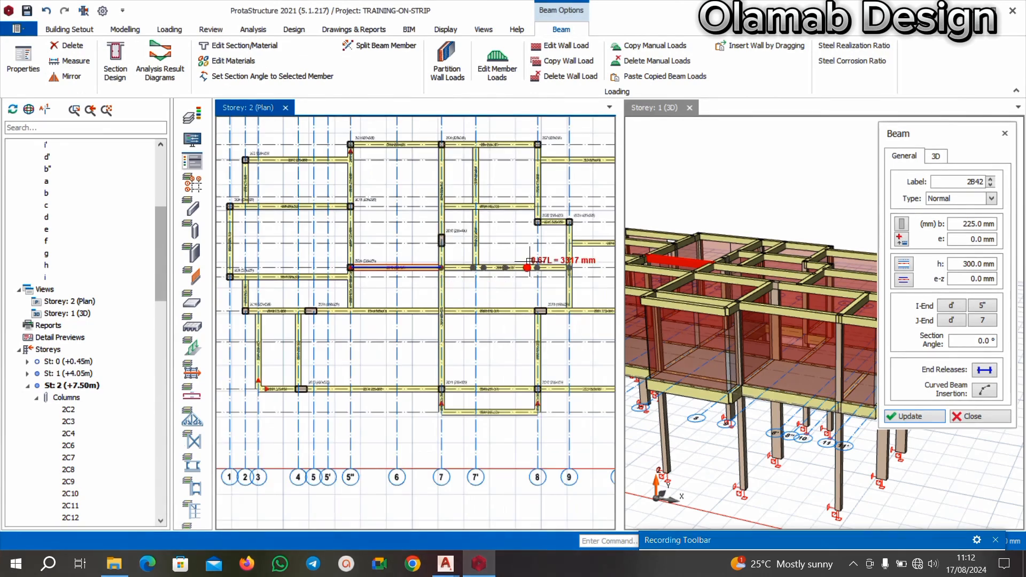
pyautogui.moveTo(534, 249); pyautogui.dragTo(460, 267, button='middle')
pyautogui.scroll(1, 465, 183)
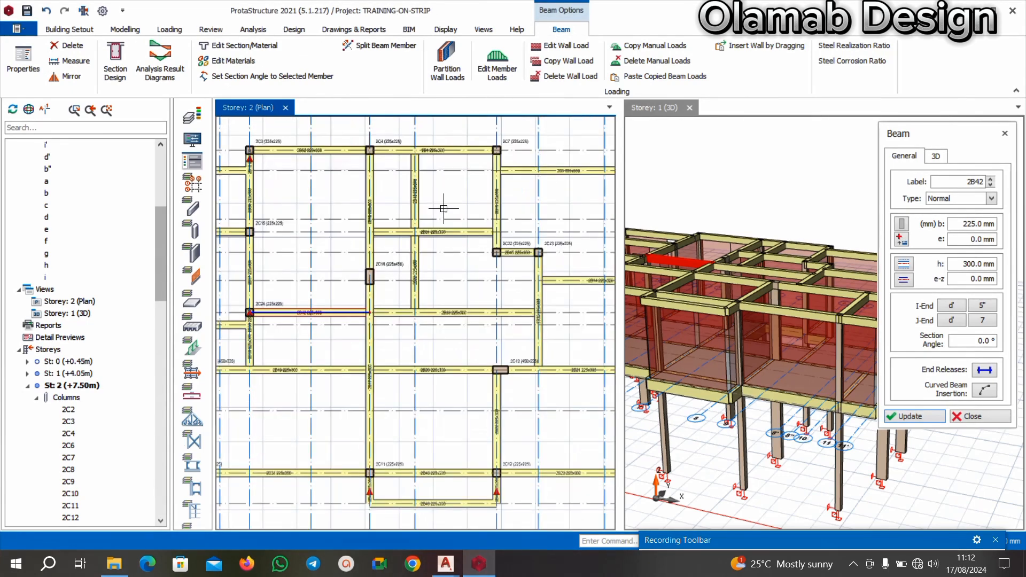
pyautogui.scroll(-1, 470, 320)
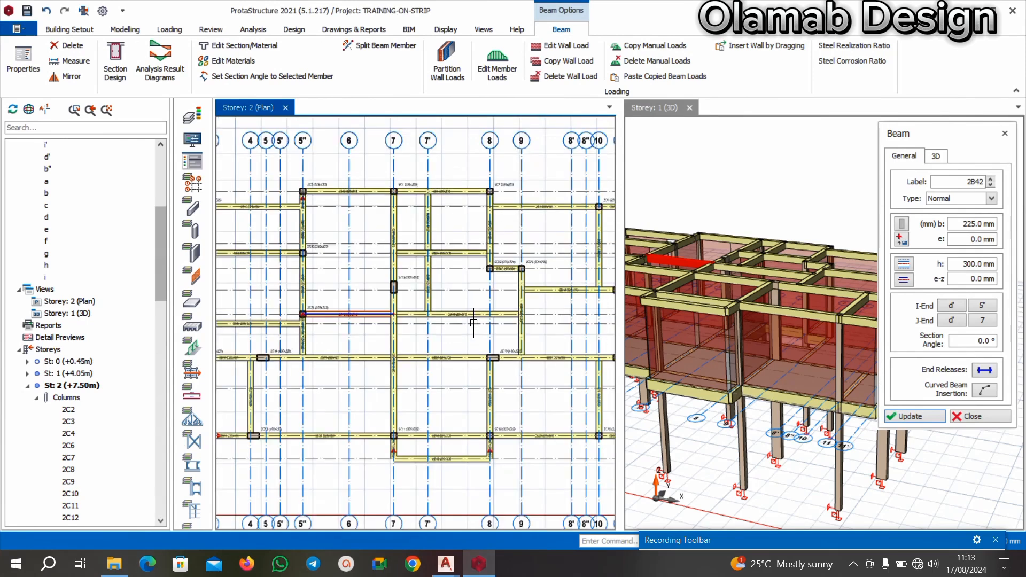
# End the beam insertion and switch to the AutoCAD floor plan to examine the column positions across the whole layout.
pyautogui.press('Escape')
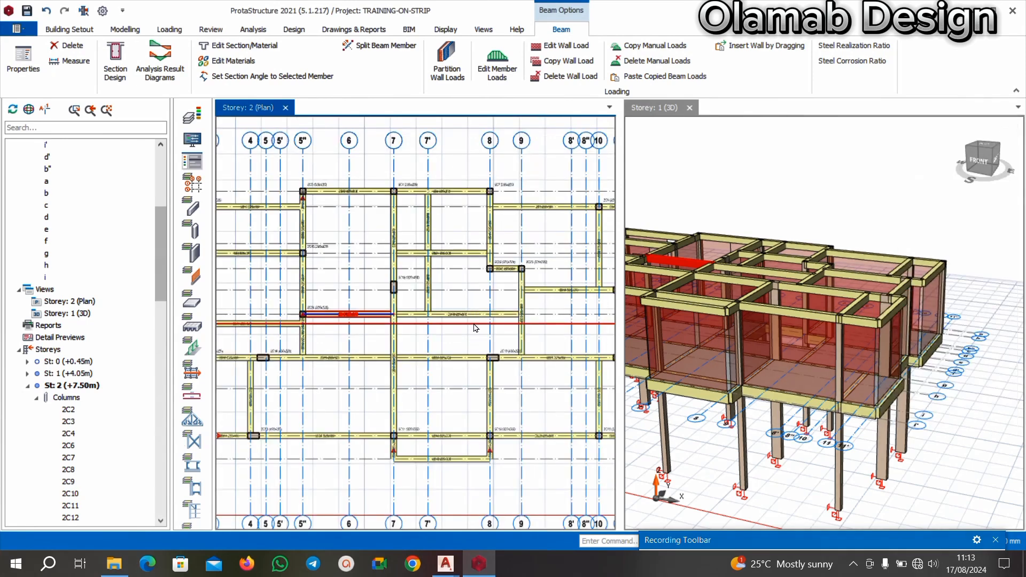
pyautogui.press('Escape')
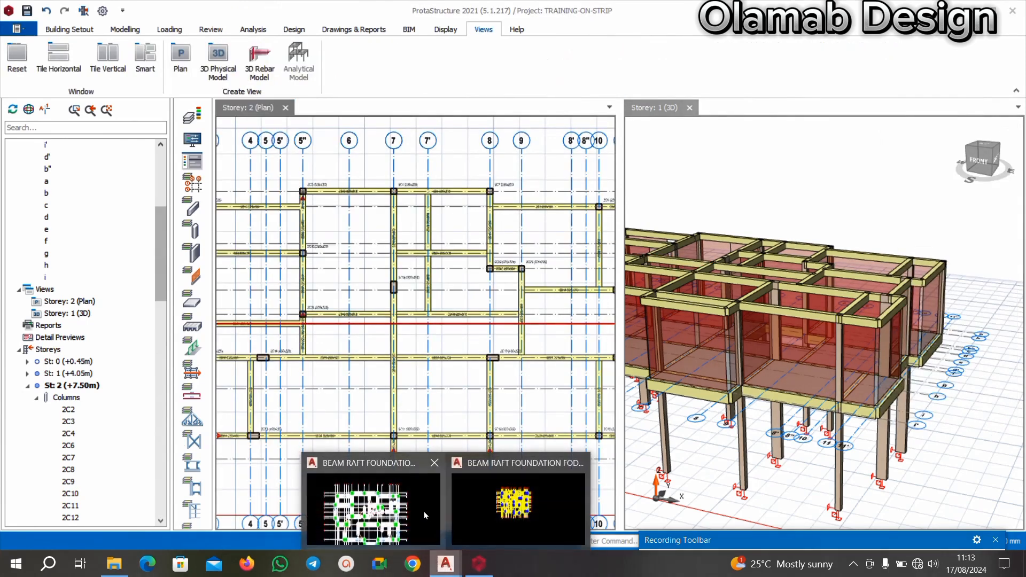
pyautogui.hotkey('alt', 'Tab')
pyautogui.scroll(5, 495, 369)
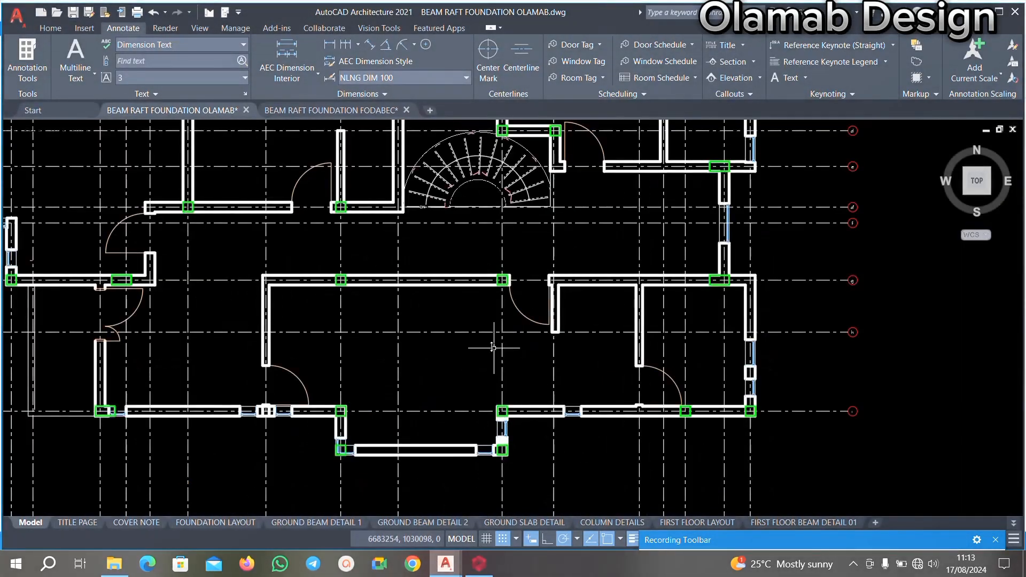
pyautogui.scroll(-5, 492, 390)
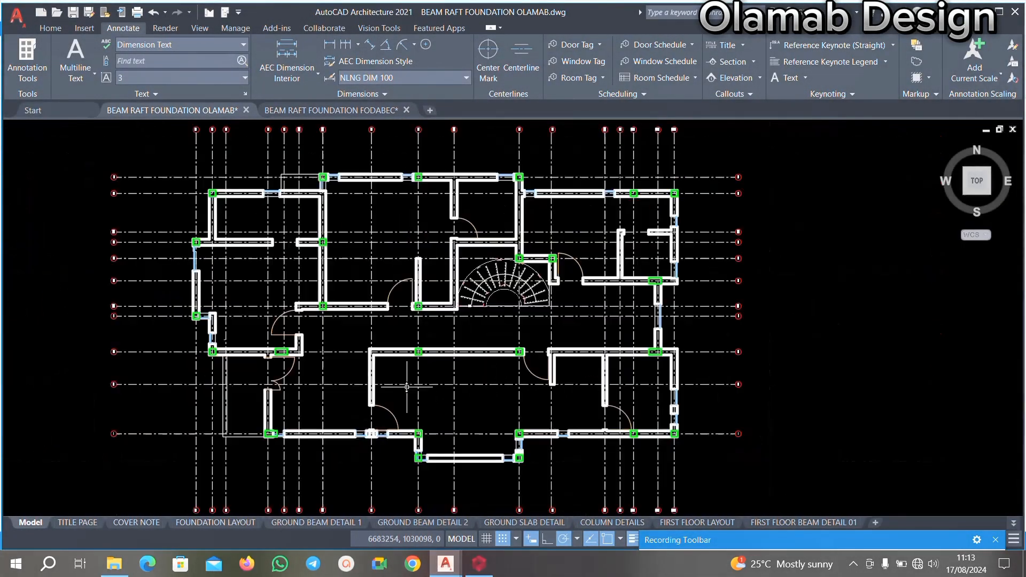
pyautogui.scroll(3, 265, 367)
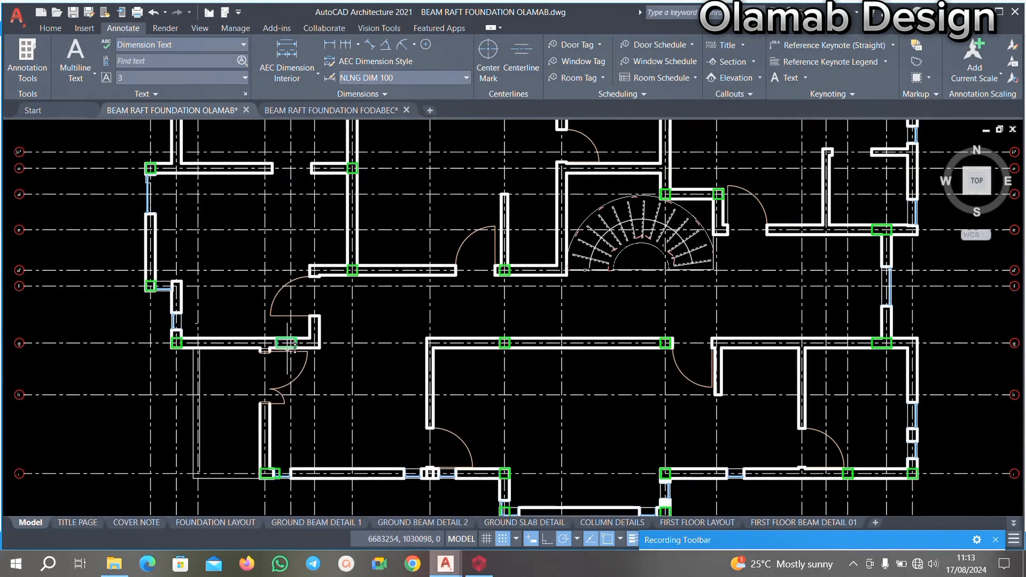
pyautogui.scroll(-3, 547, 428)
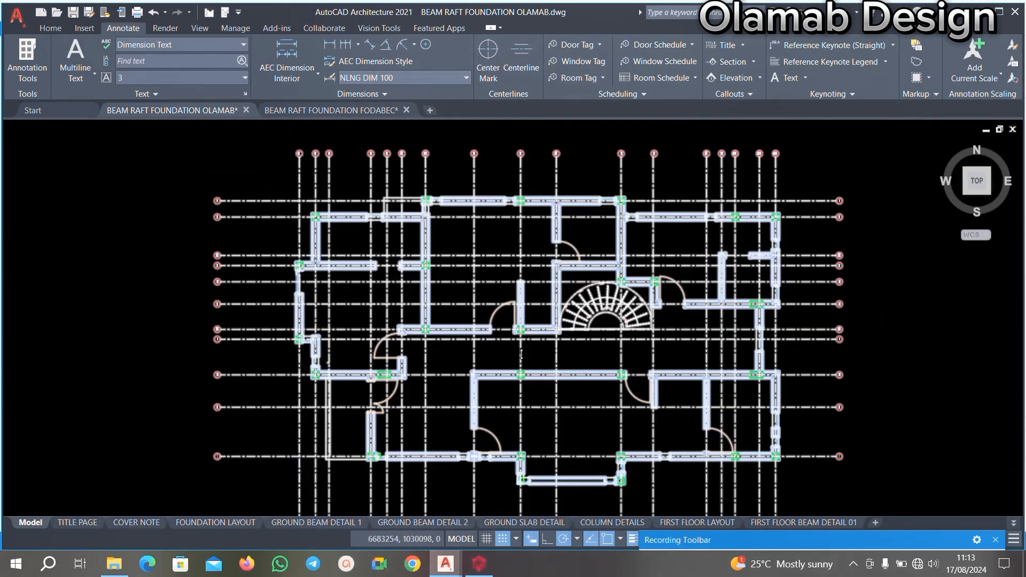
pyautogui.click(489, 574)
# Switch to ProtaStructure and delete the 450x225 column 2C19 at axes g and 8 on Storey 2.
pyautogui.scroll(3, 515, 332)
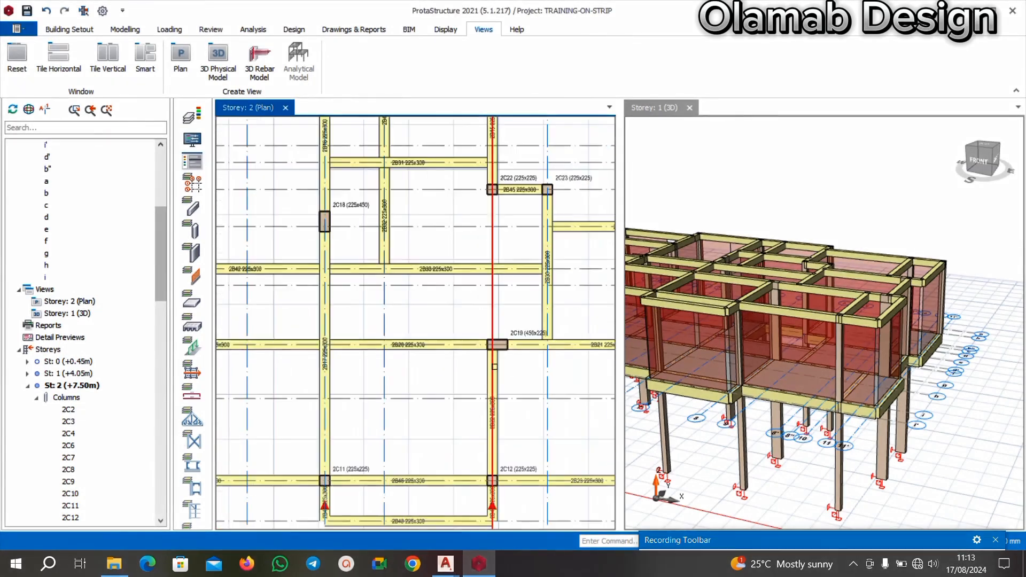
pyautogui.click(516, 332)
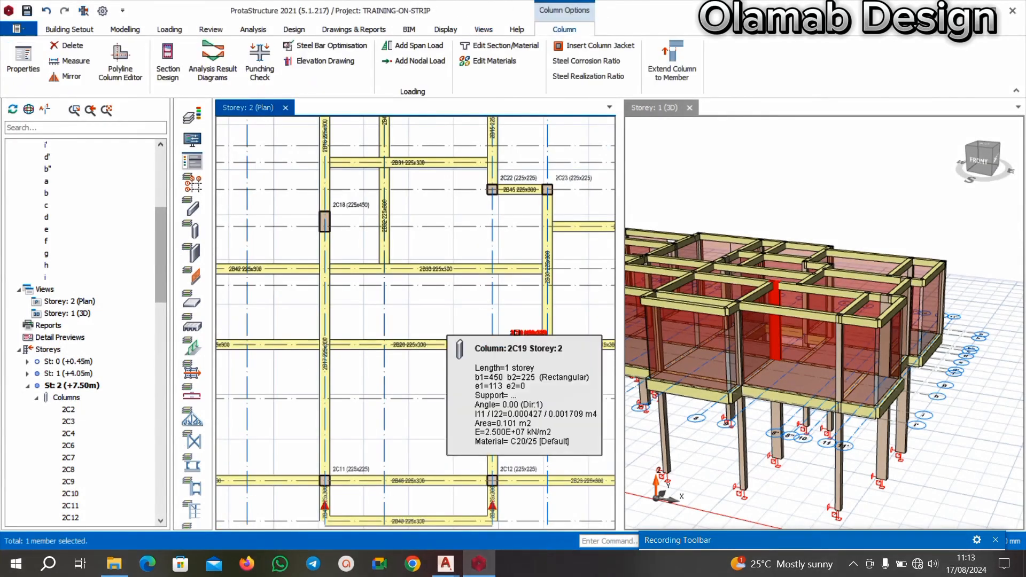
pyautogui.press('Delete')
# Add a 225x225 column at the intersection of axes g and 8, based on the properties of column 2C23.
pyautogui.scroll(2, 543, 207)
pyautogui.click(542, 206)
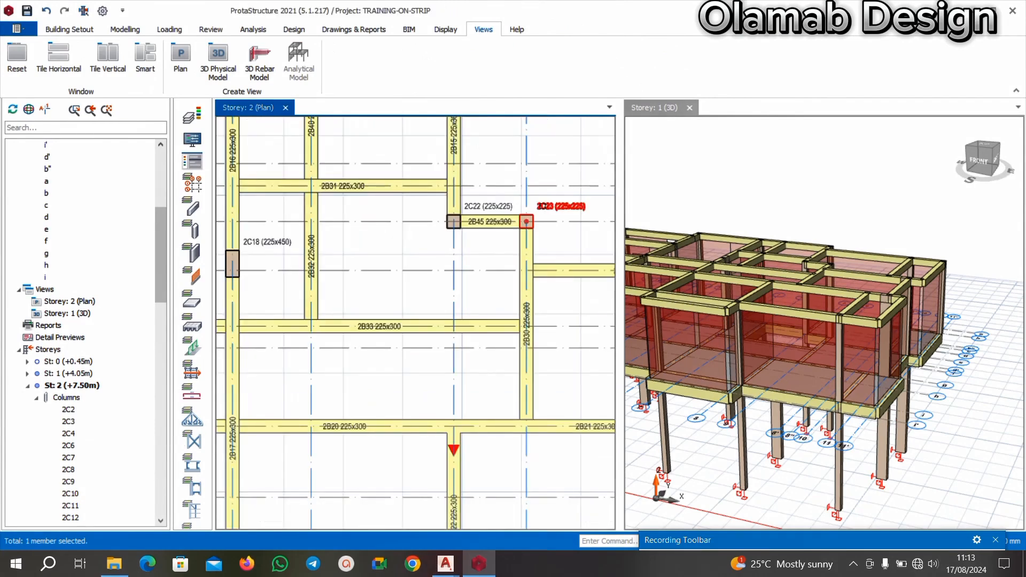
pyautogui.rightClick(543, 206)
pyautogui.click(568, 85)
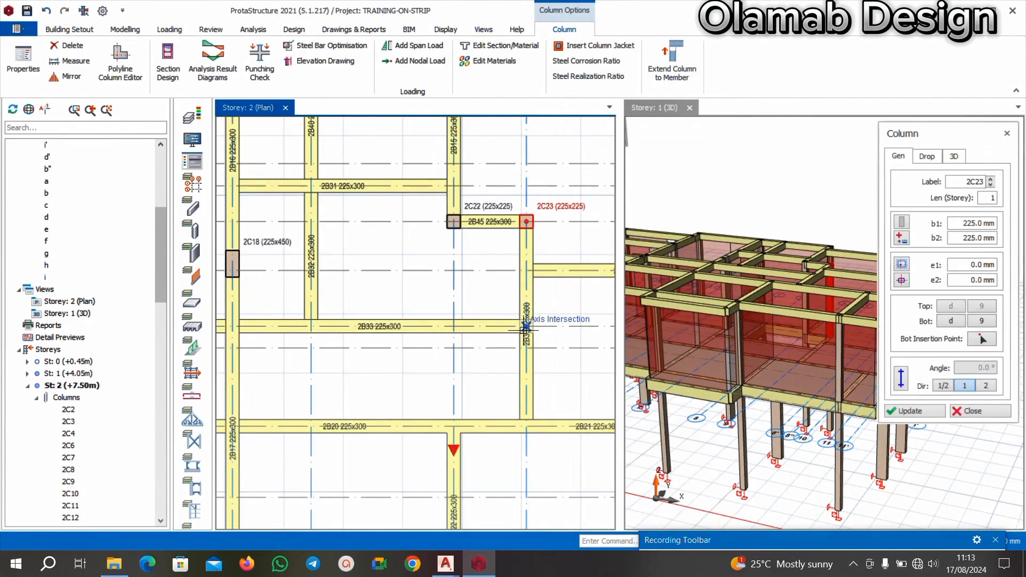
pyautogui.scroll(-3, 530, 293)
pyautogui.scroll(1, 502, 370)
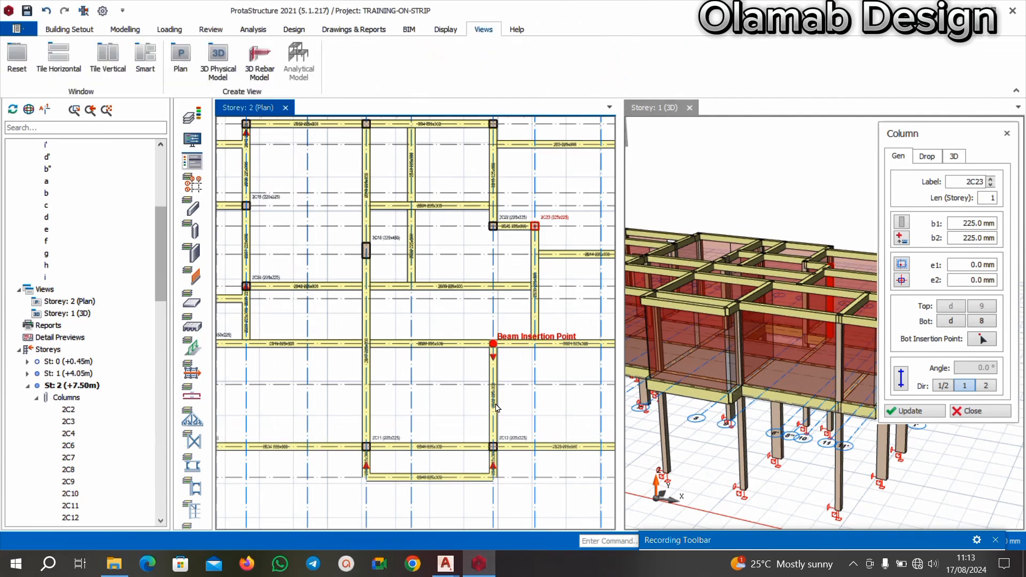
pyautogui.click(493, 344)
pyautogui.scroll(-2, 489, 434)
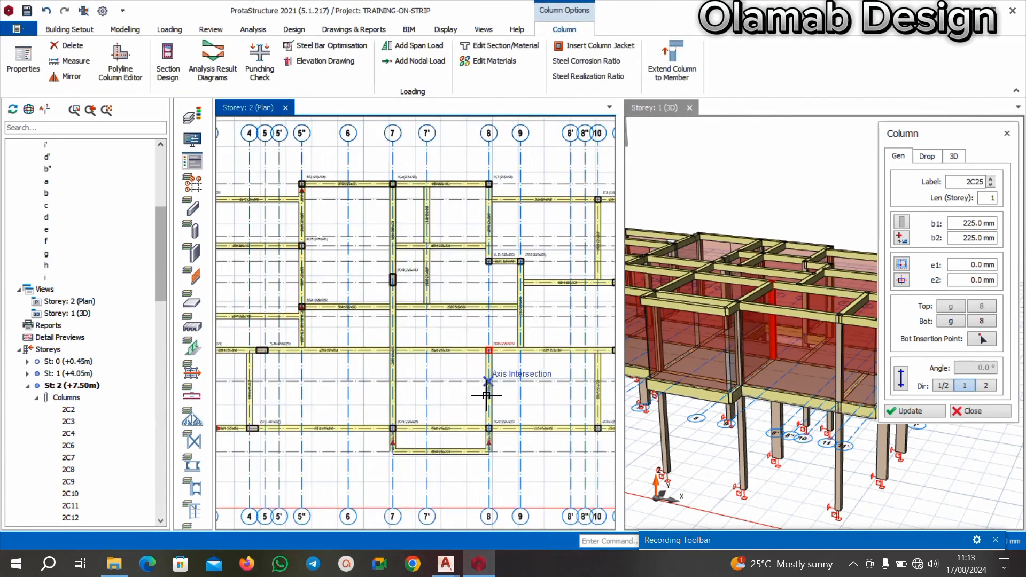
# Add 225x225 columns at the two outer corners of the projecting bay, where axis i' meets axes 8 and 7.
pyautogui.scroll(4, 502, 452)
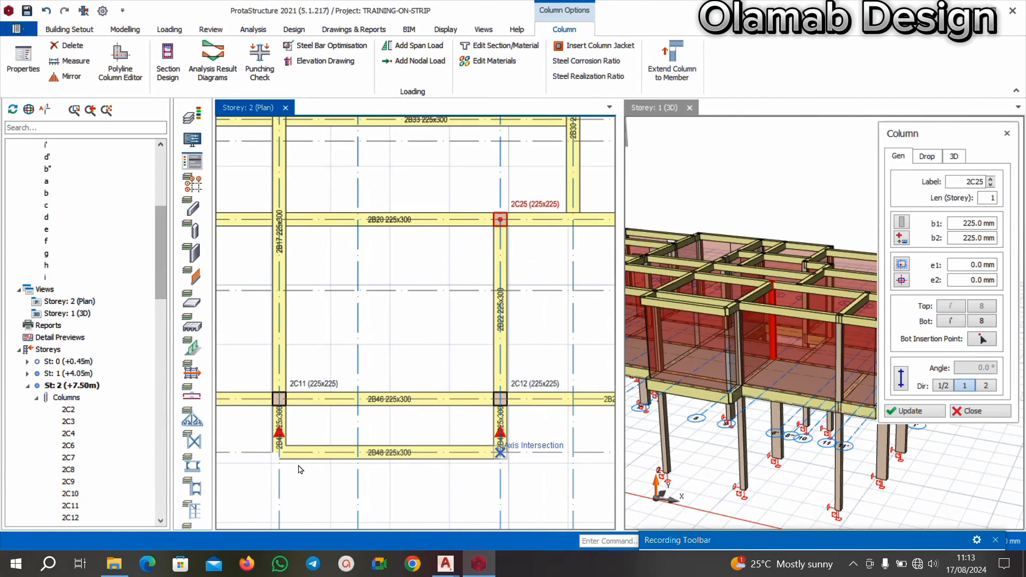
pyautogui.scroll(3, 275, 458)
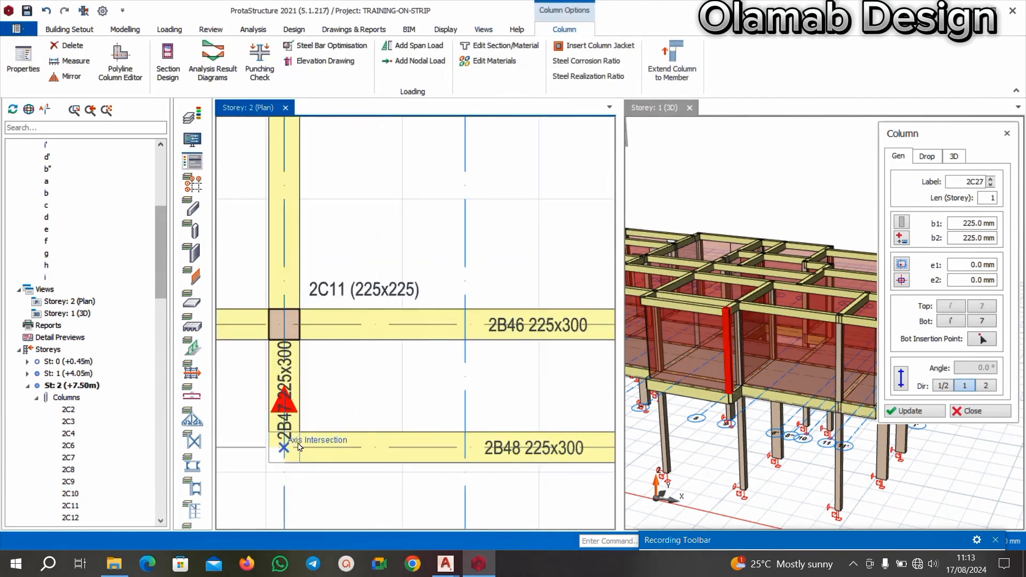
pyautogui.click(298, 447)
pyautogui.click(629, 447)
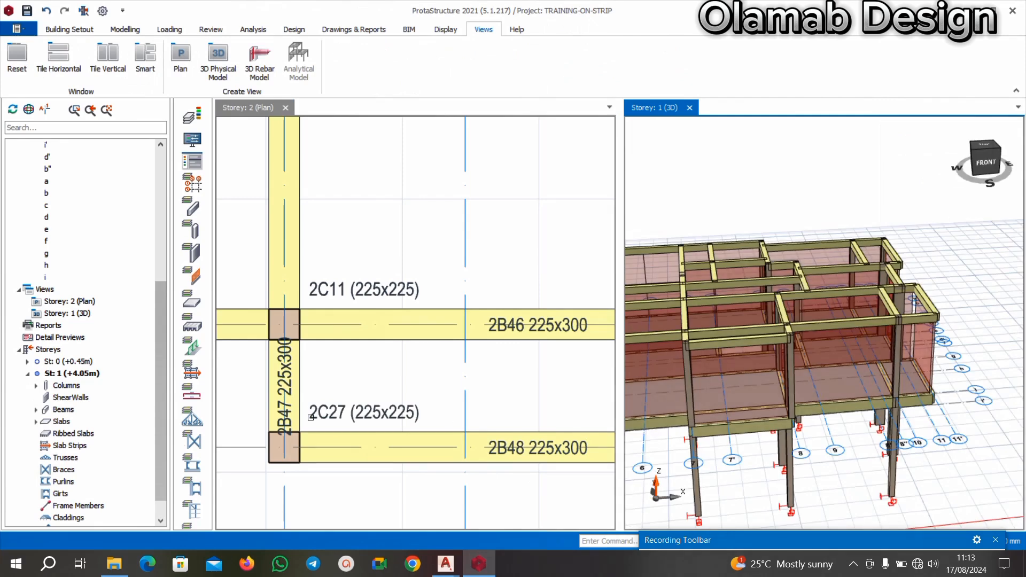
pyautogui.scroll(-5, 310, 417)
# Delete beam 2B46 on axis i between columns 2C11 and 2C12.
pyautogui.scroll(5, 418, 383)
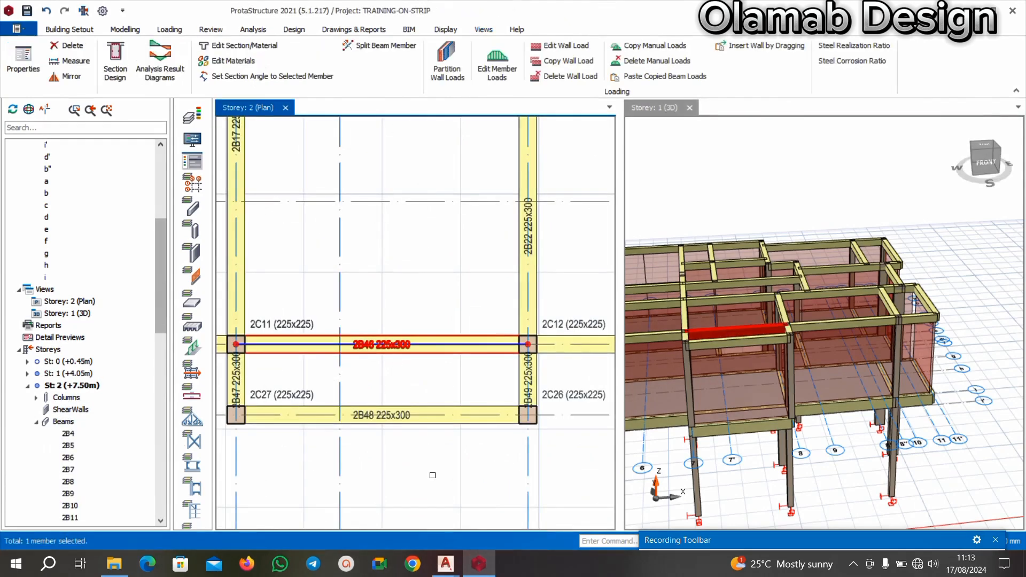
pyautogui.press('Delete')
pyautogui.scroll(-5, 432, 475)
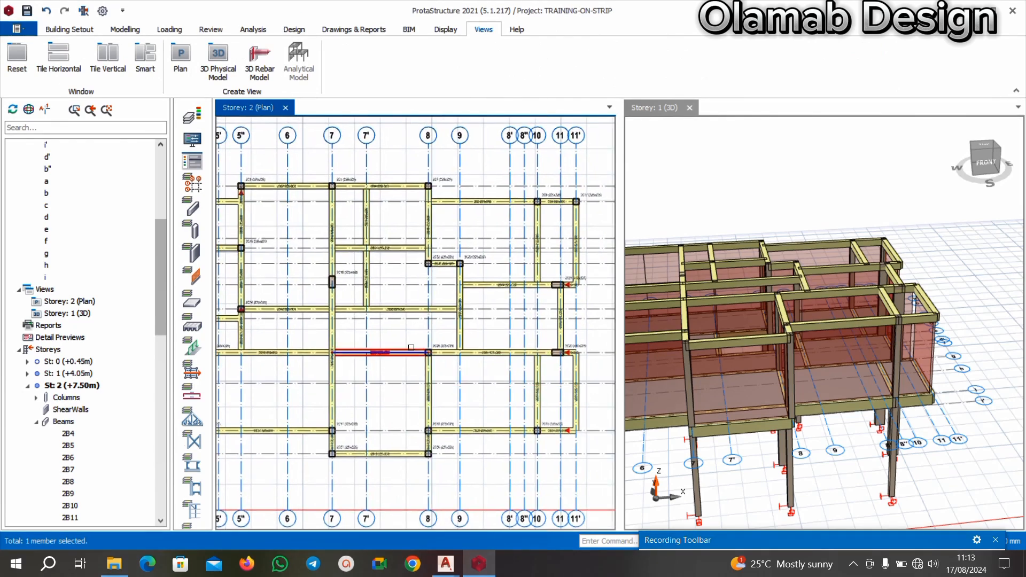
# Delete the 225x450 column 2C18 at the intersection of axes e and 7.
pyautogui.scroll(-2, 385, 342)
pyautogui.scroll(5, 369, 301)
pyautogui.scroll(1, 368, 301)
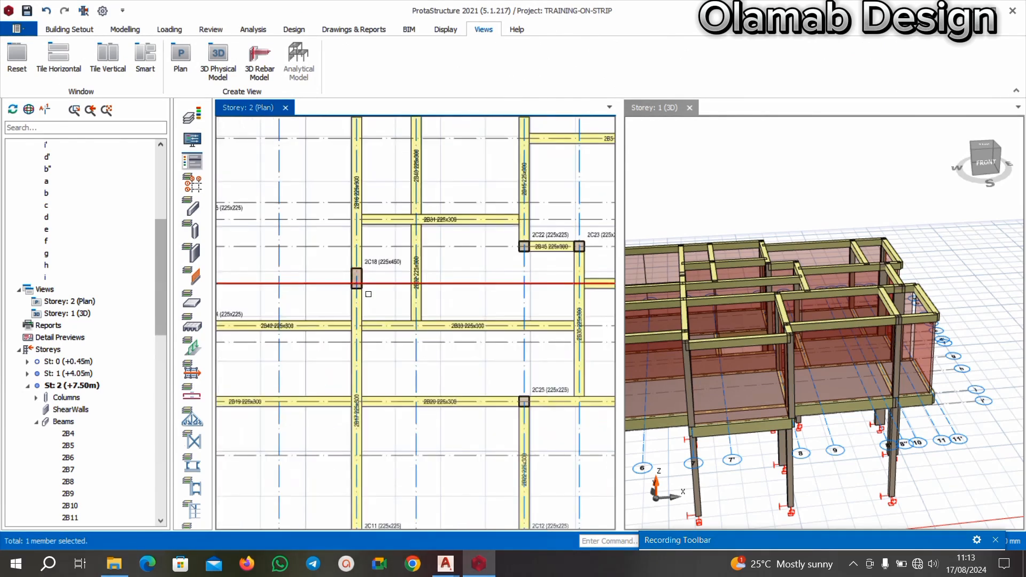
pyautogui.click(357, 278)
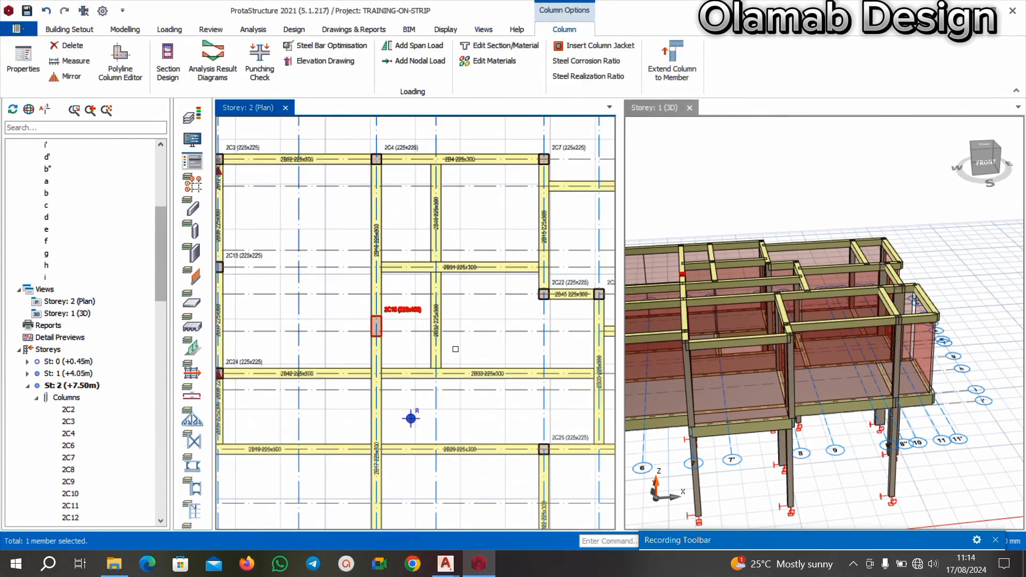
pyautogui.click(456, 349)
# Add a 225x225 column at the intersection of axes e and 7, based on the properties of column 2C22.
pyautogui.click(567, 283)
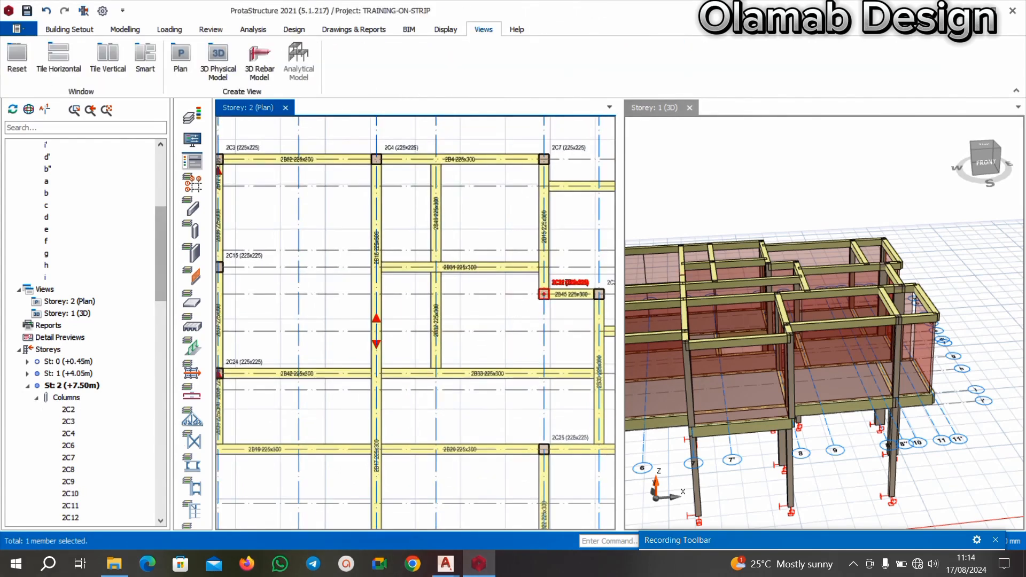
pyautogui.rightClick(567, 283)
pyautogui.click(598, 23)
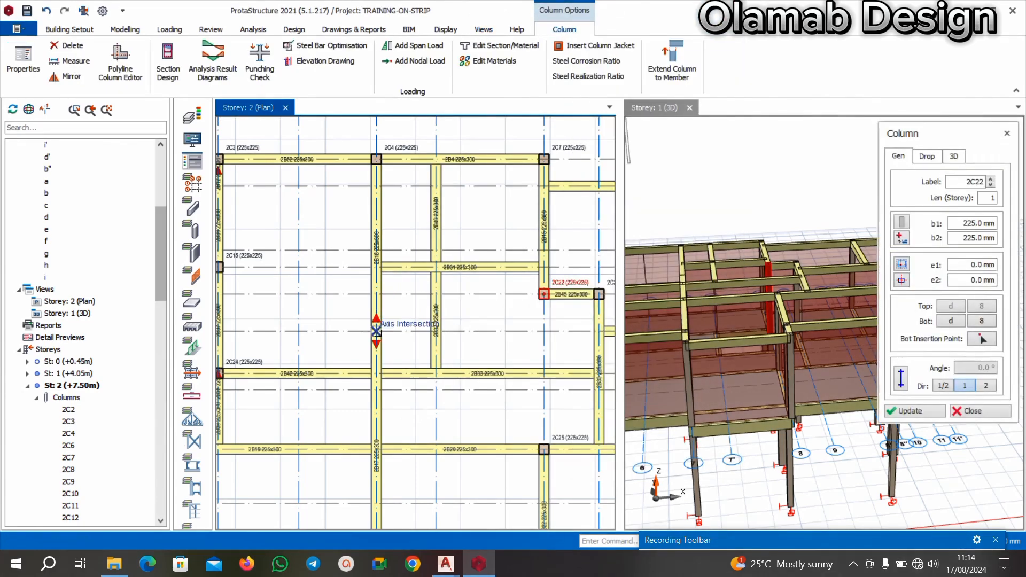
pyautogui.click(394, 327)
pyautogui.scroll(-5, 411, 332)
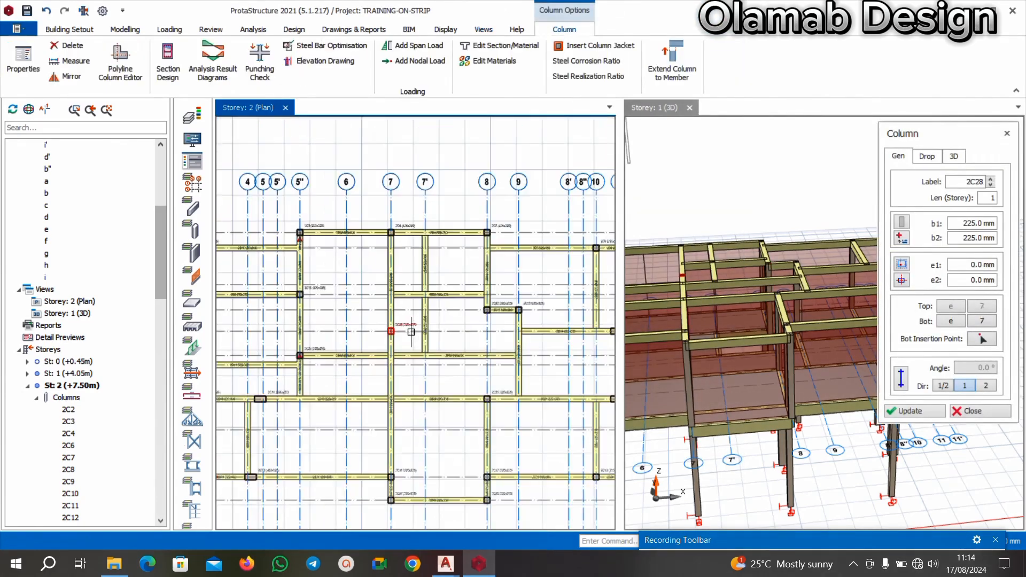
# Add a 225x225 column at the intersection of axes g and 7.
pyautogui.scroll(2, 458, 402)
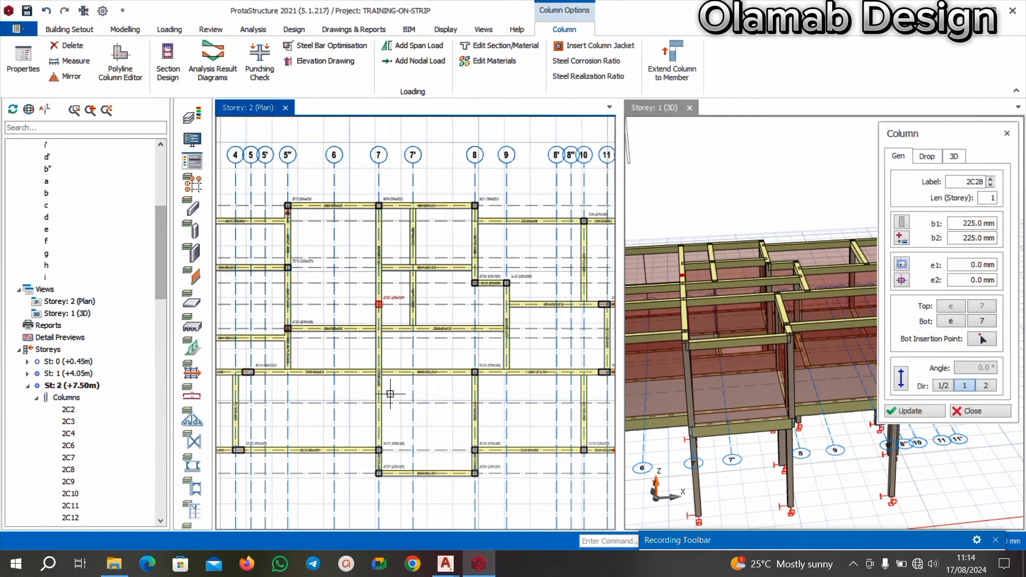
pyautogui.scroll(3, 390, 394)
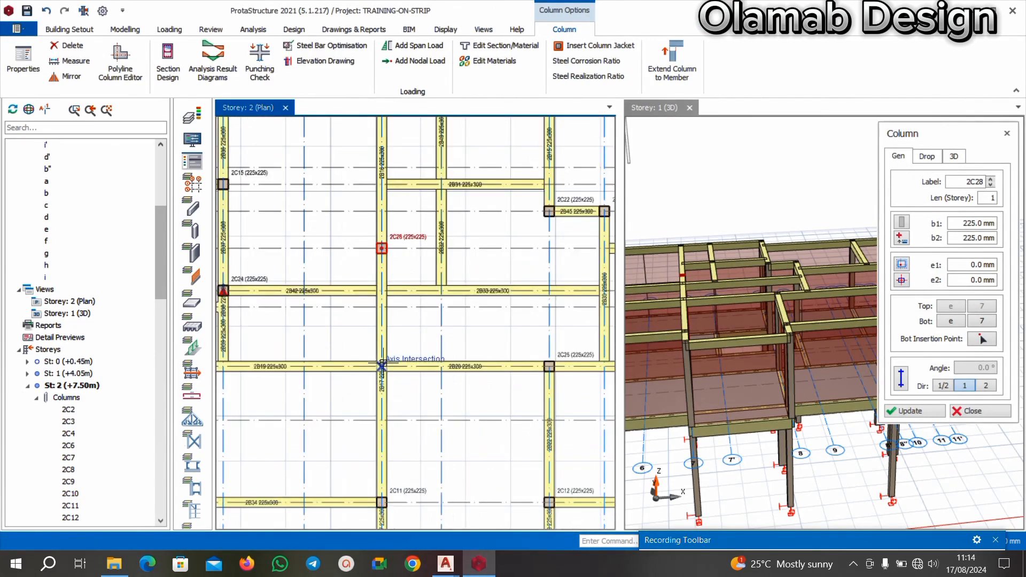
pyautogui.click(384, 365)
pyautogui.scroll(-2, 393, 342)
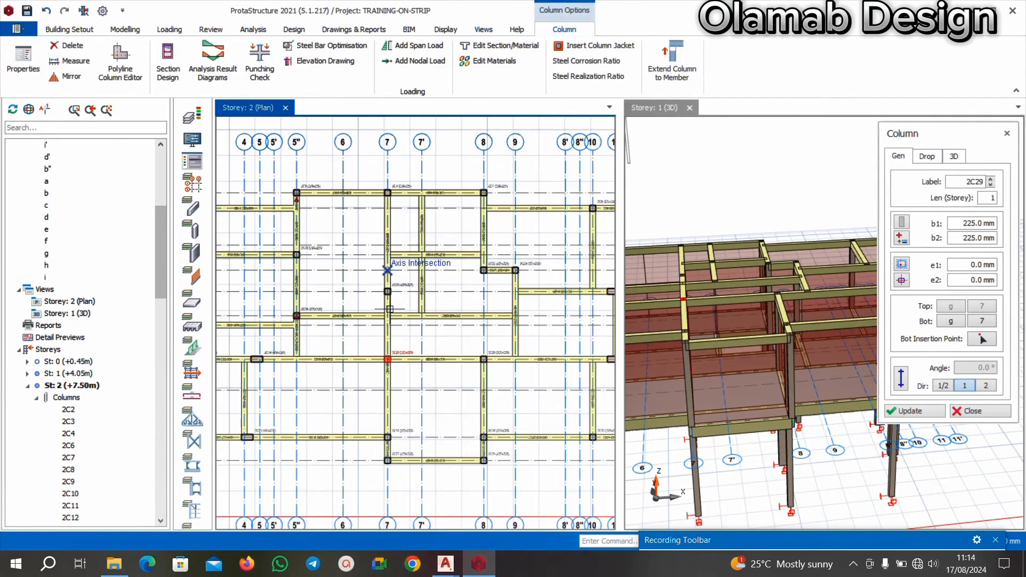
# Switch to the AutoCAD floor plan and examine its columns and walls against the modelled layout before returning to the model.
pyautogui.moveTo(441, 566)
pyautogui.click(428, 494)
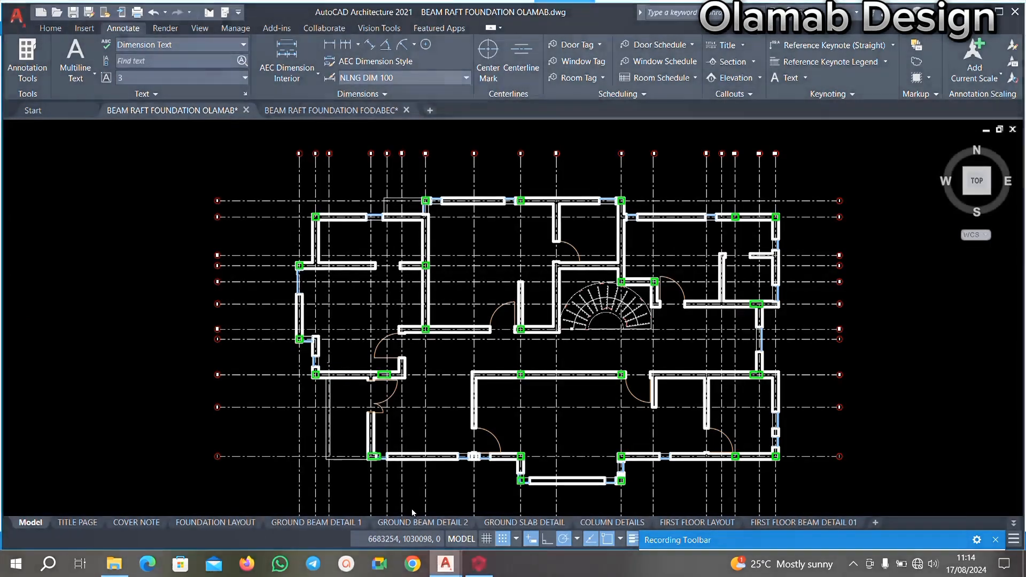
pyautogui.scroll(-7, 437, 325)
pyautogui.scroll(10, 441, 331)
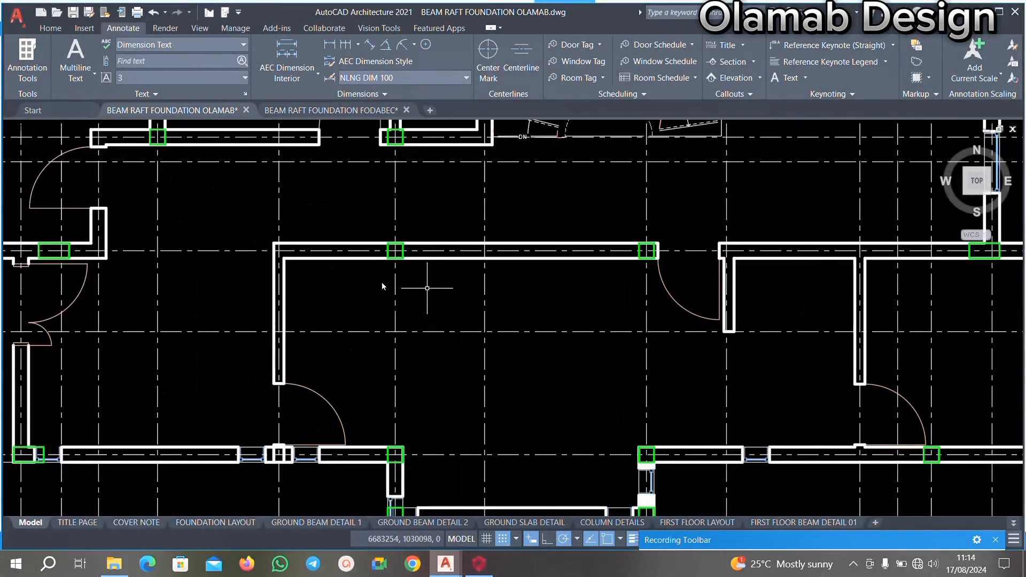
pyautogui.scroll(-4, 420, 365)
pyautogui.scroll(3, 435, 406)
pyautogui.scroll(-3, 460, 388)
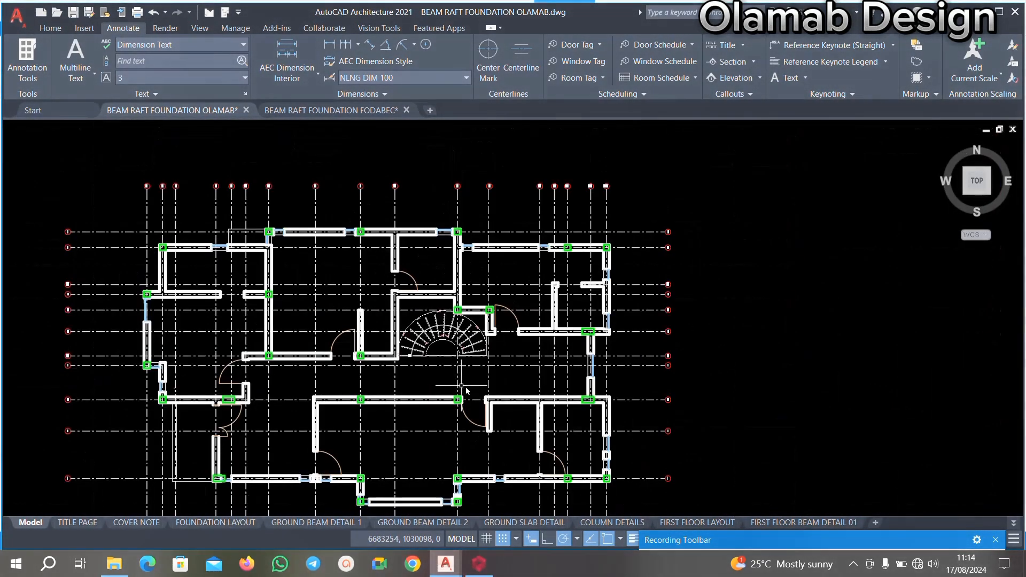
pyautogui.moveTo(493, 357); pyautogui.dragTo(454, 308, button='middle')
pyautogui.moveTo(272, 380); pyautogui.dragTo(345, 370, button='middle')
pyautogui.click(478, 565)
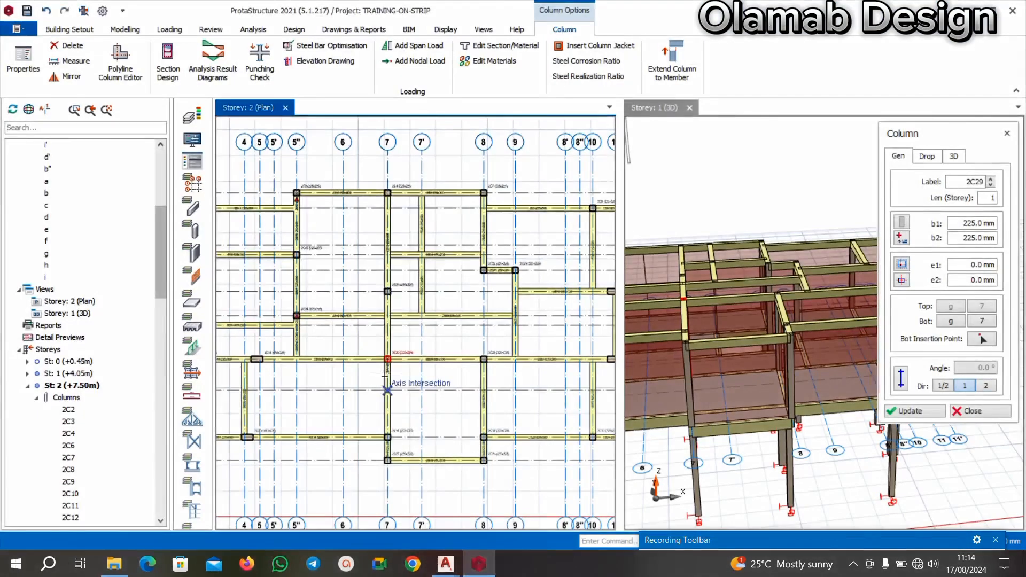
# Add a 225x225 column at the corner intersection of axes i and 11', where beams 2B24 and 2B26 meet.
pyautogui.scroll(-2, 527, 278)
pyautogui.scroll(3, 527, 278)
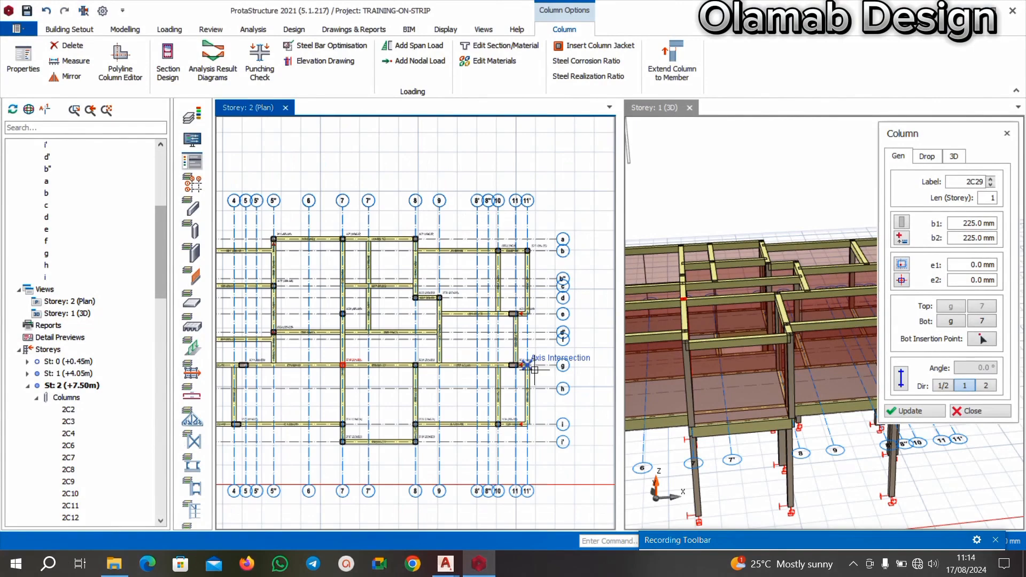
pyautogui.scroll(3, 474, 380)
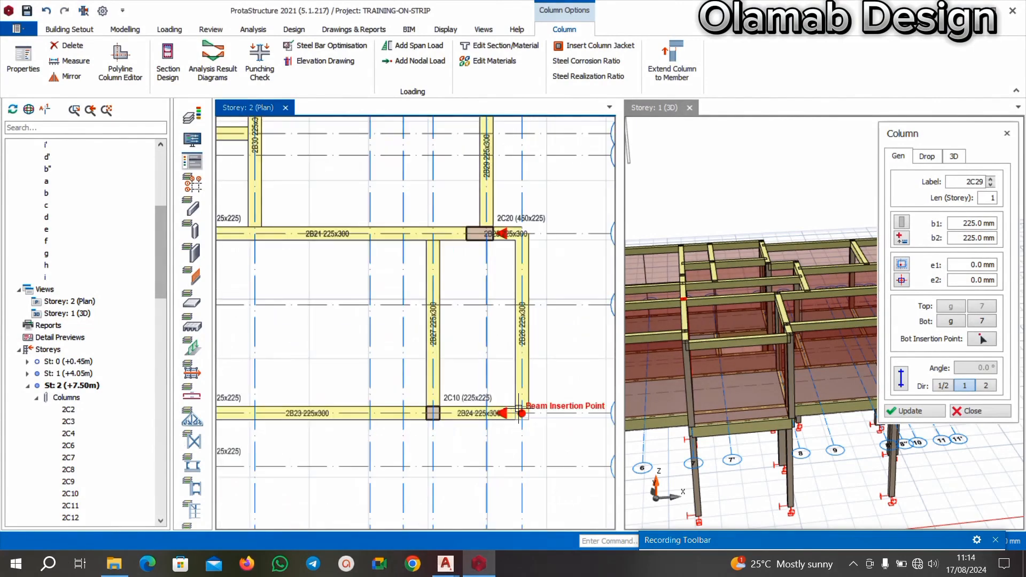
pyautogui.click(521, 413)
pyautogui.scroll(-2, 478, 402)
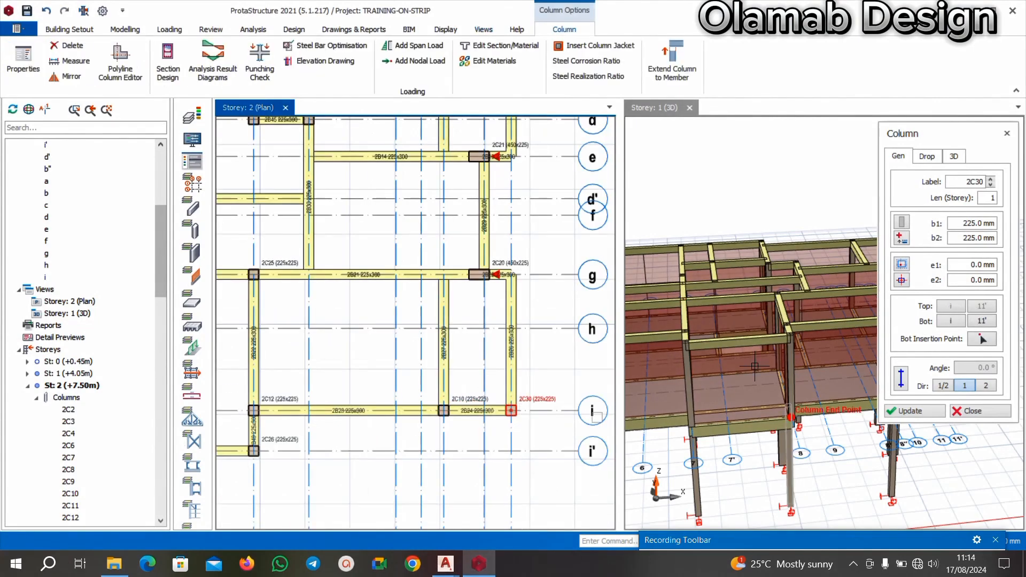
# End the column insertion and examine the building frame in the 3D view from several sides for missing members.
pyautogui.scroll(-5, 748, 344)
pyautogui.scroll(2, 836, 351)
pyautogui.scroll(1, 836, 350)
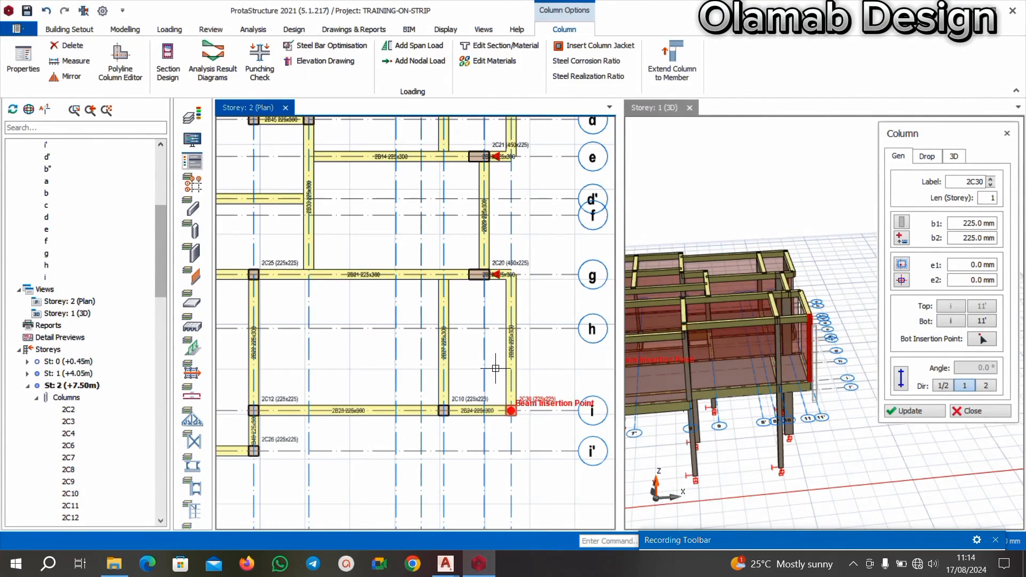
pyautogui.scroll(-2, 495, 368)
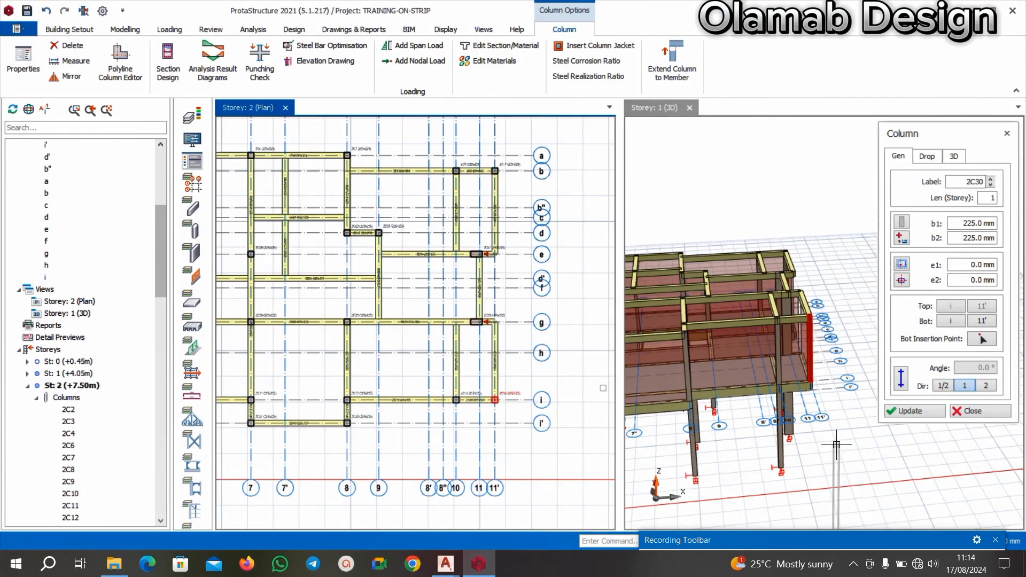
pyautogui.press('Escape')
pyautogui.moveTo(804, 469); pyautogui.dragTo(660, 426, button='middle')
pyautogui.scroll(-1, 823, 449)
pyautogui.scroll(2, 885, 342)
pyautogui.moveTo(797, 390); pyautogui.dragTo(866, 436, button='middle')
pyautogui.scroll(2, 866, 396)
pyautogui.scroll(-2, 823, 348)
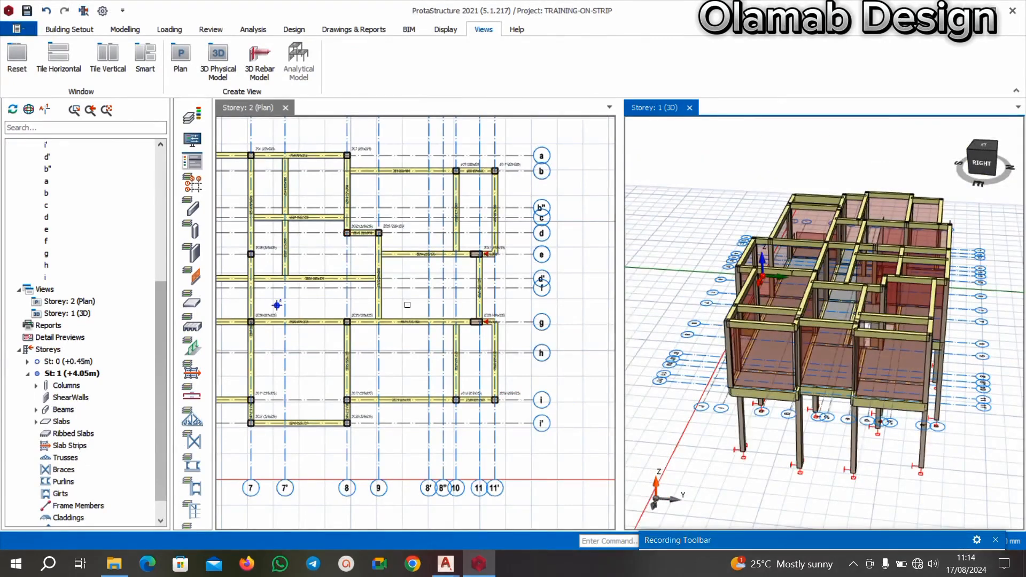
# Examine the Storey 2 plan across both wings of the building for missing or misplaced beams and columns.
pyautogui.scroll(-3, 359, 271)
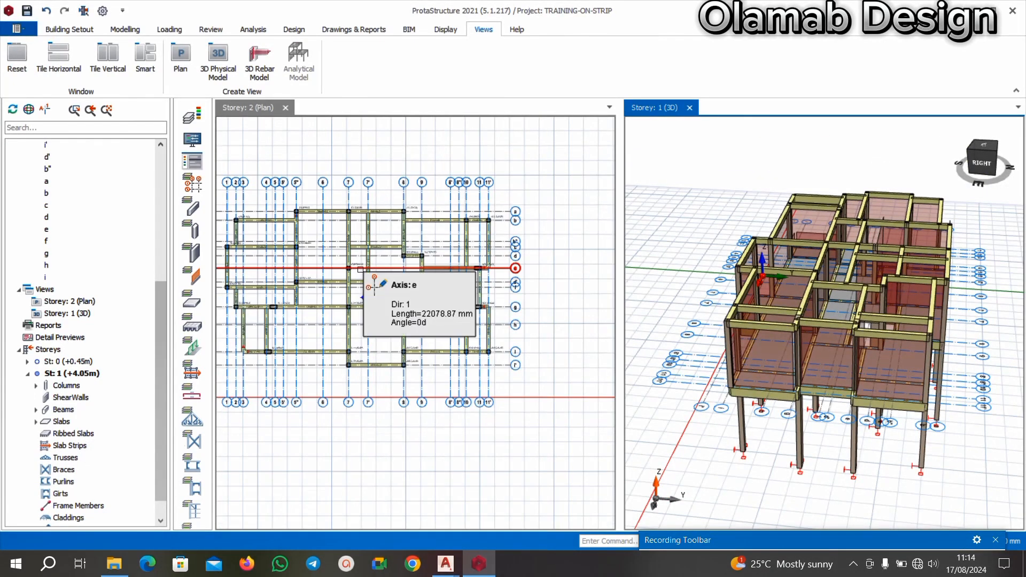
pyautogui.scroll(3, 374, 275)
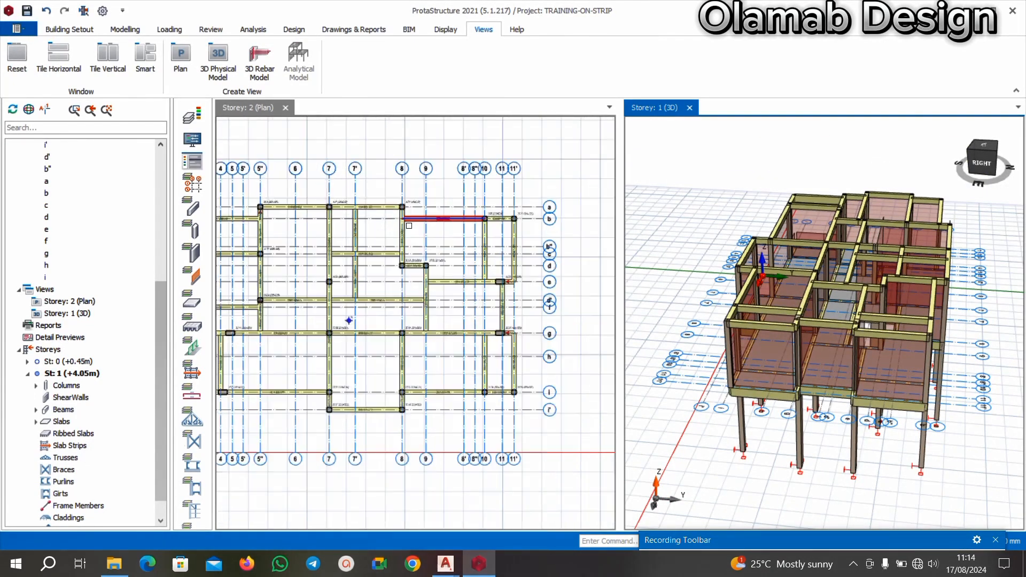
pyautogui.scroll(4, 401, 282)
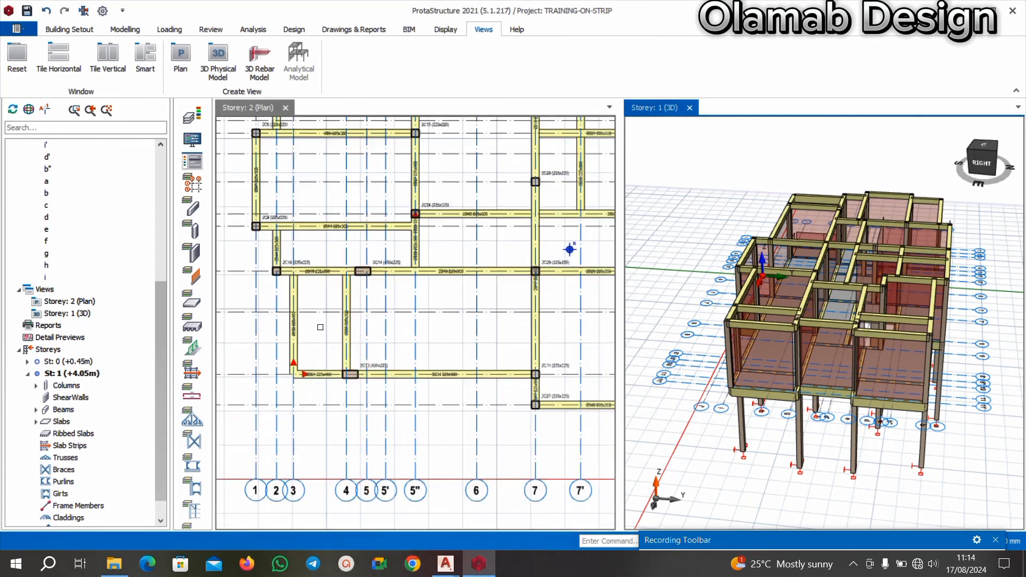
pyautogui.scroll(-5, 329, 348)
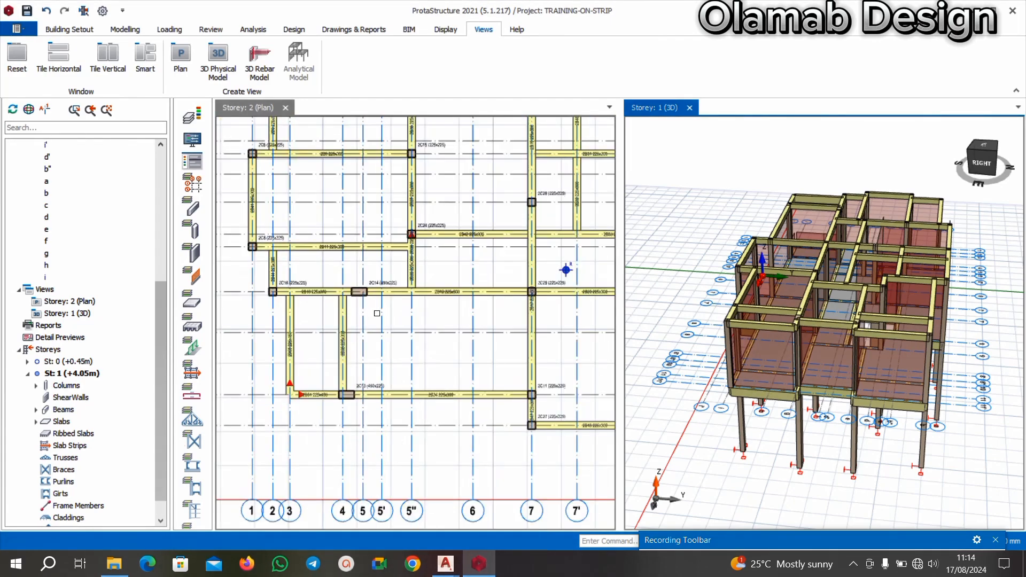
pyautogui.scroll(3, 430, 296)
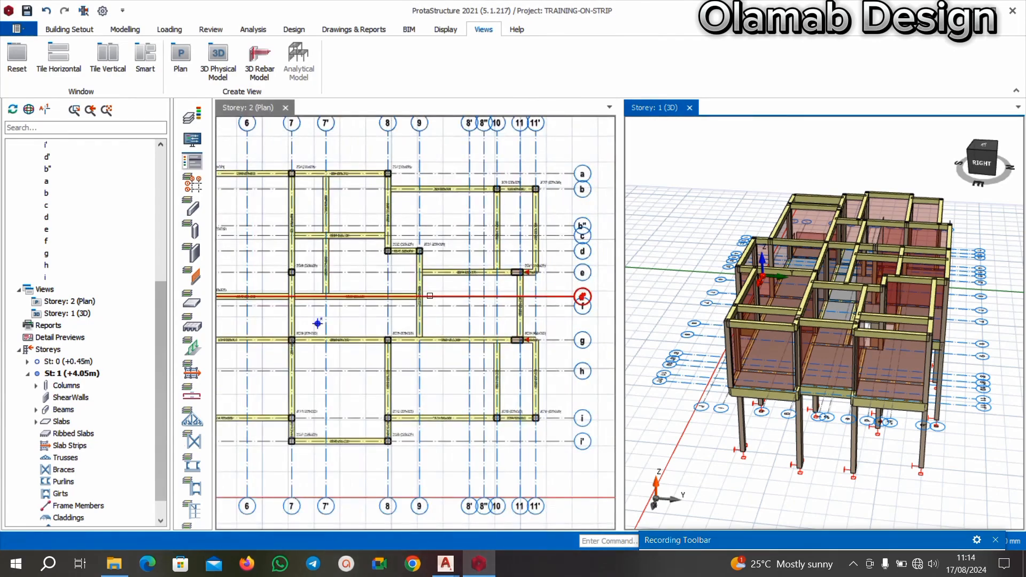
pyautogui.scroll(2, 293, 174)
pyautogui.moveTo(293, 174); pyautogui.dragTo(307, 202, button='middle')
pyautogui.scroll(-3, 393, 242)
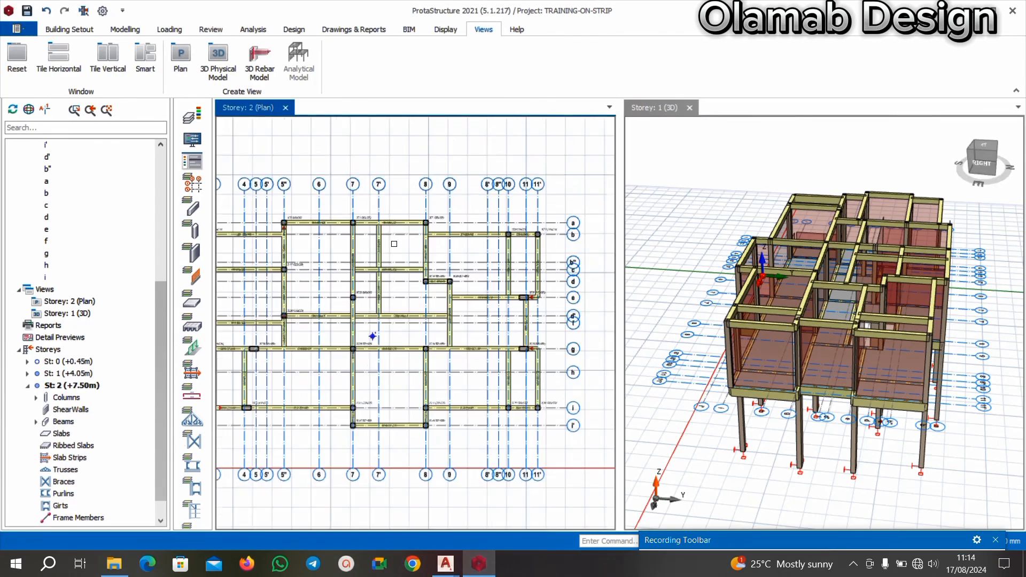
# Examine the Storey 2 framing between axes 5'' and 7 around axis d', then the members near axes 1 to 4.
pyautogui.scroll(-2, 329, 263)
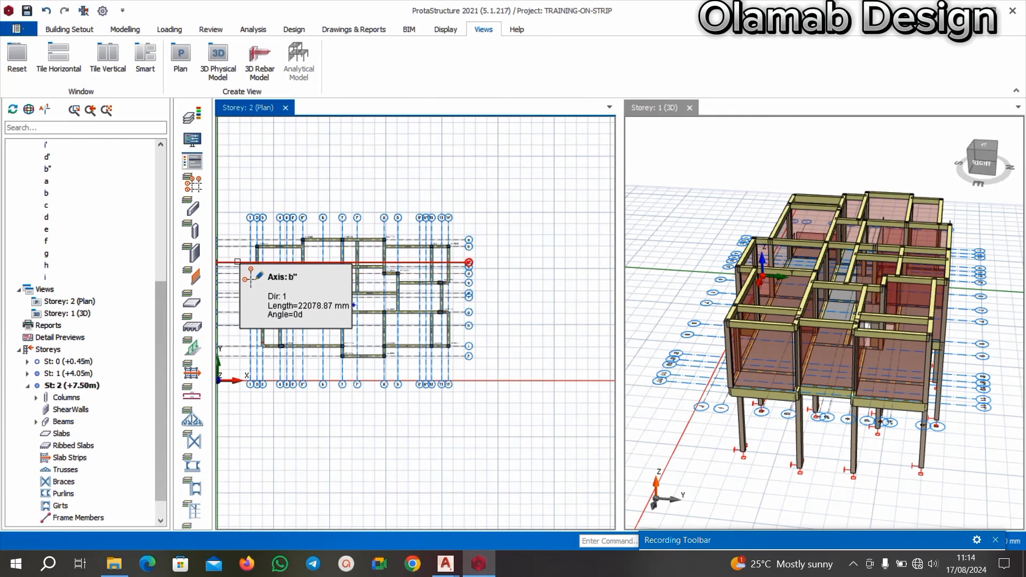
pyautogui.scroll(5, 397, 343)
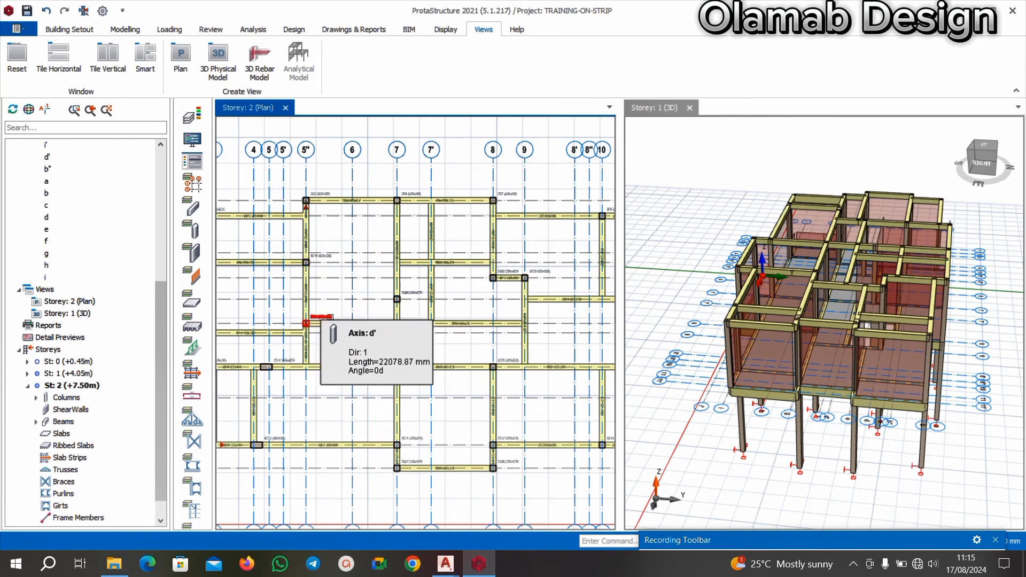
pyautogui.scroll(-3, 410, 328)
pyautogui.scroll(3, 370, 297)
pyautogui.scroll(-3, 345, 312)
pyautogui.scroll(2, 321, 312)
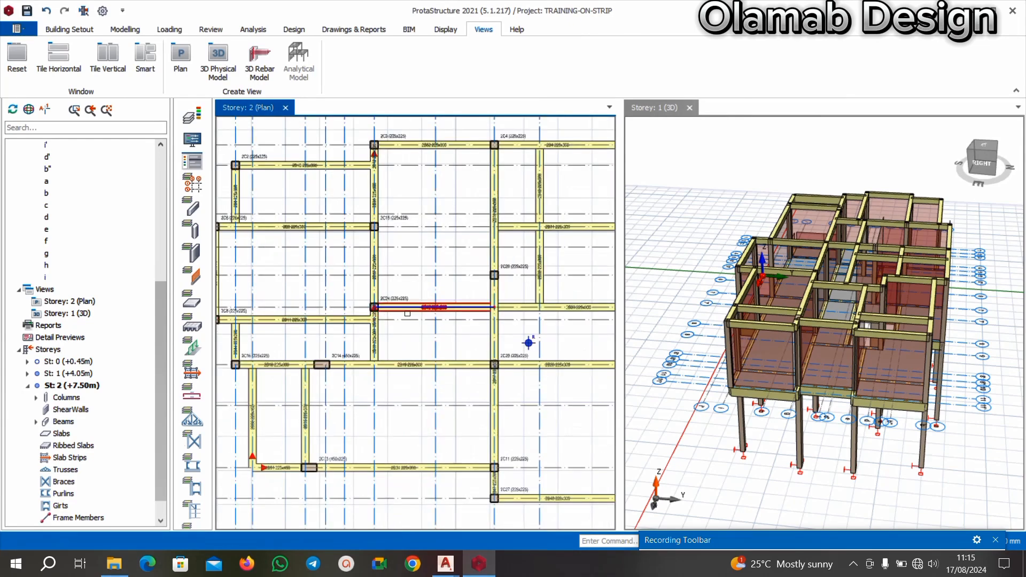
pyautogui.scroll(3, 299, 312)
pyautogui.scroll(-4, 406, 406)
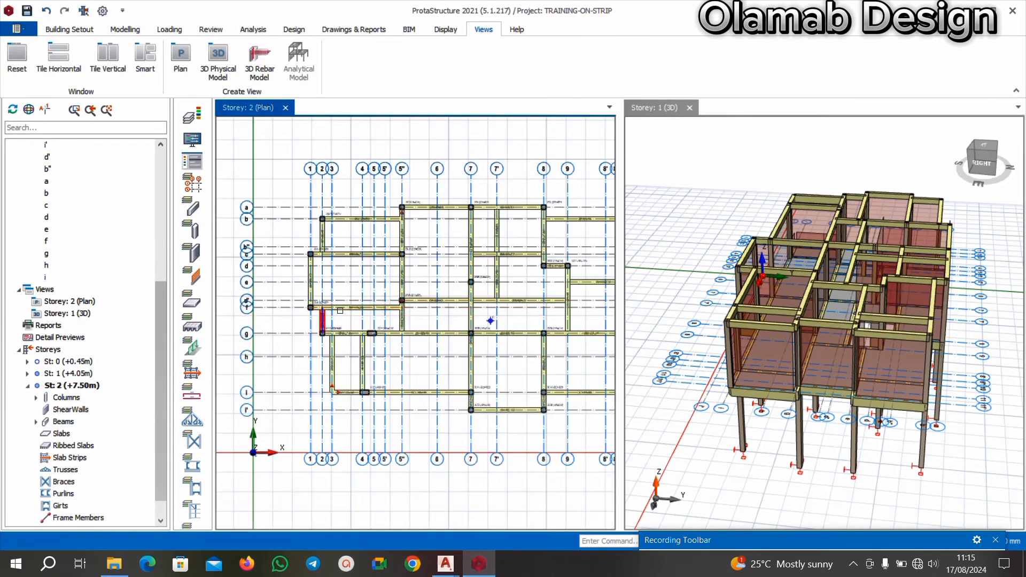
pyautogui.scroll(2, 437, 447)
# Switch to the AutoCAD floor plan and examine the walls and columns along axes d', f and g.
pyautogui.moveTo(457, 561)
pyautogui.click(374, 508)
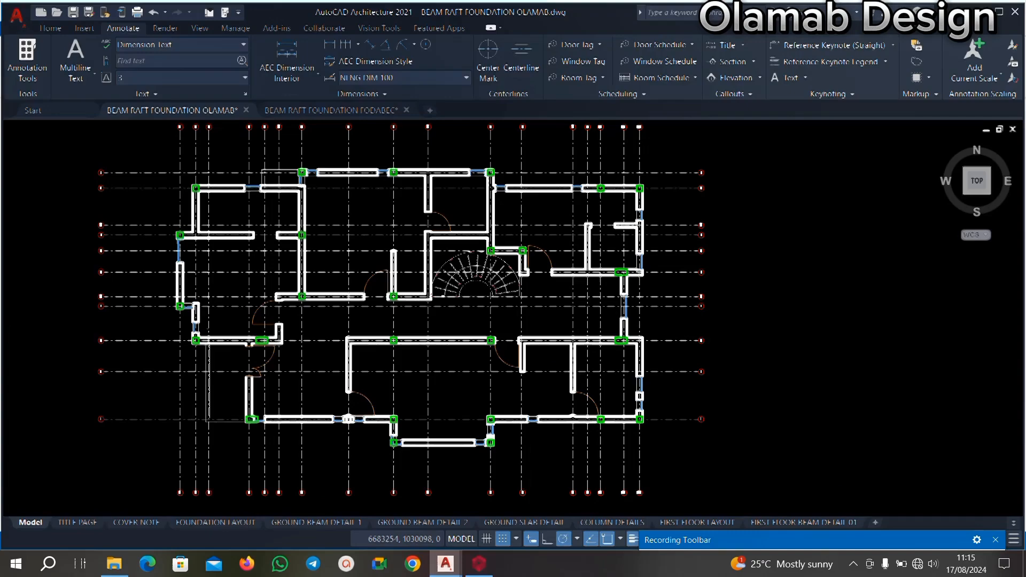
pyautogui.scroll(10, 219, 305)
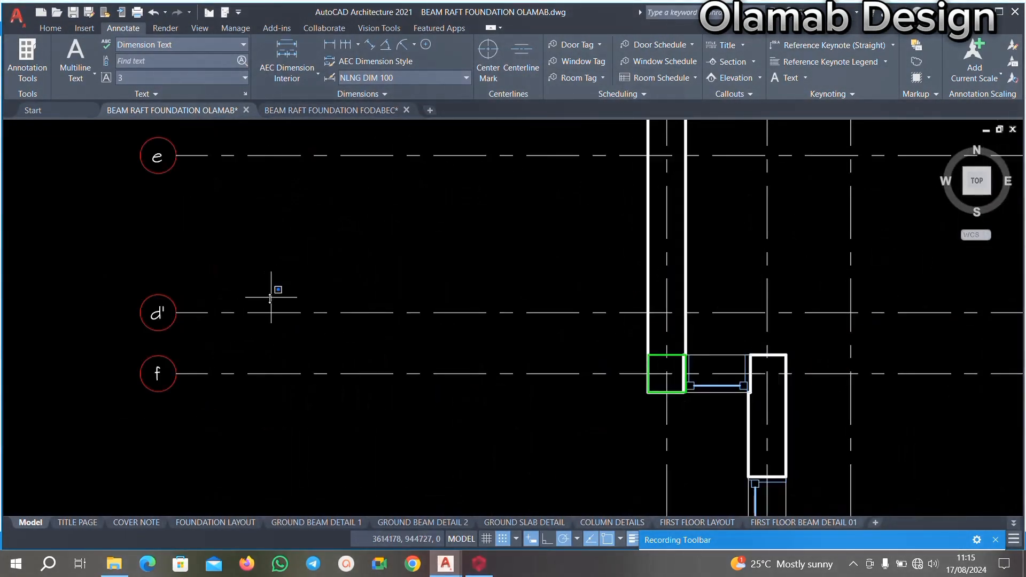
pyautogui.click(271, 297)
pyautogui.click(213, 335)
pyautogui.scroll(-6, 162, 281)
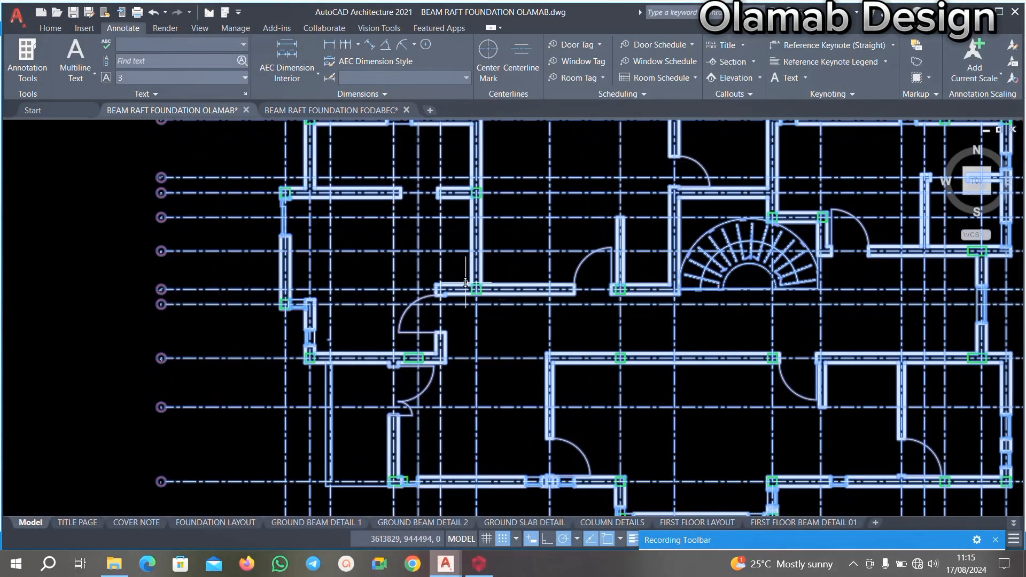
pyautogui.press('Escape')
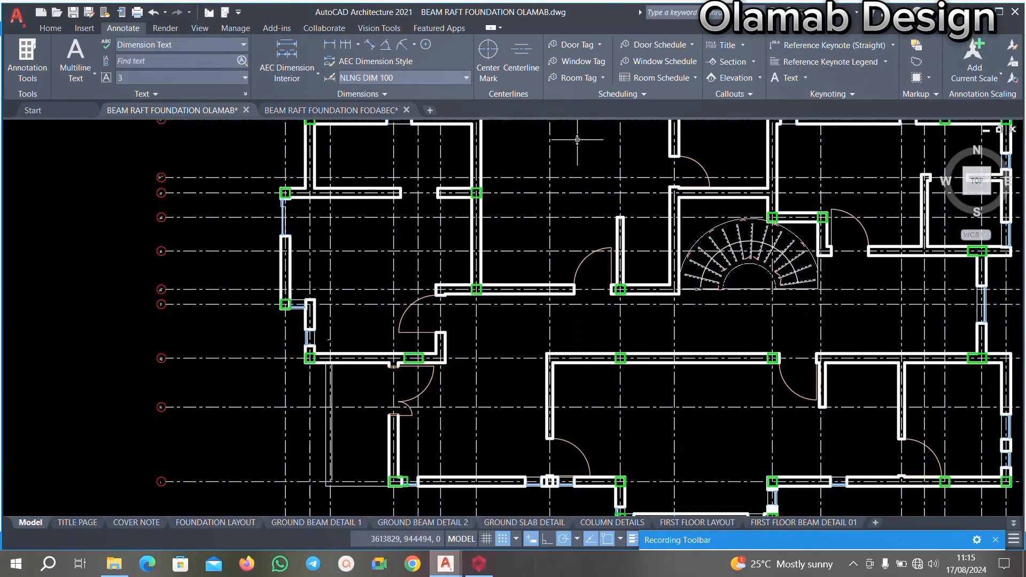
pyautogui.scroll(-3, 578, 140)
pyautogui.scroll(3, 647, 258)
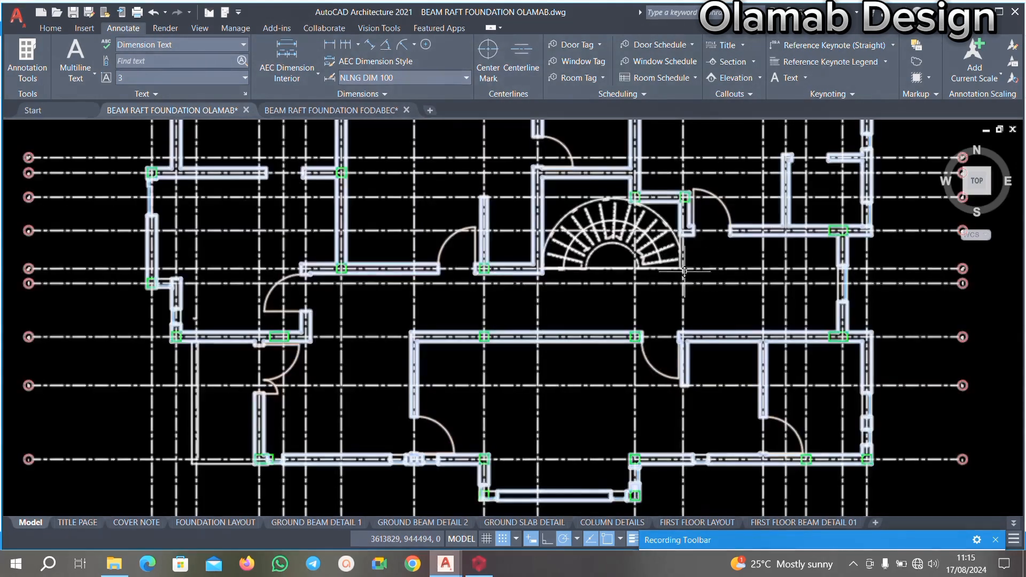
# Return to ProtaStructure and examine the Storey 2 beams around axes 7 to 9 against the floor plan.
pyautogui.click(478, 562)
pyautogui.scroll(-3, 522, 286)
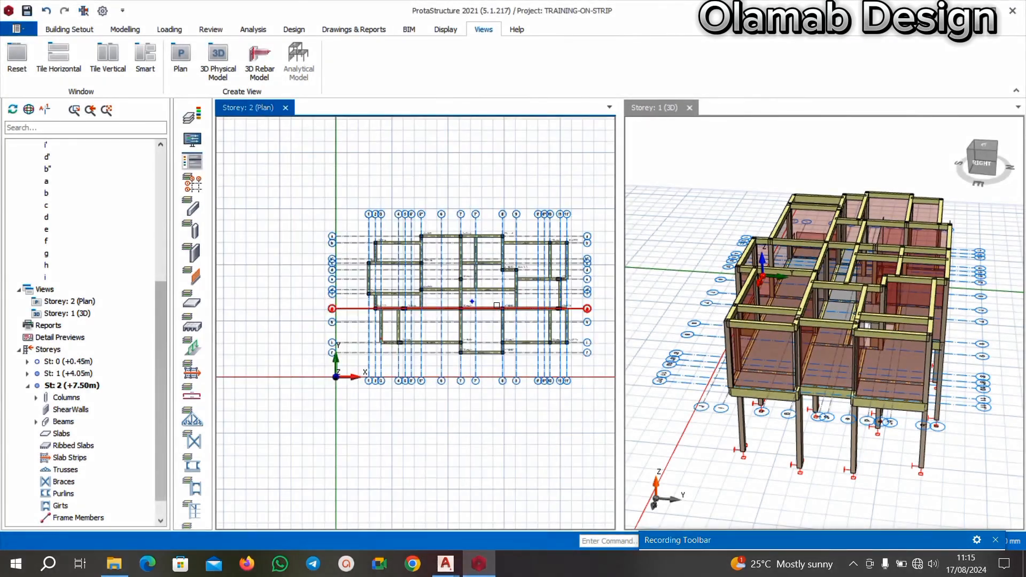
pyautogui.scroll(2, 522, 285)
pyautogui.scroll(-1, 459, 285)
pyautogui.scroll(3, 484, 284)
pyautogui.scroll(-2, 438, 314)
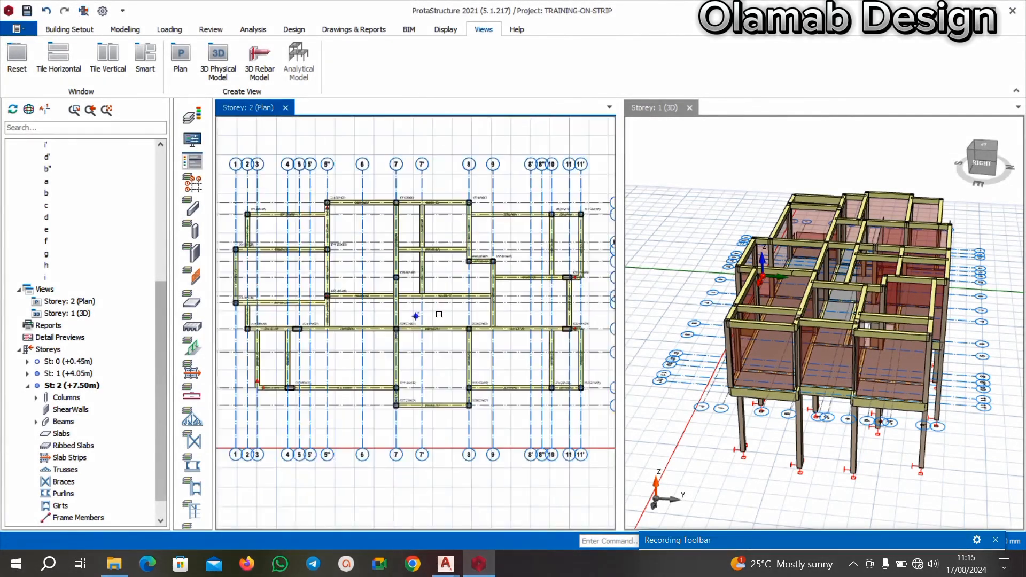
pyautogui.scroll(3, 460, 289)
pyautogui.scroll(-3, 442, 301)
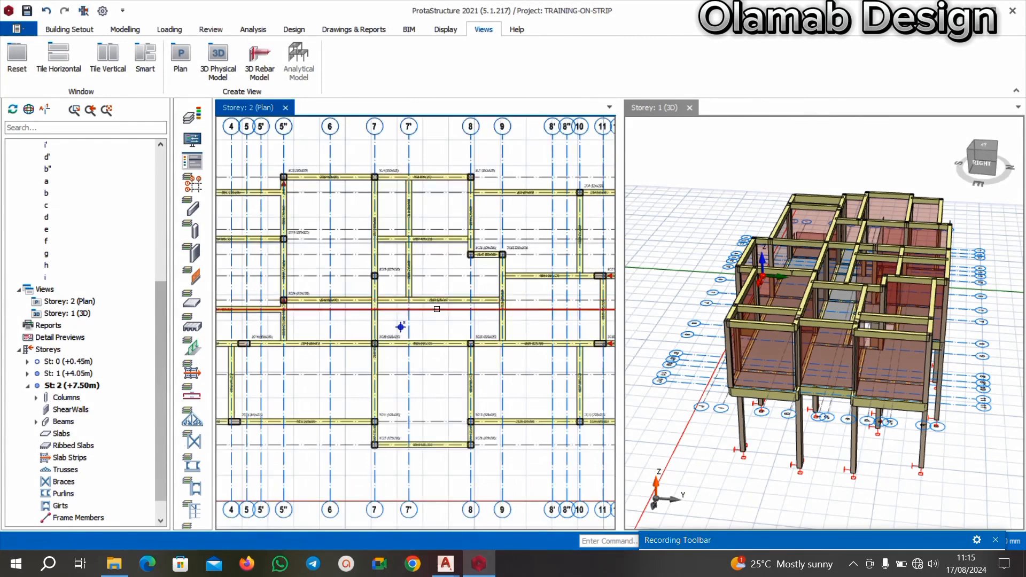
pyautogui.scroll(2, 444, 304)
pyautogui.scroll(-2, 446, 307)
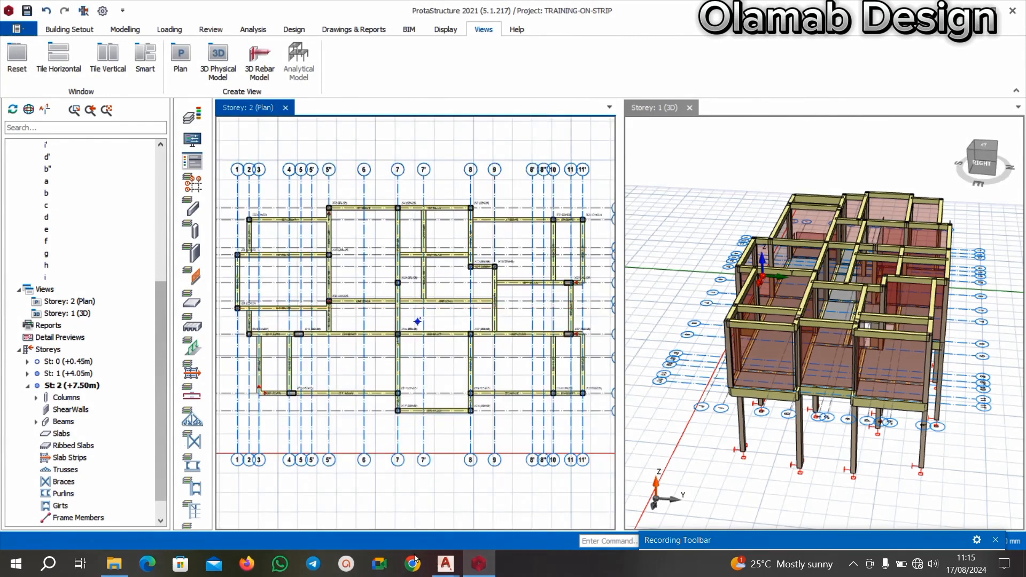
# Switch to the AutoCAD floor plan and examine the staircase area and the walls between axes 7 and 9.
pyautogui.moveTo(439, 567)
pyautogui.click(404, 500)
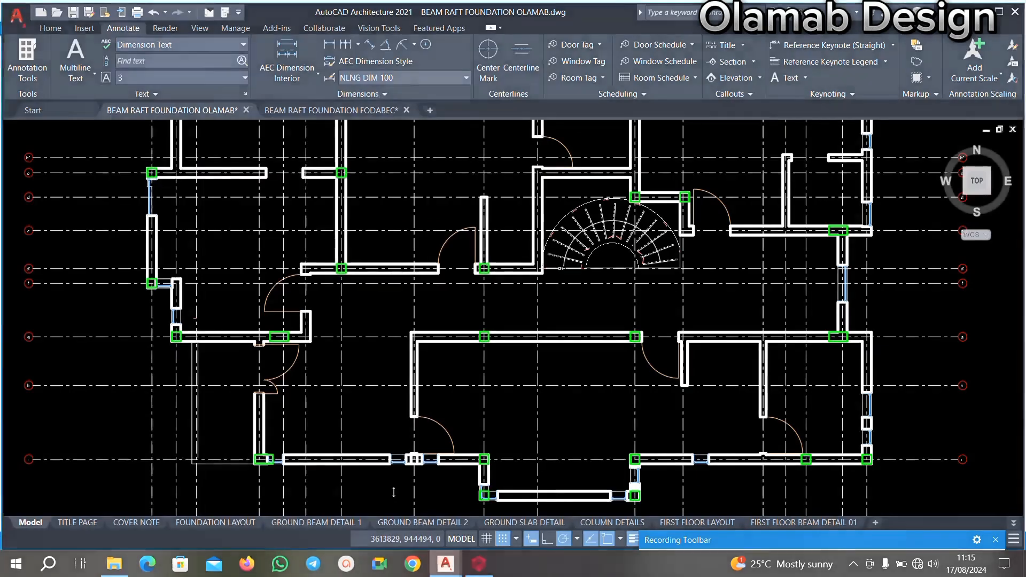
pyautogui.scroll(4, 505, 277)
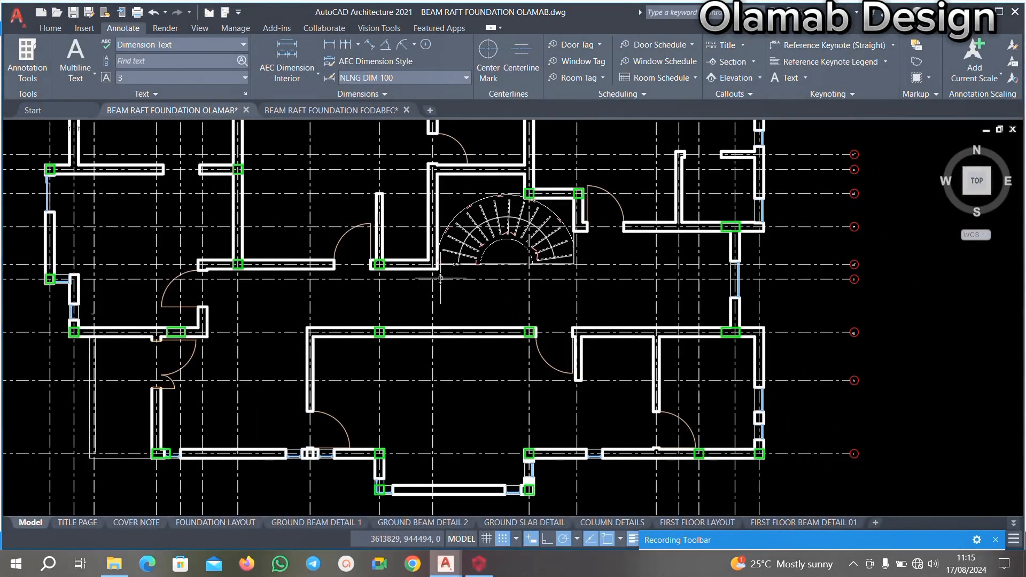
pyautogui.scroll(-2, 441, 286)
pyautogui.moveTo(441, 298); pyautogui.dragTo(442, 327, button='middle')
pyautogui.scroll(4, 443, 129)
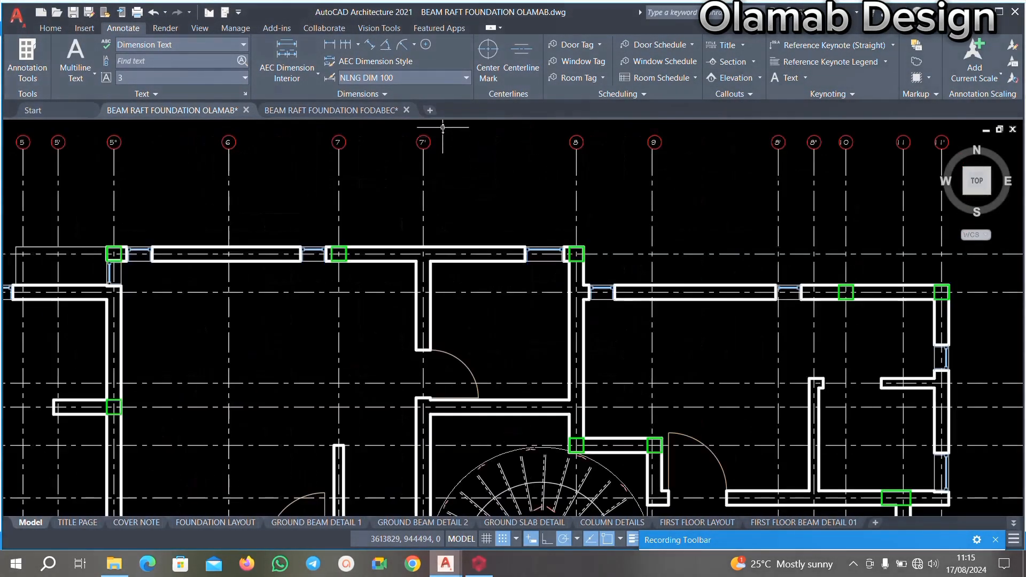
pyautogui.scroll(-2, 419, 277)
# Return to ProtaStructure and delete the 225x300 beam 2B33 along axis d' between axes 7 and 9.
pyautogui.hotkey('alt', 'Tab')
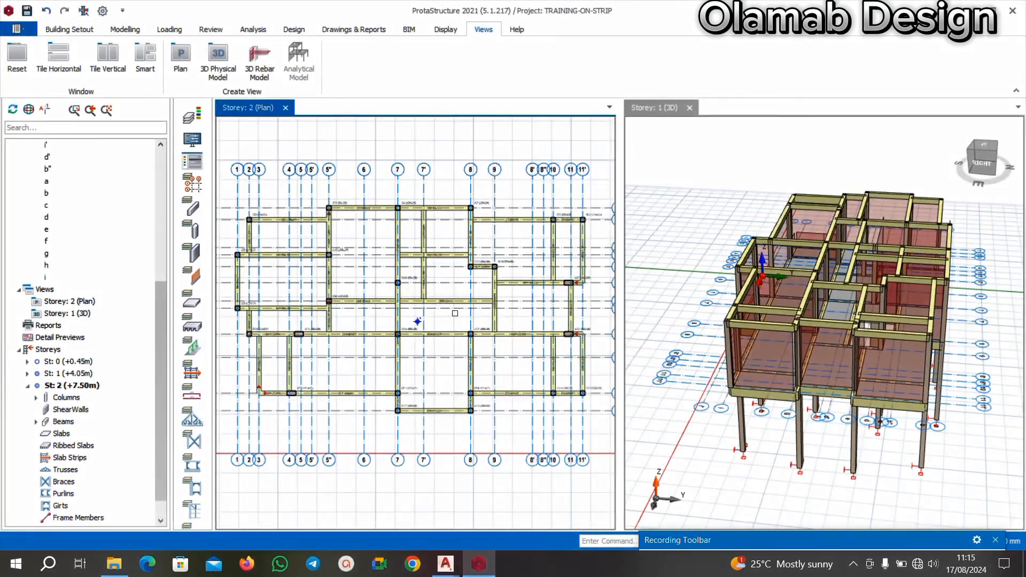
pyautogui.scroll(-1, 420, 181)
pyautogui.scroll(1, 427, 346)
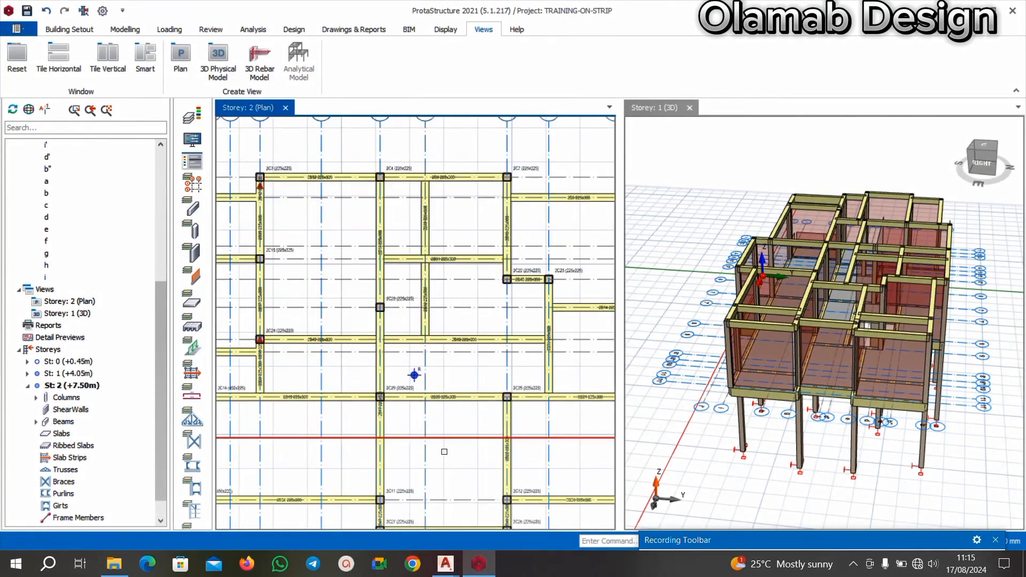
pyautogui.scroll(-1, 403, 337)
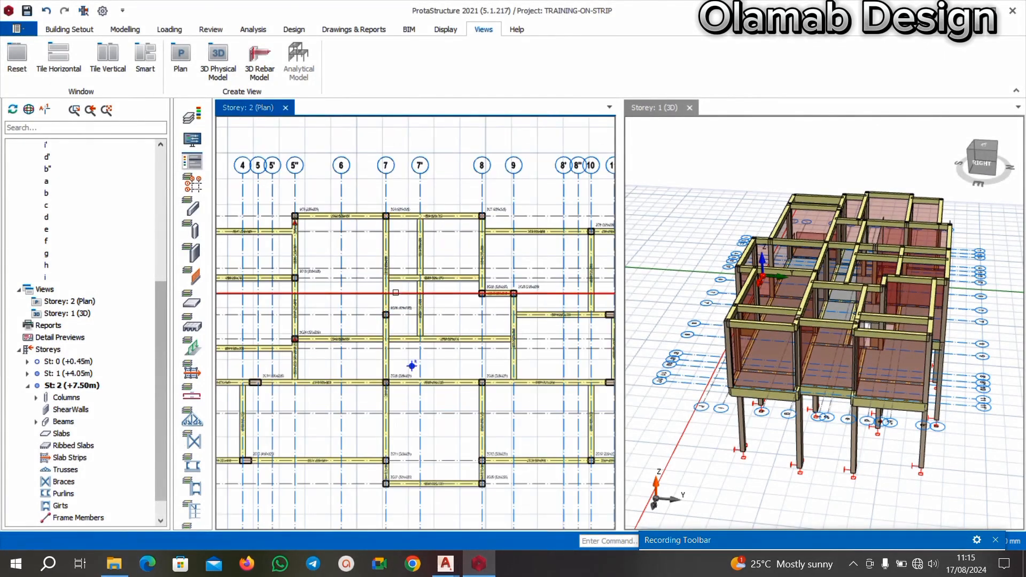
pyautogui.scroll(3, 407, 365)
pyautogui.scroll(3, 454, 338)
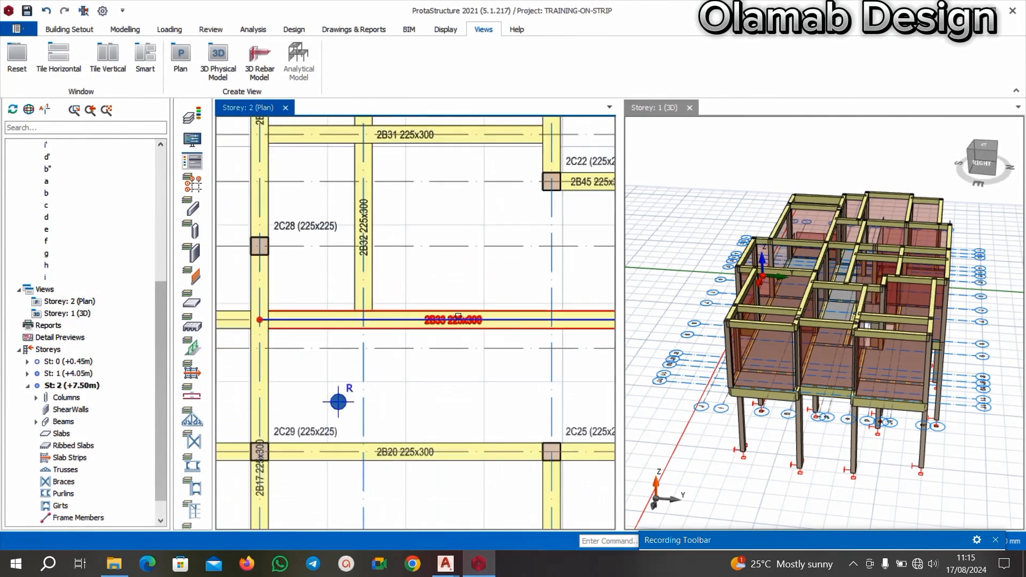
pyautogui.click(413, 340)
pyautogui.scroll(-1, 429, 392)
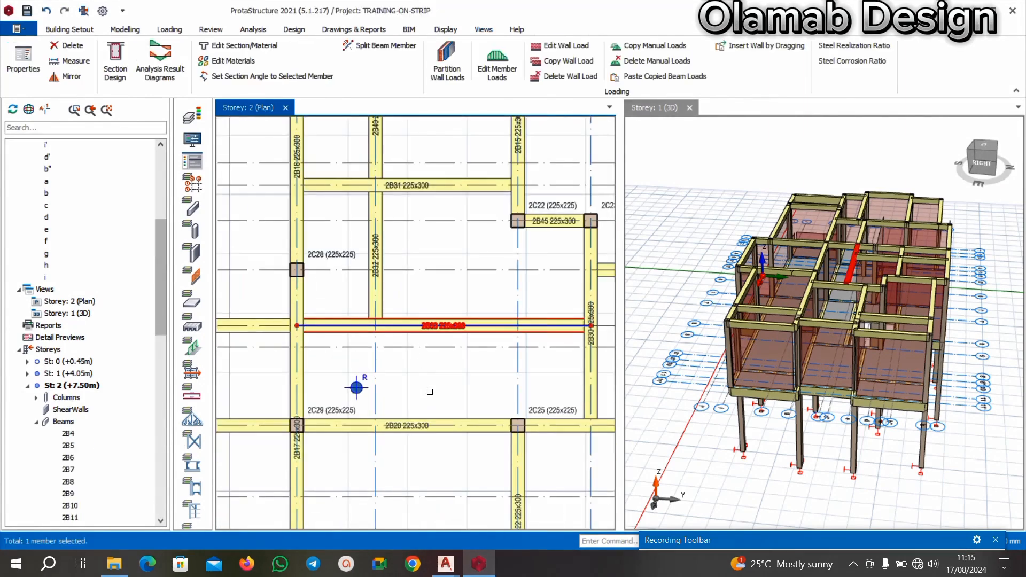
pyautogui.press('Delete')
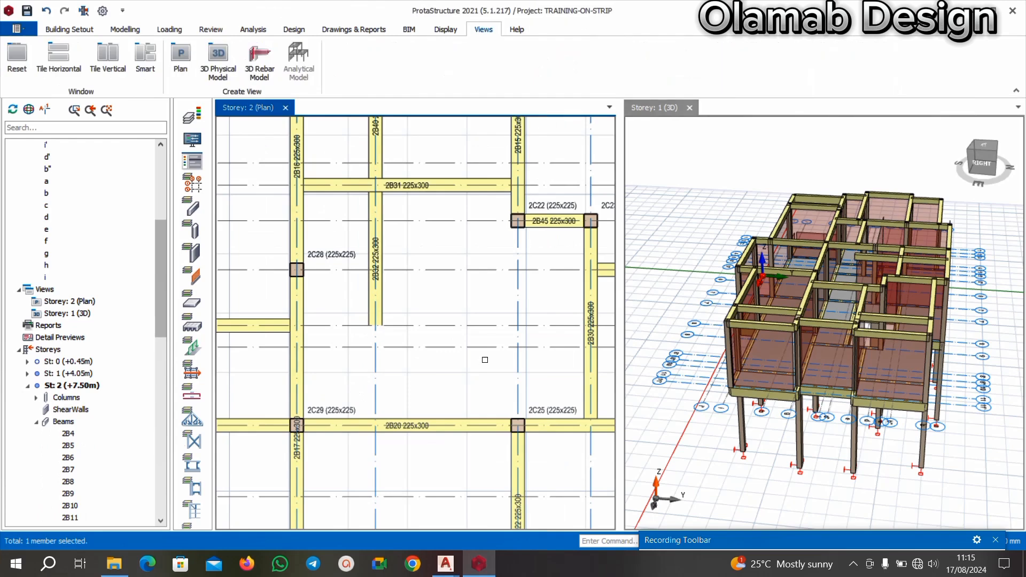
# Switch to AutoCAD and examine the staircase opening and surrounding walls near axes 7' to 9 in the floor plan.
pyautogui.scroll(-2, 474, 353)
pyautogui.scroll(-2, 420, 337)
pyautogui.scroll(1, 416, 317)
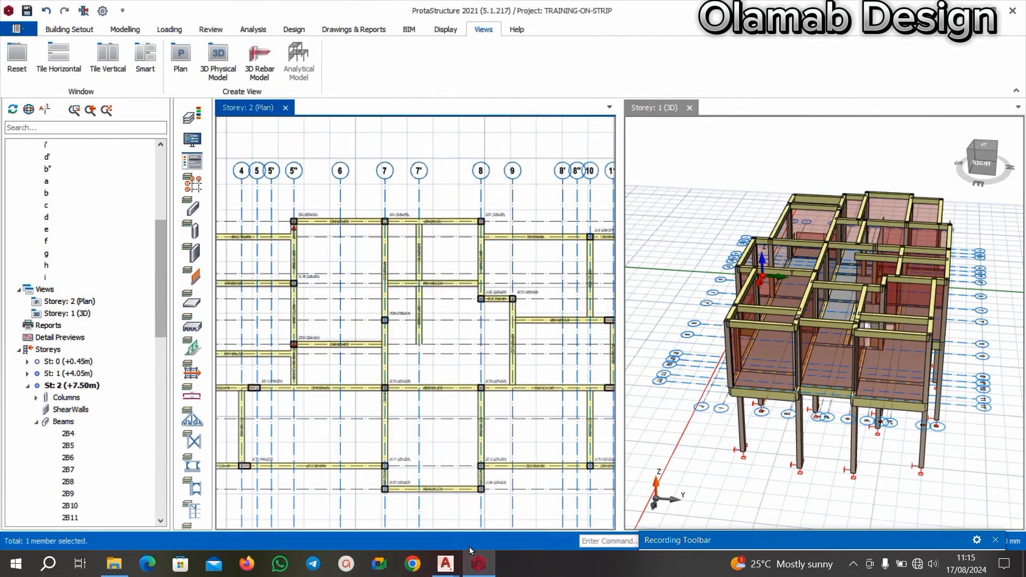
pyautogui.moveTo(446, 562)
pyautogui.click(374, 502)
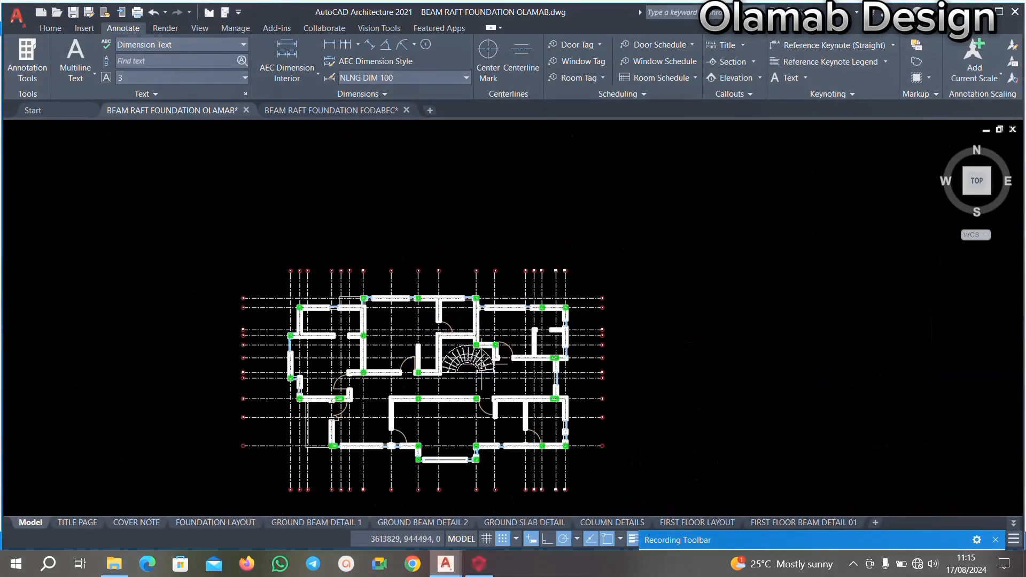
pyautogui.scroll(4, 489, 380)
pyautogui.scroll(-2, 350, 383)
pyautogui.scroll(2, 357, 382)
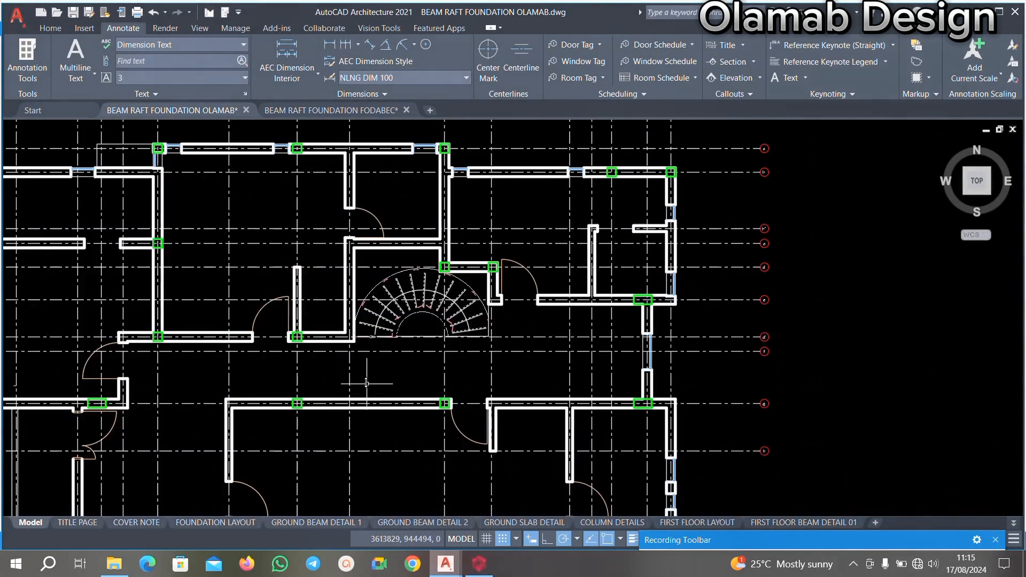
pyautogui.scroll(-2, 368, 383)
pyautogui.scroll(4, 323, 205)
pyautogui.scroll(-4, 394, 191)
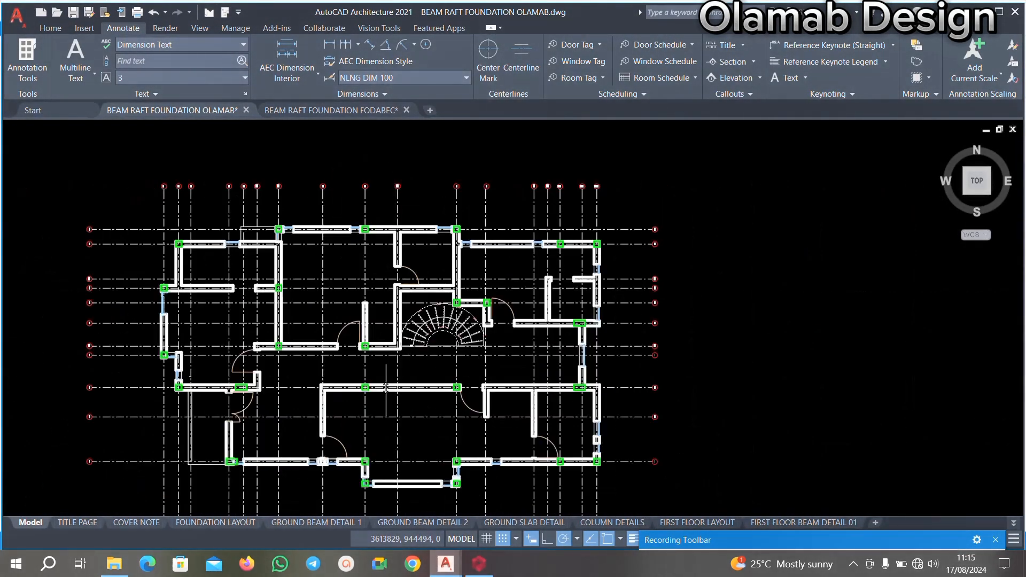
pyautogui.scroll(4, 387, 384)
# Return to ProtaStructure and delete the Storey 2 beam along axis 7' between axes c and d'.
pyautogui.click(479, 563)
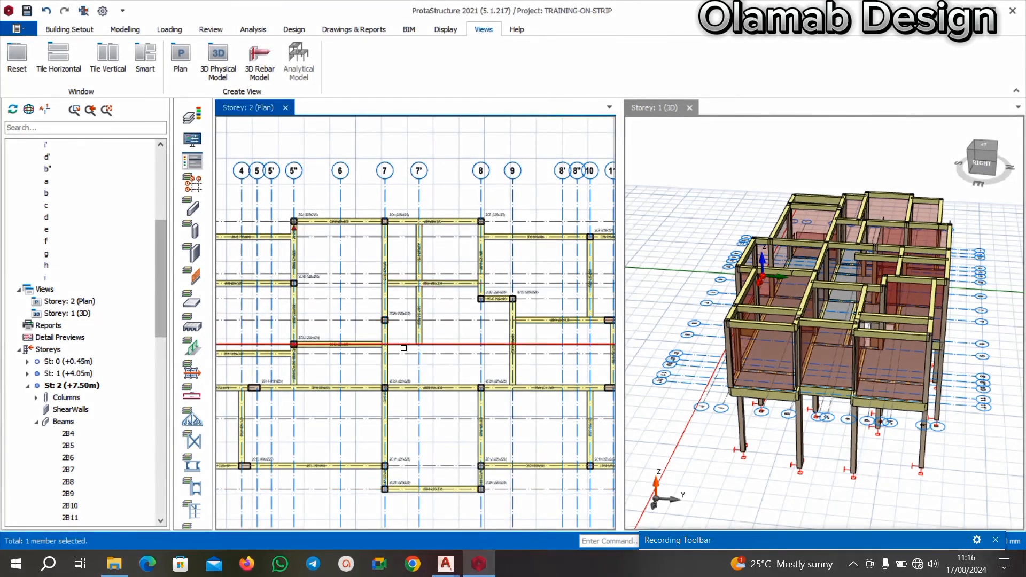
pyautogui.scroll(2, 417, 344)
pyautogui.scroll(-2, 422, 350)
pyautogui.scroll(1, 427, 359)
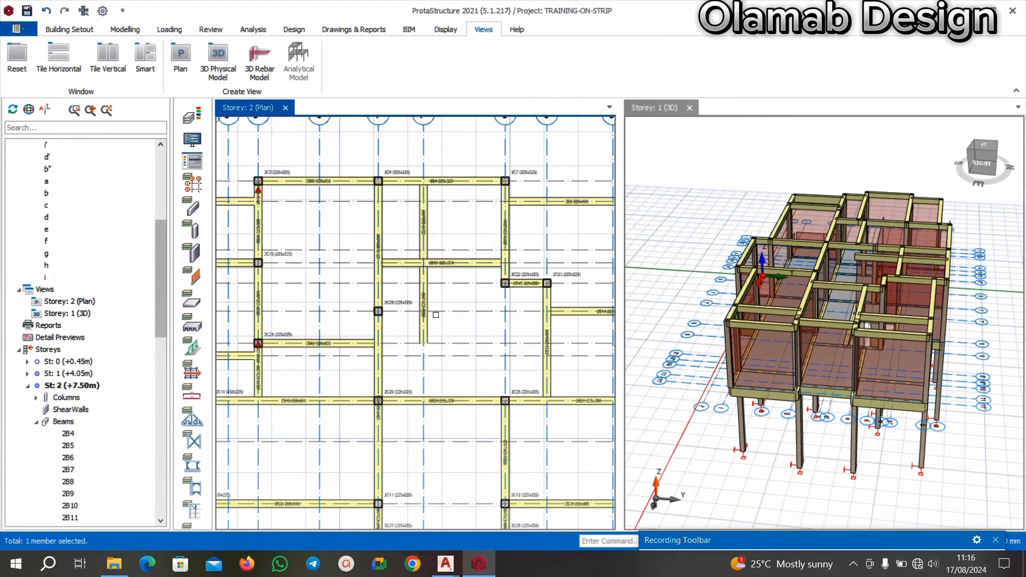
pyautogui.scroll(2, 447, 305)
pyautogui.scroll(-2, 422, 349)
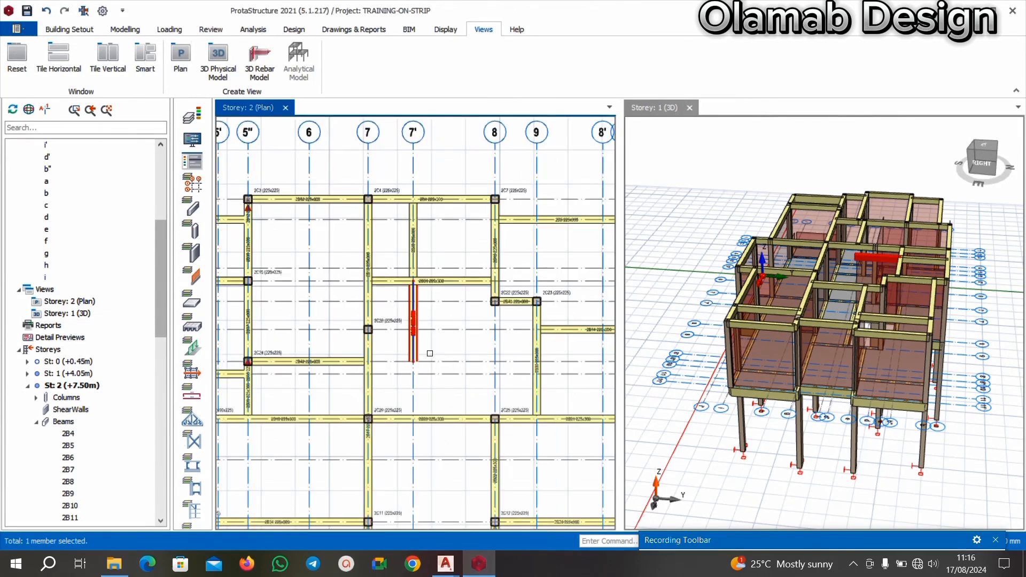
pyautogui.press('Escape')
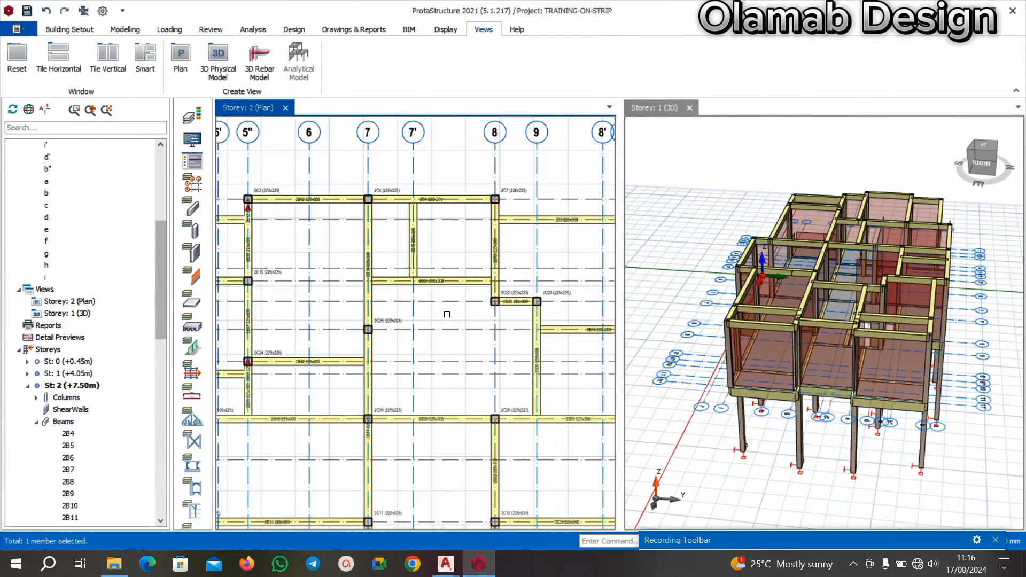
# Switch to the AutoCAD floor plan and examine the walls around the staircase and the lettered axes beside them.
pyautogui.moveTo(445, 564)
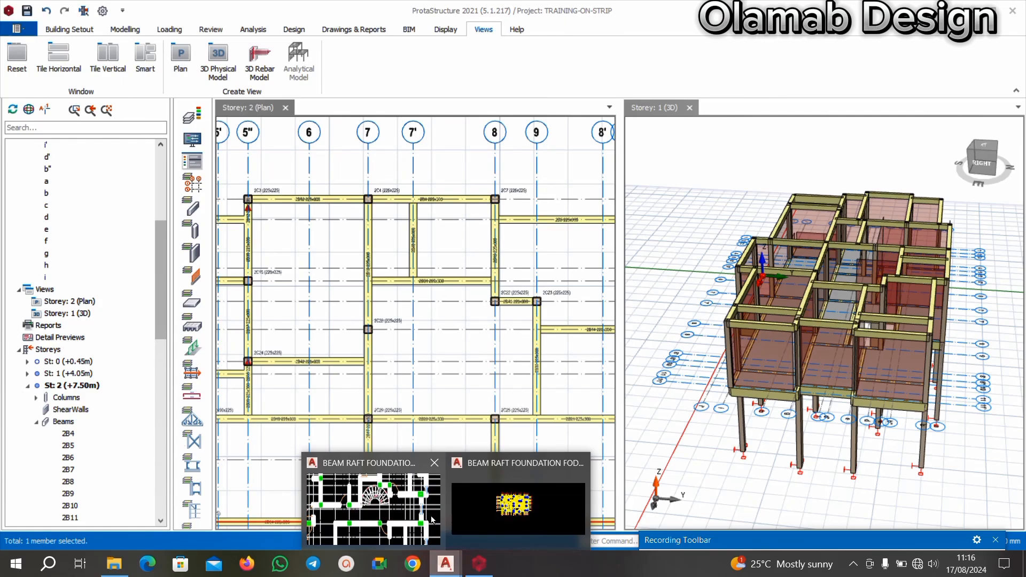
pyautogui.click(371, 497)
pyautogui.scroll(-4, 454, 342)
pyautogui.scroll(4, 454, 342)
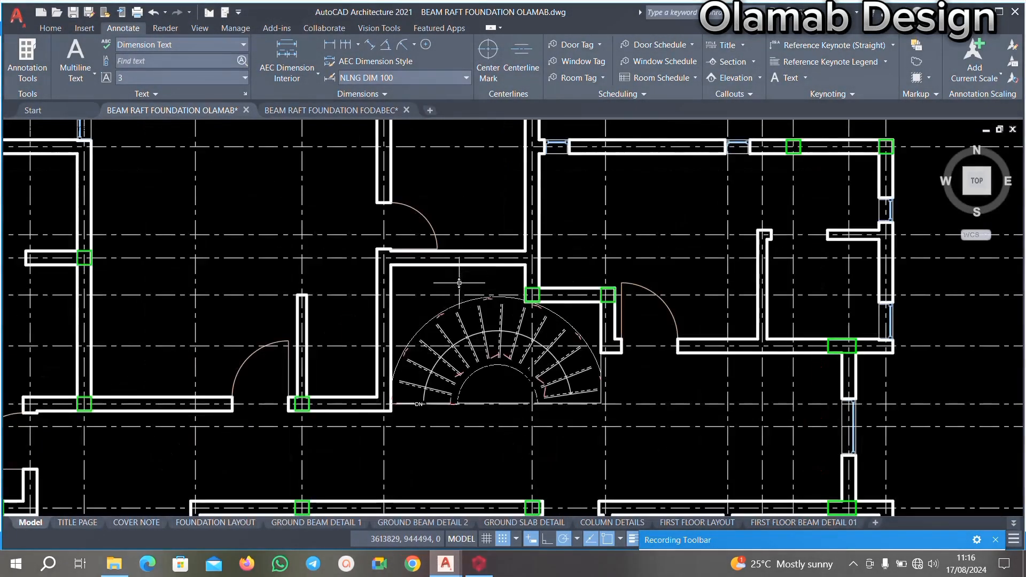
pyautogui.moveTo(451, 310); pyautogui.dragTo(440, 361, button='middle')
pyautogui.scroll(2, 448, 273)
pyautogui.scroll(-2, 473, 316)
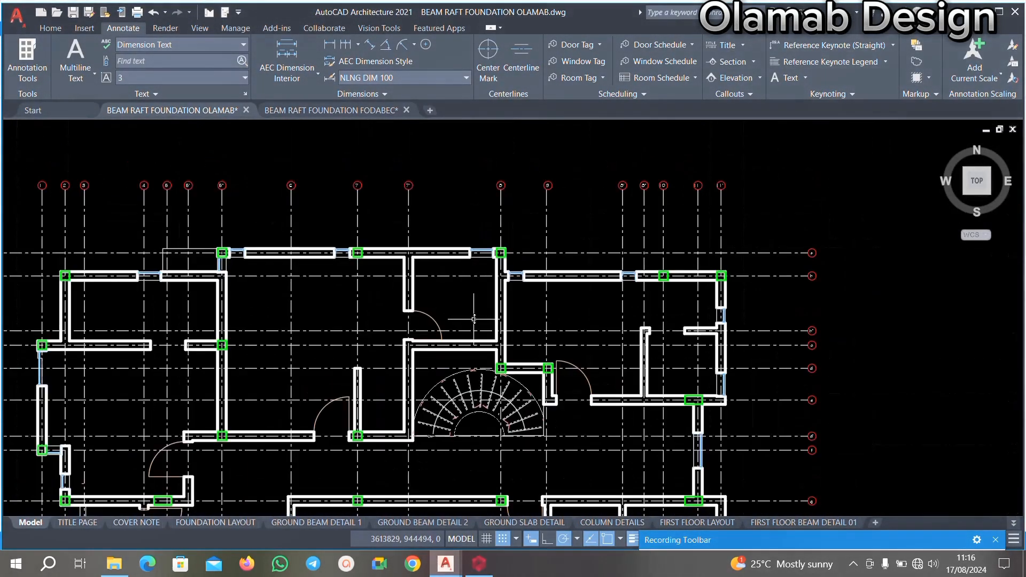
pyautogui.hotkey('ctrl', 'a')
pyautogui.press('Escape')
pyautogui.scroll(6, 711, 329)
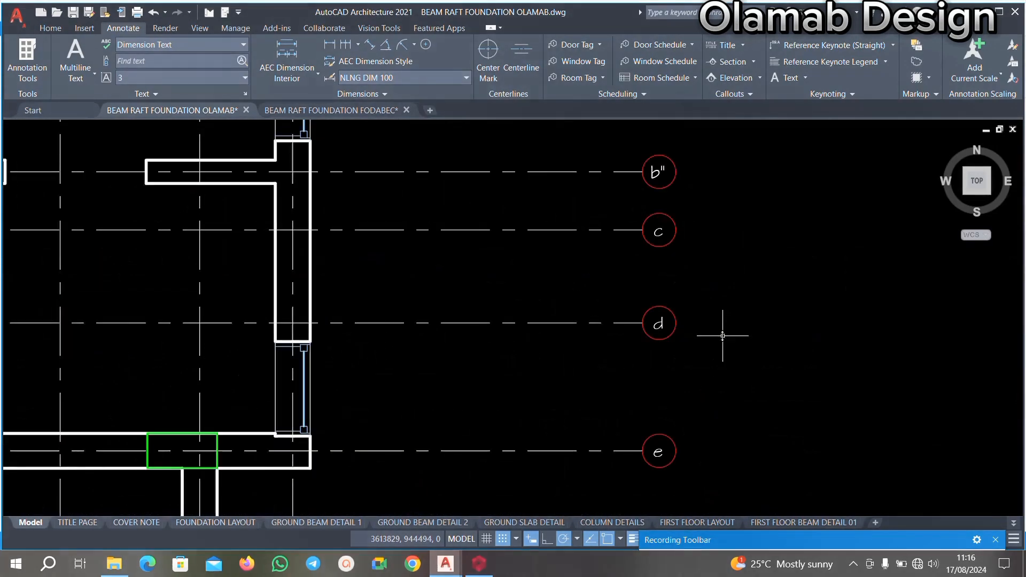
pyautogui.scroll(-4, 698, 325)
pyautogui.scroll(2, 313, 306)
pyautogui.moveTo(305, 278); pyautogui.dragTo(319, 346, button='middle')
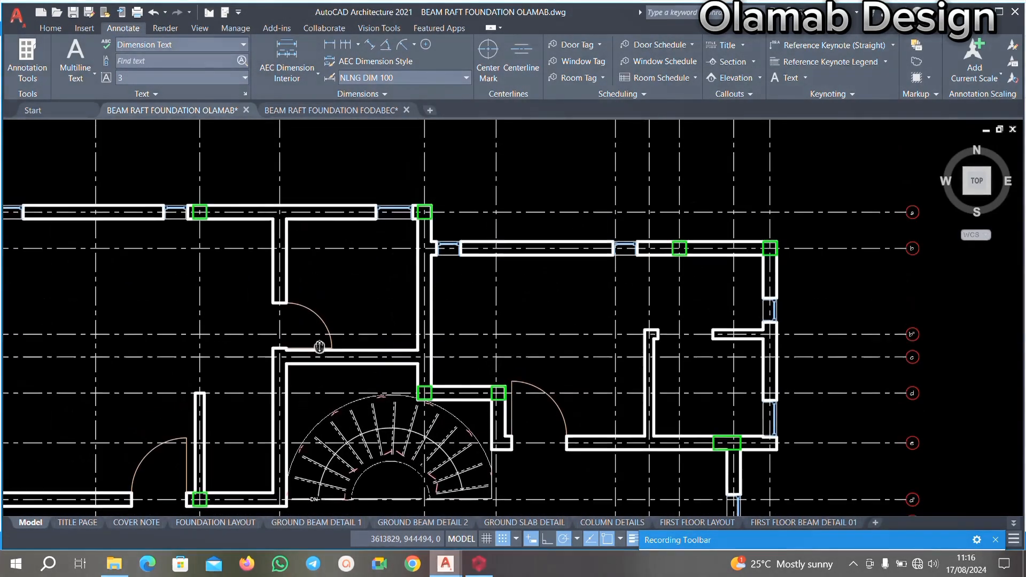
pyautogui.scroll(-4, 317, 314)
pyautogui.scroll(4, 309, 230)
pyautogui.scroll(-5, 309, 229)
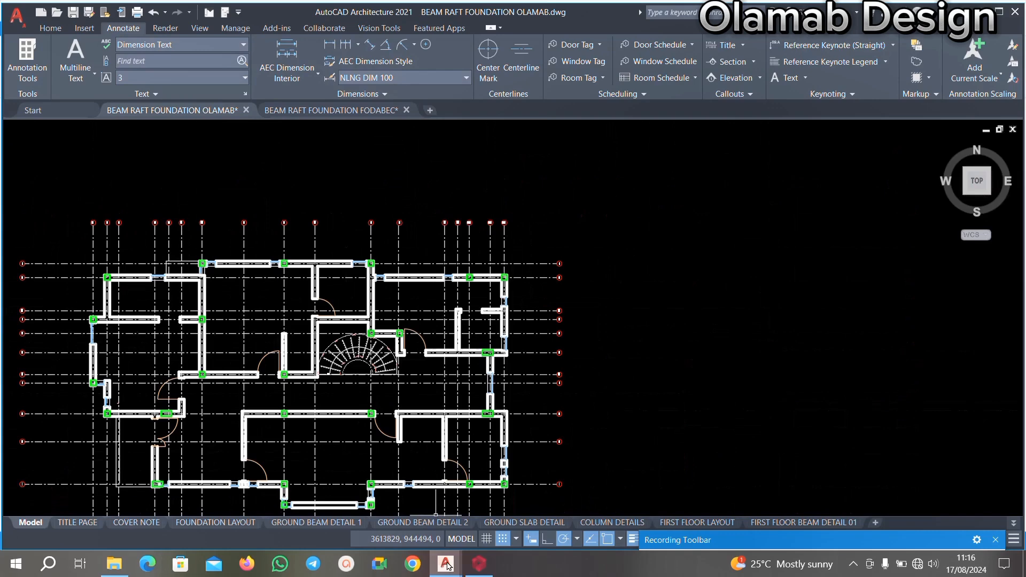
# Return to ProtaStructure and open the properties of beam 2B45 on axis d between axes 8 and 9.
pyautogui.click(484, 565)
pyautogui.scroll(-4, 448, 343)
pyautogui.scroll(2, 438, 299)
pyautogui.scroll(-2, 409, 306)
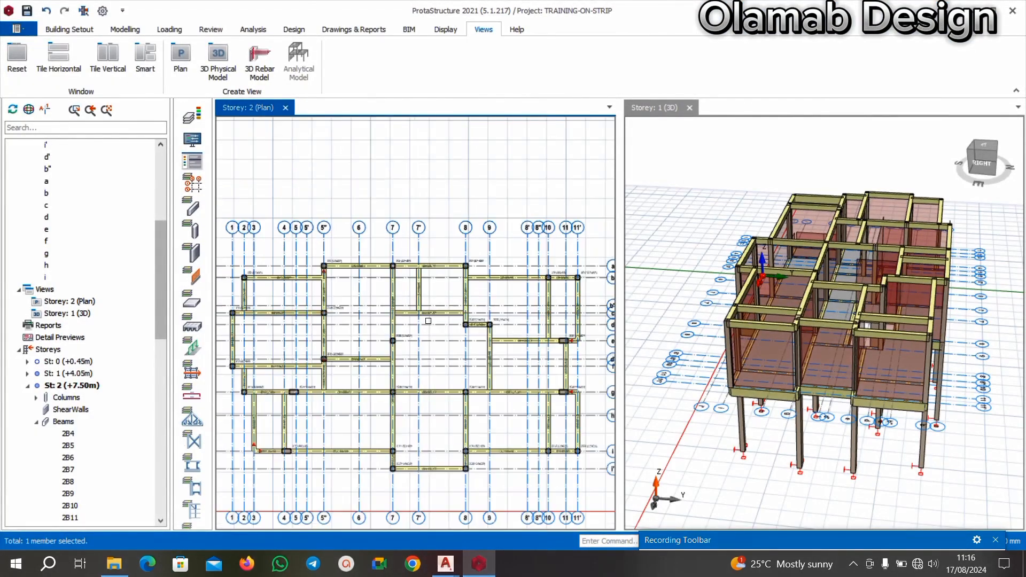
pyautogui.scroll(4, 556, 315)
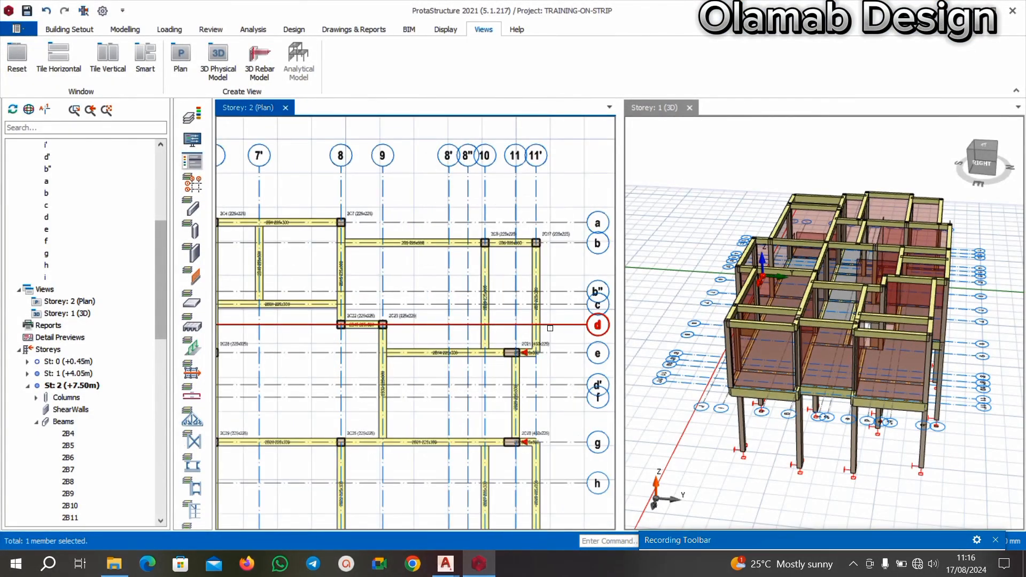
pyautogui.scroll(3, 359, 324)
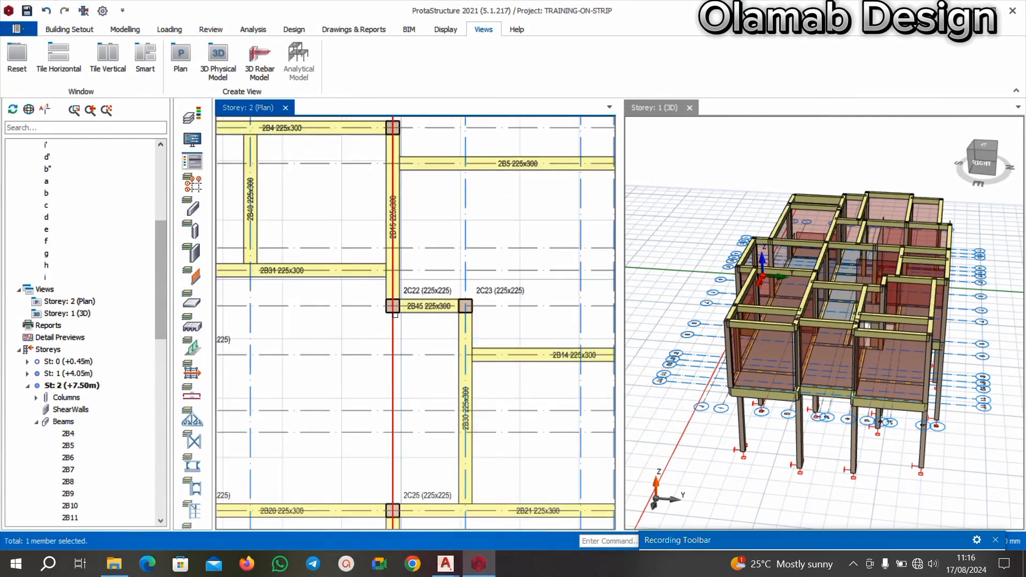
pyautogui.rightClick(424, 311)
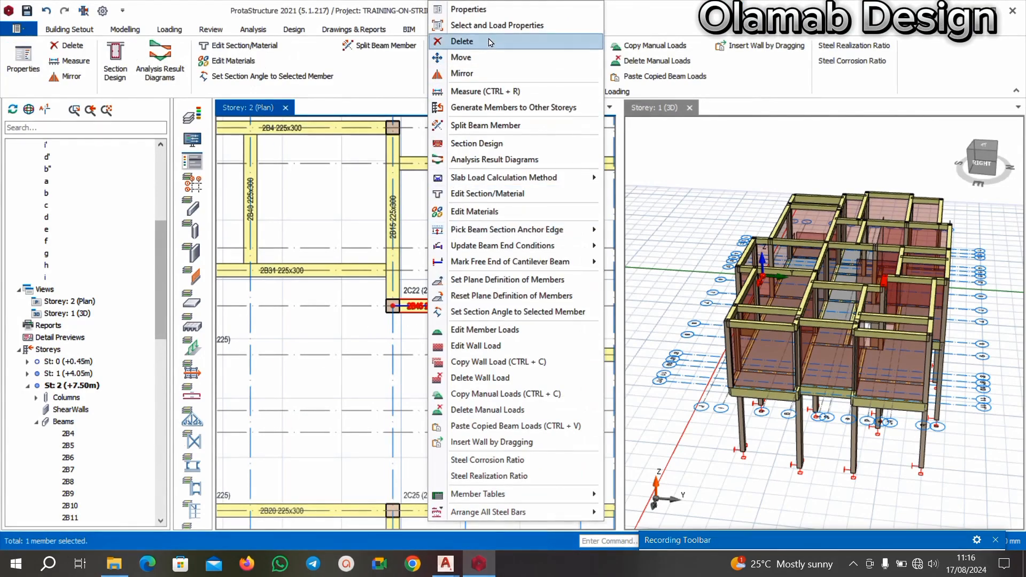
pyautogui.click(468, 9)
pyautogui.scroll(-4, 467, 291)
pyautogui.scroll(2, 467, 292)
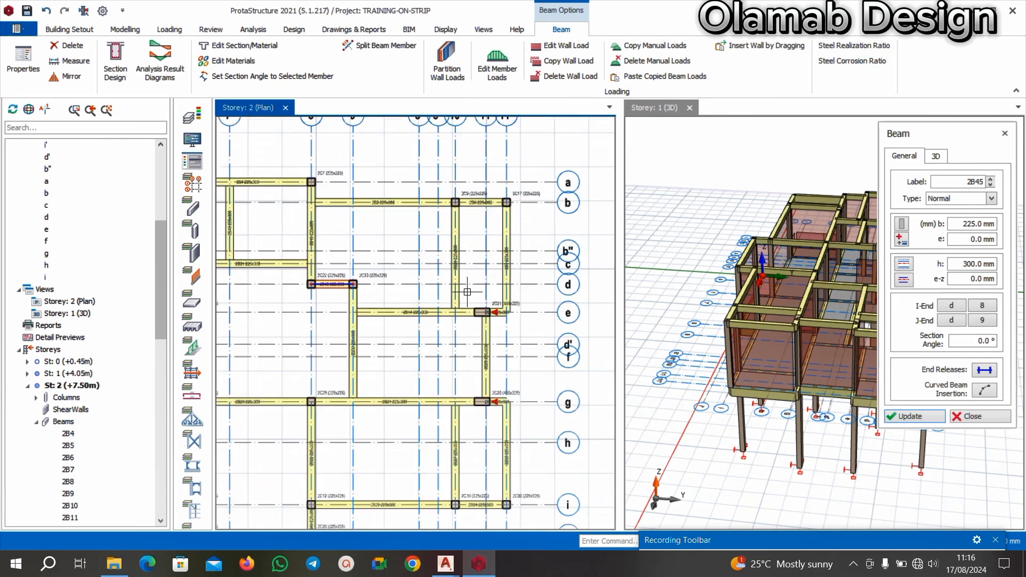
pyautogui.scroll(-3, 495, 286)
pyautogui.scroll(3, 481, 288)
pyautogui.scroll(-1, 453, 294)
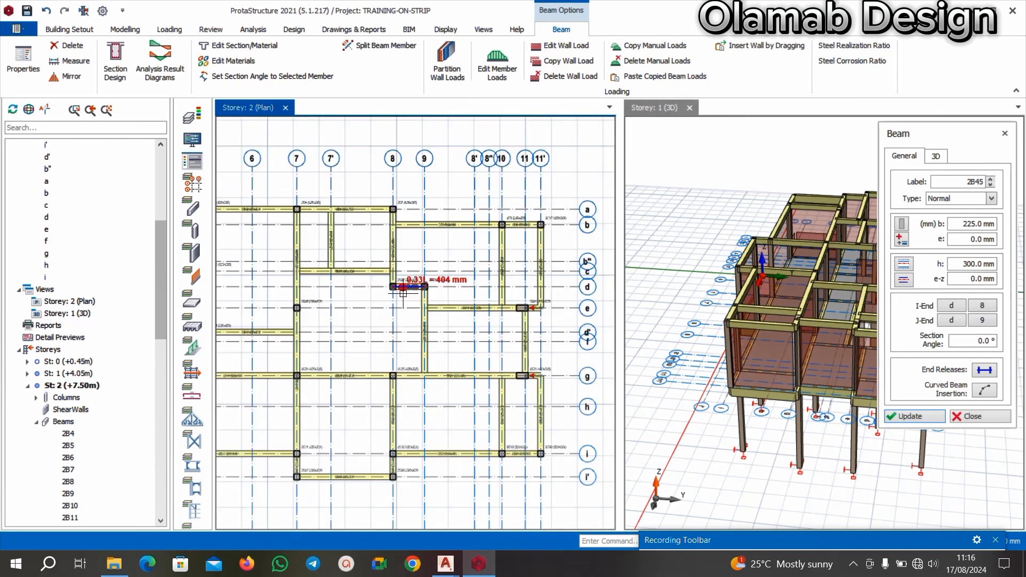
pyautogui.scroll(1, 379, 290)
pyautogui.scroll(-1, 370, 290)
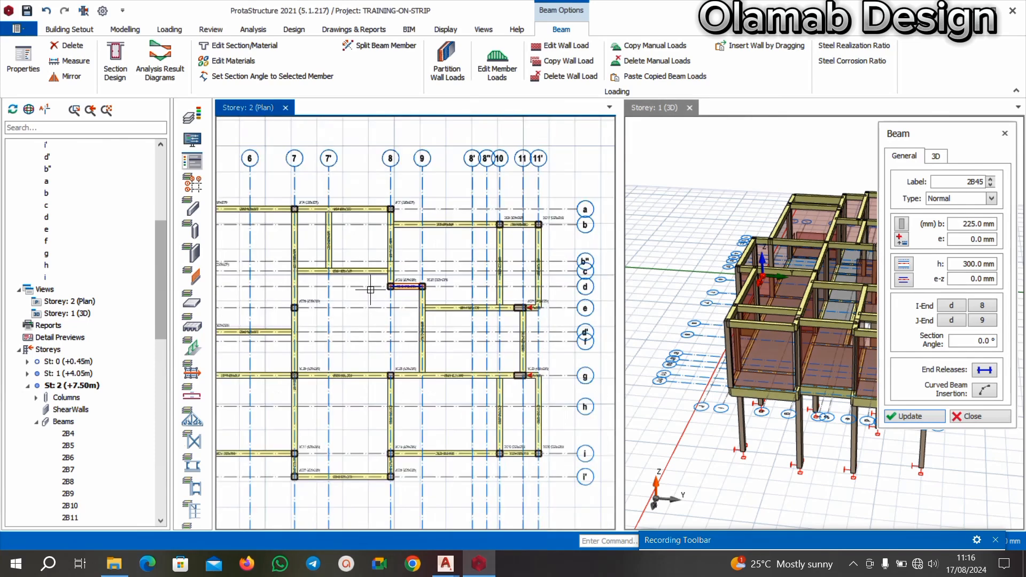
# Switch to the AutoCAD floor plan and examine the walls from the staircase across to axis 11'.
pyautogui.moveTo(439, 560)
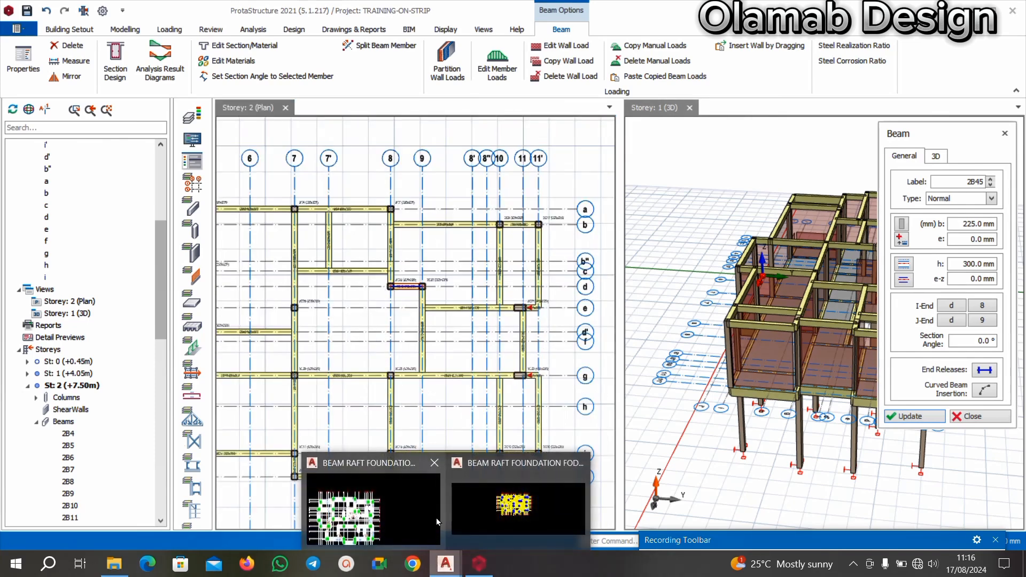
pyautogui.click(394, 524)
pyautogui.scroll(3, 408, 328)
pyautogui.scroll(-2, 486, 367)
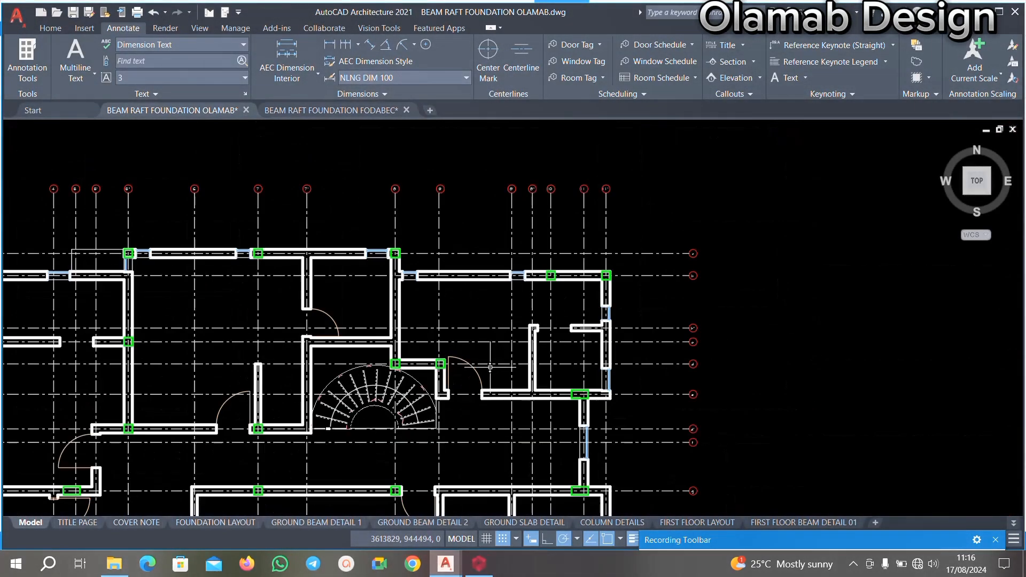
pyautogui.scroll(2, 711, 335)
pyautogui.scroll(-4, 667, 330)
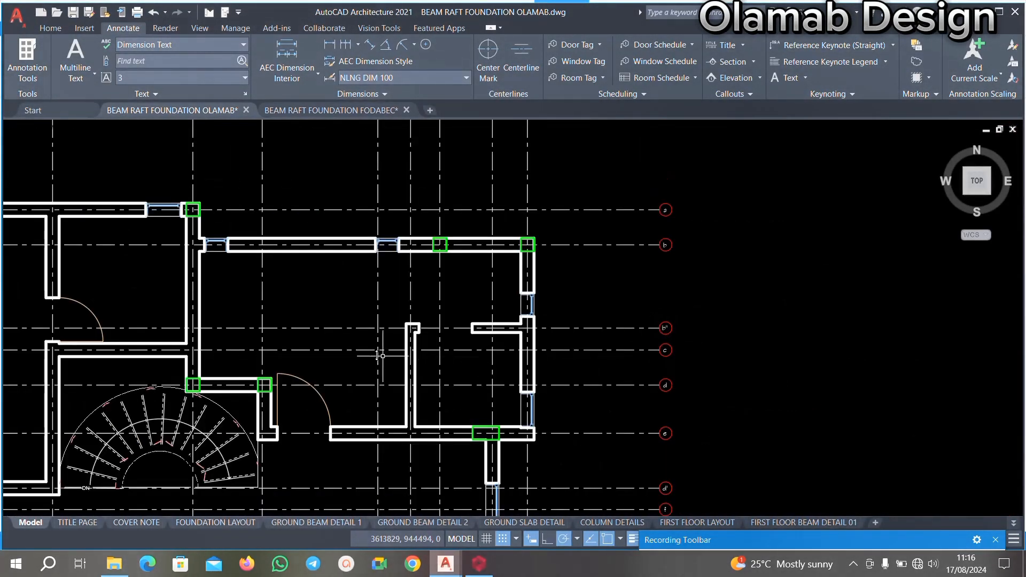
pyautogui.scroll(2, 435, 343)
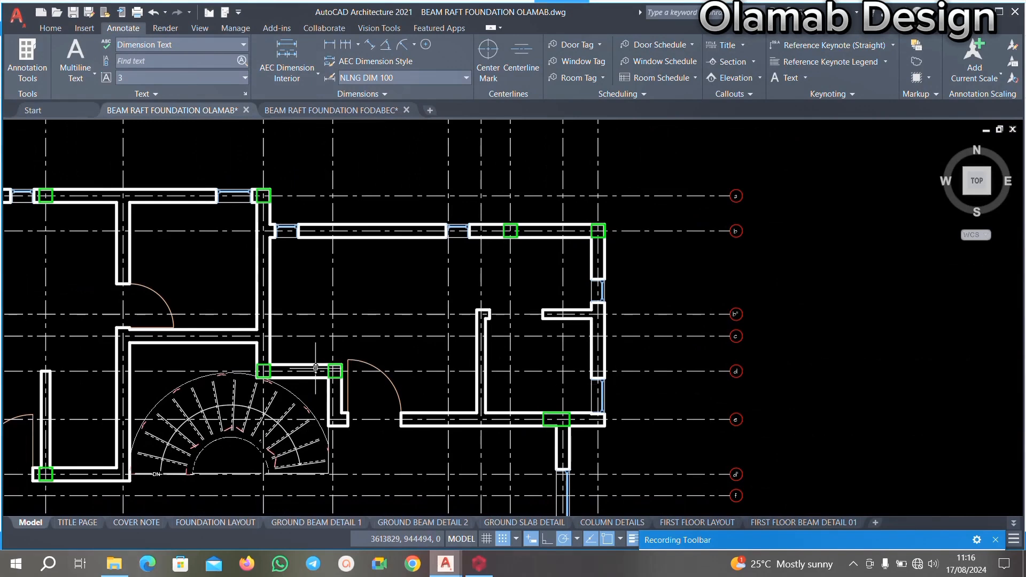
pyautogui.moveTo(308, 370); pyautogui.dragTo(352, 391, button='middle')
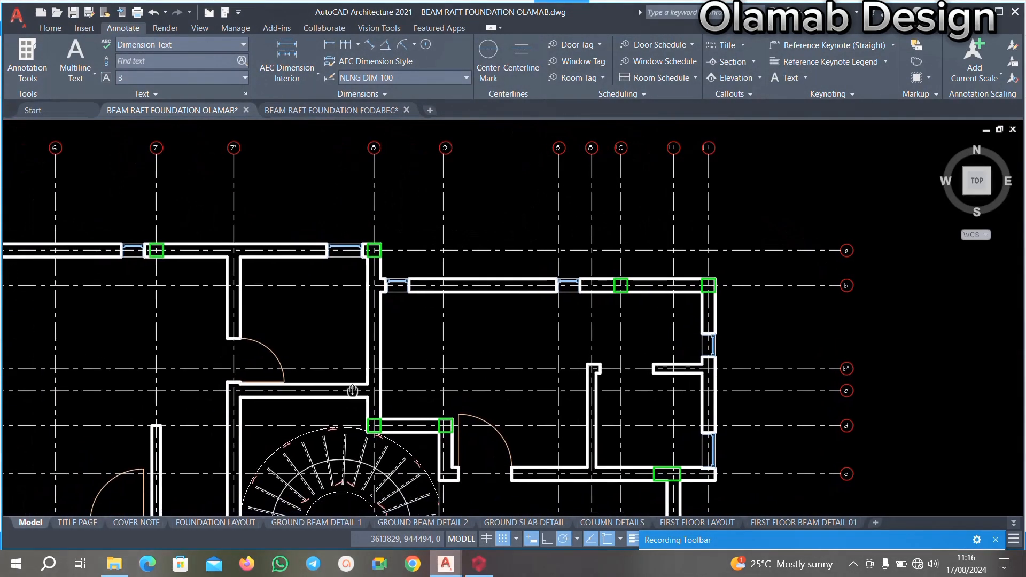
# Return to ProtaStructure and examine the Storey 2 framing around the stair opening between axes 7 and 9.
pyautogui.click(478, 564)
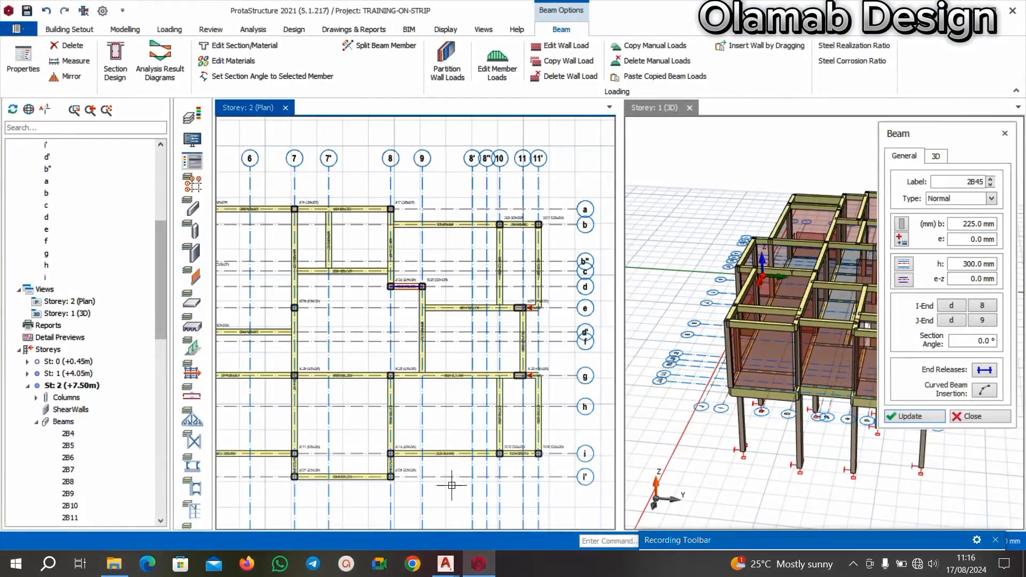
pyautogui.scroll(-1, 393, 340)
pyautogui.scroll(2, 393, 291)
pyautogui.scroll(-1, 396, 303)
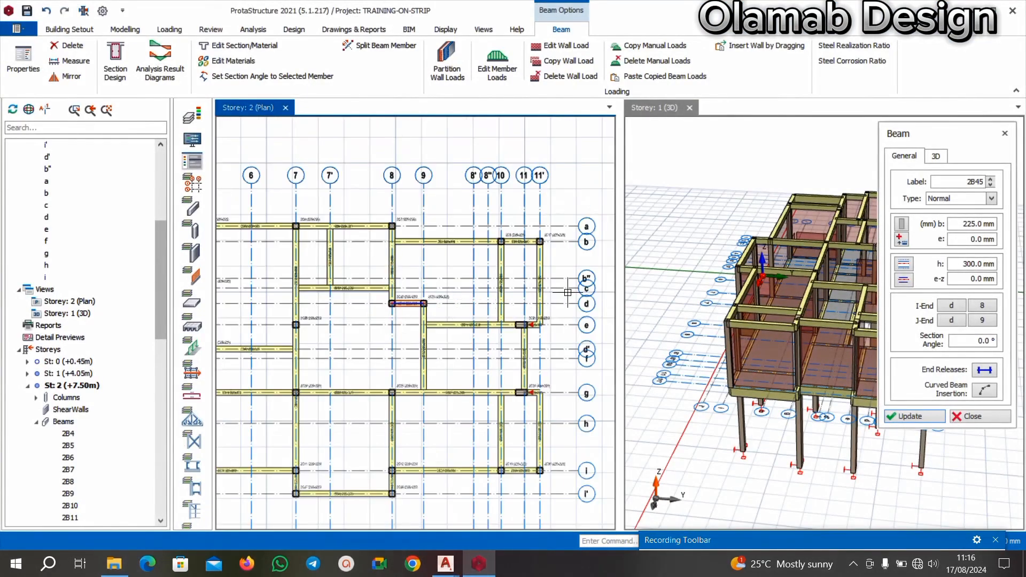
pyautogui.scroll(2, 568, 292)
pyautogui.scroll(-1, 489, 301)
pyautogui.scroll(-3, 294, 298)
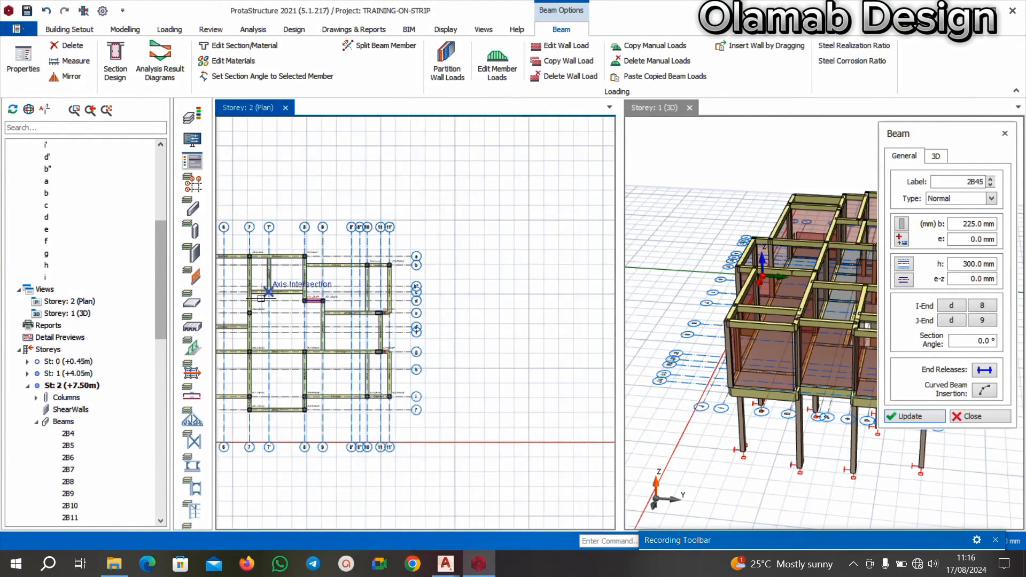
pyautogui.scroll(2, 261, 298)
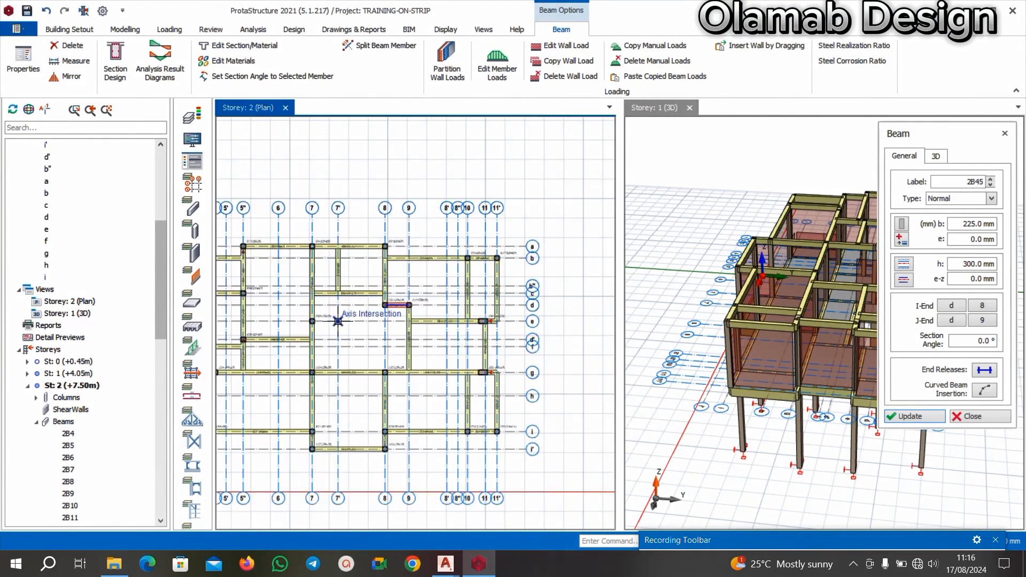
pyautogui.scroll(2, 338, 321)
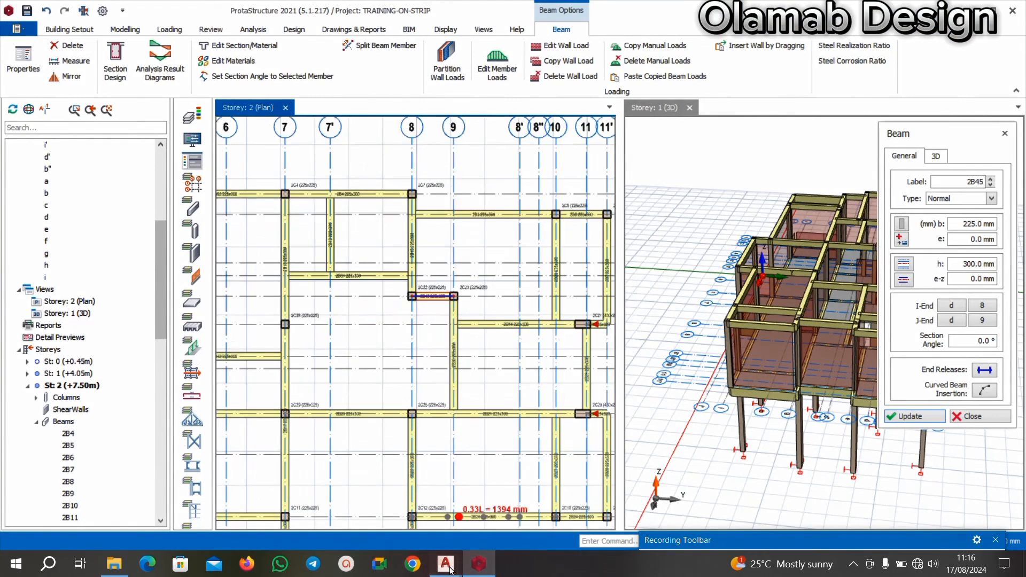
# Switch to AutoCAD and check which numbered and lettered axes the walls beside the staircase follow.
pyautogui.moveTo(451, 567)
pyautogui.click(382, 497)
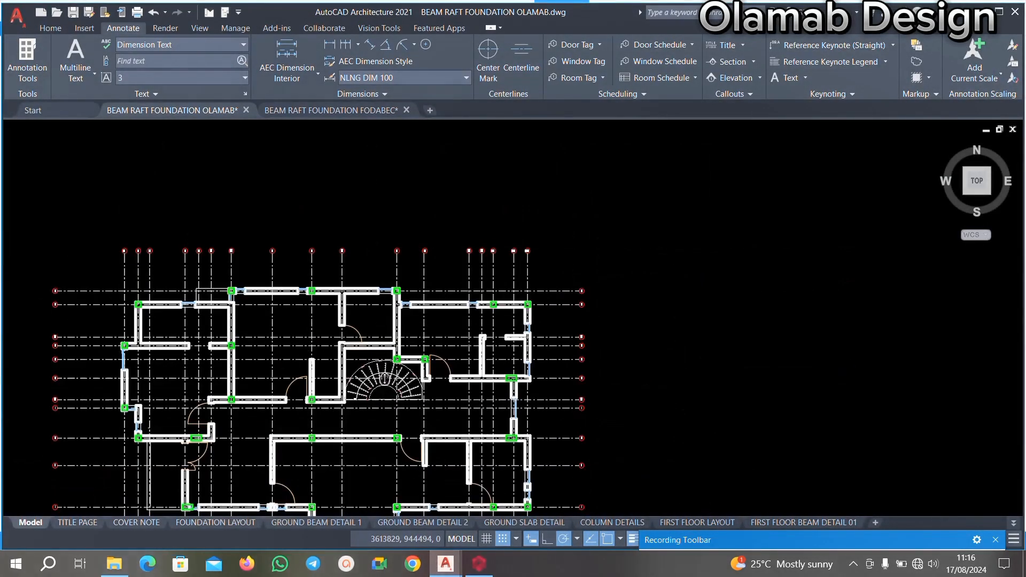
pyautogui.moveTo(352, 391); pyautogui.dragTo(348, 334, button='middle')
pyautogui.scroll(10, 328, 217)
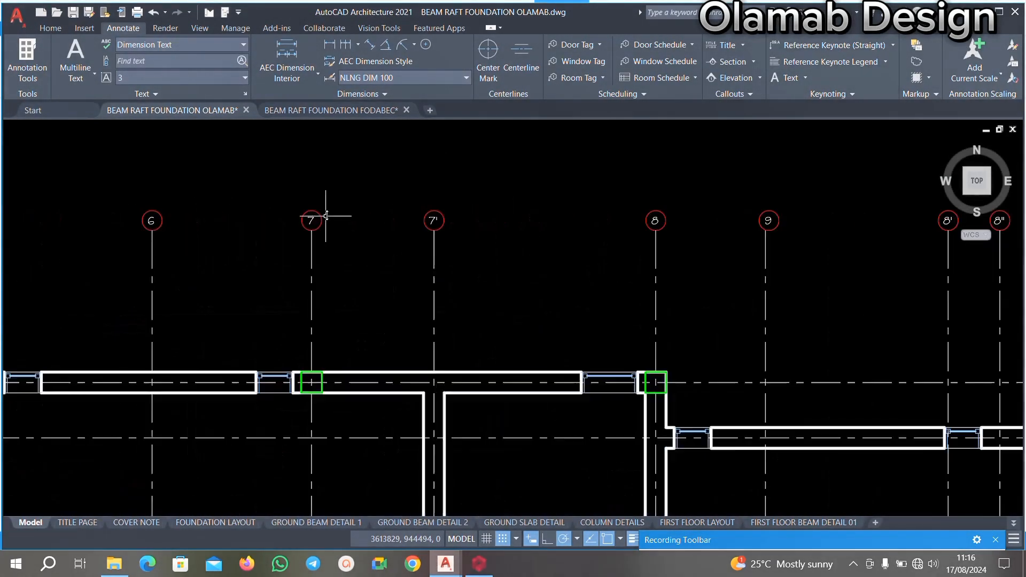
pyautogui.scroll(-10, 327, 217)
pyautogui.scroll(6, 326, 218)
pyautogui.scroll(-4, 399, 204)
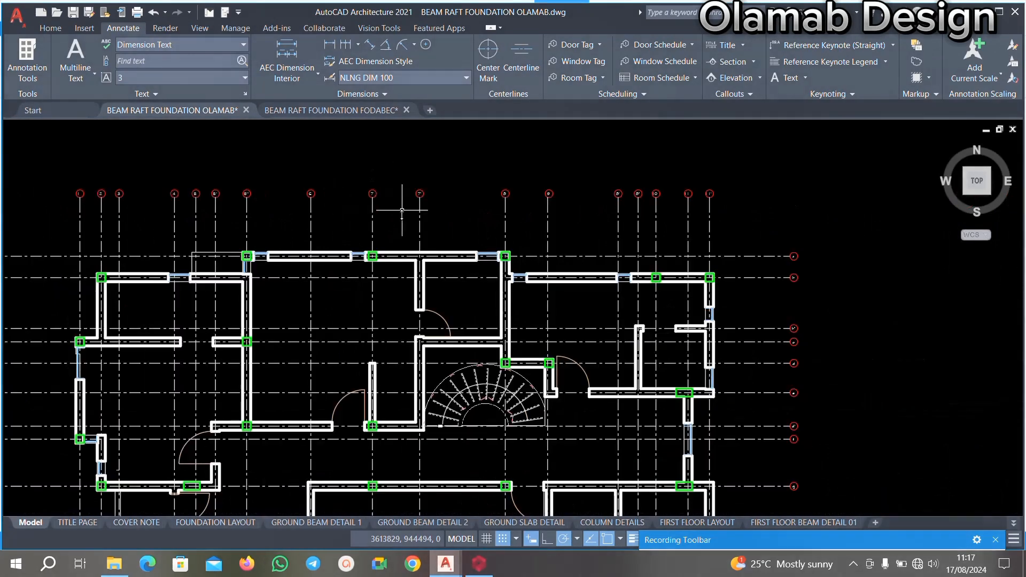
pyautogui.scroll(4, 764, 436)
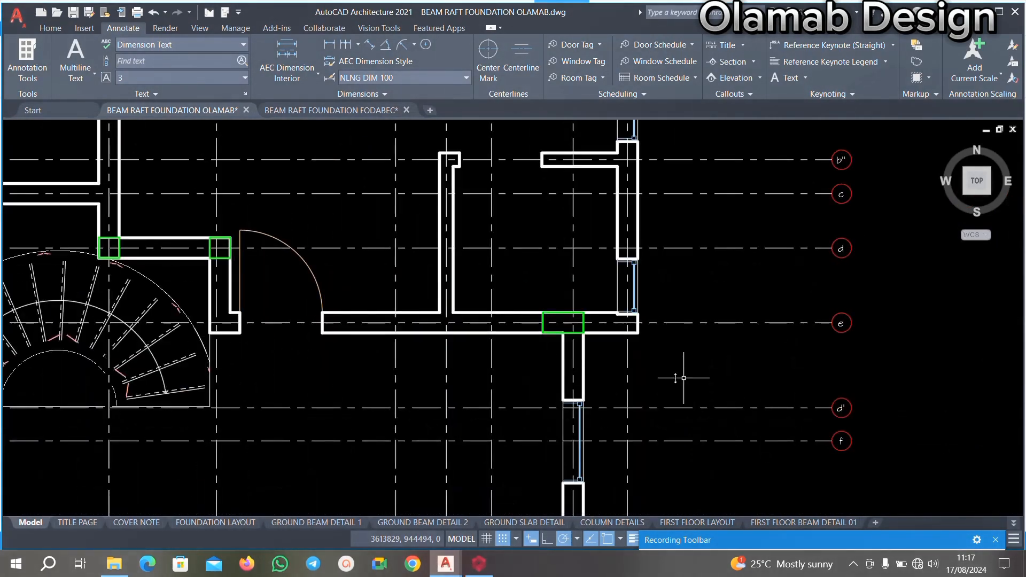
pyautogui.scroll(-4, 628, 367)
pyautogui.scroll(4, 675, 392)
pyautogui.scroll(-5, 732, 378)
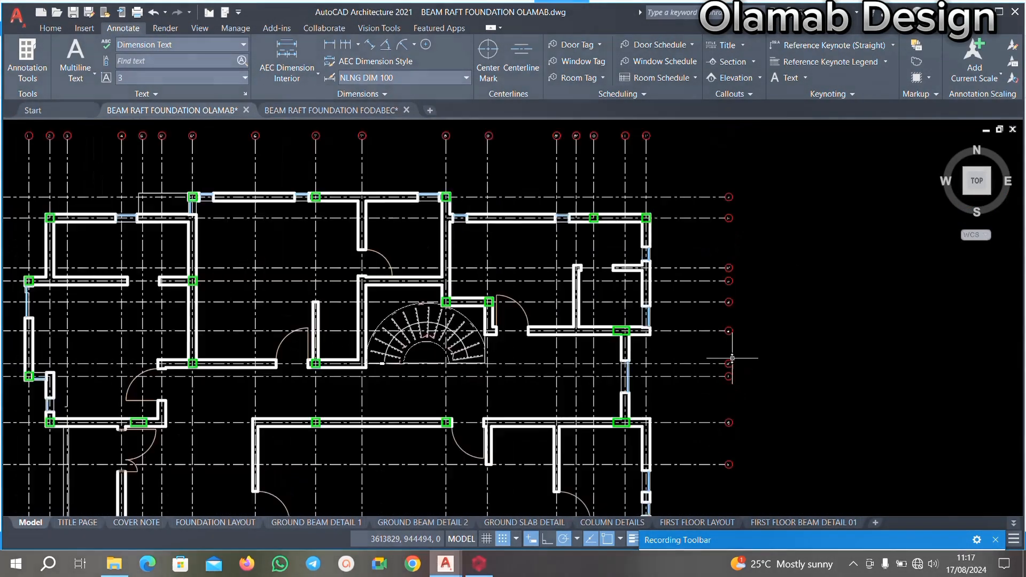
# Return to ProtaStructure and insert a 225x300 beam on axis d' between axes 7 and 7' in the Storey 2 plan.
pyautogui.click(471, 566)
pyautogui.scroll(-2, 524, 360)
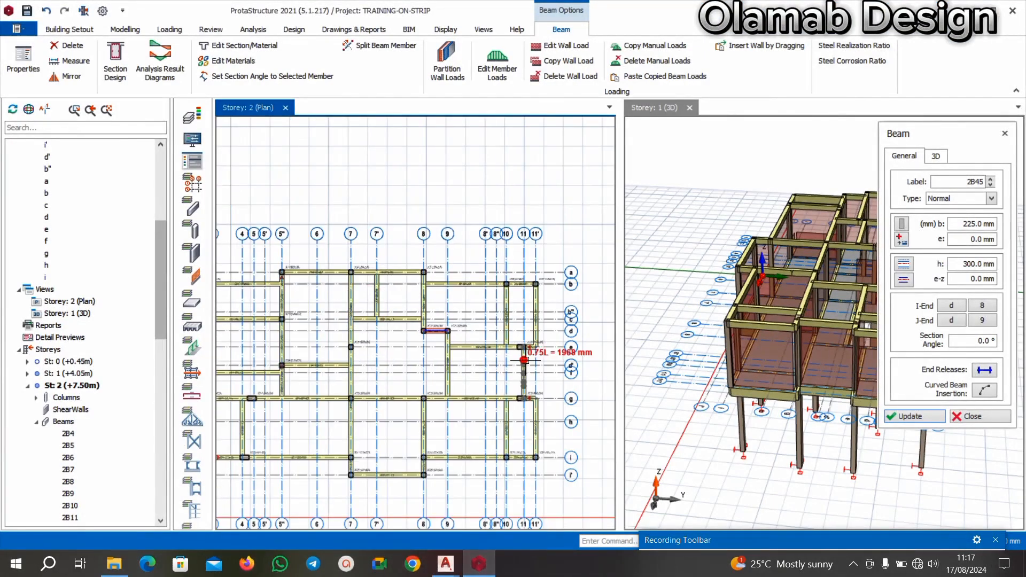
pyautogui.scroll(2, 523, 360)
pyautogui.scroll(3, 389, 372)
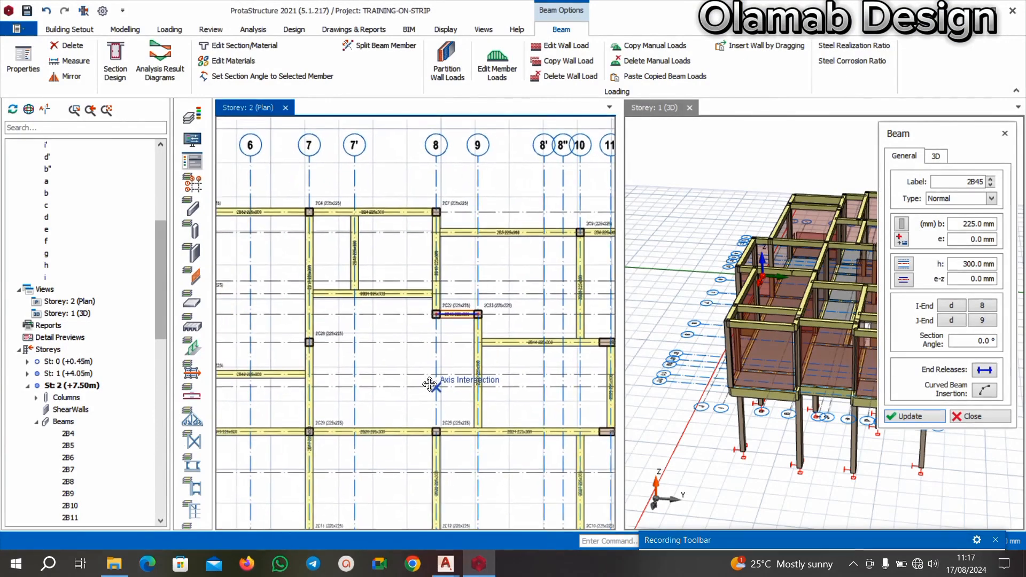
pyautogui.scroll(2, 337, 376)
pyautogui.click(386, 377)
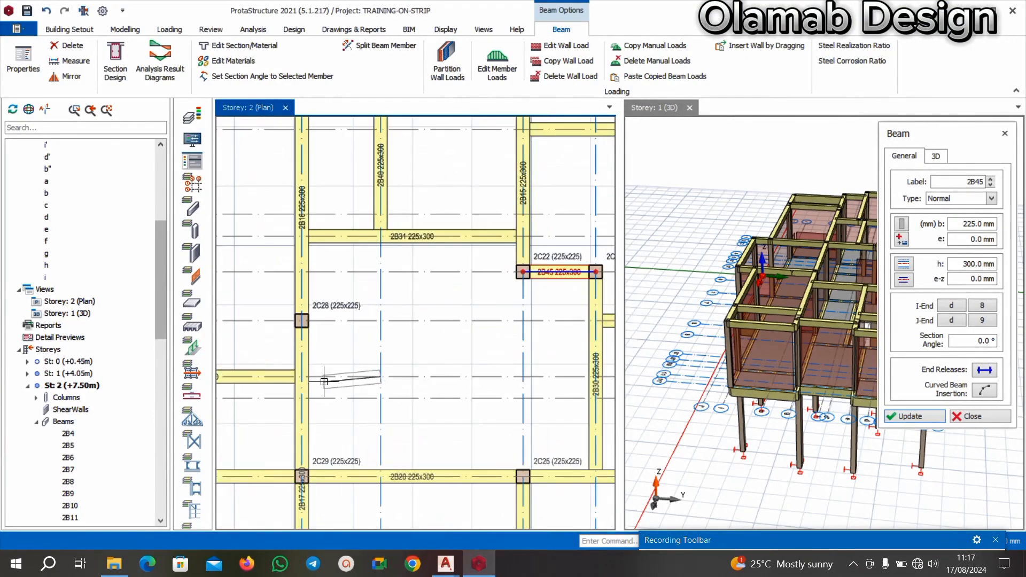
pyautogui.click(332, 369)
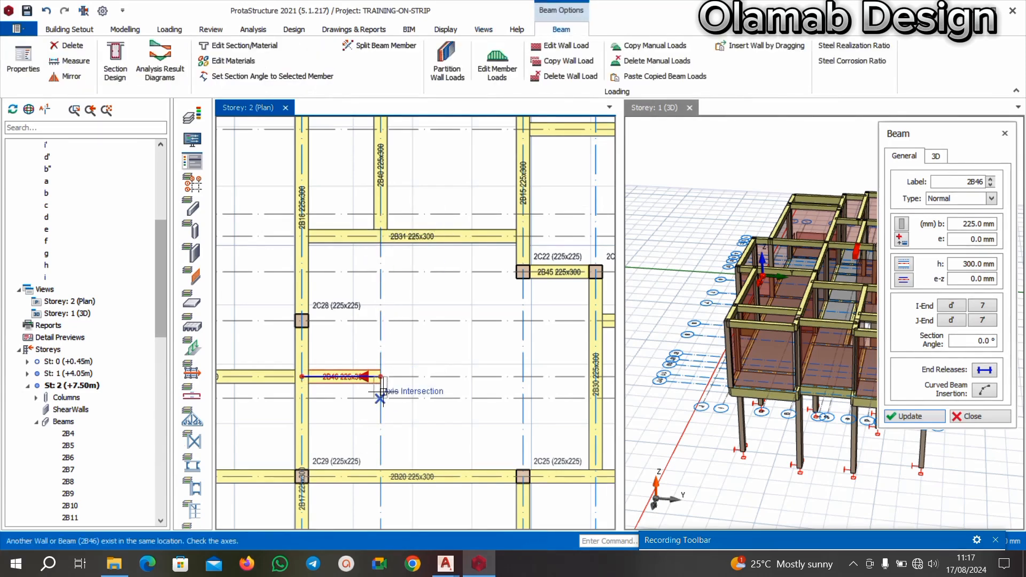
# Insert a 225x300 beam along axis 7' from axis c to axis g beside the stair opening.
pyautogui.click(381, 236)
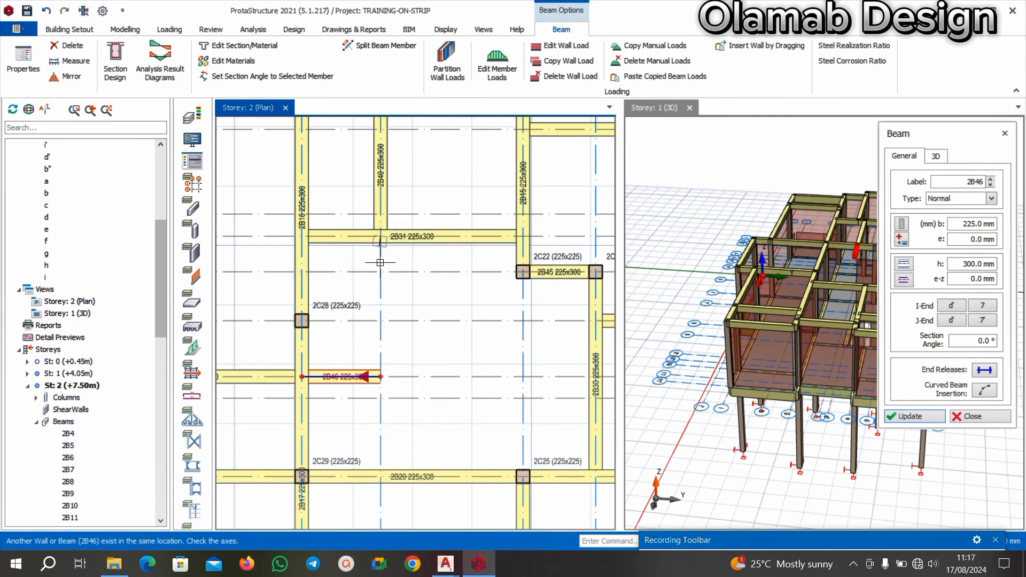
pyautogui.click(380, 477)
pyautogui.click(611, 325)
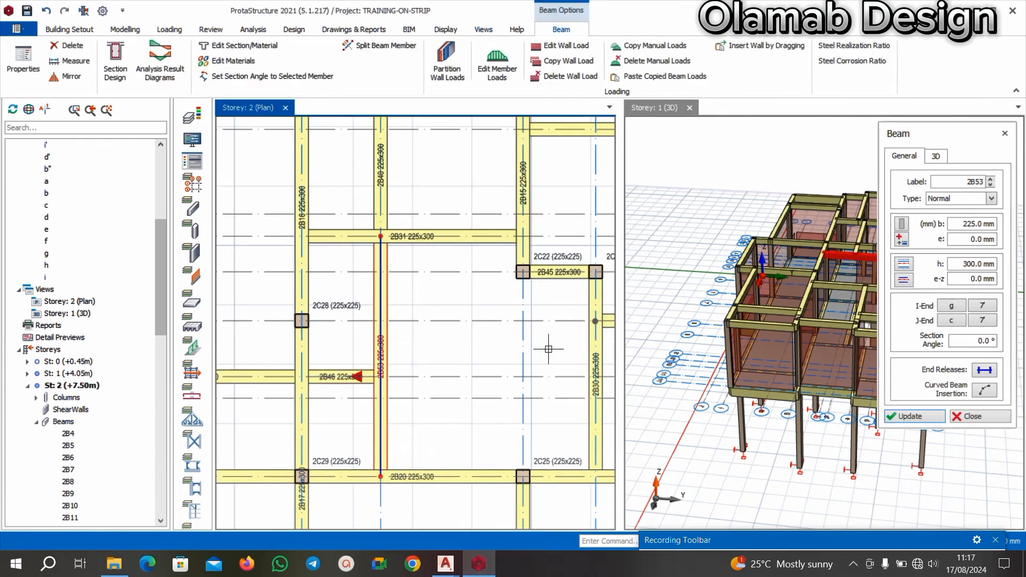
# Examine the Storey 2 framing around axis 7' and compare it with the staircase walls on the AutoCAD floor plan.
pyautogui.scroll(-2, 548, 349)
pyautogui.scroll(2, 431, 275)
pyautogui.scroll(1, 485, 393)
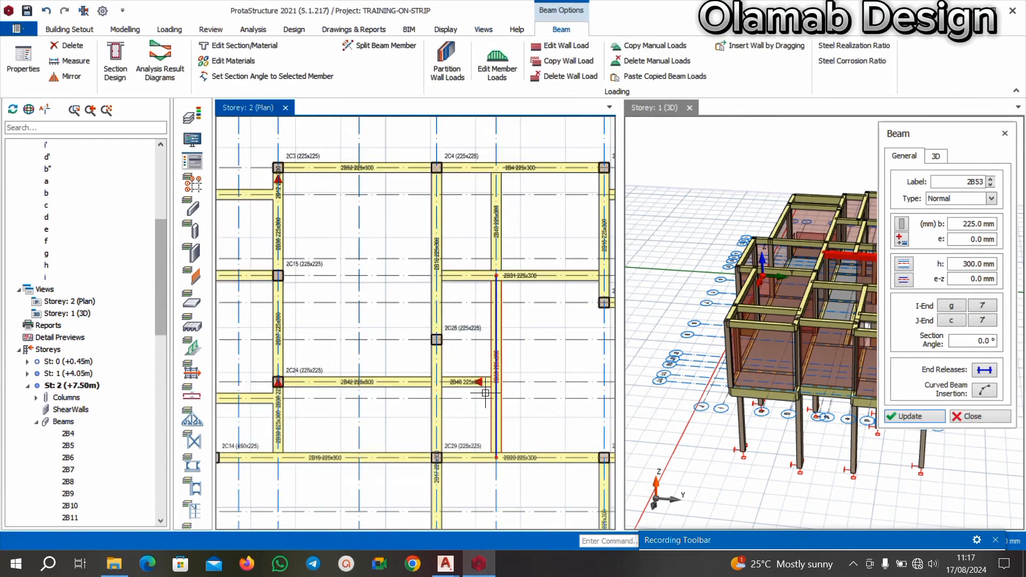
pyautogui.scroll(-3, 485, 393)
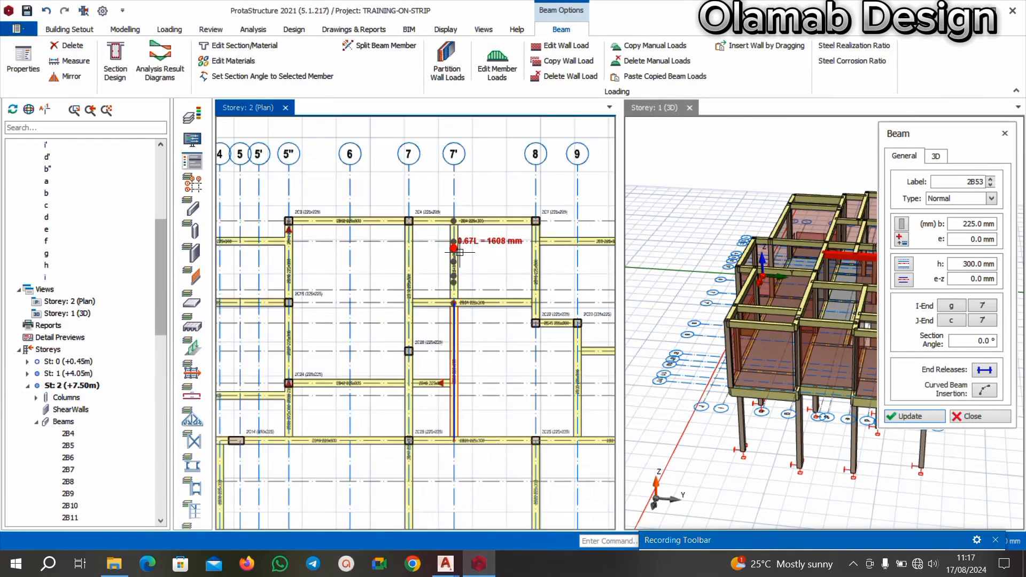
pyautogui.moveTo(483, 353); pyautogui.dragTo(453, 354, button='middle')
pyautogui.click(446, 565)
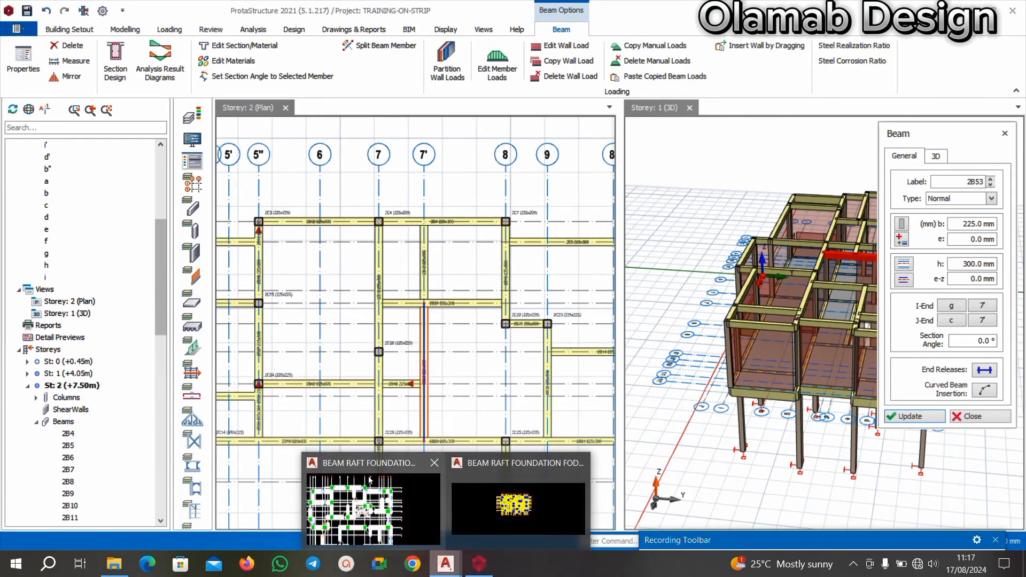
pyautogui.click(369, 479)
pyautogui.scroll(-2, 409, 223)
pyautogui.scroll(3, 409, 224)
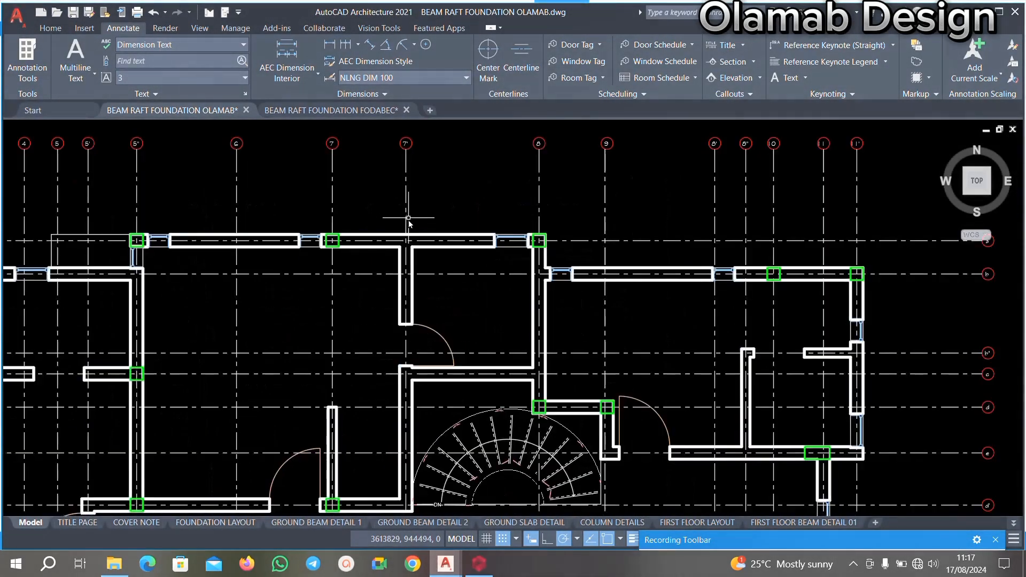
pyautogui.scroll(-3, 409, 223)
pyautogui.scroll(1, 388, 272)
pyautogui.scroll(-2, 405, 196)
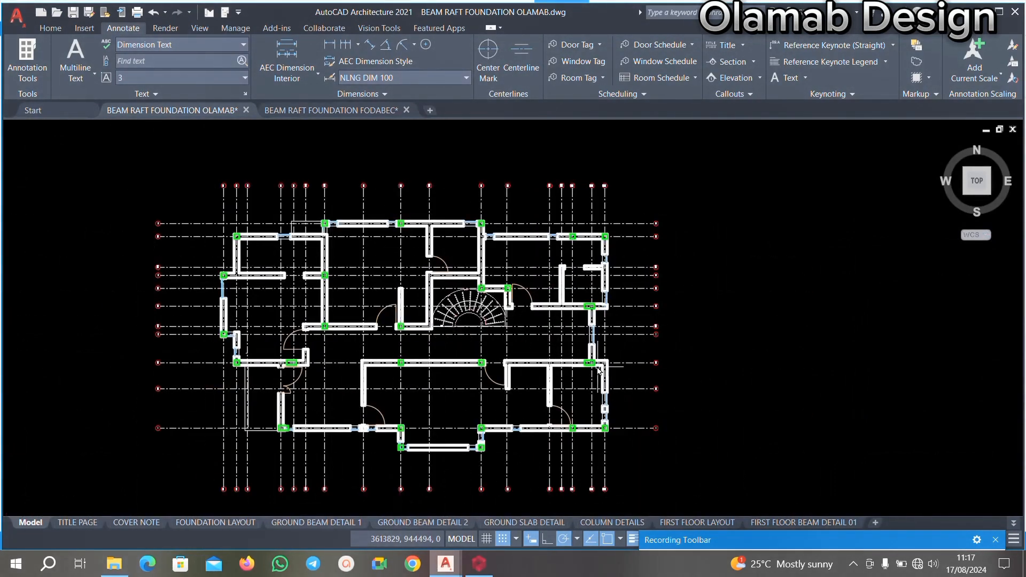
# Return to ProtaStructure and finish beam insertion by closing the beam properties.
pyautogui.click(478, 564)
pyautogui.scroll(-3, 451, 318)
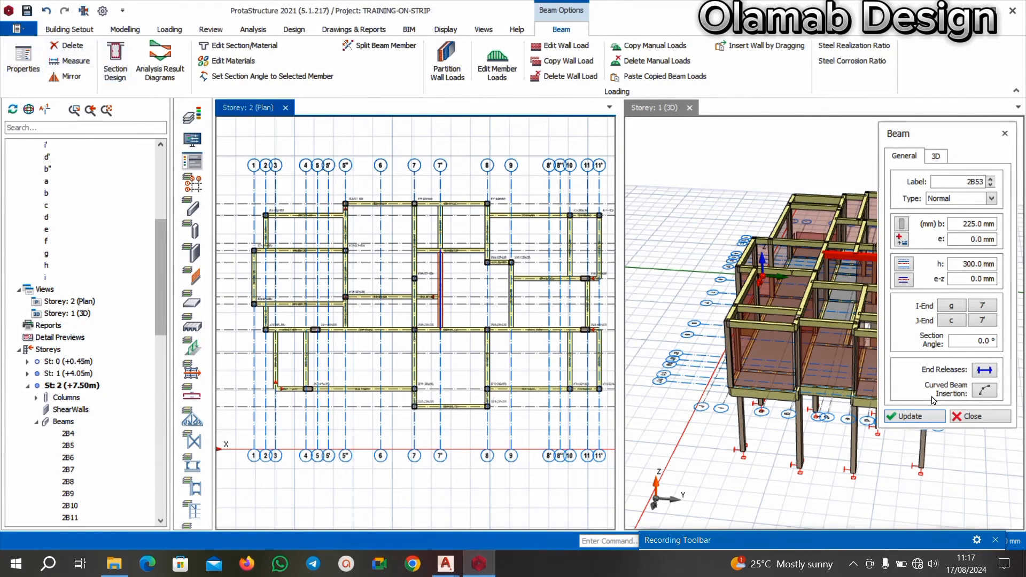
pyautogui.click(981, 421)
pyautogui.scroll(-3, 855, 374)
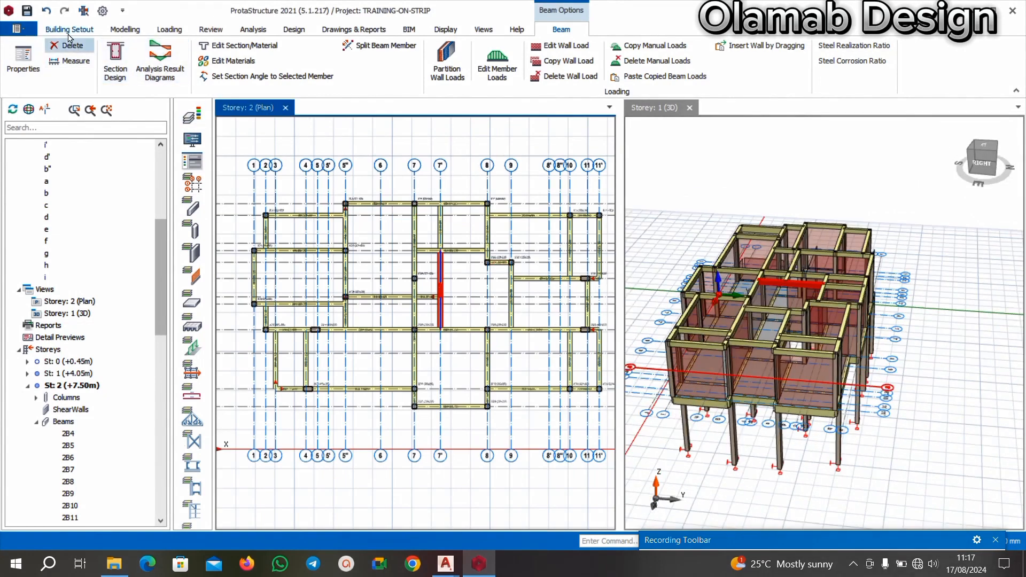
# Create another Storey 2 plan view and reset the window layout to full-size tabbed views.
pyautogui.click(478, 32)
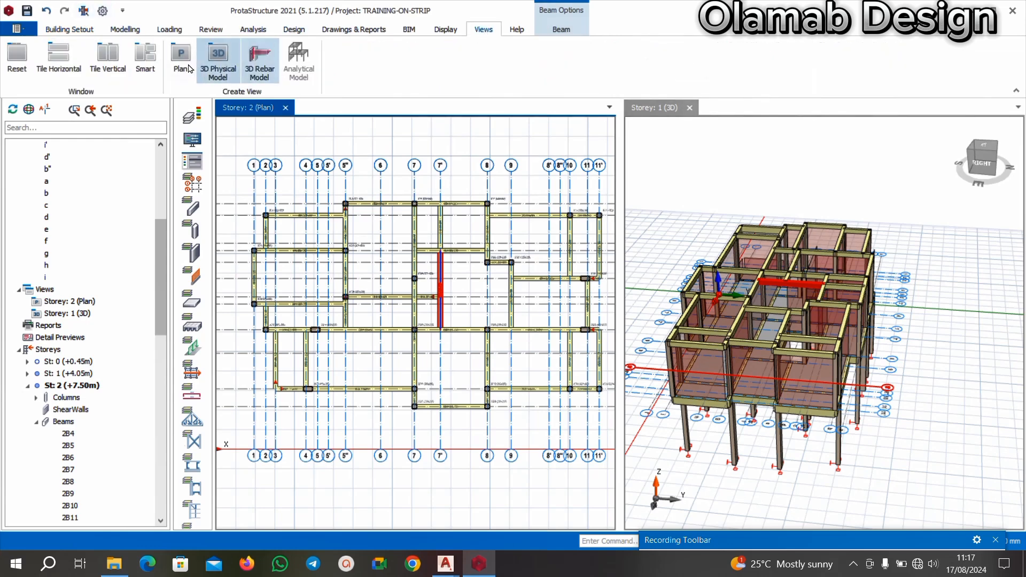
pyautogui.click(169, 60)
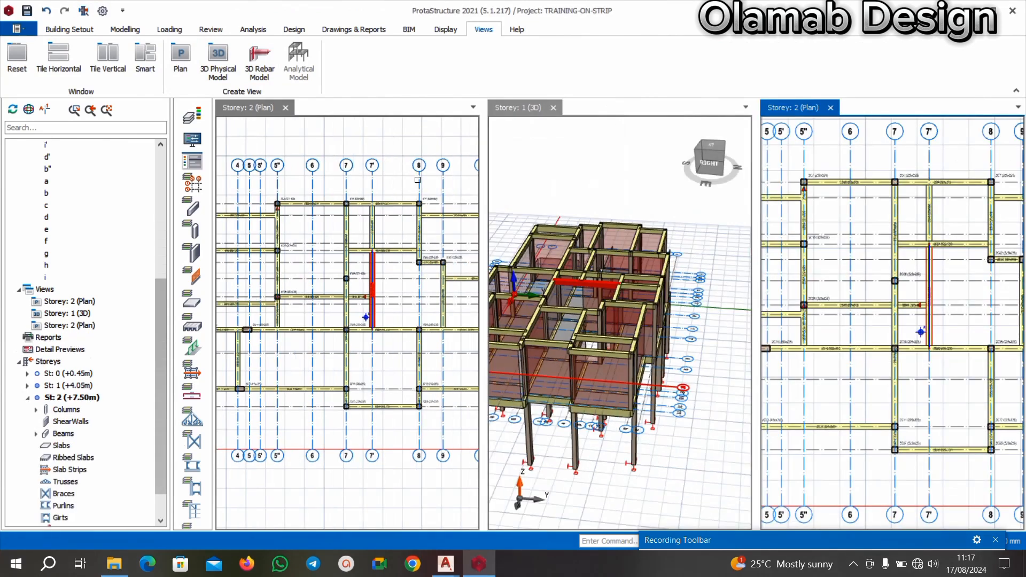
pyautogui.click(17, 57)
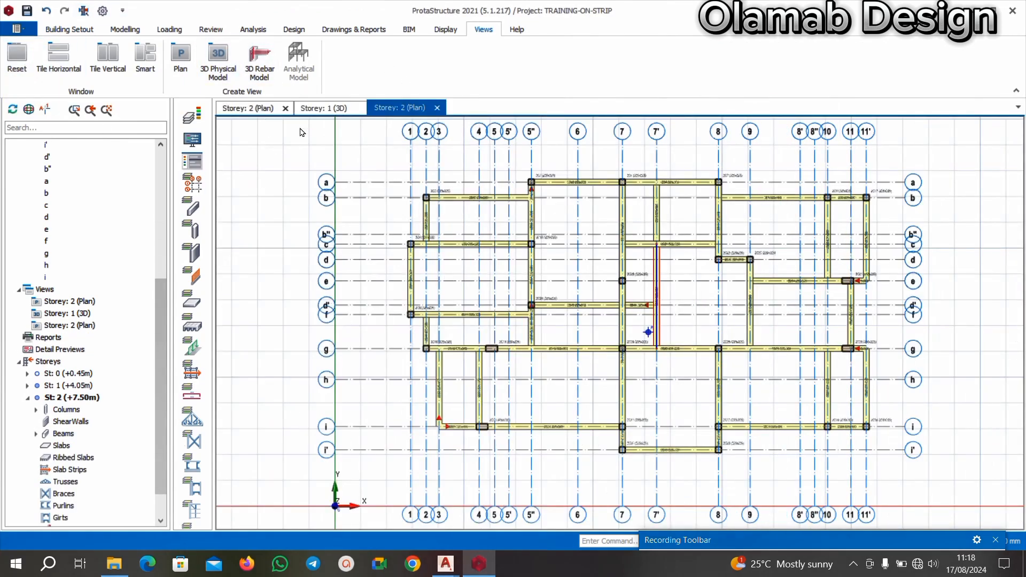
# Show the Storey 1 3D view and examine the frame's beams, columns and wall loads from all sides.
pyautogui.click(273, 108)
pyautogui.click(324, 109)
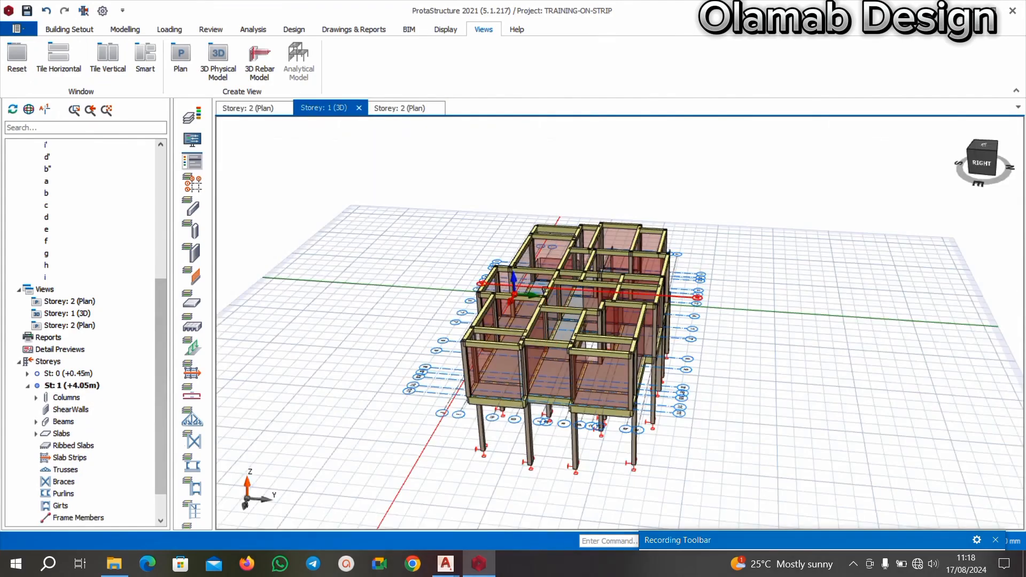
pyautogui.moveTo(573, 370)
pyautogui.mouseDown(button='middle')
pyautogui.moveTo(613, 352)
pyautogui.moveTo(589, 367)
pyautogui.mouseUp(button='middle')
pyautogui.scroll(3, 613, 351)
pyautogui.scroll(-2, 516, 350)
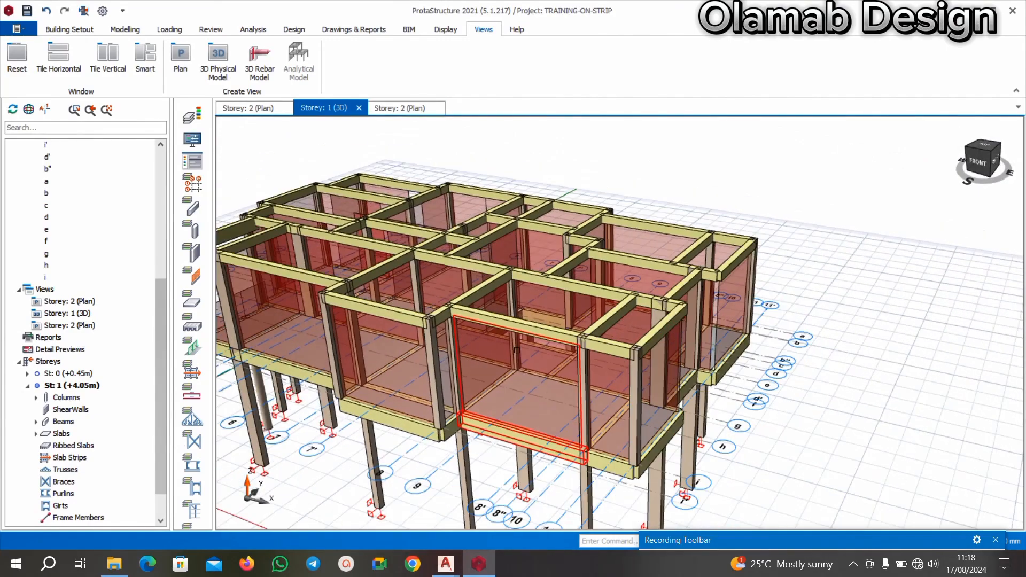
pyautogui.moveTo(424, 381); pyautogui.dragTo(407, 369, button='middle')
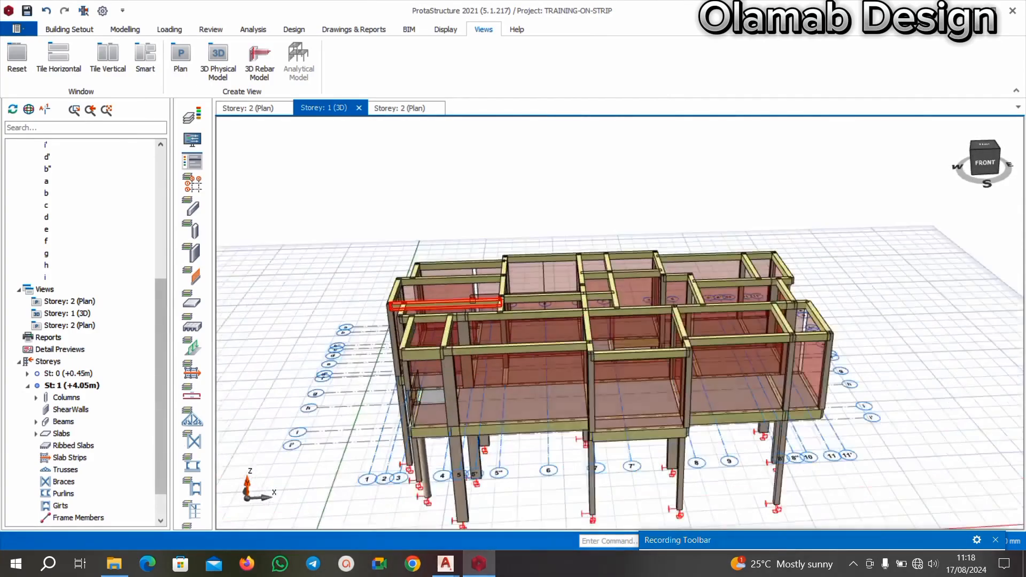
pyautogui.moveTo(473, 300); pyautogui.dragTo(515, 333, button='middle')
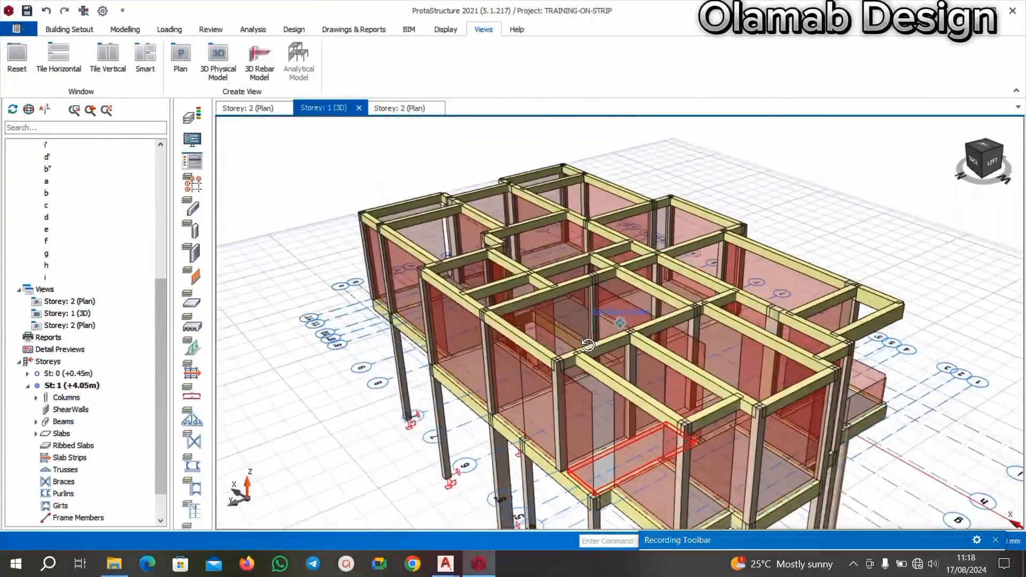
pyautogui.moveTo(611, 361); pyautogui.dragTo(608, 461, button='middle')
pyautogui.scroll(3, 608, 462)
pyautogui.scroll(-4, 551, 427)
pyautogui.scroll(5, 582, 417)
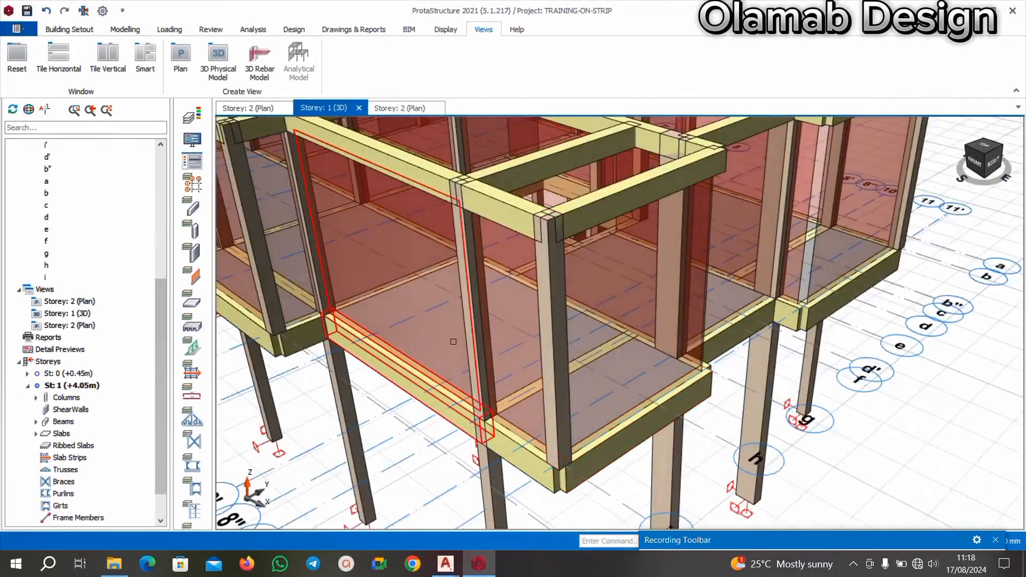
pyautogui.scroll(-3, 353, 294)
pyautogui.scroll(3, 345, 284)
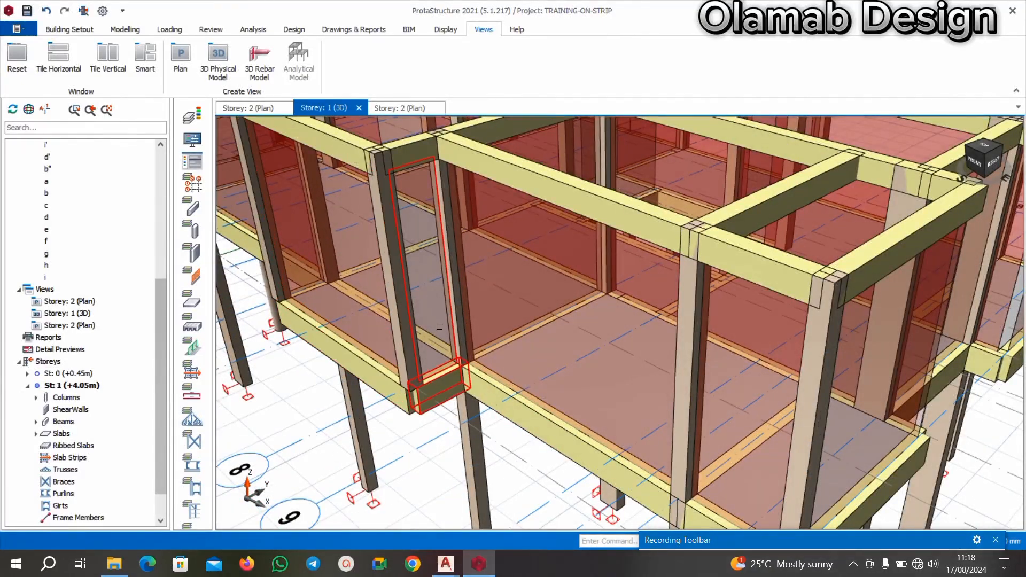
pyautogui.scroll(-8, 440, 309)
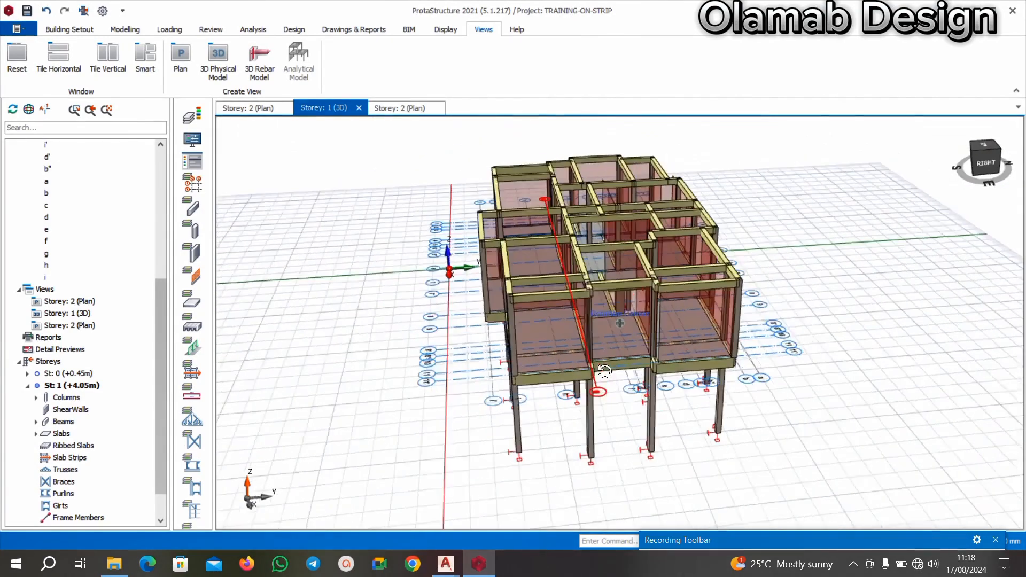
pyautogui.scroll(2, 726, 293)
pyautogui.moveTo(622, 301)
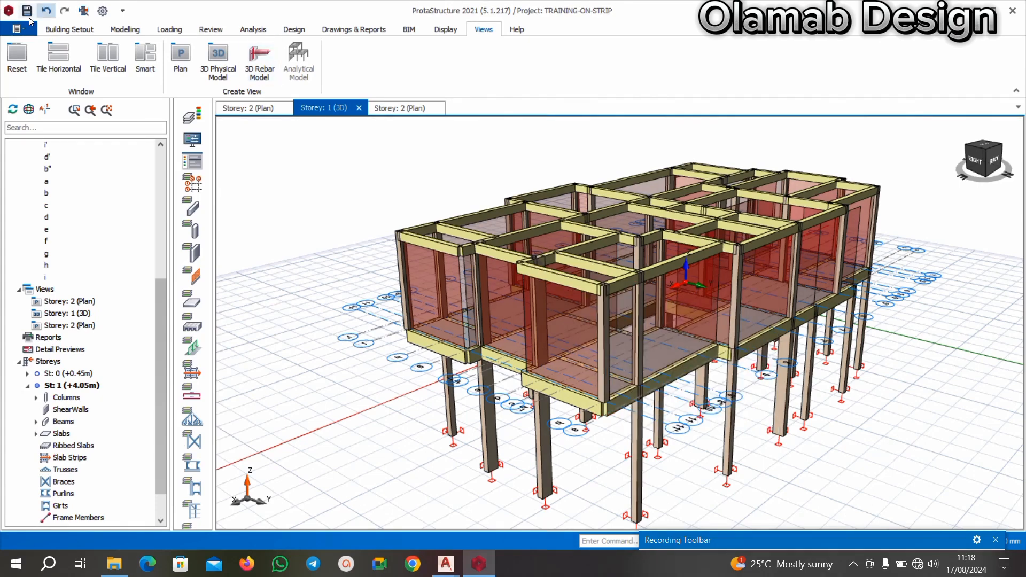
# Open the material settings of the Building Analysis.
pyautogui.click(103, 11)
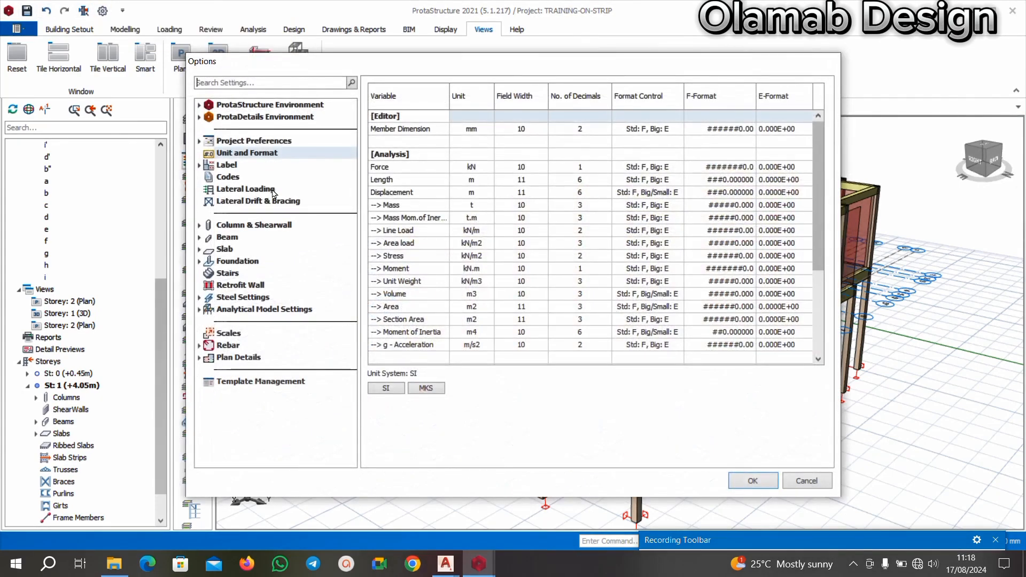
pyautogui.click(806, 480)
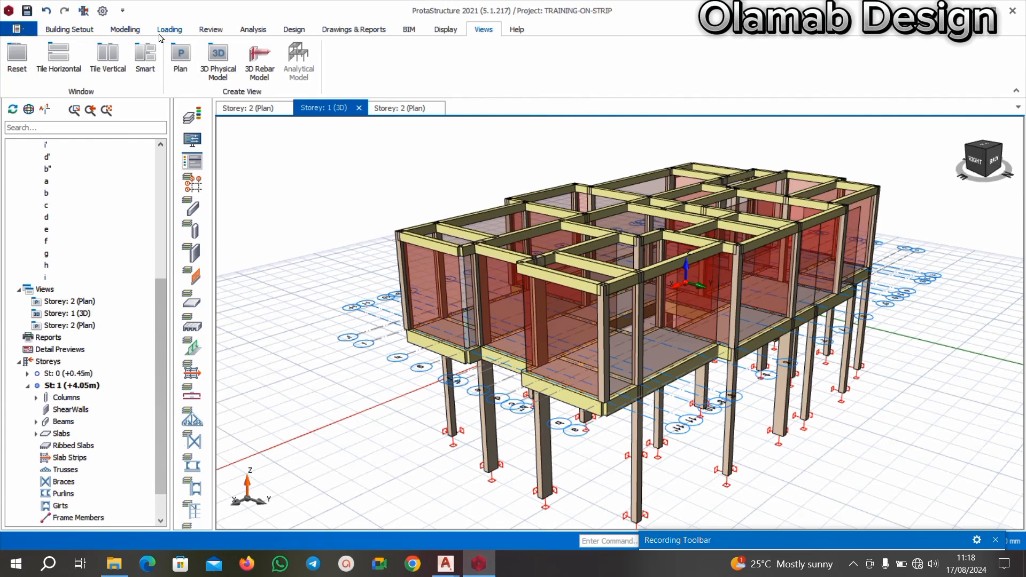
pyautogui.click(136, 30)
pyautogui.click(249, 32)
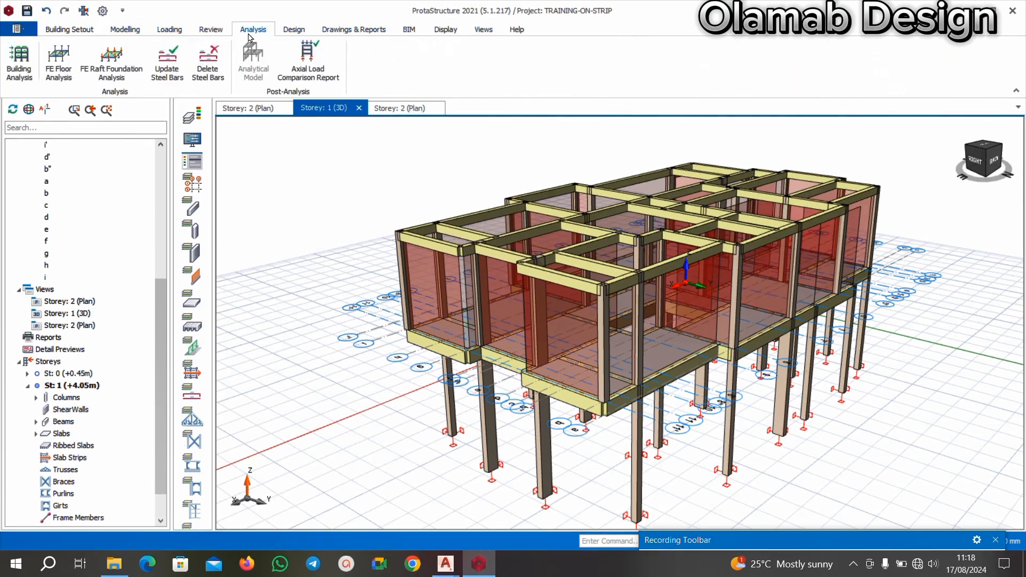
pyautogui.click(21, 64)
pyautogui.click(633, 371)
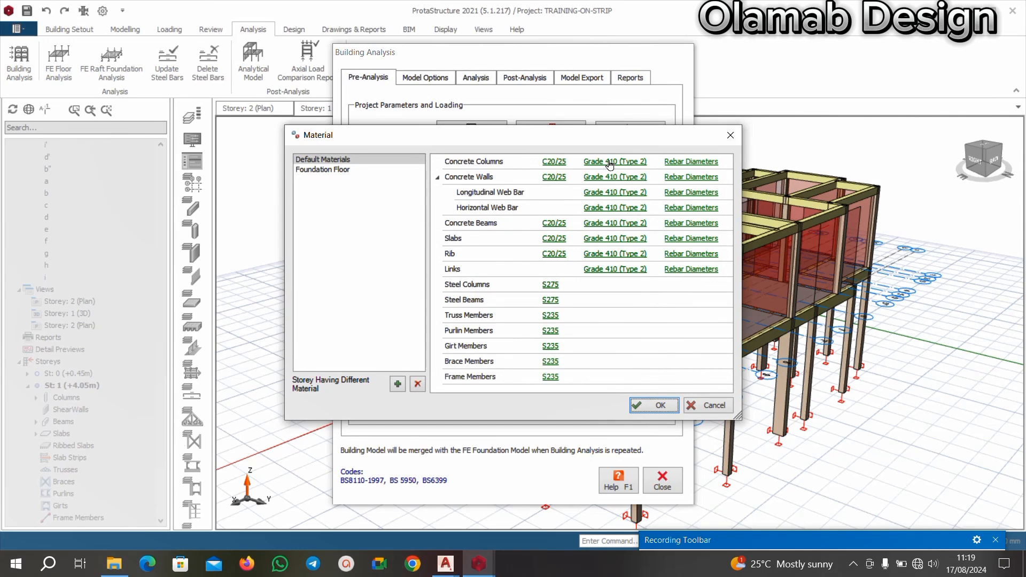
# Restrict the rebar diameters for concrete columns to Y16 and Y20 only.
pyautogui.click(692, 162)
pyautogui.click(356, 407)
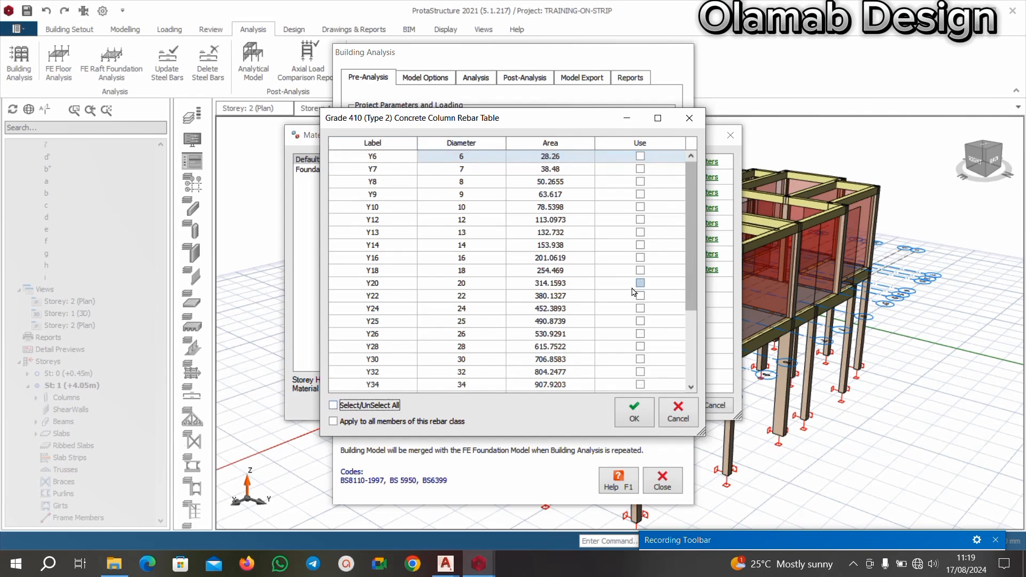
pyautogui.click(640, 258)
pyautogui.click(641, 283)
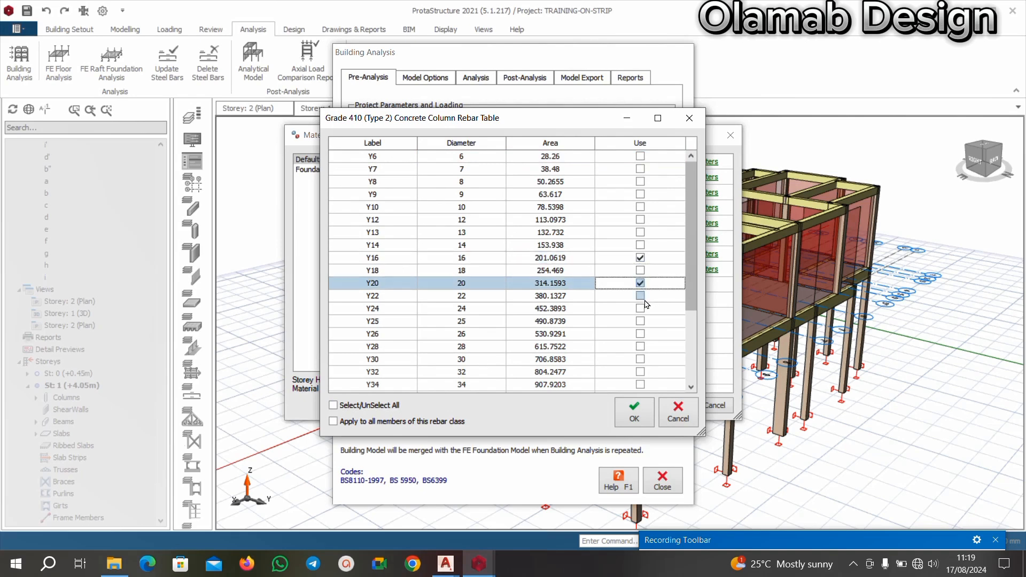
pyautogui.click(641, 413)
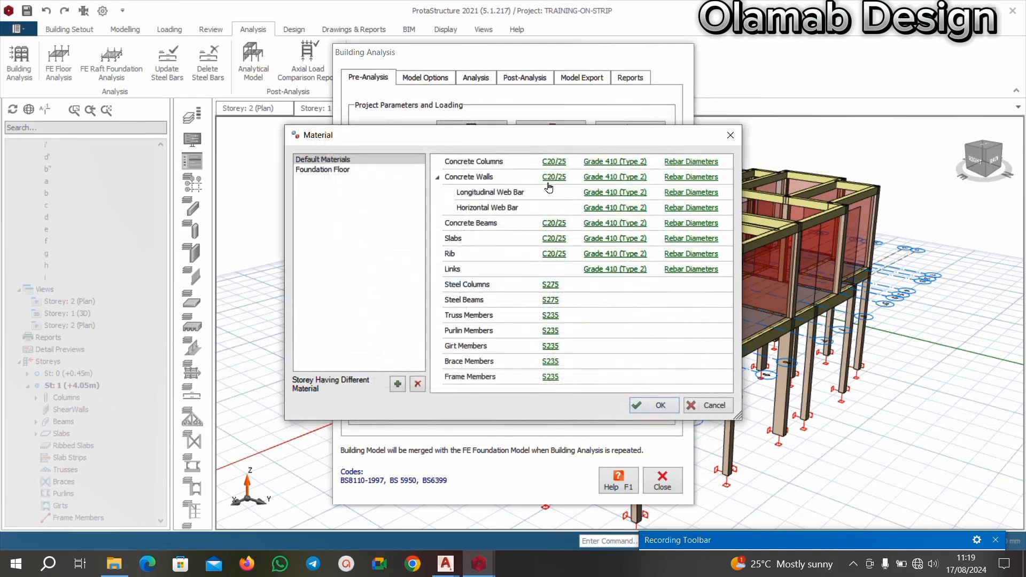
# Restrict the rebar diameters for concrete beams to Y16 and Y20 only.
pyautogui.click(712, 223)
pyautogui.click(334, 407)
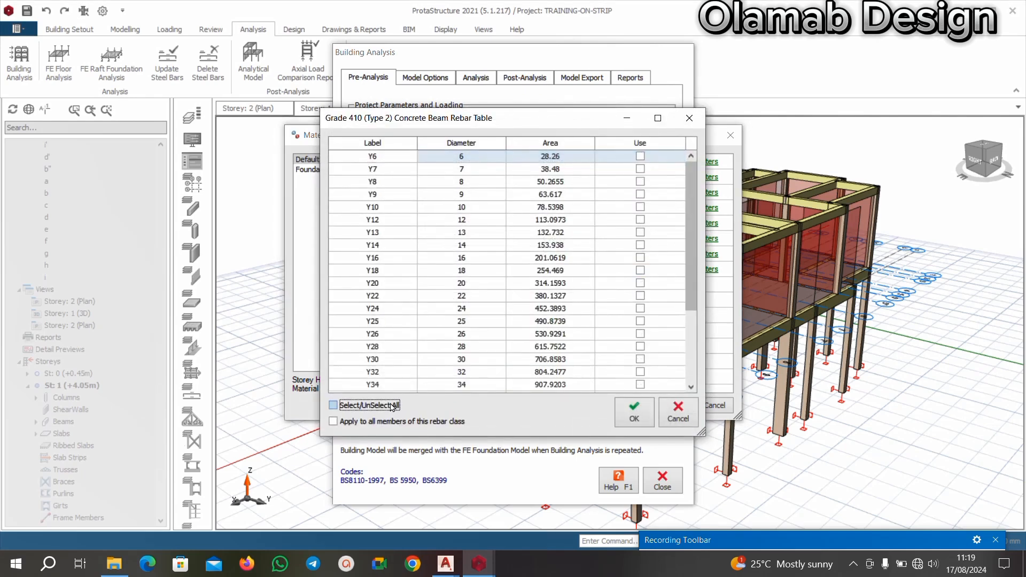
pyautogui.click(640, 258)
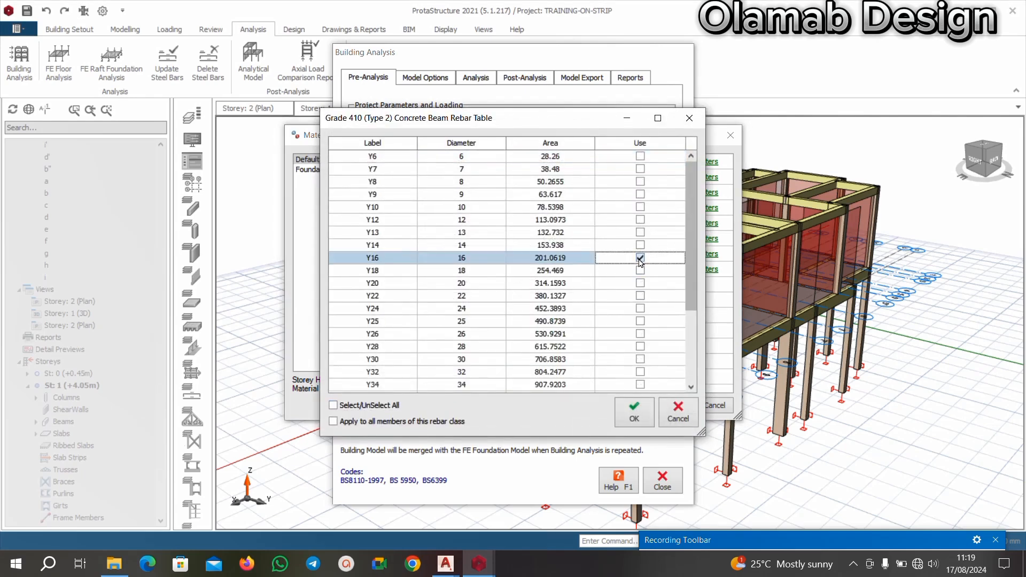
pyautogui.click(641, 283)
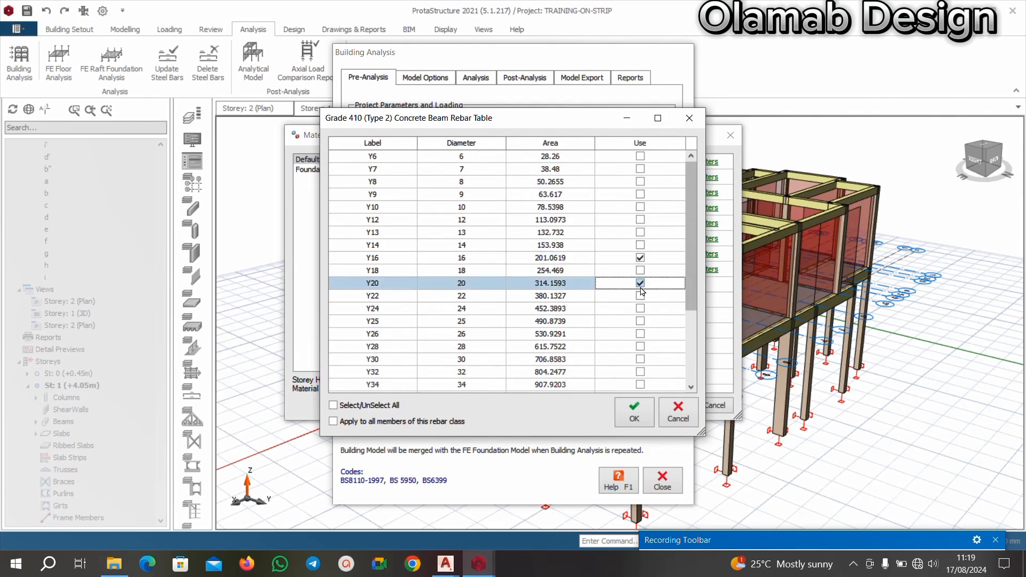
pyautogui.click(634, 412)
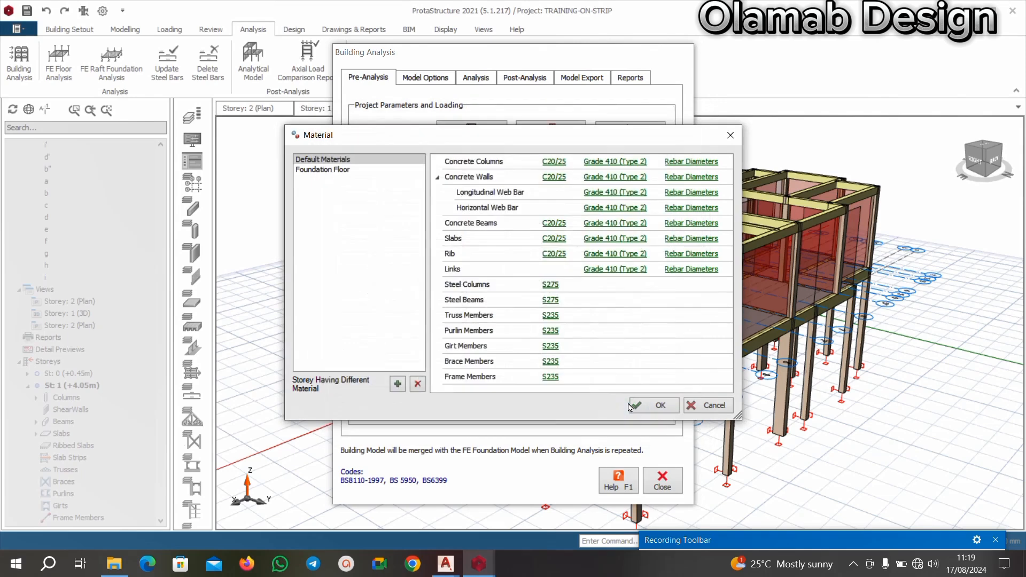
# Restrict the rebar diameters for slabs to Y12 only.
pyautogui.click(691, 238)
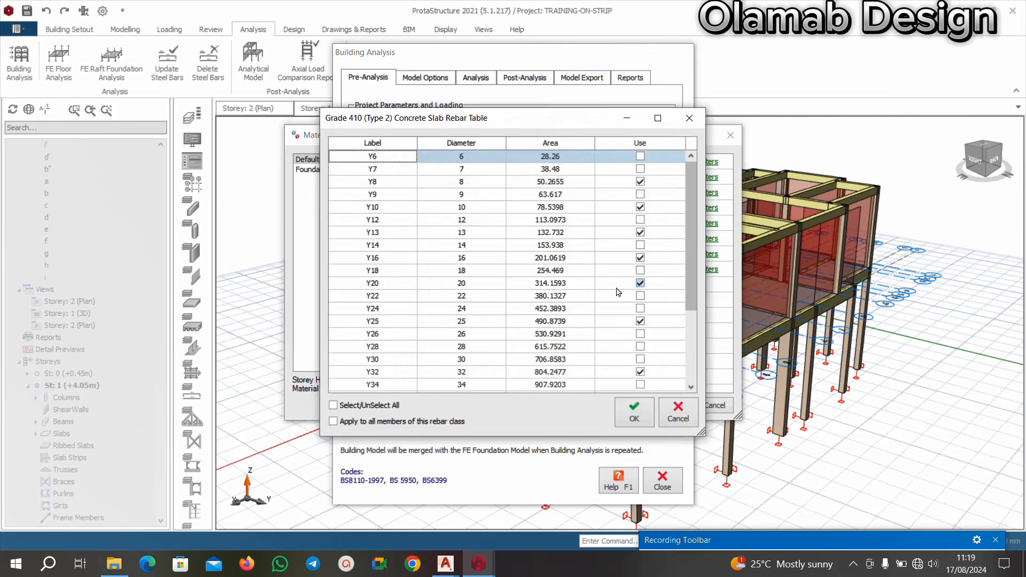
pyautogui.click(334, 405)
pyautogui.click(333, 405)
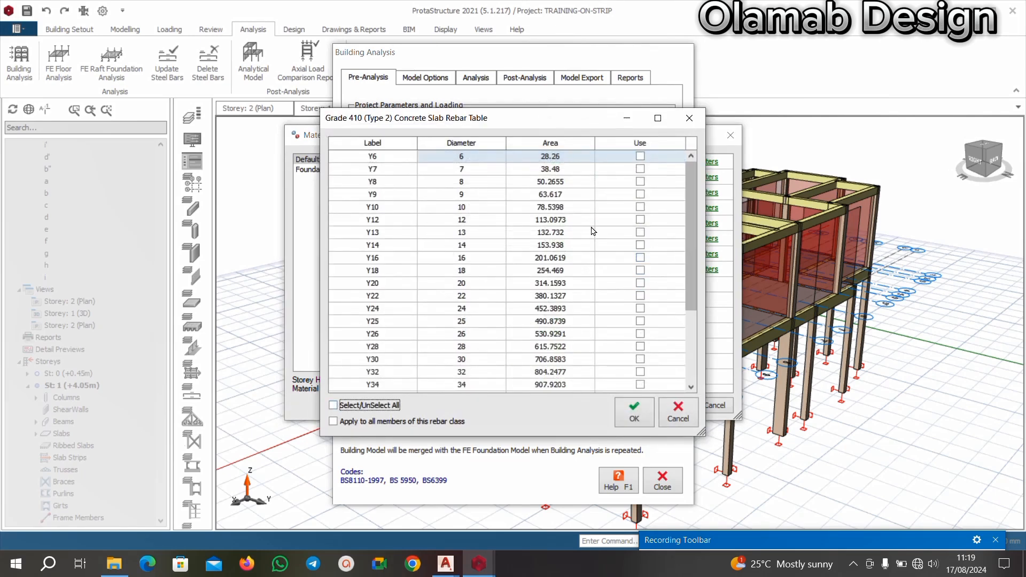
pyautogui.click(640, 220)
pyautogui.click(633, 414)
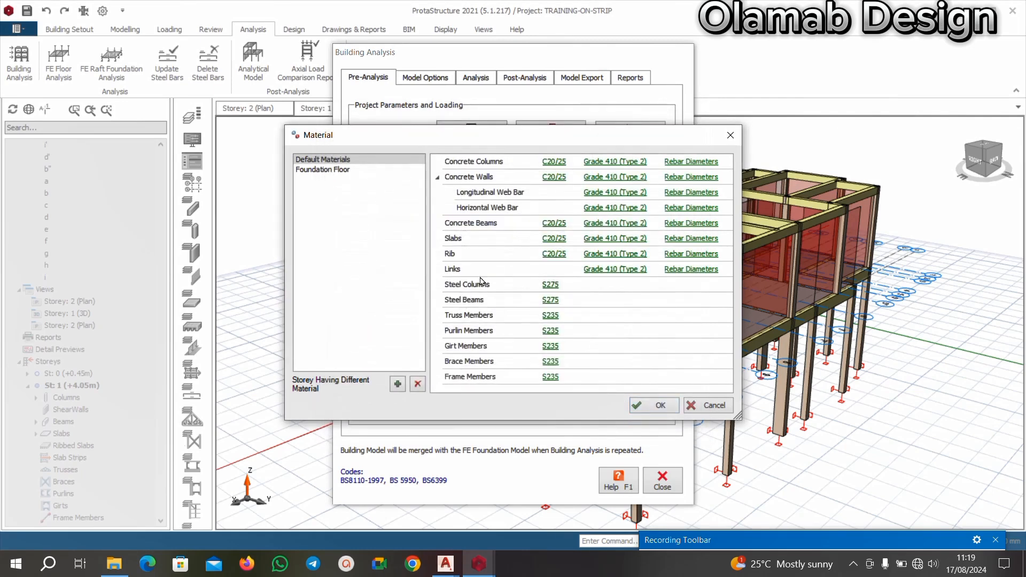
# Restrict the rebar diameters for links to Y10 only and accept the material settings.
pyautogui.click(691, 269)
pyautogui.click(333, 405)
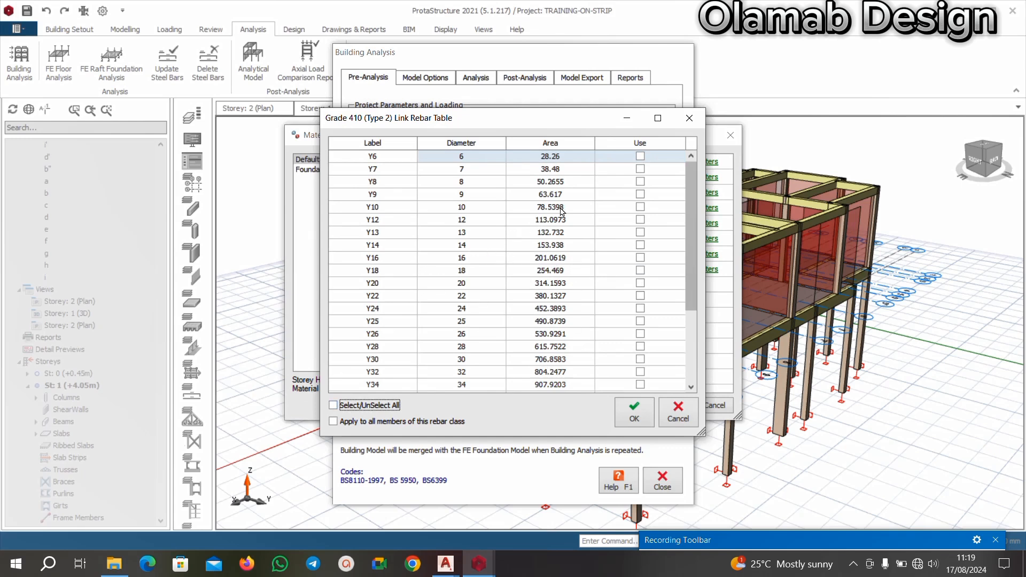
pyautogui.click(640, 207)
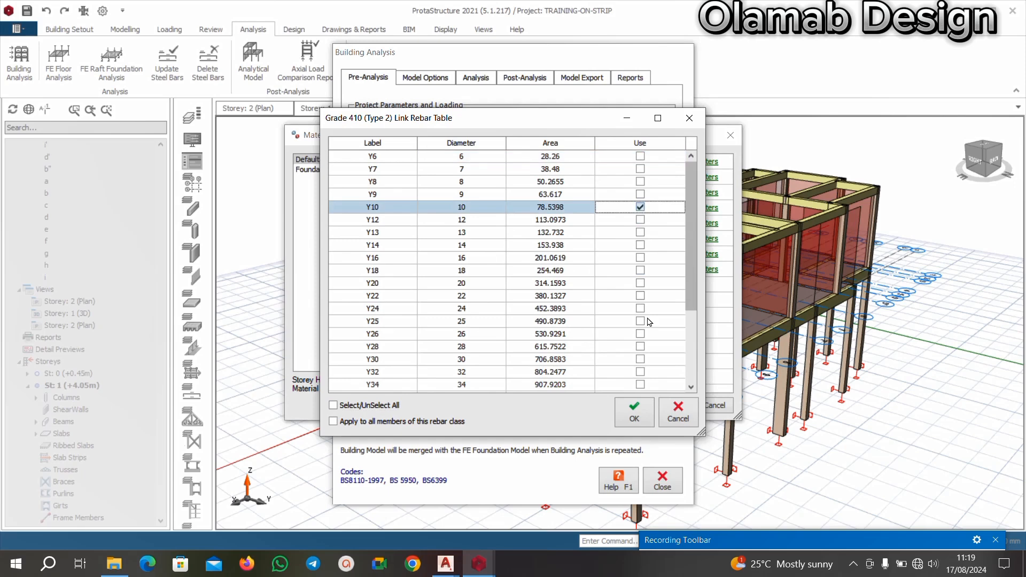
pyautogui.click(635, 411)
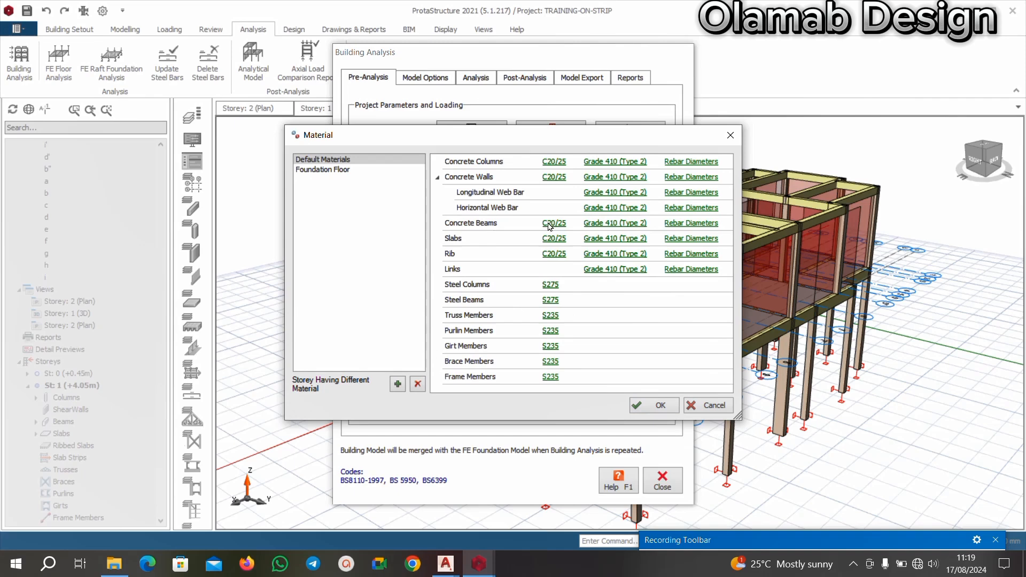
pyautogui.click(656, 406)
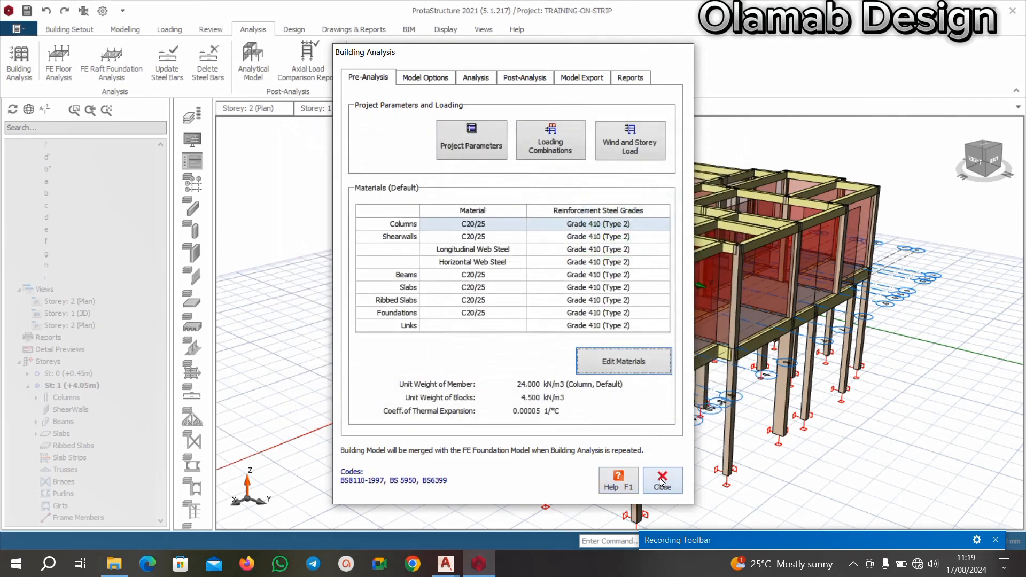
# Generate the load combinations automatically with the default loading settings, accept them and close the Building Analysis.
pyautogui.click(552, 146)
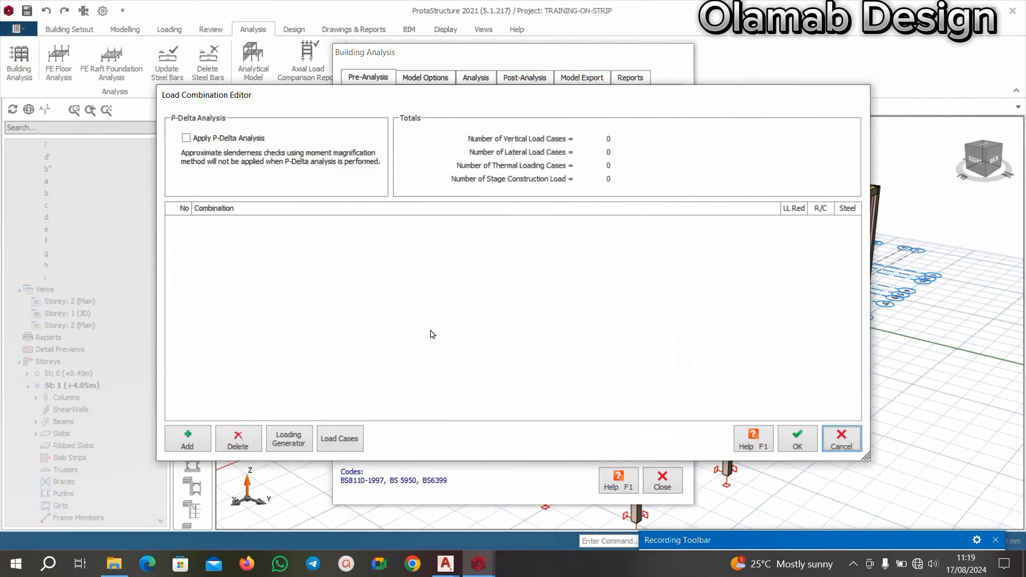
pyautogui.click(289, 438)
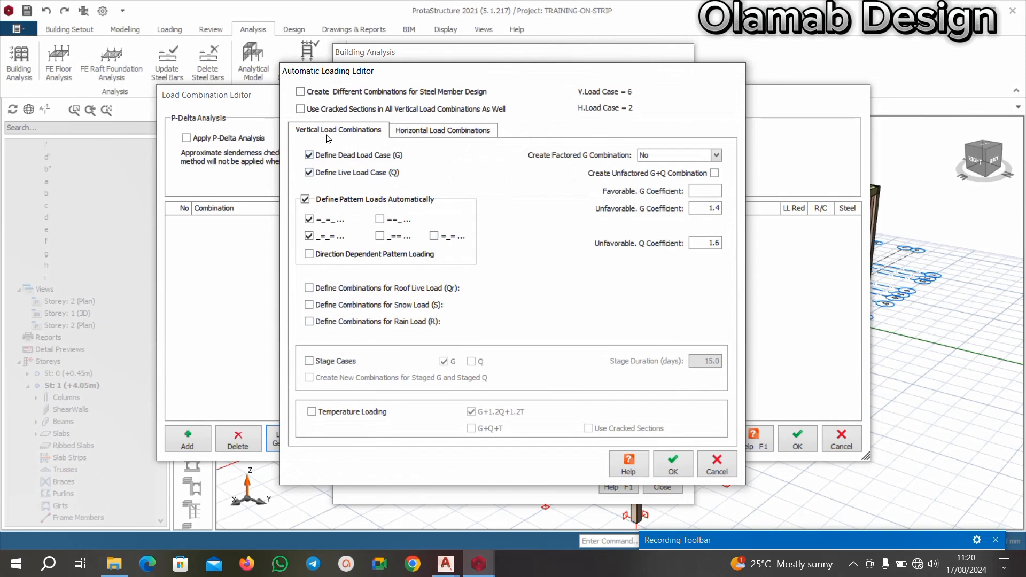
pyautogui.click(664, 464)
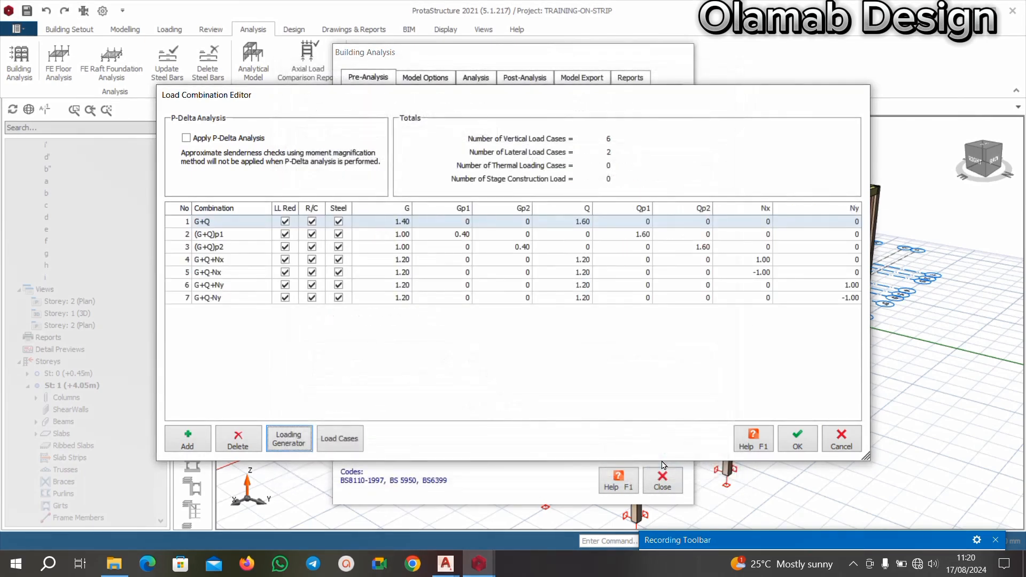
pyautogui.click(801, 441)
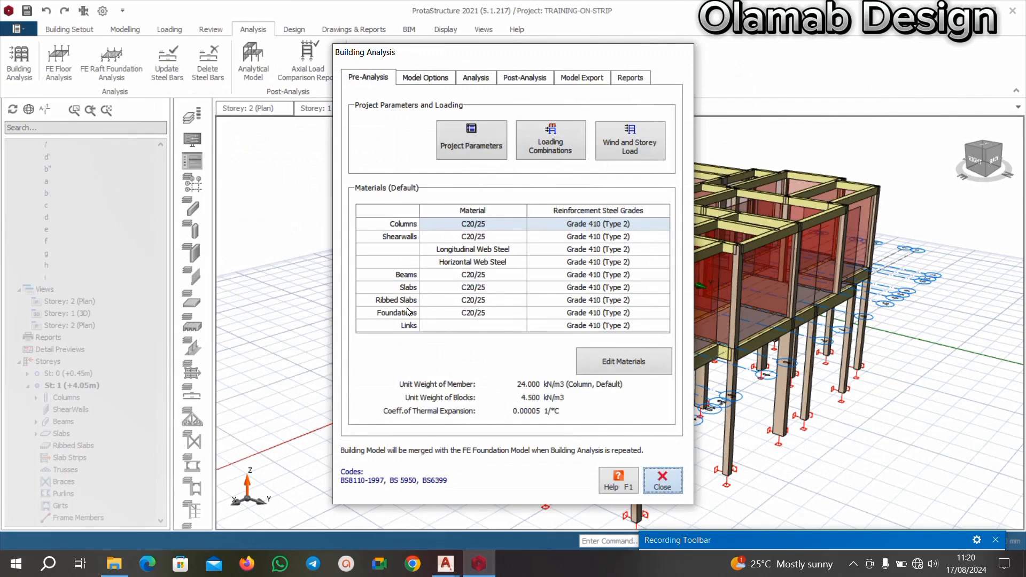
pyautogui.click(663, 480)
# In the beam parameters of the project options, set the floor beams' minimum steel diameter to Y16 and maximum to Y20.
pyautogui.click(102, 13)
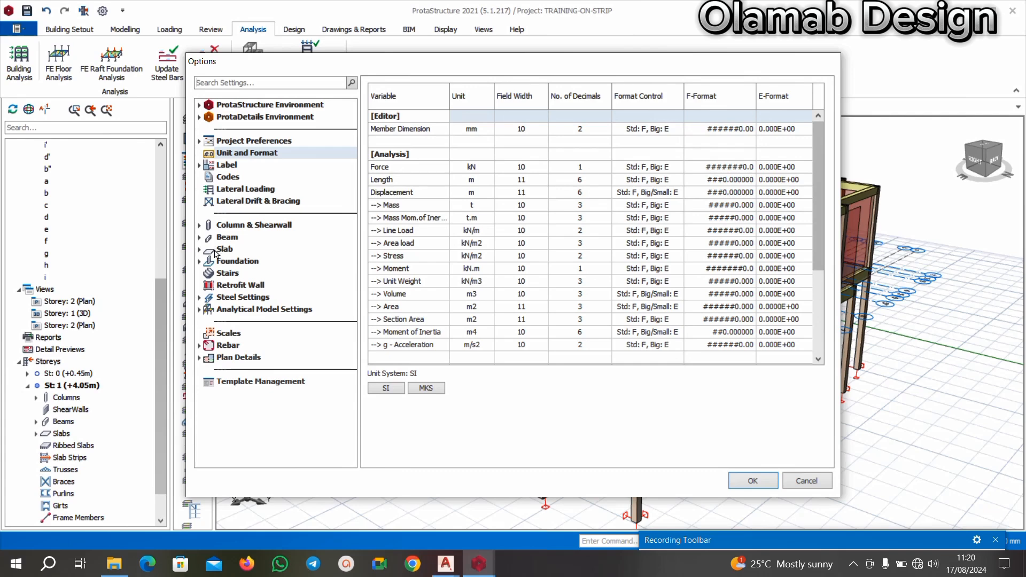
pyautogui.click(199, 237)
pyautogui.click(239, 260)
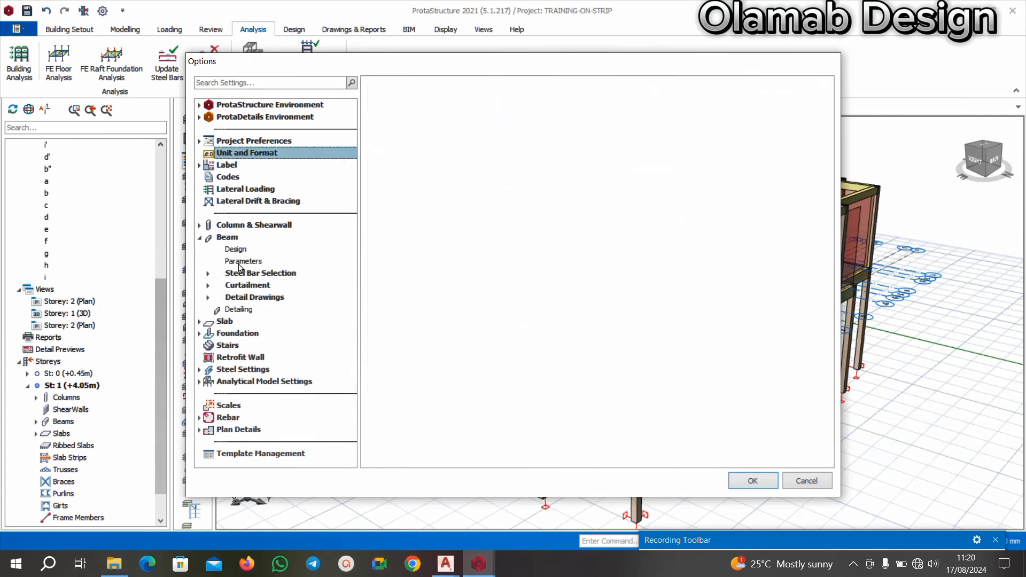
pyautogui.click(583, 140)
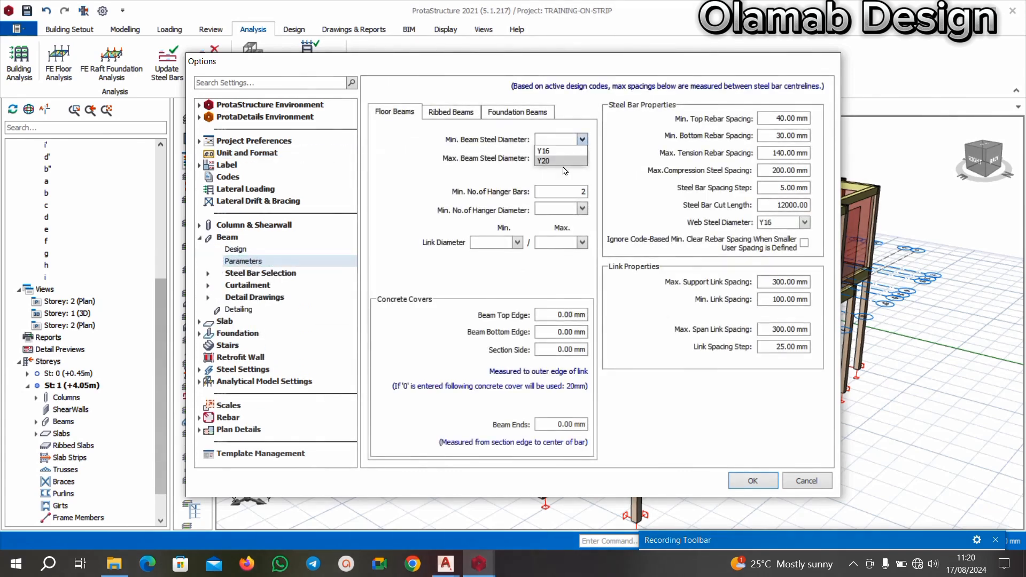
pyautogui.click(566, 151)
pyautogui.click(582, 158)
pyautogui.click(544, 179)
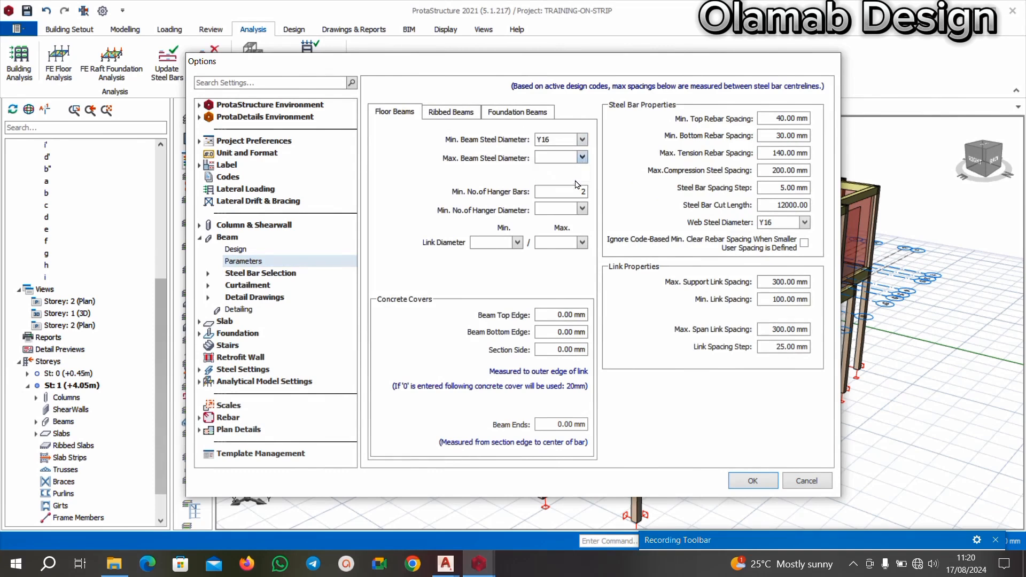
# Set both the minimum and maximum link diameter of the floor beams to Y10.
pyautogui.click(517, 244)
pyautogui.click(510, 255)
pyautogui.click(583, 243)
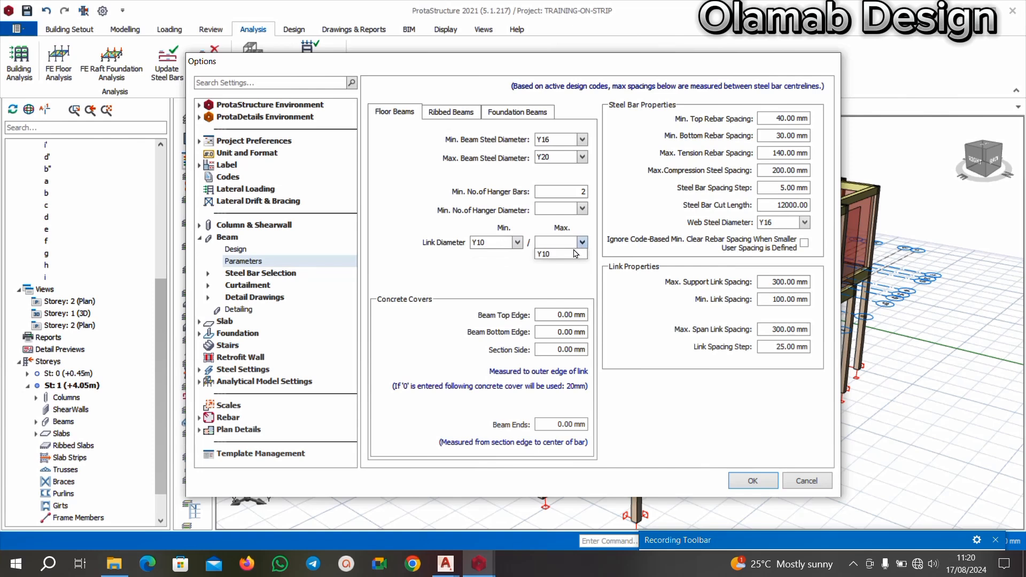
pyautogui.click(573, 254)
# Set the floor beams' top, bottom, side and end concrete covers to 25 mm and the maximum support and span link spacings to 250 mm.
pyautogui.click(571, 317)
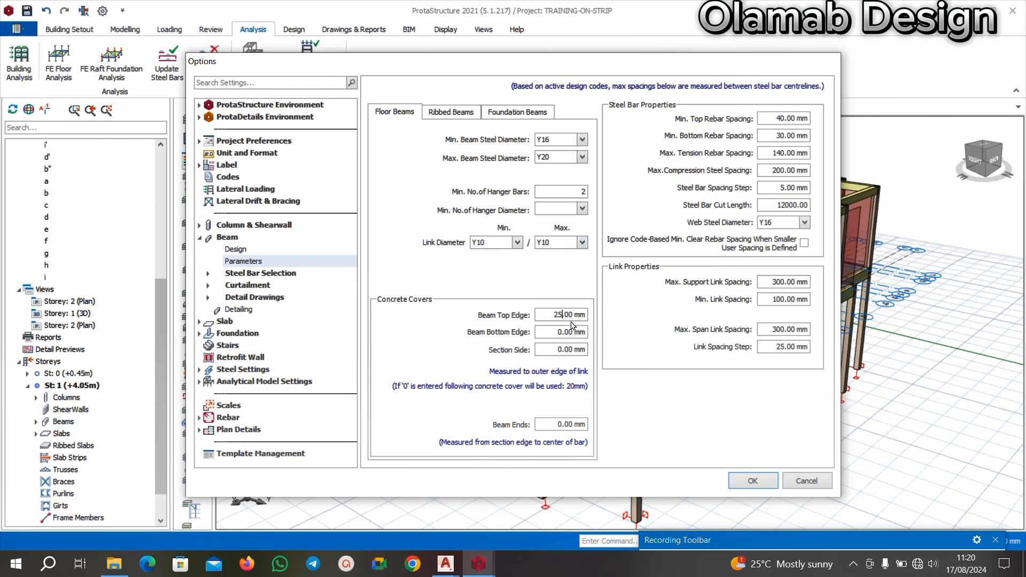
pyautogui.press('Tab')
pyautogui.write('25')
pyautogui.press('Tab')
pyautogui.write('25')
pyautogui.press('Tab')
pyautogui.write('25')
pyautogui.press('BackSpace')
pyautogui.press('BackSpace')
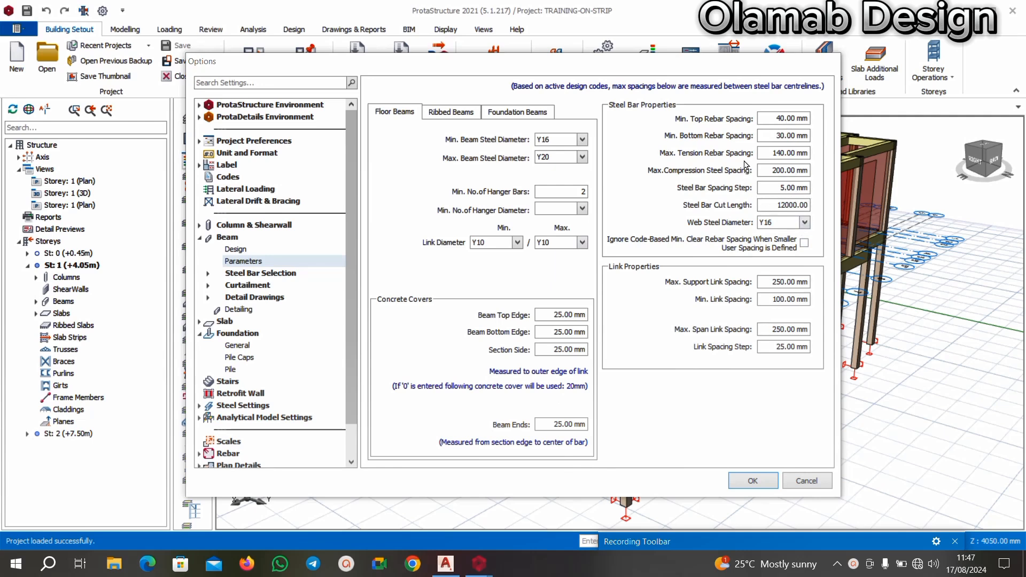
# For the foundation beams, set the maximum steel diameter to Y20 and the minimum and maximum link diameters to Y10.
pyautogui.click(527, 112)
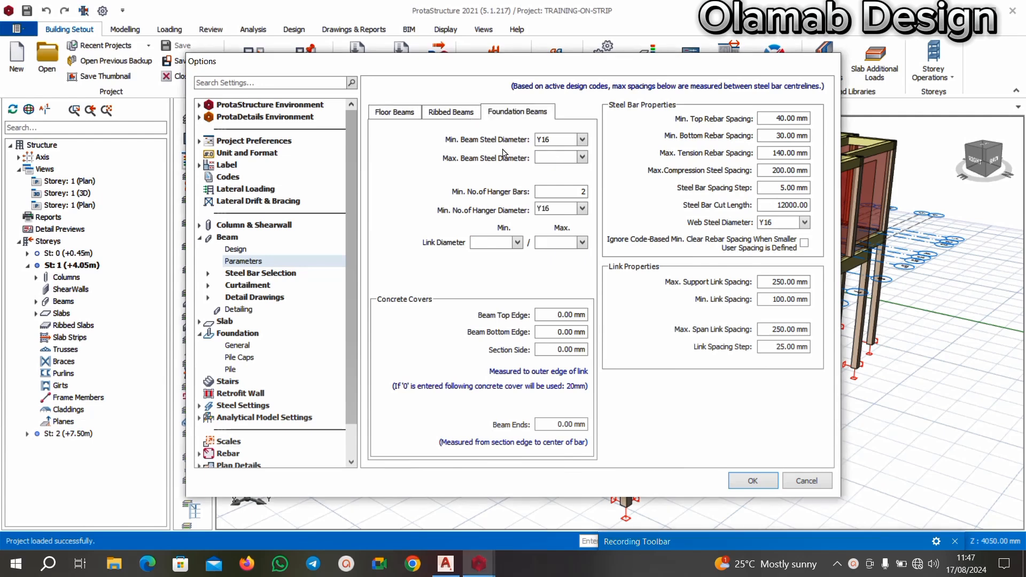
pyautogui.click(584, 158)
pyautogui.click(568, 183)
pyautogui.click(517, 243)
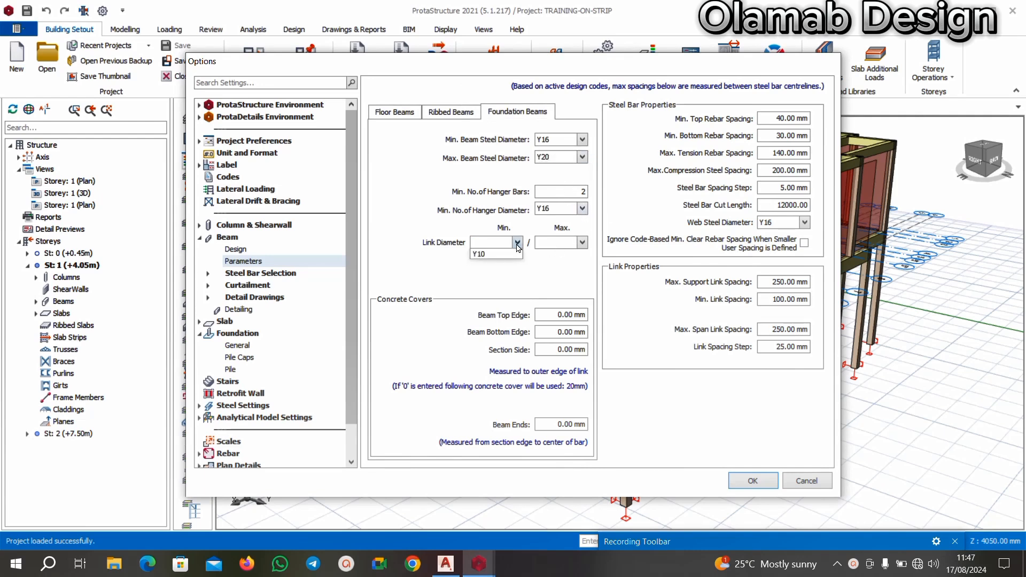
pyautogui.click(508, 254)
pyautogui.click(582, 243)
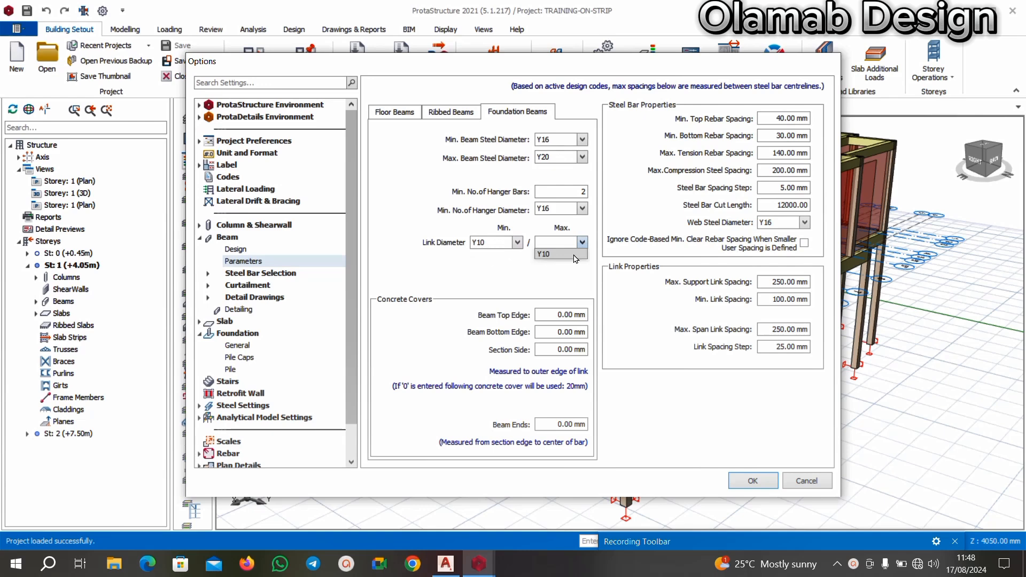
pyautogui.click(556, 254)
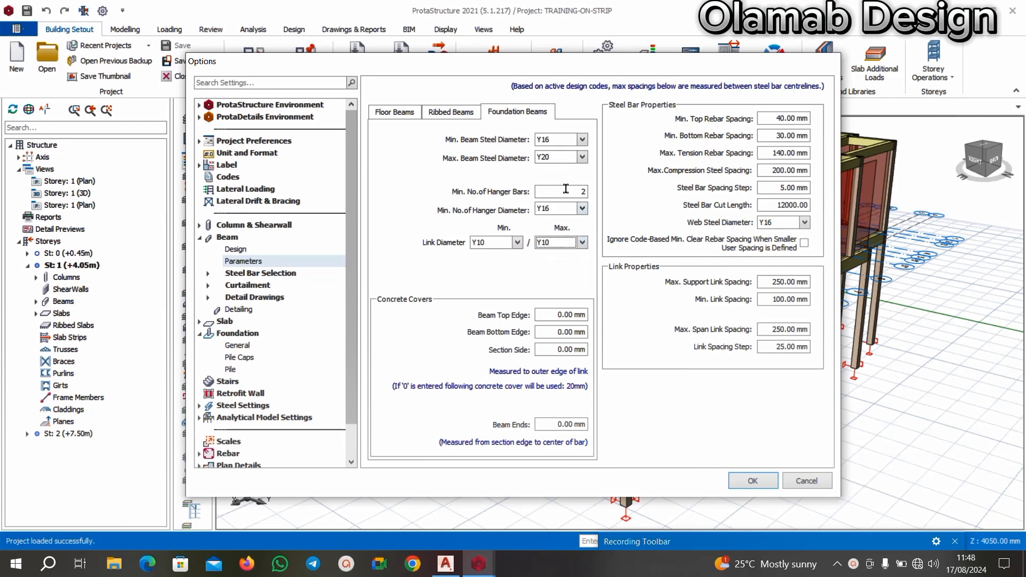
# Enter the foundation beams' concrete covers, with 40 mm at the top and bottom edges, and apply the options.
pyautogui.click(567, 316)
pyautogui.write('35')
pyautogui.click(562, 331)
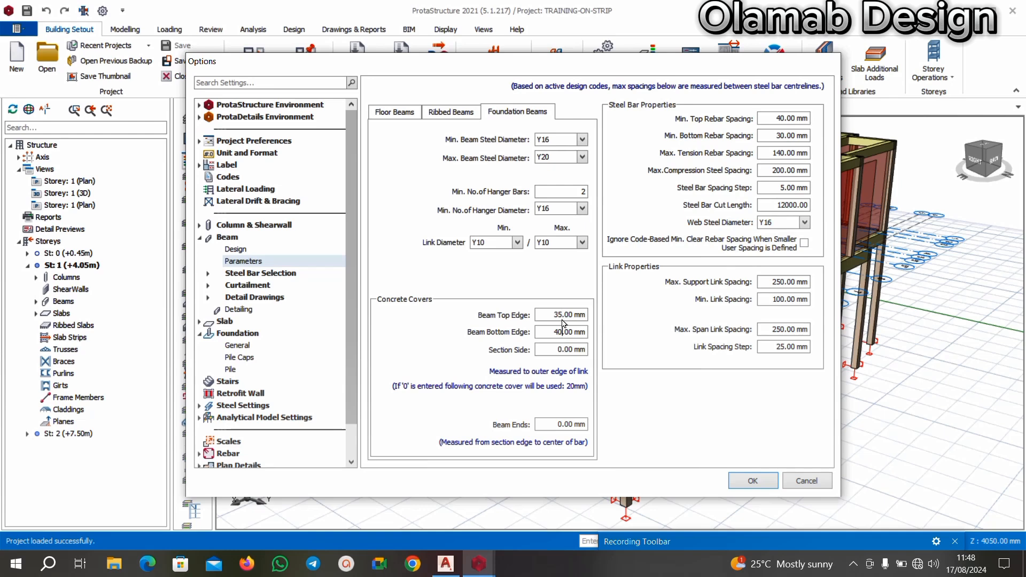
pyautogui.click(562, 319)
pyautogui.press('BackSpace')
pyautogui.write('40')
pyautogui.press('Tab')
pyautogui.write('25')
pyautogui.click(761, 486)
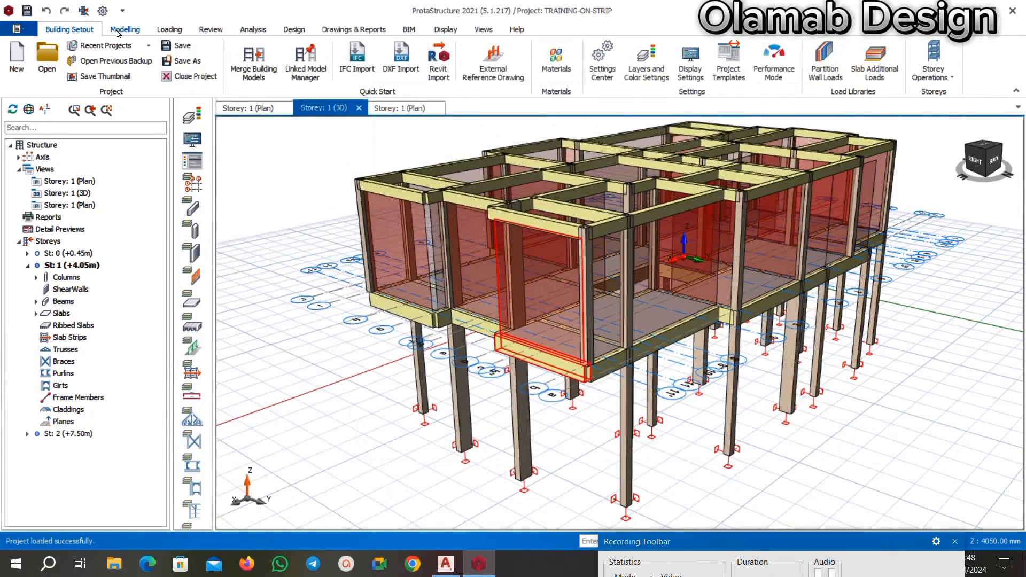
# Save the project and bring up the loading commands.
pyautogui.click(28, 11)
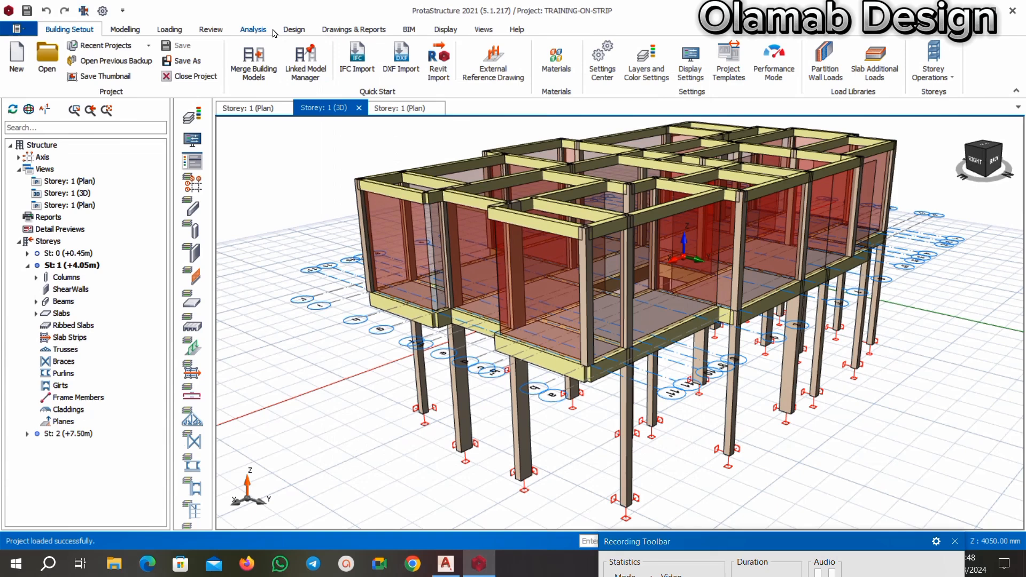
pyautogui.click(292, 32)
pyautogui.click(180, 30)
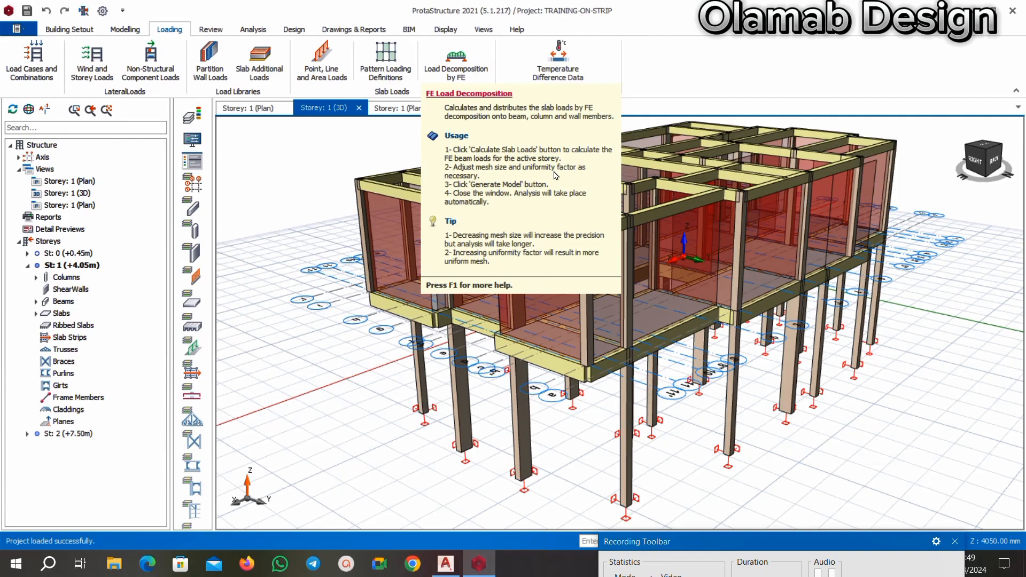
# Examine the 3D frame's beams, columns, slabs and wall loads from several sides before decomposing the loads.
pyautogui.scroll(-3, 597, 251)
pyautogui.moveTo(460, 374); pyautogui.dragTo(568, 390, button='middle')
pyautogui.scroll(4, 609, 337)
pyautogui.scroll(-2, 607, 322)
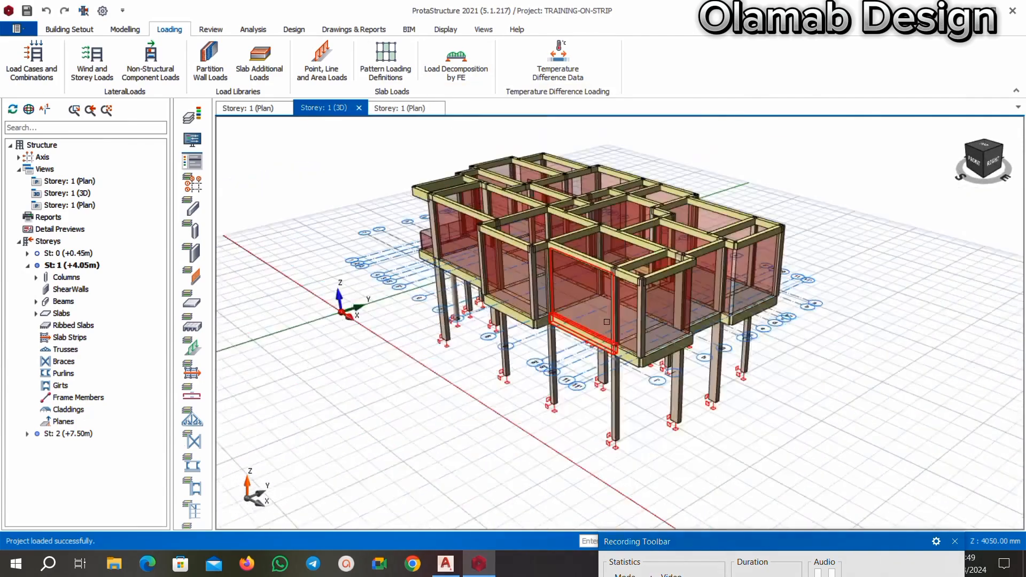
pyautogui.moveTo(607, 322); pyautogui.dragTo(755, 403, button='middle')
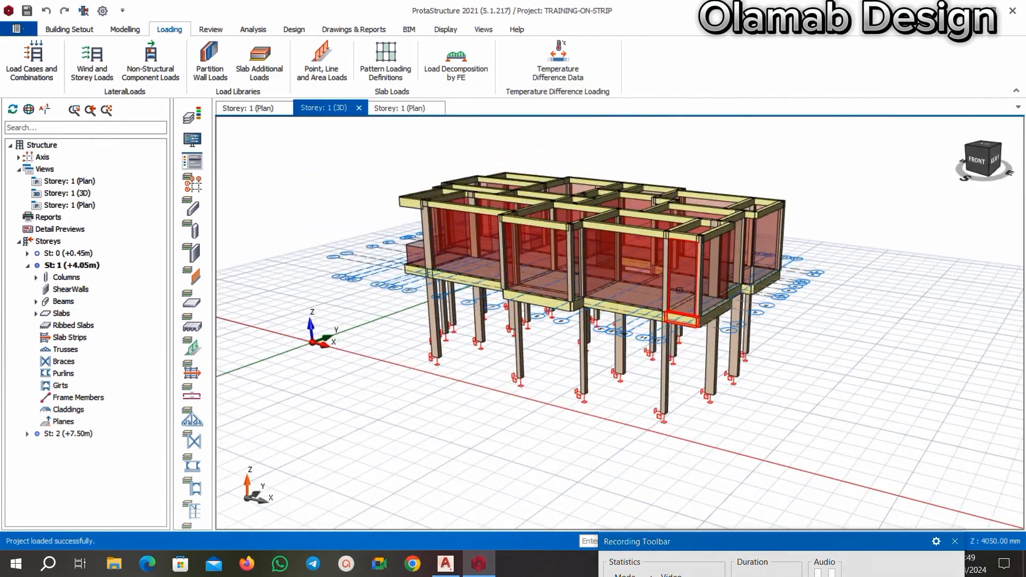
pyautogui.scroll(3, 718, 311)
pyautogui.scroll(-2, 695, 311)
pyautogui.moveTo(744, 360); pyautogui.dragTo(636, 363, button='middle')
pyautogui.scroll(2, 593, 355)
pyautogui.scroll(-3, 580, 348)
pyautogui.moveTo(543, 389); pyautogui.dragTo(619, 363, button='middle')
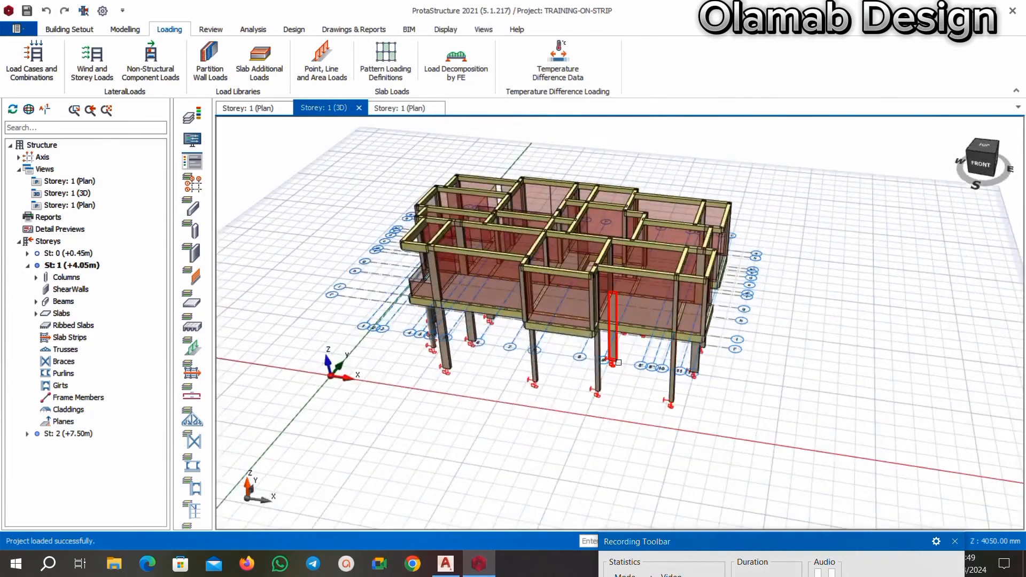
pyautogui.scroll(2, 668, 326)
pyautogui.scroll(-3, 666, 332)
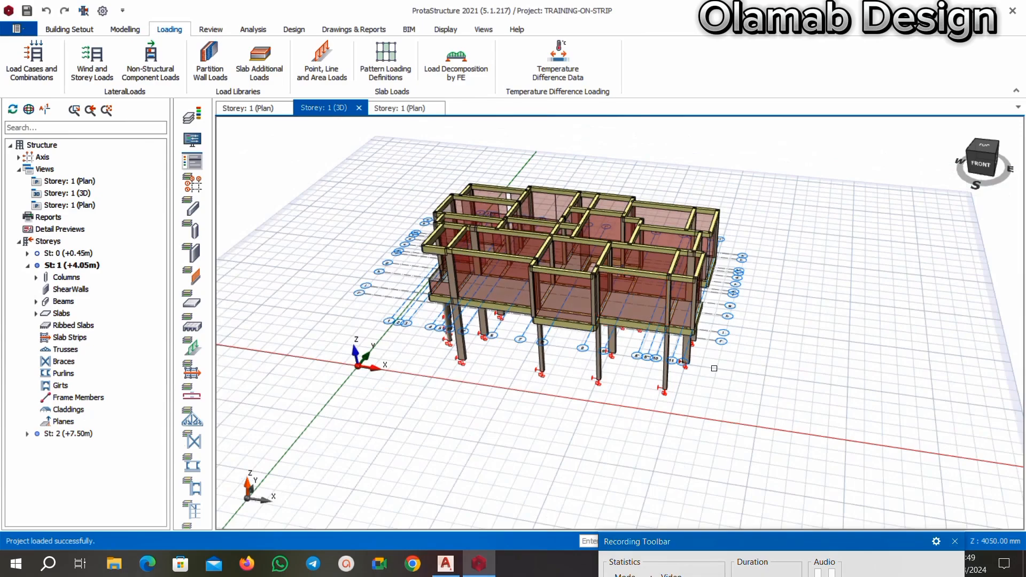
pyautogui.moveTo(773, 378); pyautogui.dragTo(704, 382, button='middle')
pyautogui.scroll(2, 606, 362)
pyautogui.scroll(-3, 607, 353)
pyautogui.scroll(3, 607, 230)
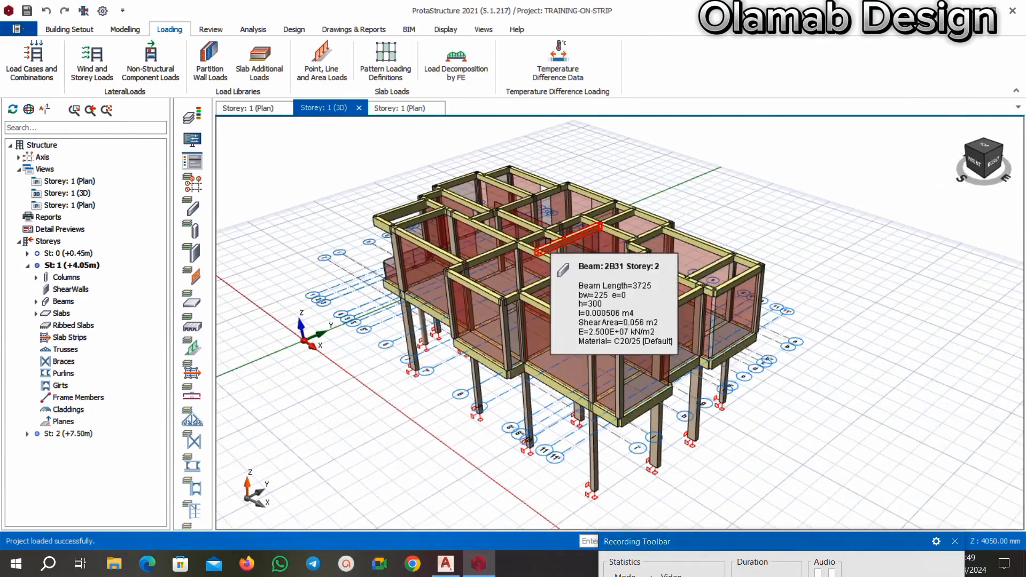
pyautogui.scroll(-2, 548, 242)
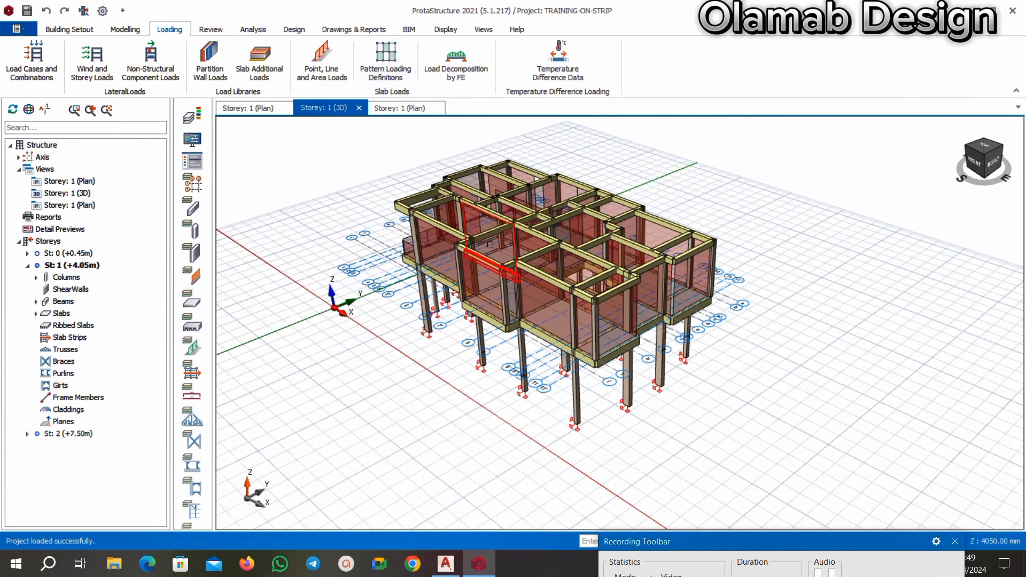
pyautogui.scroll(2, 490, 244)
# Run the FE beam load decomposition for all storeys, including slab plates, without pausing to check meshing at each floor.
pyautogui.click(455, 62)
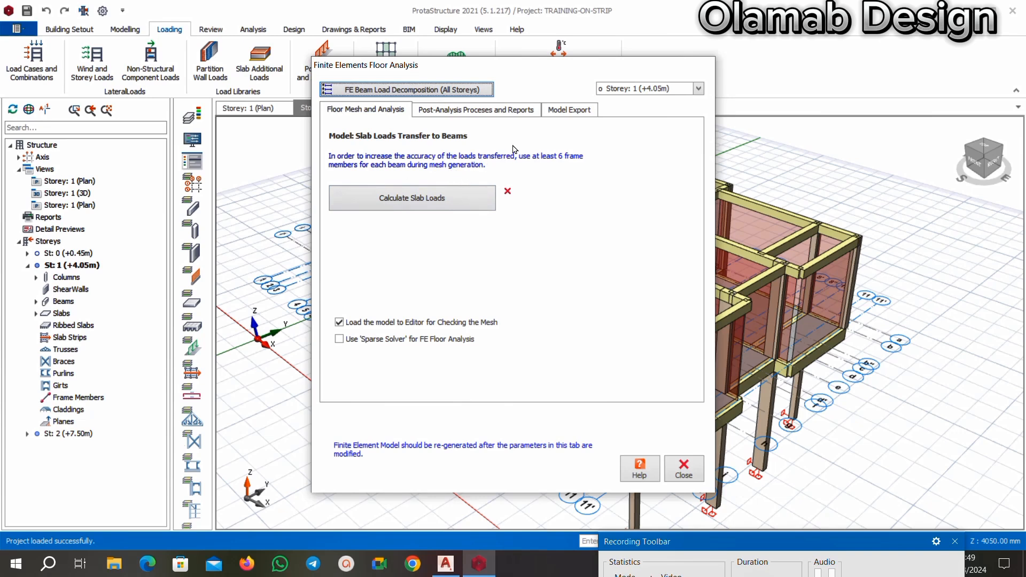
pyautogui.click(698, 89)
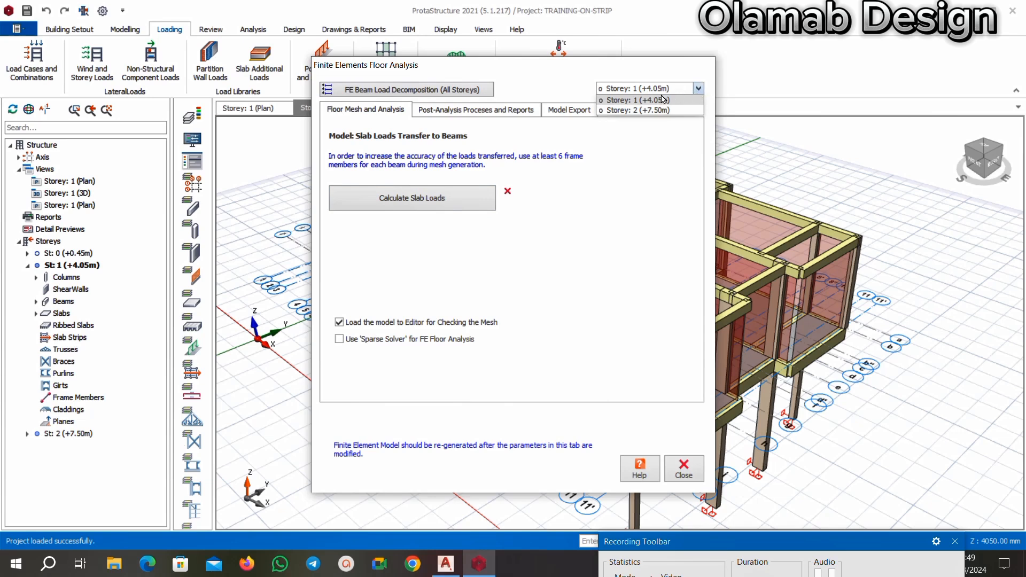
pyautogui.click(698, 92)
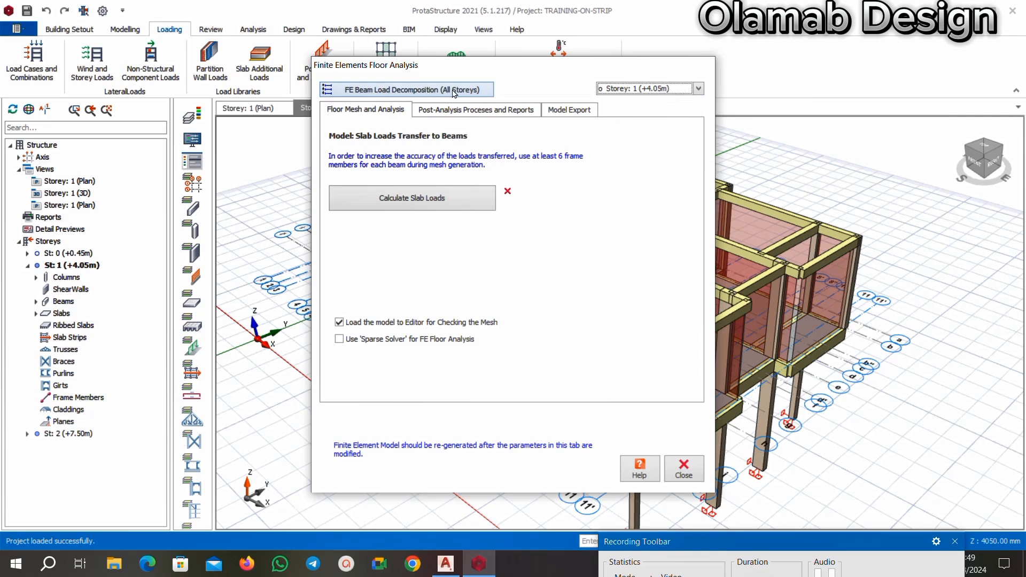
pyautogui.click(699, 89)
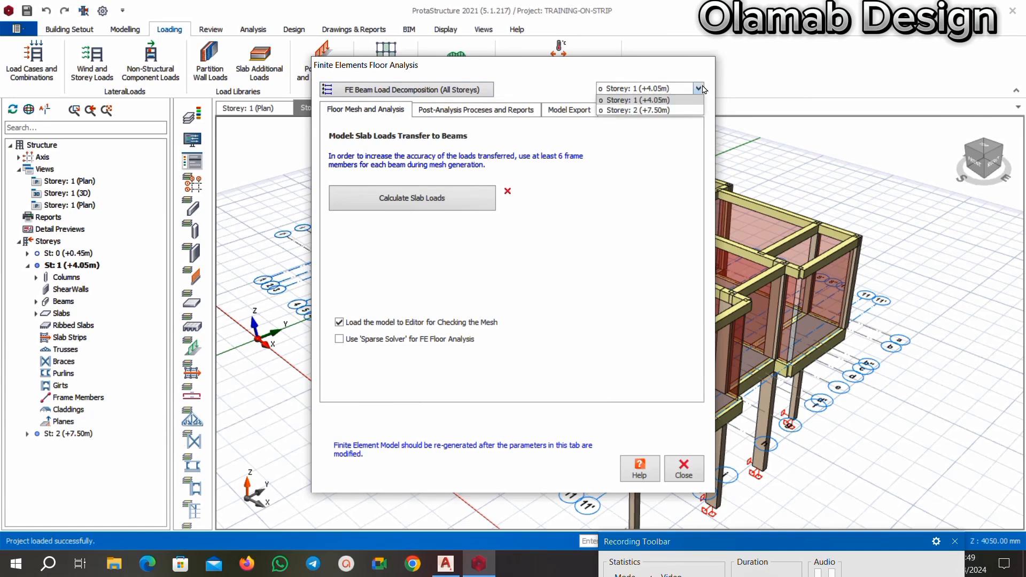
pyautogui.click(671, 111)
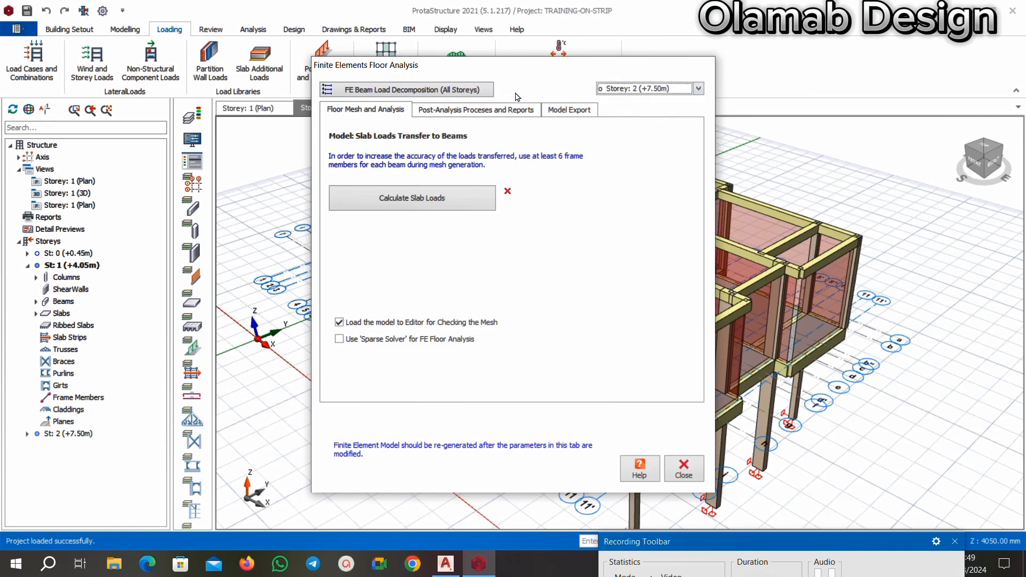
pyautogui.click(409, 91)
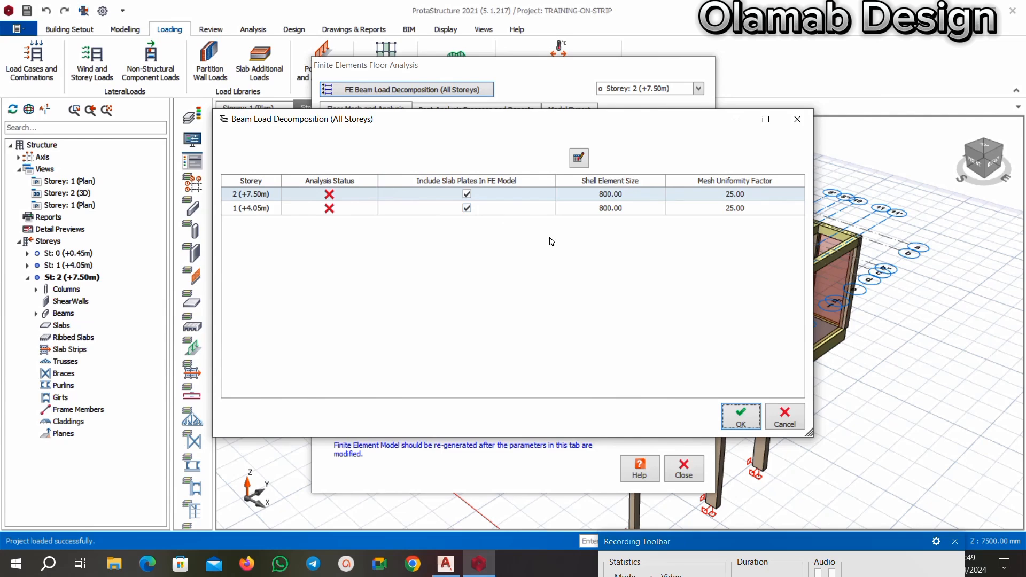
pyautogui.click(740, 419)
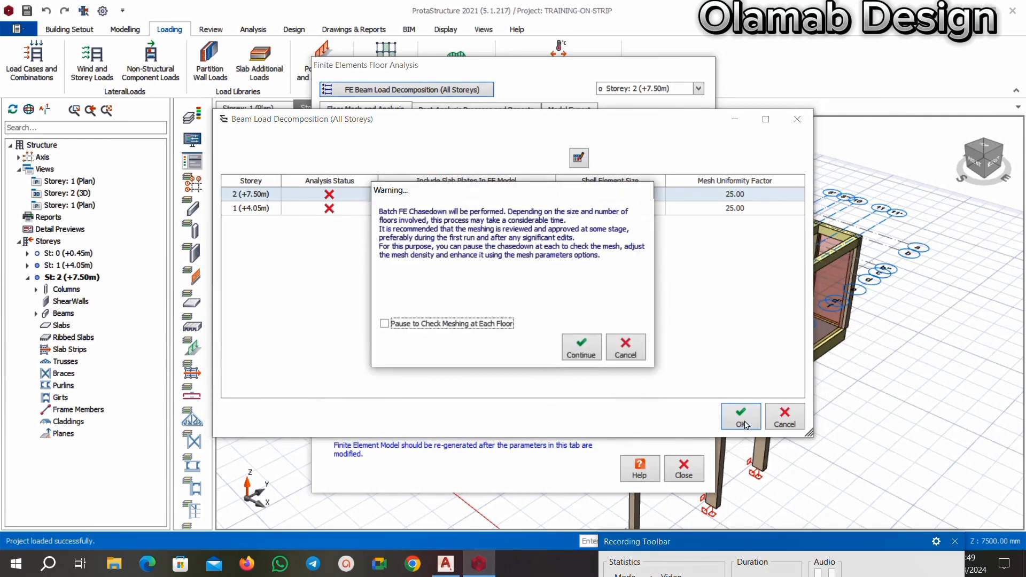
pyautogui.click(575, 350)
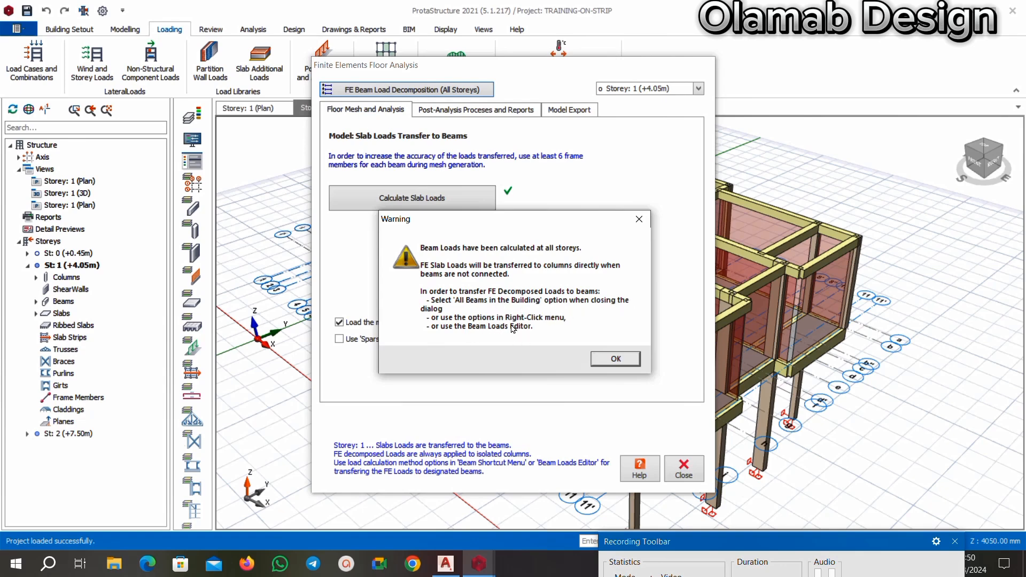
pyautogui.click(615, 358)
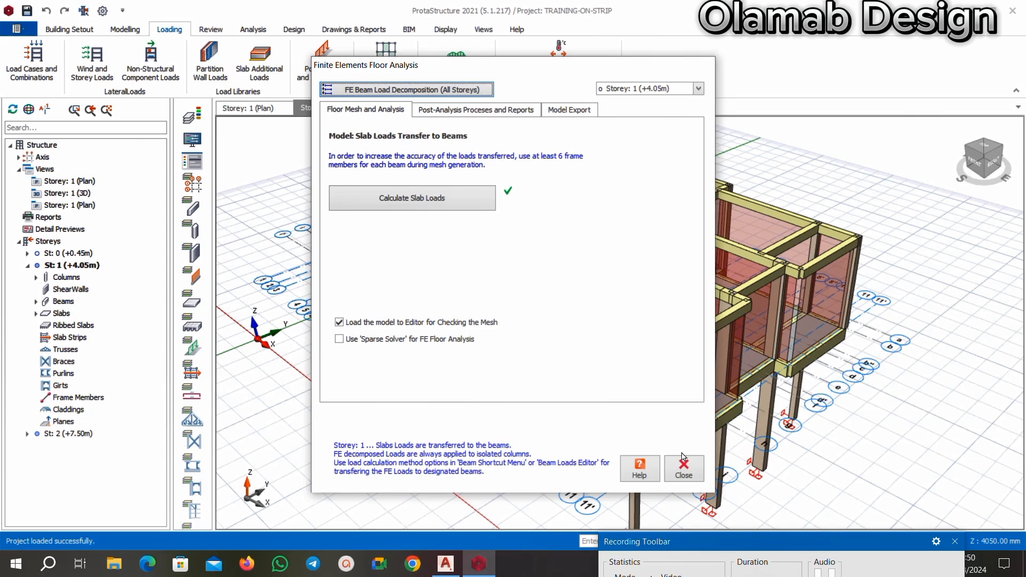
# Apply the FE decomposed slab loads to all beams in the model and save the project.
pyautogui.click(406, 89)
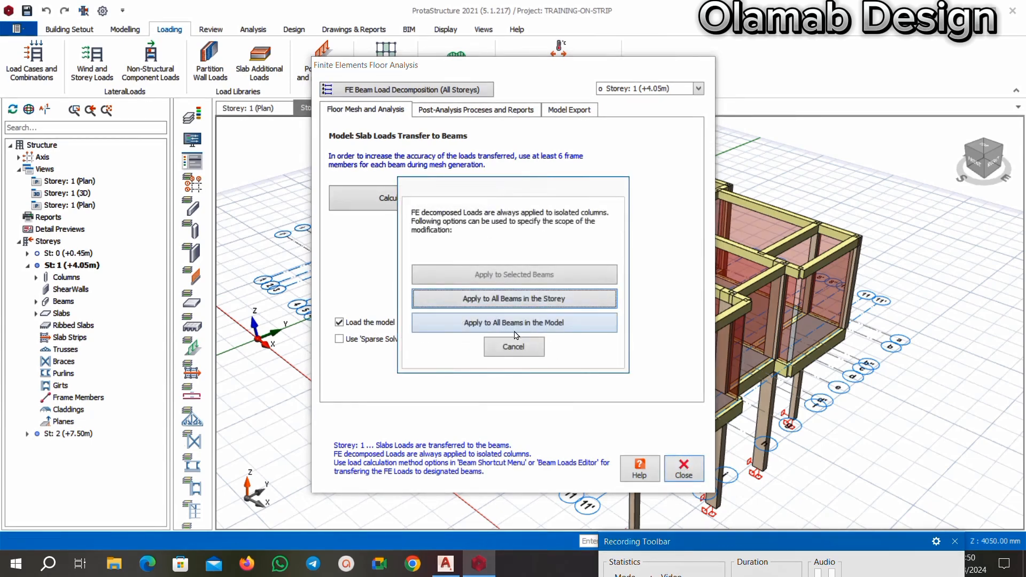
pyautogui.click(558, 325)
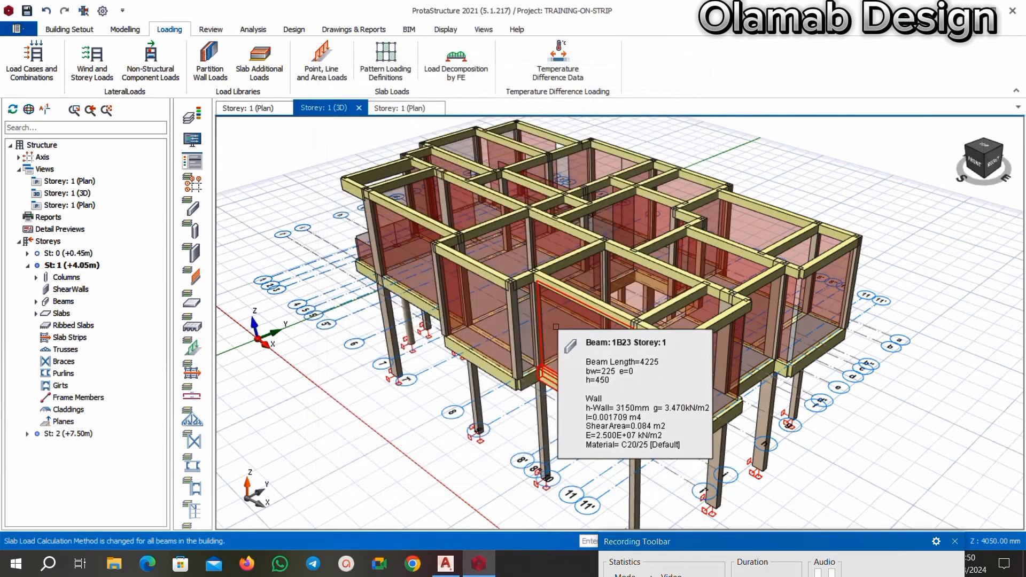
pyautogui.click(26, 10)
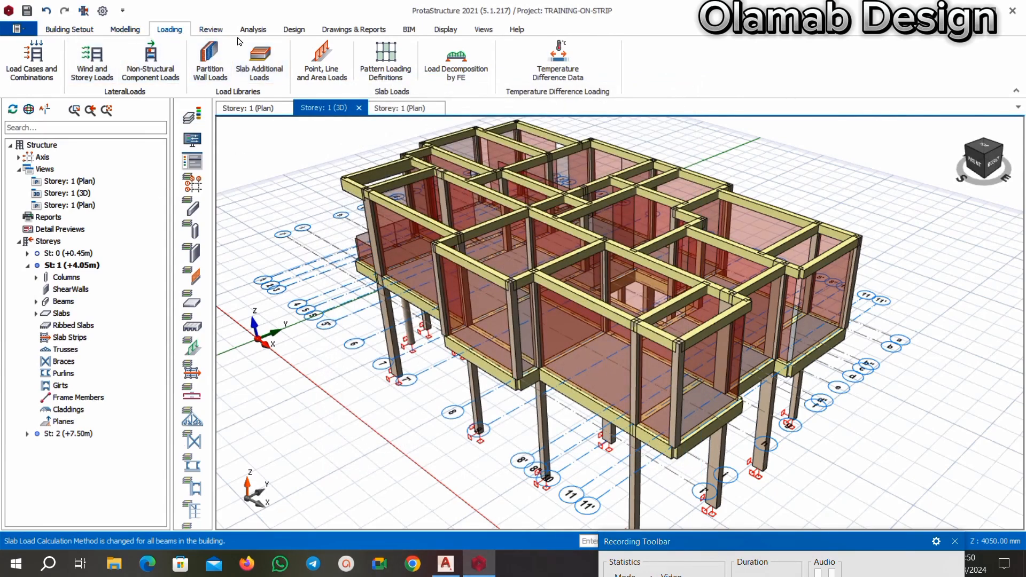
# Run the building model check on all storeys with every overlap, axis, length and label check included.
pyautogui.click(252, 29)
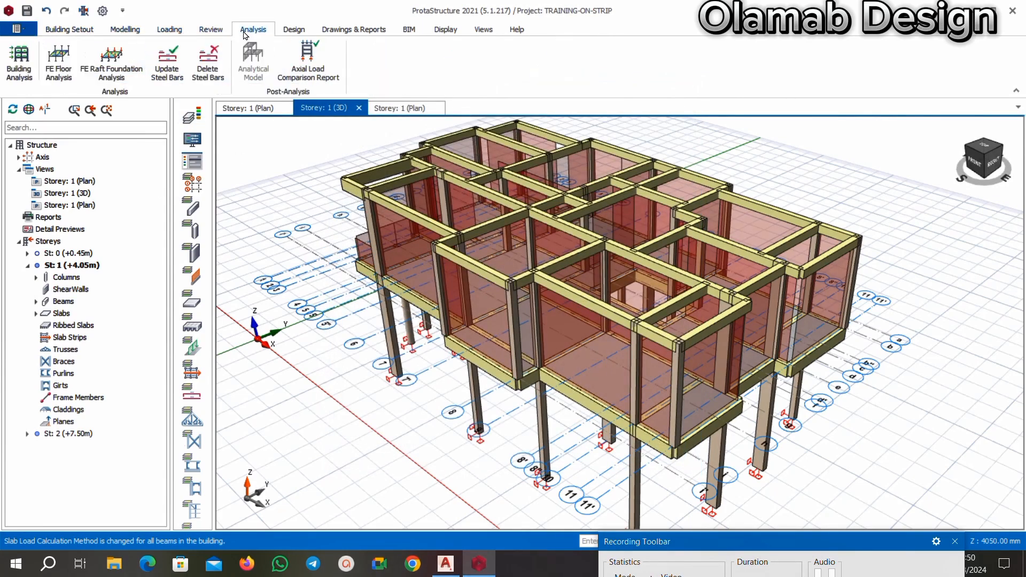
pyautogui.click(20, 62)
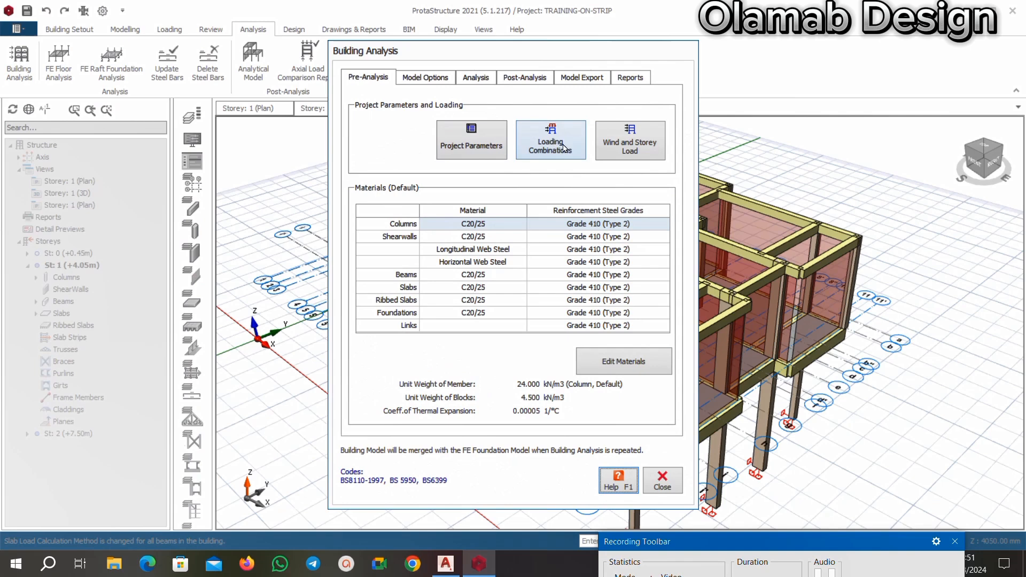
pyautogui.click(475, 77)
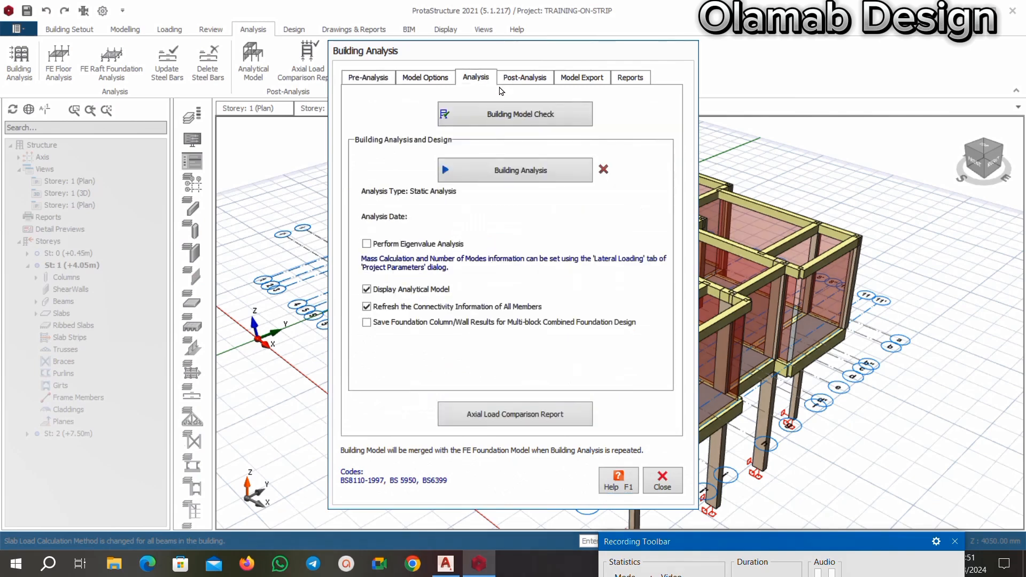
pyautogui.click(514, 114)
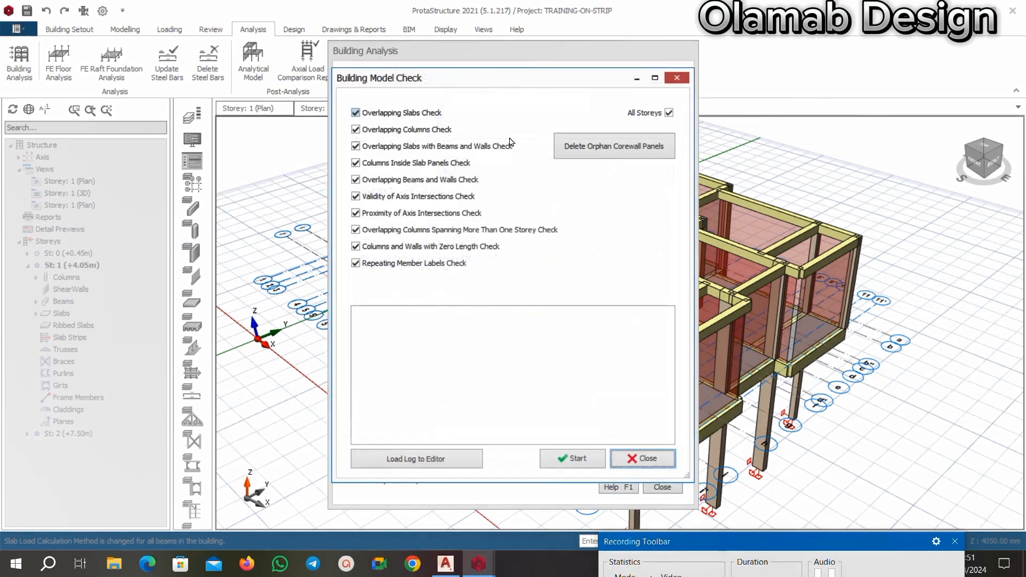
pyautogui.click(562, 461)
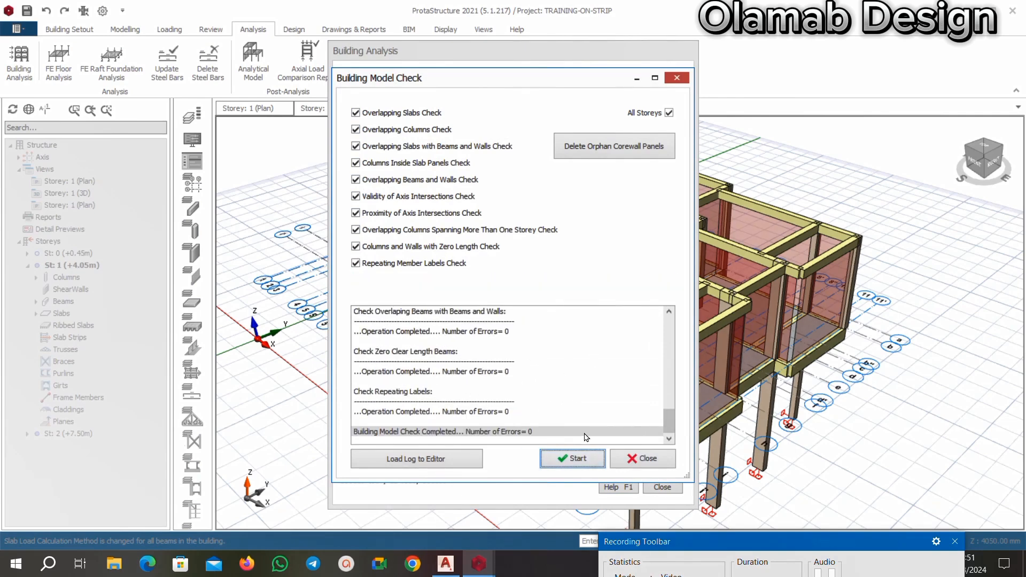
pyautogui.click(636, 460)
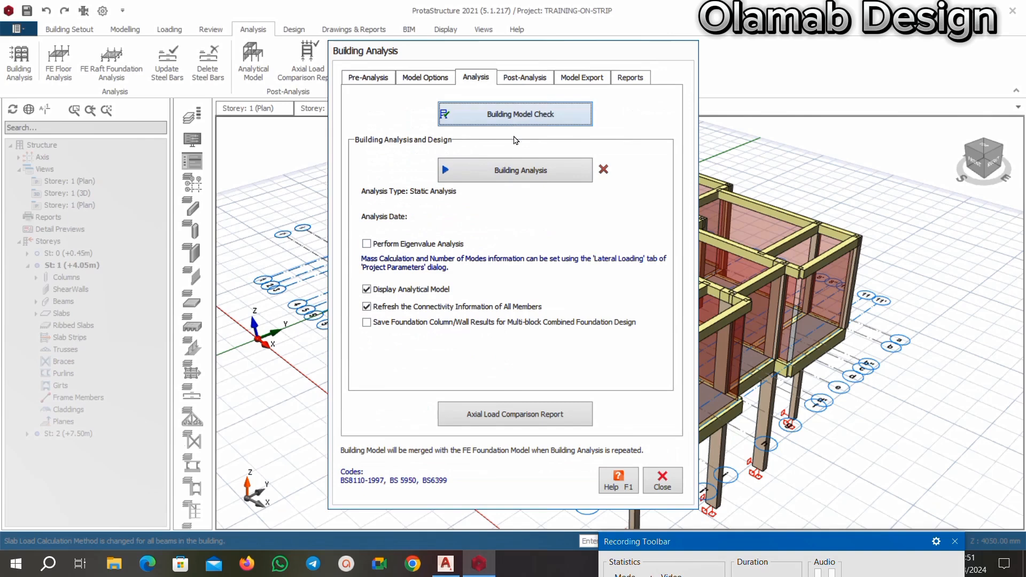
# Adjust the batch design options for column/wall and beam reinforcement design, and run the building analysis.
pyautogui.click(521, 170)
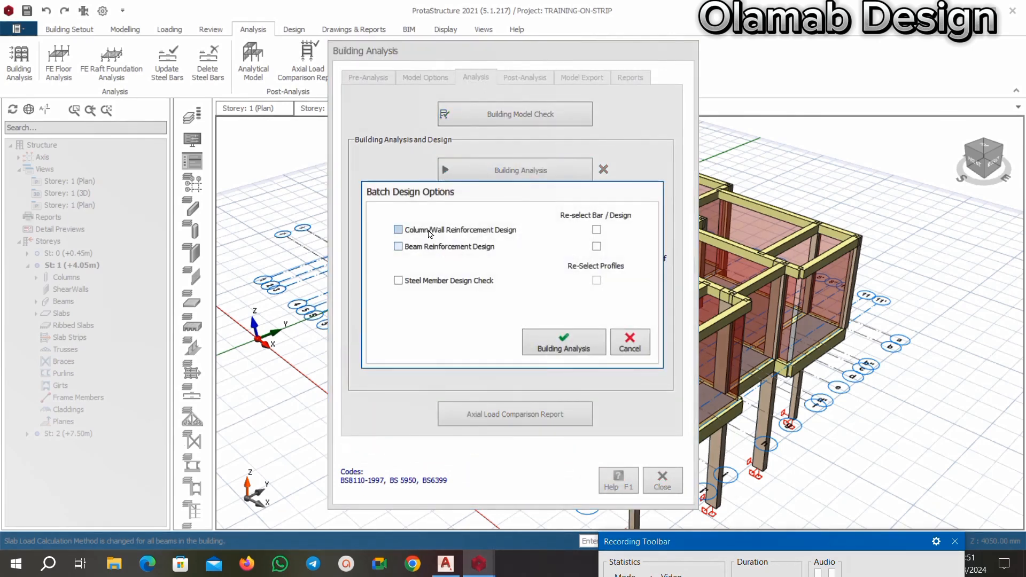
pyautogui.click(399, 231)
pyautogui.click(401, 248)
pyautogui.click(399, 229)
pyautogui.click(399, 230)
pyautogui.click(398, 246)
pyautogui.click(549, 343)
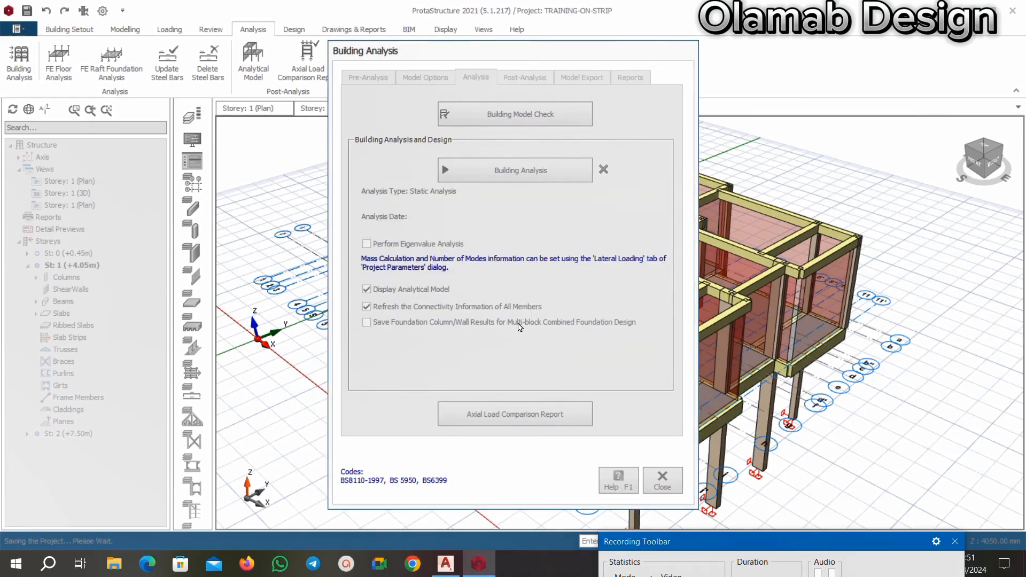
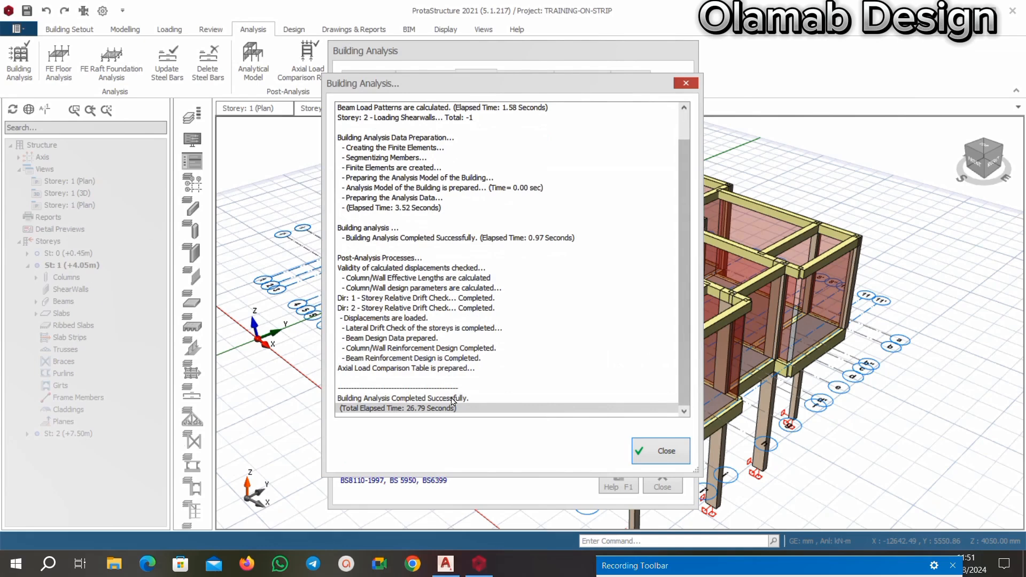
# Dismiss the building analysis log and dialog, and close the analytical model view to return to the Storey 1 plan.
pyautogui.click(679, 392)
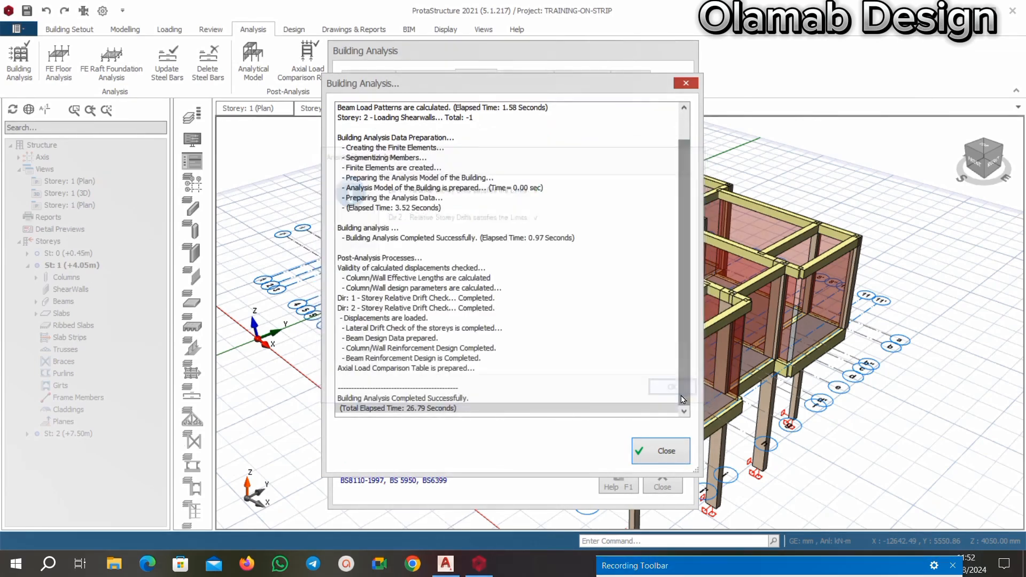
pyautogui.click(662, 453)
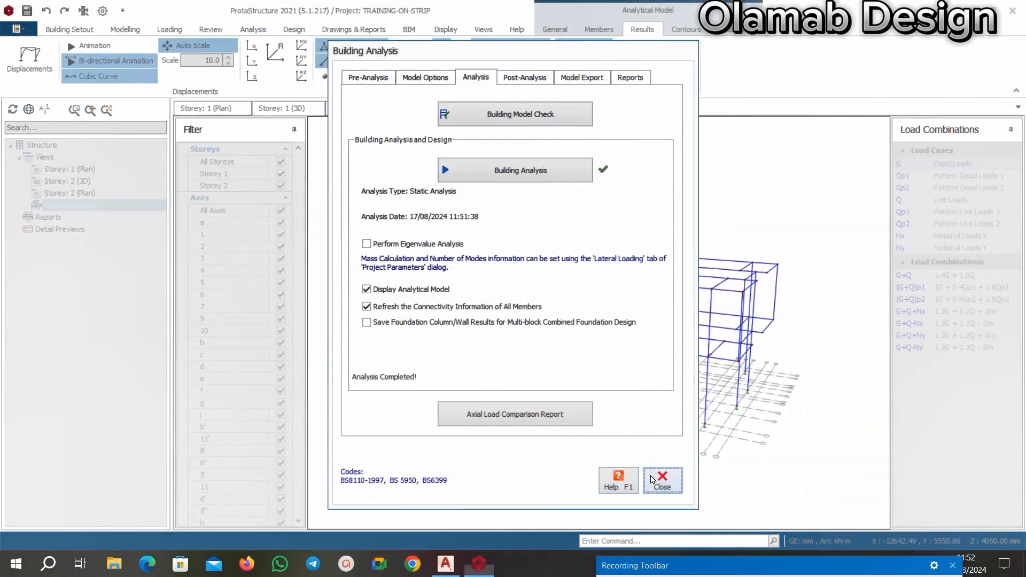
pyautogui.click(661, 480)
pyautogui.click(479, 107)
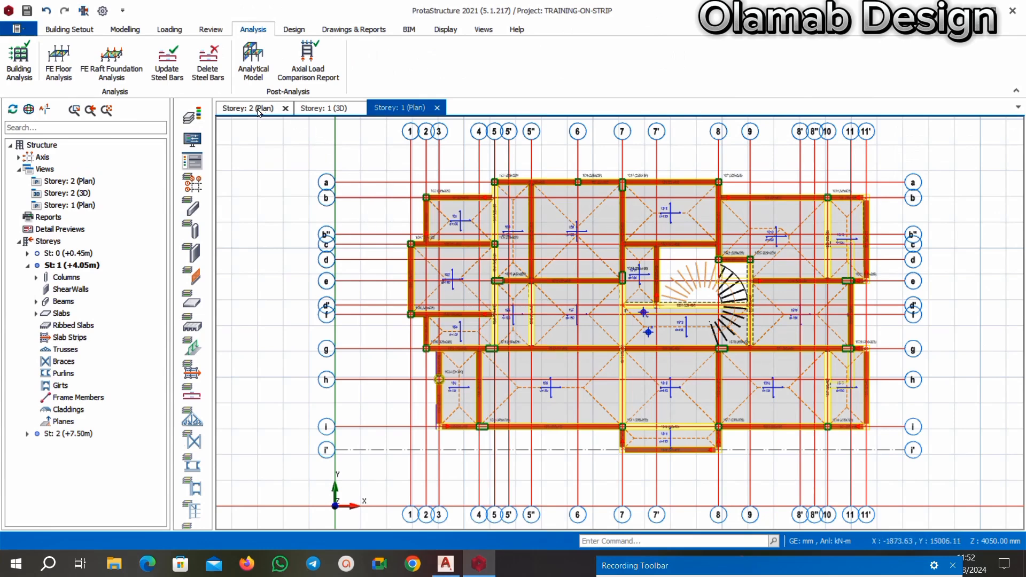
# Recolour the members on the Storey 1 plan by Design Status using visual interrogation.
pyautogui.click(195, 150)
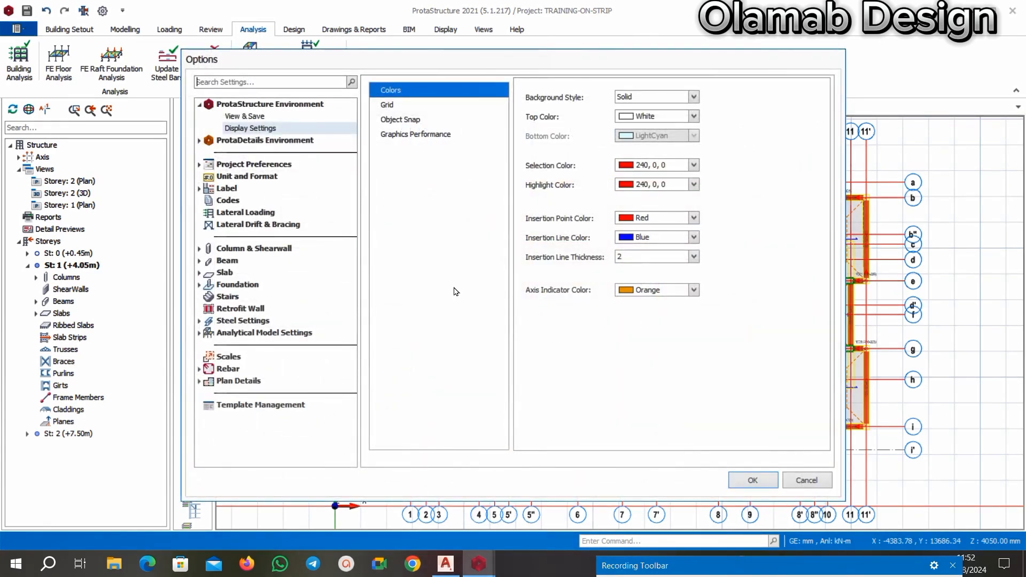
pyautogui.click(817, 480)
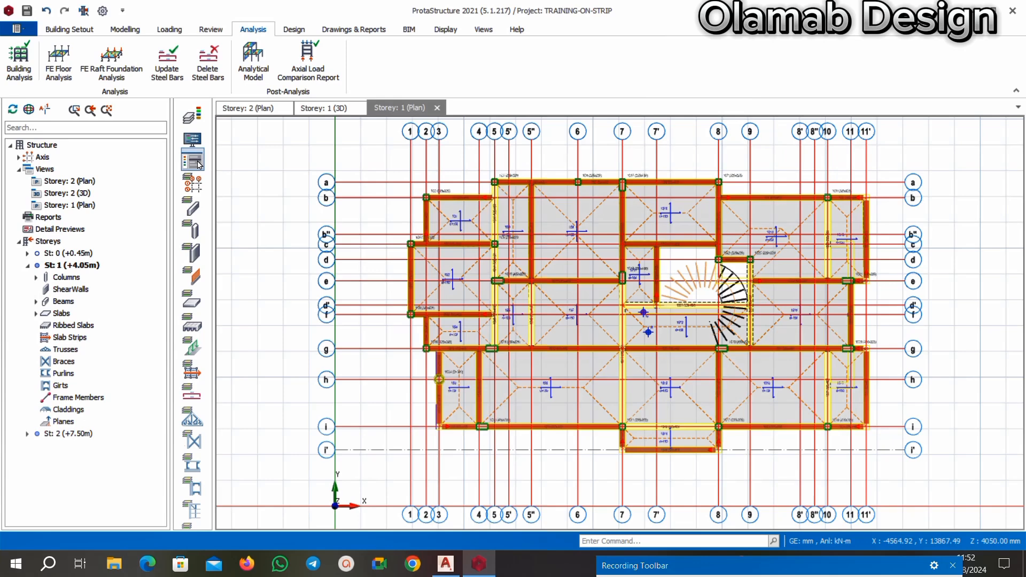
pyautogui.click(193, 159)
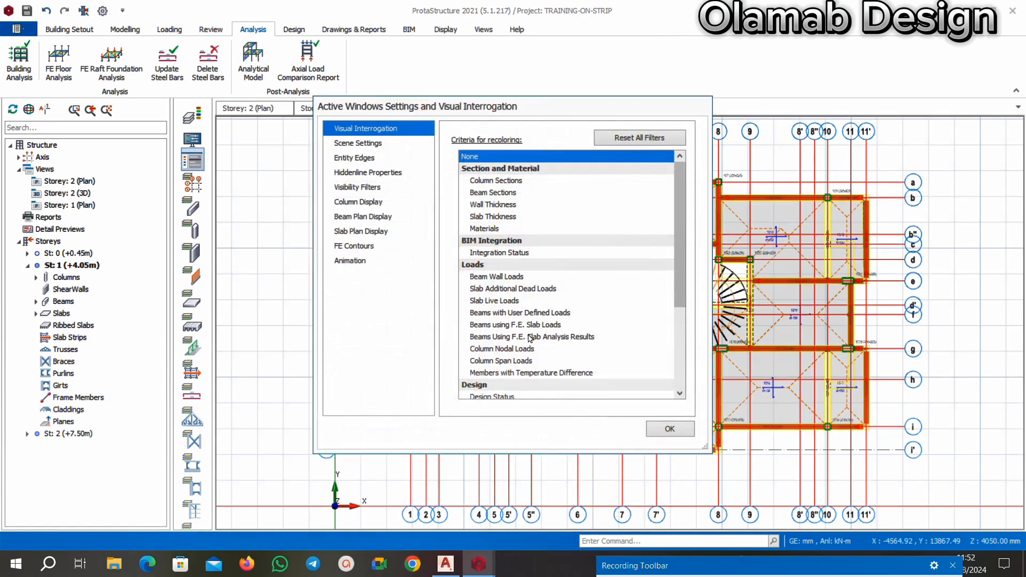
pyautogui.scroll(-4, 529, 348)
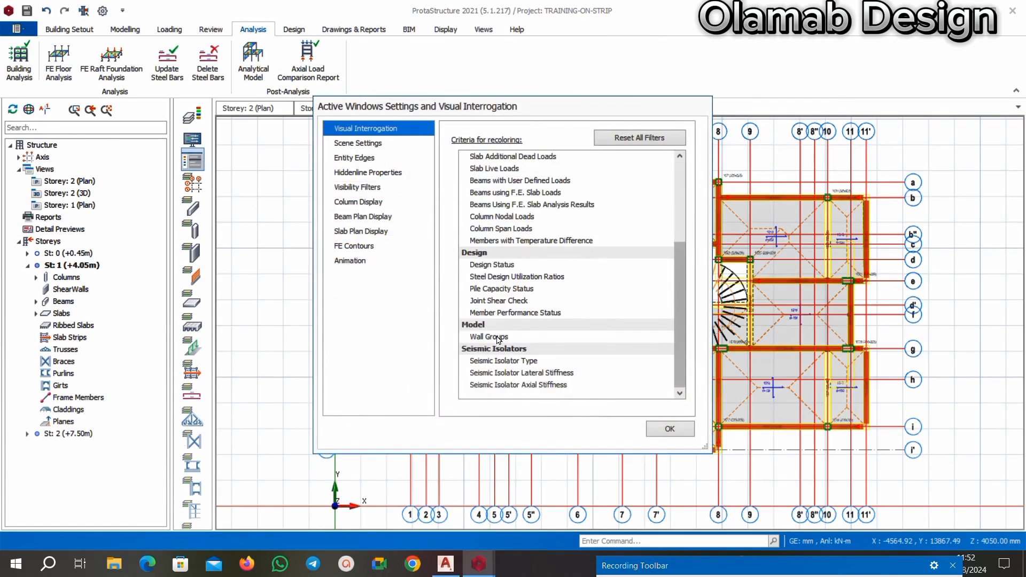
pyautogui.click(505, 262)
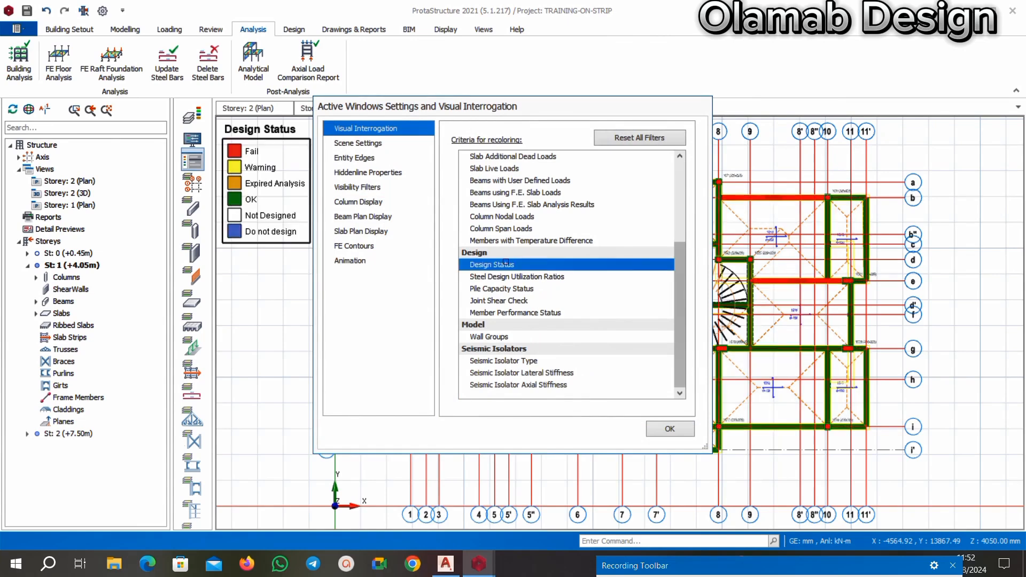
pyautogui.click(670, 429)
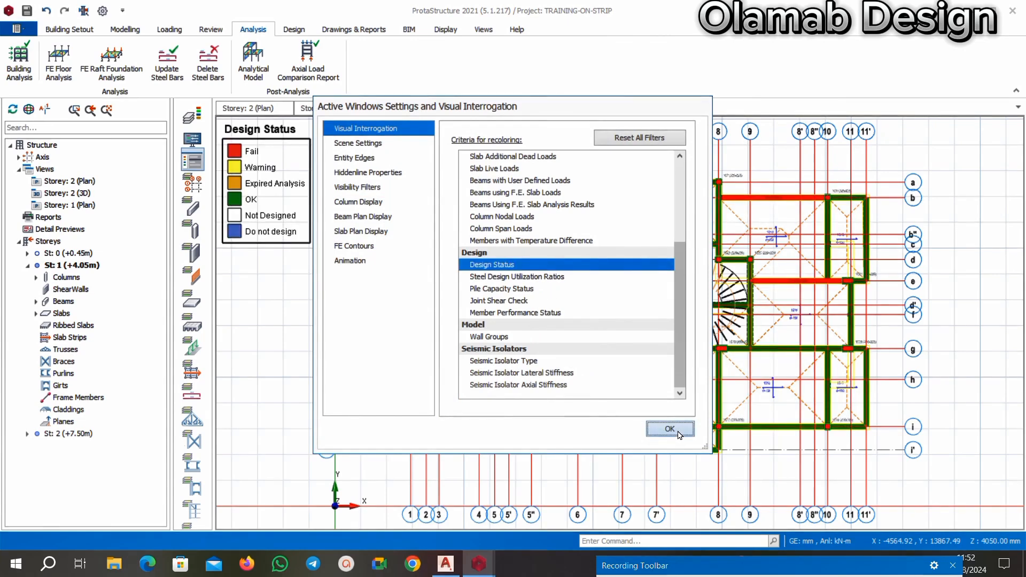
pyautogui.scroll(-2, 642, 226)
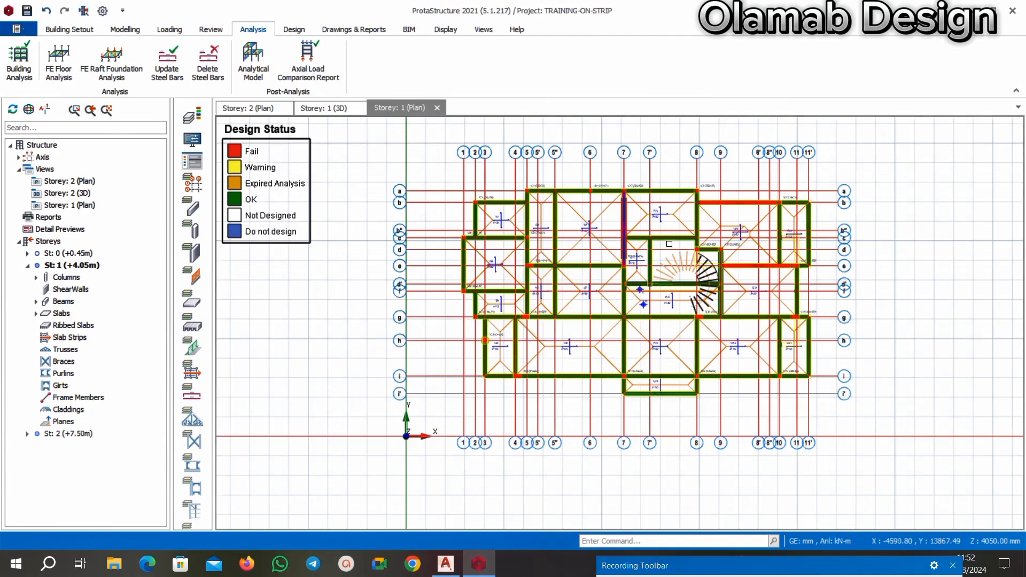
pyautogui.scroll(4, 877, 243)
pyautogui.scroll(-4, 649, 228)
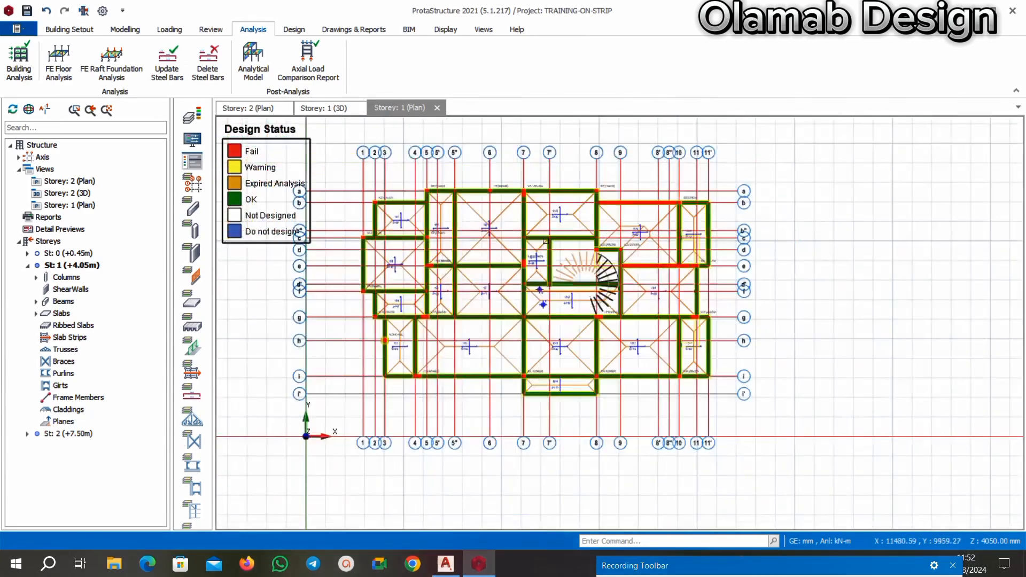
# Display the Design Status colouring in the Storey 1 3D view and inspect the building from several sides.
pyautogui.click(328, 110)
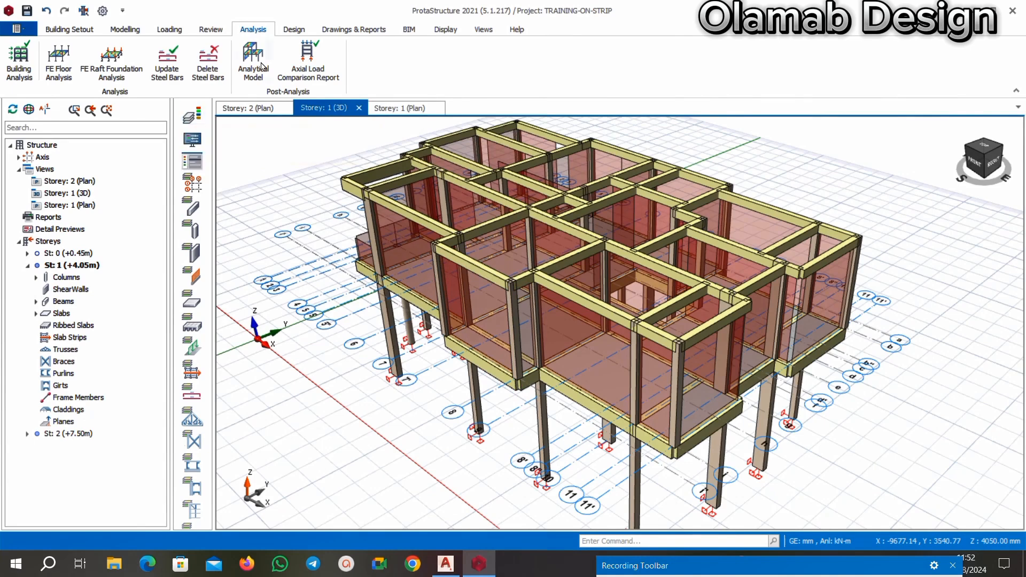
pyautogui.click(350, 30)
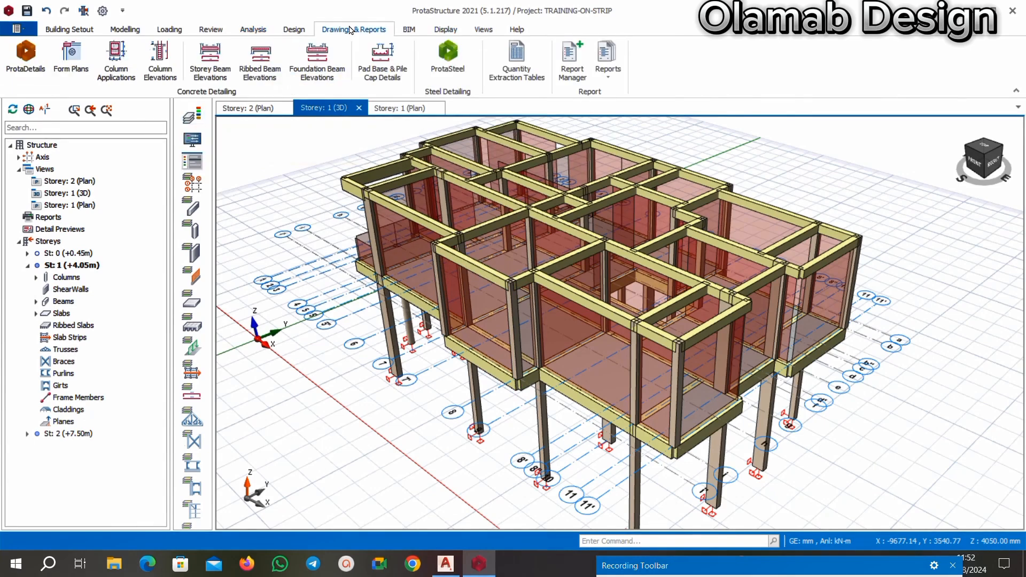
pyautogui.click(480, 31)
pyautogui.click(211, 30)
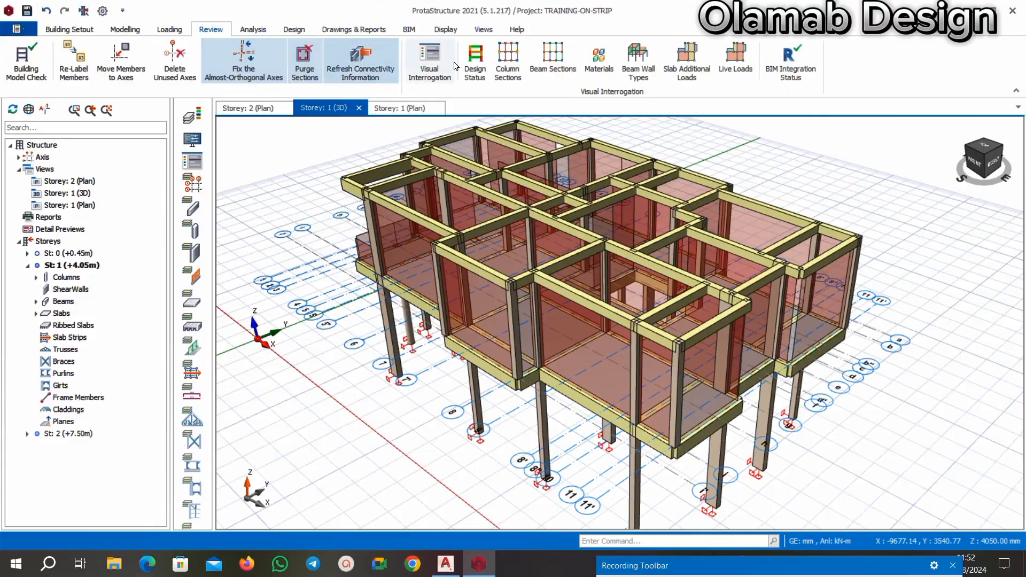
pyautogui.click(475, 59)
pyautogui.moveTo(438, 347); pyautogui.dragTo(383, 382, button='middle')
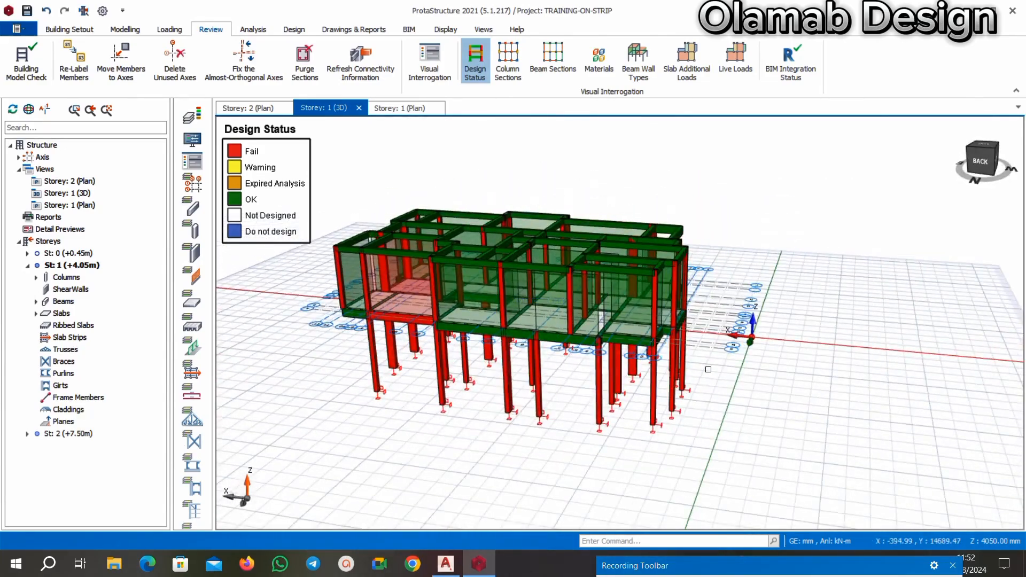
pyautogui.moveTo(709, 368); pyautogui.dragTo(529, 302, button='middle')
pyautogui.scroll(2, 529, 302)
pyautogui.scroll(-3, 529, 302)
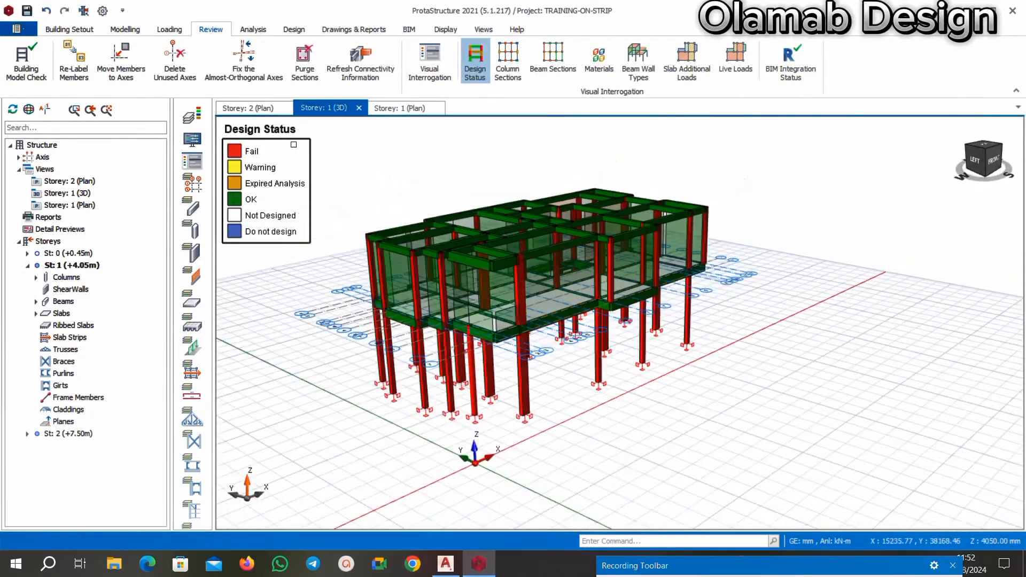
# Run the batch column reinforcement design for all storeys with the Re-select All Bars option.
pyautogui.click(294, 29)
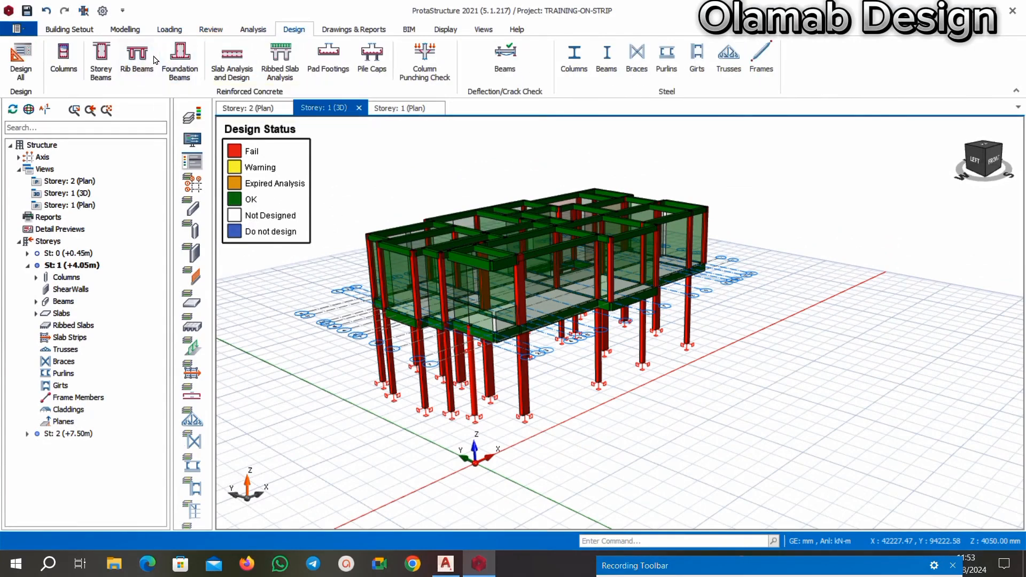
pyautogui.click(102, 56)
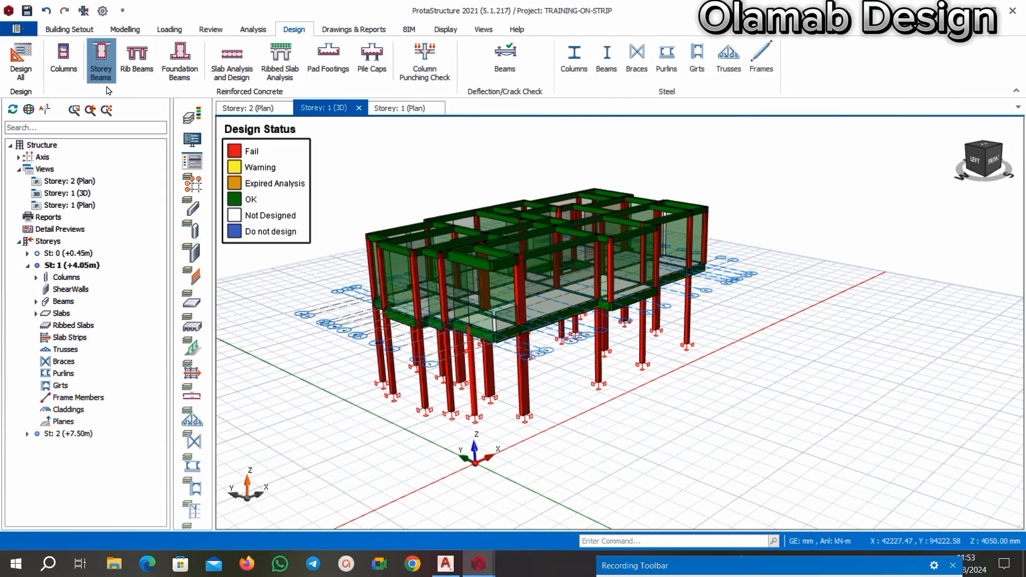
pyautogui.click(930, 61)
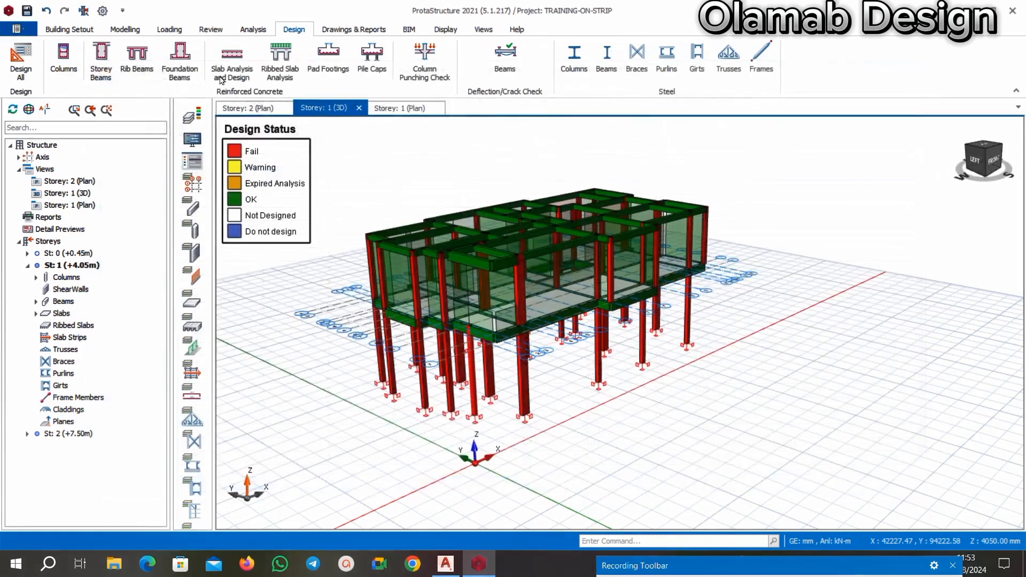
pyautogui.click(63, 56)
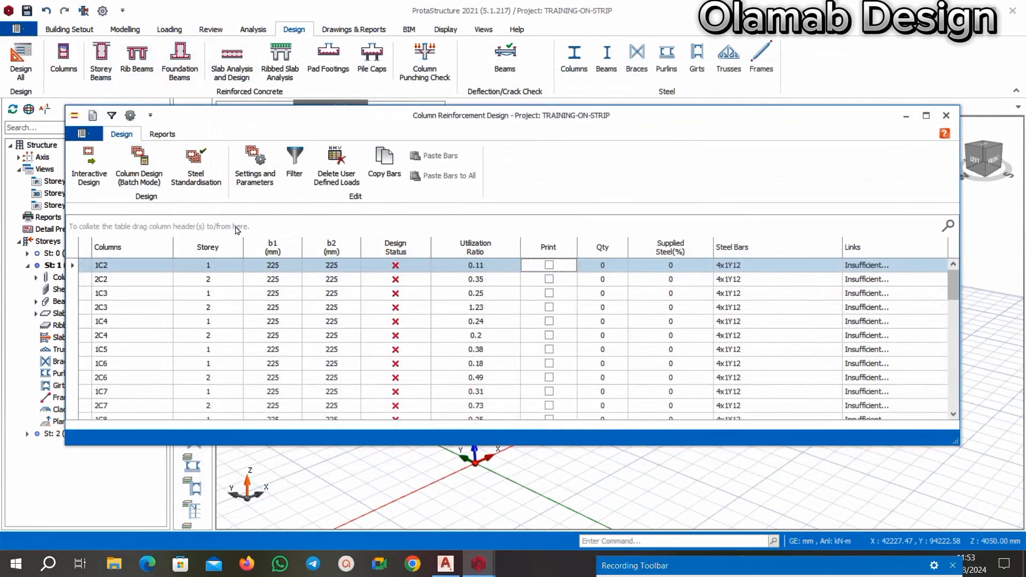
pyautogui.click(142, 175)
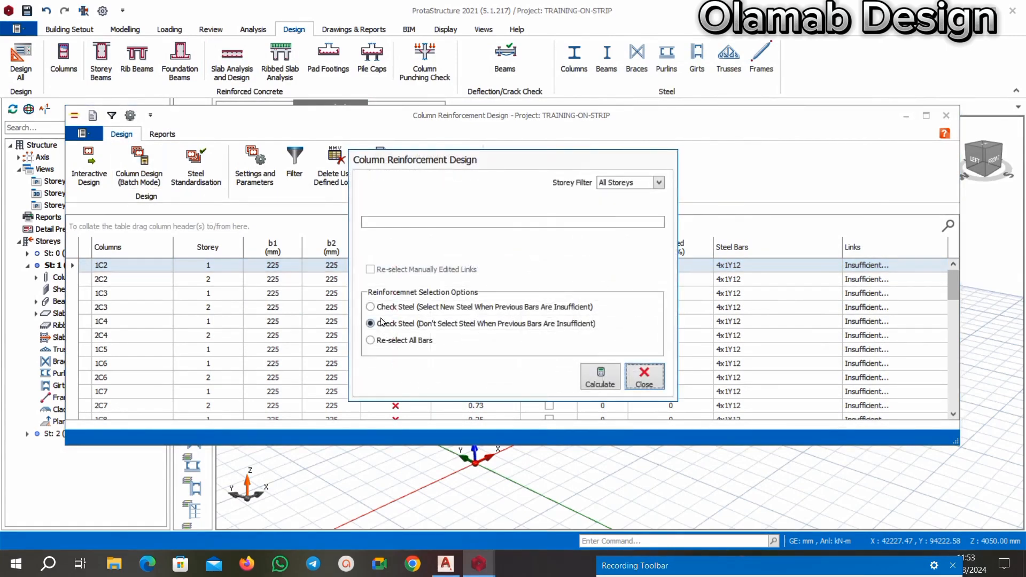
pyautogui.click(375, 308)
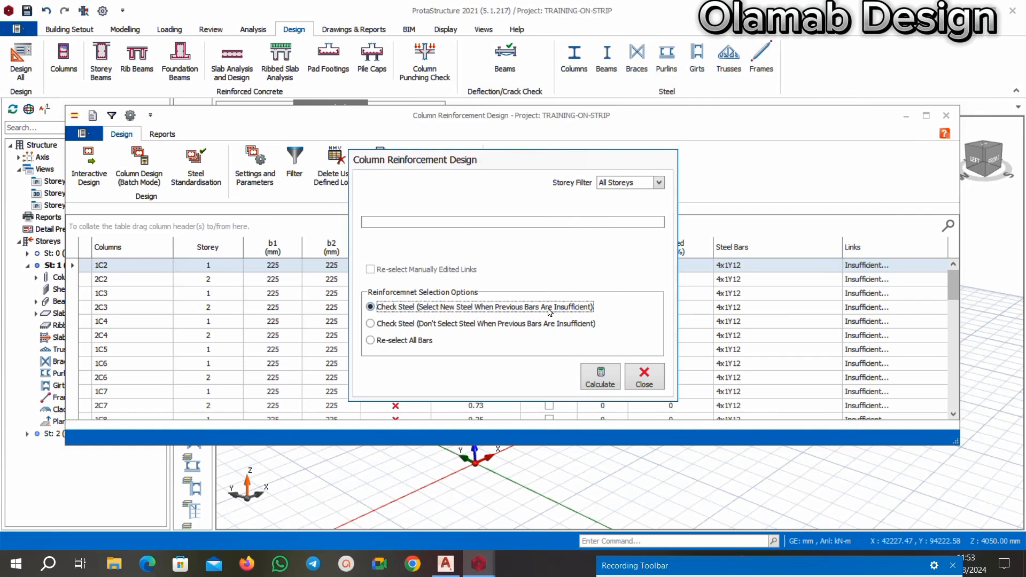
pyautogui.click(371, 340)
pyautogui.click(600, 377)
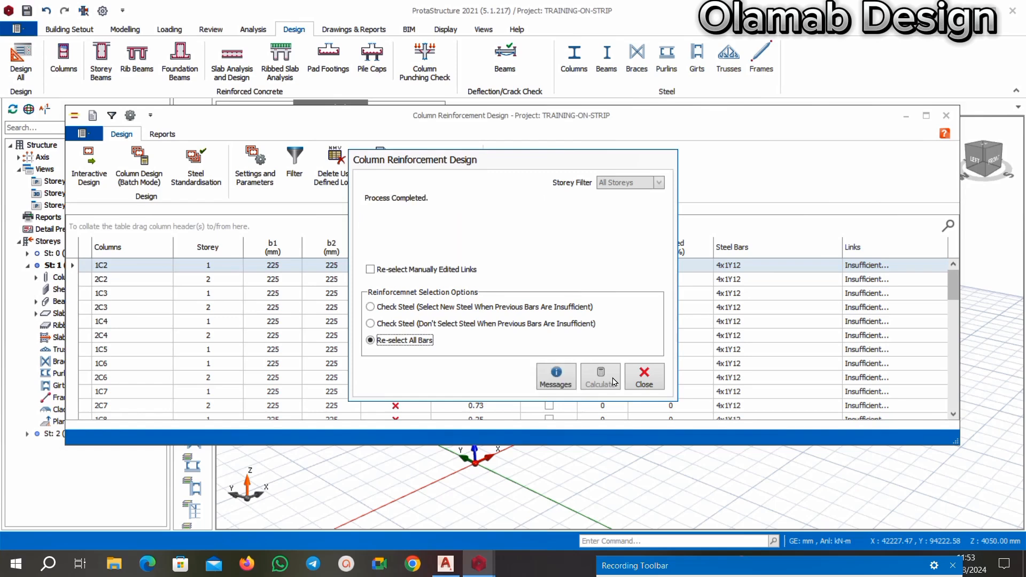
pyautogui.click(649, 384)
# Review the design status, utilization ratio, steel bars and links of every column in the design table, then close it.
pyautogui.scroll(-5, 581, 272)
pyautogui.scroll(12, 743, 289)
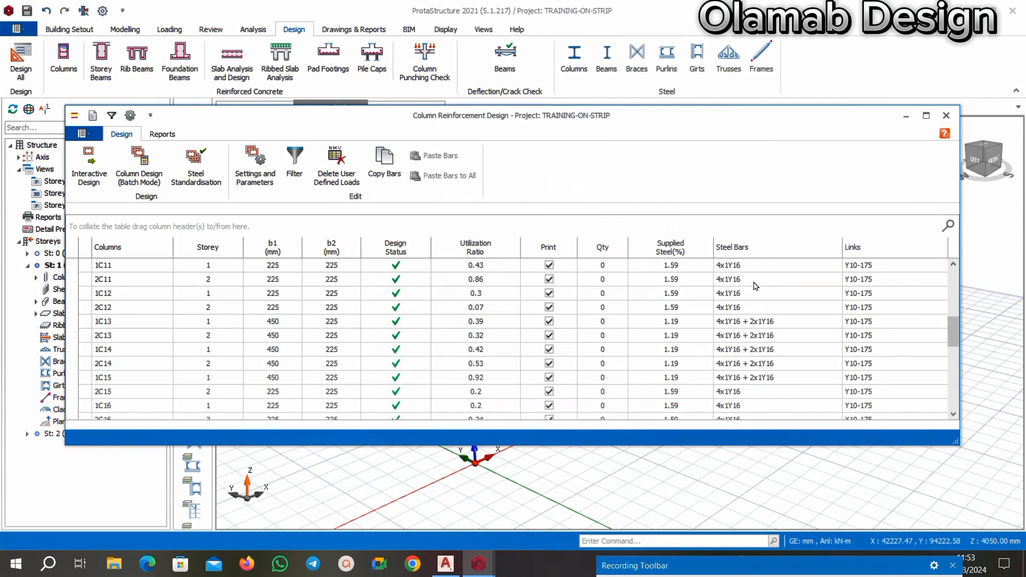
pyautogui.scroll(-12, 422, 321)
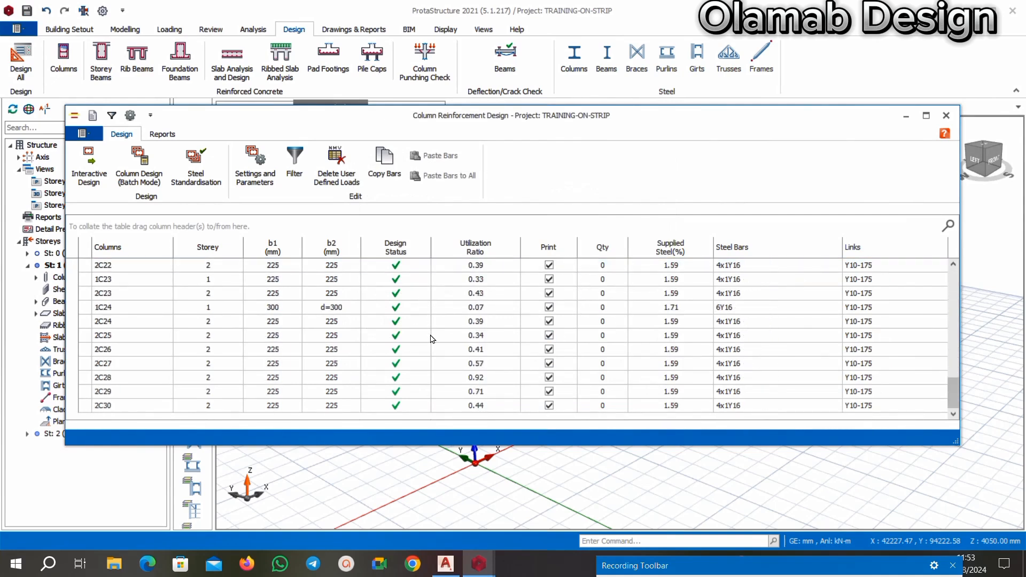
pyautogui.scroll(10, 432, 338)
pyautogui.scroll(-8, 436, 335)
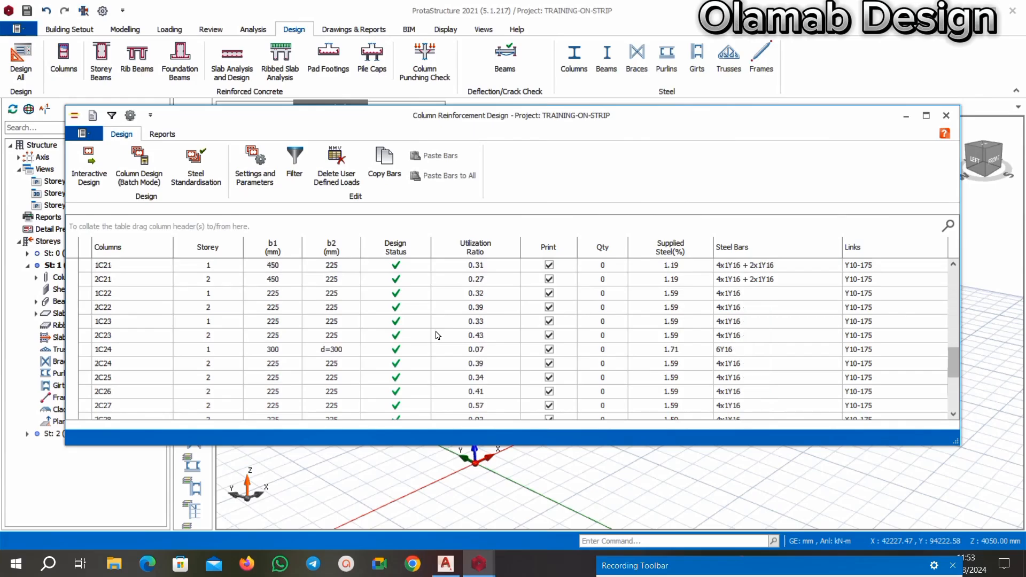
pyautogui.scroll(-1, 437, 335)
pyautogui.click(946, 116)
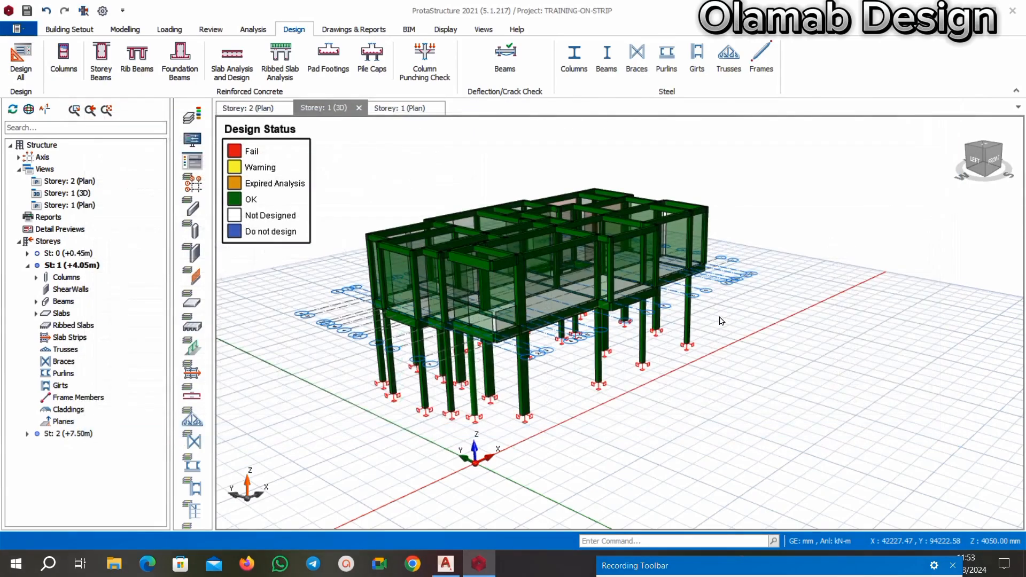
# Open the section design of the failing Storey 1 beam 1B5 on axis b and update its rebars.
pyautogui.moveTo(720, 321); pyautogui.dragTo(860, 276, button='middle')
pyautogui.moveTo(538, 206); pyautogui.dragTo(657, 199, button='middle')
pyautogui.scroll(3, 571, 226)
pyautogui.scroll(-3, 571, 227)
pyautogui.moveTo(572, 226); pyautogui.dragTo(516, 321, button='middle')
pyautogui.scroll(4, 491, 314)
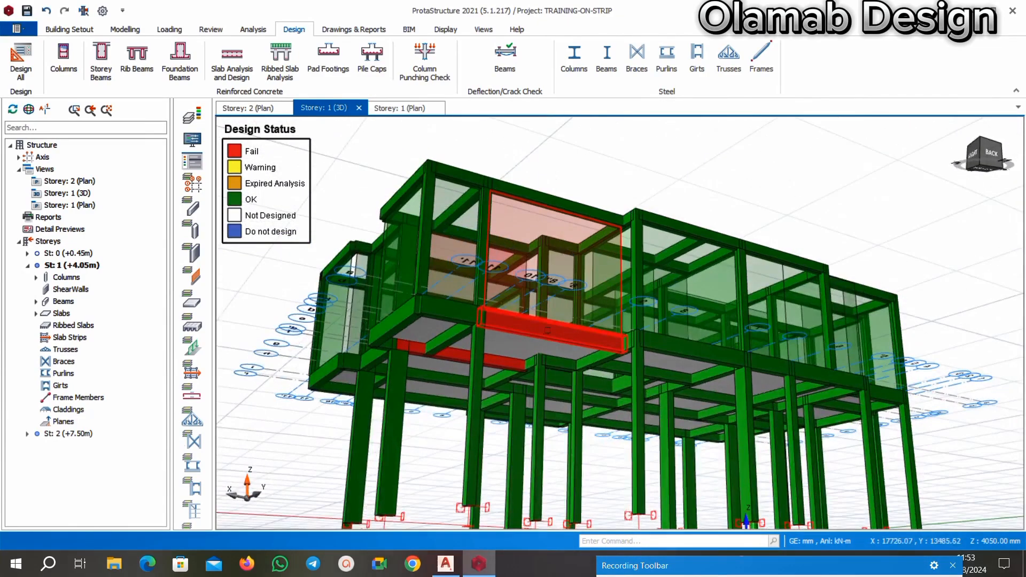
pyautogui.scroll(4, 540, 328)
pyautogui.click(540, 327)
pyautogui.rightClick(540, 328)
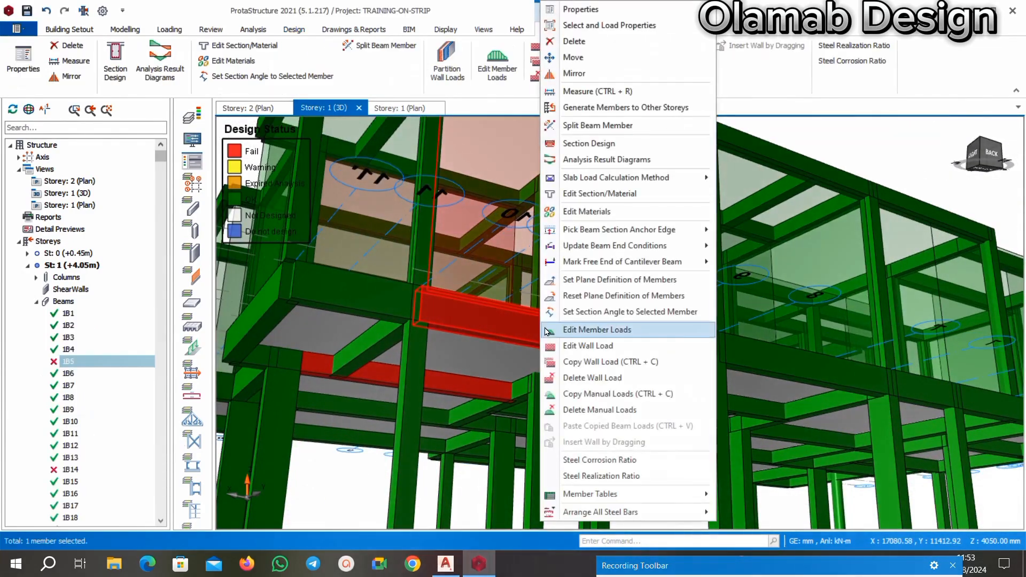
pyautogui.click(605, 146)
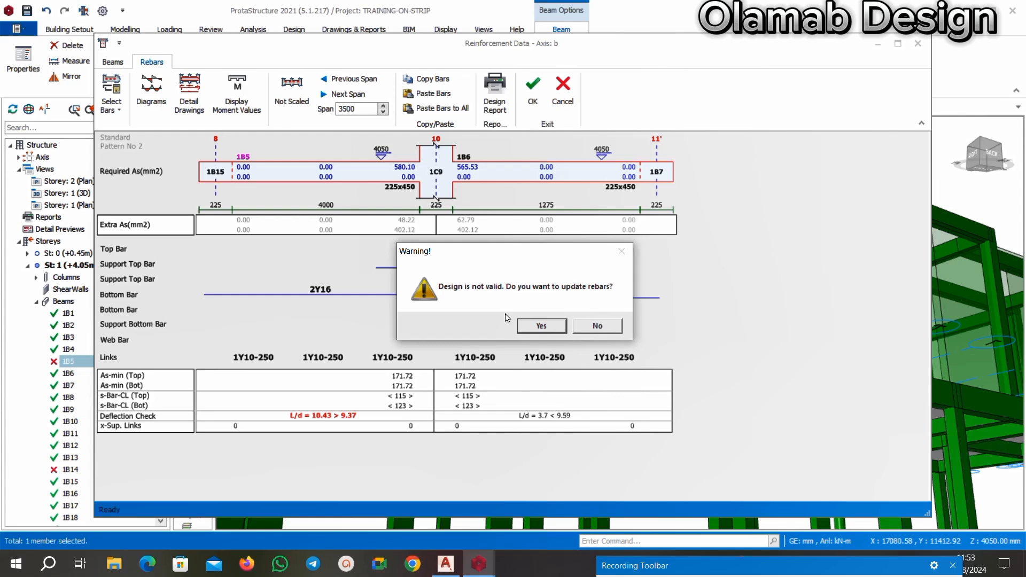
pyautogui.click(541, 327)
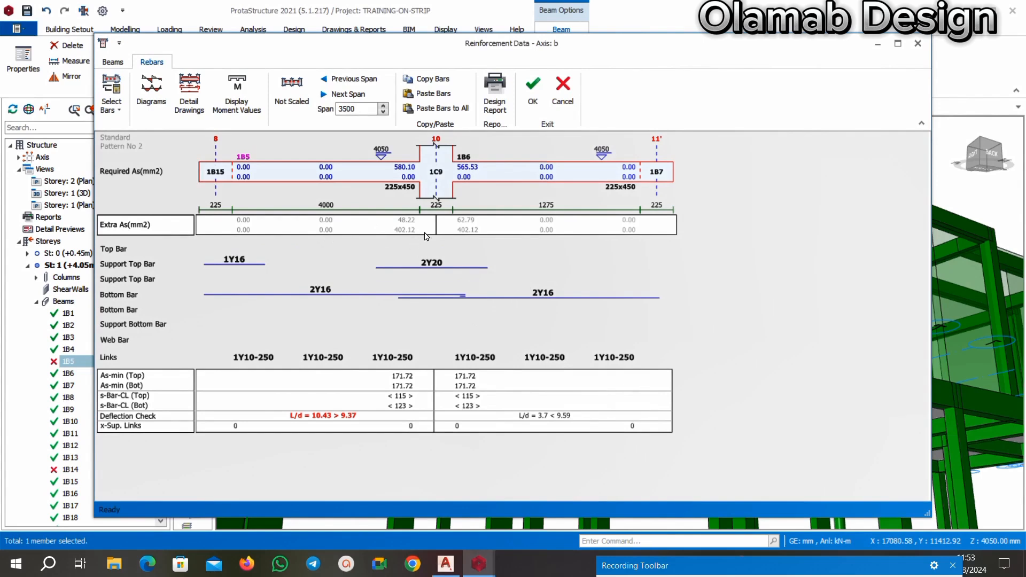
# Add 2Y16 top bars to span 1B6 and a top bar to span 1B5, and accept the axis b reinforcement.
pyautogui.click(517, 257)
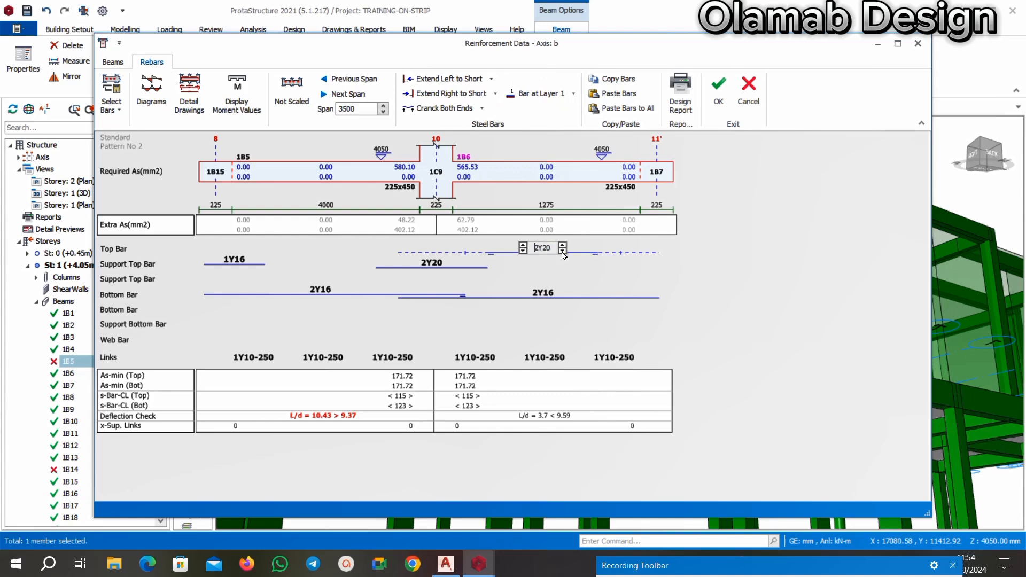
pyautogui.click(312, 260)
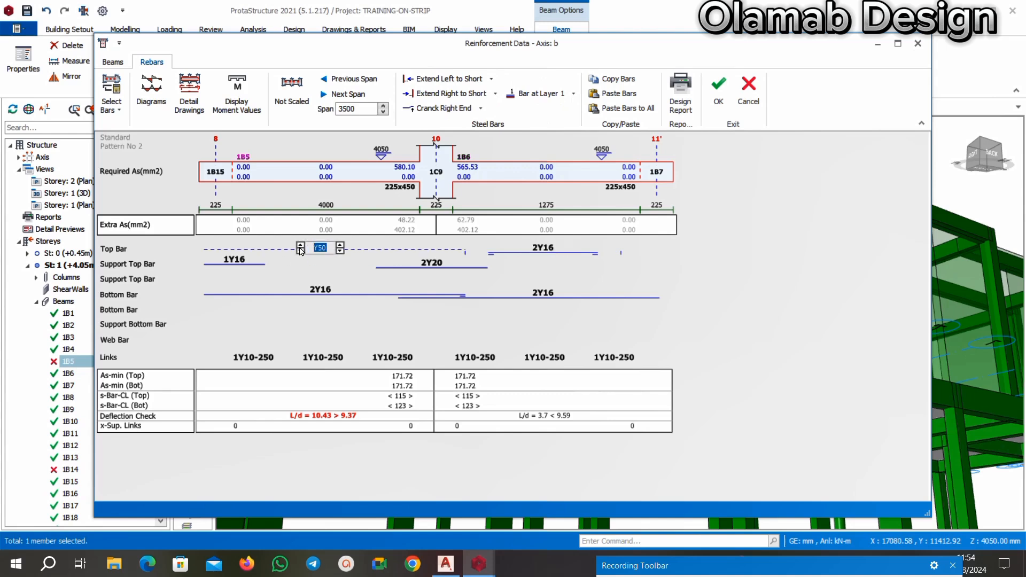
pyautogui.click(300, 250)
pyautogui.click(717, 92)
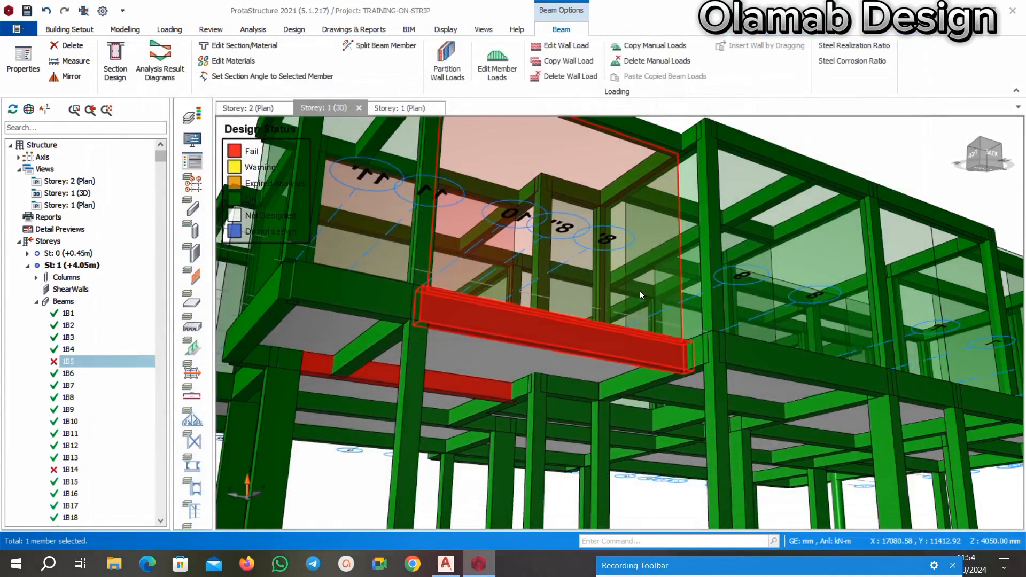
pyautogui.scroll(-5, 601, 300)
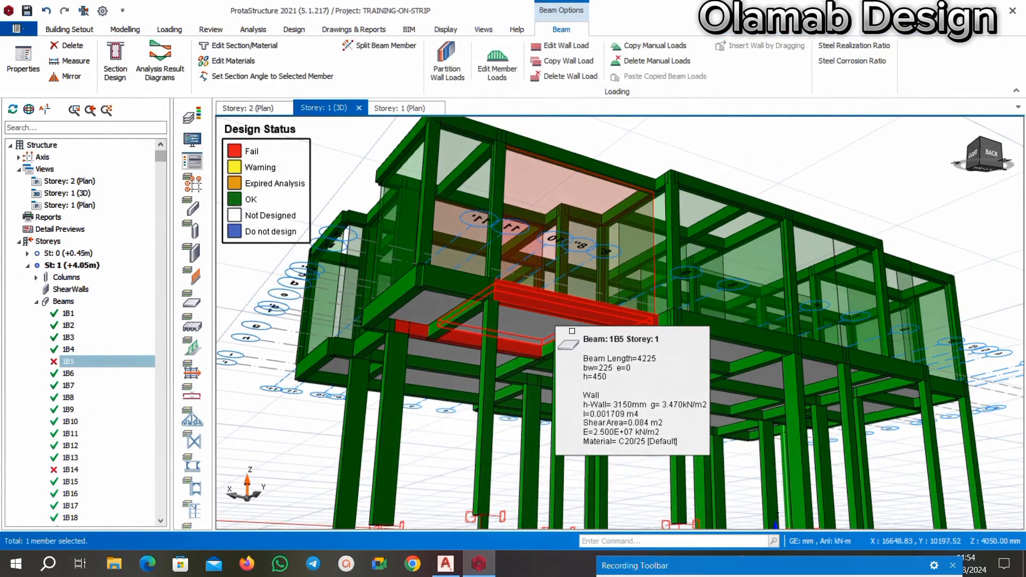
# Reopen the section design of Storey 1 beam 1B5 on axis b and update its rebars.
pyautogui.moveTo(564, 360); pyautogui.dragTo(592, 340, button='middle')
pyautogui.scroll(4, 589, 345)
pyautogui.scroll(-4, 614, 327)
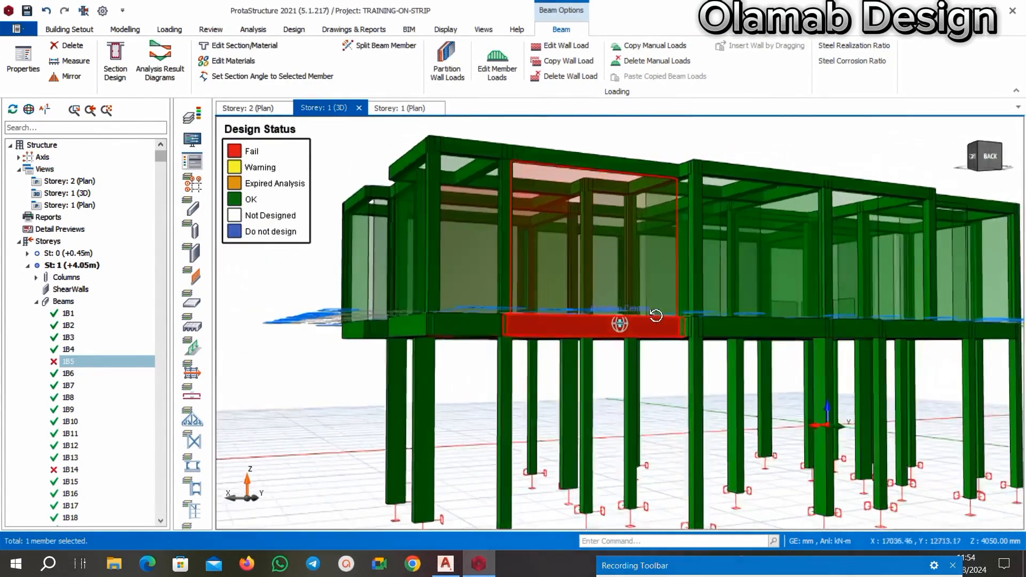
pyautogui.scroll(3, 620, 330)
pyautogui.moveTo(620, 330)
pyautogui.mouseDown(button='middle')
pyautogui.moveTo(569, 310)
pyautogui.moveTo(566, 347)
pyautogui.moveTo(611, 338)
pyautogui.mouseUp(button='middle')
pyautogui.rightClick(620, 324)
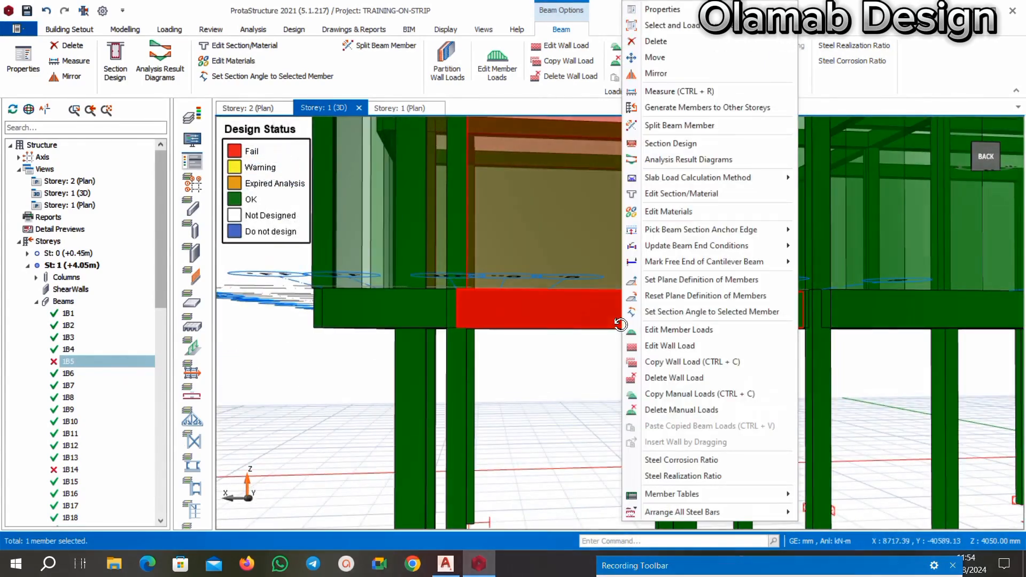
pyautogui.click(675, 144)
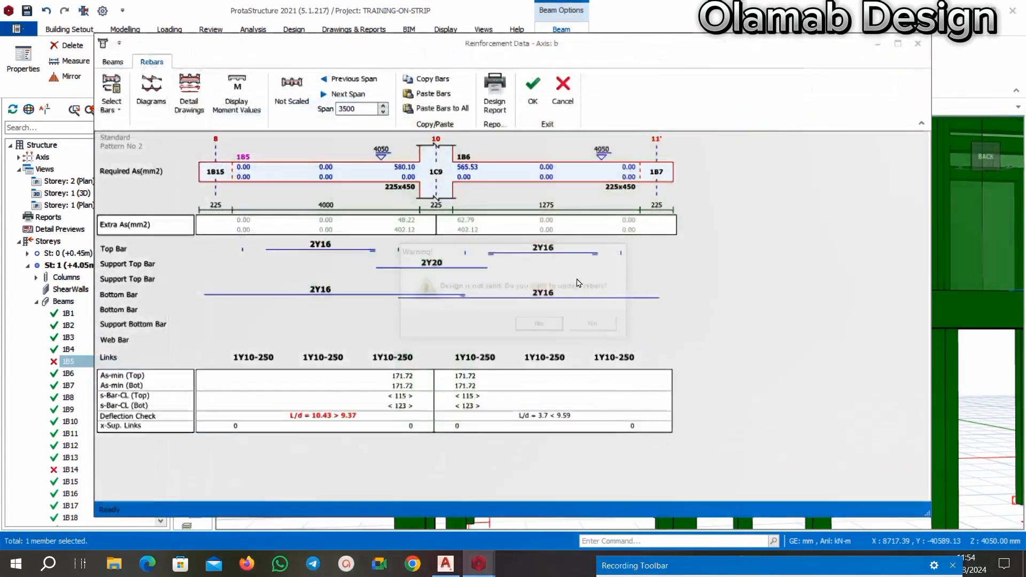
pyautogui.click(531, 328)
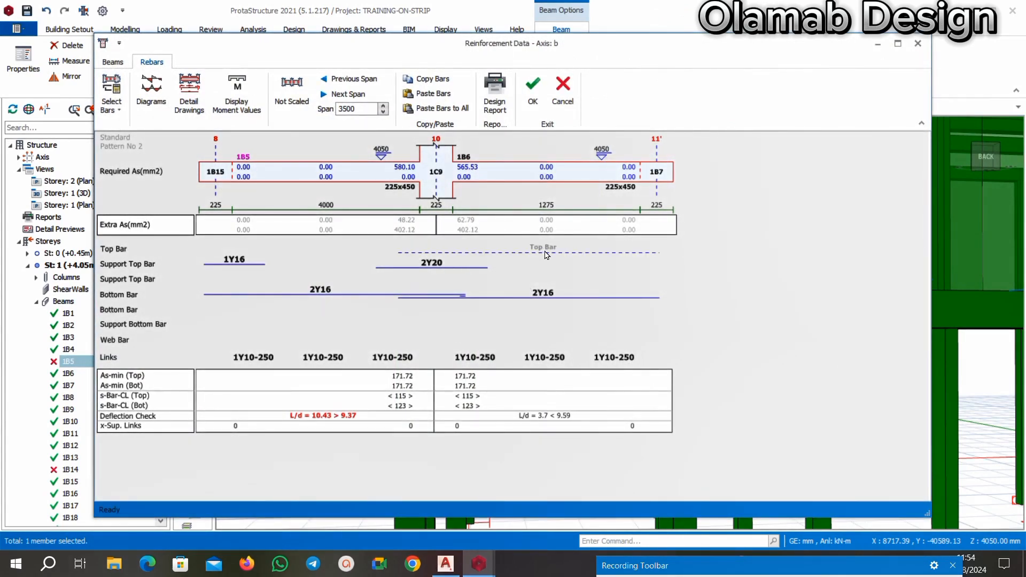
# Try 2Y16 top bars and 3Y16 bottom bars in spans 1B5 and 1B6, and accept the axis b reinforcement.
pyautogui.click(546, 255)
pyautogui.click(524, 248)
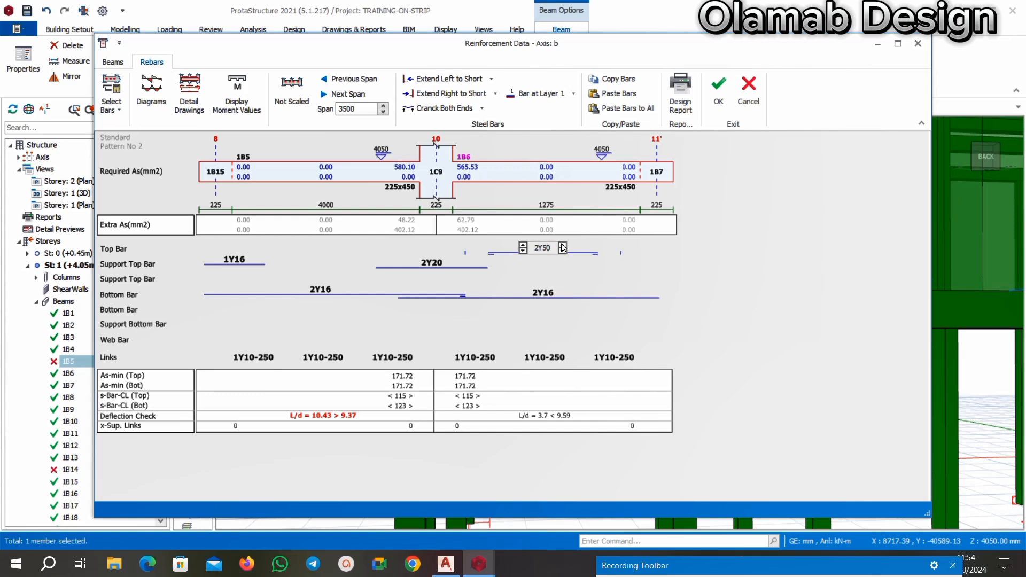
pyautogui.click(548, 292)
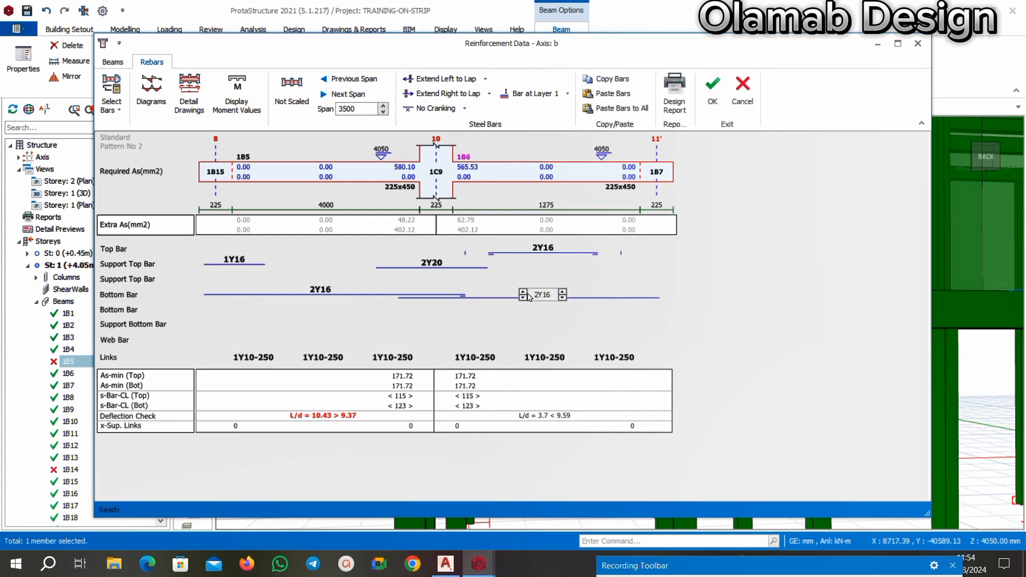
pyautogui.click(523, 292)
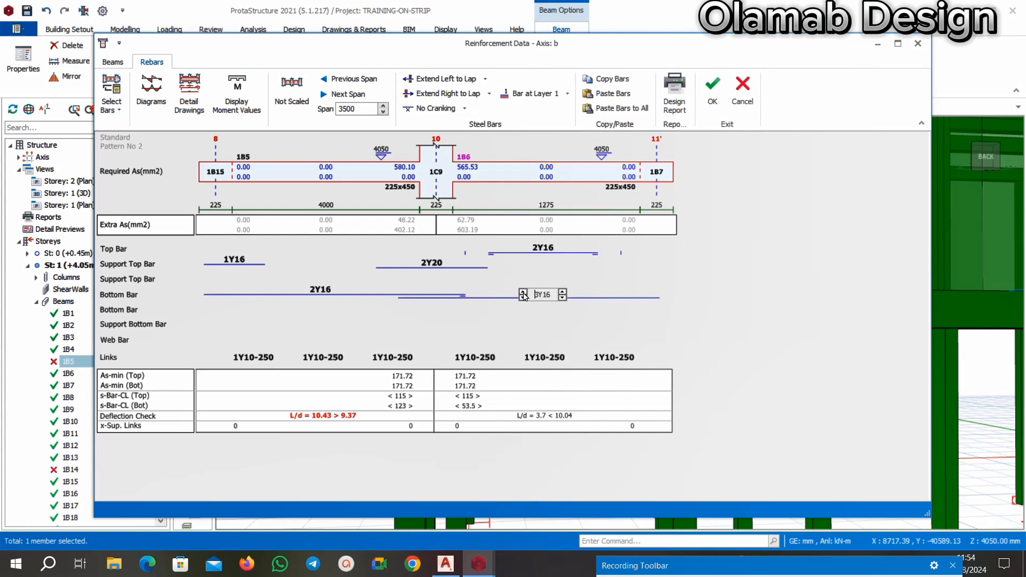
pyautogui.click(322, 291)
pyautogui.click(300, 295)
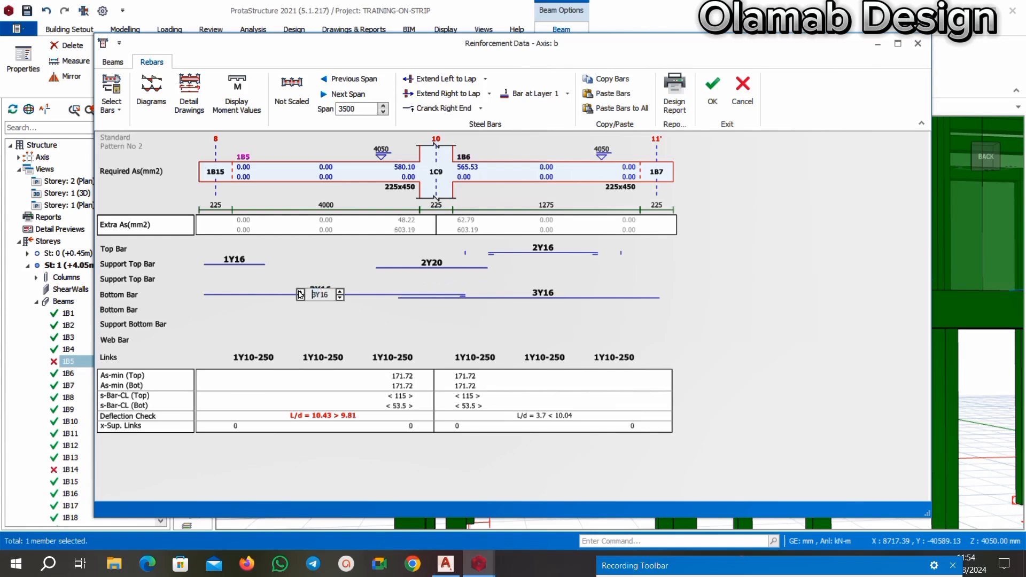
pyautogui.click(347, 261)
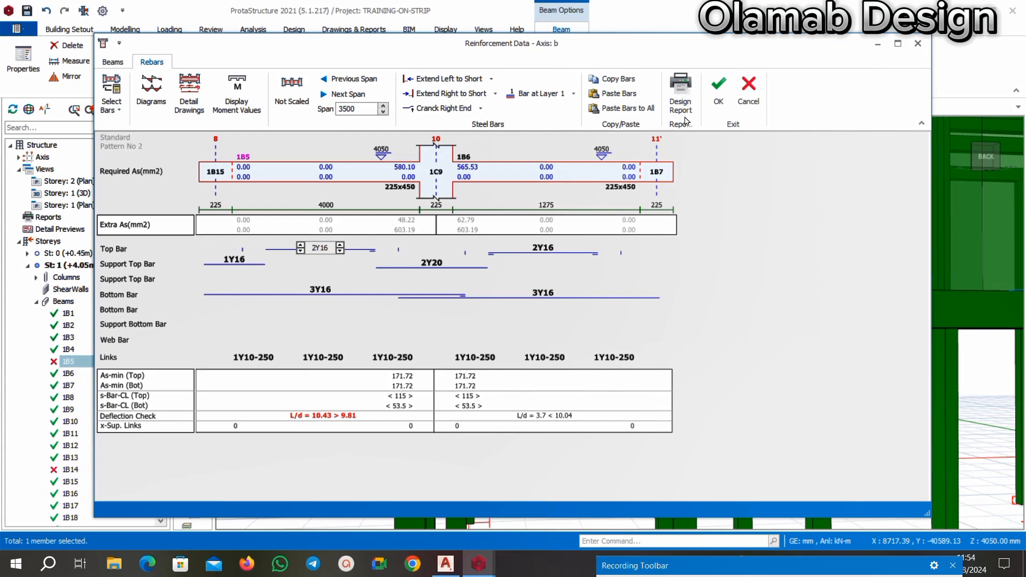
pyautogui.click(718, 89)
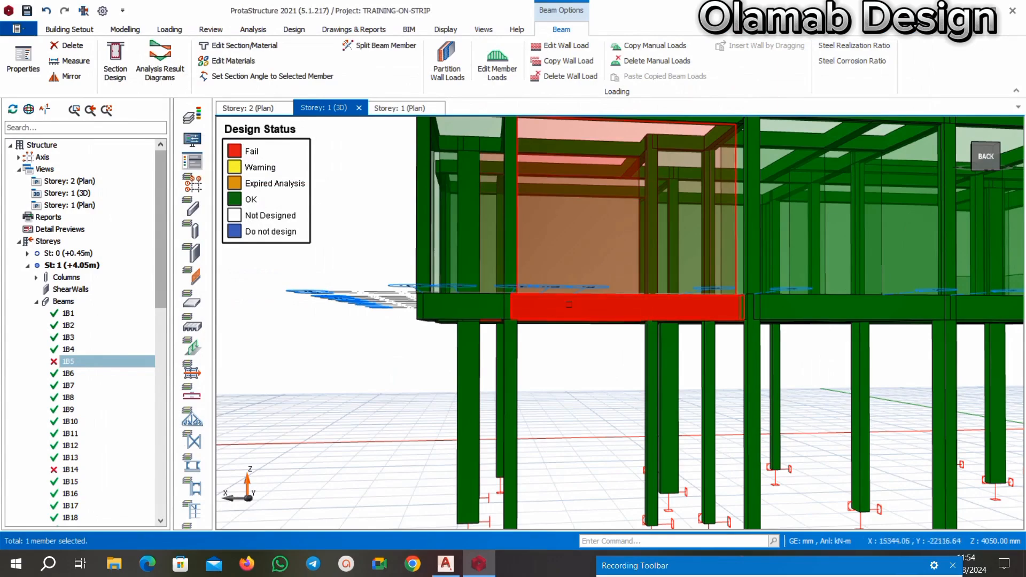
# Select the failing Storey 1 beam 1B5 in the 3D model again, open its section design and update the rebars.
pyautogui.scroll(-5, 572, 305)
pyautogui.moveTo(598, 319); pyautogui.dragTo(708, 400, button='middle')
pyautogui.scroll(5, 710, 401)
pyautogui.scroll(-2, 716, 405)
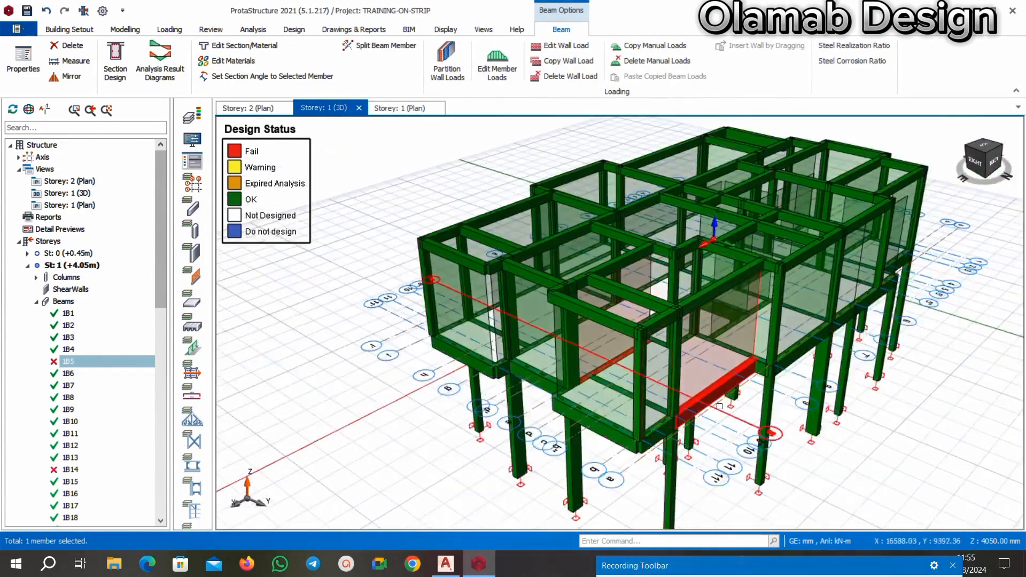
pyautogui.scroll(5, 774, 433)
pyautogui.moveTo(780, 434); pyautogui.dragTo(813, 326, button='middle')
pyautogui.press('Escape')
pyautogui.scroll(-5, 727, 381)
pyautogui.scroll(5, 689, 337)
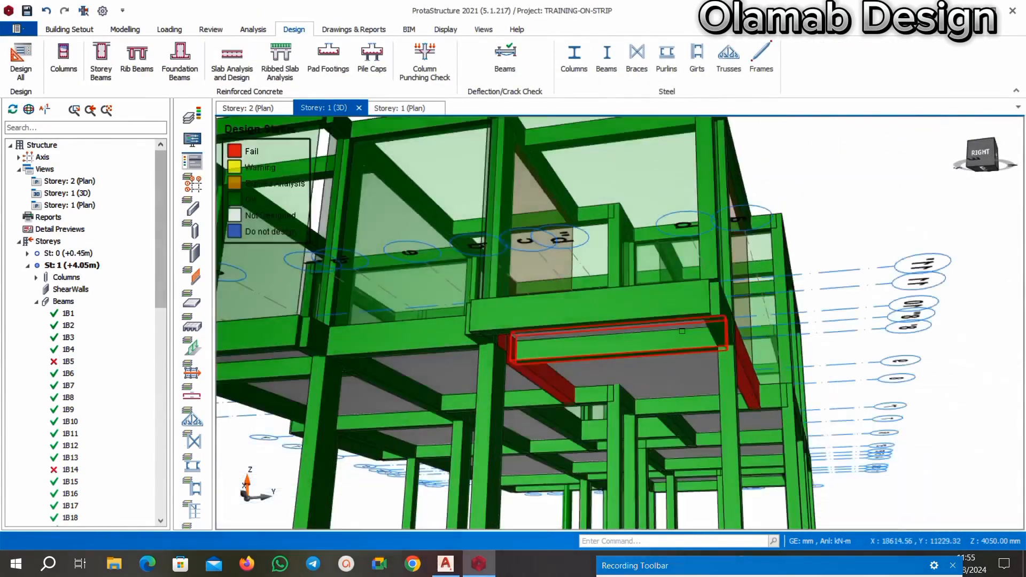
pyautogui.scroll(-5, 682, 331)
pyautogui.moveTo(682, 331); pyautogui.dragTo(663, 321, button='middle')
pyautogui.scroll(5, 662, 321)
pyautogui.click(629, 310)
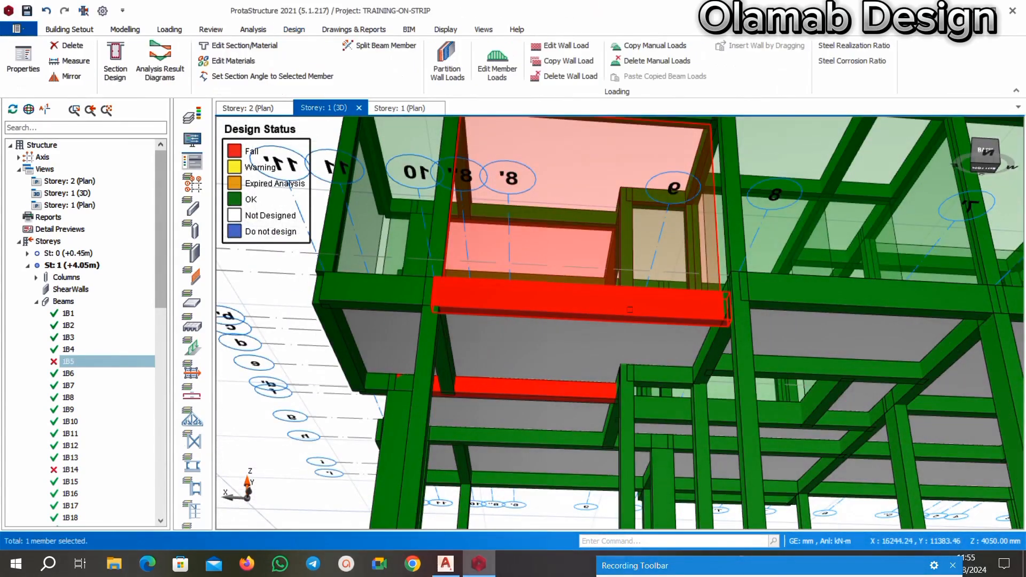
pyautogui.rightClick(629, 309)
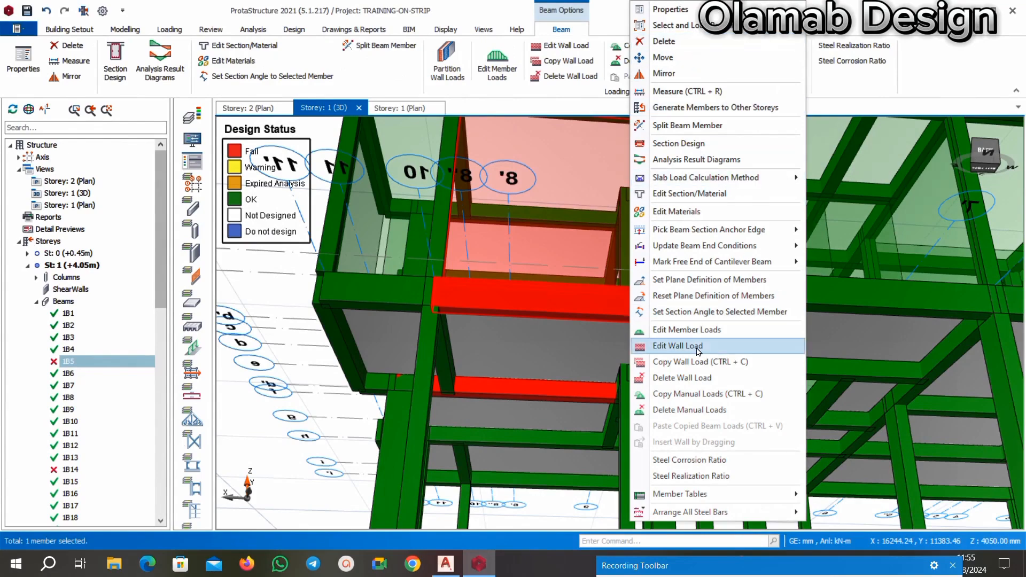
pyautogui.click(684, 143)
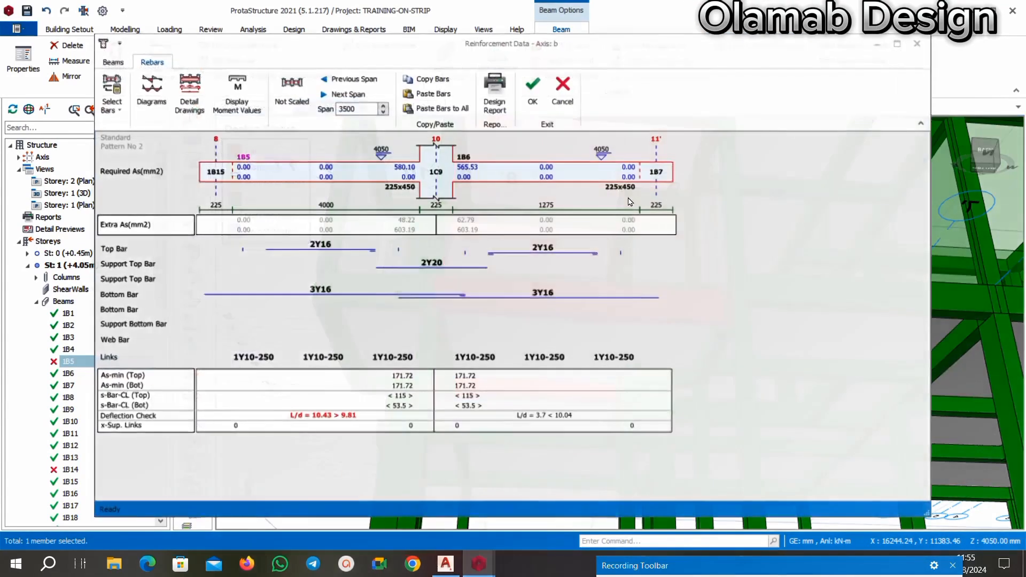
pyautogui.click(541, 326)
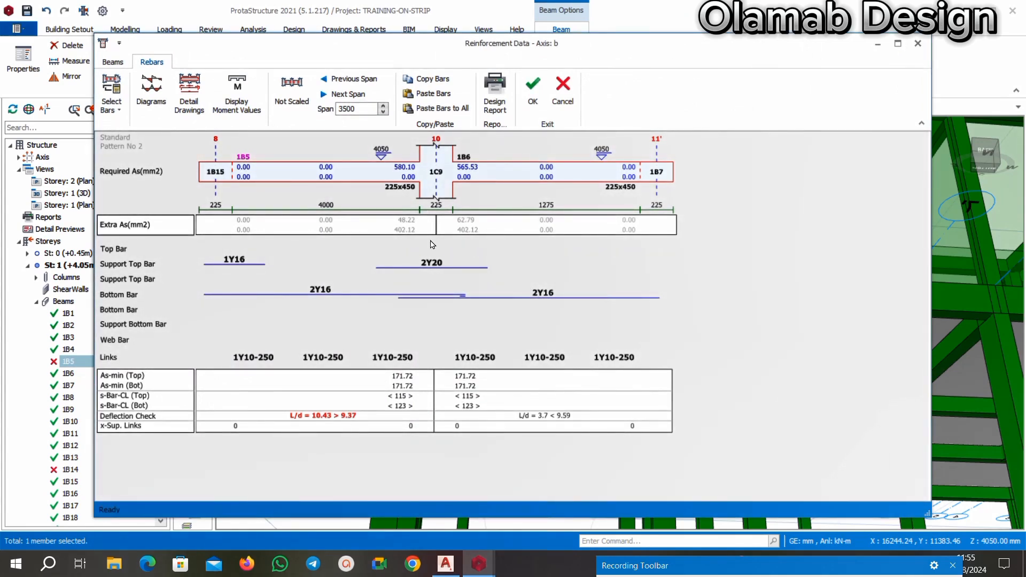
# Set the bottom bars of spans 1B5 and 1B6 to 3Y20 and accept the axis b reinforcement.
pyautogui.click(317, 292)
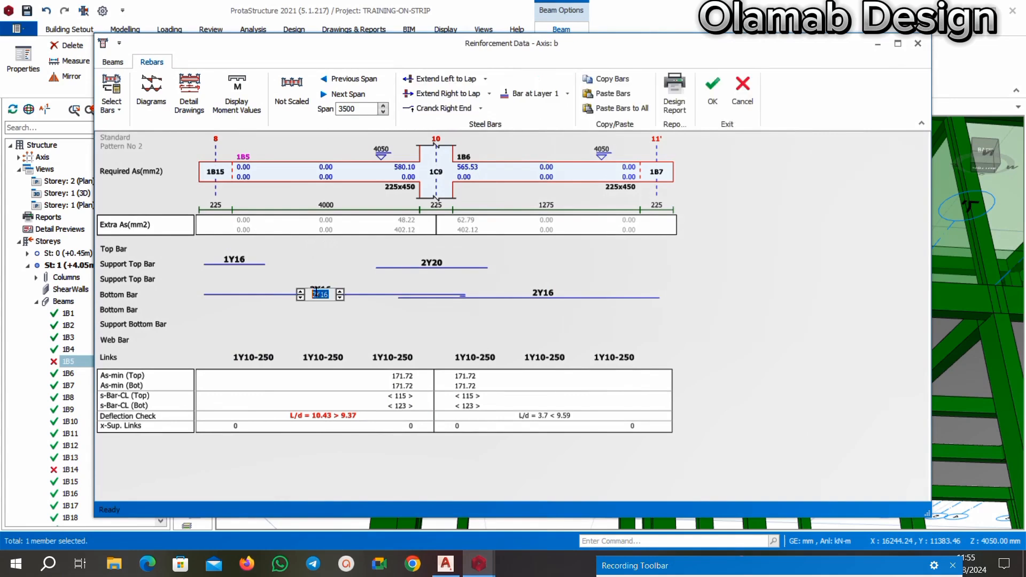
pyautogui.click(299, 293)
pyautogui.click(339, 293)
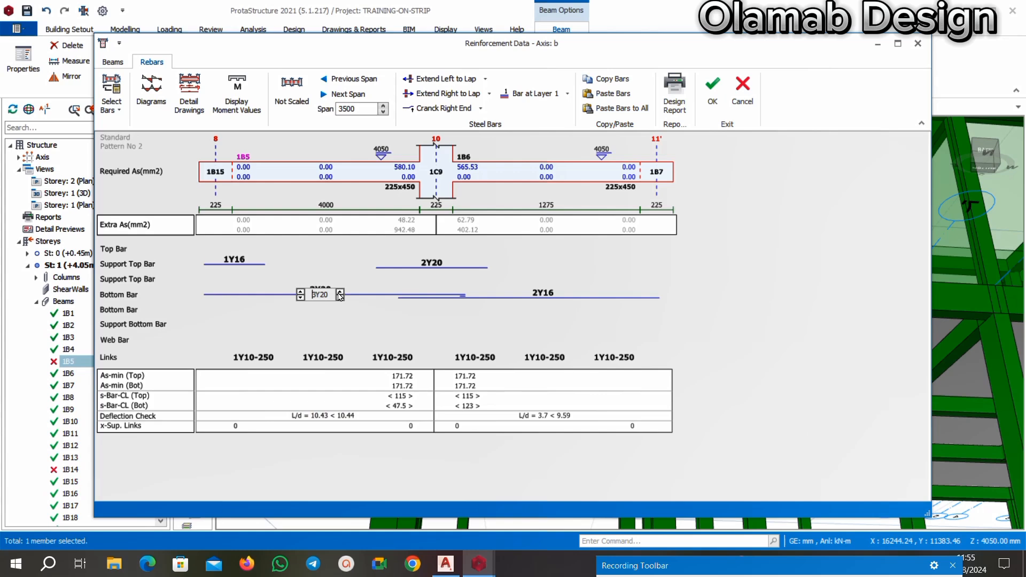
pyautogui.click(543, 294)
pyautogui.click(523, 293)
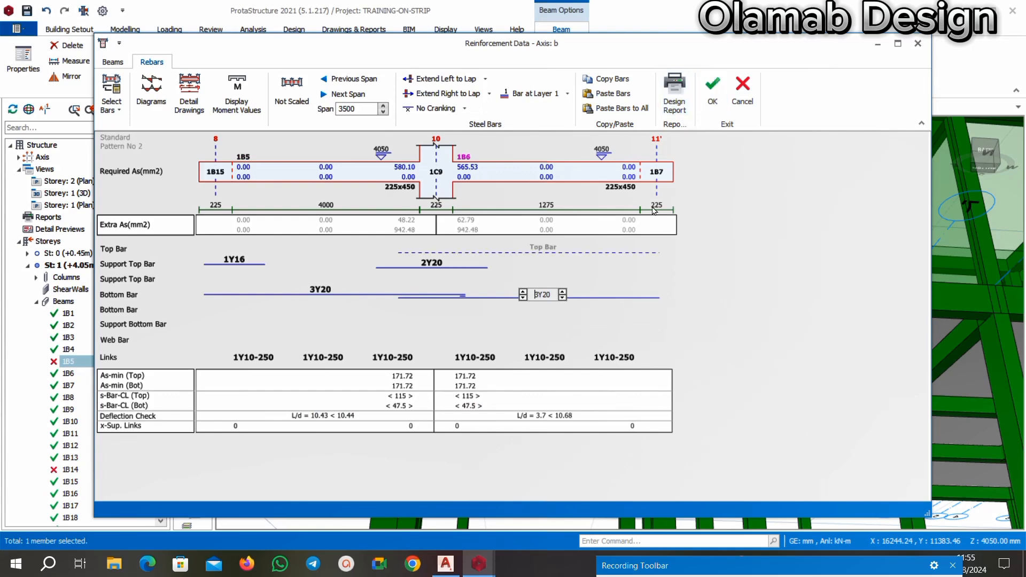
# Select the failing Storey 1 beam 1B14 on axis e in the 3D model, open its section design and update its rebars.
pyautogui.scroll(-5, 556, 292)
pyautogui.moveTo(577, 336); pyautogui.dragTo(620, 339, button='middle')
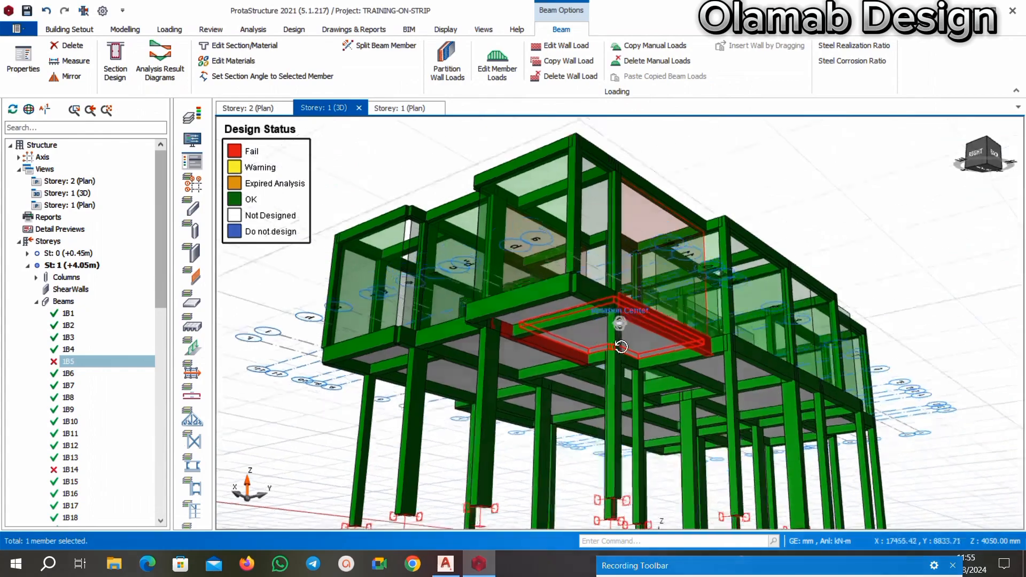
pyautogui.moveTo(702, 339); pyautogui.dragTo(650, 341, button='middle')
pyautogui.scroll(4, 652, 341)
pyautogui.scroll(-6, 625, 341)
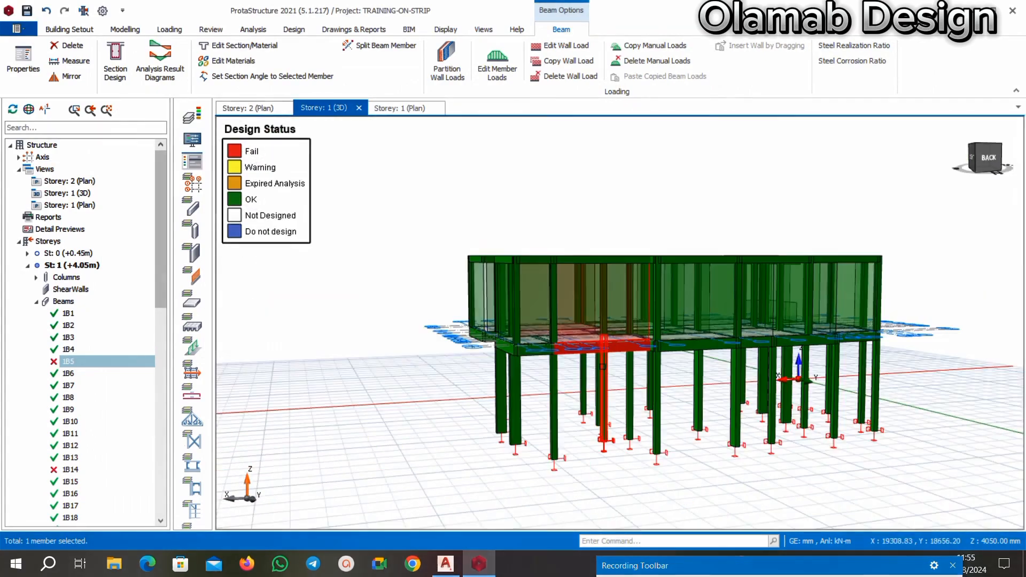
pyautogui.press('Escape')
pyautogui.scroll(5, 611, 348)
pyautogui.moveTo(612, 342)
pyautogui.mouseDown(button='middle')
pyautogui.moveTo(667, 251)
pyautogui.moveTo(701, 327)
pyautogui.moveTo(663, 324)
pyautogui.moveTo(702, 302)
pyautogui.moveTo(677, 325)
pyautogui.moveTo(609, 321)
pyautogui.moveTo(536, 297)
pyautogui.moveTo(524, 396)
pyautogui.mouseUp(button='middle')
pyautogui.scroll(3, 701, 329)
pyautogui.scroll(3, 524, 396)
pyautogui.click(548, 357)
pyautogui.rightClick(551, 357)
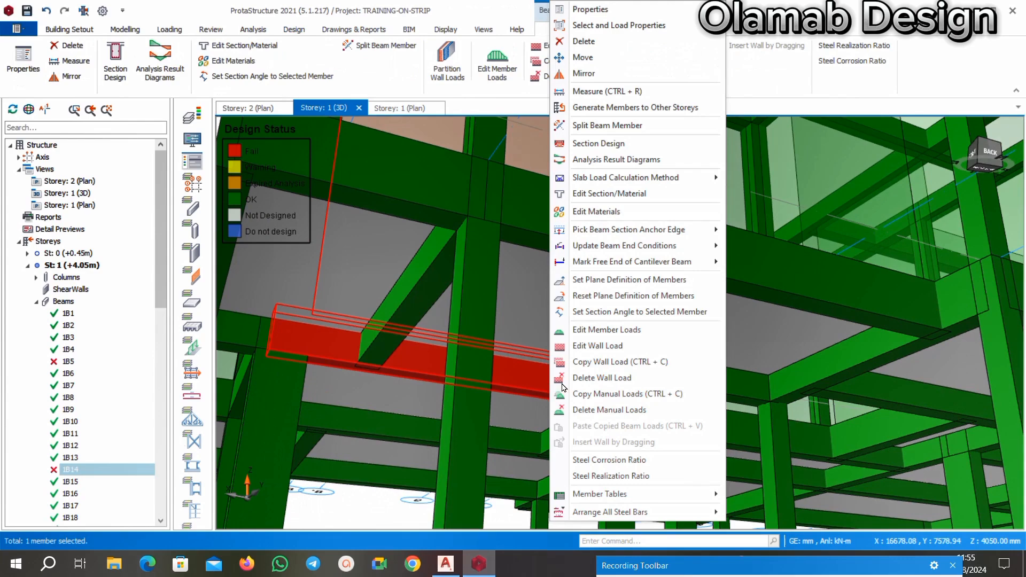
pyautogui.click(593, 143)
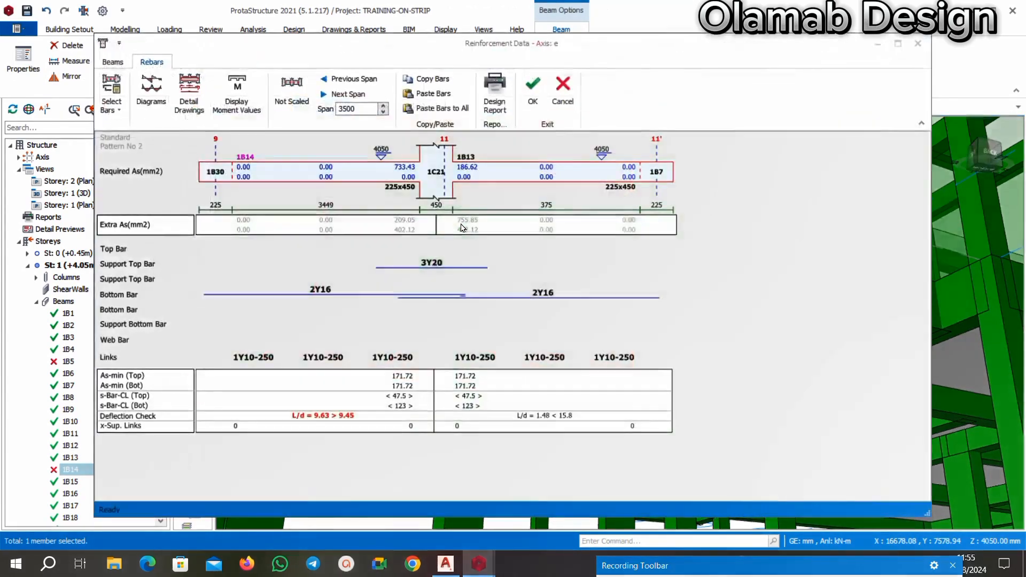
pyautogui.click(539, 326)
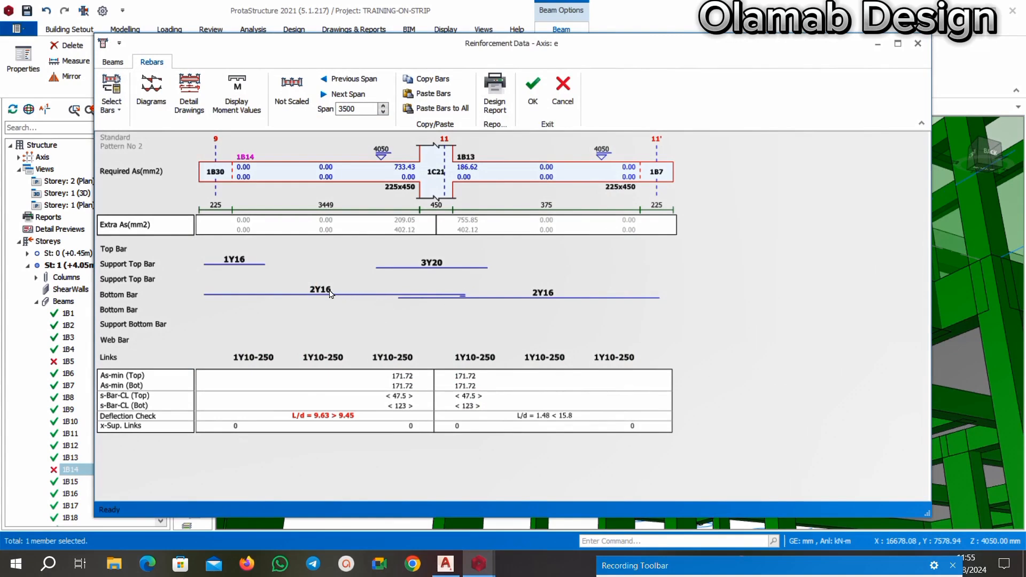
# Set the bottom bars of spans 1B14 and 1B13 on axis e to 3Y20.
pyautogui.click(324, 291)
pyautogui.click(300, 292)
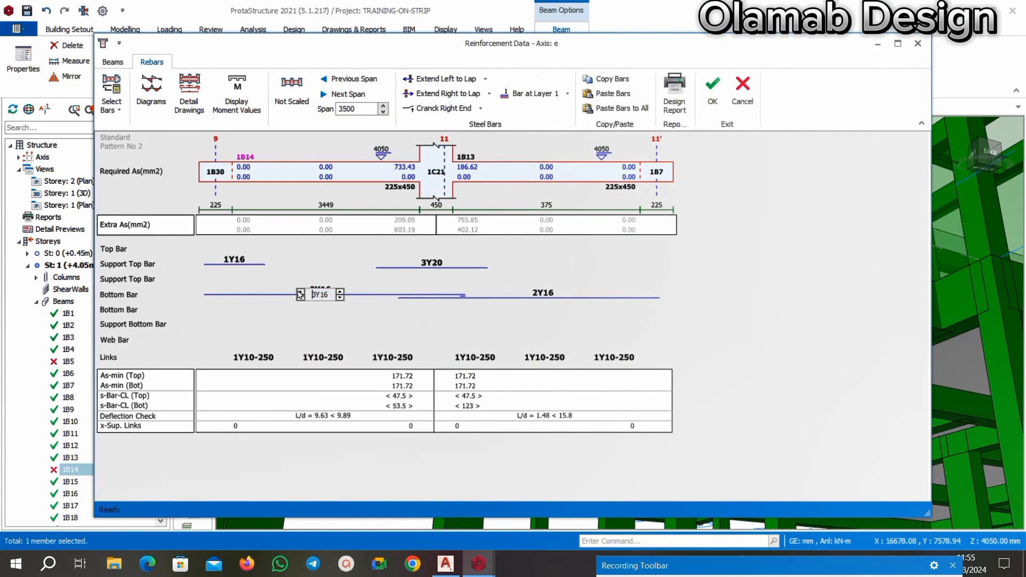
pyautogui.click(339, 292)
pyautogui.click(565, 298)
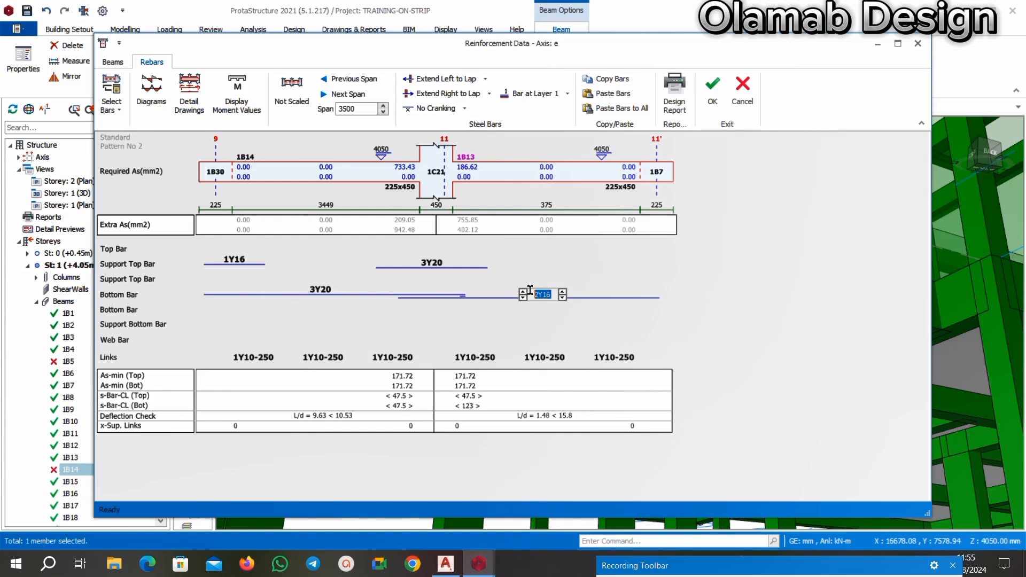
pyautogui.click(523, 292)
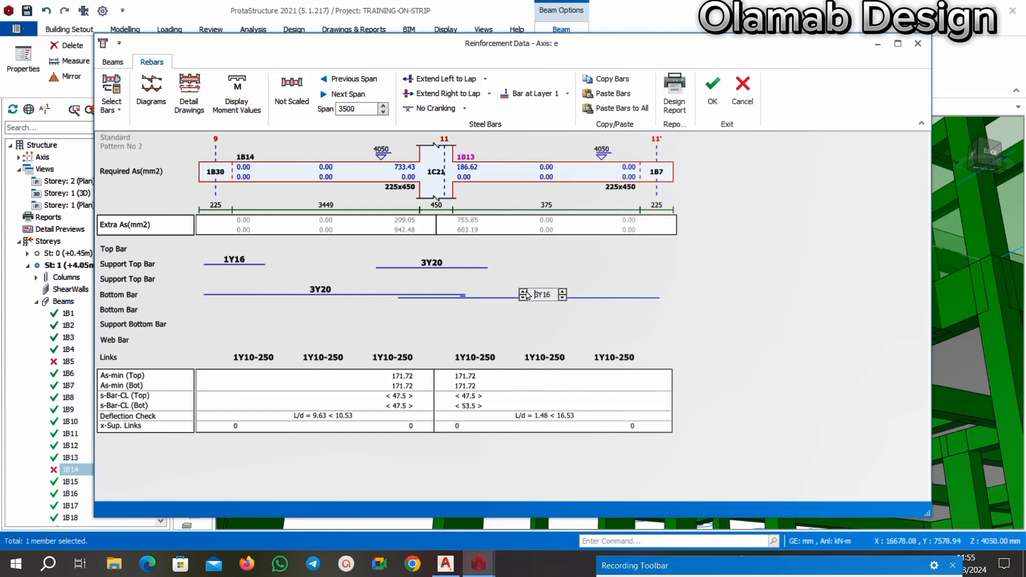
pyautogui.click(562, 293)
# Add 2Y16 top bars to spans 1B13 and 1B14 and accept the axis e reinforcement.
pyautogui.click(534, 254)
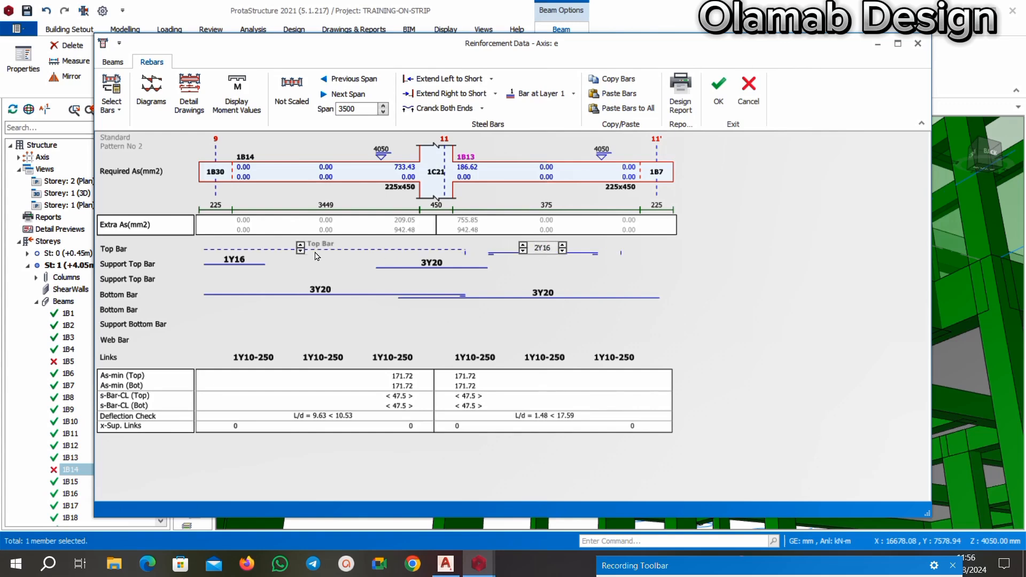
pyautogui.click(302, 251)
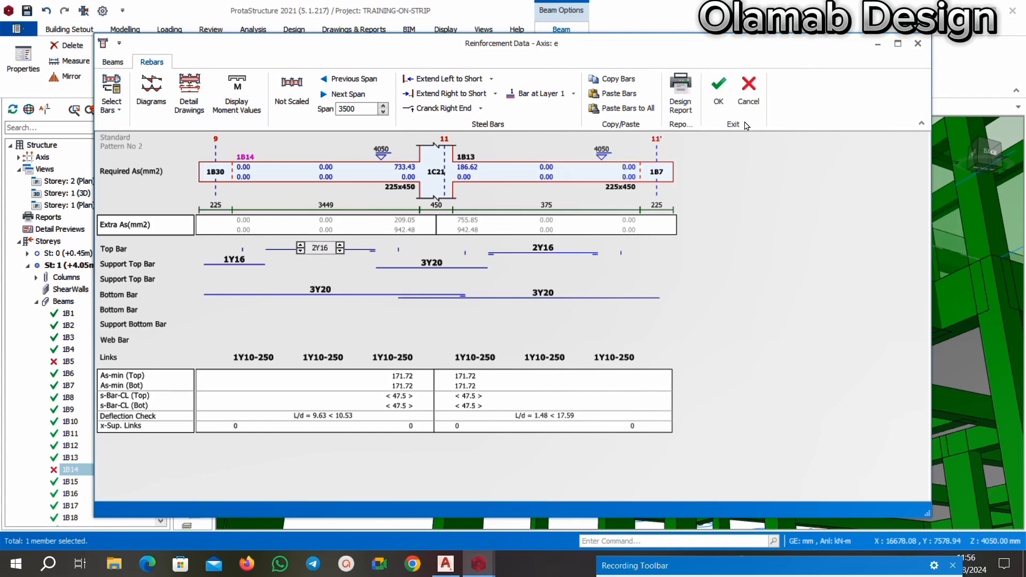
pyautogui.click(718, 89)
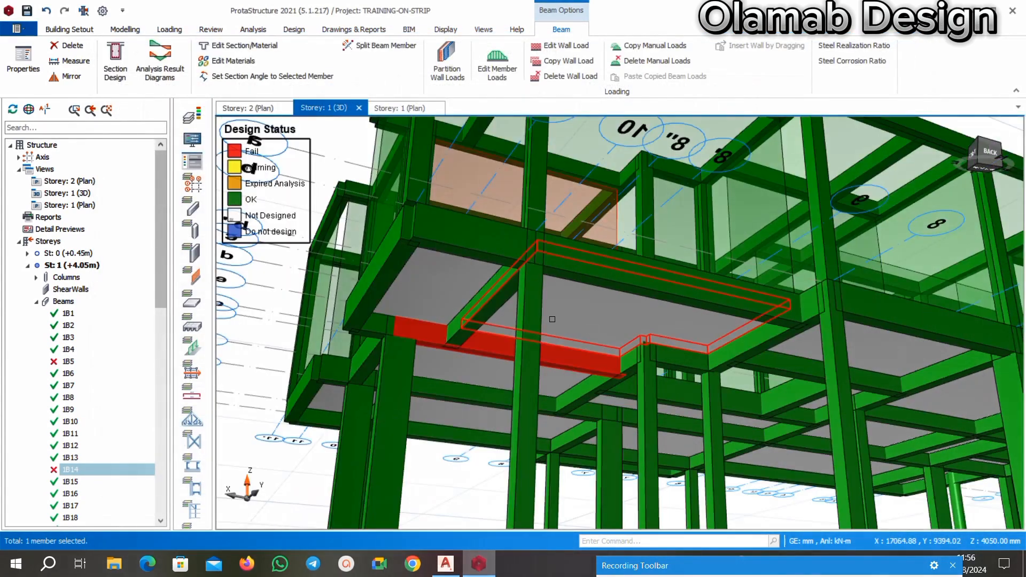
# Examine the 3D model from all sides and below for beams and columns whose design status is still failing.
pyautogui.scroll(-3, 552, 319)
pyautogui.moveTo(582, 299); pyautogui.dragTo(503, 369, button='middle')
pyautogui.scroll(3, 569, 367)
pyautogui.press('Escape')
pyautogui.scroll(-4, 597, 368)
pyautogui.moveTo(807, 368); pyautogui.dragTo(647, 361, button='middle')
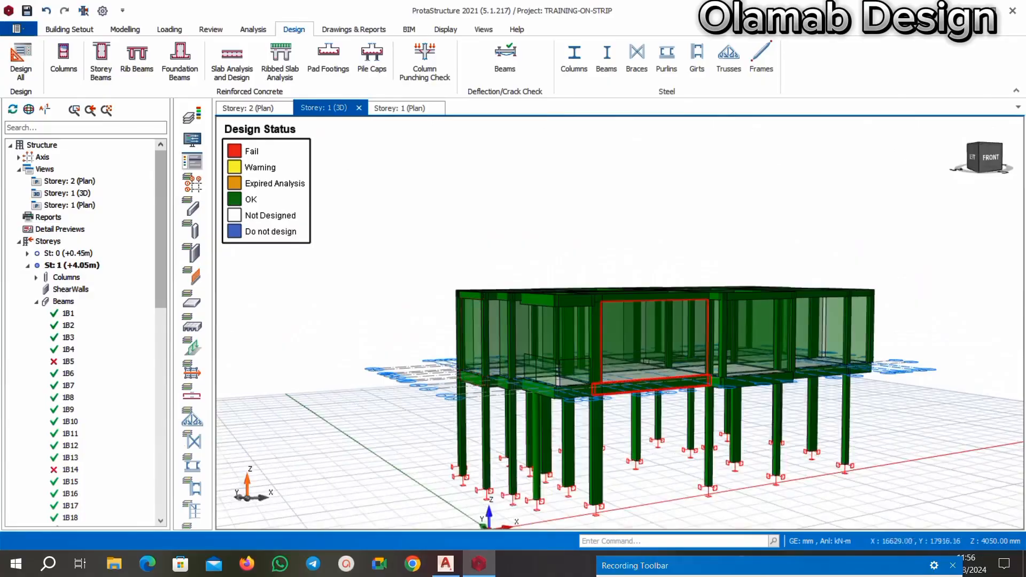
pyautogui.scroll(3, 648, 360)
pyautogui.scroll(-3, 626, 353)
pyautogui.moveTo(774, 357); pyautogui.dragTo(809, 359, button='middle')
pyautogui.scroll(3, 636, 337)
pyautogui.scroll(-3, 631, 335)
pyautogui.moveTo(623, 334); pyautogui.dragTo(593, 338, button='middle')
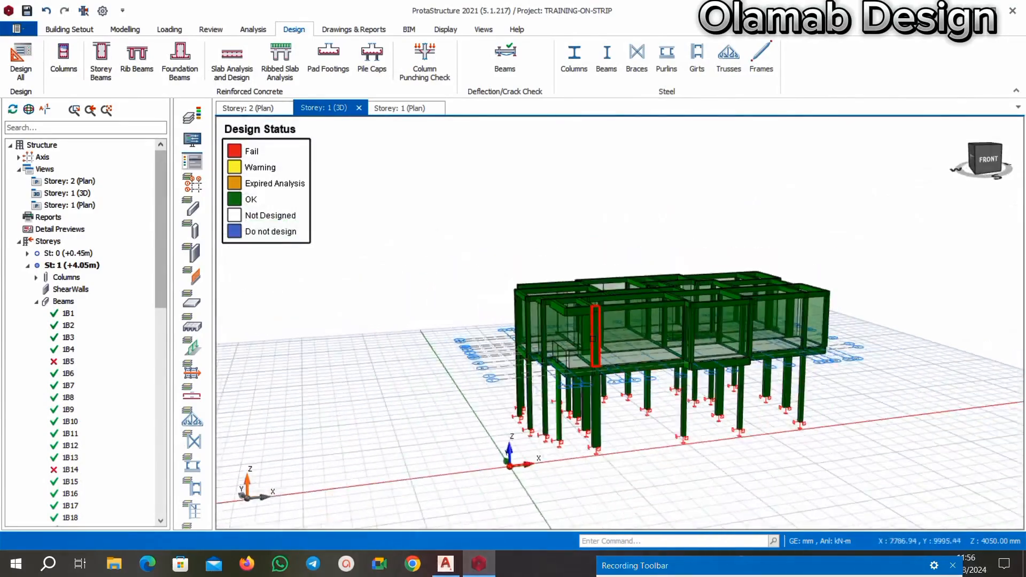
pyautogui.moveTo(801, 342); pyautogui.dragTo(713, 349, button='middle')
pyautogui.scroll(3, 722, 353)
pyautogui.scroll(-3, 725, 352)
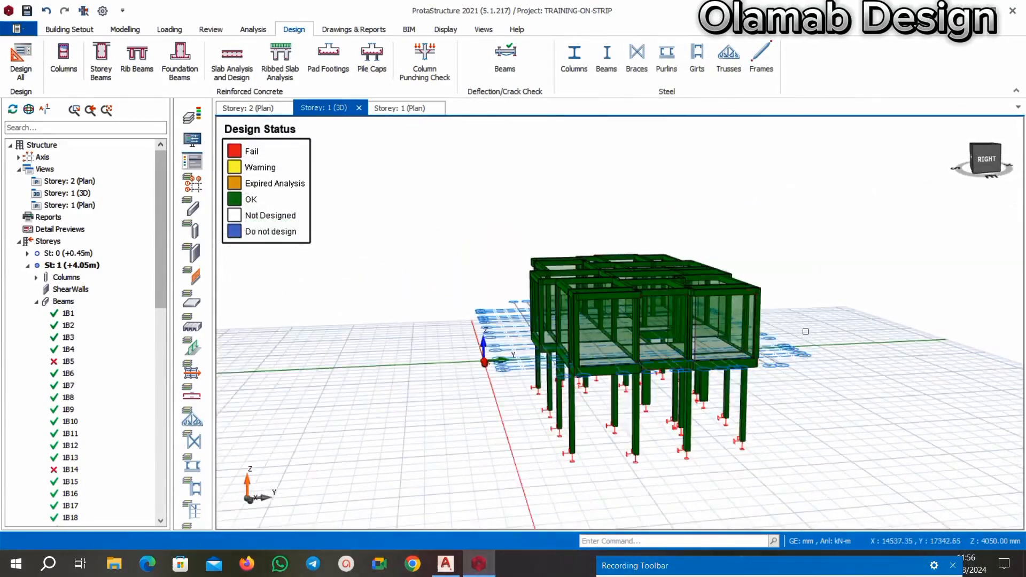
pyautogui.moveTo(805, 332); pyautogui.dragTo(890, 327, button='middle')
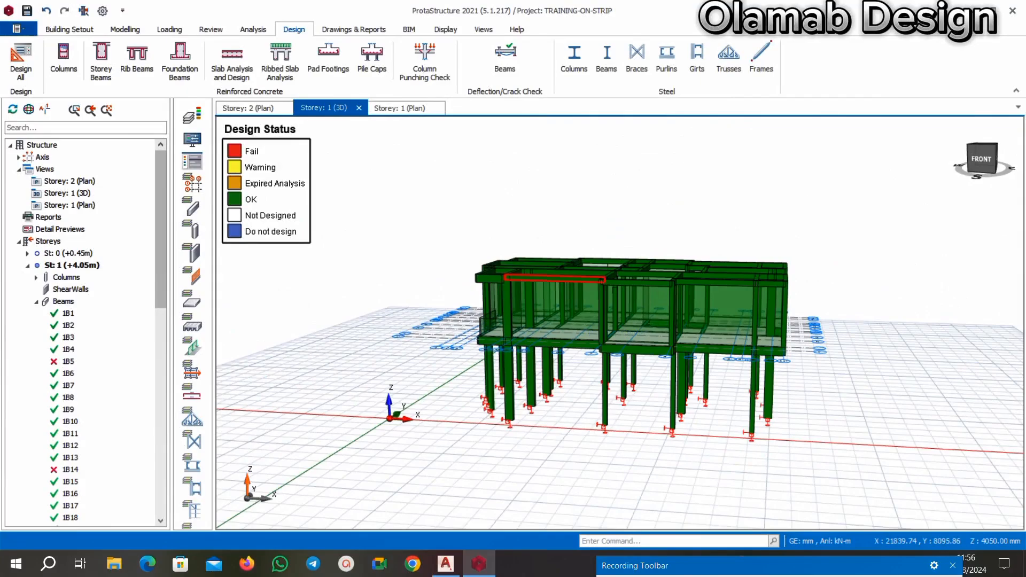
pyautogui.moveTo(556, 278); pyautogui.dragTo(532, 235, button='middle')
pyautogui.moveTo(535, 288); pyautogui.dragTo(711, 277, button='middle')
pyautogui.moveTo(546, 362); pyautogui.dragTo(552, 355, button='middle')
pyautogui.moveTo(616, 326); pyautogui.dragTo(529, 351, button='middle')
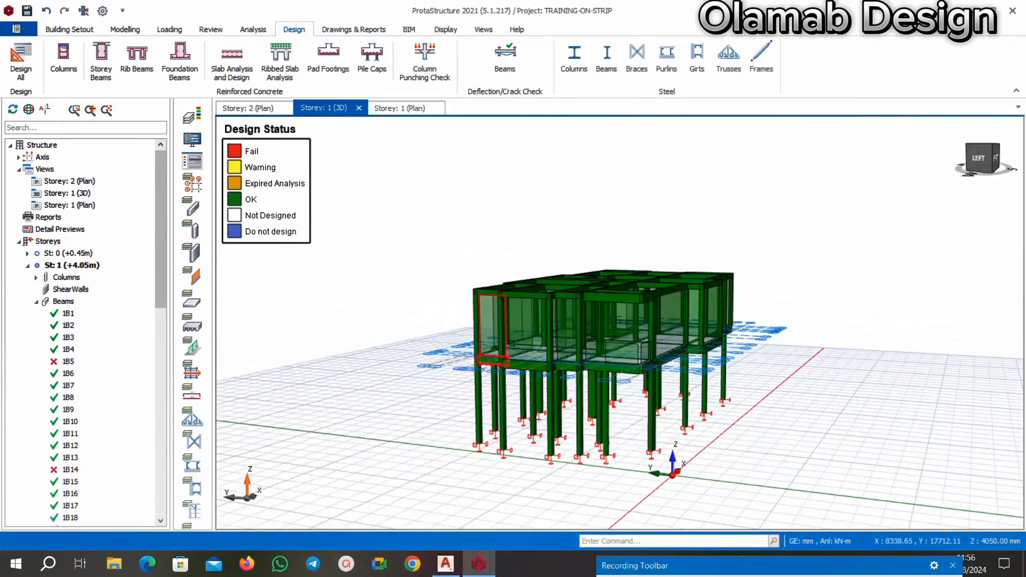
pyautogui.scroll(-3, 636, 292)
pyautogui.scroll(4, 572, 291)
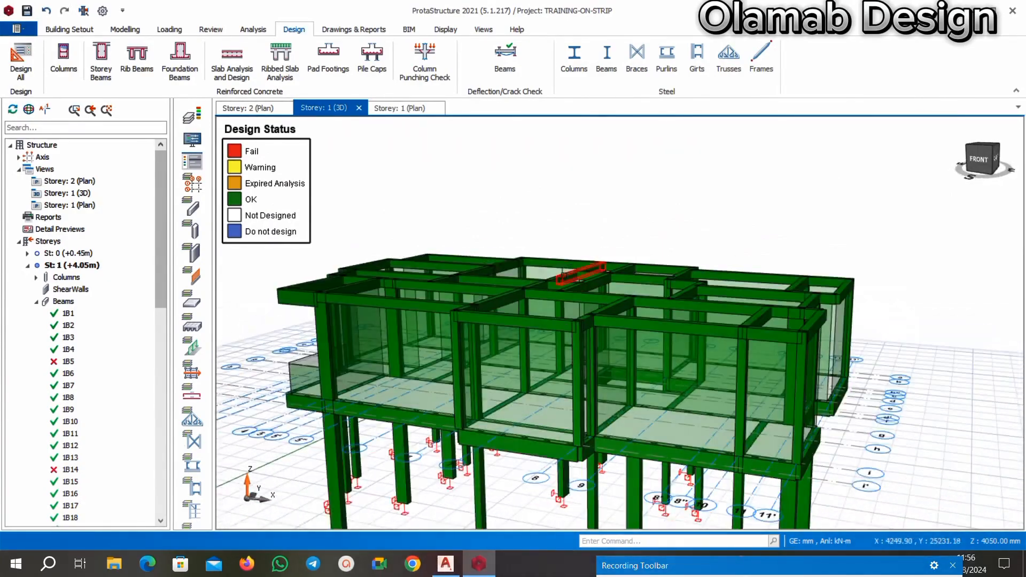